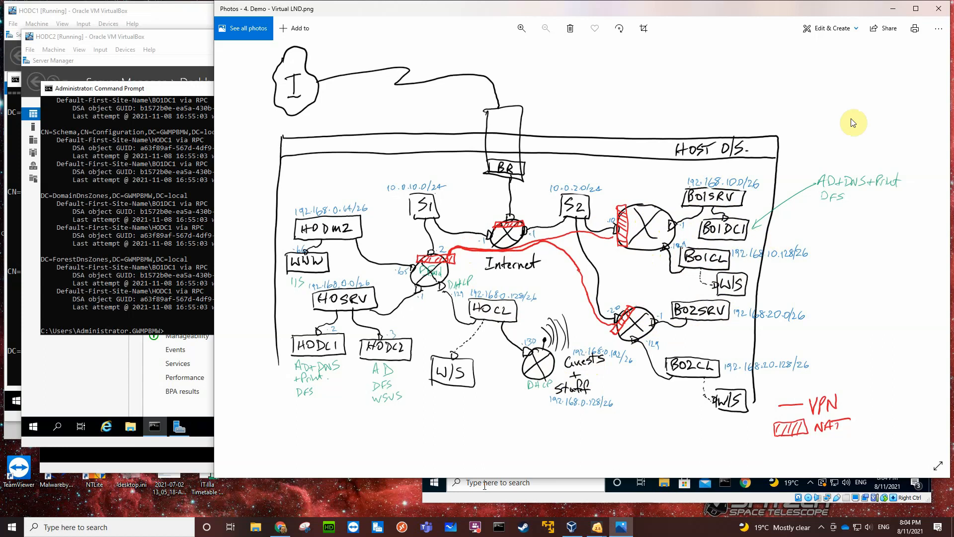
# On HODC1, review the domain controllers in Active Directory Users and Computers and the GWMPBMW.local zone in DNS Manager, closing both consoles.
pyautogui.click(892, 8)
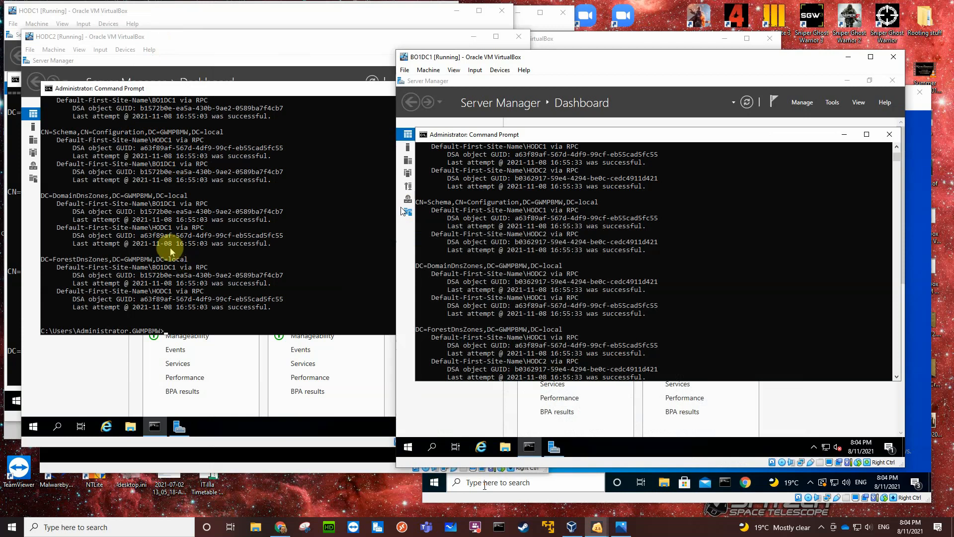
pyautogui.click(198, 12)
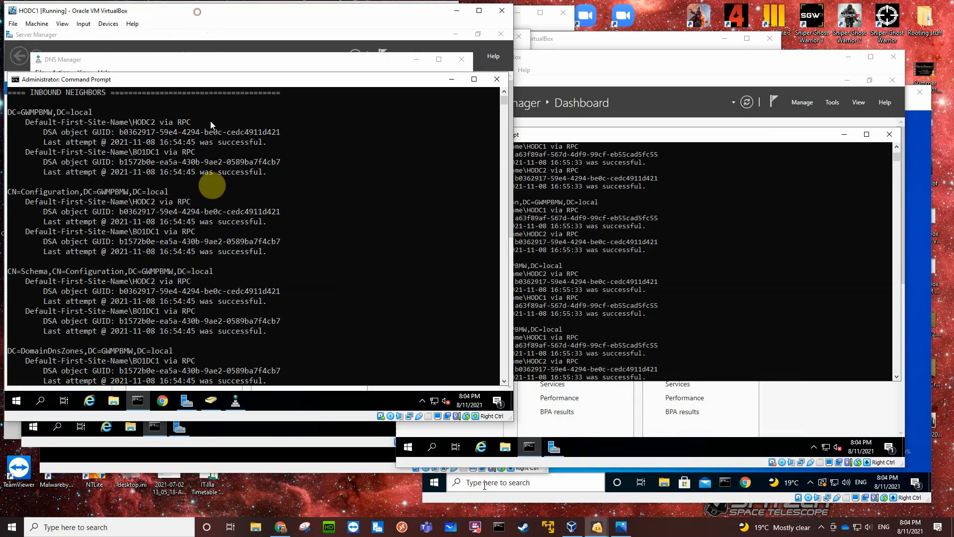
pyautogui.click(211, 400)
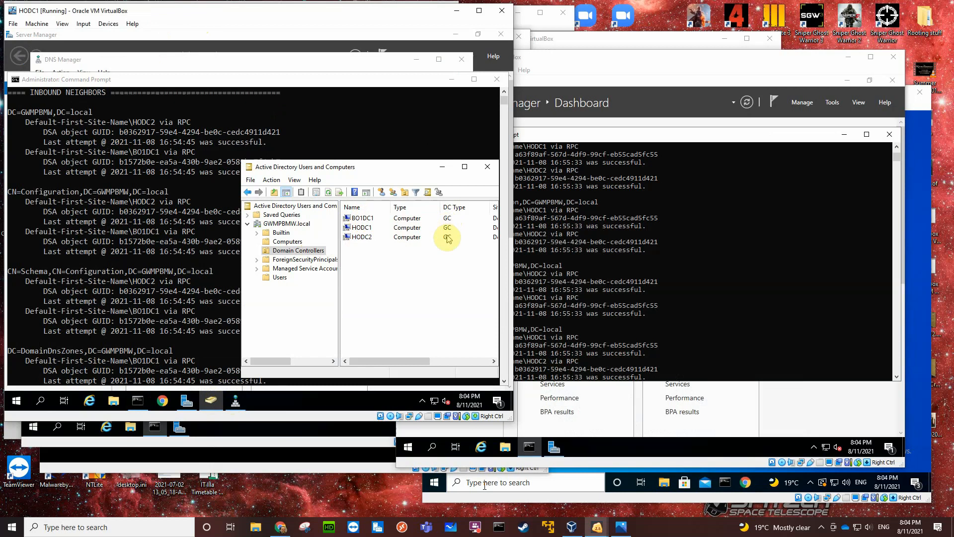
pyautogui.click(485, 168)
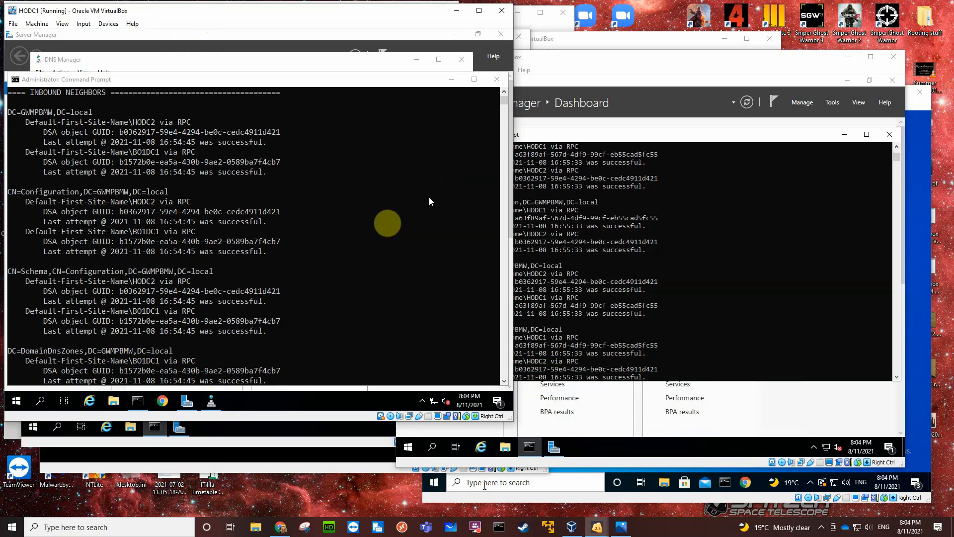
pyautogui.click(213, 402)
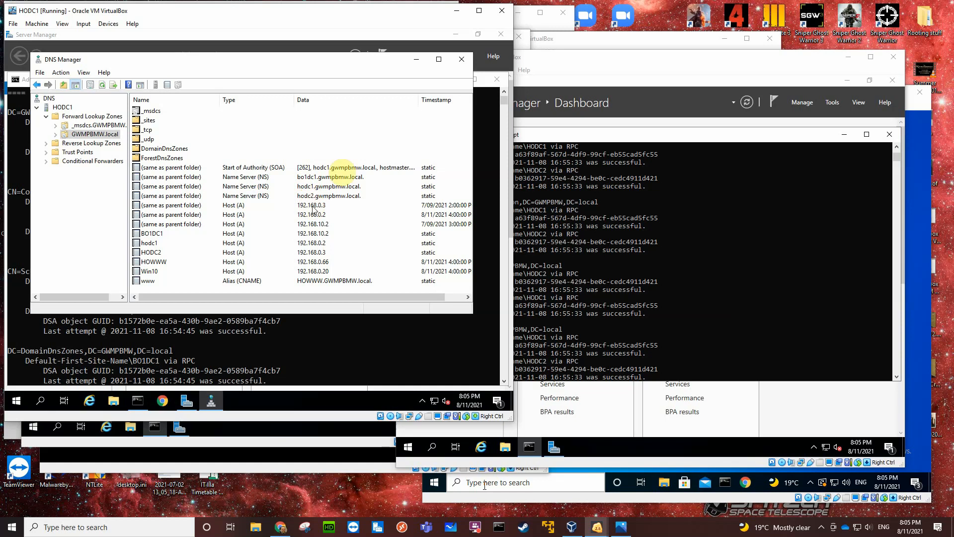
pyautogui.click(462, 64)
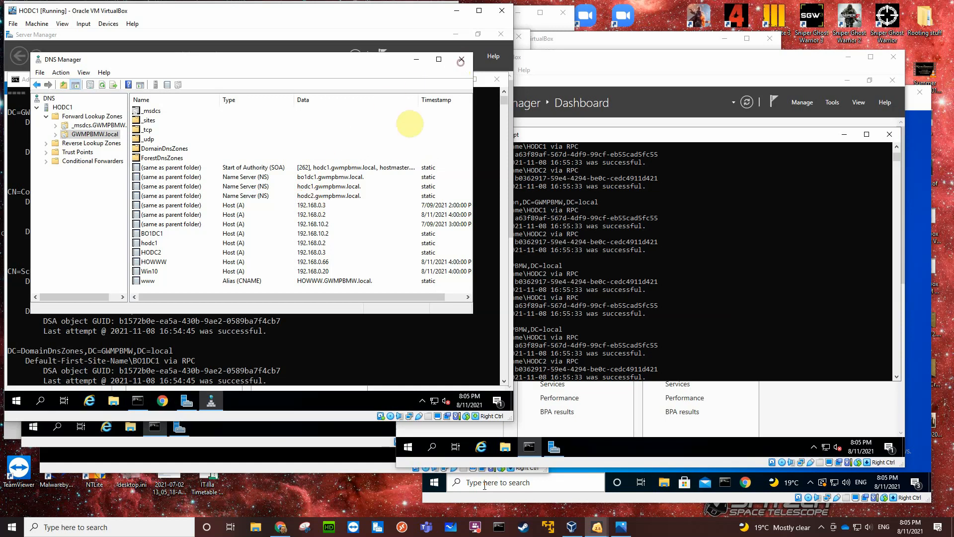
# Run repadmin /showrepl in the command prompt on HODC1 and review the inbound replication attempts.
pyautogui.scroll(-2, 318, 287)
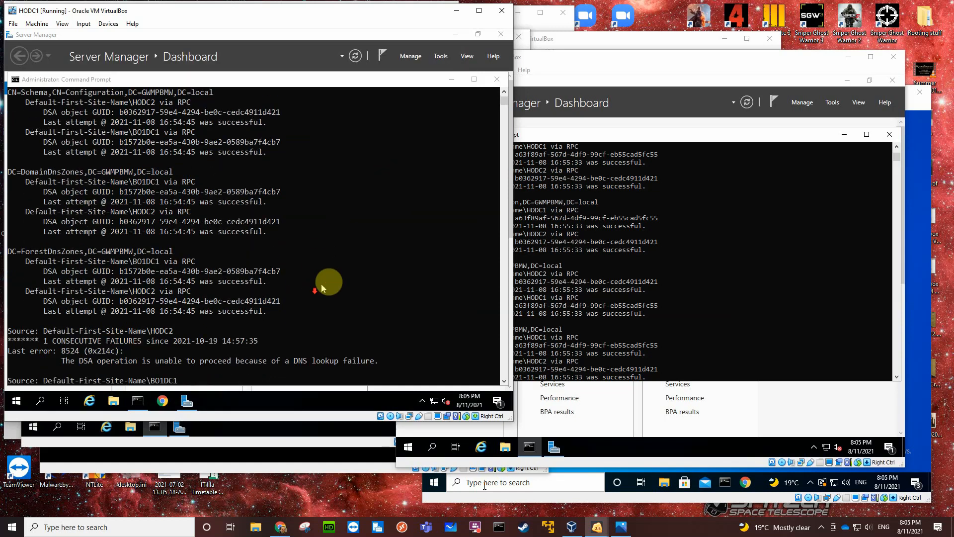
pyautogui.scroll(-2, 384, 259)
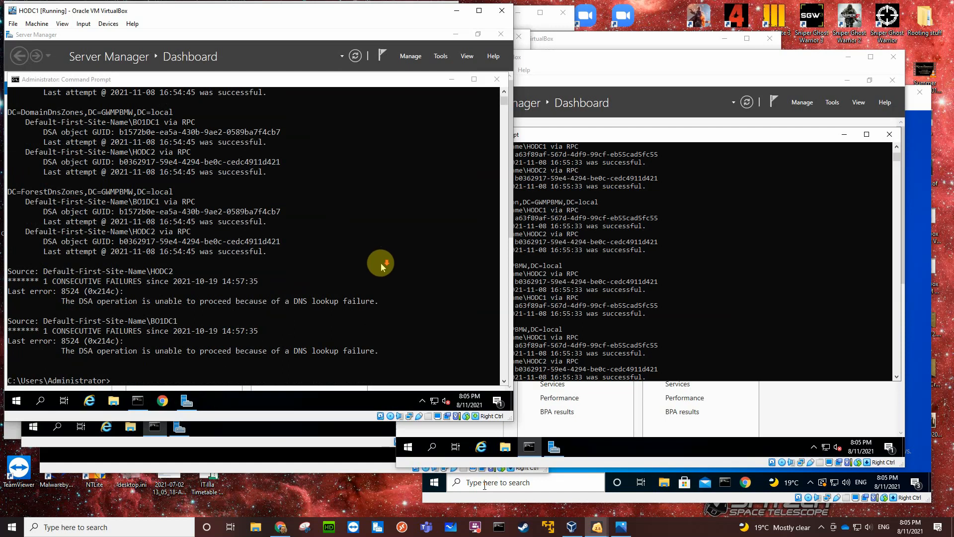
pyautogui.scroll(-3, 381, 263)
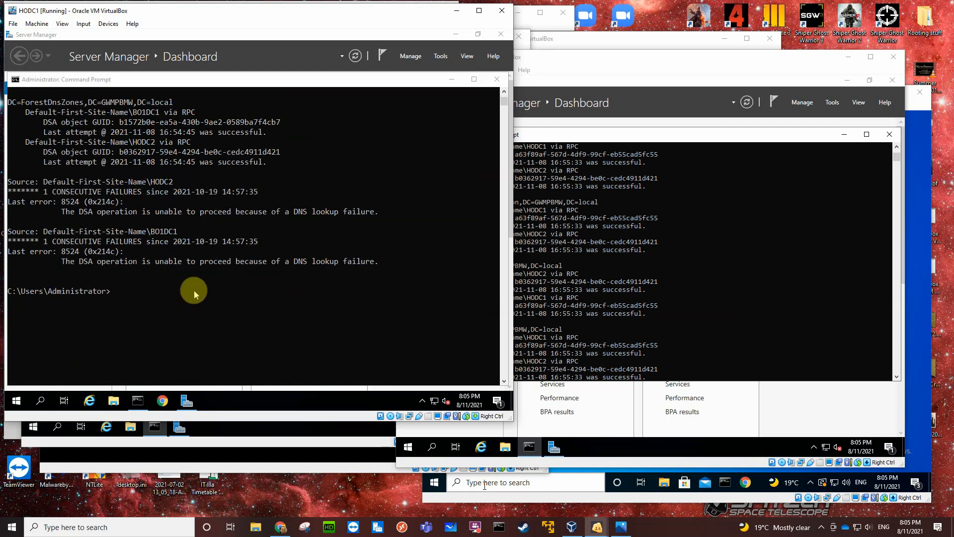
pyautogui.click(151, 298)
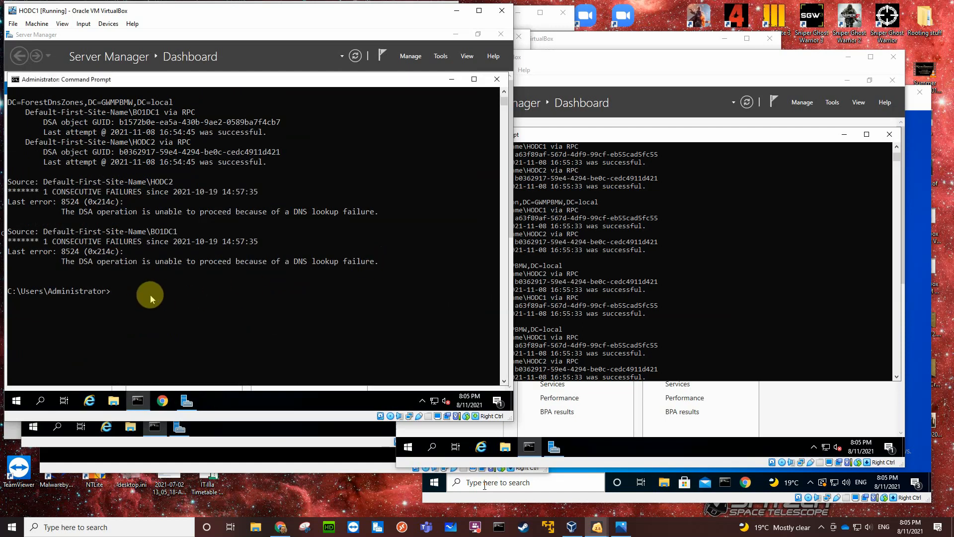
pyautogui.write('repadmin /showrepl')
pyautogui.press('Return')
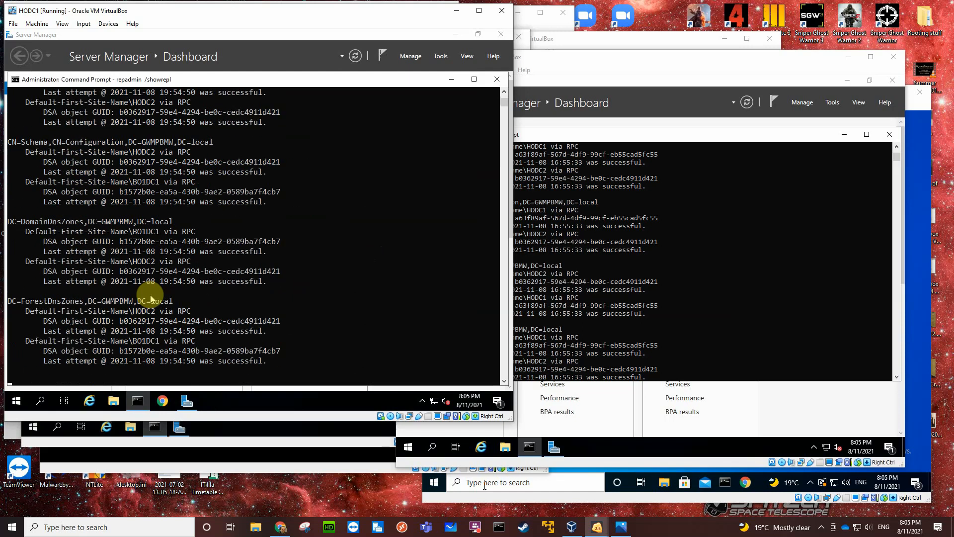
pyautogui.scroll(5, 150, 294)
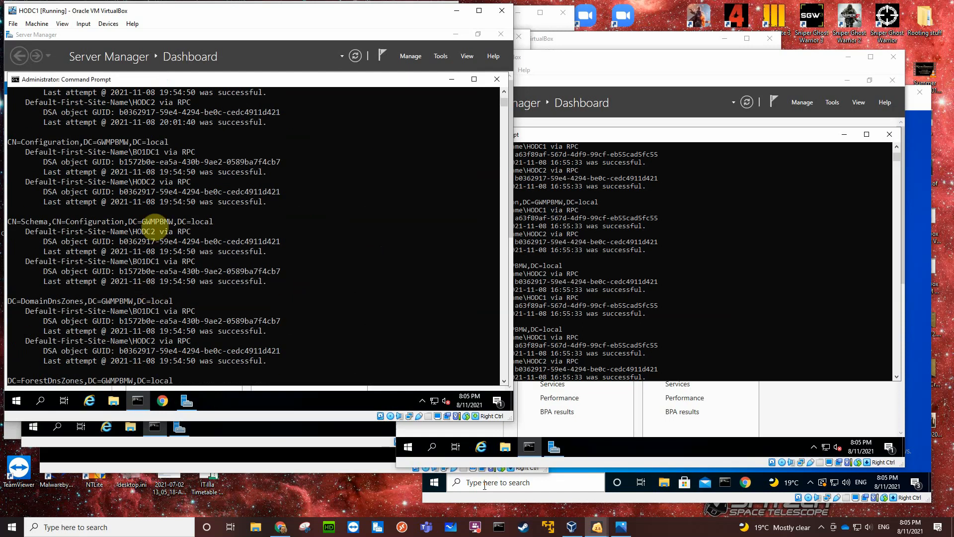
pyautogui.scroll(-2, 148, 178)
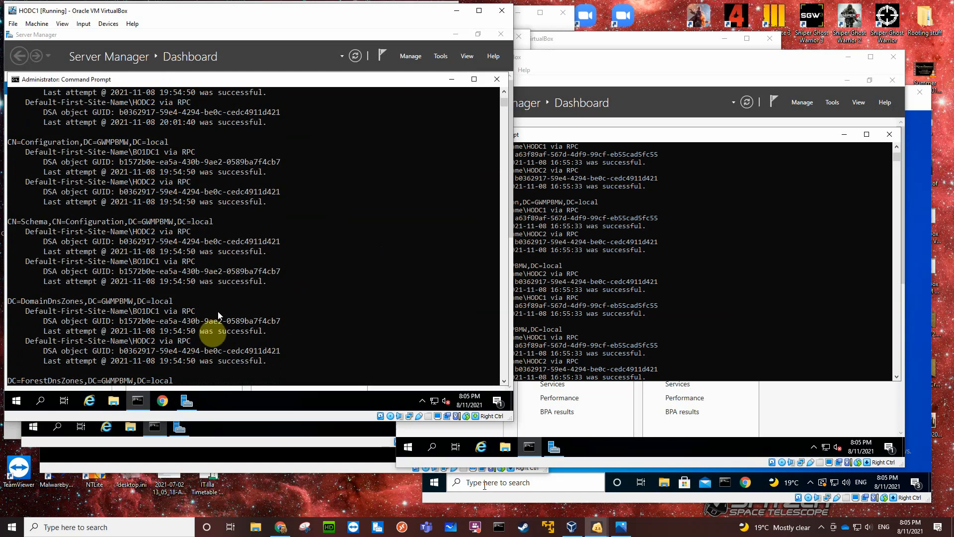
# Switch to HODC2, rerun repadmin /showrepl in its command prompt and review the inbound neighbors.
pyautogui.click(184, 440)
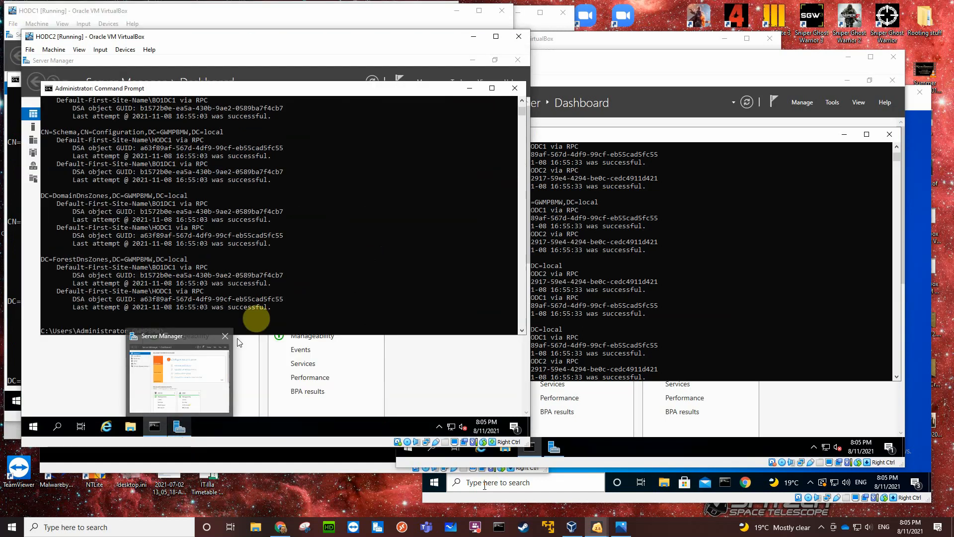
pyautogui.click(321, 284)
pyautogui.press('Escape')
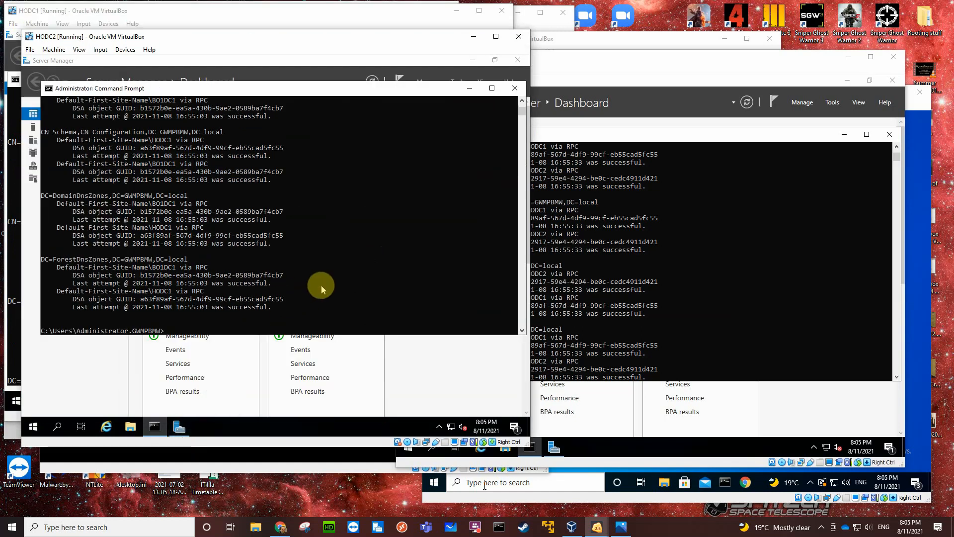
pyautogui.press('Up')
pyautogui.press('Return')
pyautogui.scroll(4, 321, 285)
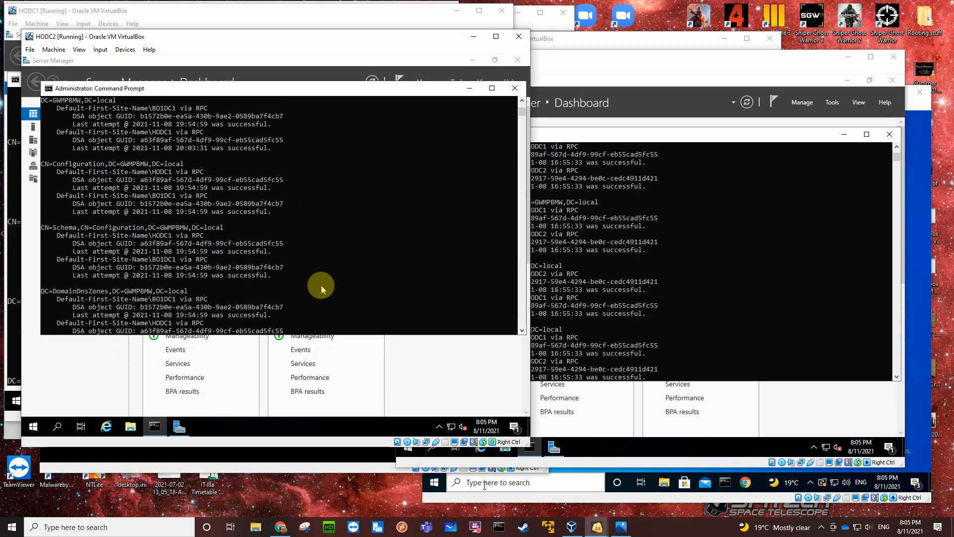
# Switch to BO1DC1, rerun repadmin /showrepl and review the replication attempts for every directory partition.
pyautogui.click(698, 260)
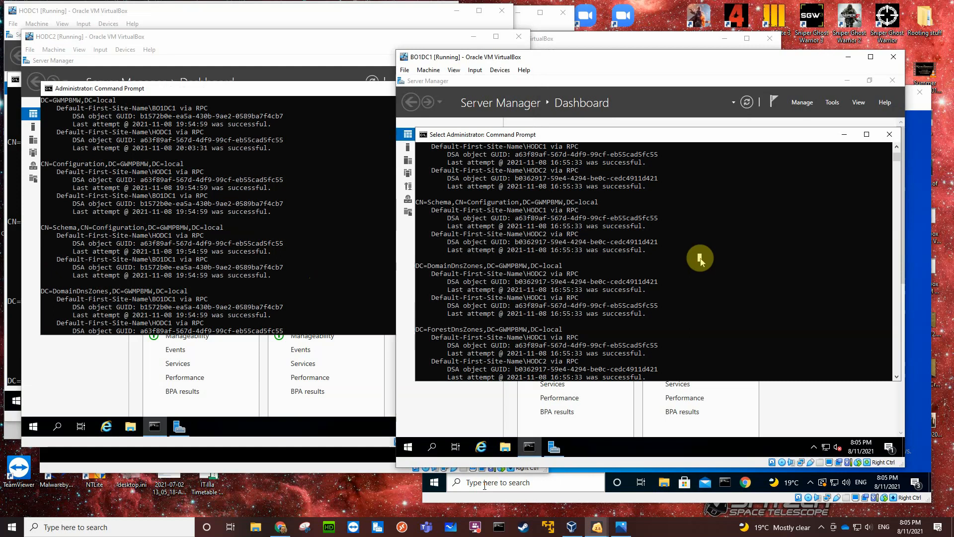
pyautogui.press('Escape')
pyautogui.press('Up')
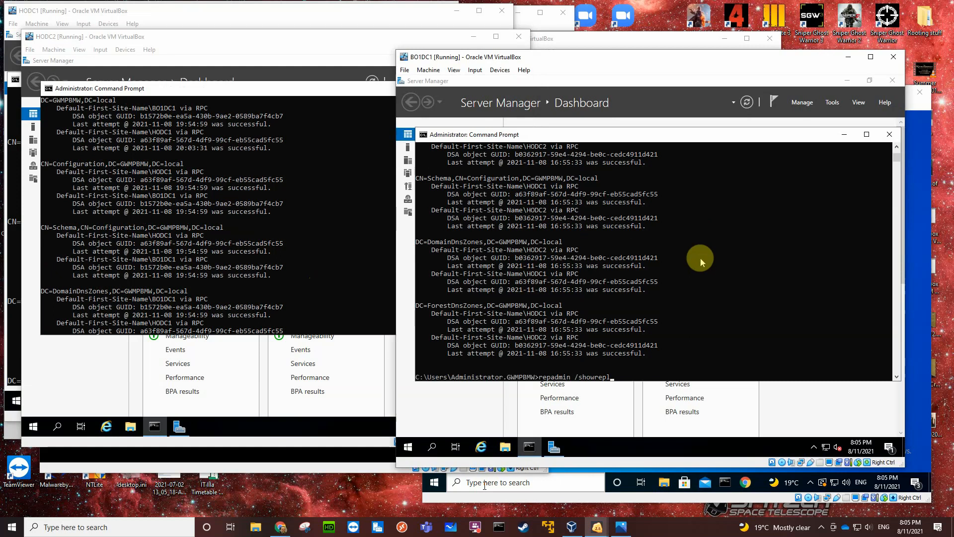
pyautogui.press('Return')
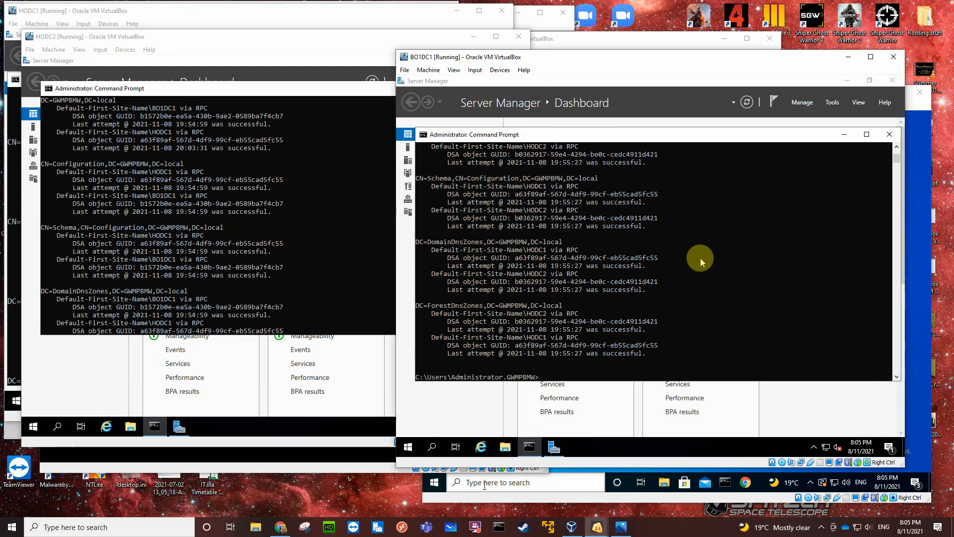
pyautogui.scroll(5, 699, 257)
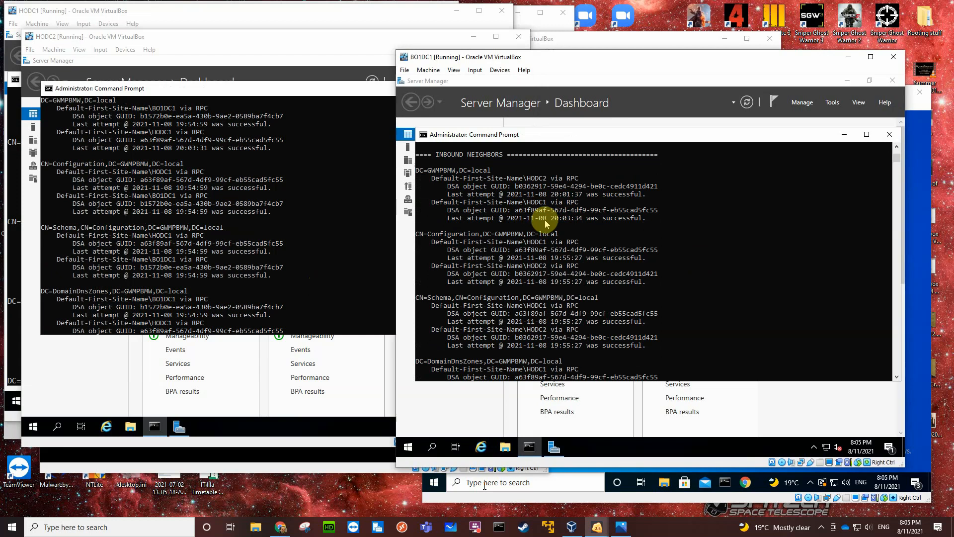
pyautogui.scroll(-1, 602, 234)
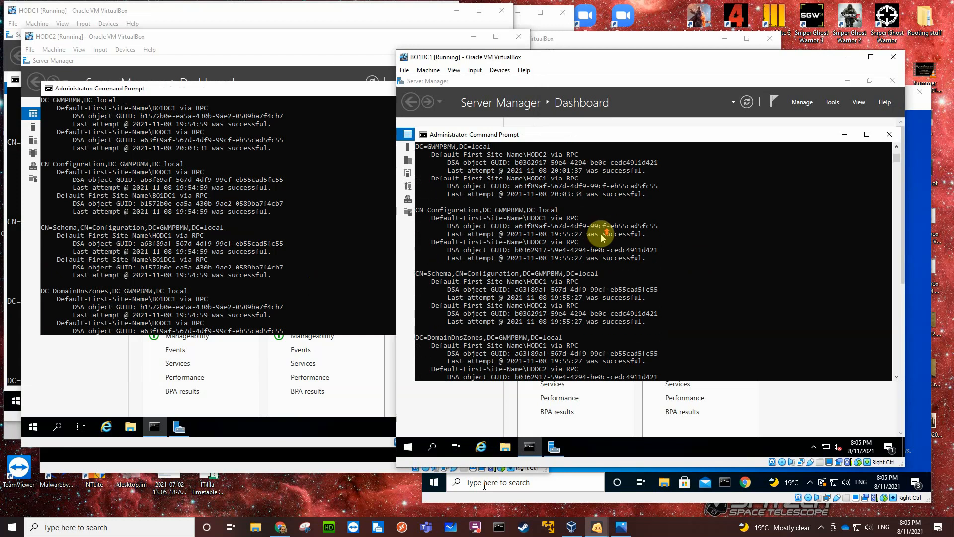
pyautogui.scroll(2, 602, 235)
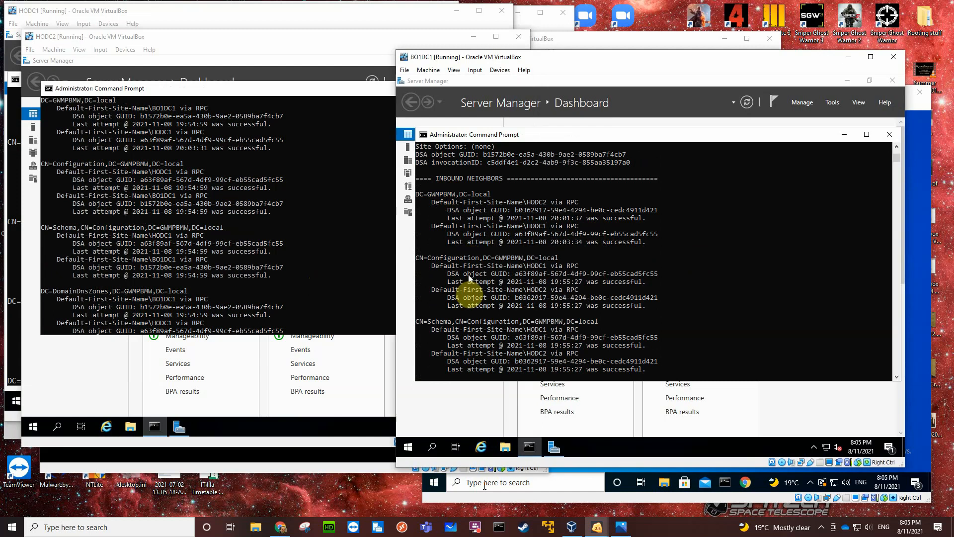
pyautogui.scroll(-2, 485, 322)
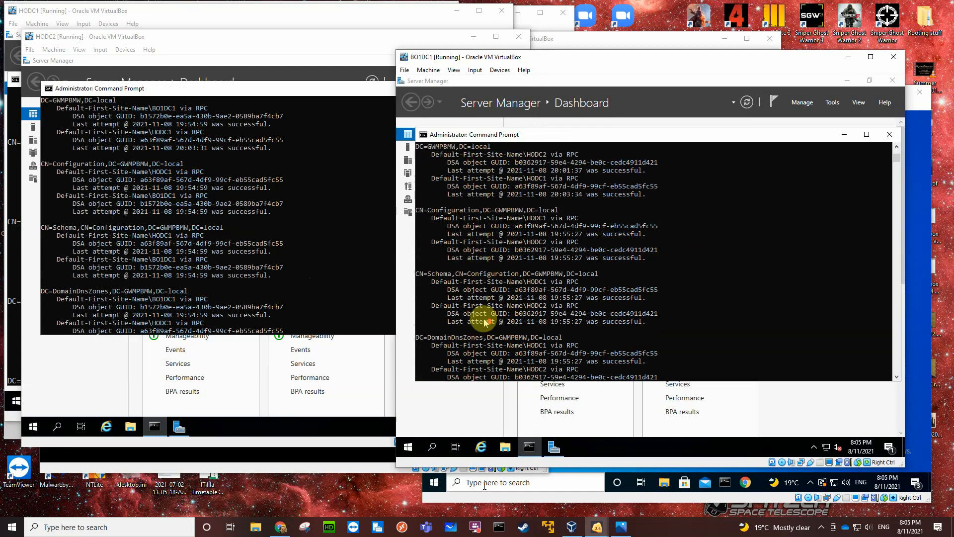
pyautogui.scroll(-4, 484, 322)
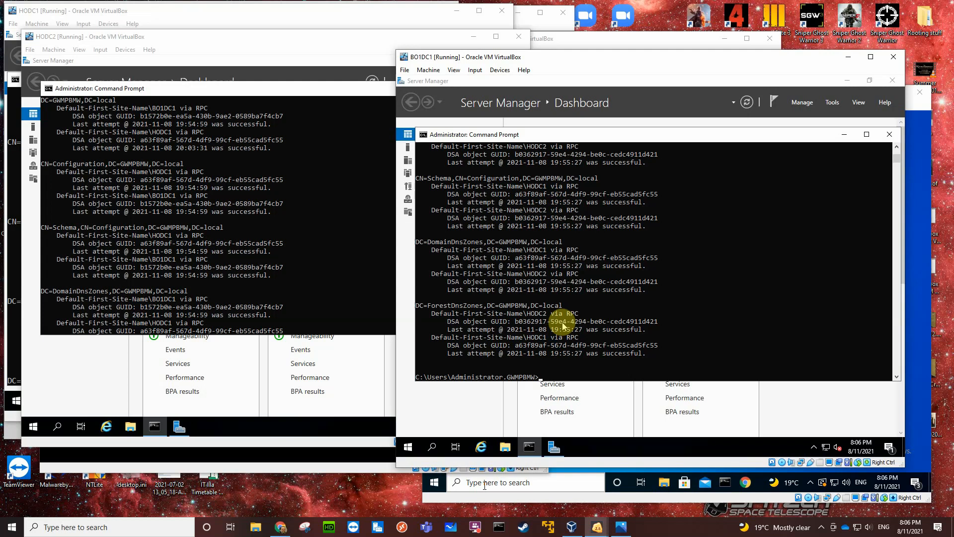
# Close the command prompt on BO1DC1 and check the server's drives under This PC, closing File Explorer when done.
pyautogui.click(889, 135)
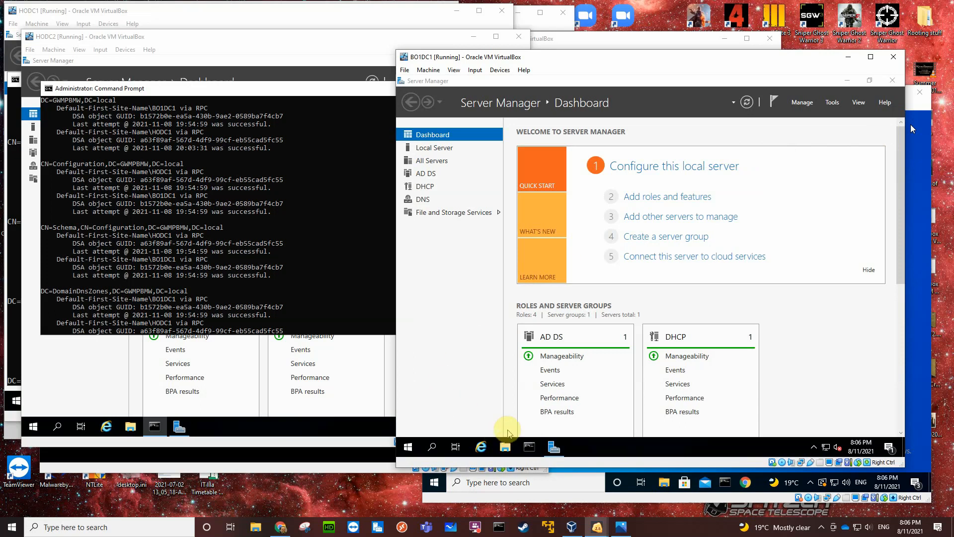
pyautogui.click(504, 446)
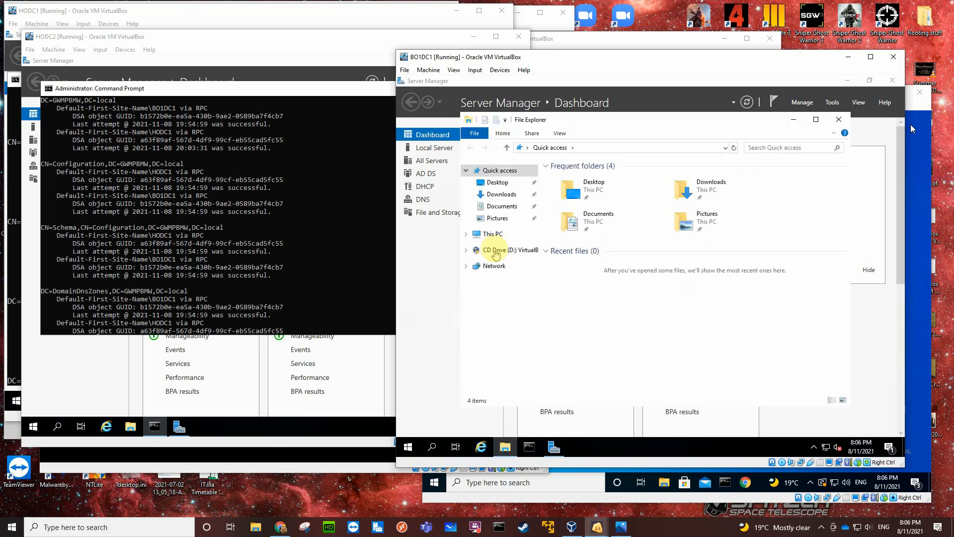
pyautogui.click(492, 235)
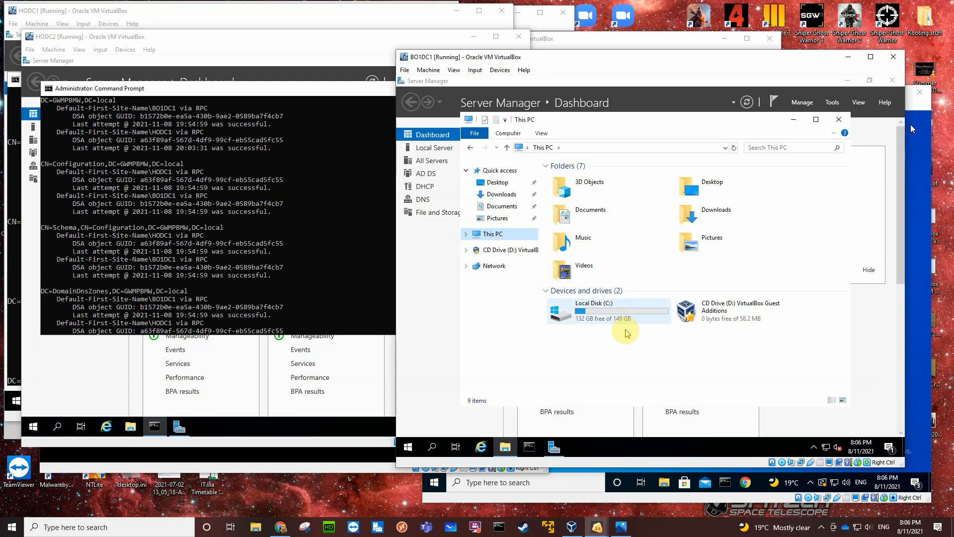
pyautogui.click(838, 120)
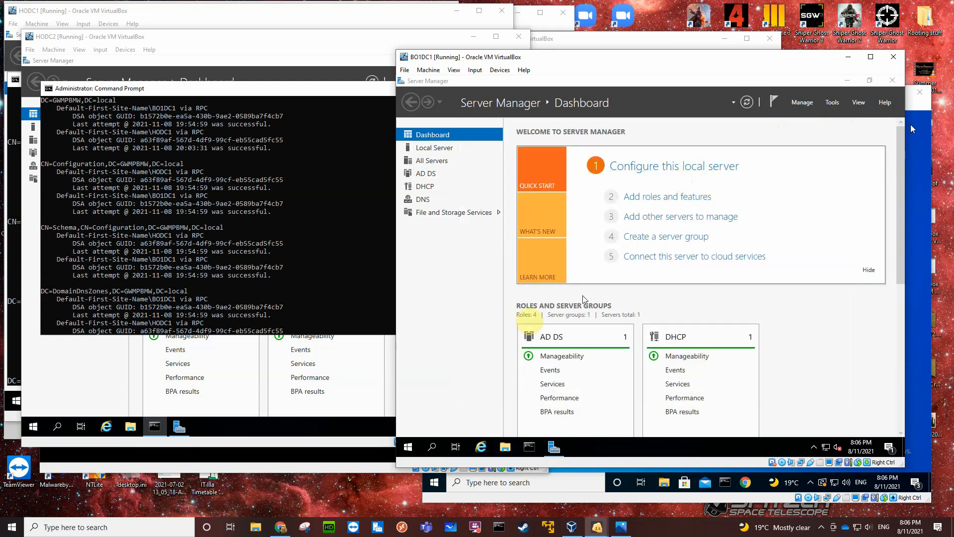
# Shut down BO1DC1, giving Hardware: Installation (Unplanned) as the reason.
pyautogui.click(408, 447)
pyautogui.click(409, 425)
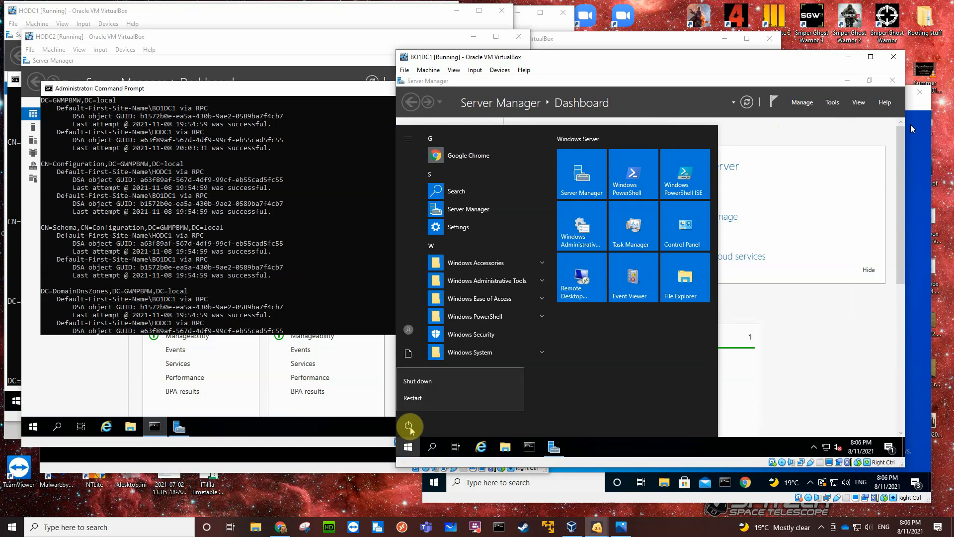
pyautogui.click(413, 398)
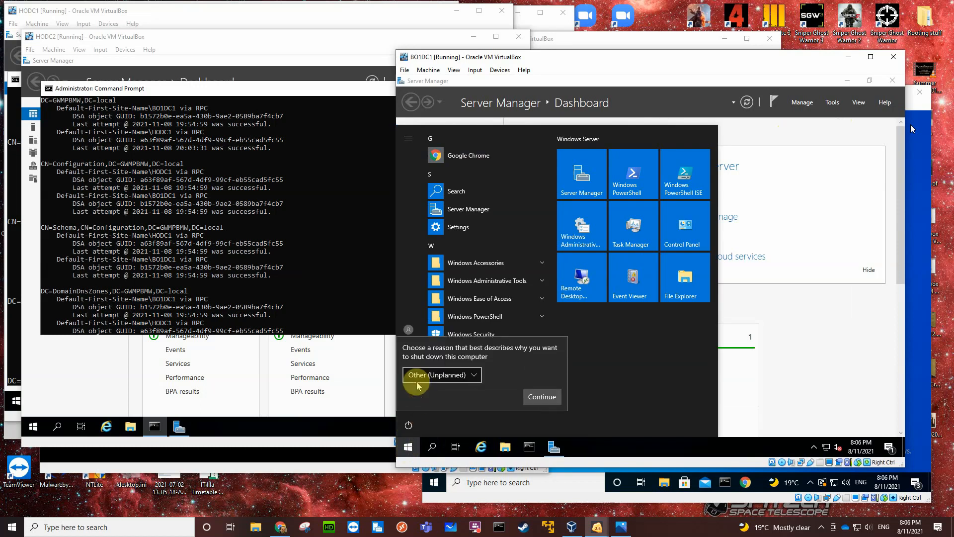
pyautogui.click(476, 376)
pyautogui.click(485, 363)
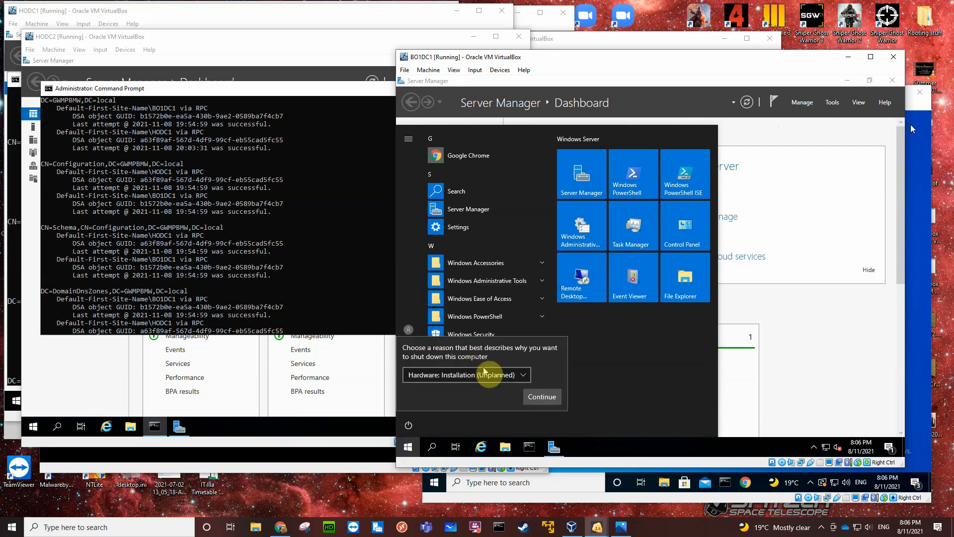
pyautogui.click(541, 396)
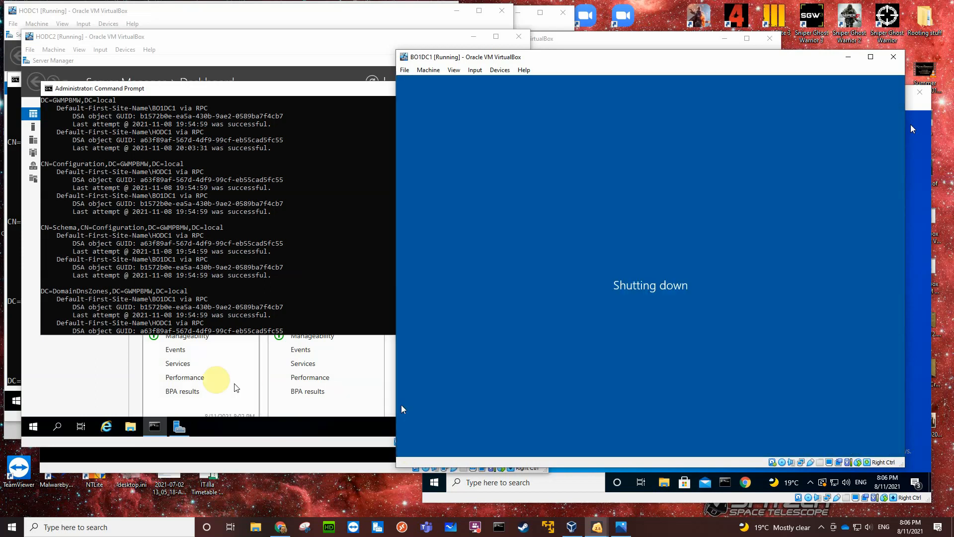
# Close the command prompt on HODC2 and shut the server down, giving Hardware: Installation (Planned) as the reason.
pyautogui.click(305, 291)
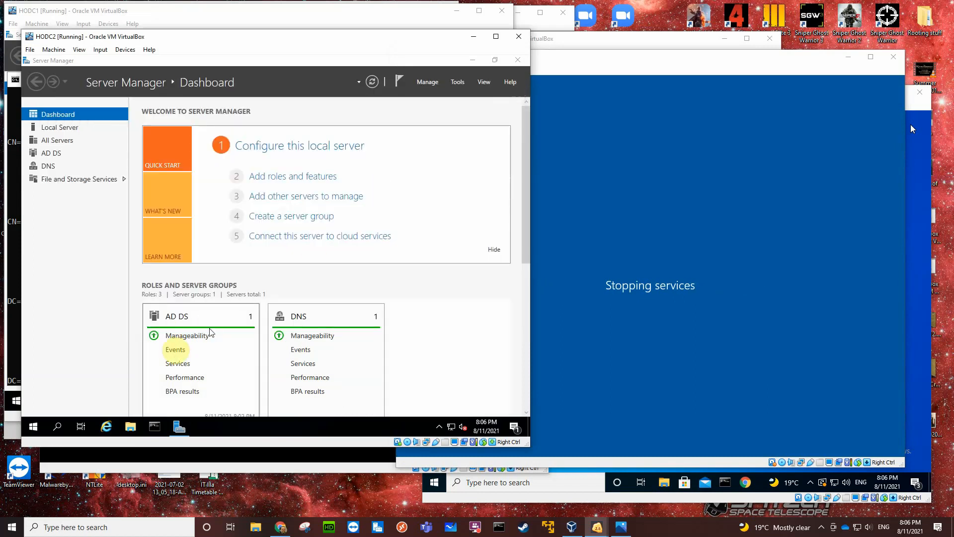
pyautogui.click(32, 418)
pyautogui.click(34, 404)
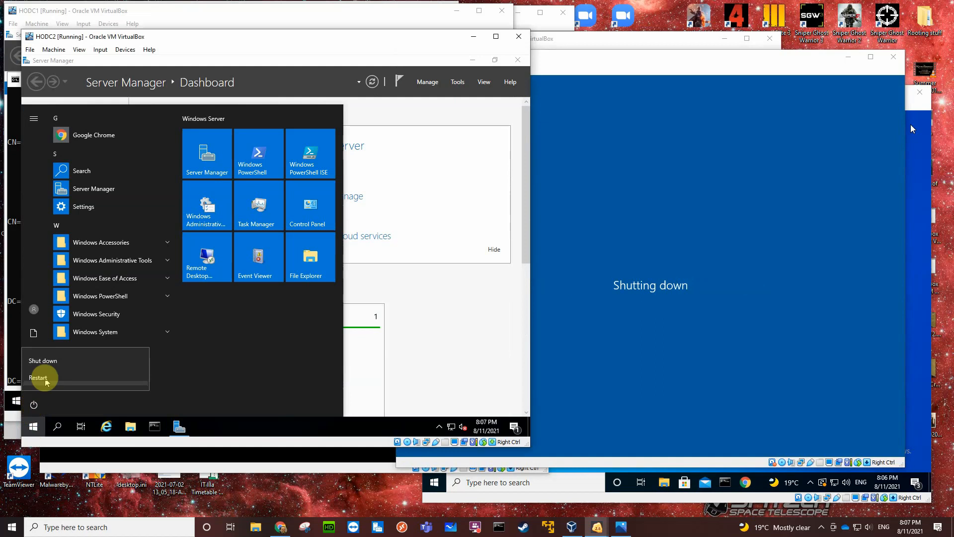
pyautogui.click(52, 362)
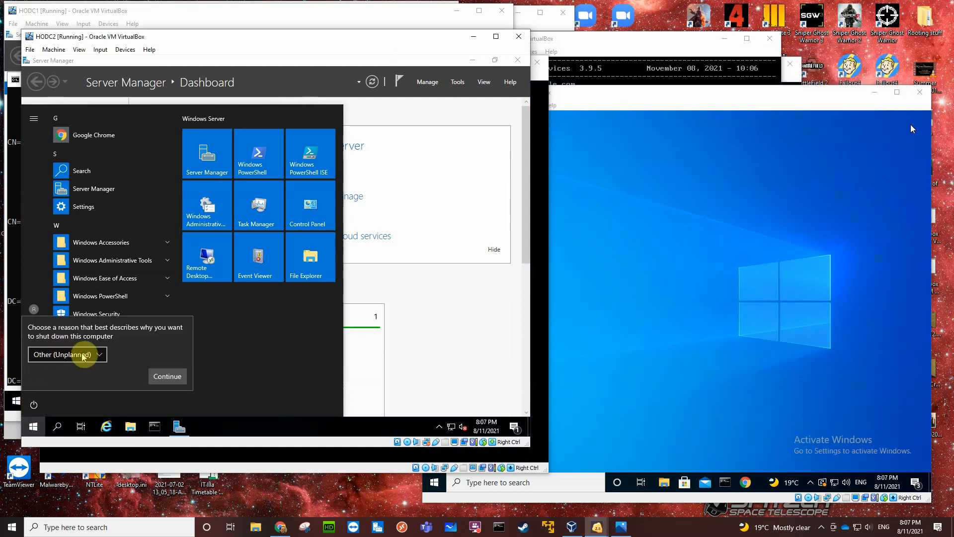
pyautogui.click(81, 353)
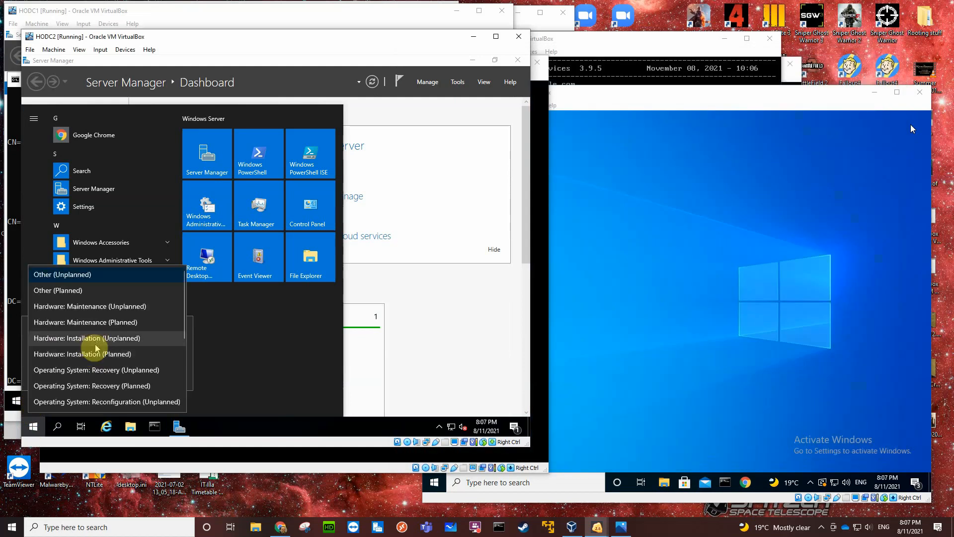
pyautogui.click(92, 354)
pyautogui.click(159, 376)
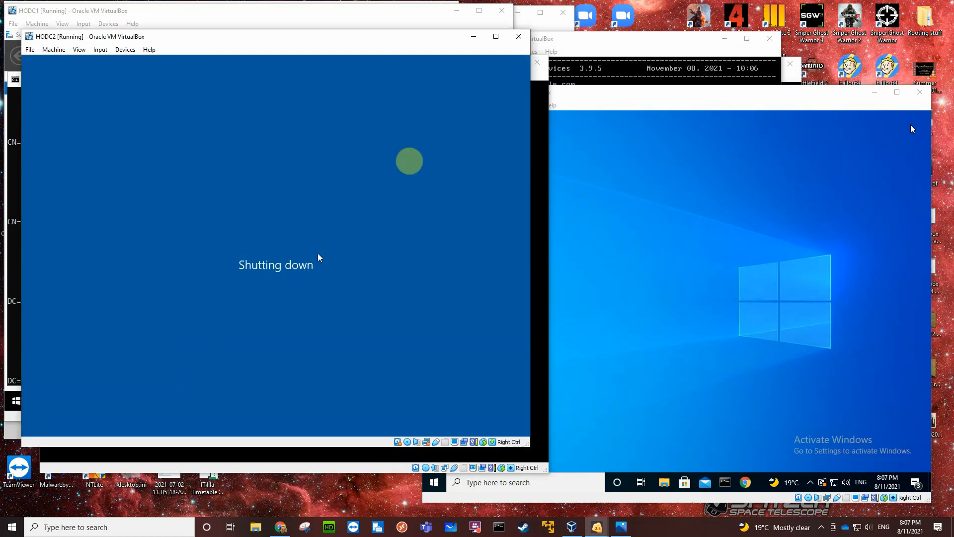
# Close the command prompt on HODC1 and shut the server down, giving Hardware: Installation (Planned) as the reason.
pyautogui.click(257, 13)
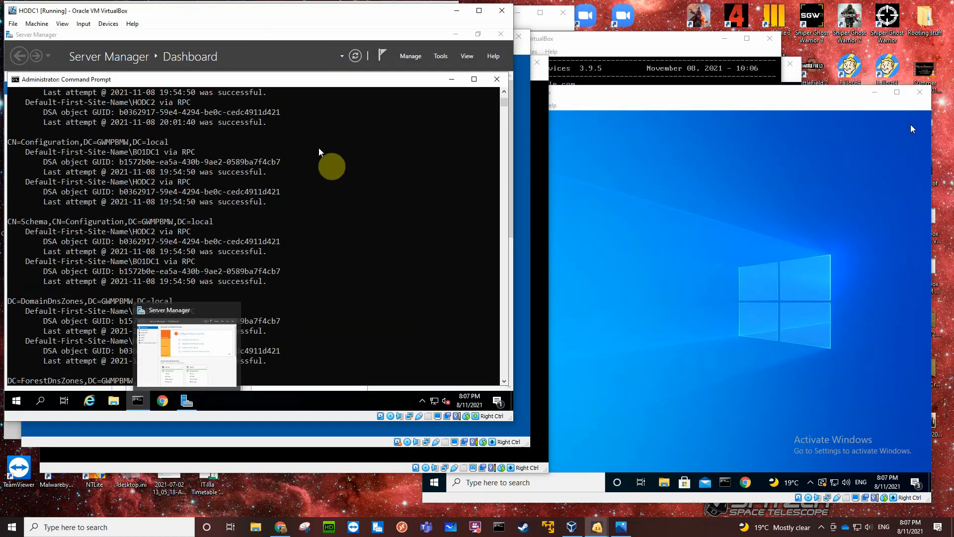
pyautogui.click(496, 79)
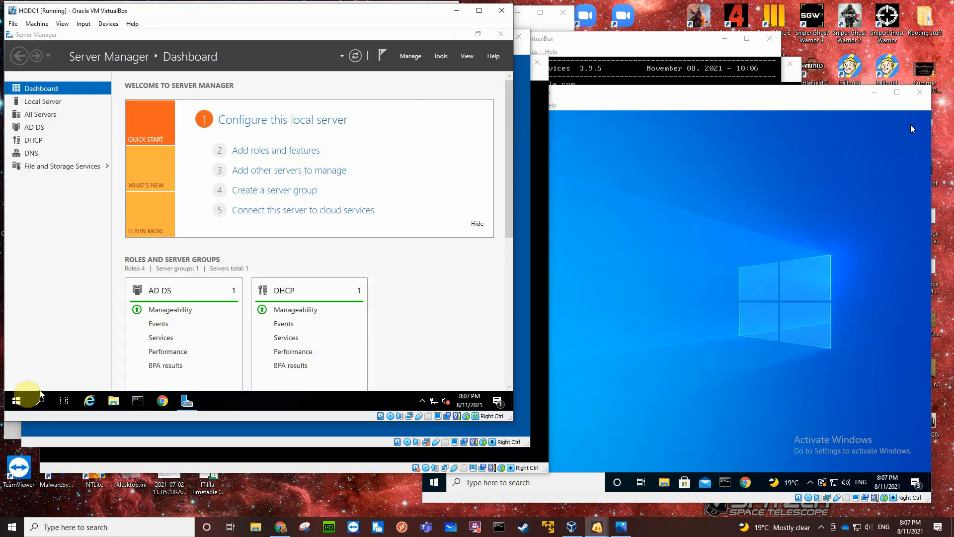
pyautogui.click(17, 399)
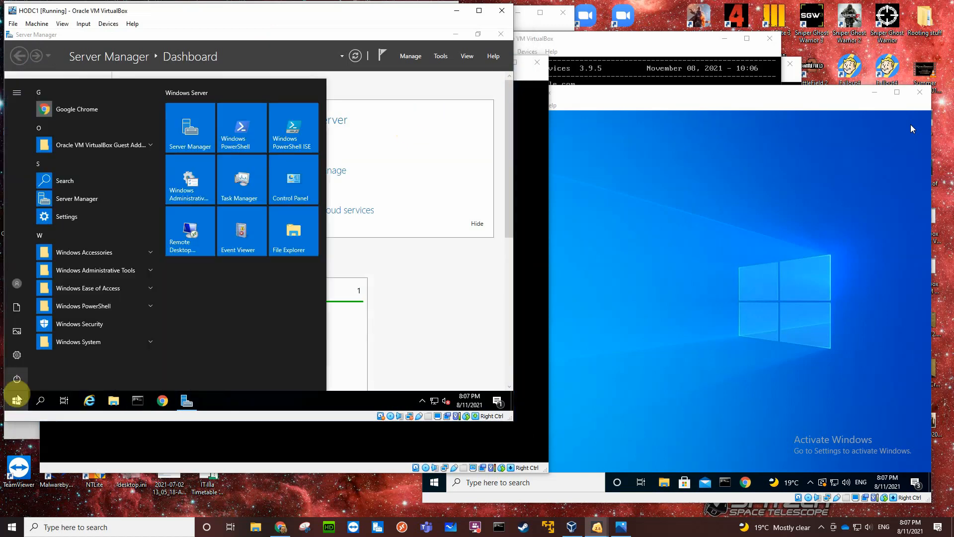
pyautogui.click(17, 381)
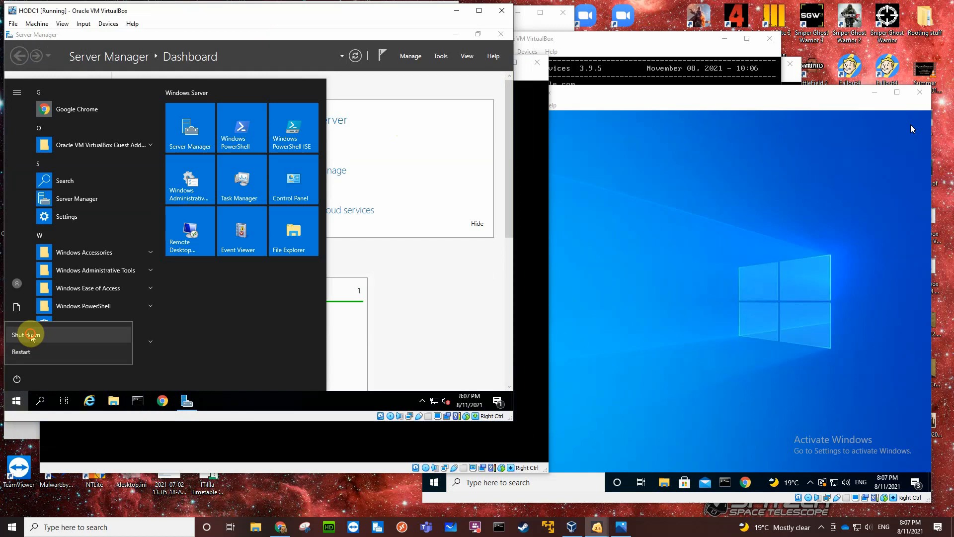
pyautogui.click(28, 346)
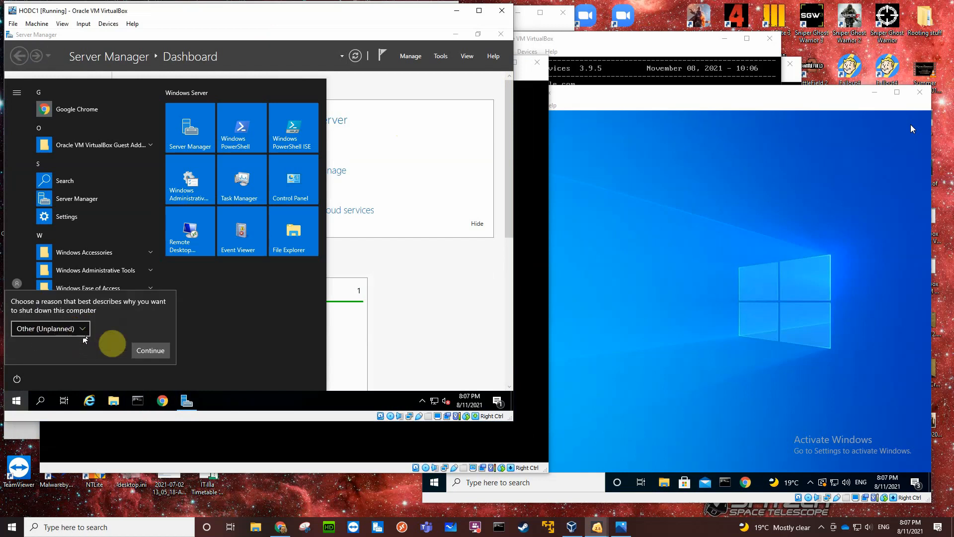
pyautogui.click(81, 327)
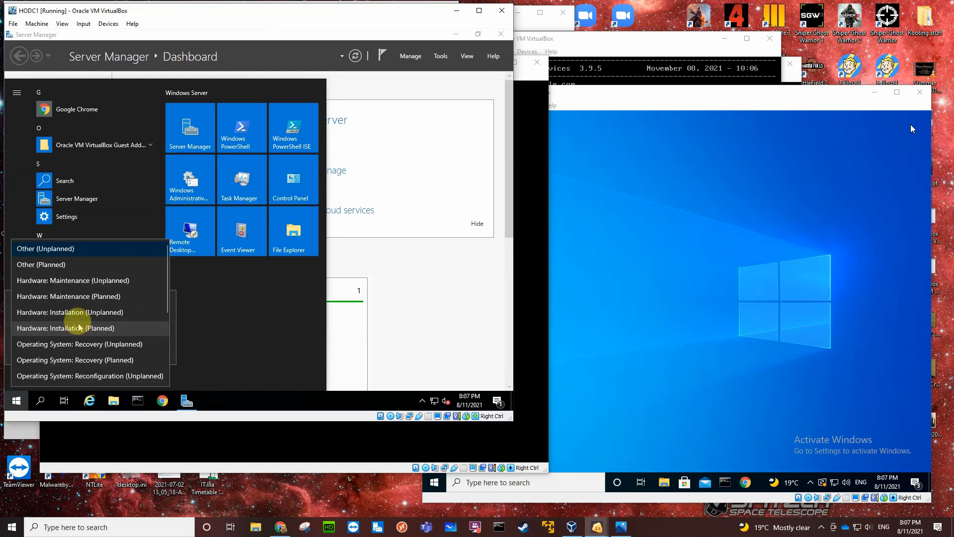
pyautogui.click(91, 330)
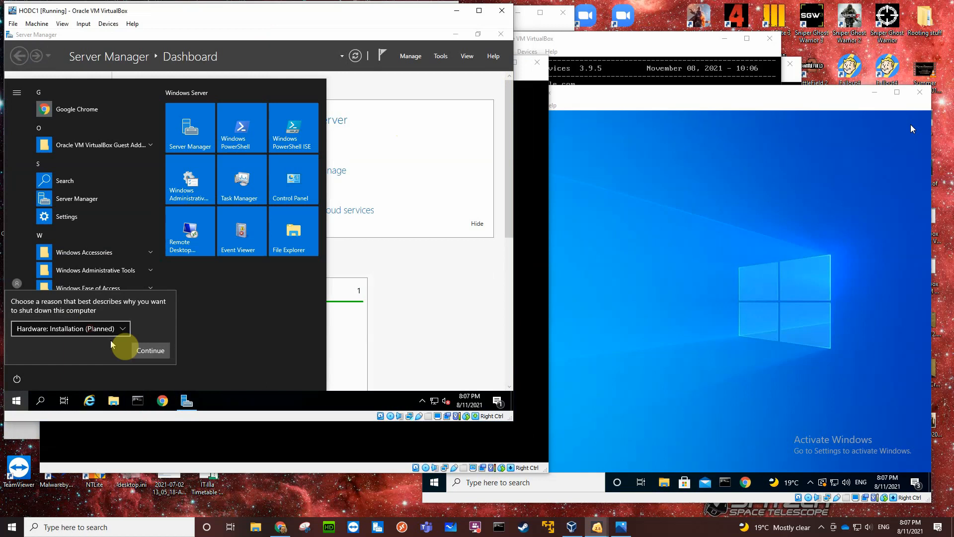
pyautogui.click(154, 348)
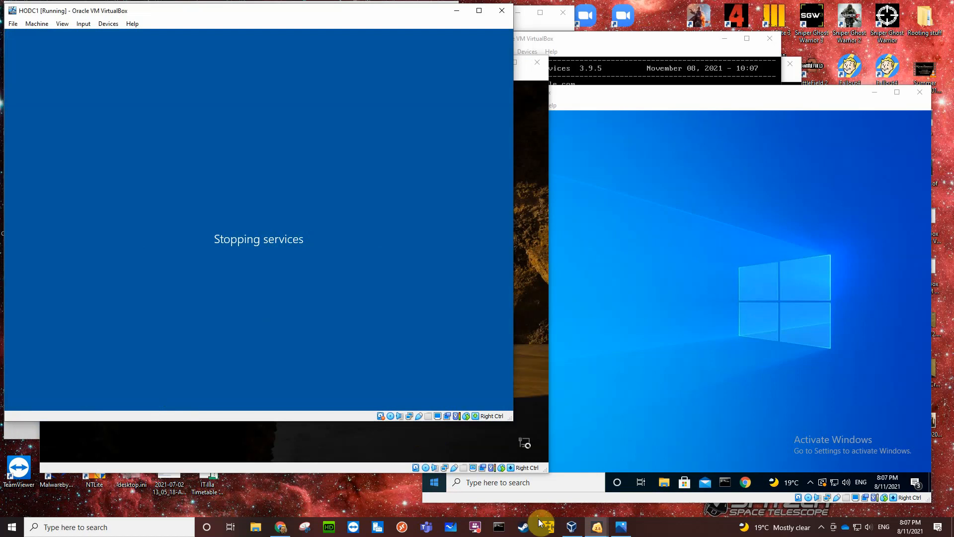
# Switch to VirtualBox Manager and, in HODC1's storage settings, create a dynamically allocated 50 GB VDI hard disk from the SATA controller's disk selector.
pyautogui.click(571, 528)
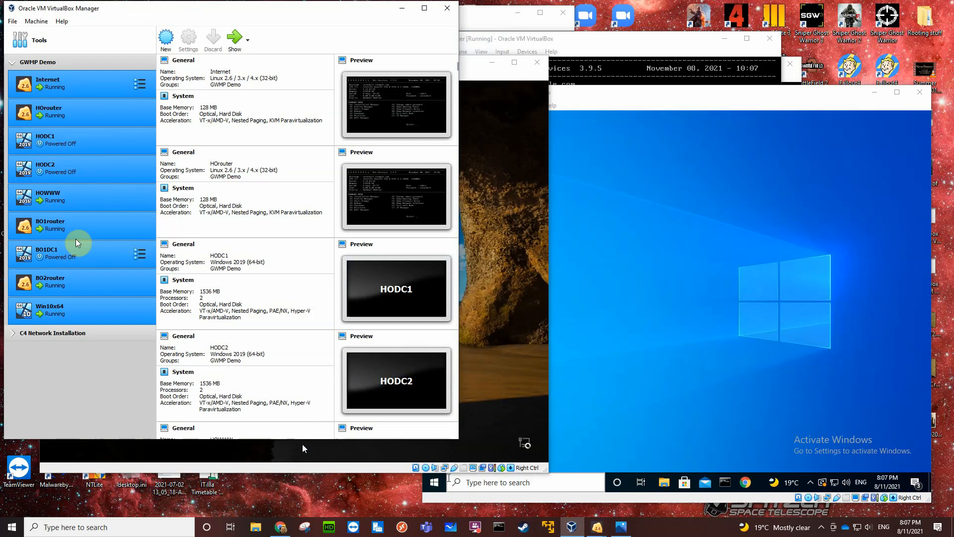
pyautogui.click(95, 142)
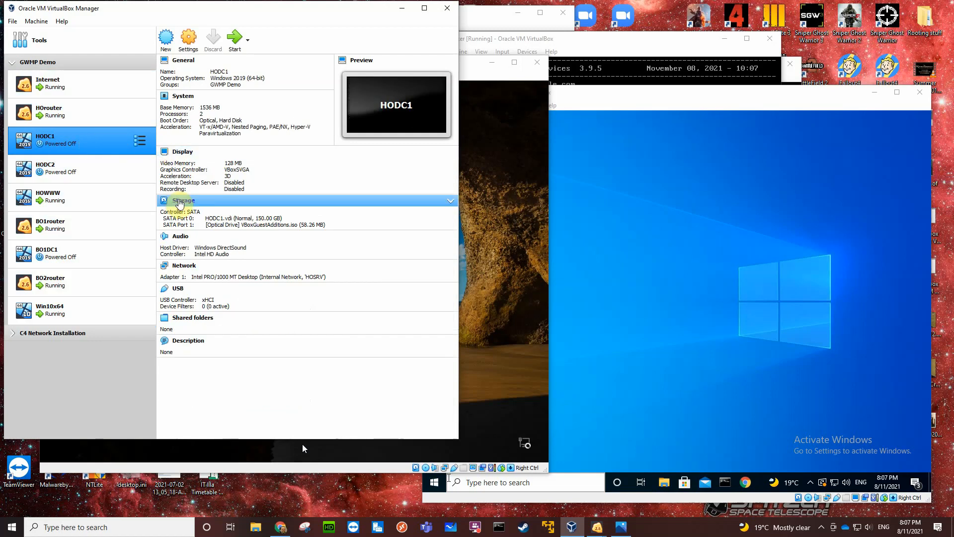
pyautogui.click(180, 201)
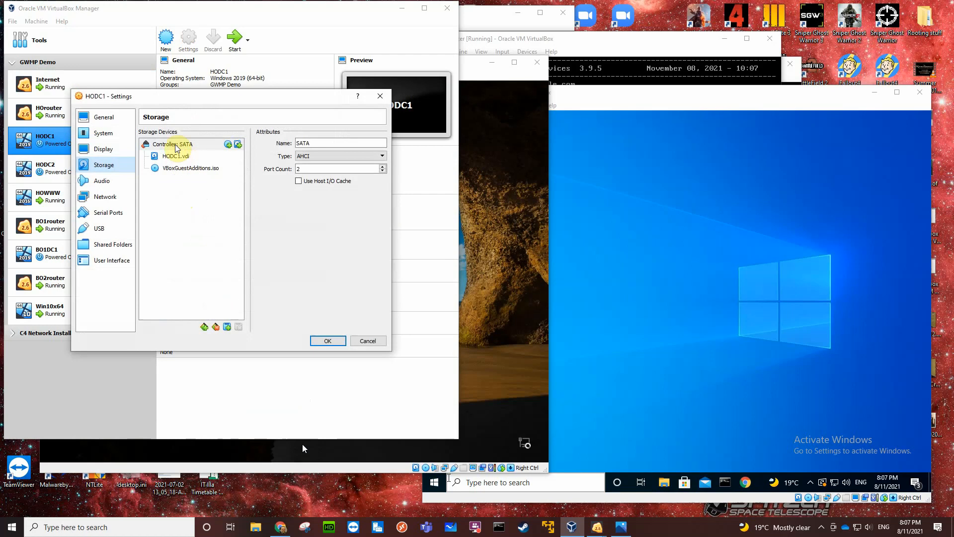
pyautogui.click(238, 144)
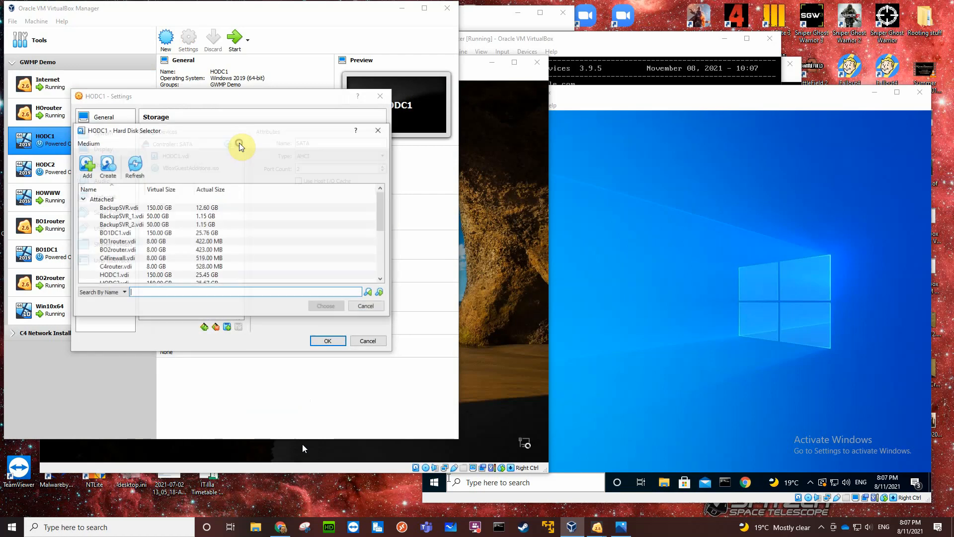
pyautogui.click(107, 165)
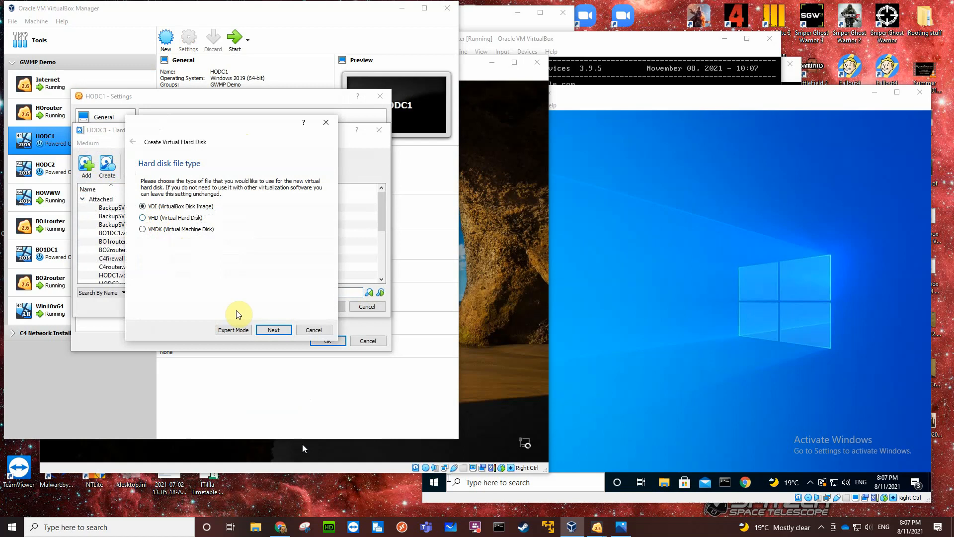
pyautogui.click(269, 329)
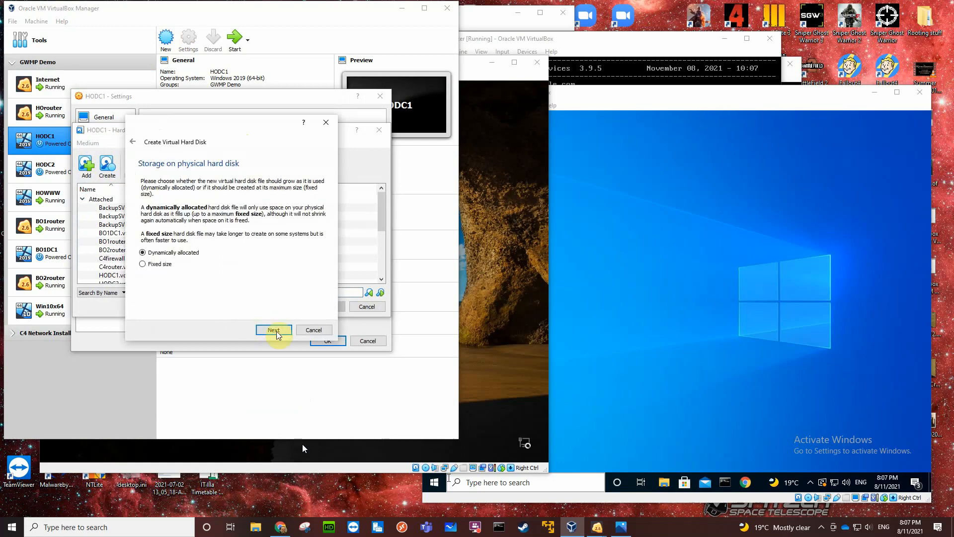
pyautogui.click(269, 324)
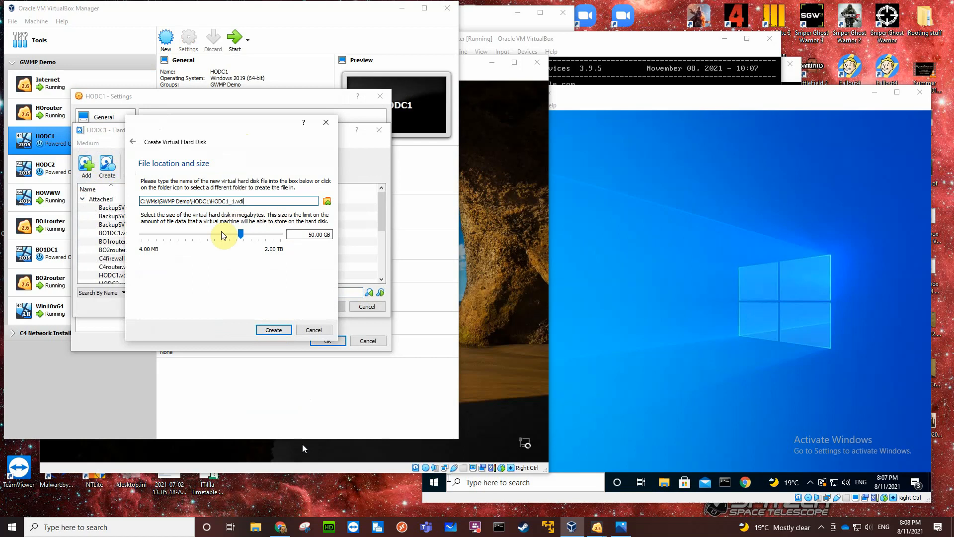
pyautogui.click(272, 330)
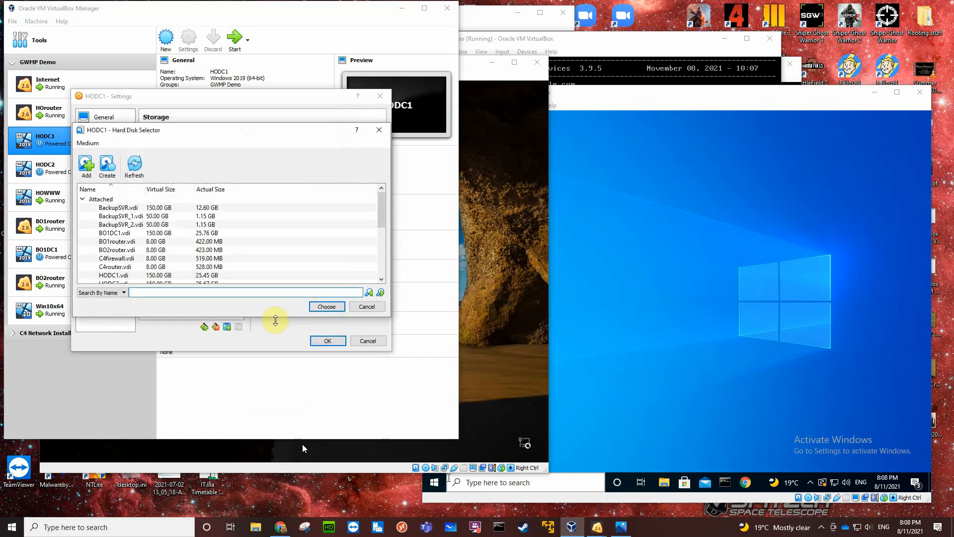
# Create two more dynamically allocated VDI hard disks of 50 GB each in HODC1's folder.
pyautogui.click(107, 165)
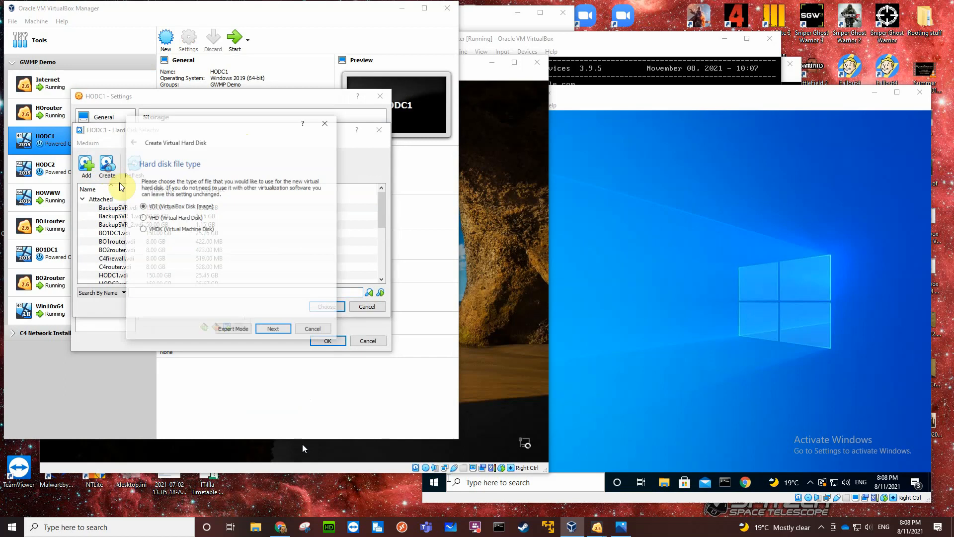
pyautogui.click(272, 330)
pyautogui.click(273, 331)
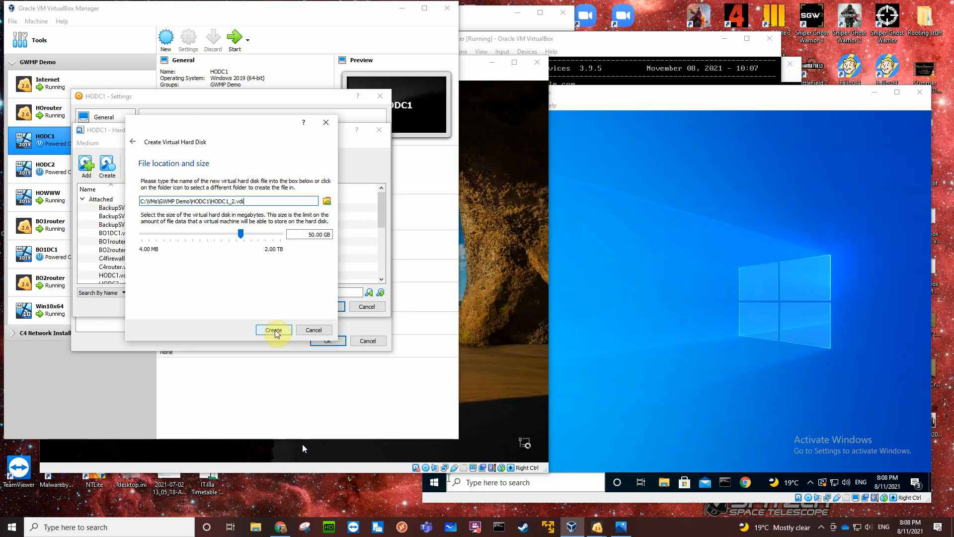
pyautogui.click(275, 331)
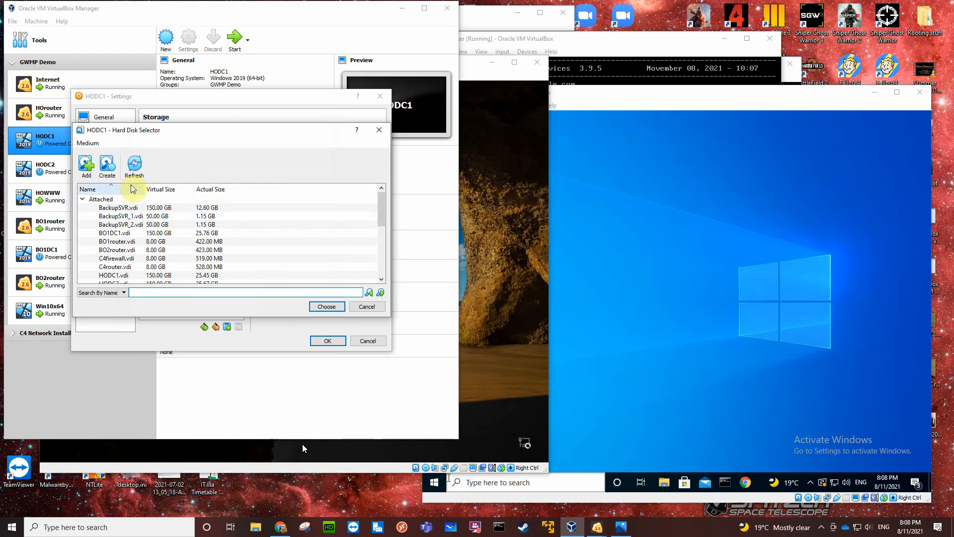
pyautogui.click(110, 170)
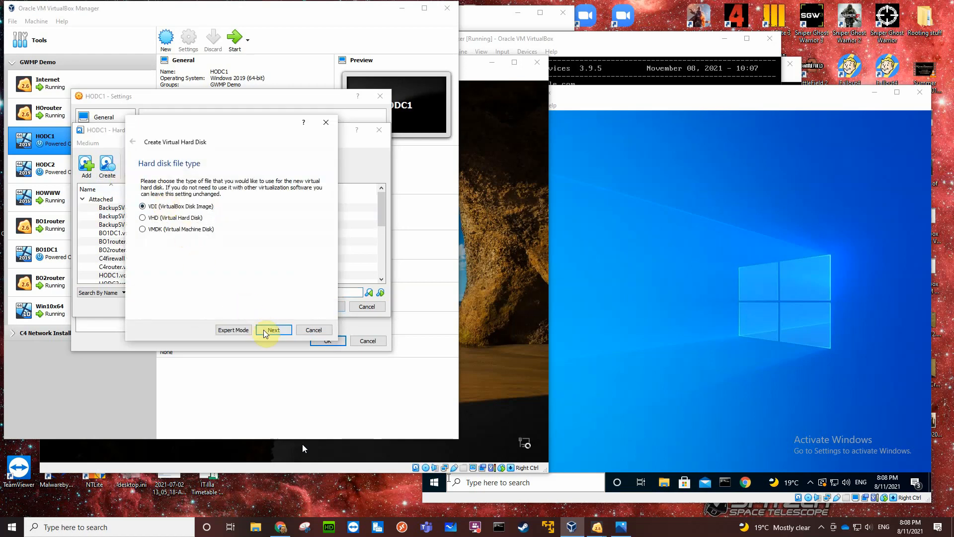
pyautogui.click(266, 330)
pyautogui.click(266, 330)
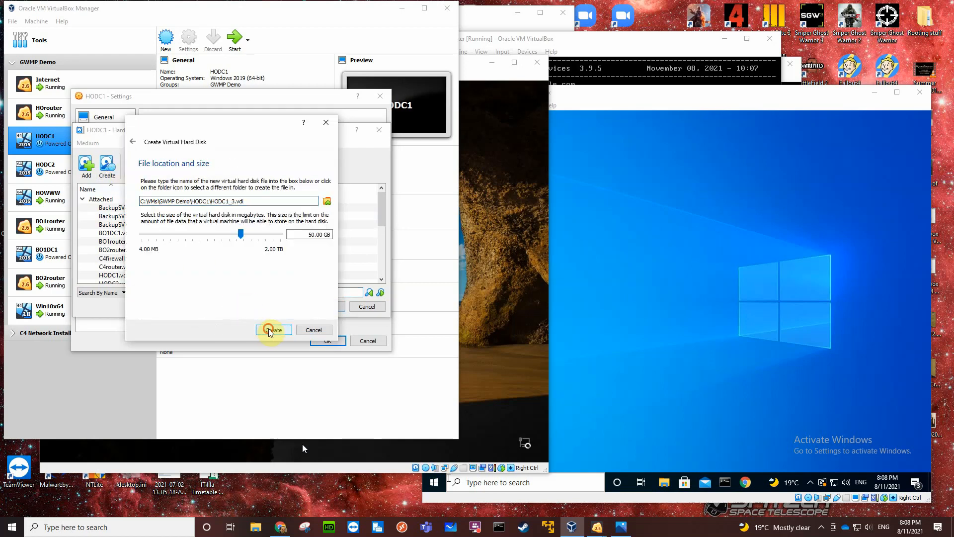
pyautogui.click(270, 330)
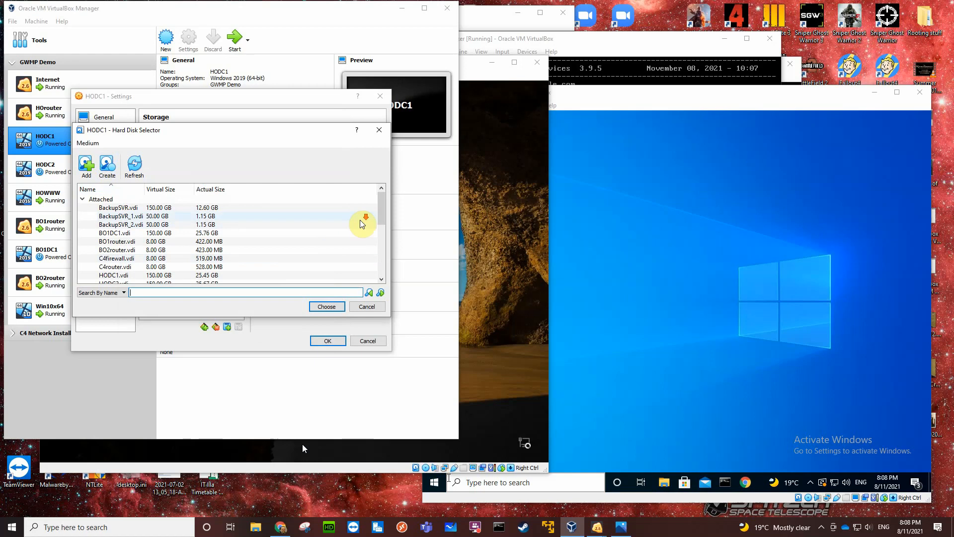
# Attach the unattached disks HODC1_1.vdi, HODC1_2.vdi and HODC1_3.vdi to HODC1's SATA controller.
pyautogui.scroll(-4, 361, 221)
pyautogui.scroll(-2, 364, 223)
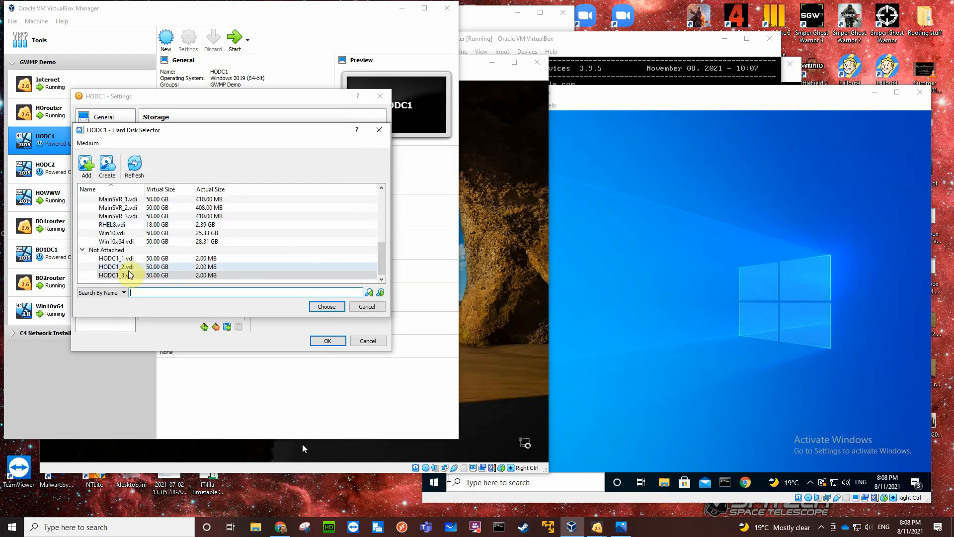
pyautogui.click(116, 258)
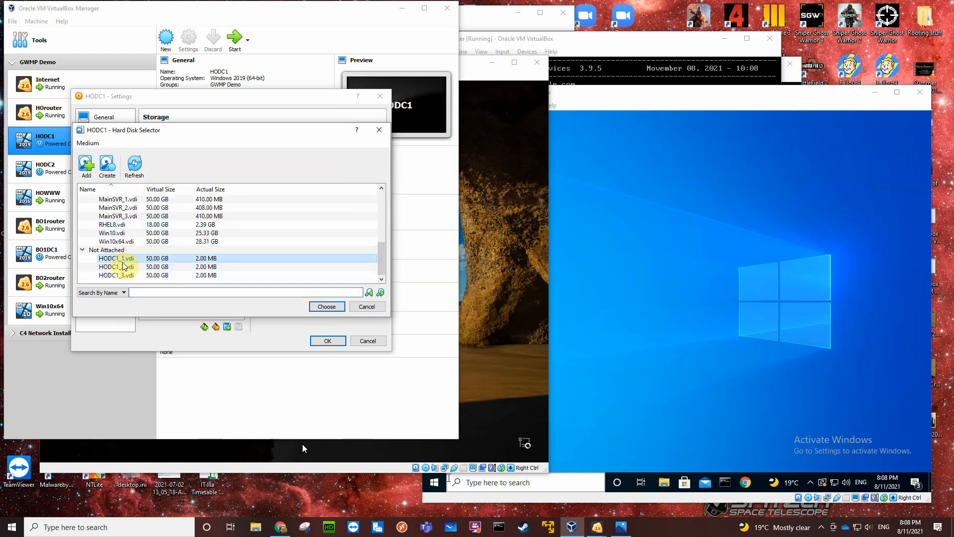
pyautogui.click(326, 306)
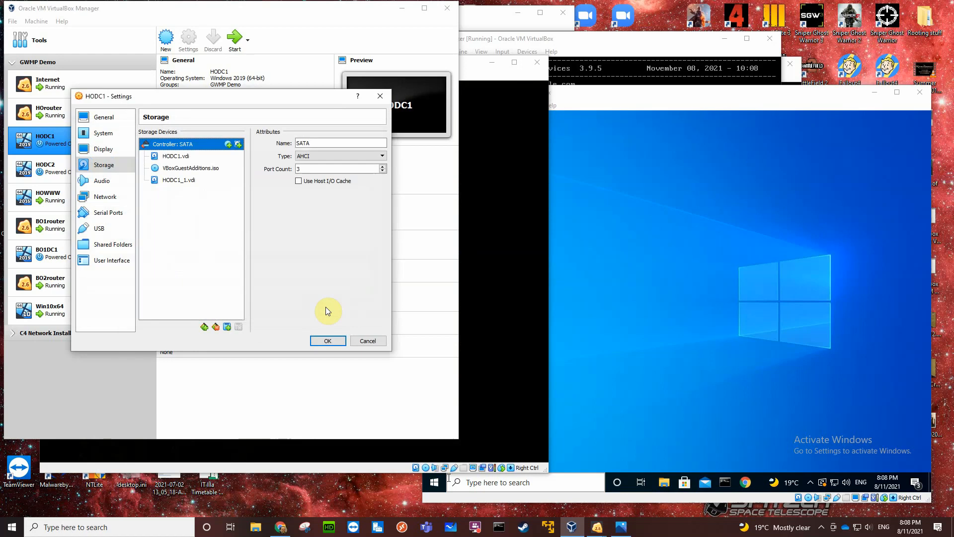
pyautogui.click(238, 144)
pyautogui.scroll(-5, 171, 220)
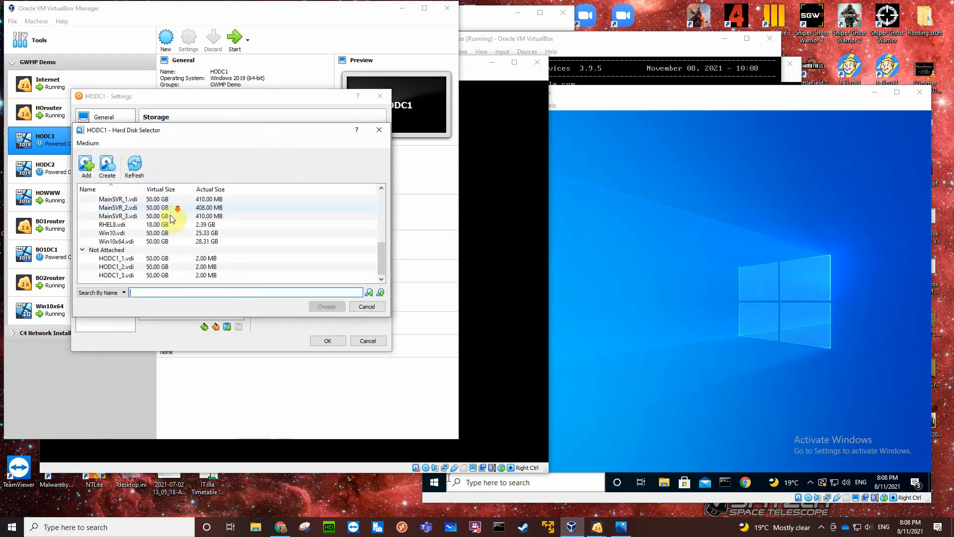
pyautogui.click(130, 267)
pyautogui.click(326, 307)
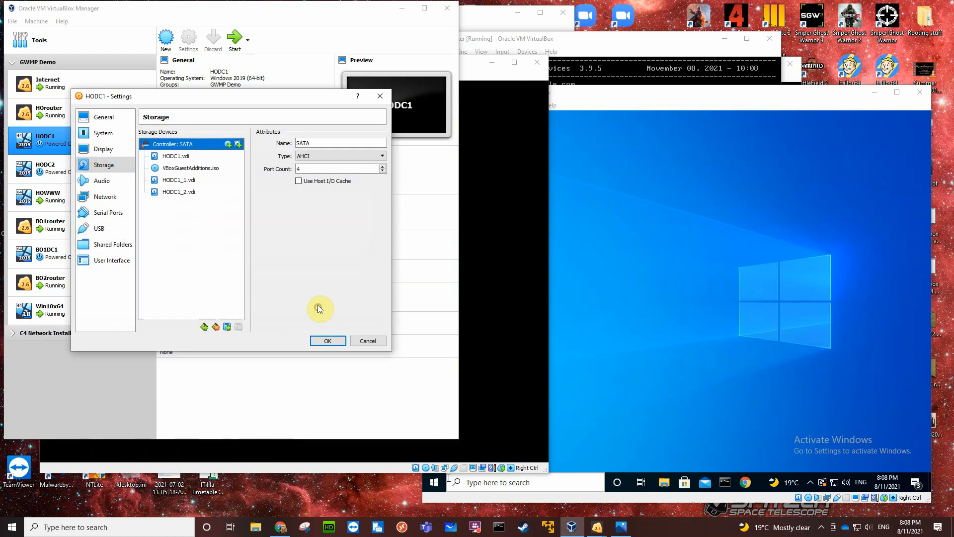
pyautogui.click(238, 144)
pyautogui.scroll(-5, 202, 240)
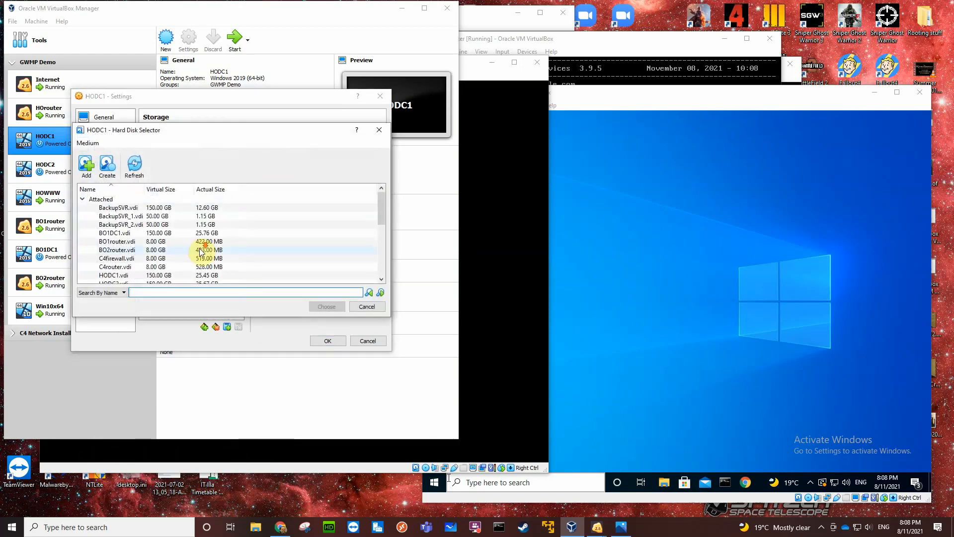
pyautogui.click(156, 276)
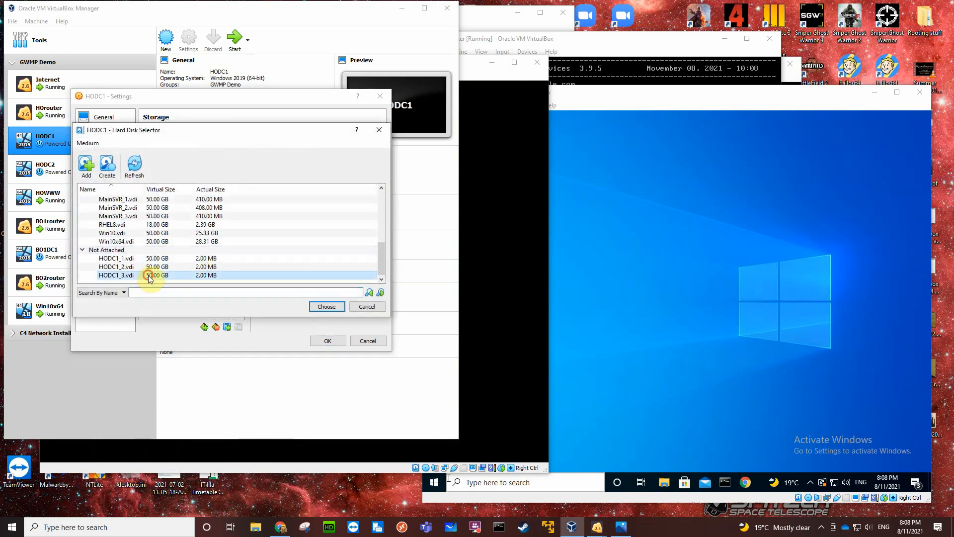
pyautogui.click(320, 305)
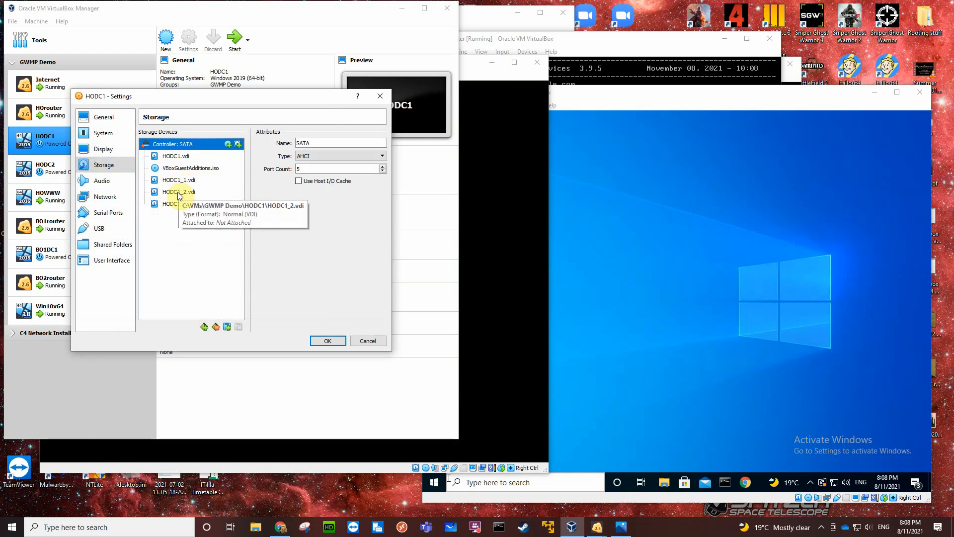
# Save HODC1's storage settings and start the HODC1 virtual machine.
pyautogui.click(324, 341)
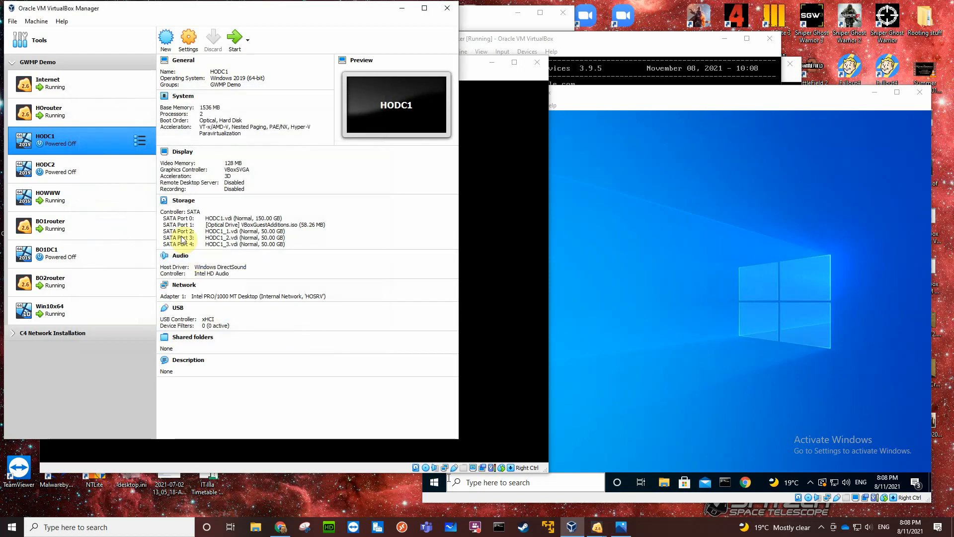
pyautogui.doubleClick(80, 141)
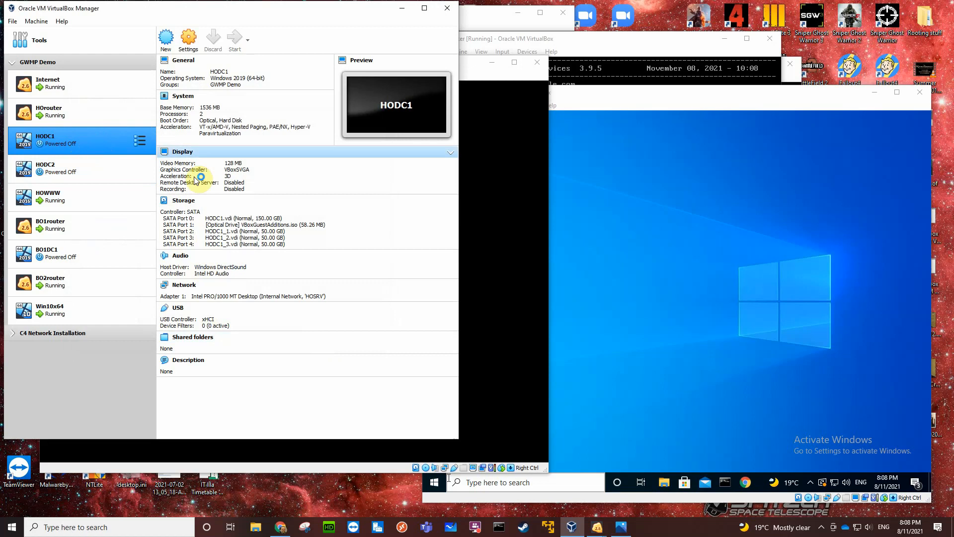
# In HODC2's storage settings, create a dynamically allocated 50 GB VDI hard disk and attach it to the SATA controller.
pyautogui.keyDown('ctrl'); pyautogui.click(51, 172); pyautogui.keyUp('ctrl')
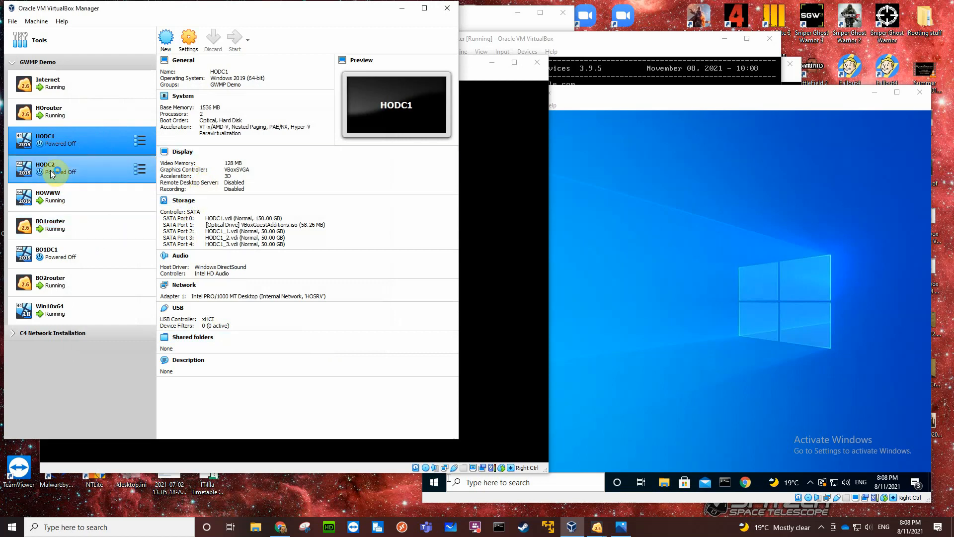
pyautogui.click(52, 172)
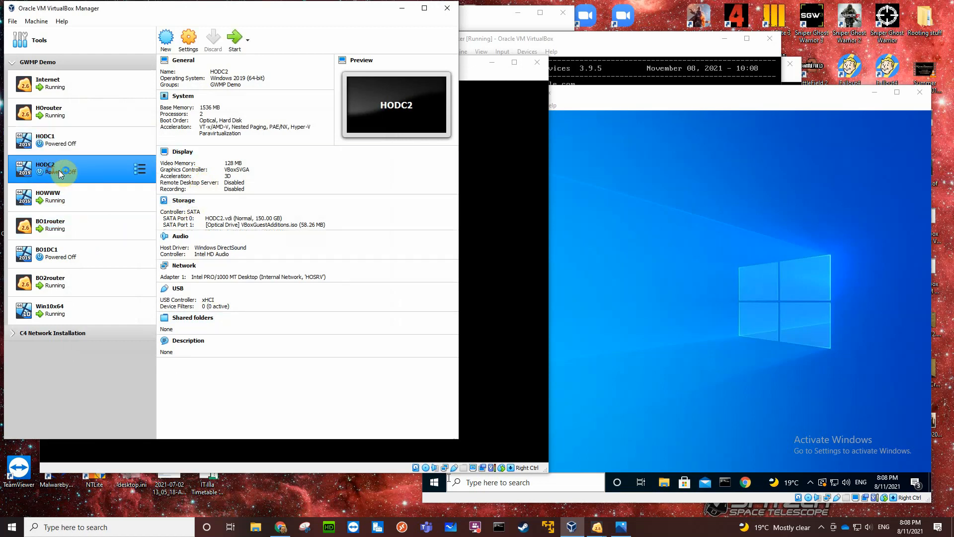
pyautogui.click(189, 203)
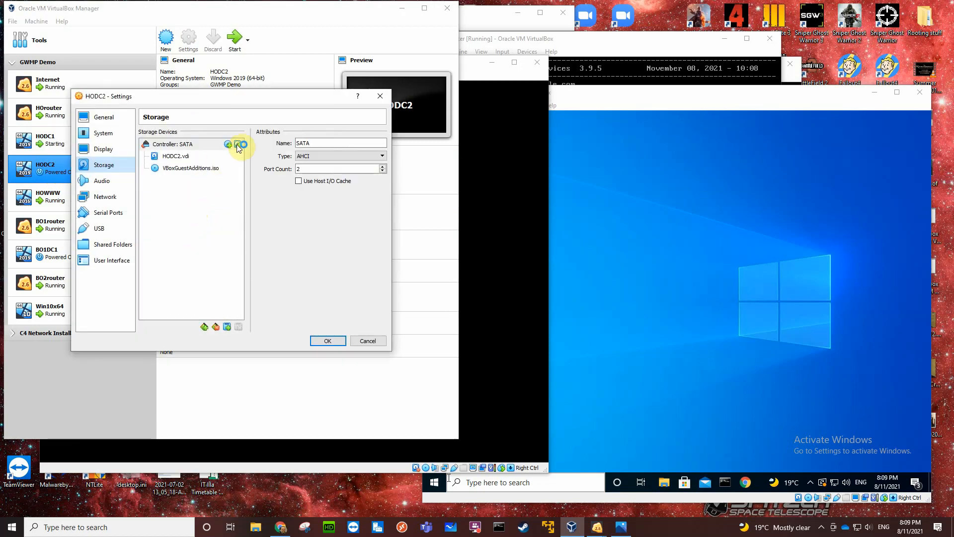
pyautogui.click(238, 144)
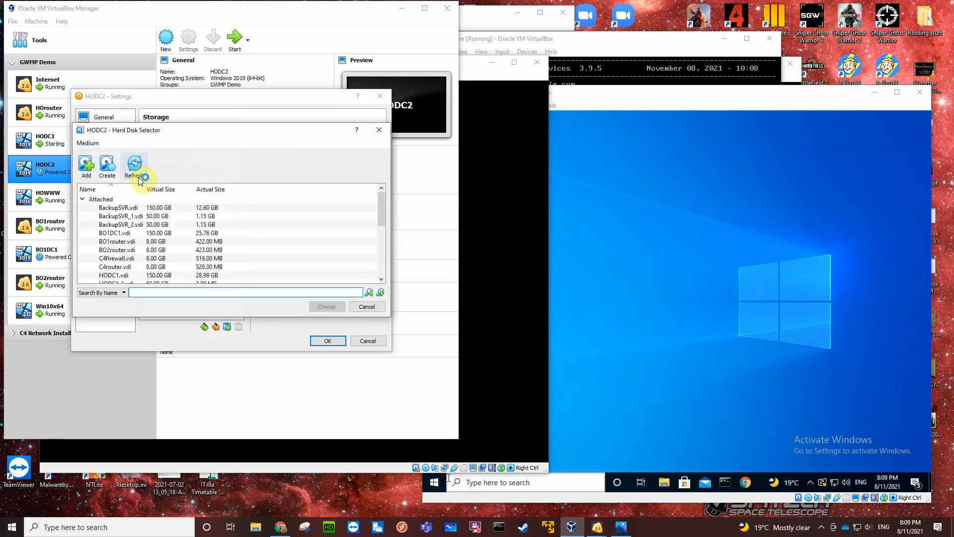
pyautogui.click(107, 166)
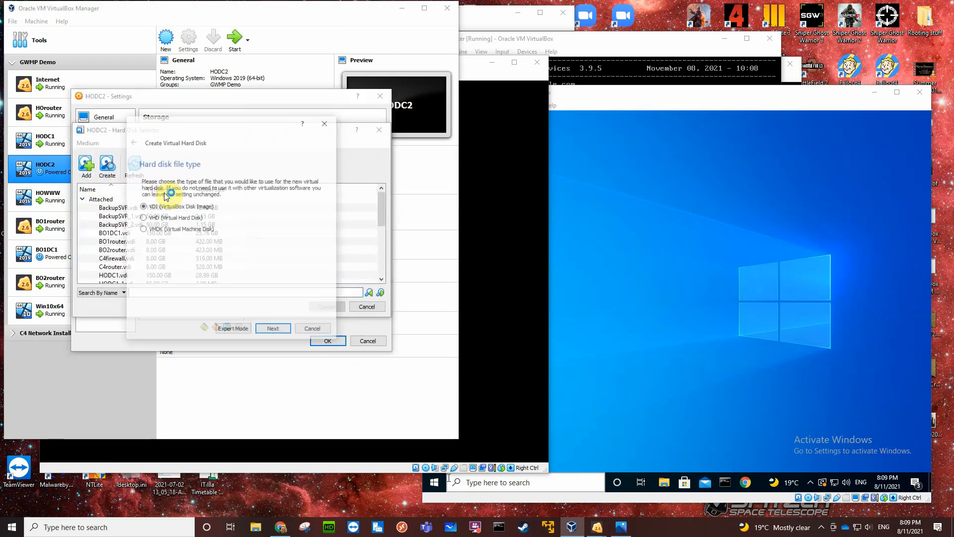
pyautogui.click(273, 329)
pyautogui.click(273, 329)
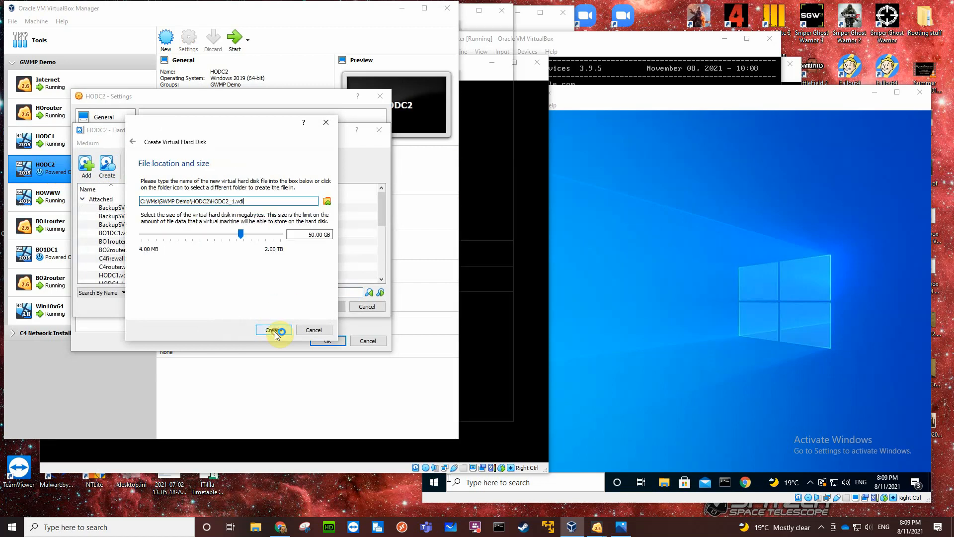
pyautogui.click(271, 330)
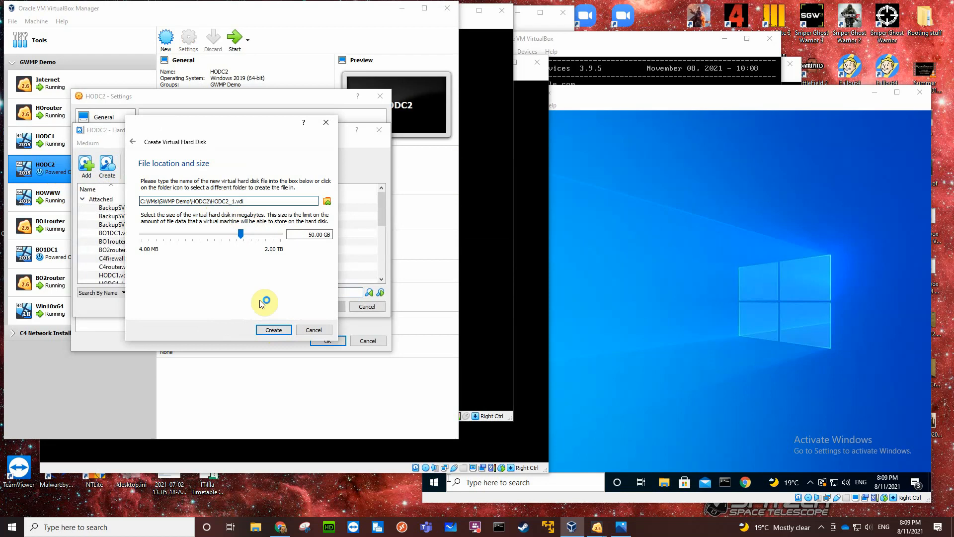
pyautogui.click(270, 331)
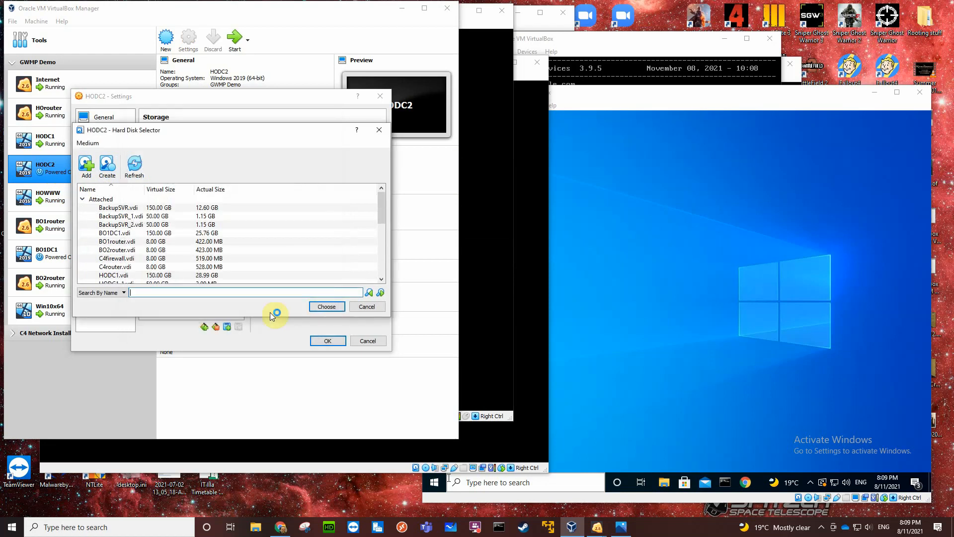
pyautogui.click(324, 307)
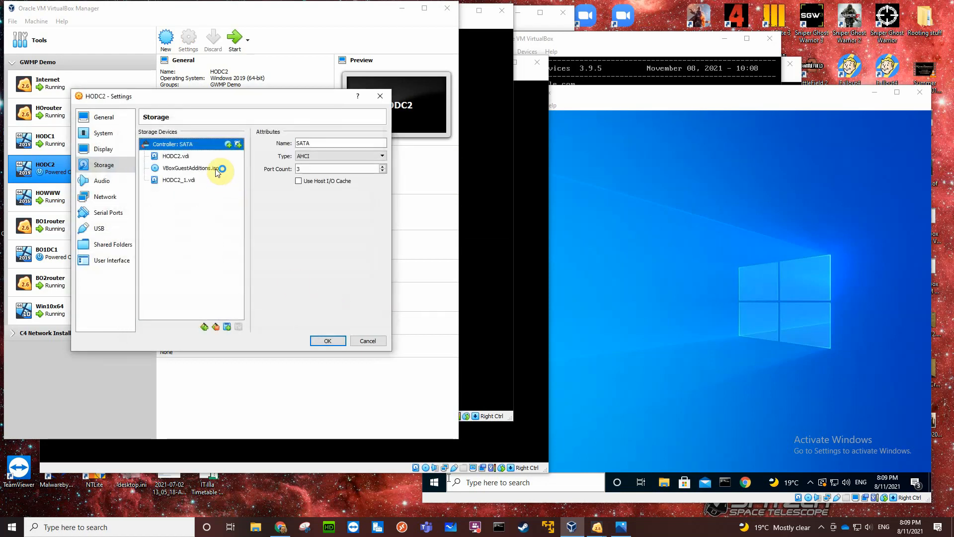
# Create and attach a second dynamically allocated 50 GB VDI hard disk on HODC2's SATA controller, and save the settings.
pyautogui.click(238, 144)
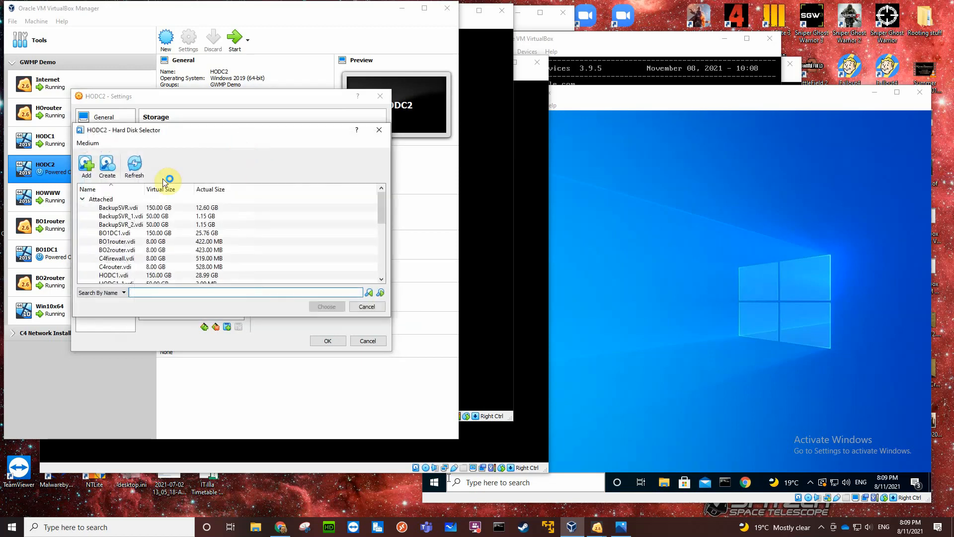
pyautogui.click(107, 164)
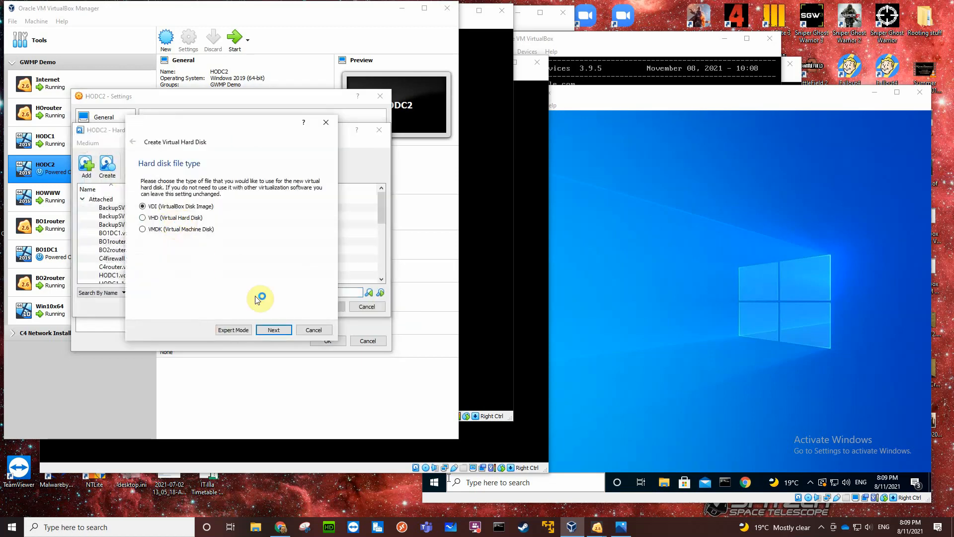
pyautogui.click(273, 330)
pyautogui.click(273, 330)
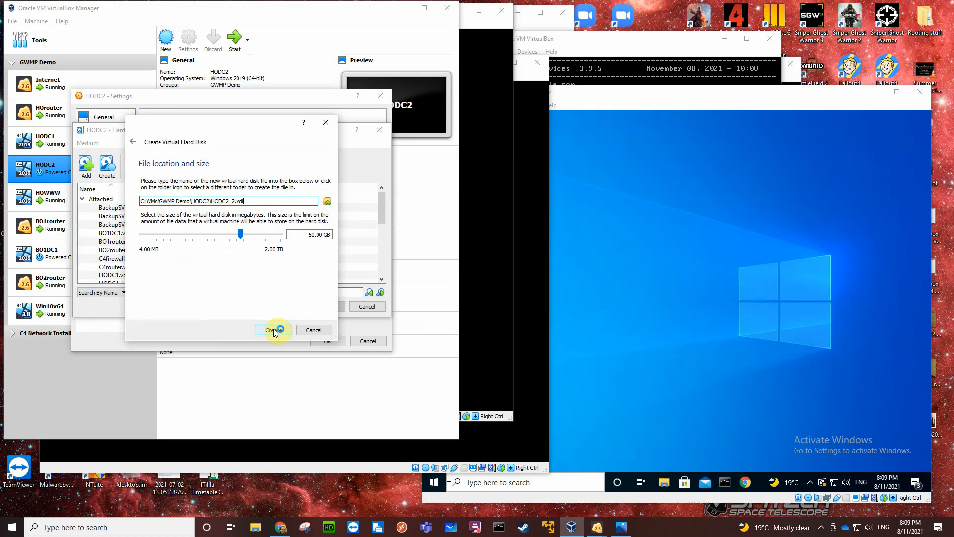
pyautogui.click(274, 330)
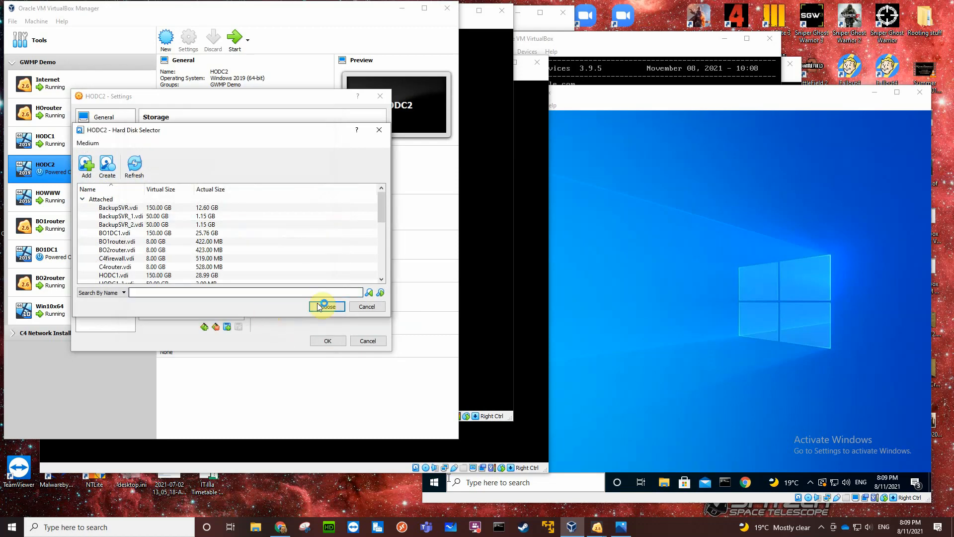
pyautogui.moveTo(384, 209); pyautogui.dragTo(379, 265)
pyautogui.click(326, 306)
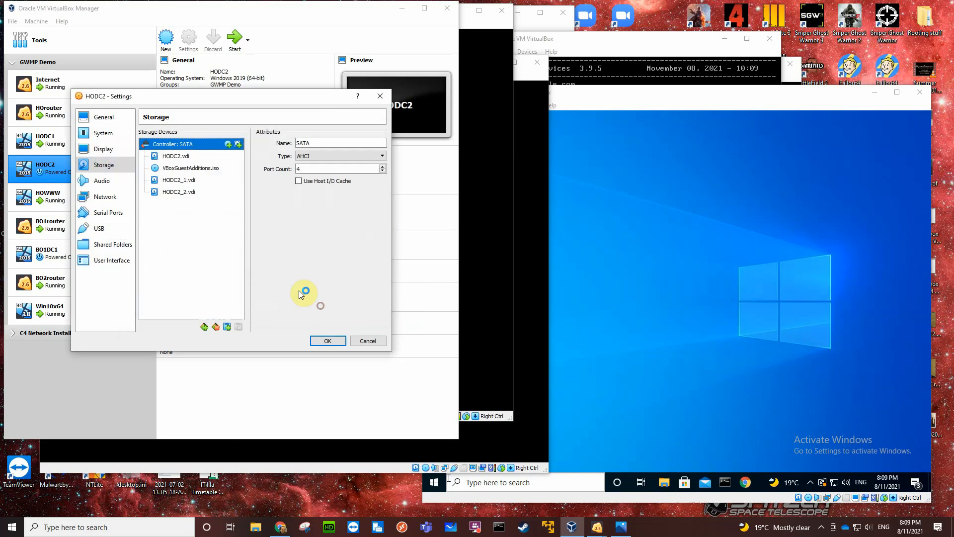
pyautogui.click(327, 340)
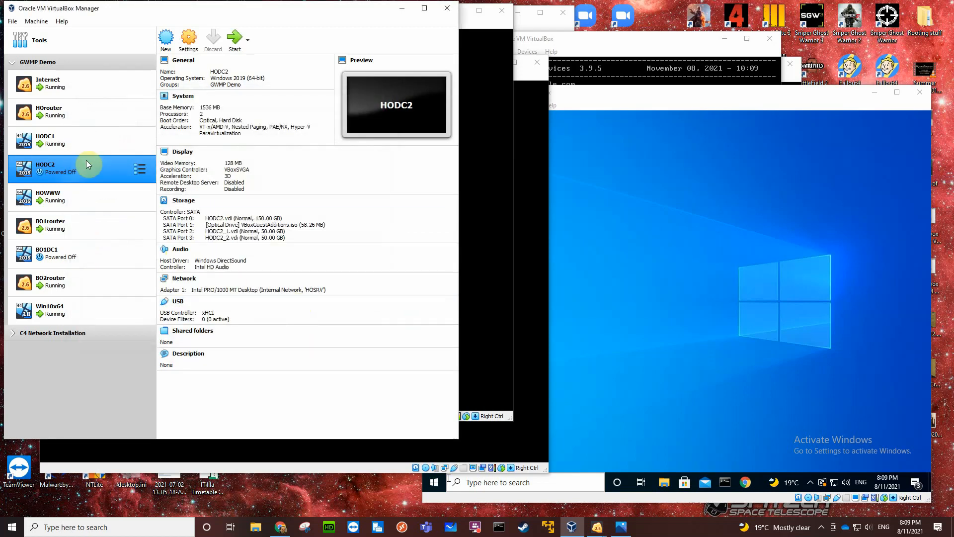
# In BO1DC1's storage settings, create a dynamically allocated 50 GB VDI hard disk from the SATA controller's disk selector.
pyautogui.keyDown('ctrl'); pyautogui.click(65, 254); pyautogui.keyUp('ctrl')
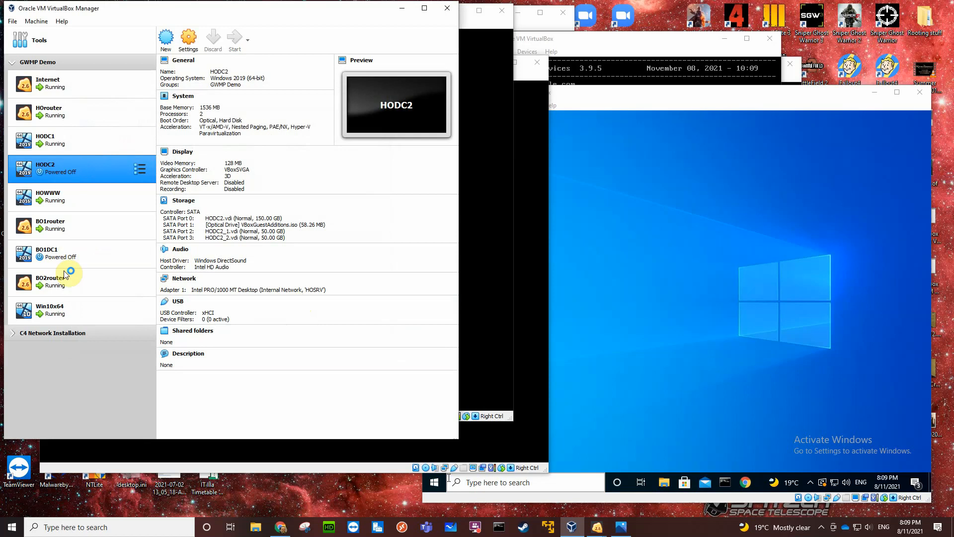
pyautogui.click(59, 252)
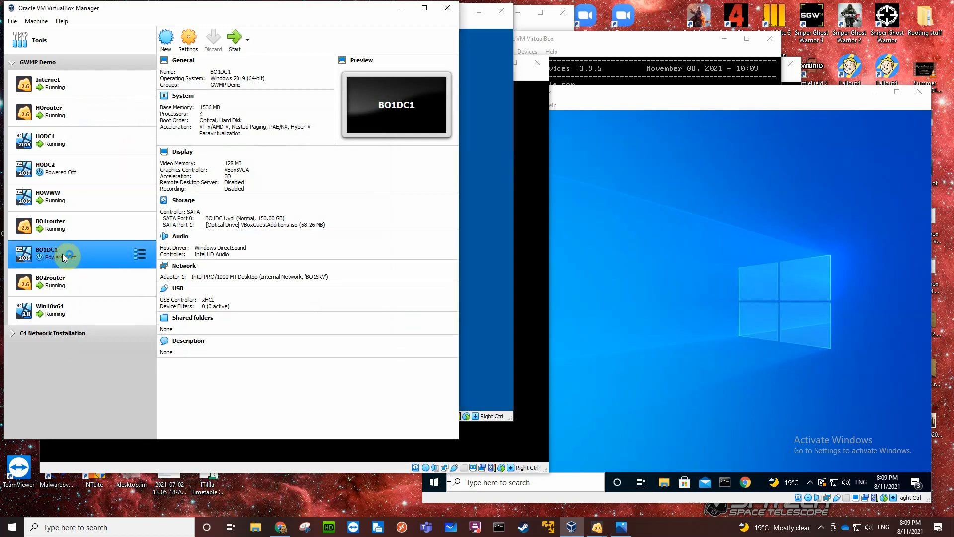
pyautogui.click(182, 205)
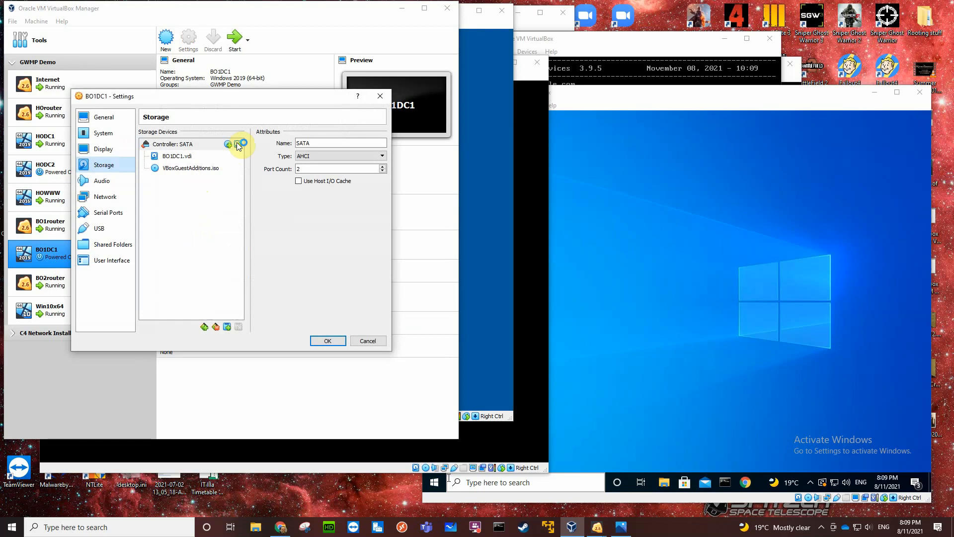
pyautogui.click(238, 145)
pyautogui.click(113, 170)
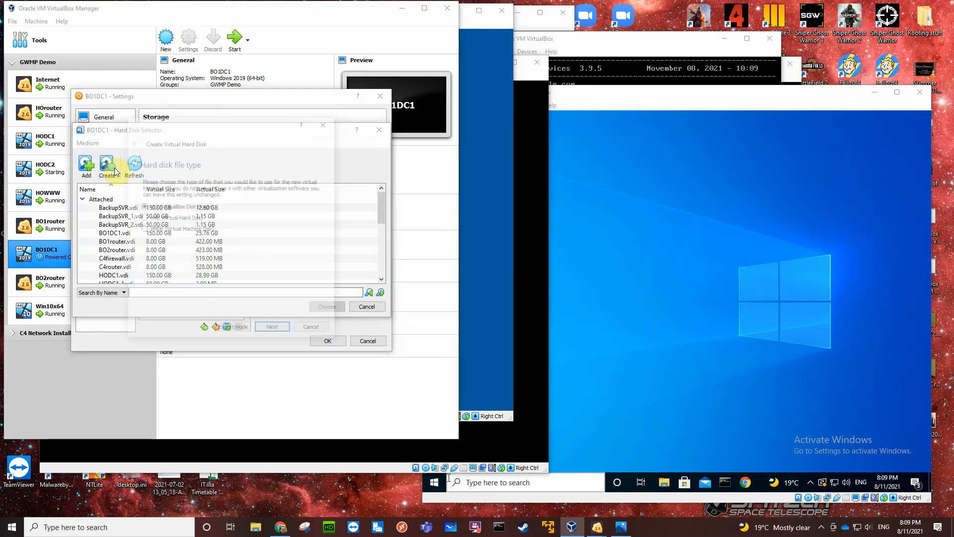
pyautogui.click(273, 330)
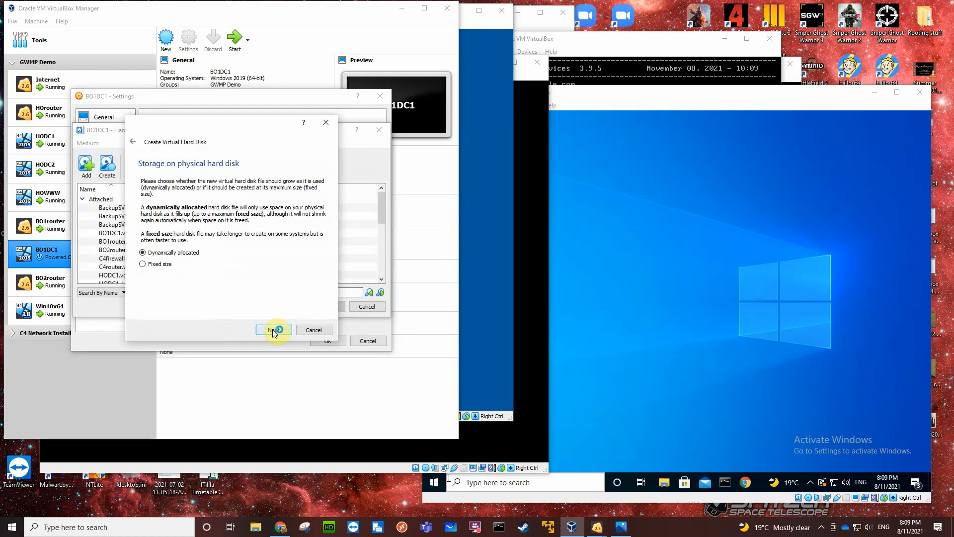
pyautogui.click(273, 330)
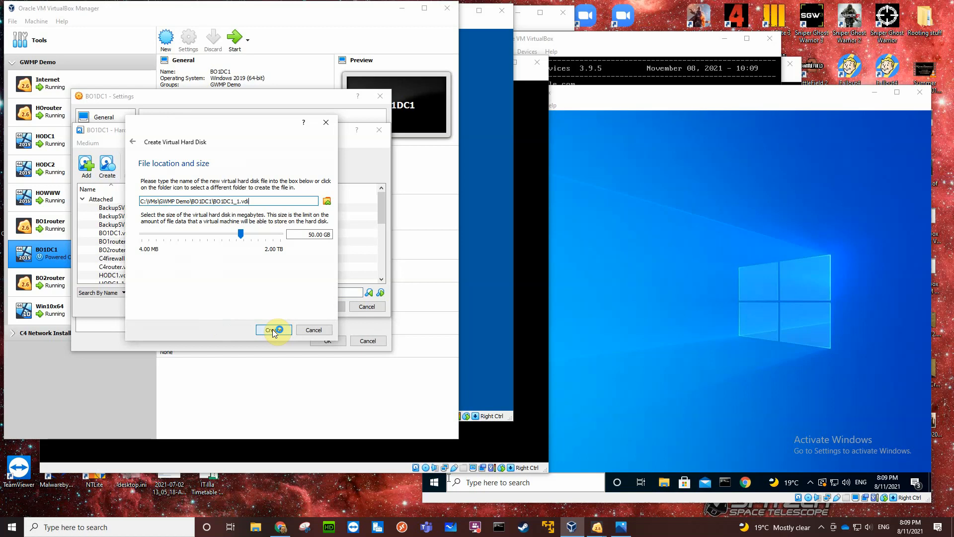
pyautogui.click(272, 331)
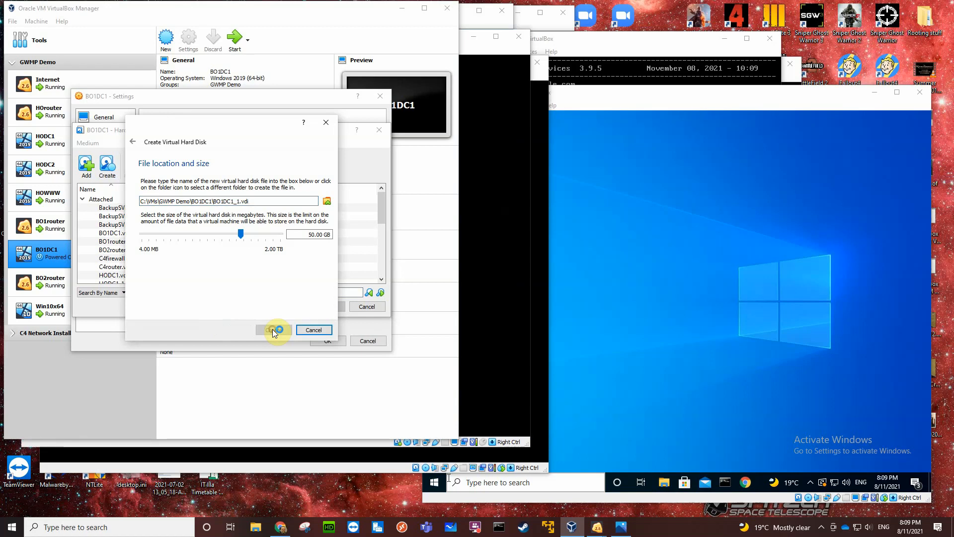
# Create a second dynamically allocated 50 GB VDI hard disk in BO1DC1's folder.
pyautogui.click(108, 165)
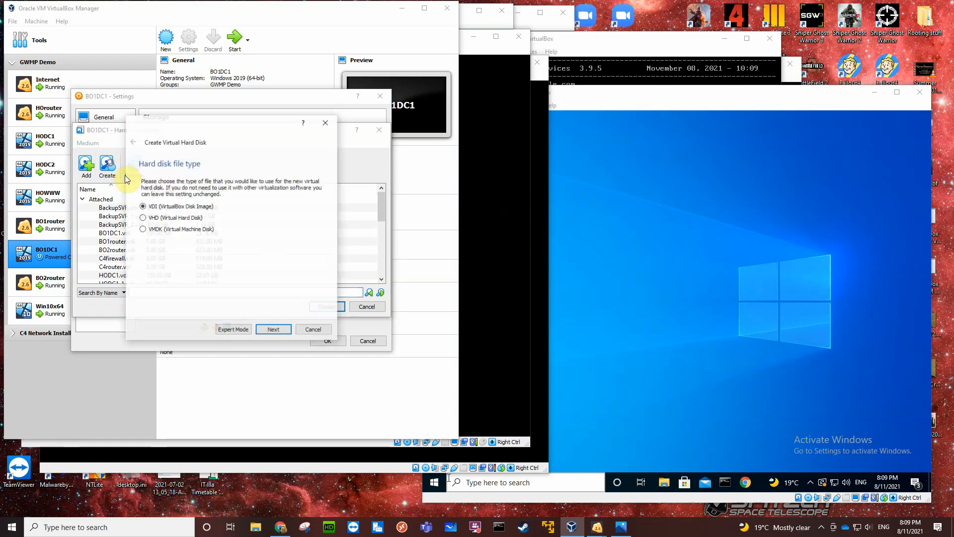
pyautogui.click(272, 331)
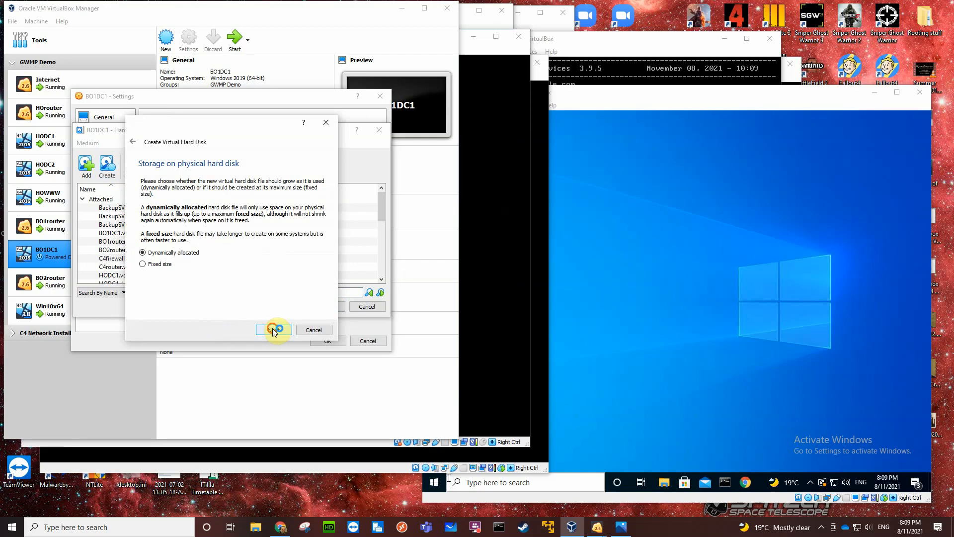
pyautogui.click(273, 330)
pyautogui.click(274, 330)
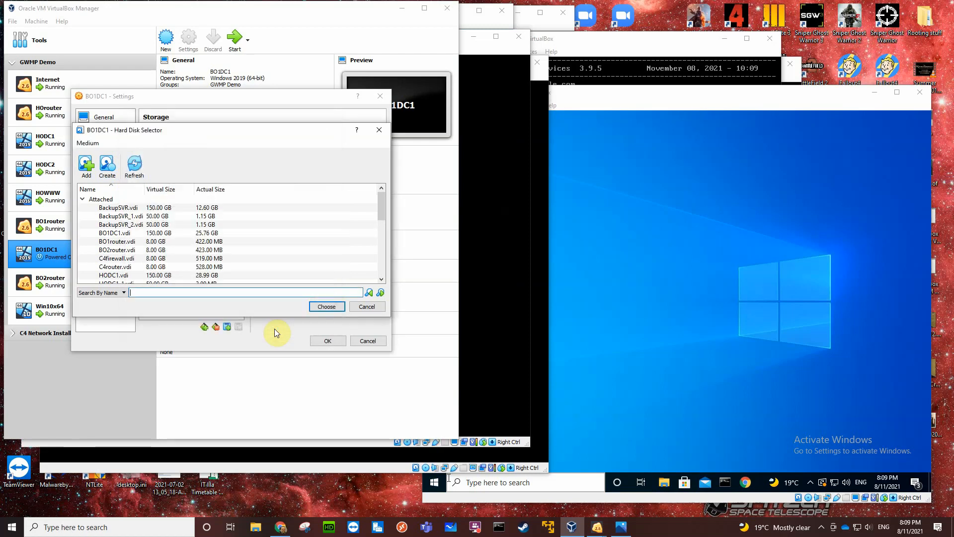
# Attach the unattached disks BO1DC1_1.vdi and BO1DC1_2.vdi to BO1DC1's SATA controller and save the settings.
pyautogui.moveTo(381, 203); pyautogui.dragTo(385, 268)
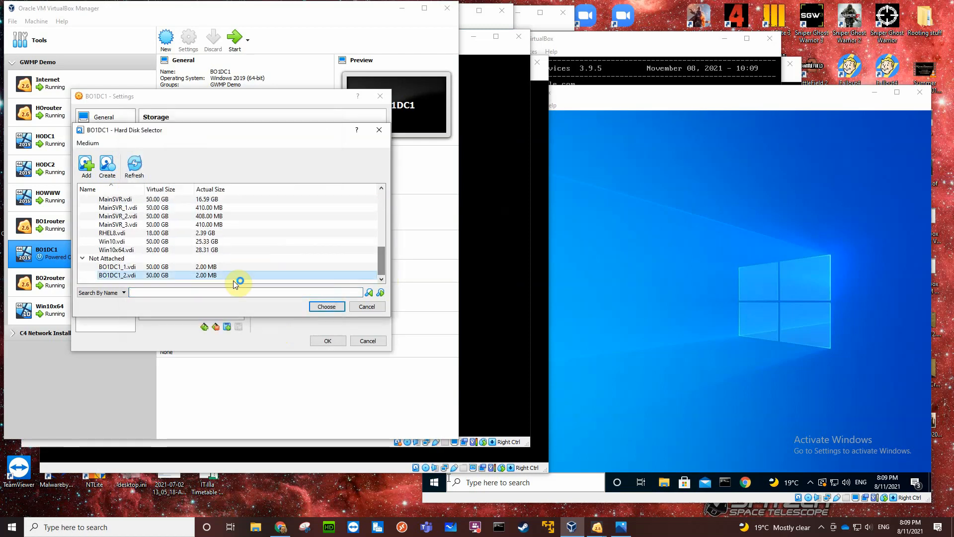
pyautogui.click(171, 267)
pyautogui.click(321, 306)
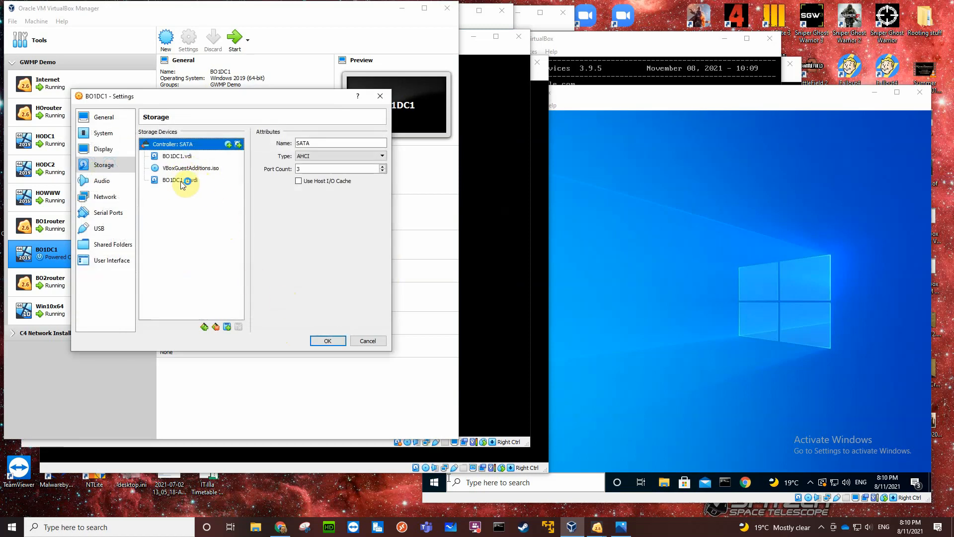
pyautogui.click(238, 143)
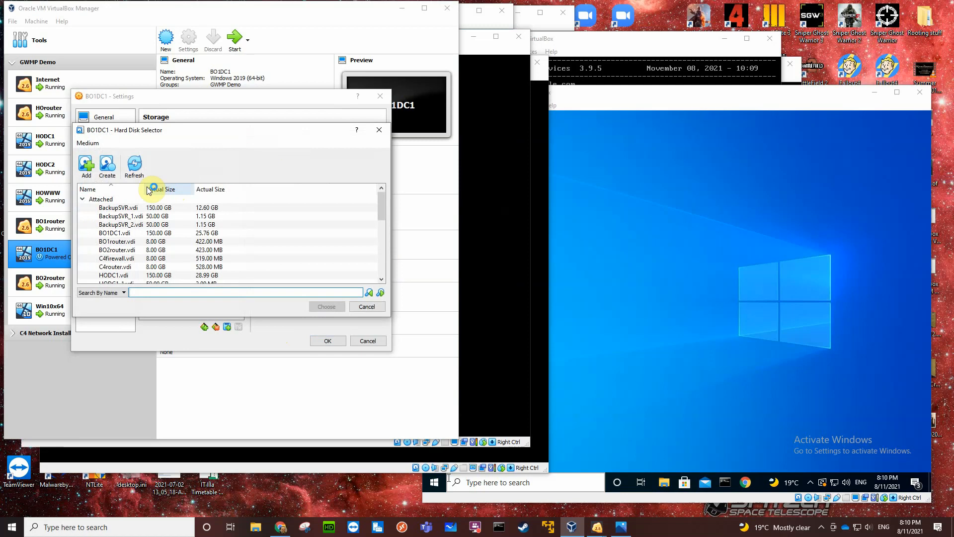
pyautogui.scroll(-5, 219, 248)
pyautogui.click(186, 275)
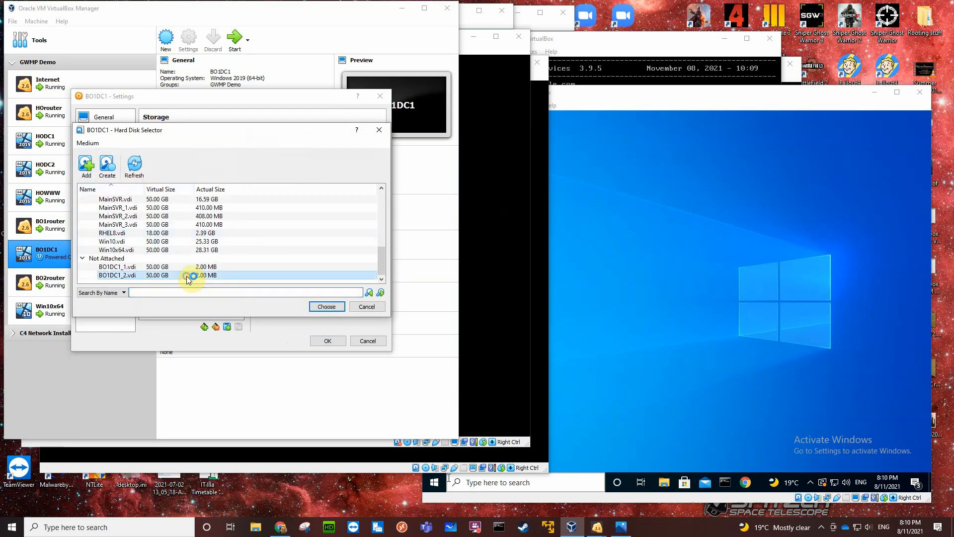
pyautogui.click(326, 305)
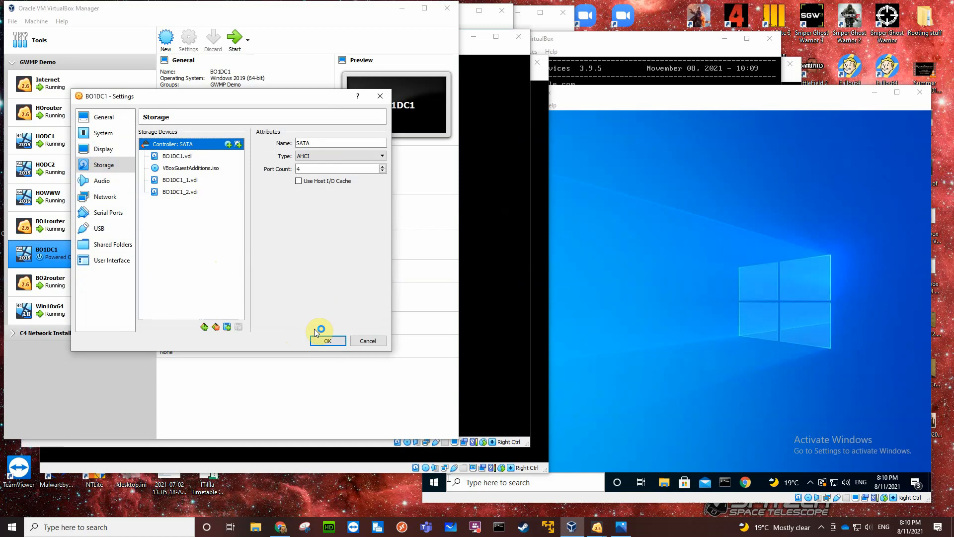
pyautogui.click(328, 342)
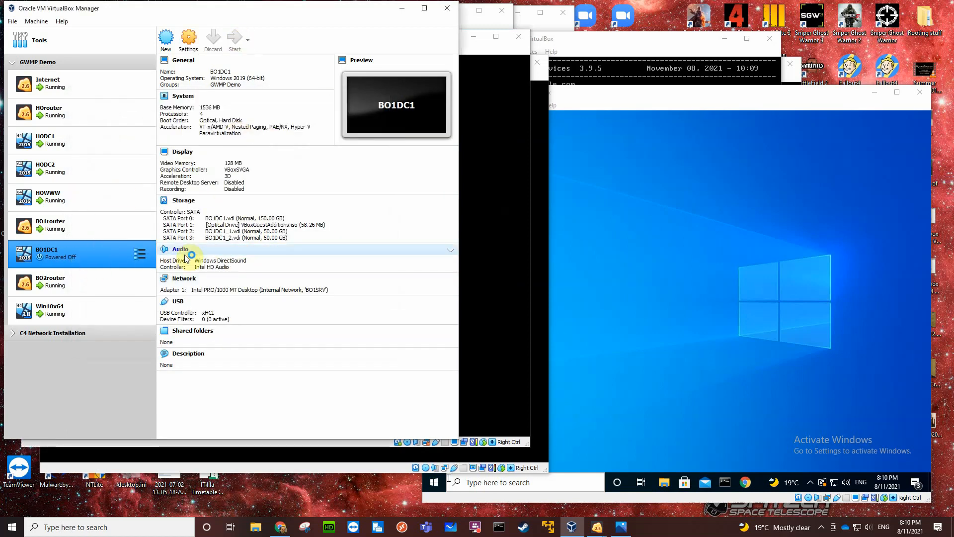
# Bring up the HODC1 virtual machine and sign in as the domain Administrator with the account password.
pyautogui.doubleClick(87, 143)
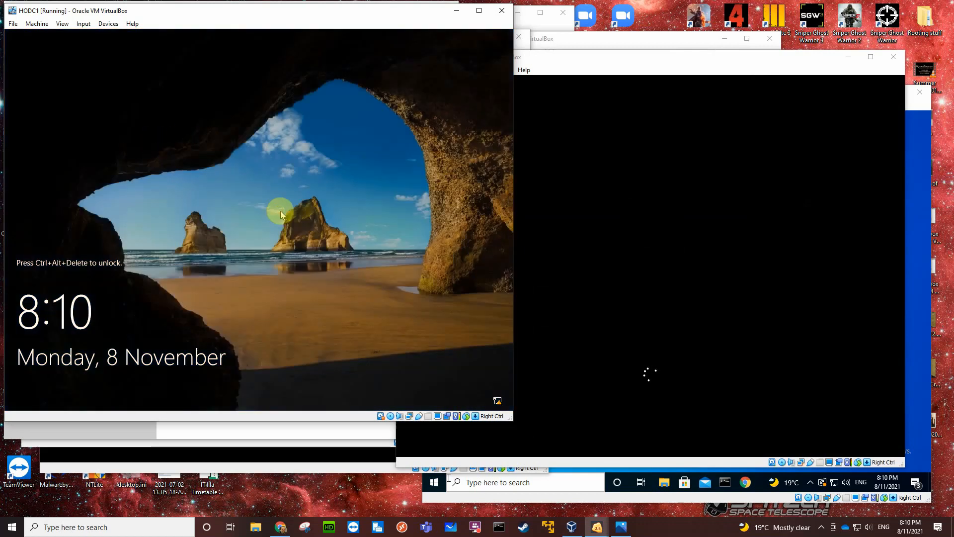
pyautogui.hotkey('ctrl', 'alt', 'Delete')
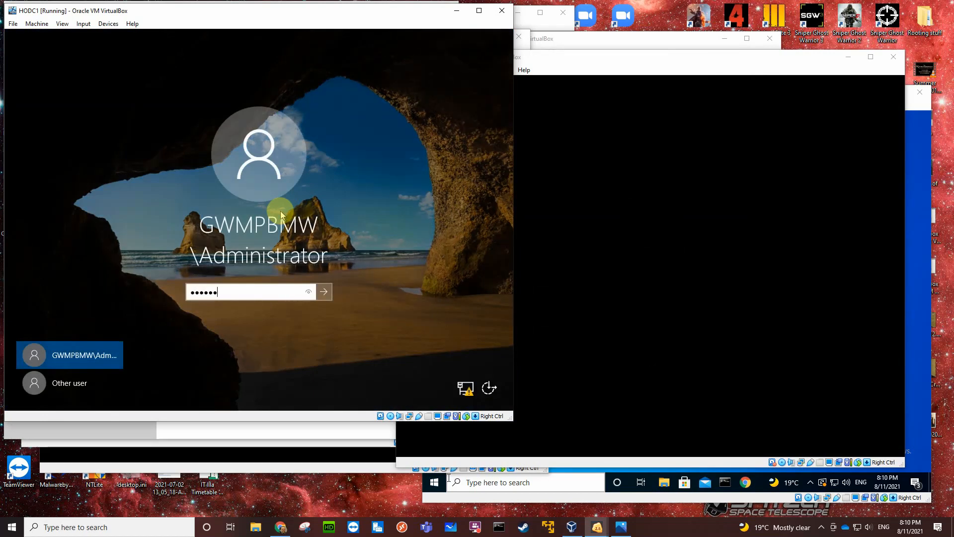
pyautogui.press('Return')
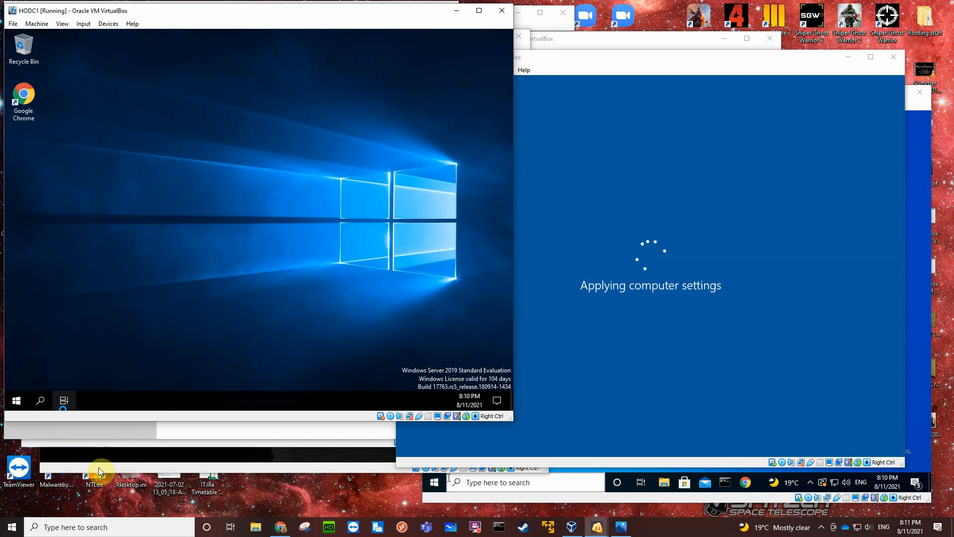
# Switch to the HODC2 virtual machine and sign in as the domain Administrator with the account password.
pyautogui.click(52, 443)
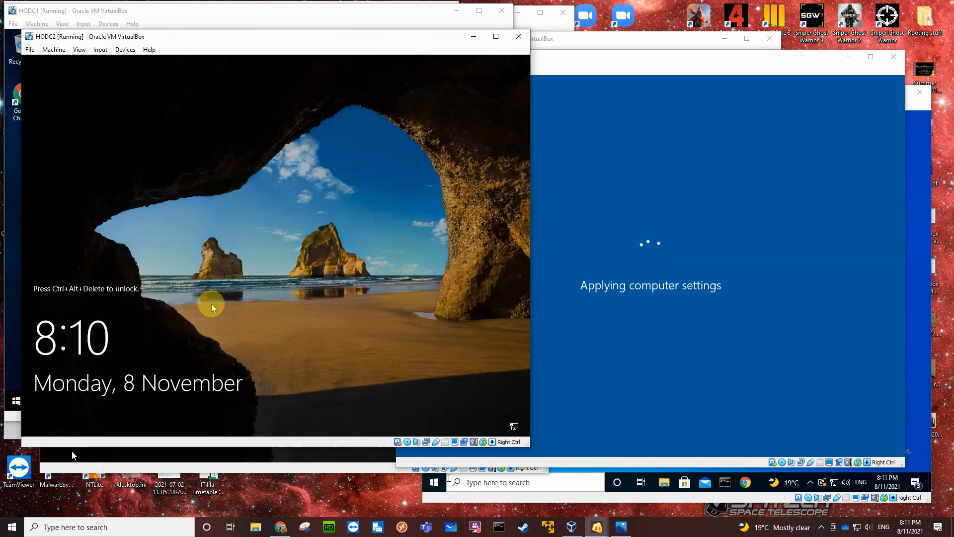
pyautogui.hotkey('ctrl', 'alt', 'Delete')
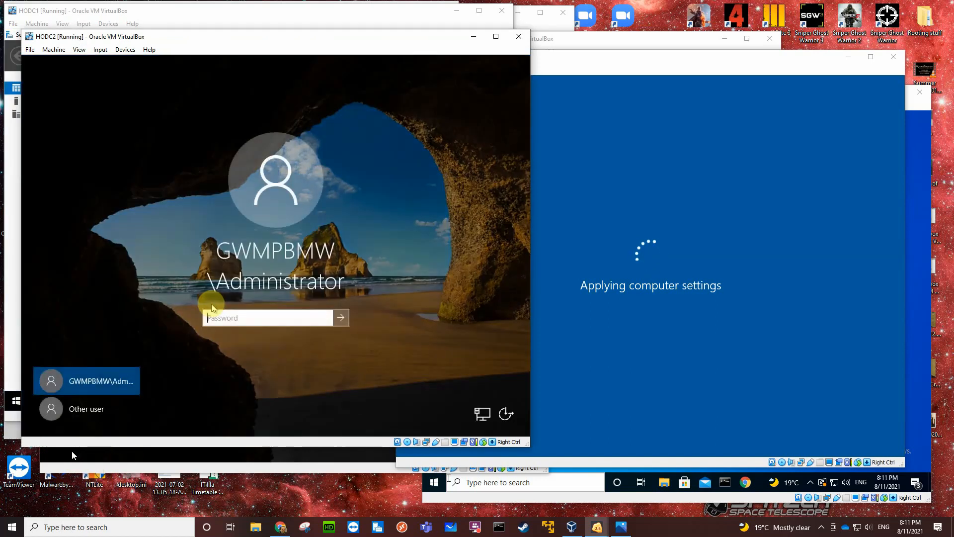
pyautogui.write('••••••••••')
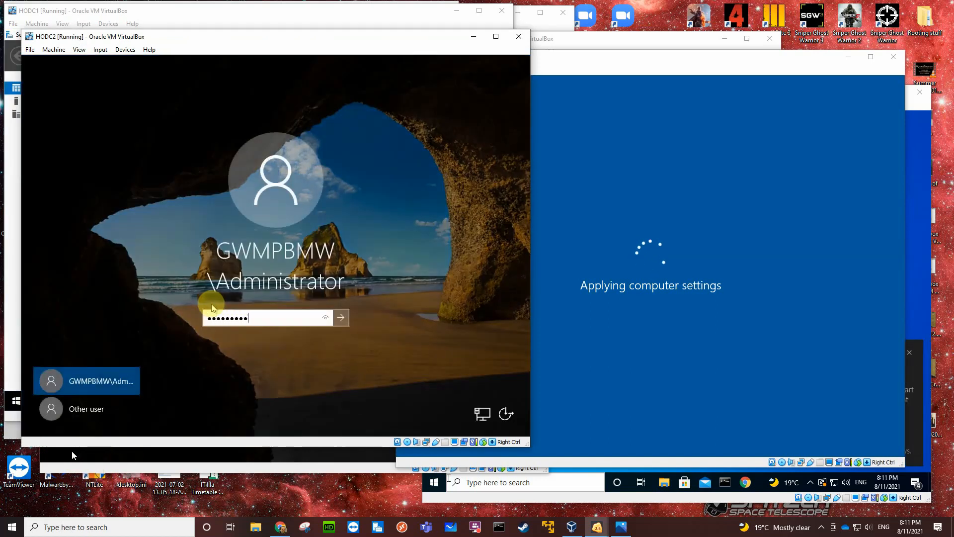
pyautogui.press('Return')
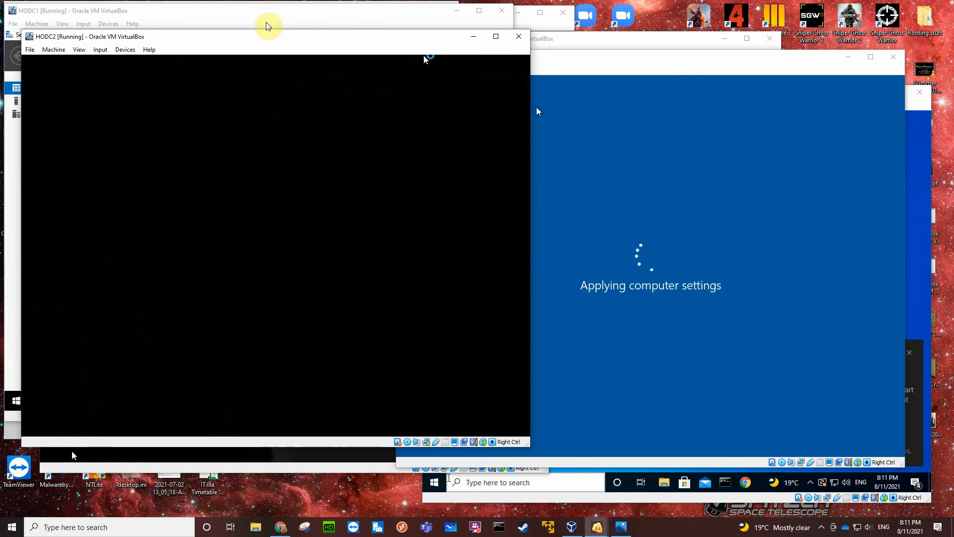
# On HODC1, open Disk Management, initialize Disks 1, 2 and 3 with the MBR partition style, and dismiss the Guest Additions notification.
pyautogui.click(253, 18)
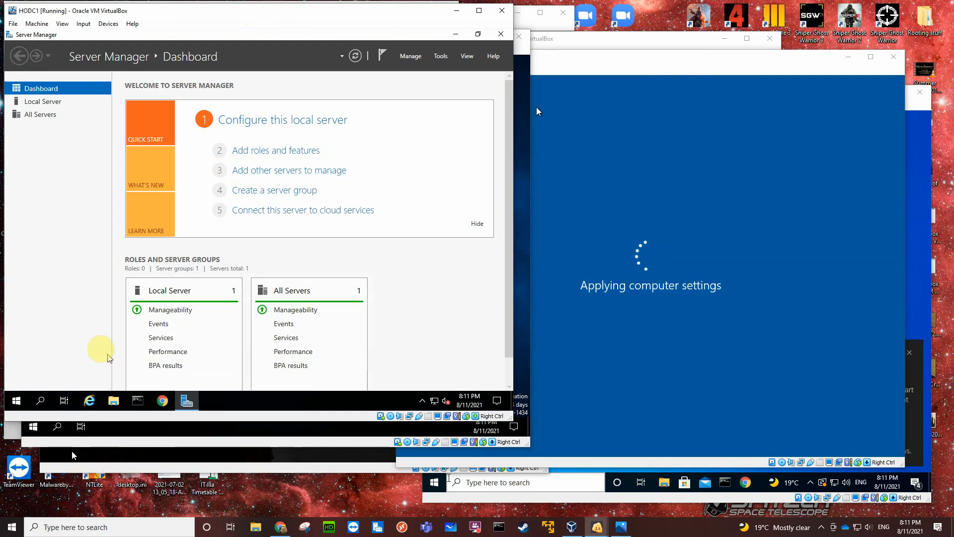
pyautogui.click(18, 401)
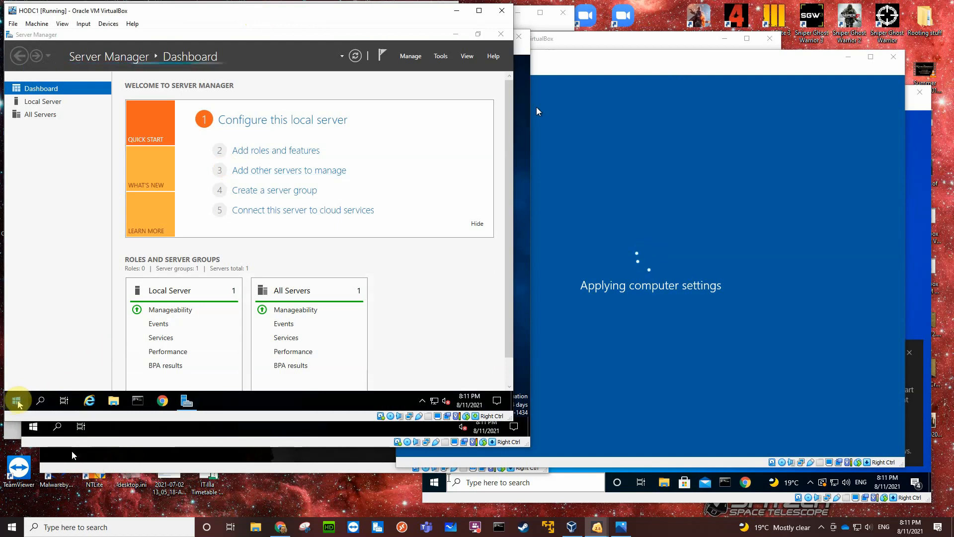
pyautogui.rightClick(17, 401)
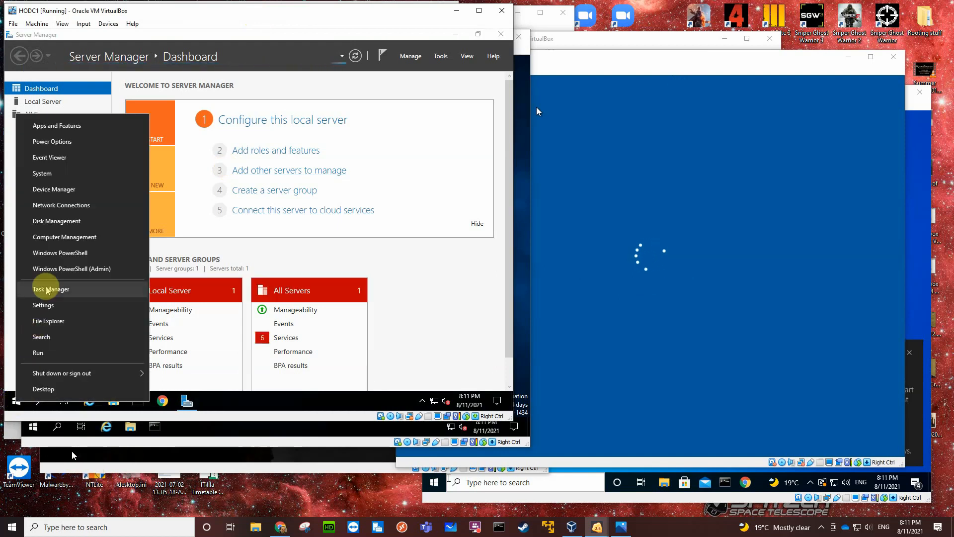
pyautogui.click(55, 221)
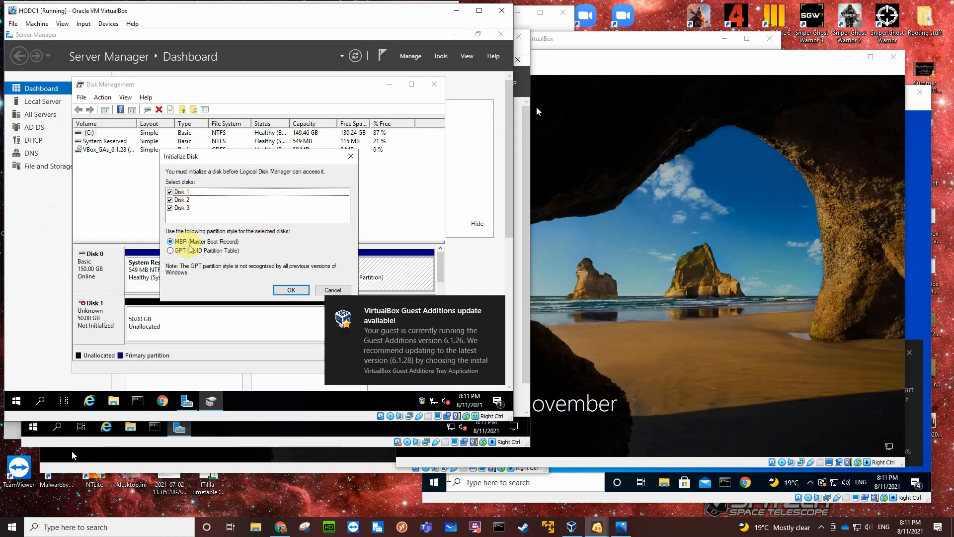
pyautogui.click(291, 290)
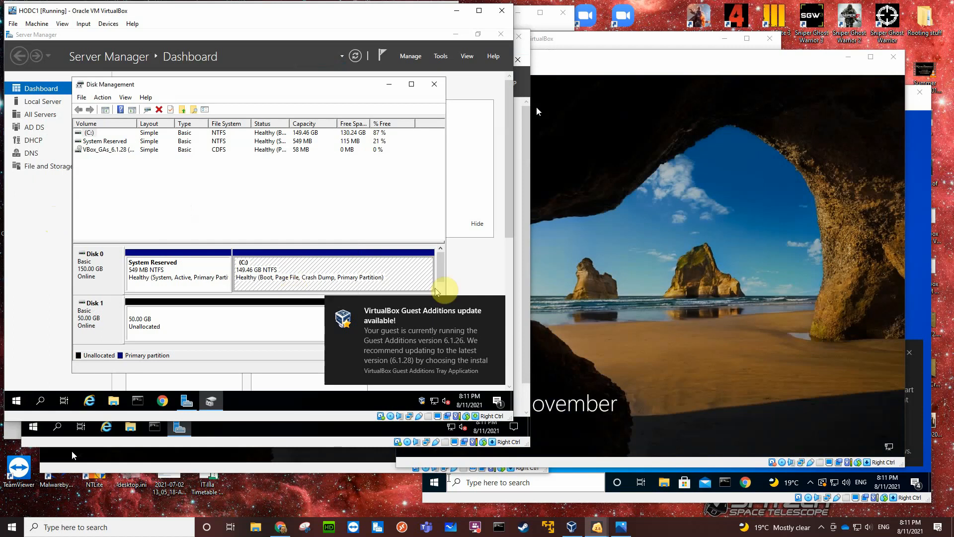
pyautogui.click(497, 307)
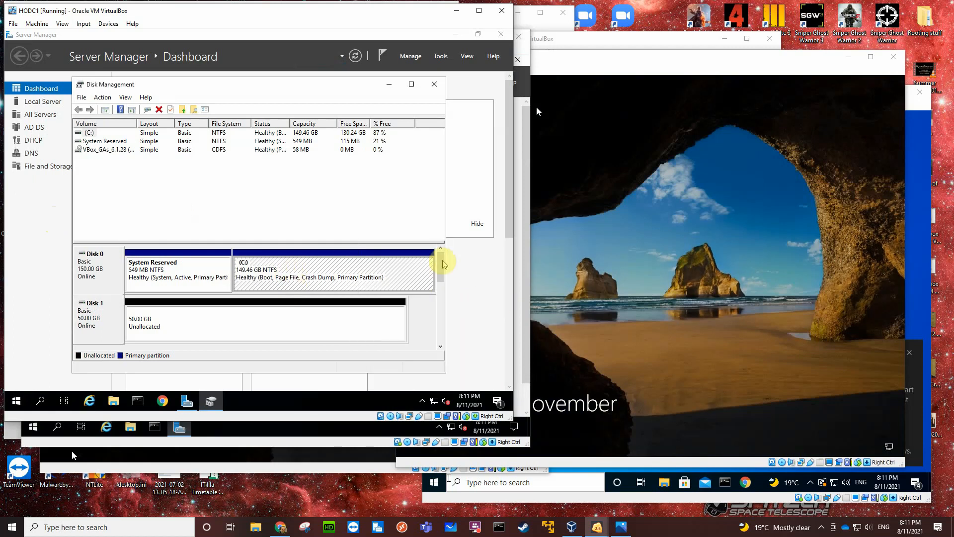
# Start a new RAID-5 volume from HODC1's Disk 1 unallocated space, adding Disk 2 and Disk 3 at 51197 MB each.
pyautogui.moveTo(344, 241); pyautogui.dragTo(336, 183)
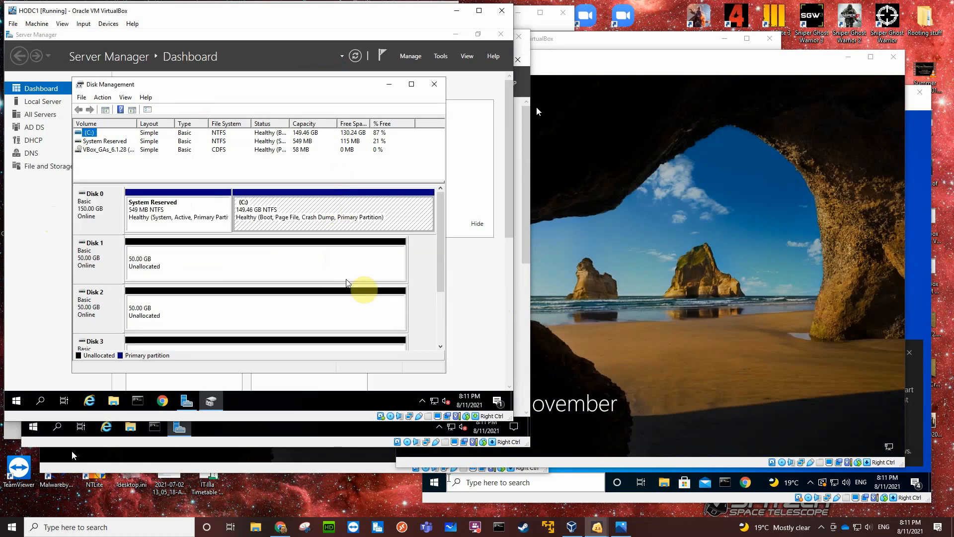
pyautogui.moveTo(437, 273)
pyautogui.mouseDown()
pyautogui.moveTo(441, 297)
pyautogui.moveTo(441, 283)
pyautogui.mouseUp()
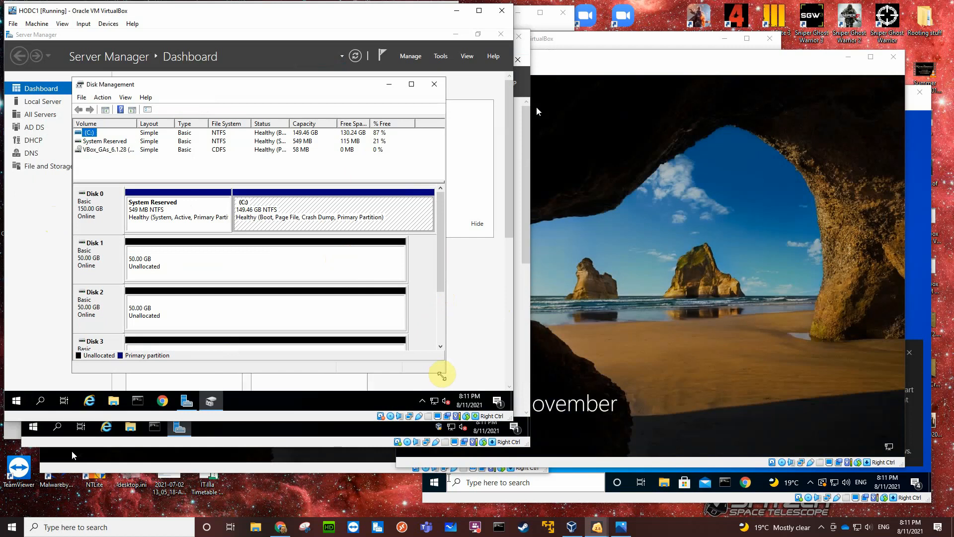
pyautogui.moveTo(444, 374); pyautogui.dragTo(467, 395)
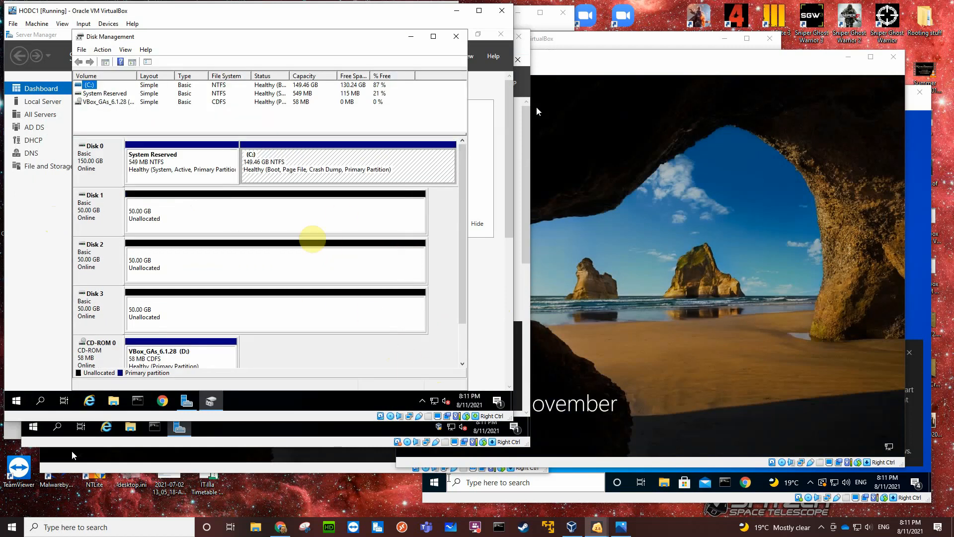
pyautogui.rightClick(237, 201)
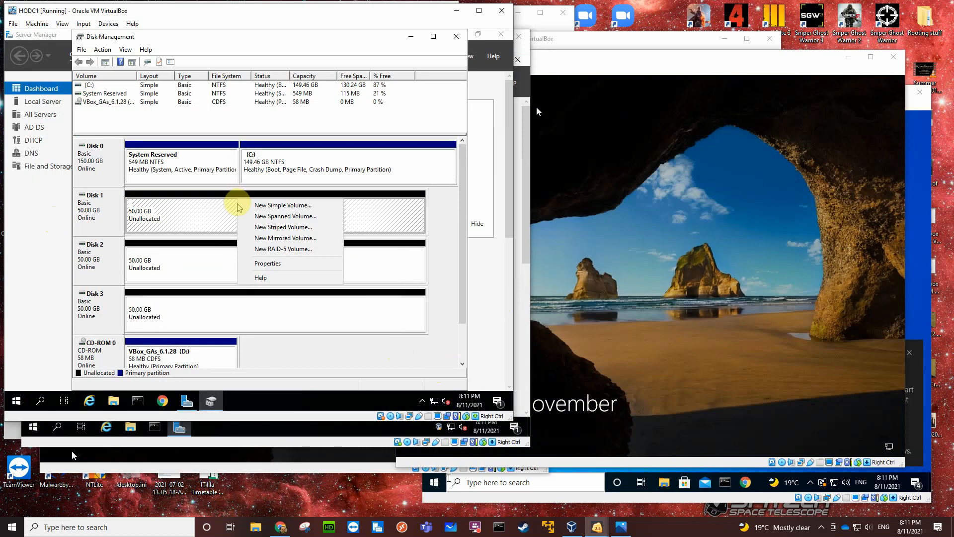
pyautogui.click(289, 249)
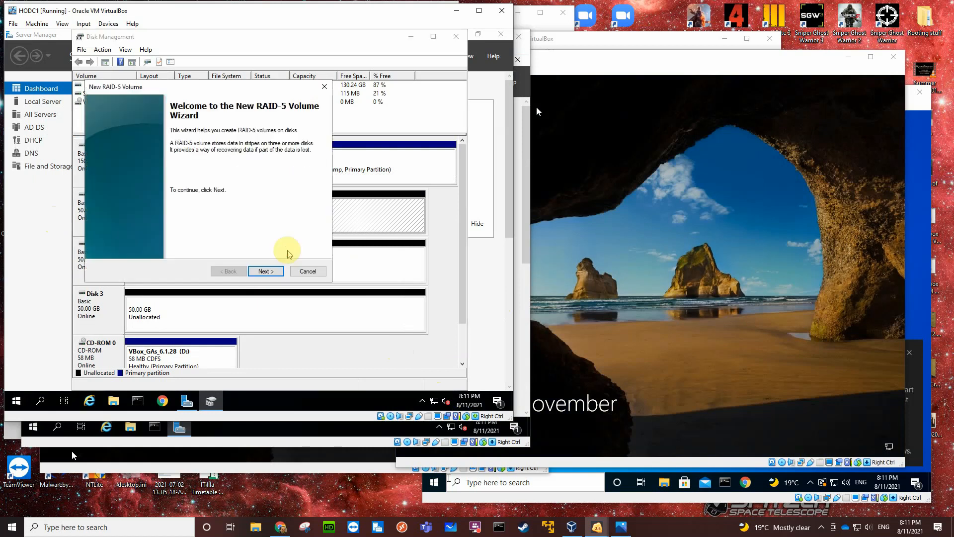
pyautogui.click(266, 271)
pyautogui.click(143, 164)
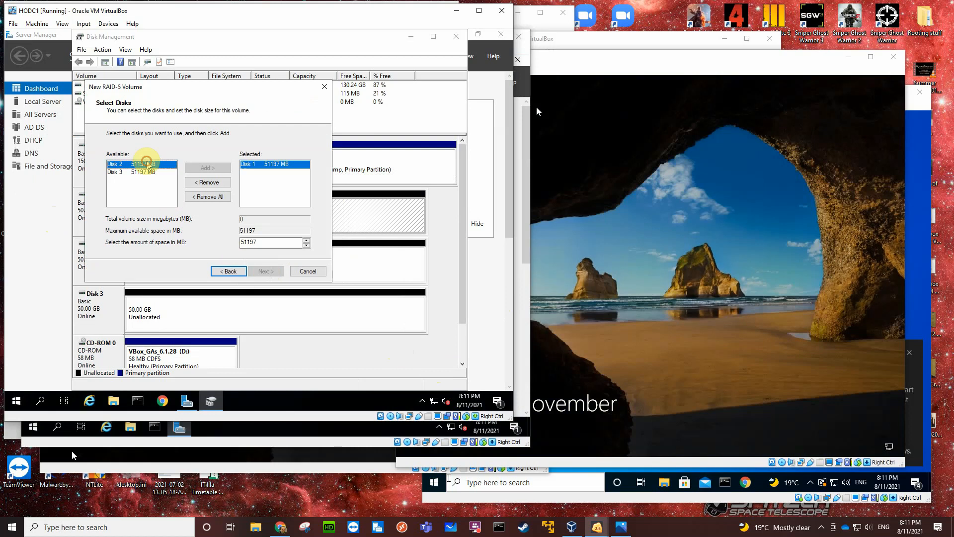
pyautogui.click(207, 168)
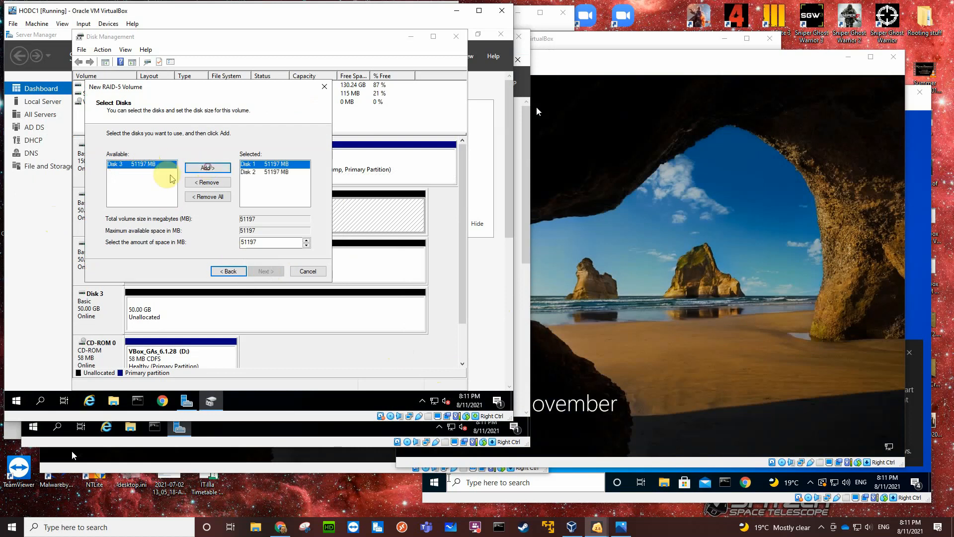
pyautogui.click(206, 168)
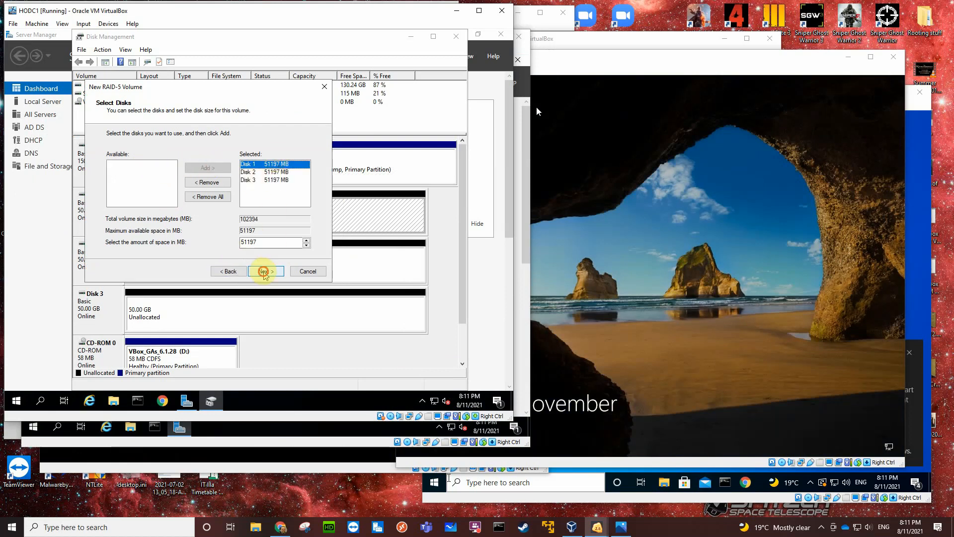
pyautogui.click(264, 271)
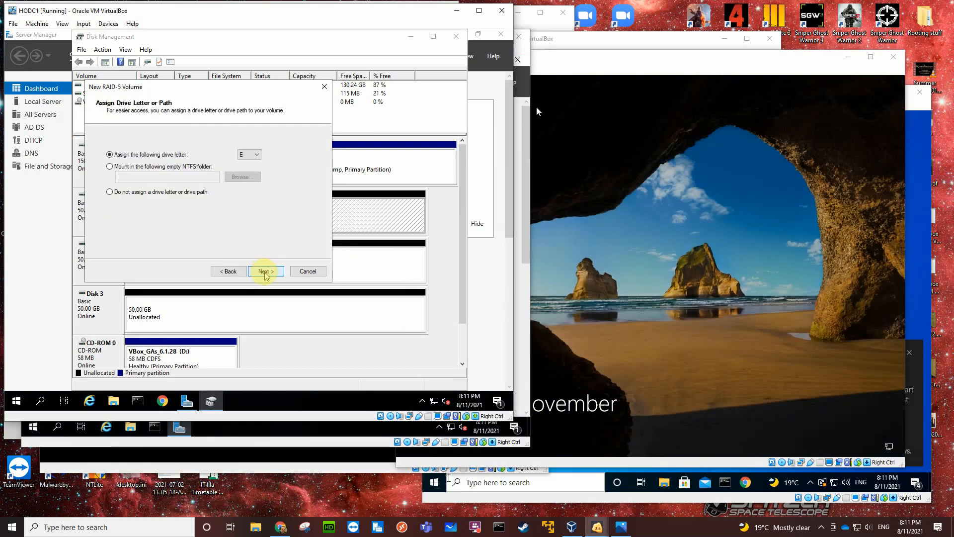
# Assign drive letter R to the new RAID-5 volume.
pyautogui.click(258, 158)
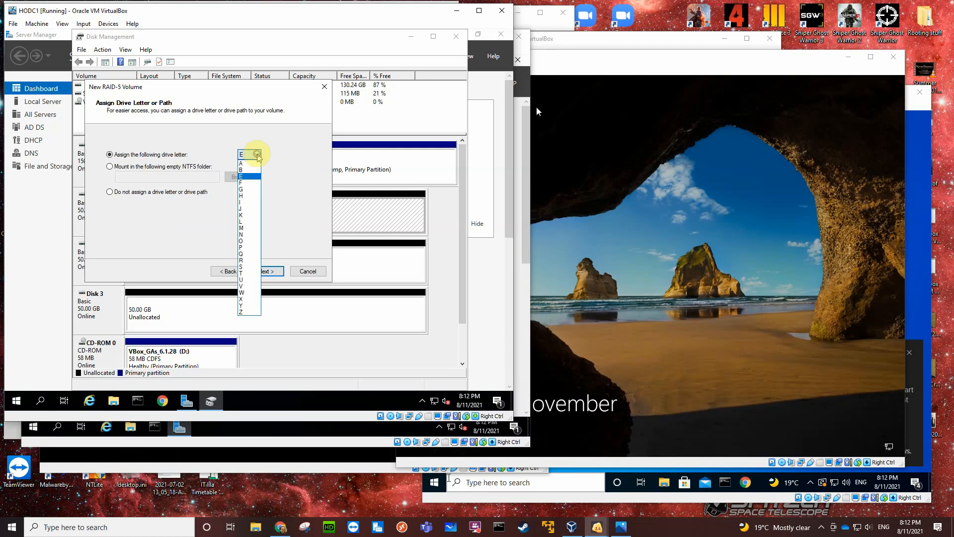
pyautogui.click(246, 259)
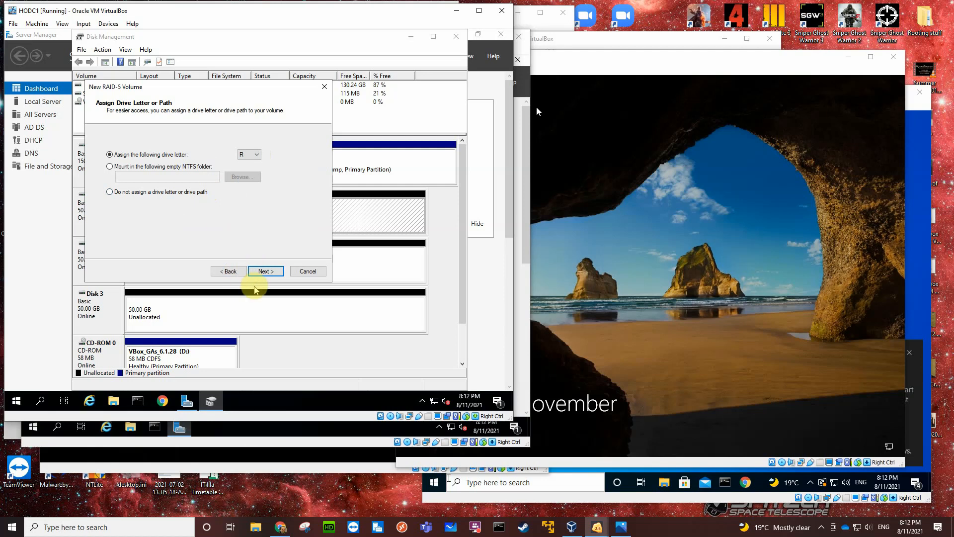
pyautogui.click(262, 271)
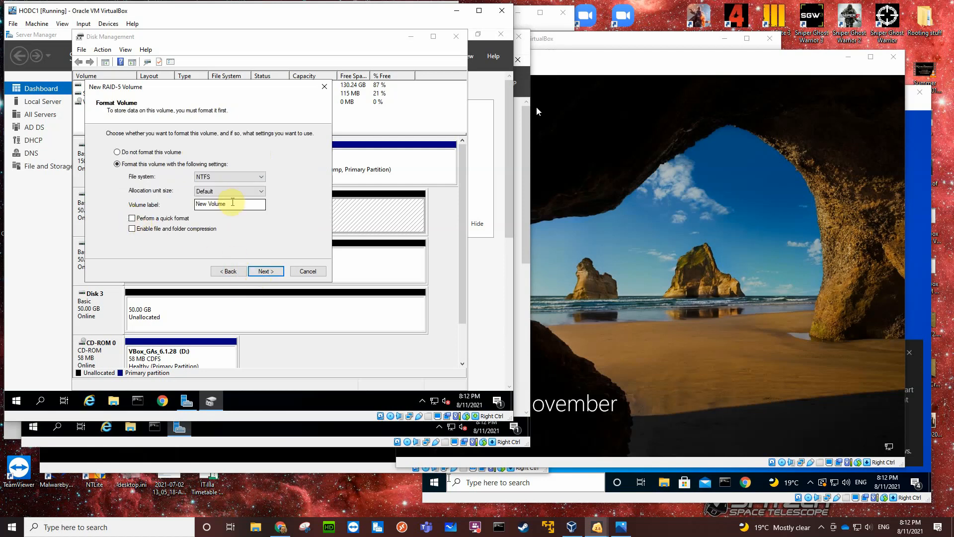
# Label the volume RAID5, set an NTFS quick format, and finish the wizard, accepting the conversion to dynamic disks.
pyautogui.moveTo(232, 202); pyautogui.dragTo(201, 206)
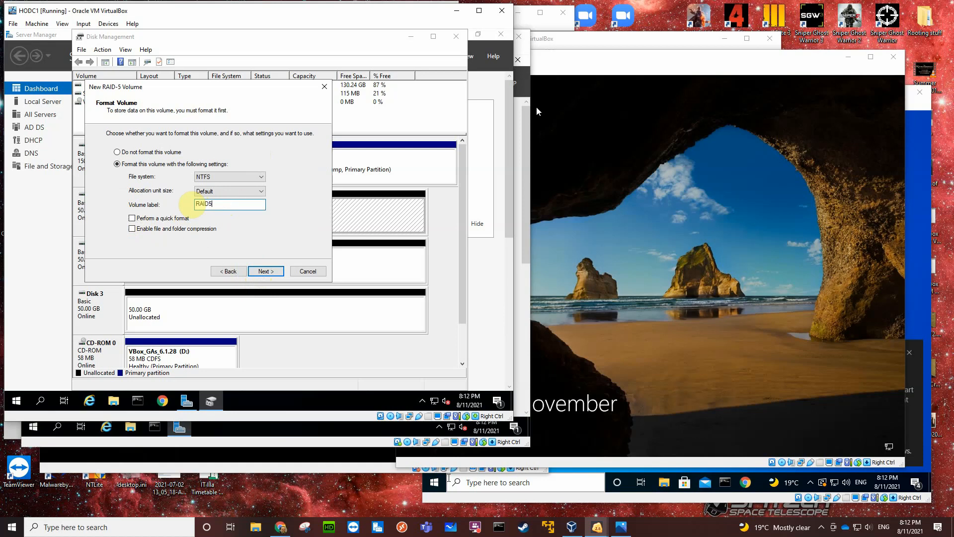
pyautogui.click(131, 219)
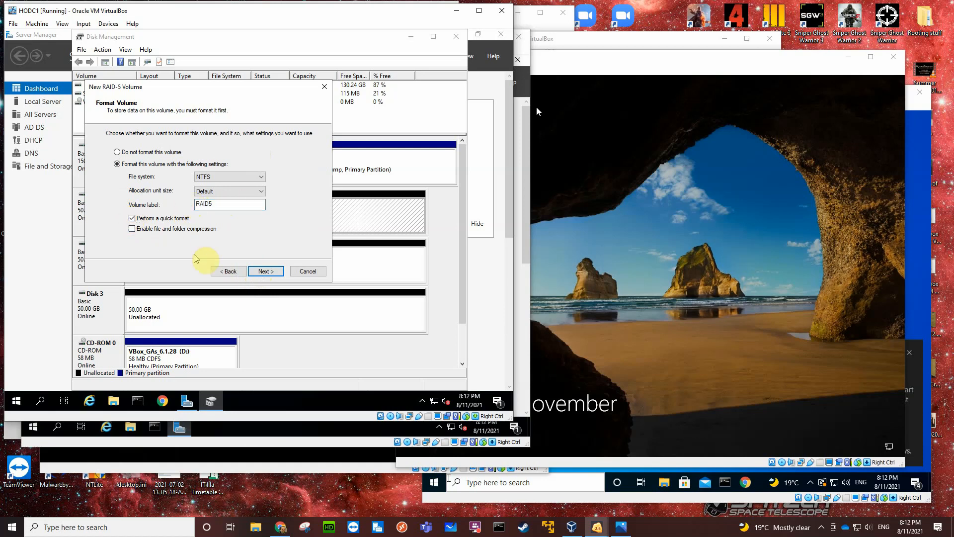
pyautogui.click(256, 271)
pyautogui.click(256, 271)
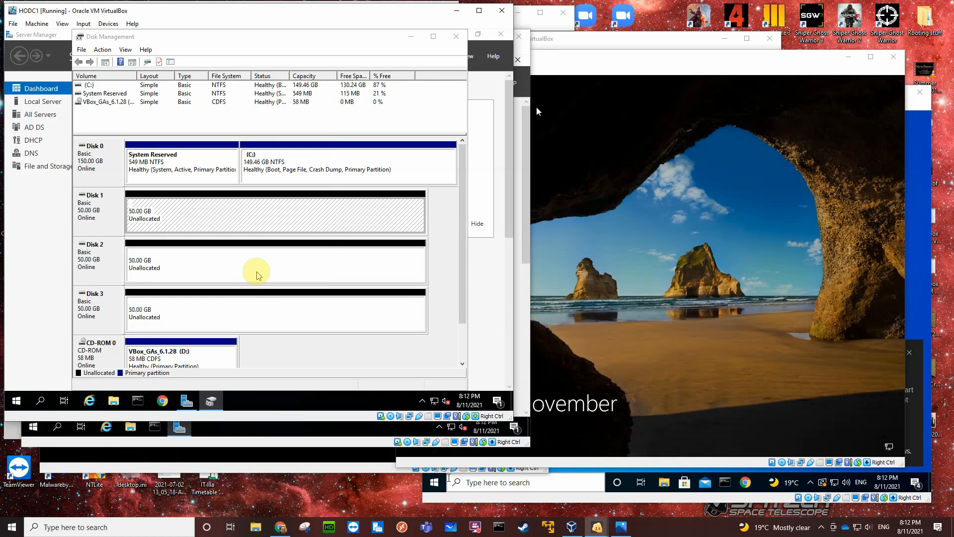
pyautogui.click(289, 258)
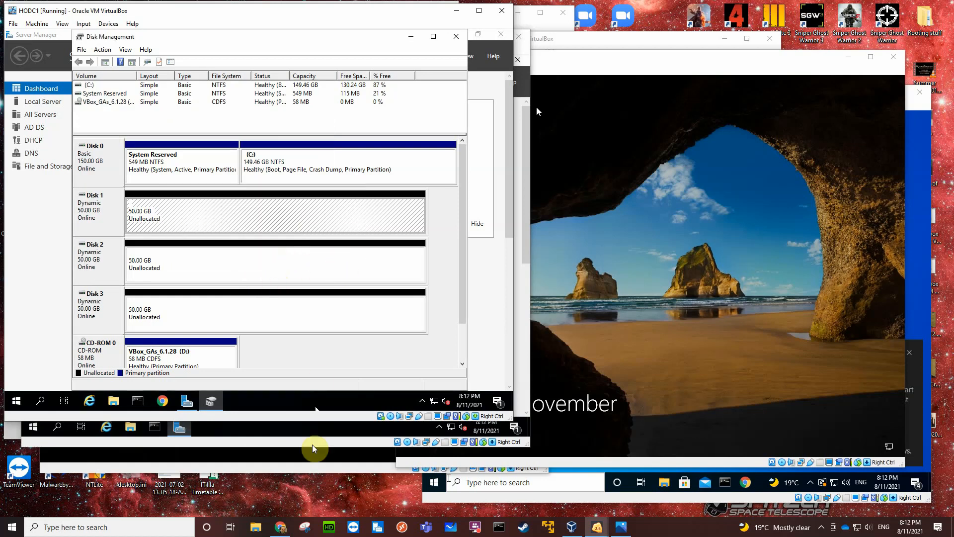
# On HODC2, open Disk Management and initialize Disk 1 and Disk 2 with the MBR partition style.
pyautogui.click(234, 445)
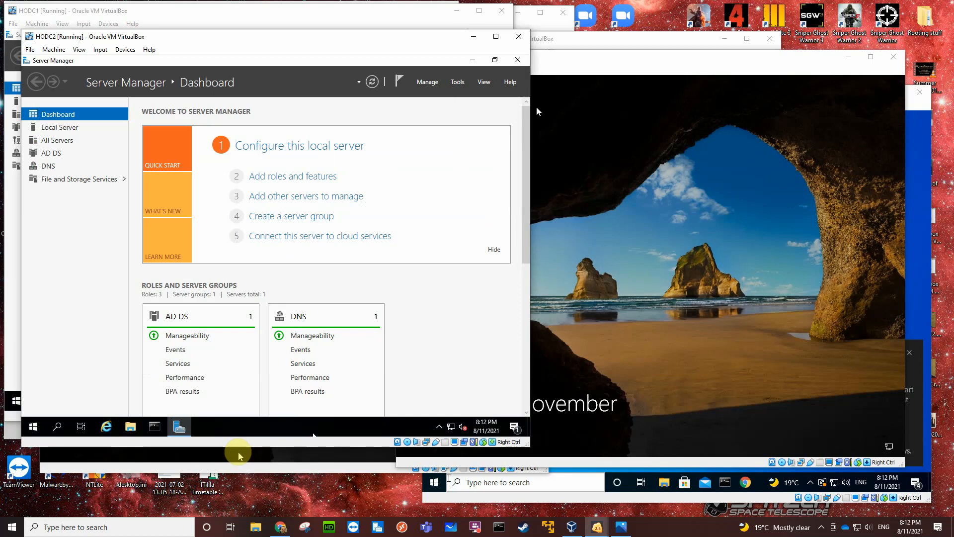
pyautogui.click(34, 428)
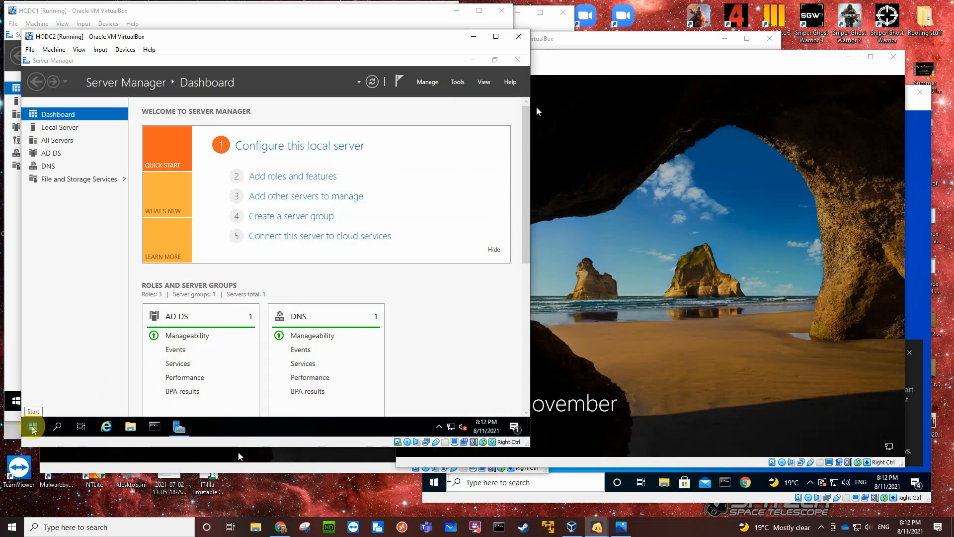
pyautogui.rightClick(33, 429)
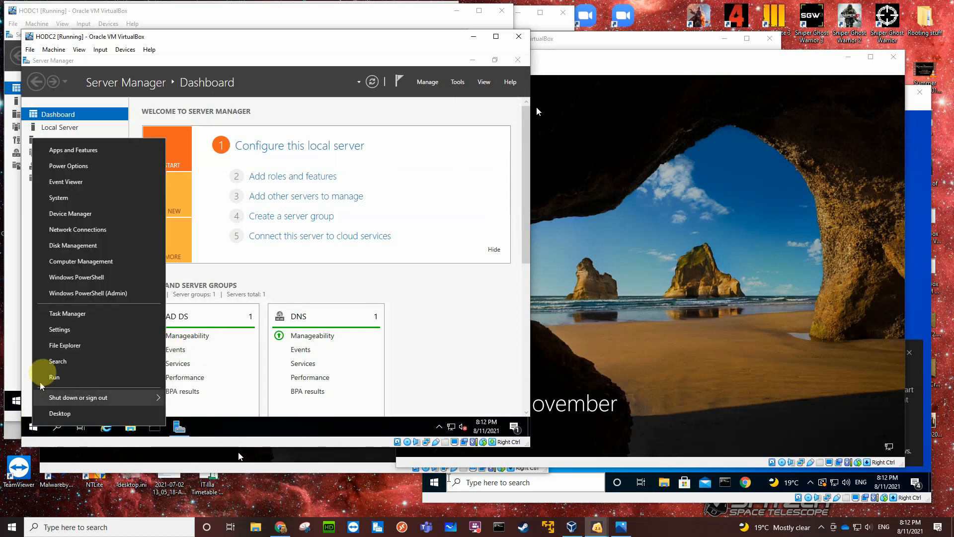
pyautogui.click(80, 248)
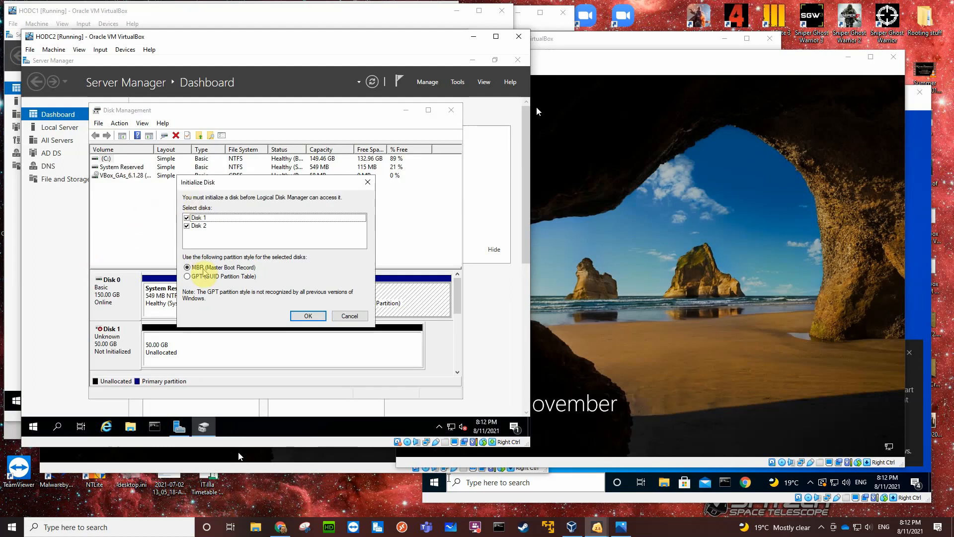
pyautogui.click(308, 316)
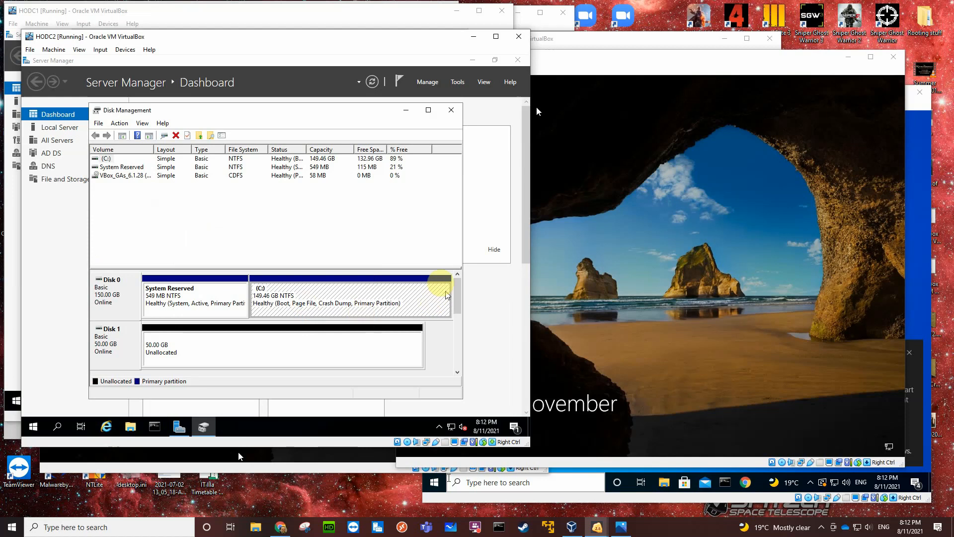
# Start a new mirrored volume from HODC2's Disk 1 unallocated space, adding Disk 2 at 51197 MB.
pyautogui.moveTo(392, 267); pyautogui.dragTo(393, 199)
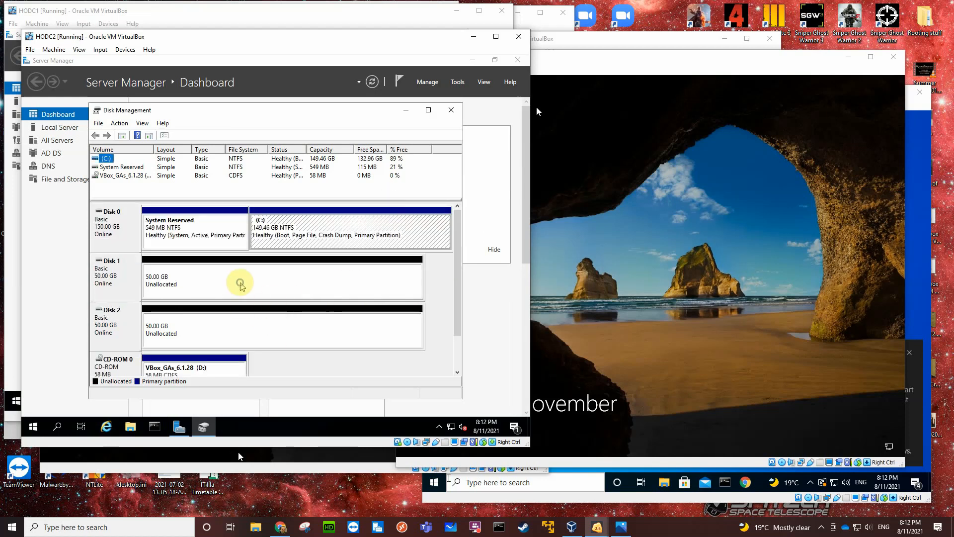
pyautogui.rightClick(241, 282)
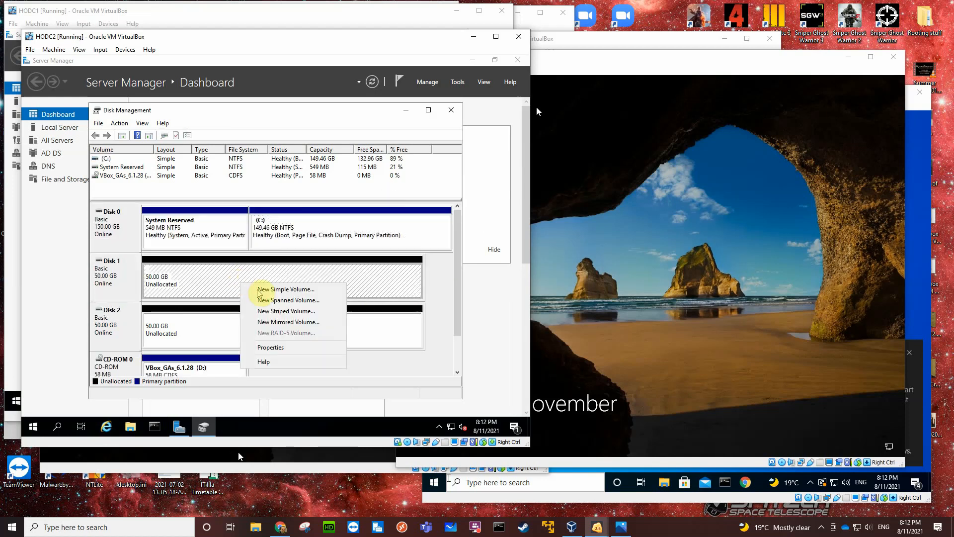
pyautogui.click(278, 322)
pyautogui.click(281, 344)
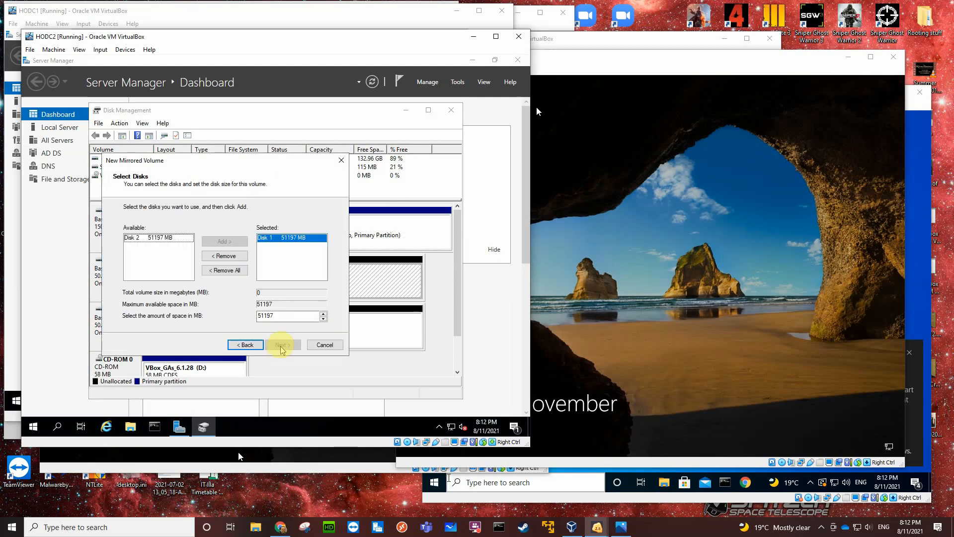
pyautogui.click(164, 238)
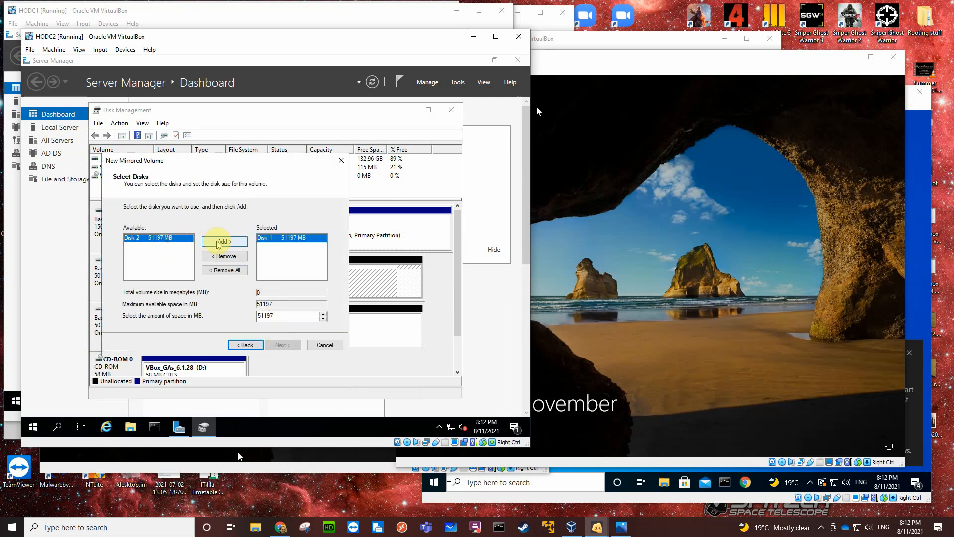
pyautogui.click(225, 241)
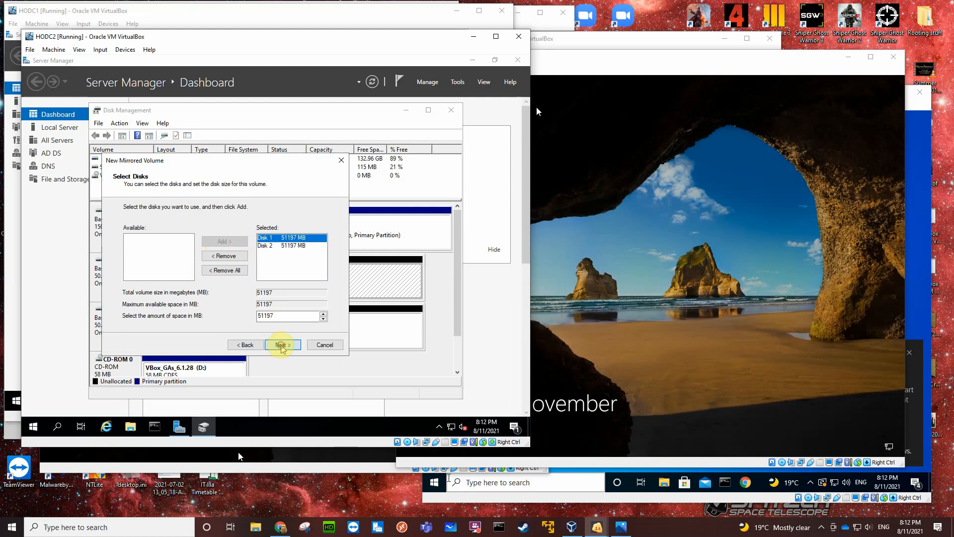
pyautogui.click(282, 345)
# Assign drive letter M to the new mirrored volume on HODC2.
pyautogui.click(275, 228)
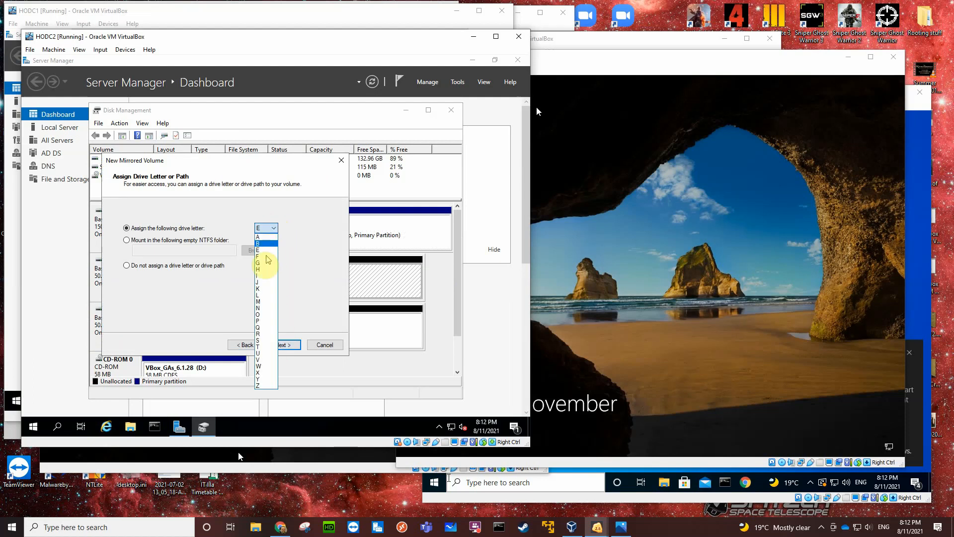
pyautogui.click(251, 288)
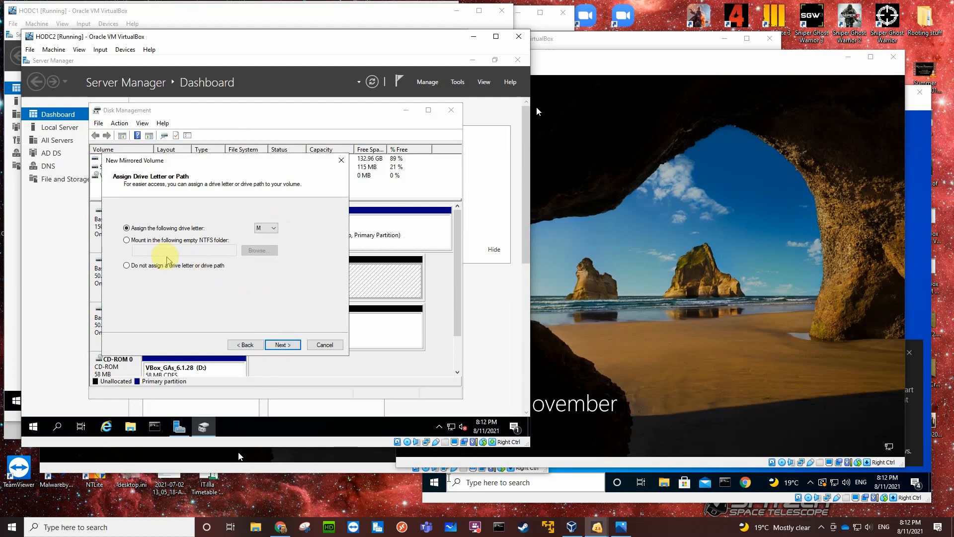
pyautogui.click(282, 344)
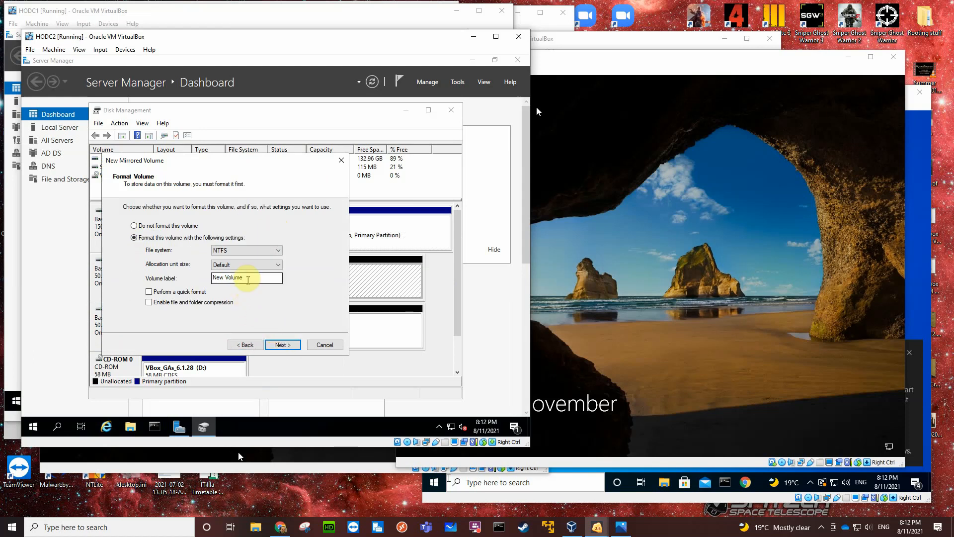
# Label the volume Mirrored, set an NTFS quick format, and finish the wizard, accepting the conversion to dynamic disks.
pyautogui.moveTo(243, 277); pyautogui.dragTo(201, 278)
pyautogui.write('M')
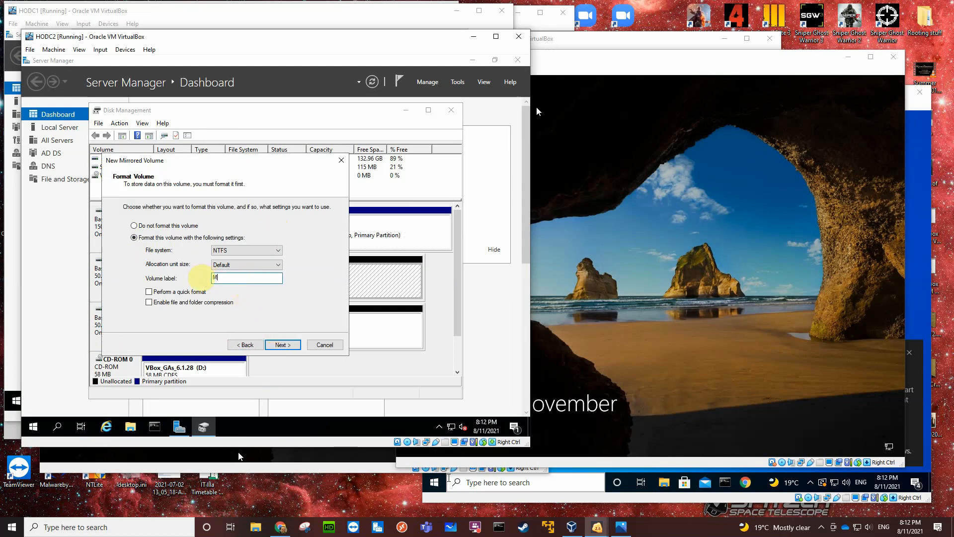
pyautogui.write('irrored')
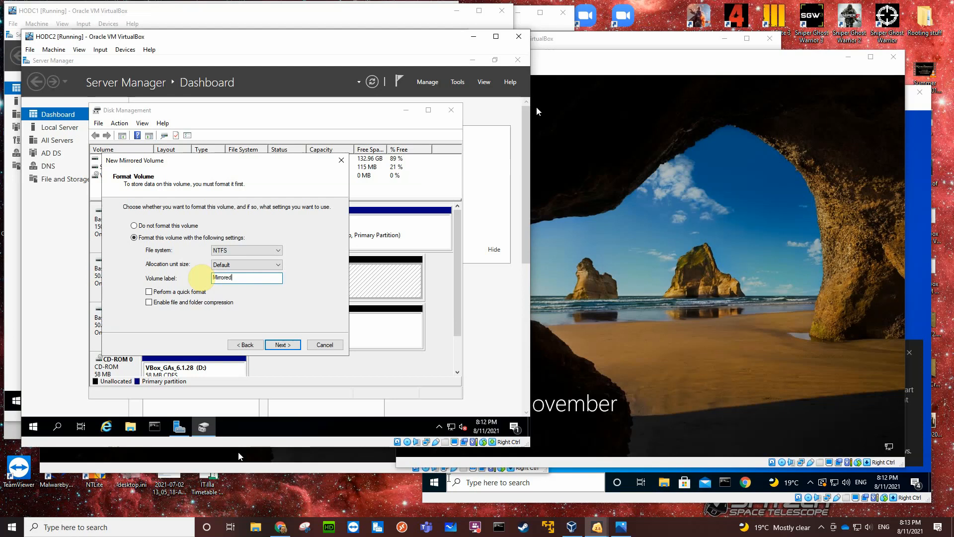
pyautogui.click(149, 292)
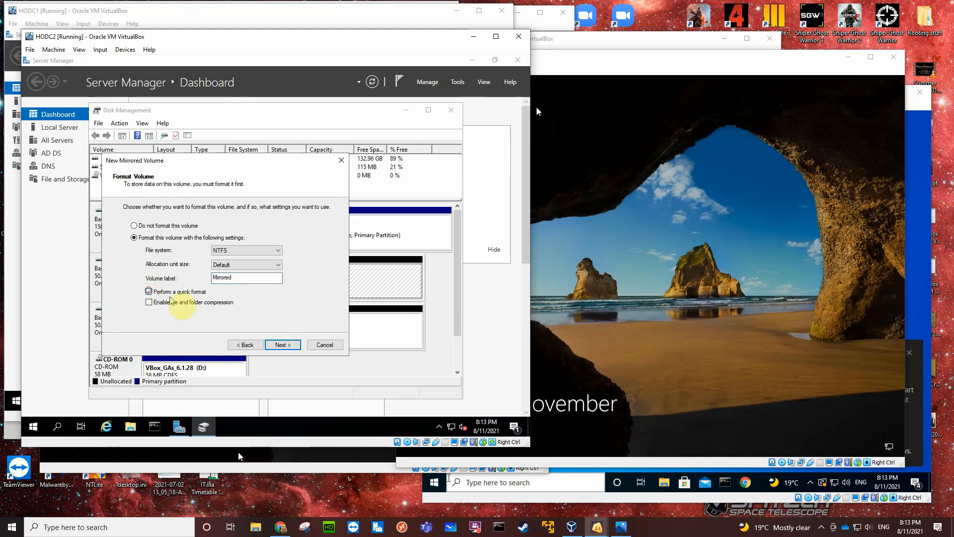
pyautogui.click(268, 343)
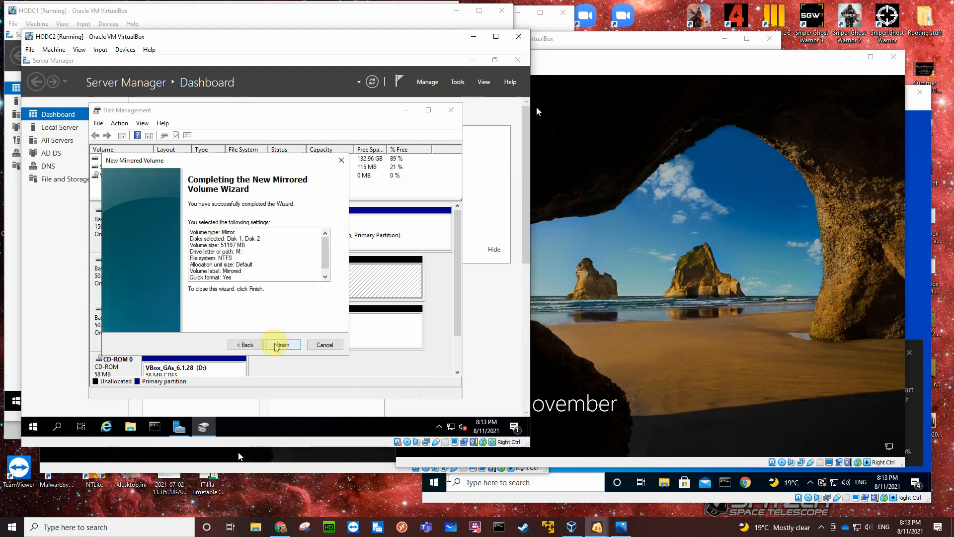
pyautogui.click(287, 343)
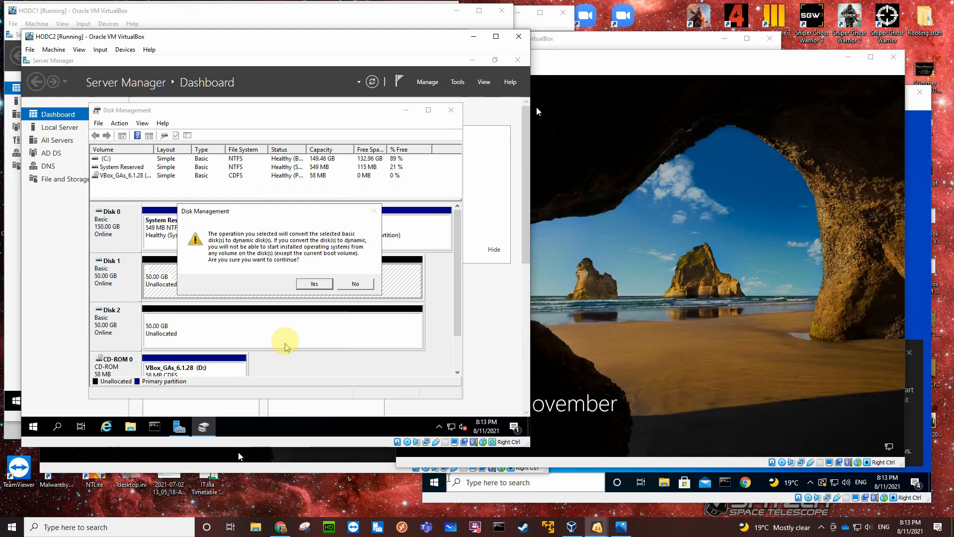
pyautogui.click(310, 284)
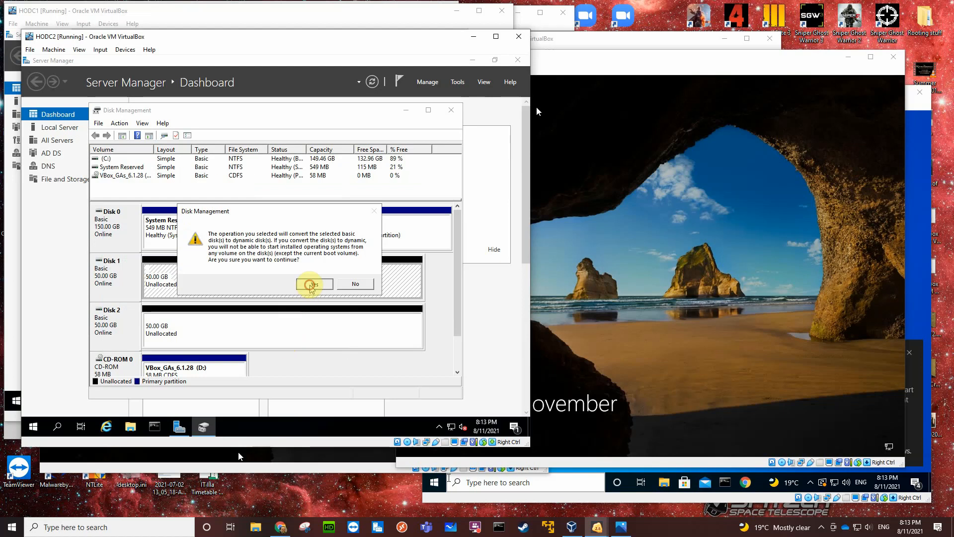
# Check the RAID5 volume's status on HODC1 and close Disk Management on both HODC1 and HODC2.
pyautogui.click(12, 257)
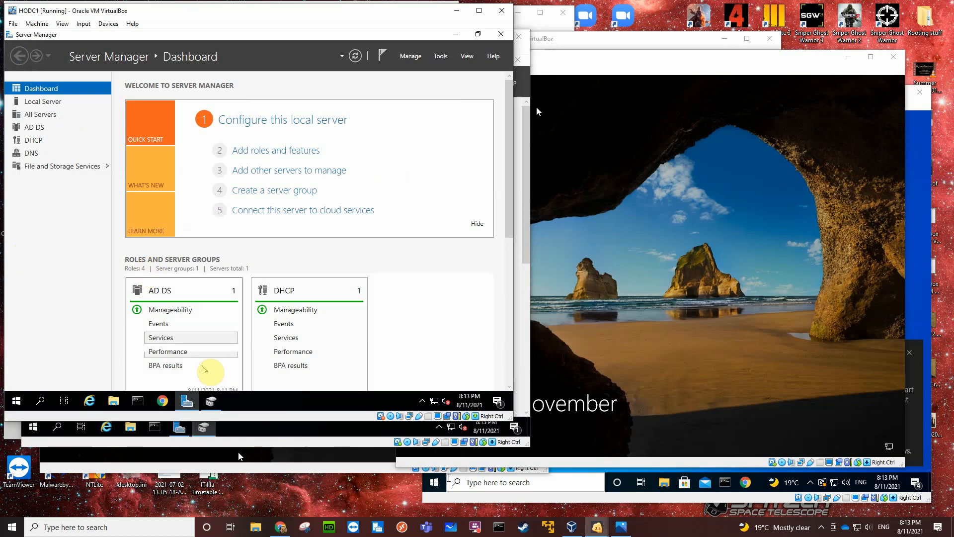
pyautogui.click(211, 400)
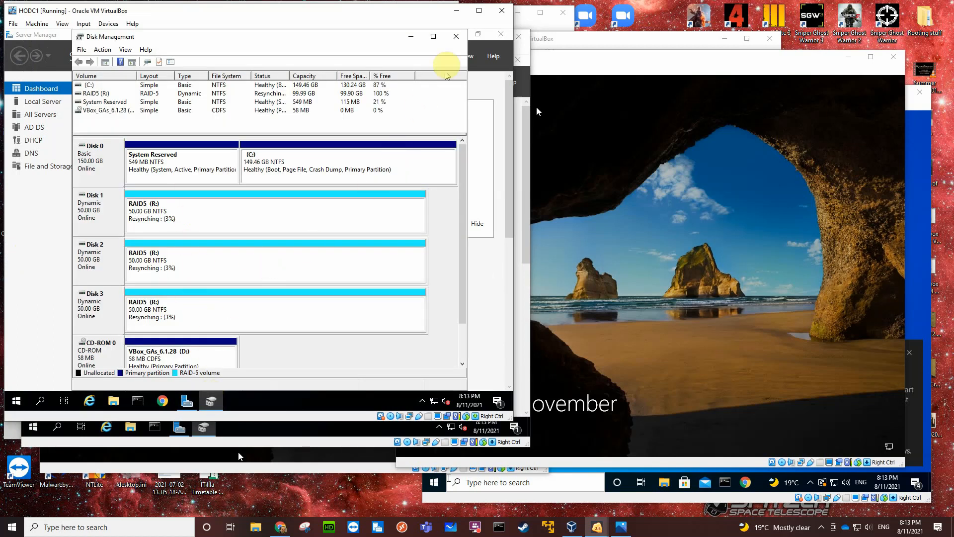
pyautogui.click(456, 37)
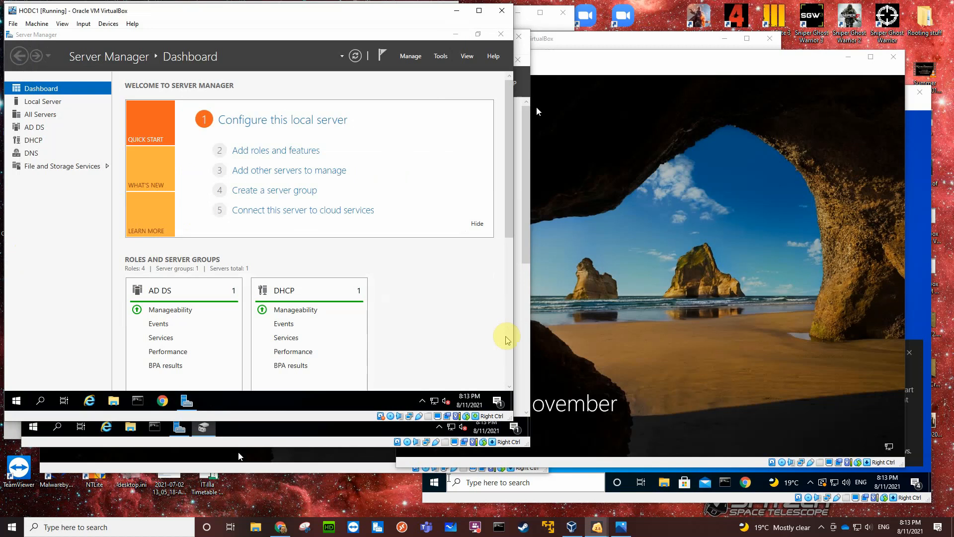
pyautogui.click(353, 446)
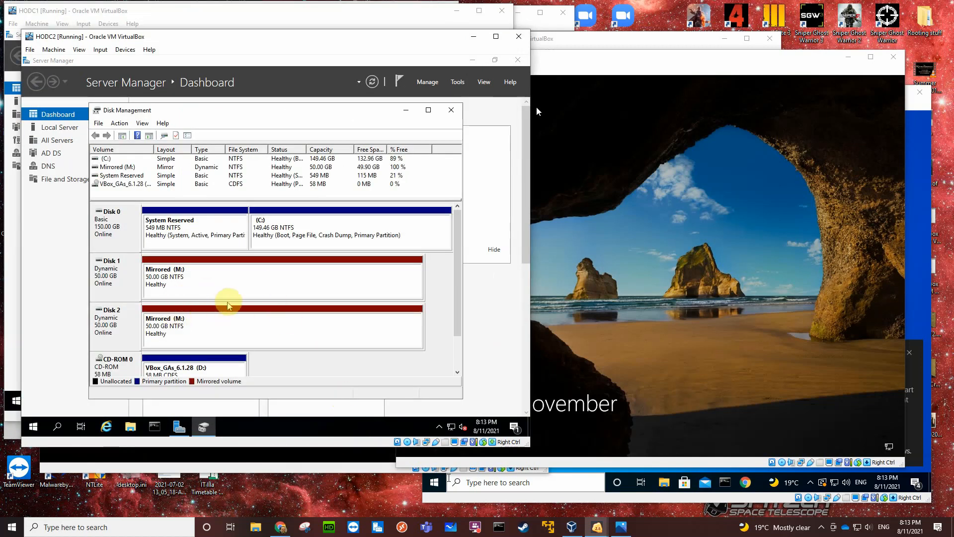
pyautogui.click(450, 109)
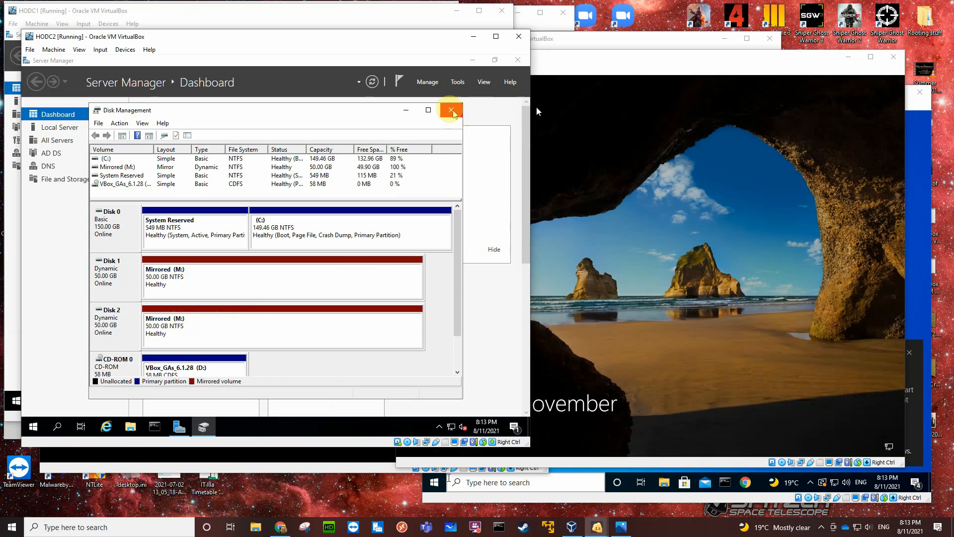
# Switch to the BO1DC1 virtual machine and sign in to the domain administrator account with the account password.
pyautogui.click(685, 187)
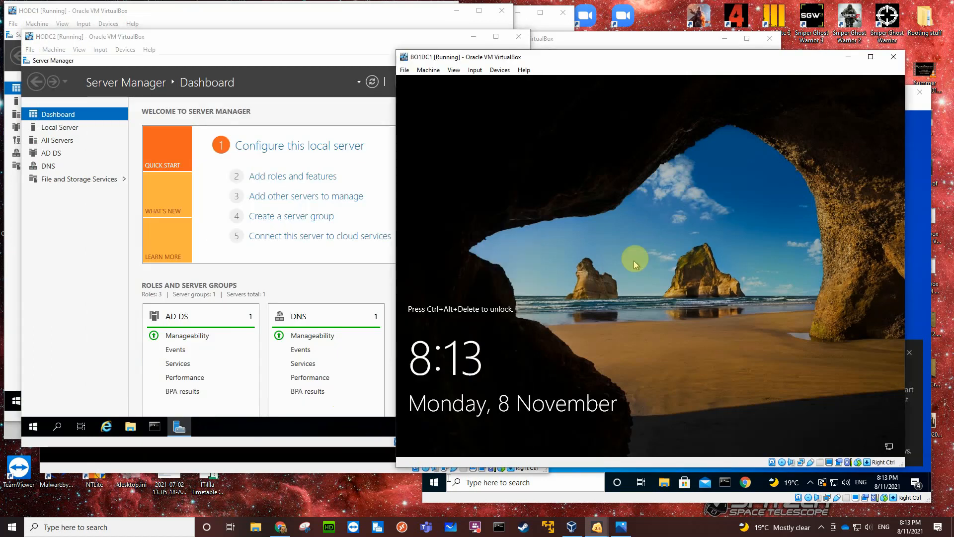
pyautogui.hotkey('ctrl', 'alt', 'Delete')
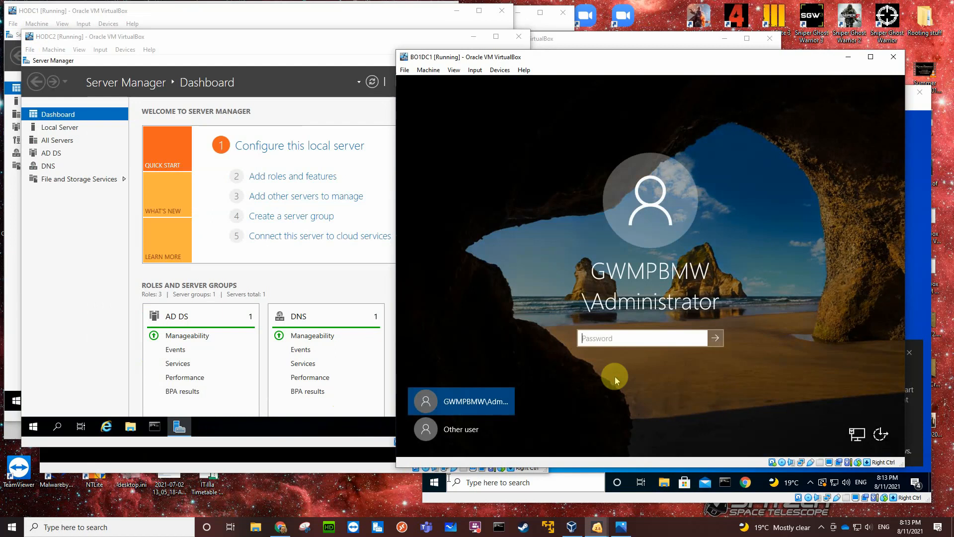
pyautogui.write('••••••••')
pyautogui.press('Return')
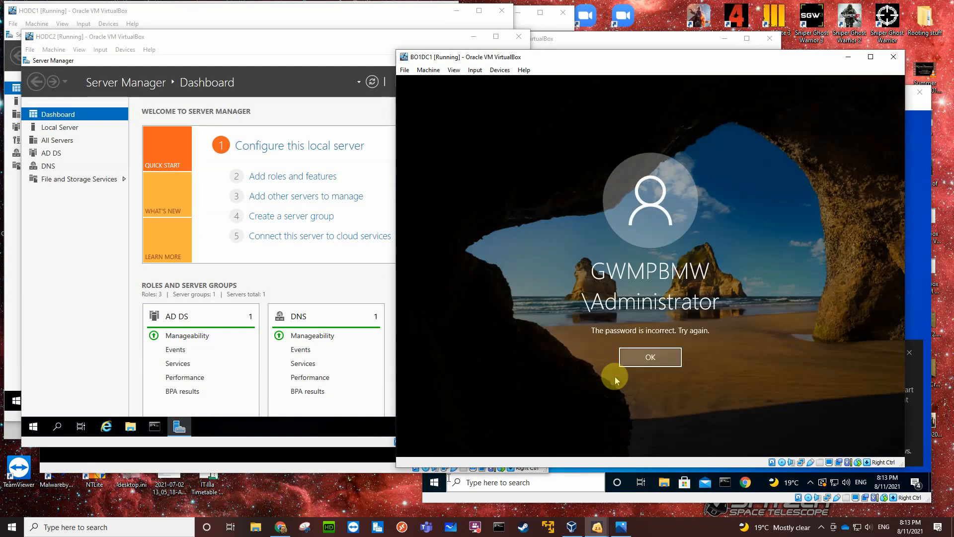
pyautogui.click(671, 364)
pyautogui.write('*******')
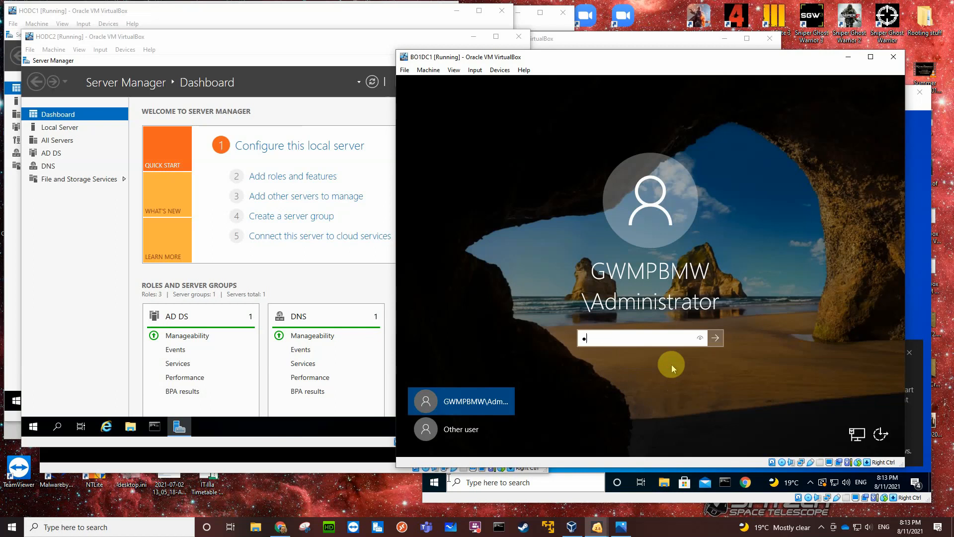
pyautogui.write('***')
pyautogui.press('Return')
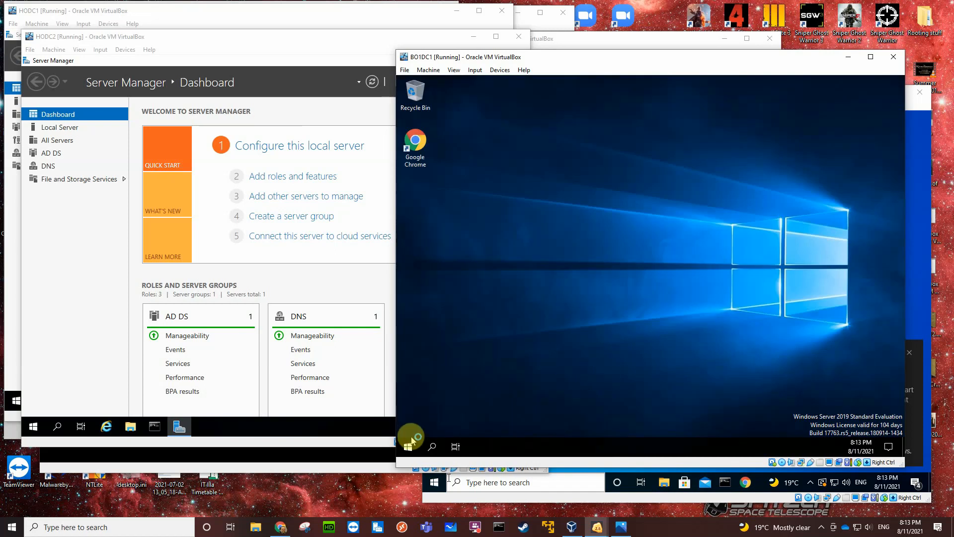
# On BO1DC1, open Disk Management and initialize Disk 1 and Disk 2 with the MBR partition style.
pyautogui.rightClick(409, 444)
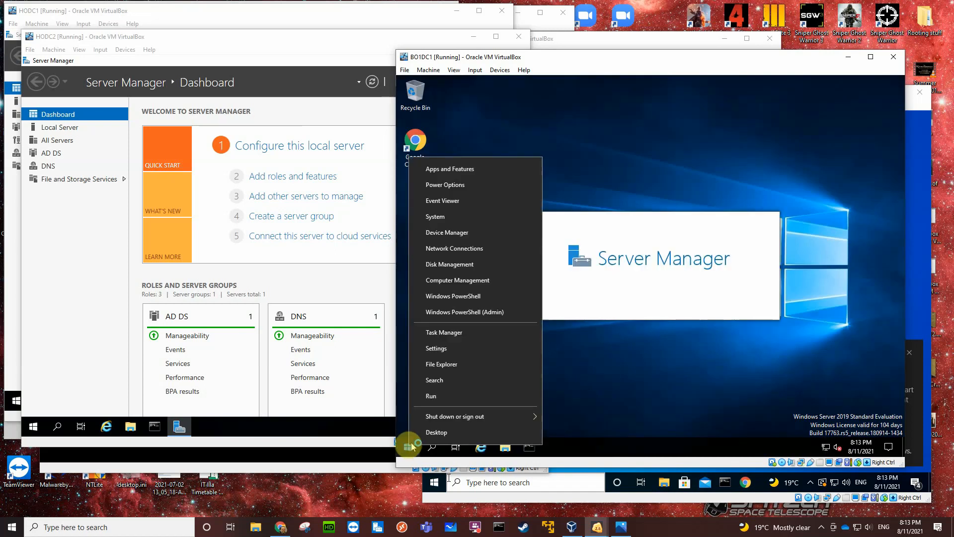
pyautogui.click(453, 269)
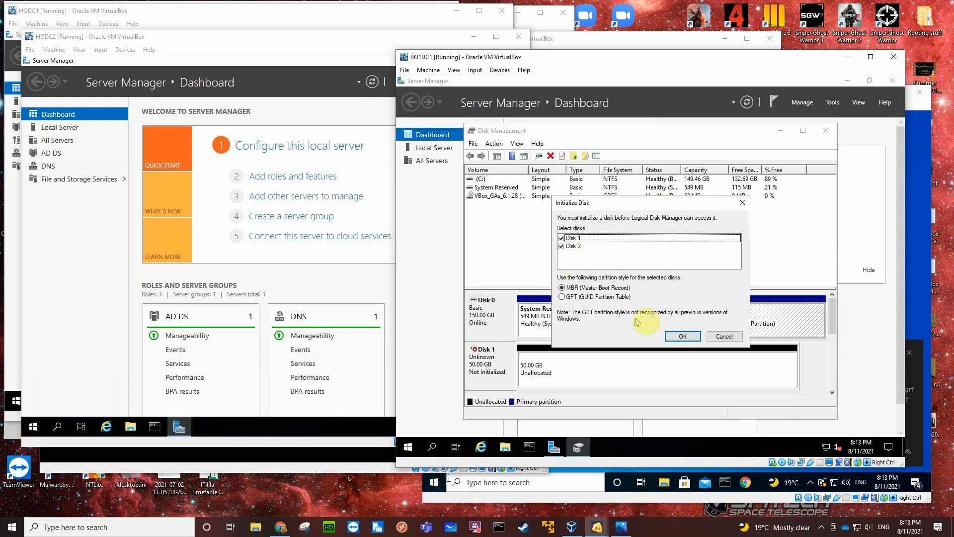
pyautogui.click(681, 336)
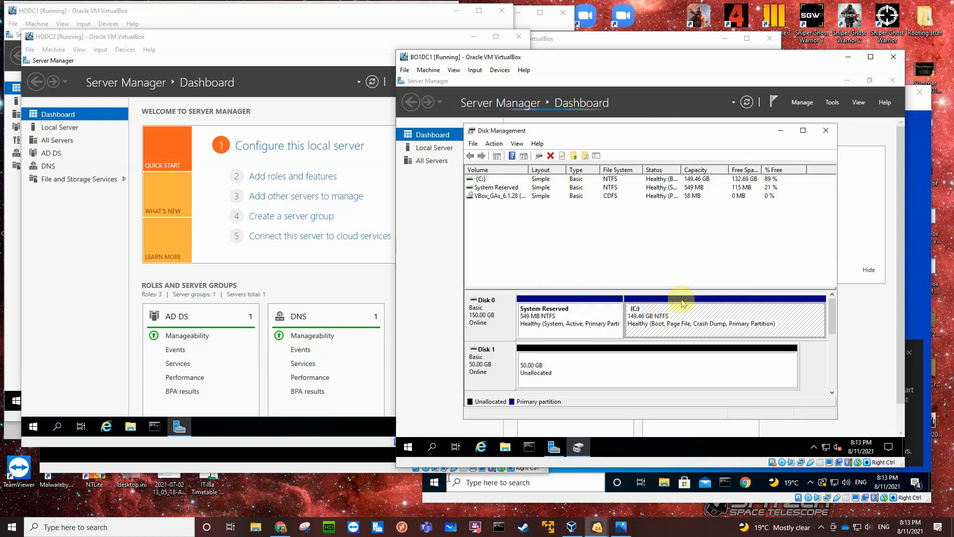
# Start a new mirrored volume from BO1DC1's Disk 1 unallocated space, adding Disk 2 at 51197 MB.
pyautogui.moveTo(672, 284); pyautogui.dragTo(677, 230)
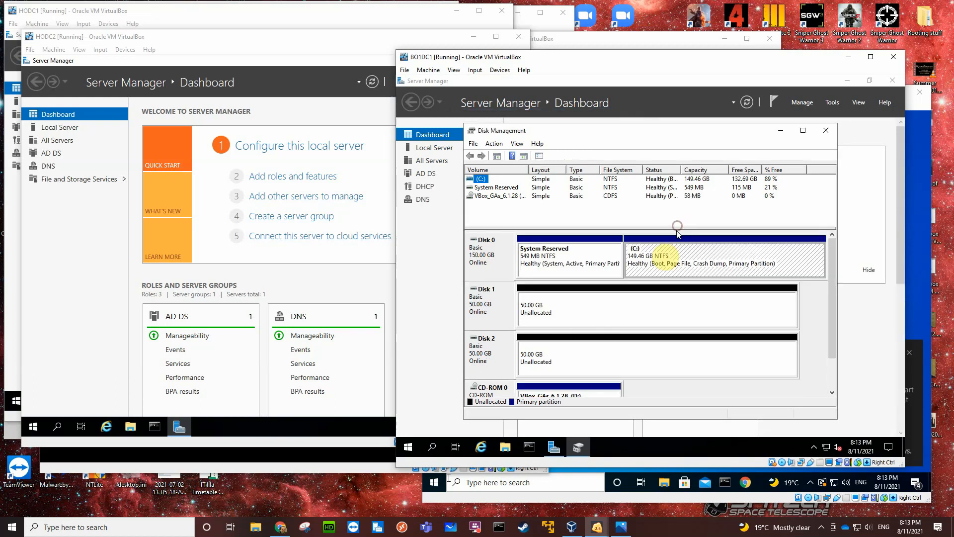
pyautogui.rightClick(627, 312)
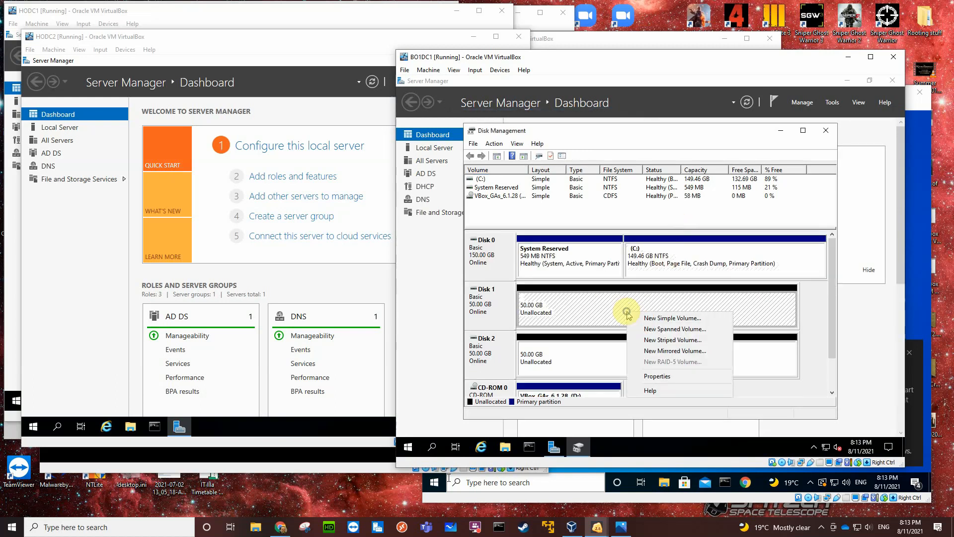
pyautogui.click(674, 351)
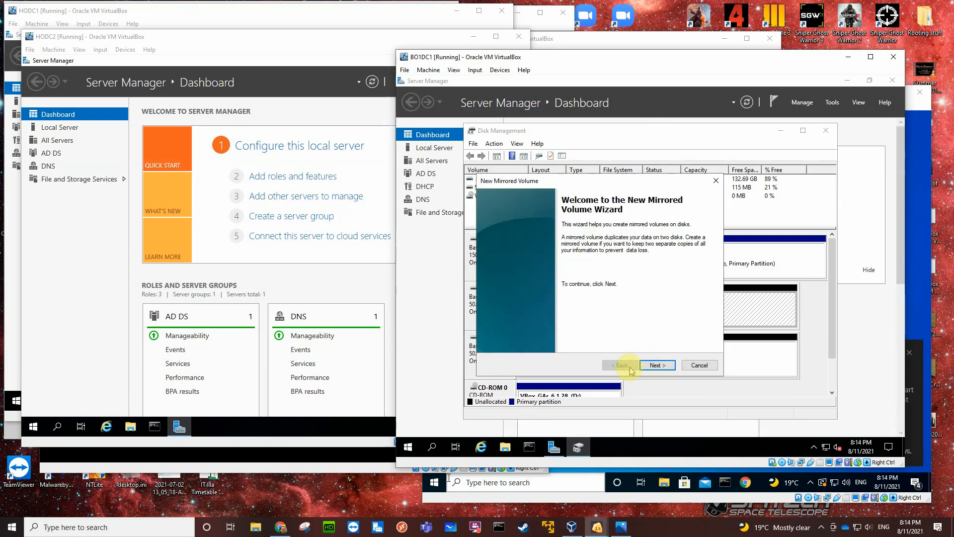
pyautogui.click(652, 364)
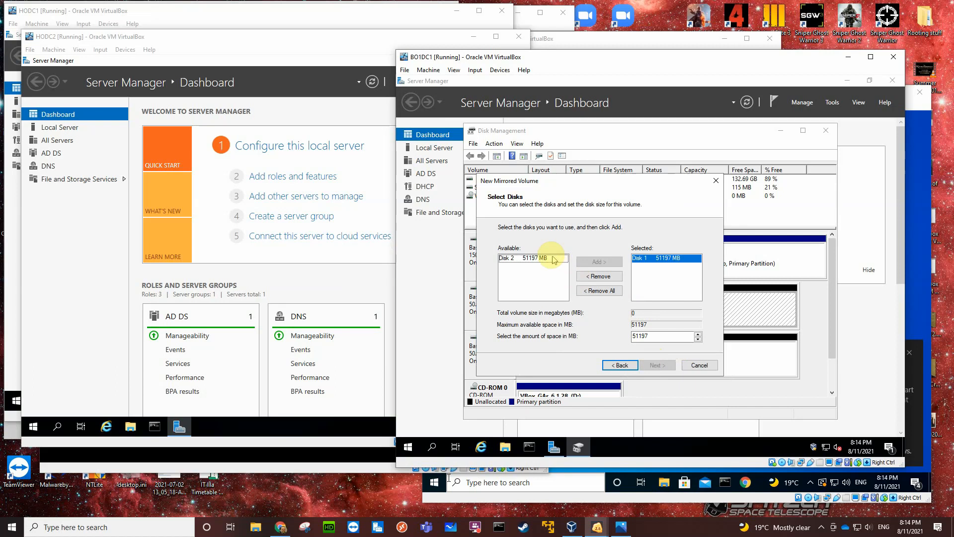
pyautogui.click(552, 257)
pyautogui.click(599, 262)
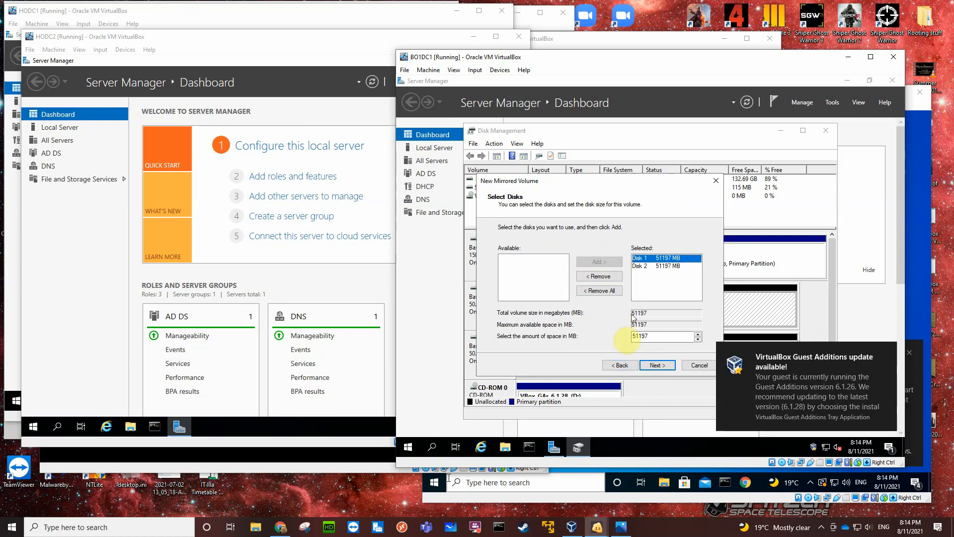
pyautogui.click(649, 367)
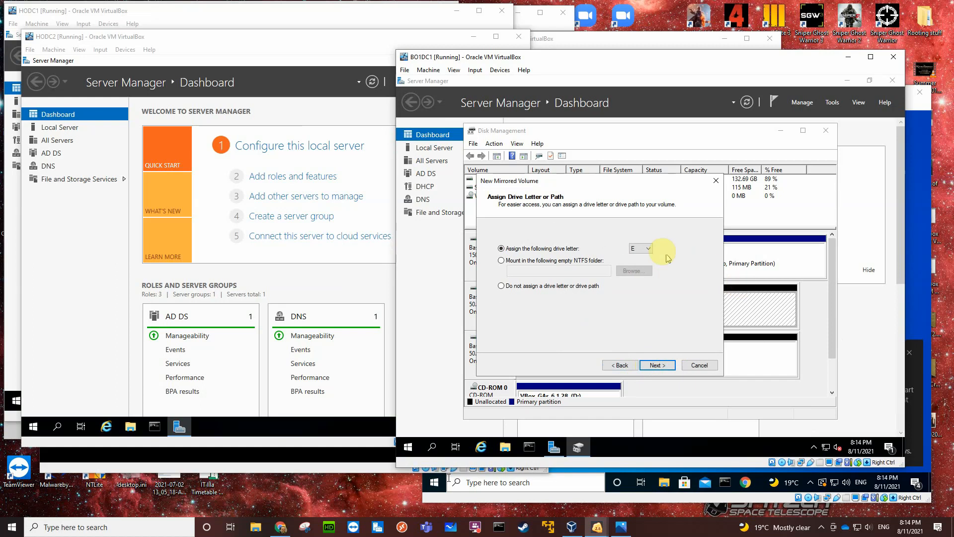
# Finish BO1DC1's mirrored volume with drive letter M and an NTFS quick format labelled Mirrored, accepting the conversion to dynamic disks.
pyautogui.click(647, 248)
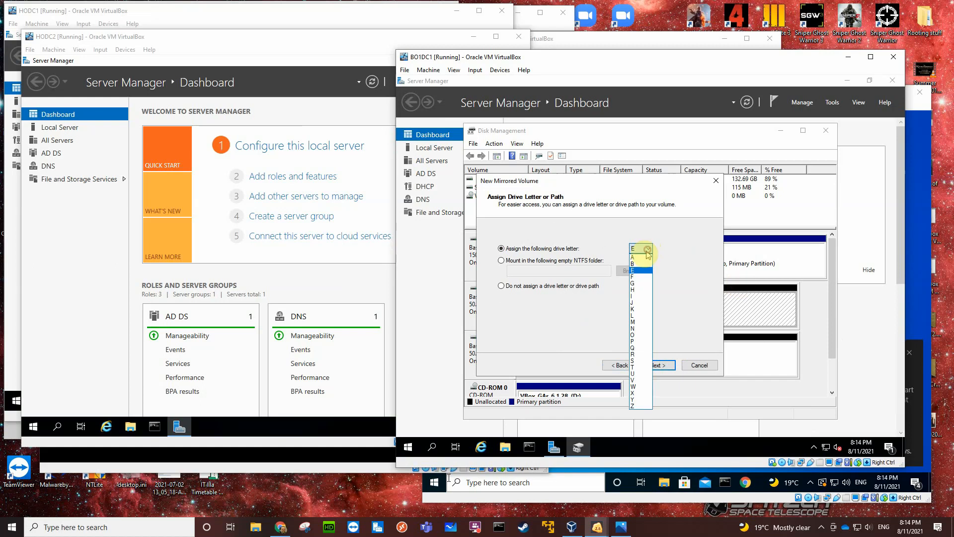
pyautogui.click(634, 321)
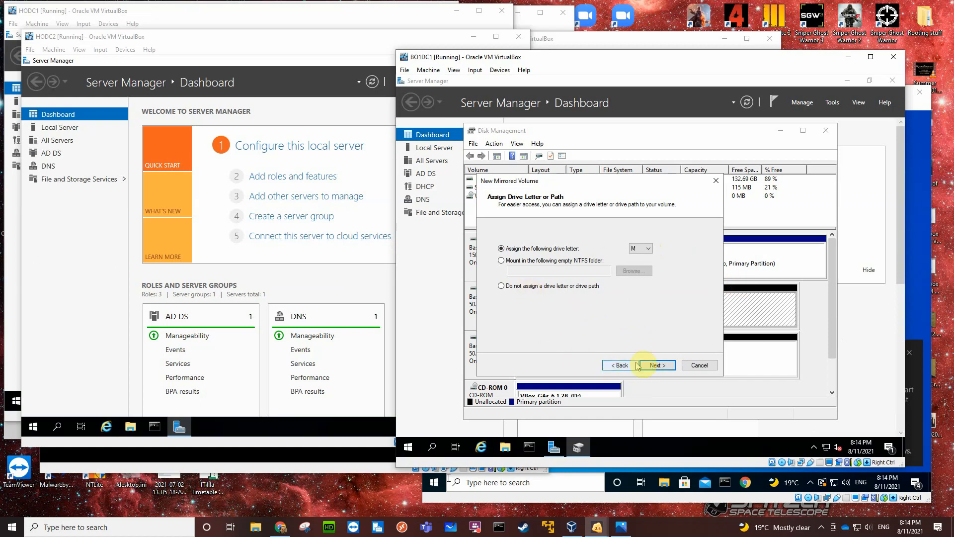
pyautogui.click(655, 365)
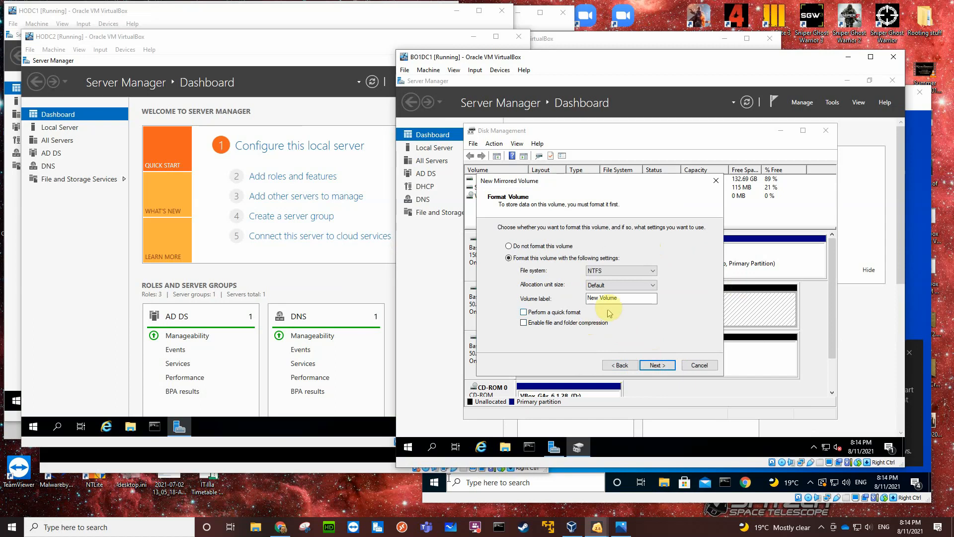
pyautogui.click(618, 299)
pyautogui.moveTo(611, 299); pyautogui.dragTo(575, 308)
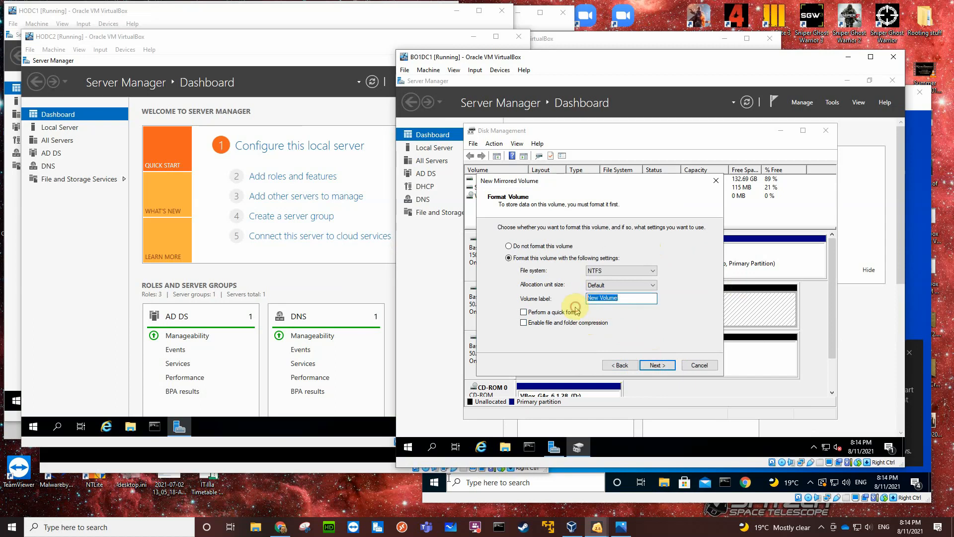
pyautogui.write('Mirrored')
pyautogui.click(524, 312)
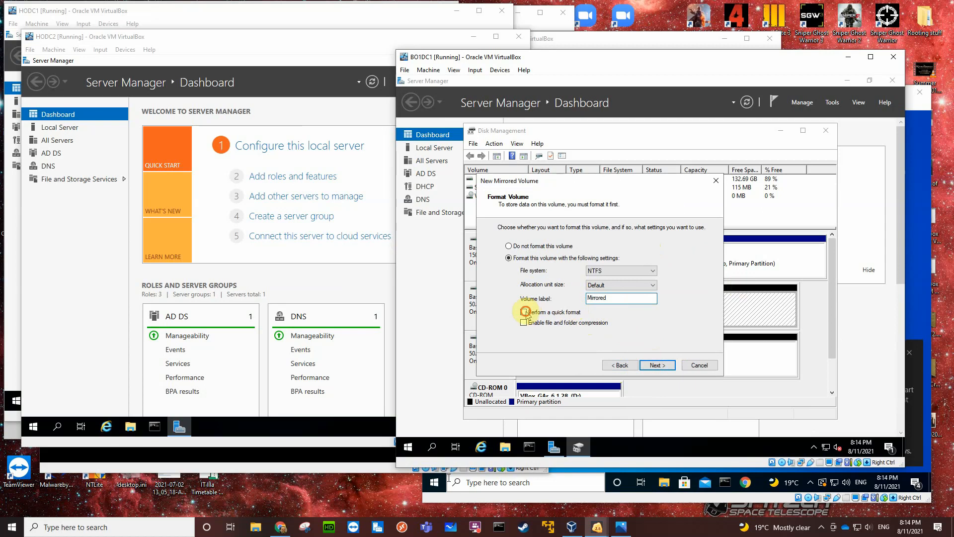
pyautogui.click(653, 368)
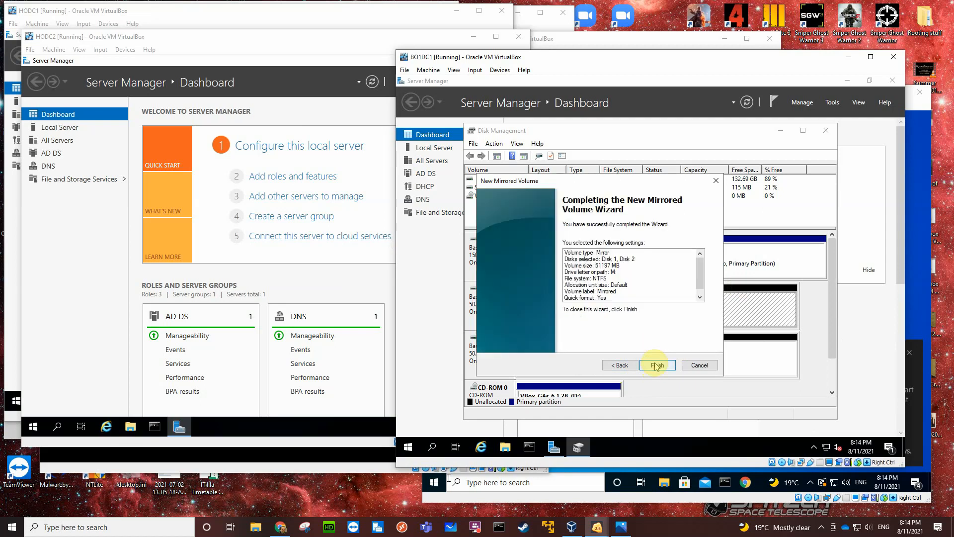
pyautogui.click(657, 366)
pyautogui.click(688, 303)
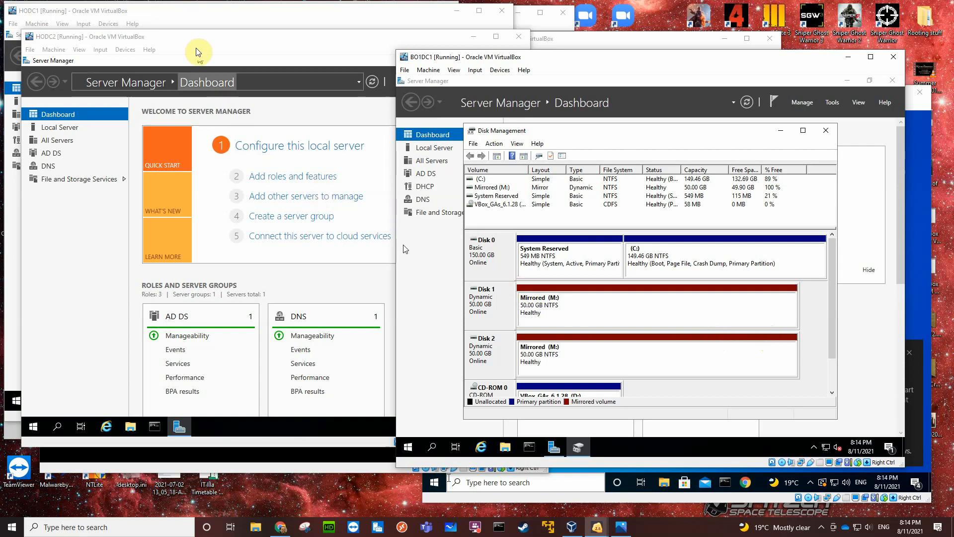
# Switch to HODC1, open the RAID5 (R:) volume in File Explorer and create a folder named Home.
pyautogui.click(169, 11)
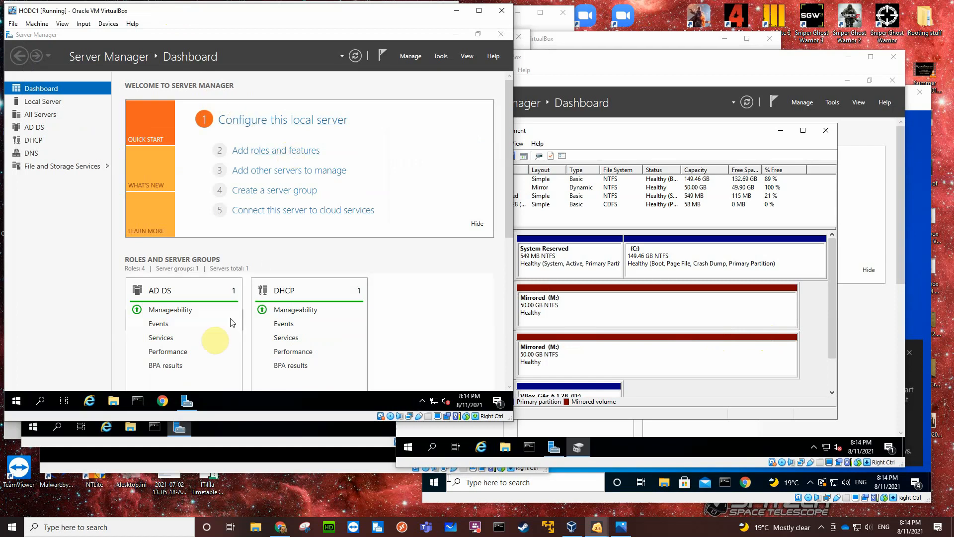
pyautogui.click(114, 401)
pyautogui.click(114, 402)
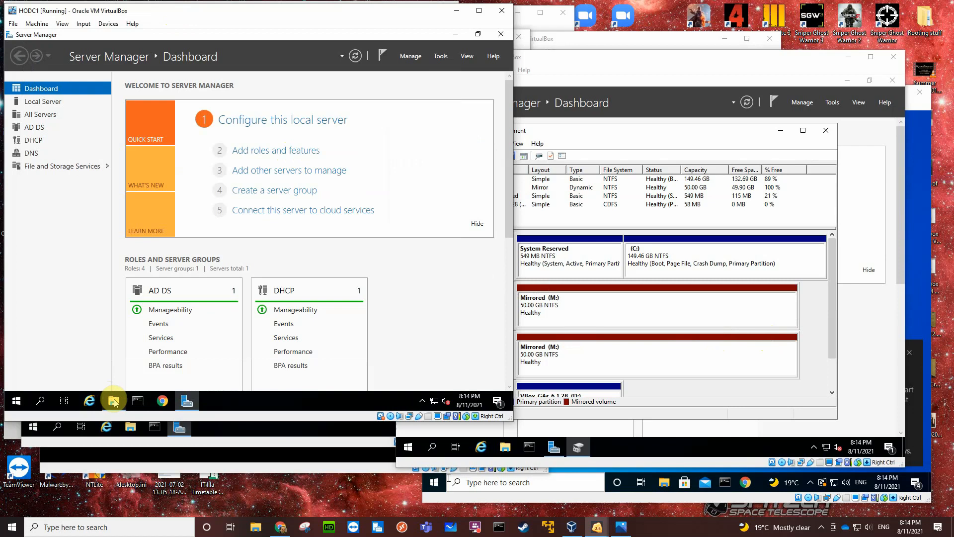
pyautogui.click(114, 402)
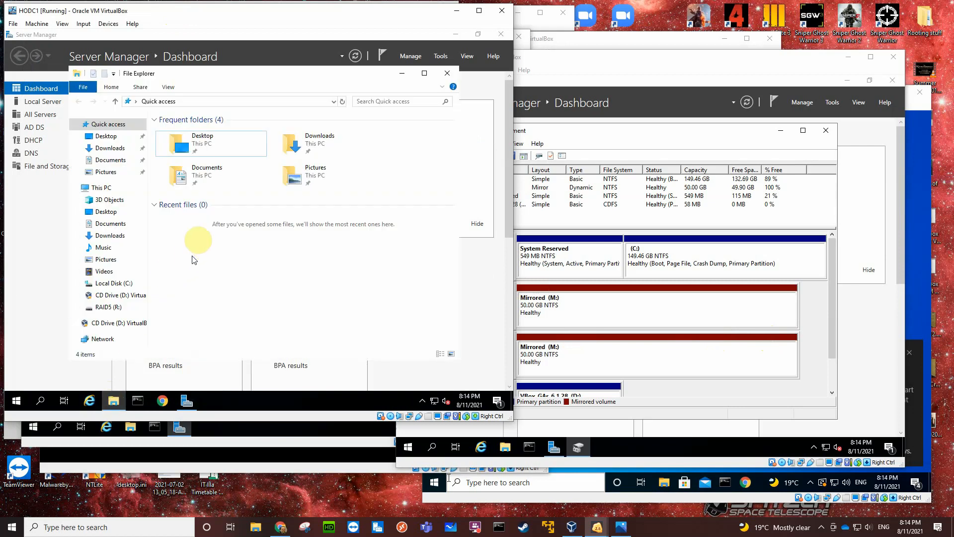
pyautogui.click(107, 306)
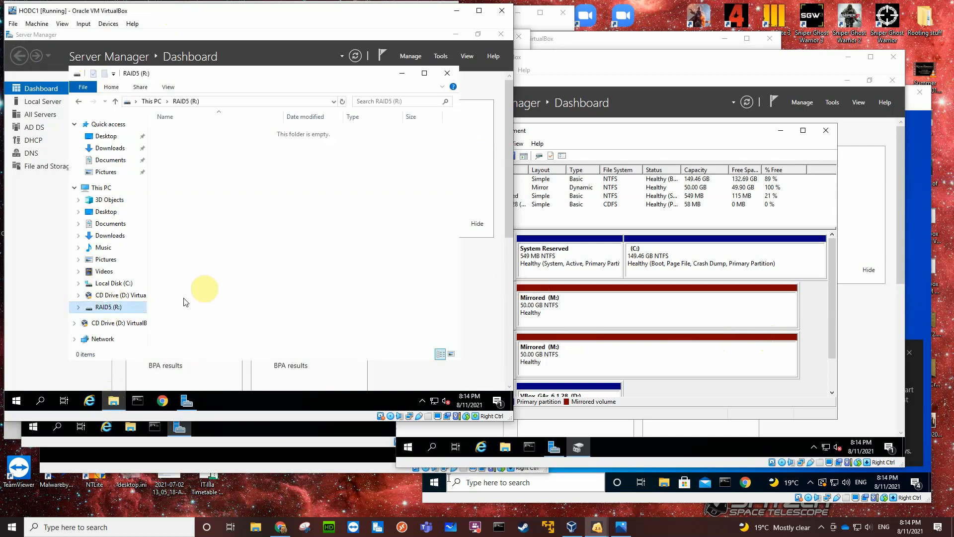
pyautogui.rightClick(259, 174)
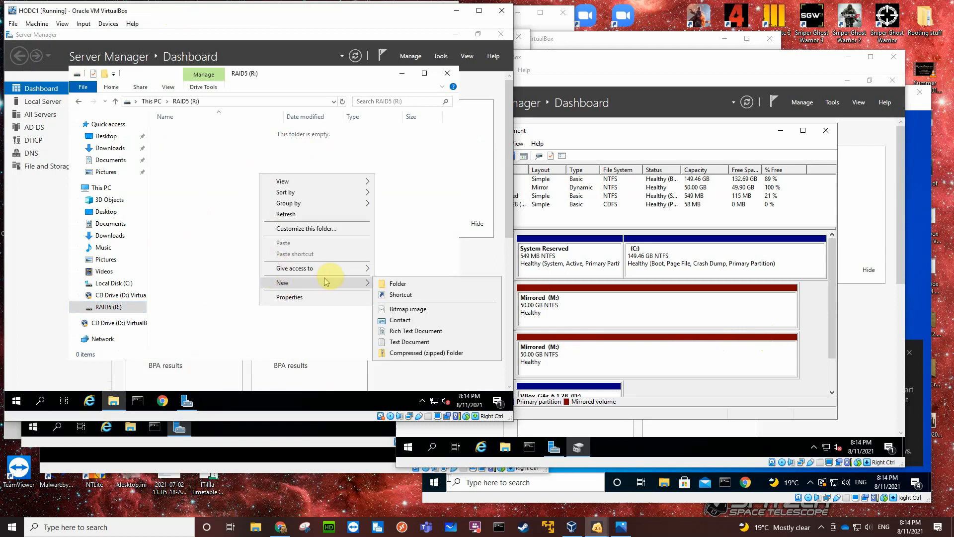
pyautogui.click(389, 284)
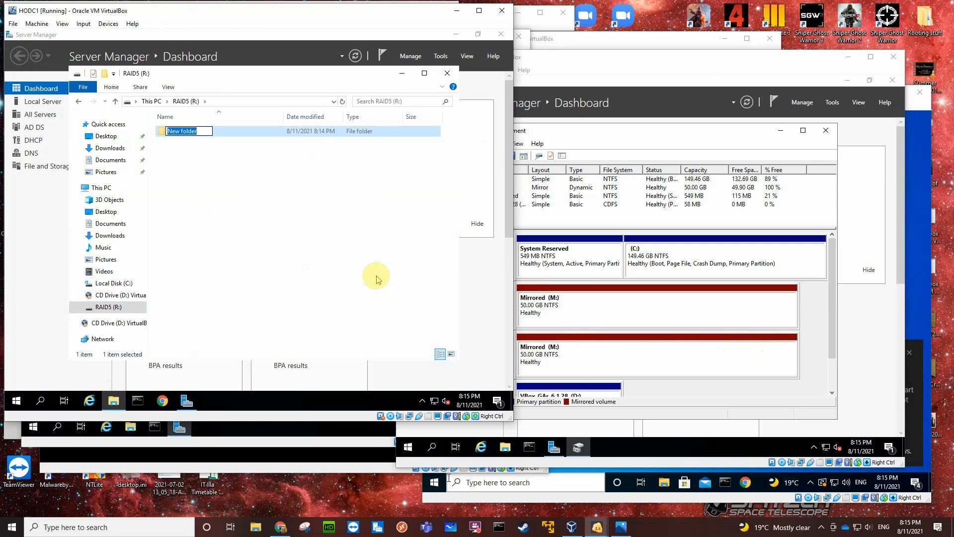
pyautogui.write('Home')
pyautogui.press('Return')
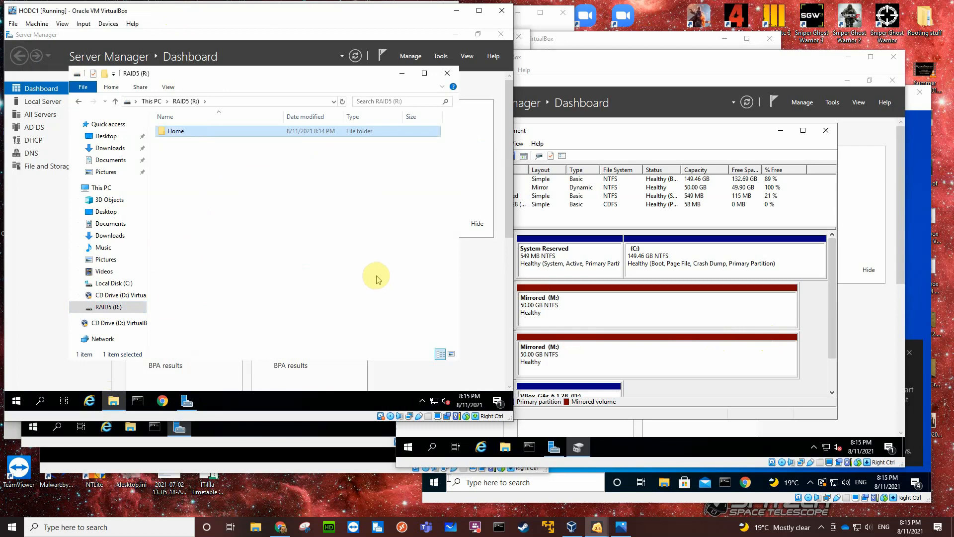
# Create a folder named Profiles at the root of HODC1's RAID5 (R:) volume.
pyautogui.rightClick(190, 166)
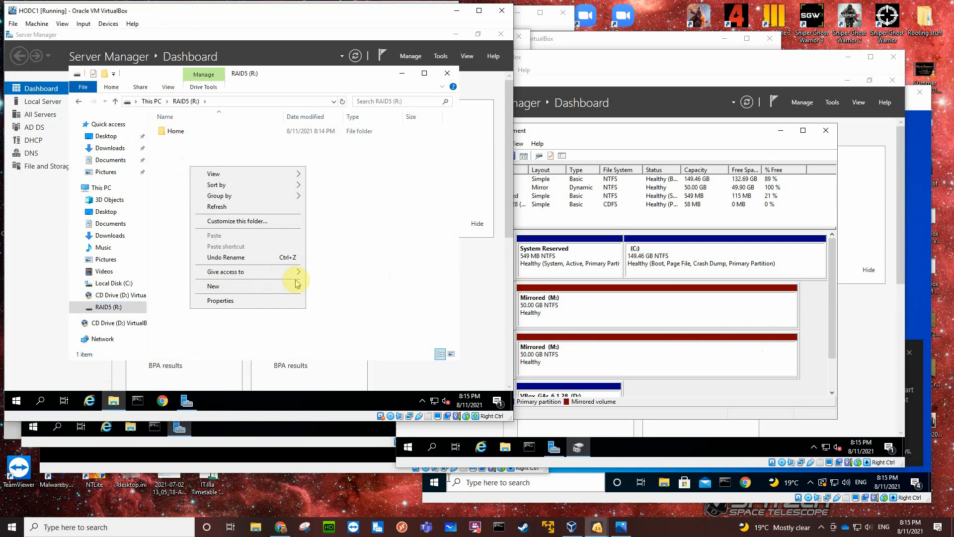
pyautogui.click(317, 287)
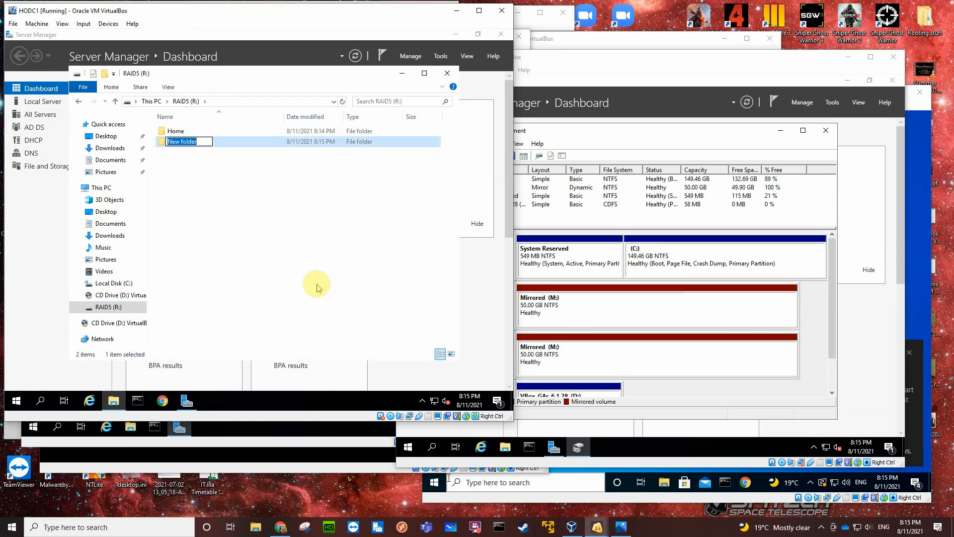
pyautogui.write('Profiles')
pyautogui.press('Return')
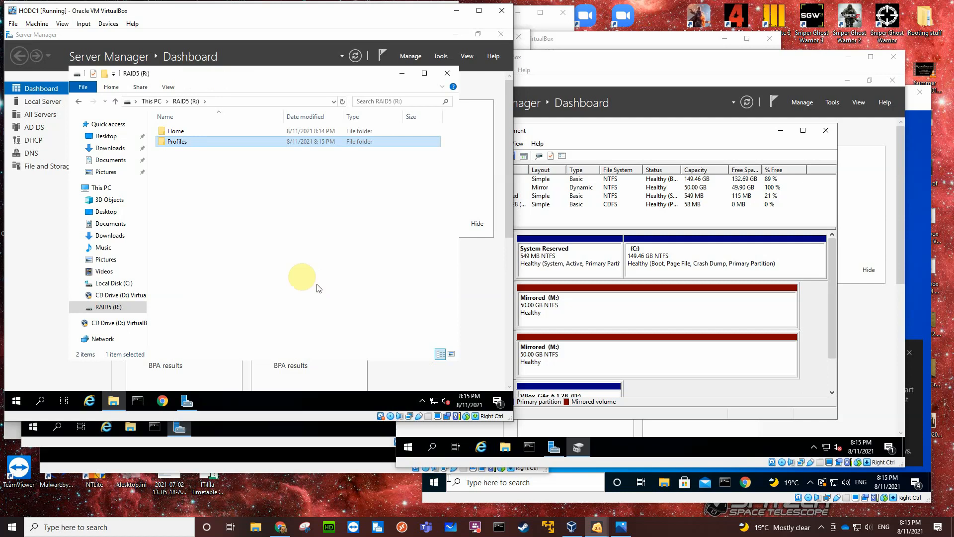
# Create a folder named MSIs at the root of HODC1's RAID5 (R:) volume.
pyautogui.rightClick(181, 171)
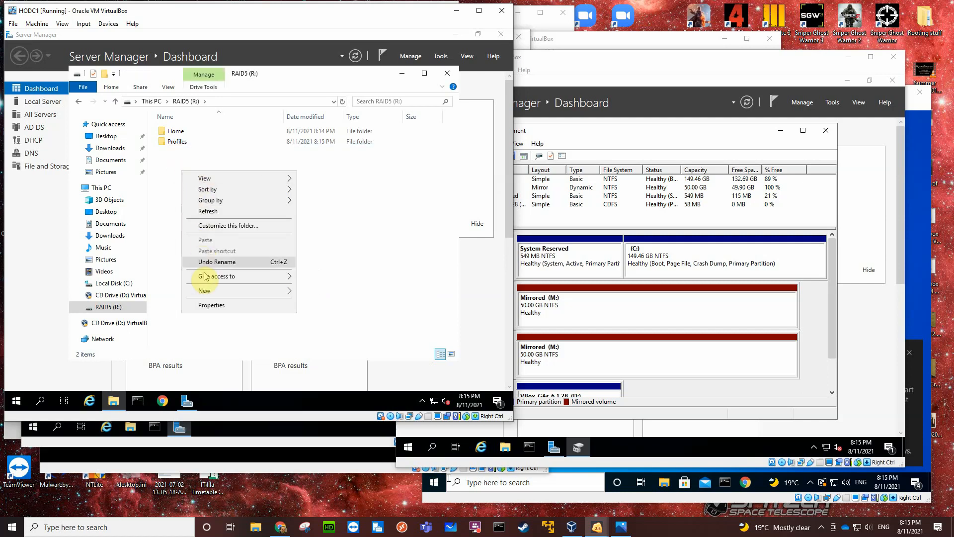
pyautogui.moveTo(219, 291)
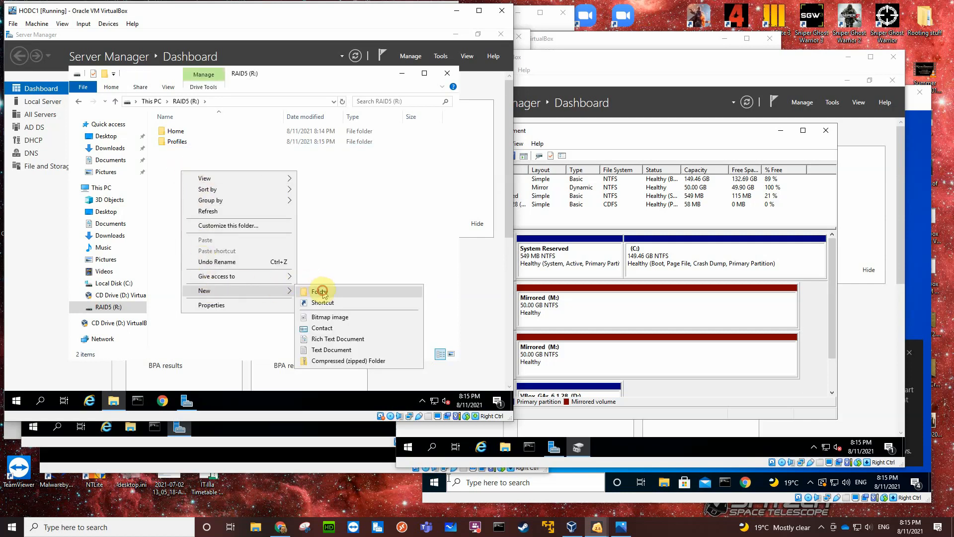
pyautogui.click(320, 292)
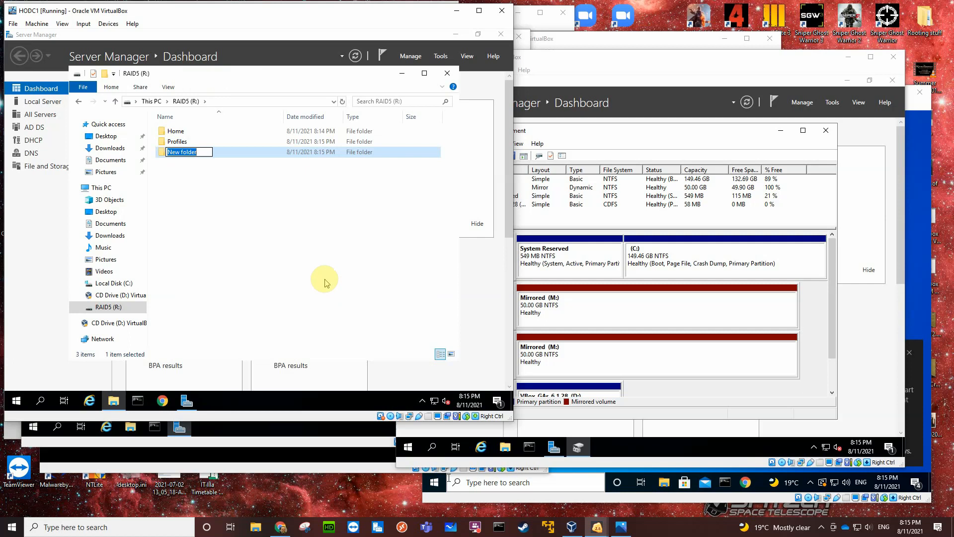
pyautogui.write('MSIs')
pyautogui.press('Return')
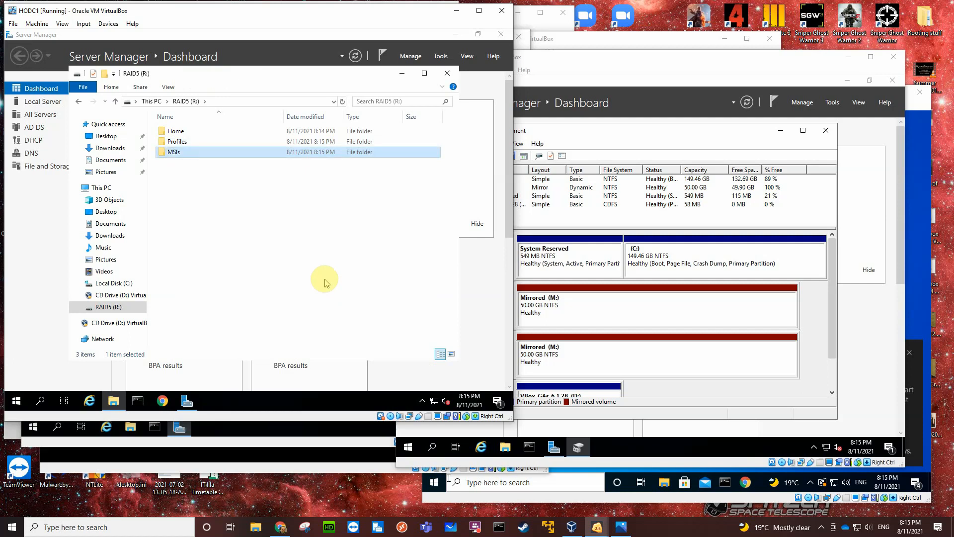
# Create a folder named Wallpapers at the root of HODC1's RAID5 (R:) volume.
pyautogui.rightClick(184, 179)
pyautogui.moveTo(217, 298)
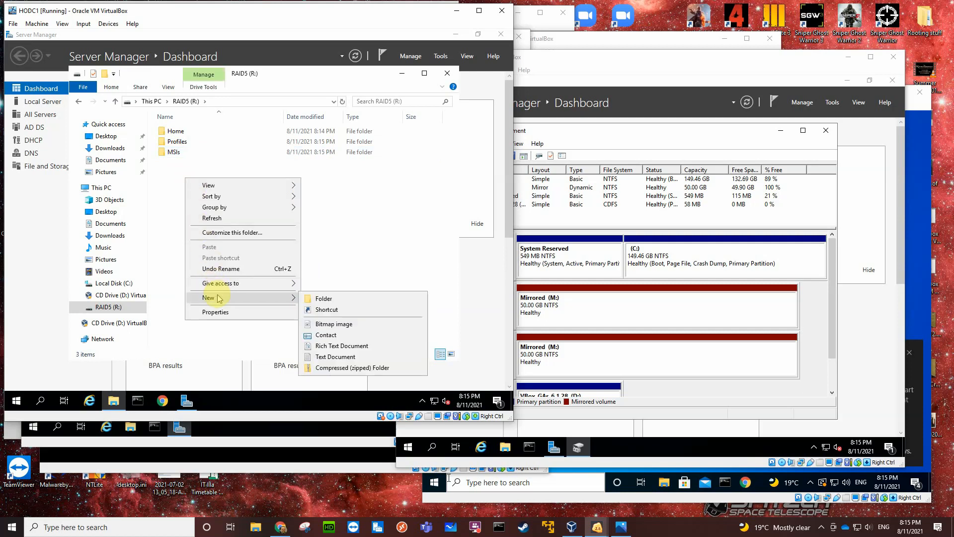
pyautogui.click(320, 298)
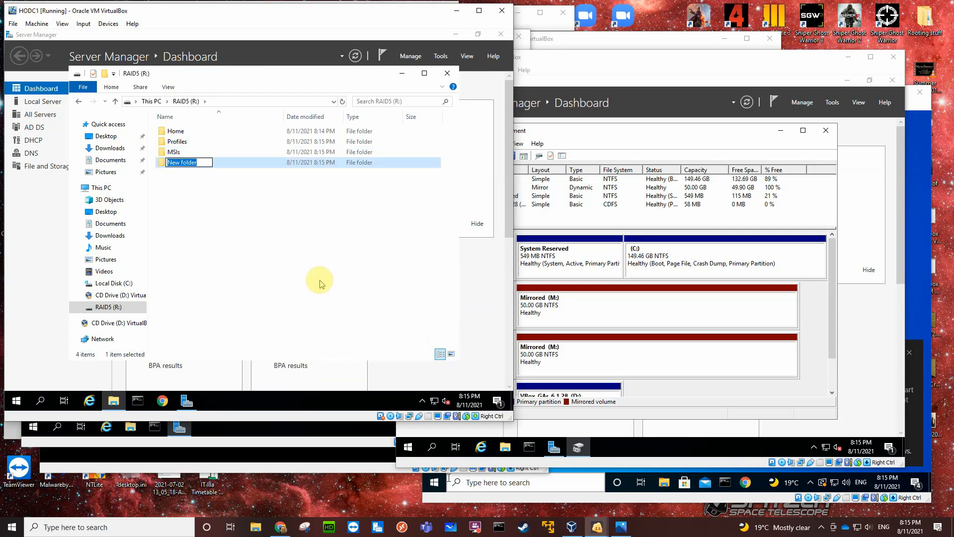
pyautogui.write('Wallpapers')
pyautogui.press('Return')
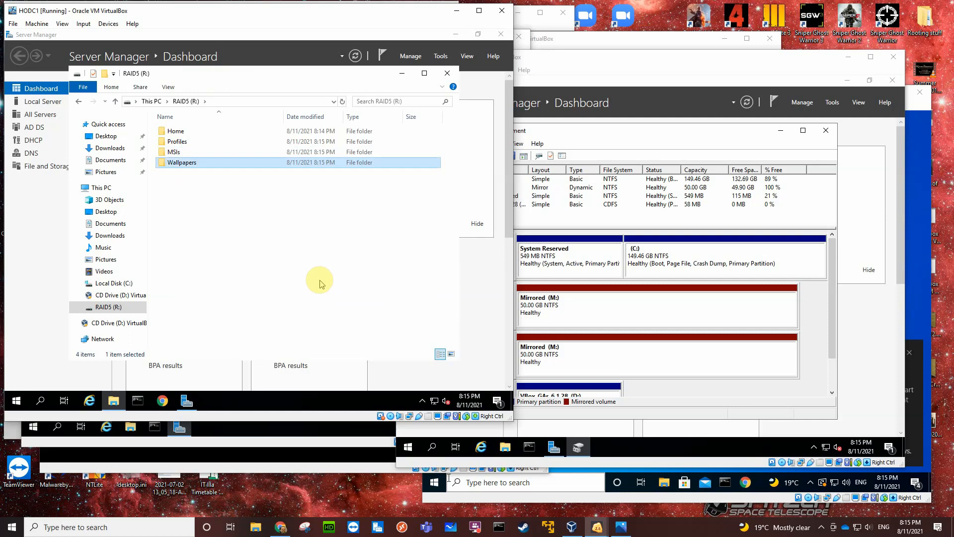
# Create a folder named Backups at the root of HODC1's RAID5 (R:) volume.
pyautogui.rightClick(187, 197)
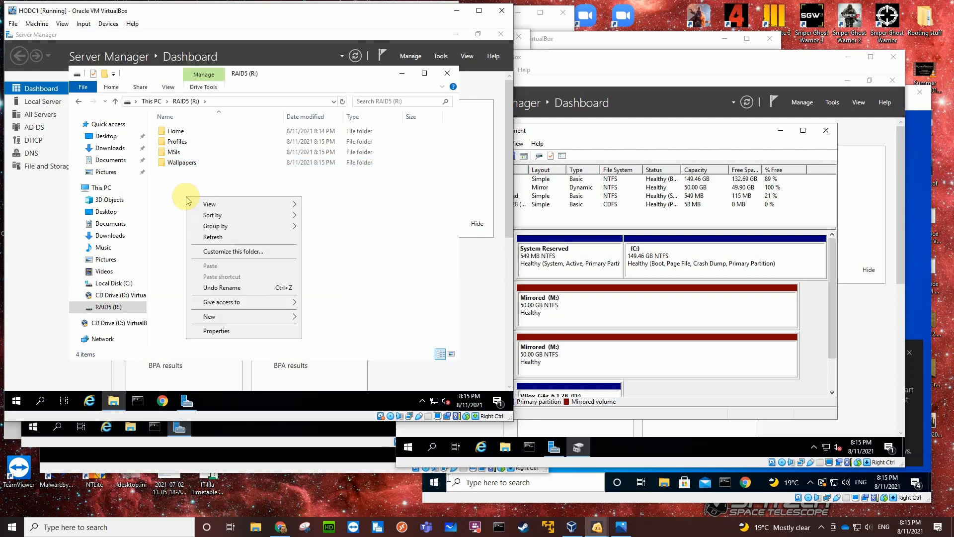
pyautogui.moveTo(274, 316)
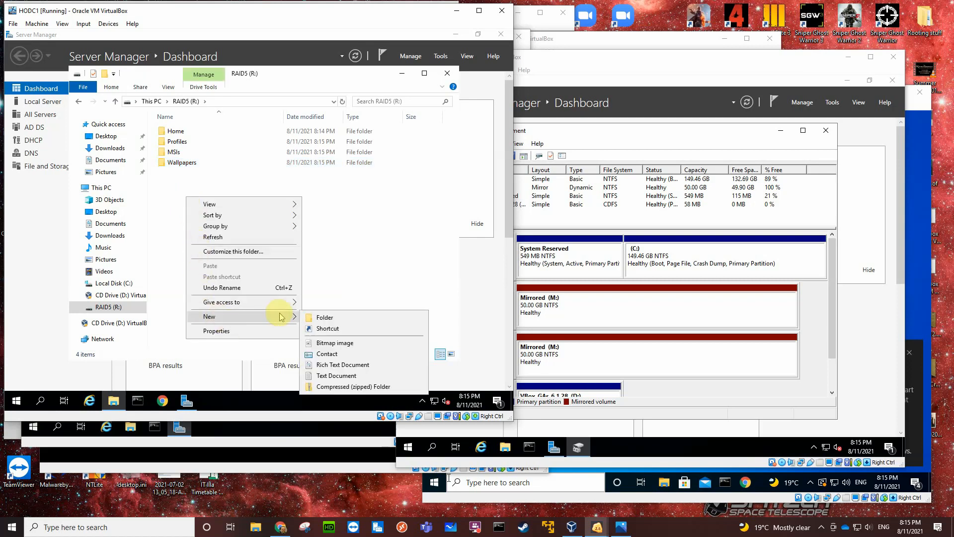
pyautogui.click(319, 318)
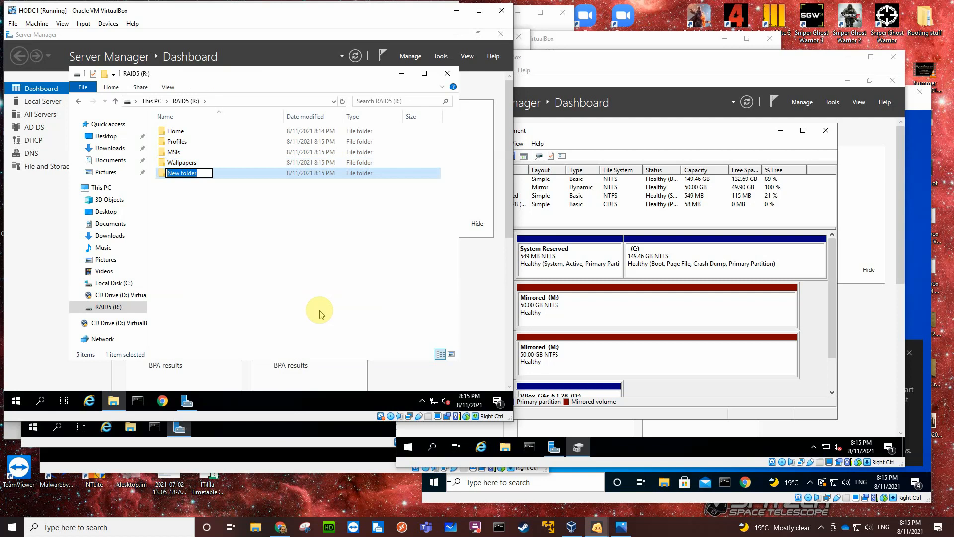
pyautogui.write('Backups')
pyautogui.press('Return')
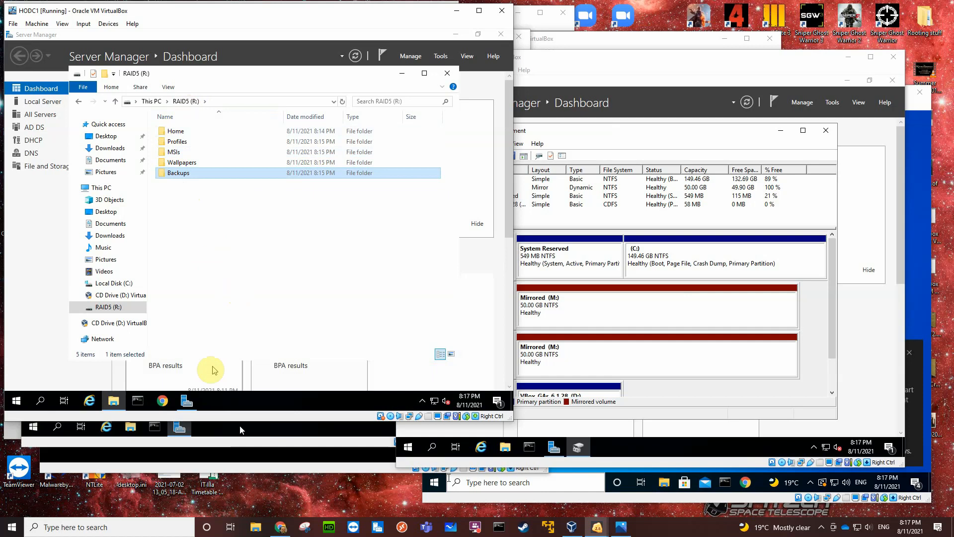
# Switch to the HODC2 virtual machine and open its Mirrored (M:) volume in File Explorer.
pyautogui.click(221, 444)
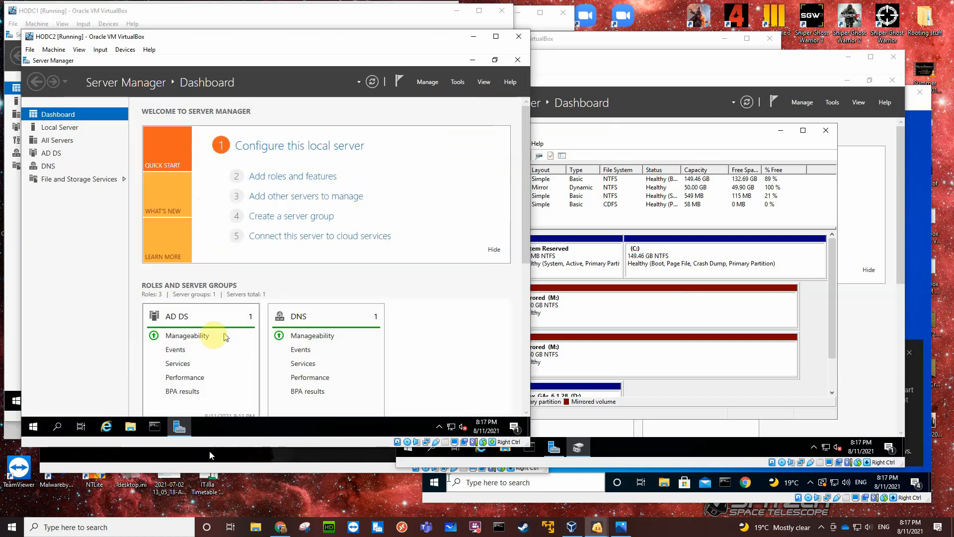
pyautogui.click(126, 429)
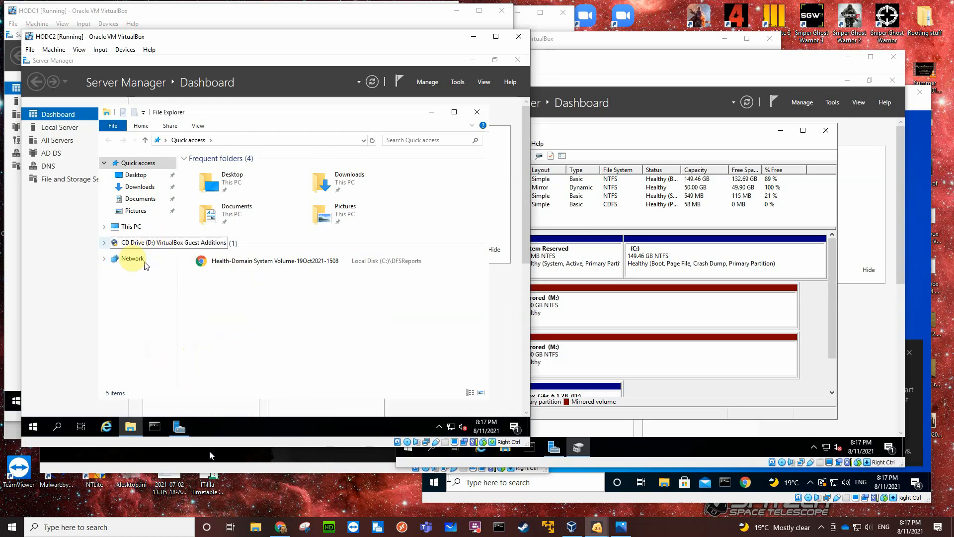
pyautogui.click(131, 230)
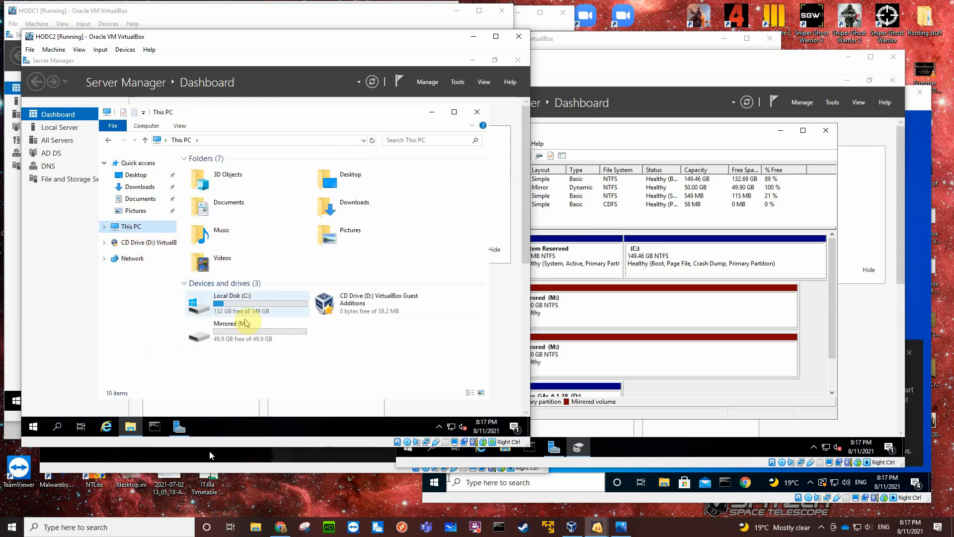
pyautogui.click(255, 336)
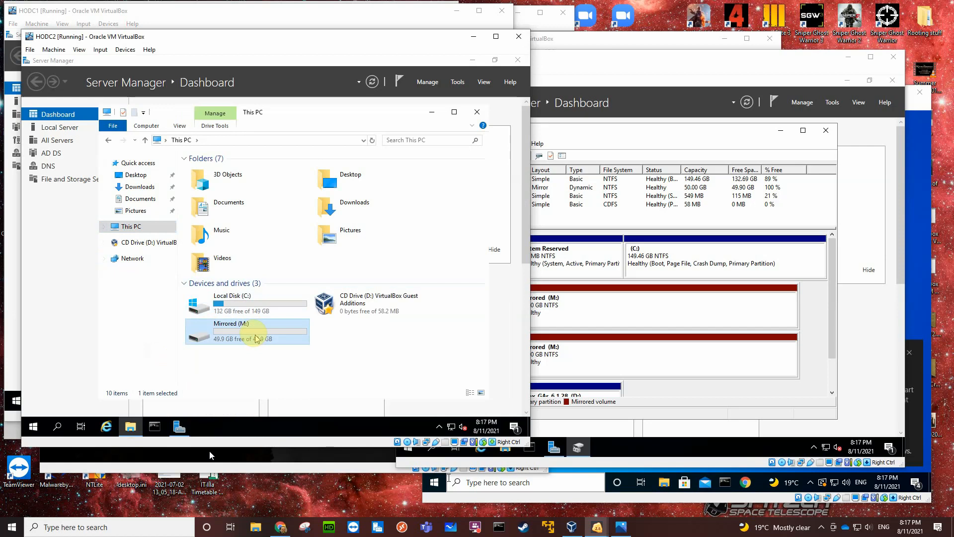
pyautogui.doubleClick(251, 336)
# Create a folder named Home at the root of HODC2's Mirrored (M:) volume.
pyautogui.rightClick(254, 212)
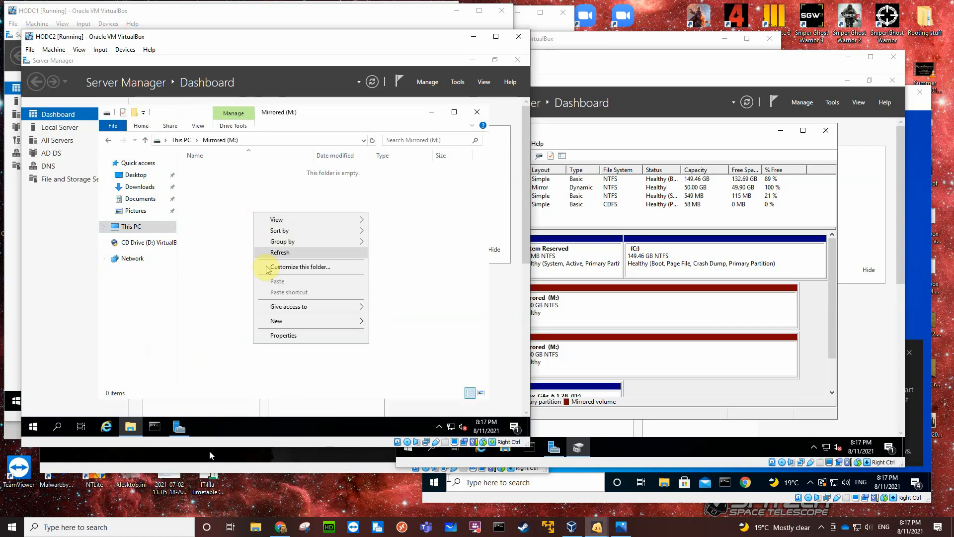
pyautogui.moveTo(347, 321)
pyautogui.click(389, 318)
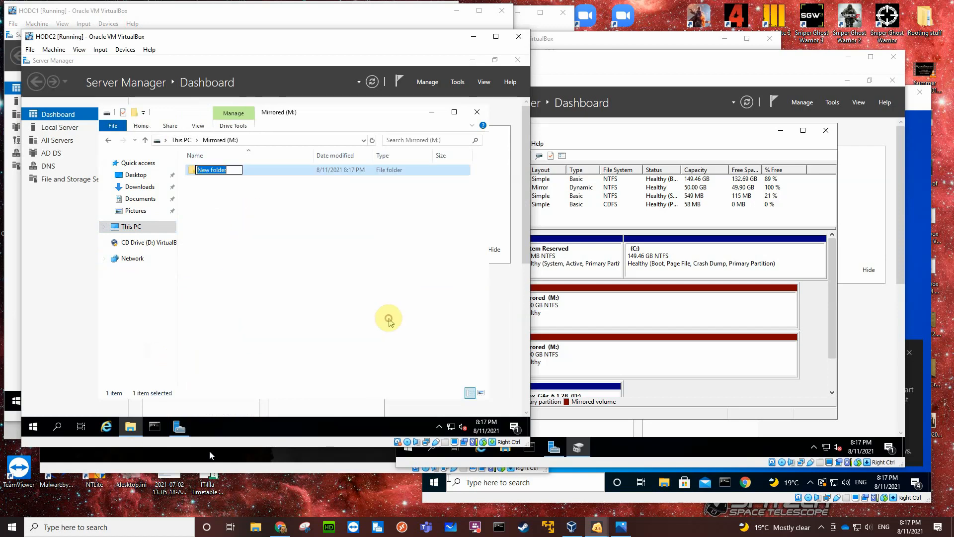
pyautogui.write('Home')
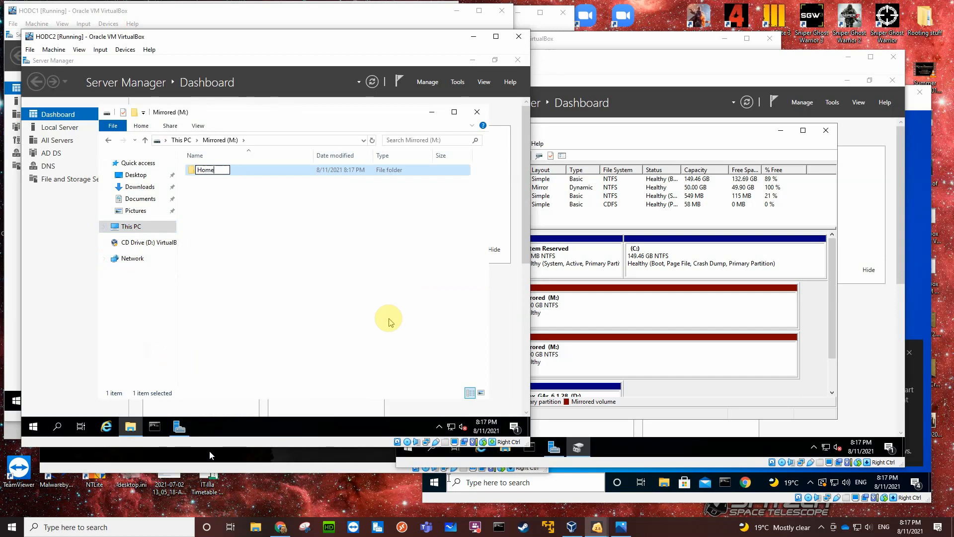
pyautogui.press('Return')
# Create a folder named Profiles at the root of HODC2's Mirrored (M:) volume.
pyautogui.rightClick(294, 224)
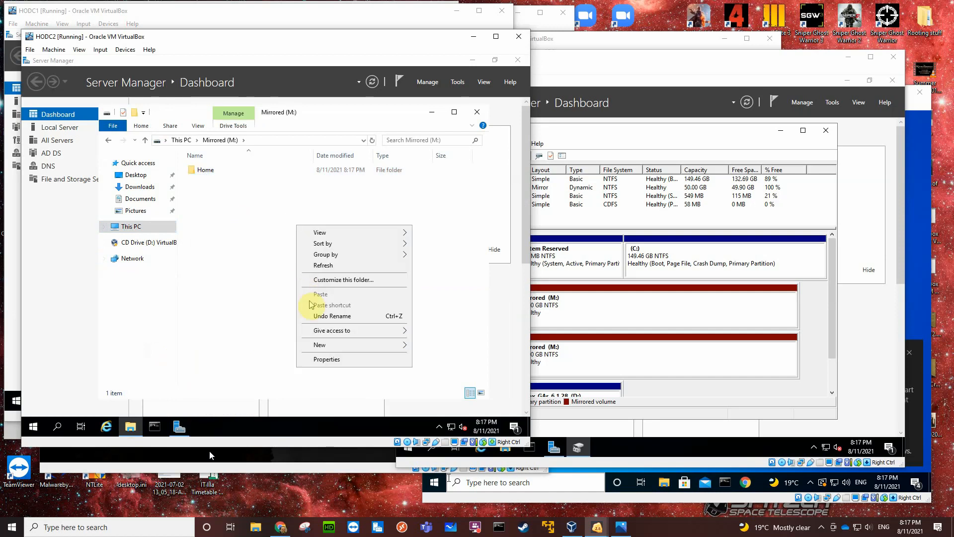
pyautogui.moveTo(403, 350)
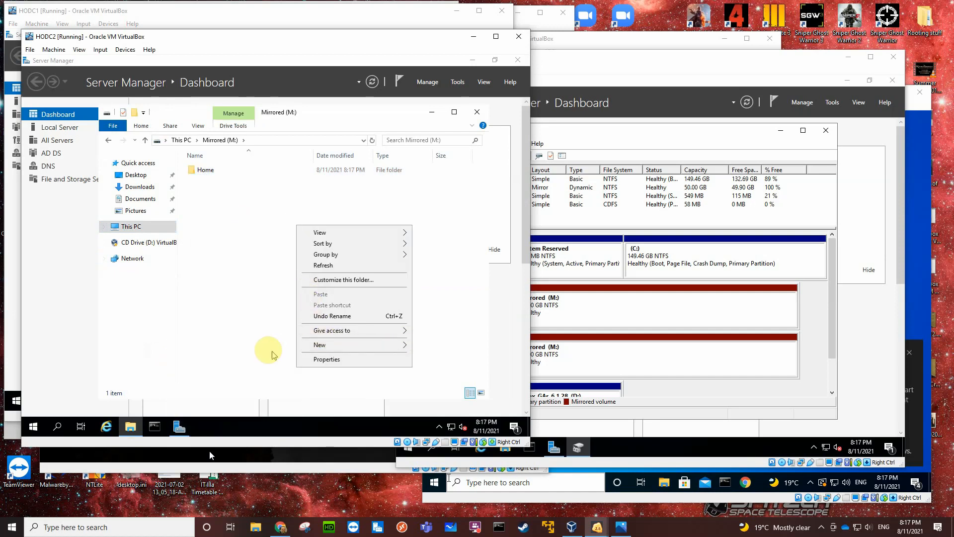
pyautogui.moveTo(325, 346)
pyautogui.click(262, 345)
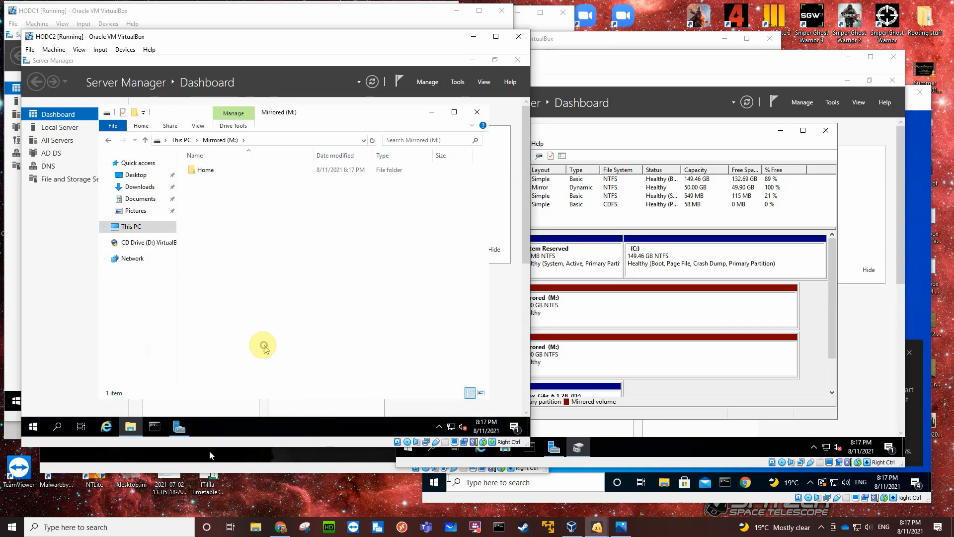
pyautogui.write('Profiles')
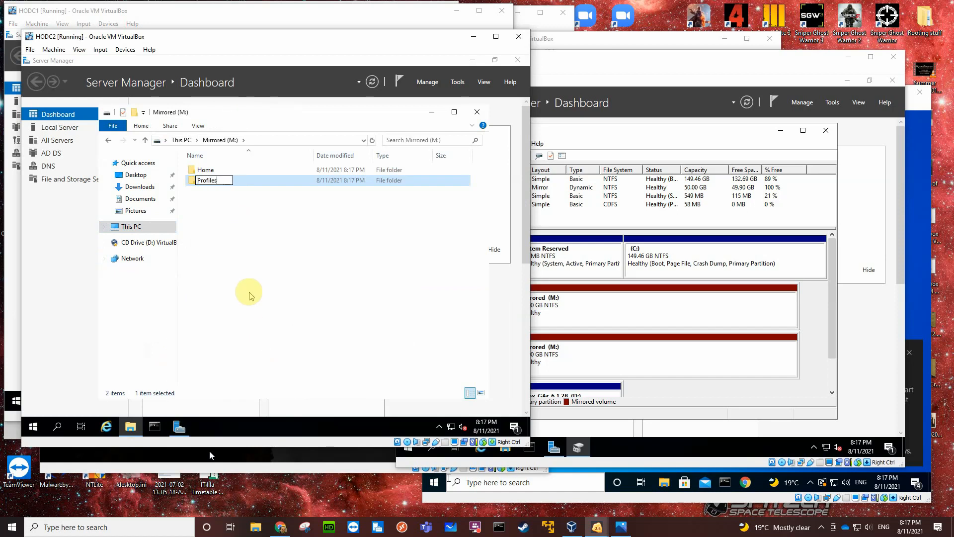
pyautogui.press('Return')
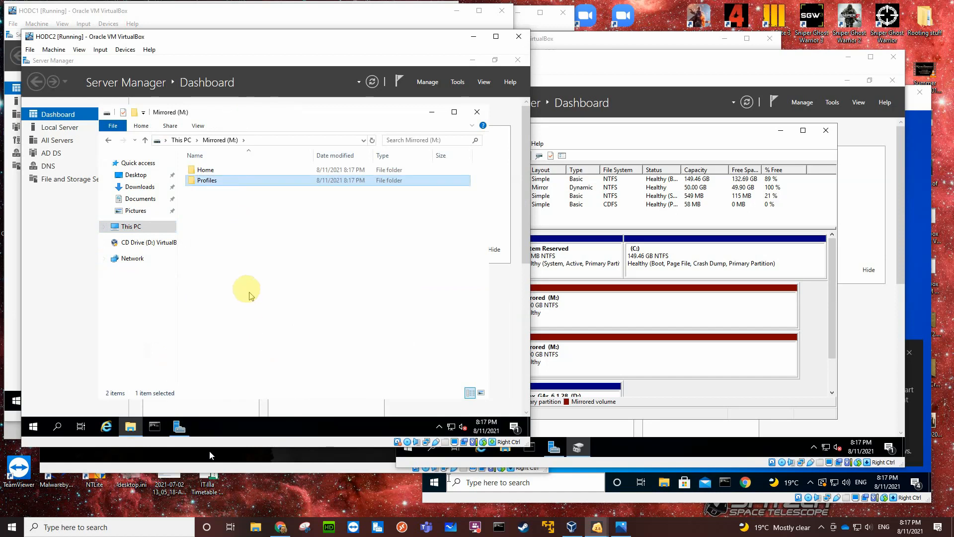
# Create a folder named MSIs at the root of HODC2's Mirrored (M:) volume.
pyautogui.rightClick(226, 208)
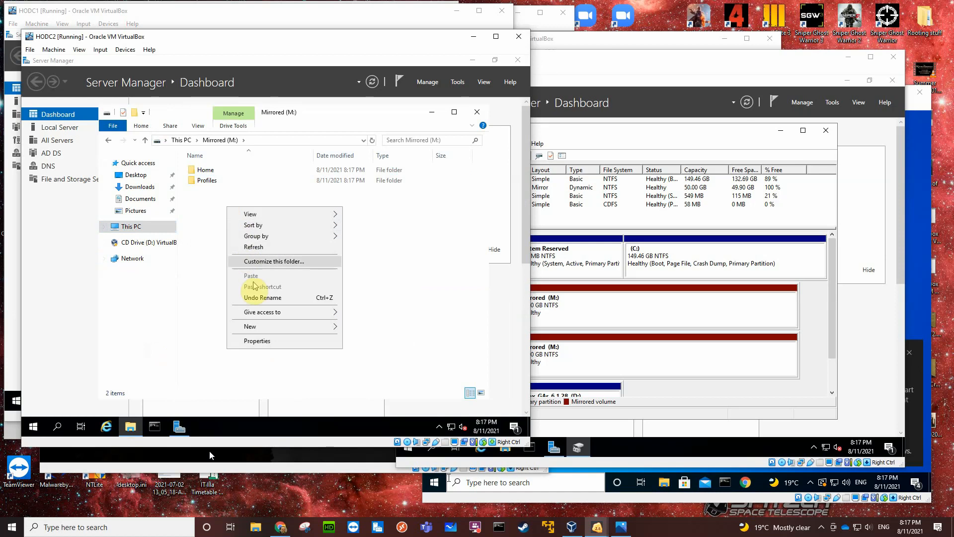
pyautogui.moveTo(303, 332)
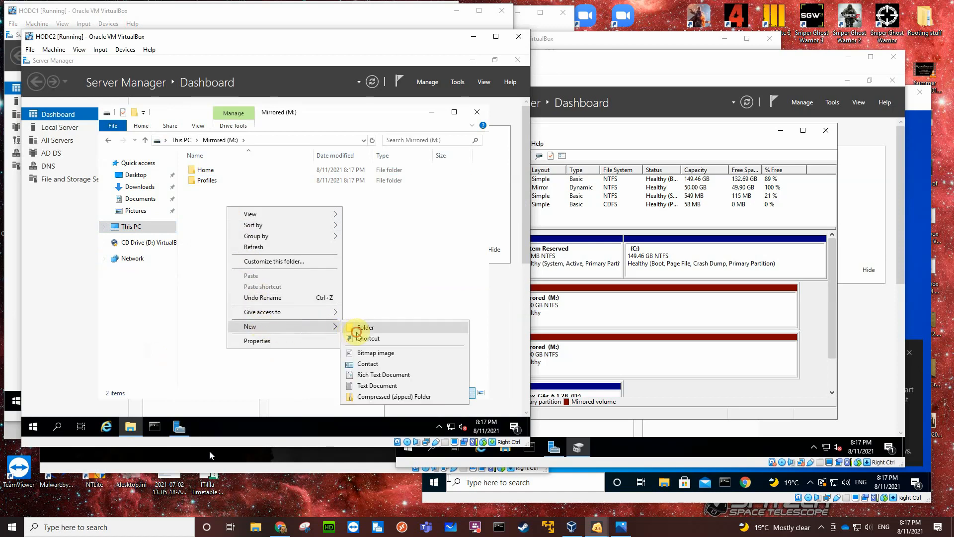
pyautogui.click(354, 328)
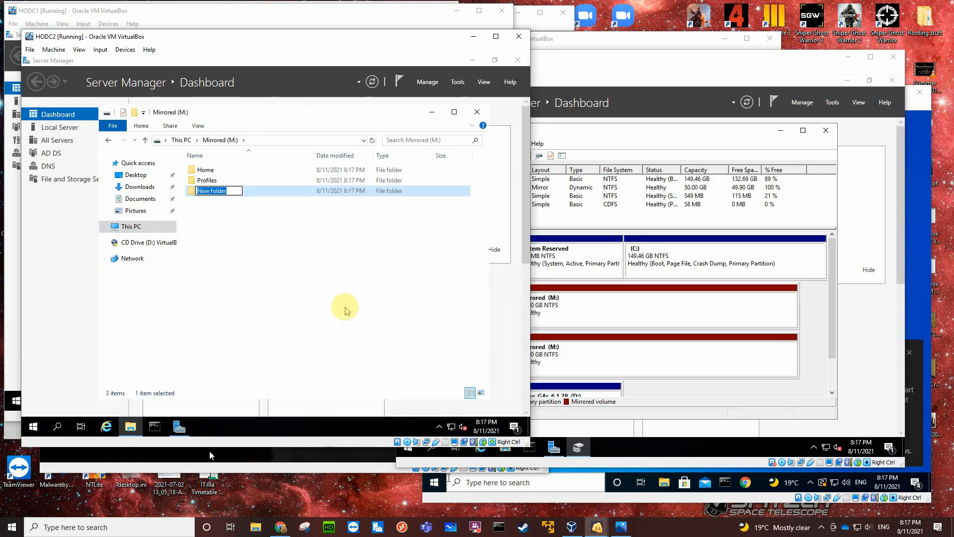
pyautogui.write('MS')
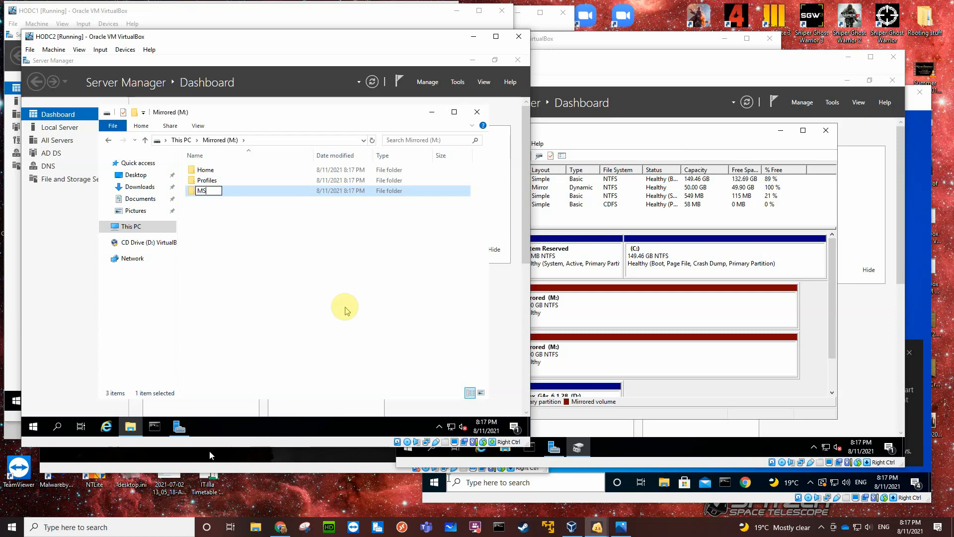
pyautogui.write('Is')
pyautogui.press('Return')
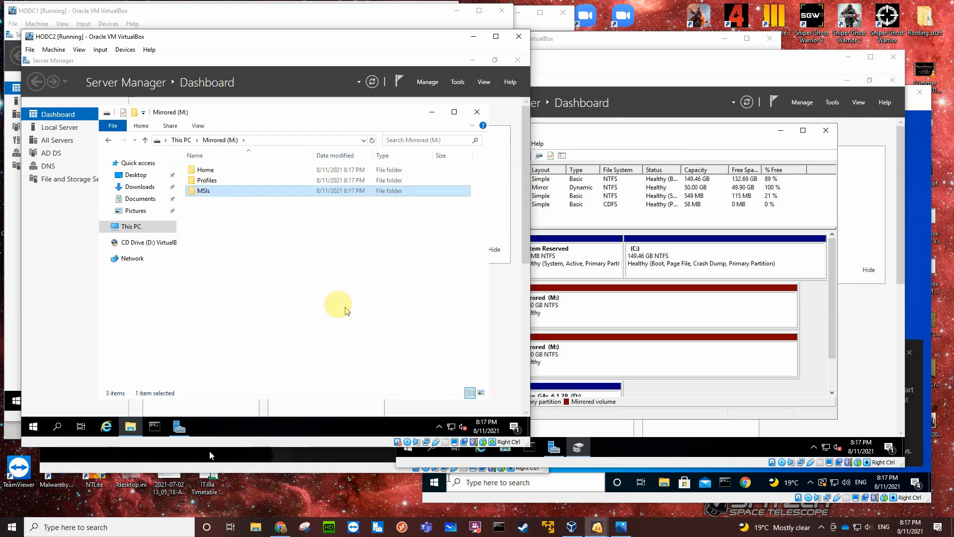
# Create a folder named Wallpapers at the root of HODC2's Mirrored (M:) volume.
pyautogui.rightClick(232, 228)
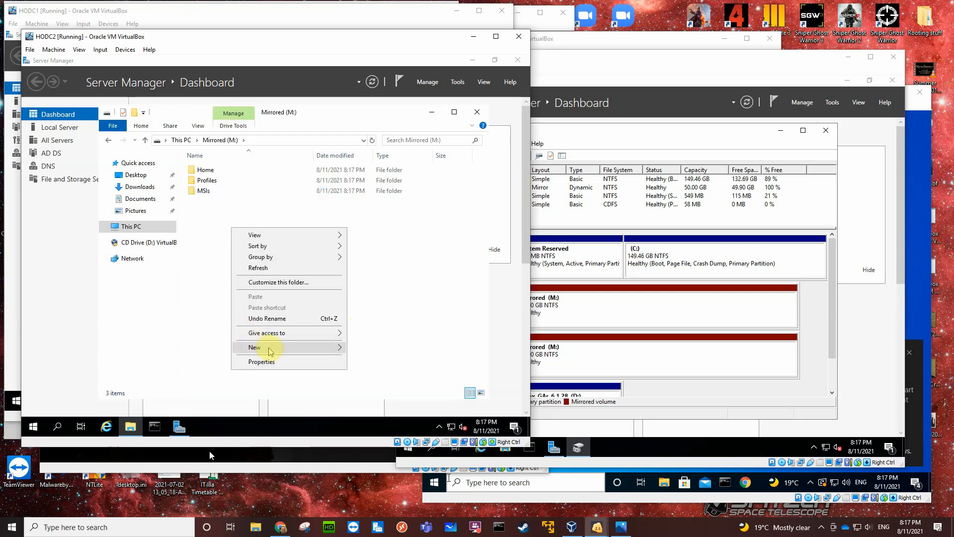
pyautogui.click(352, 348)
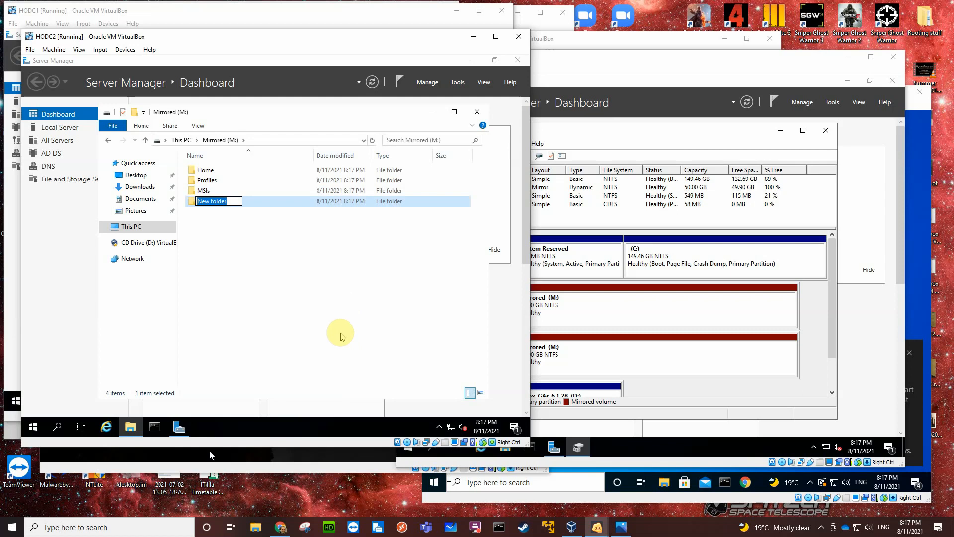
pyautogui.write('Wallpapers')
pyautogui.press('Return')
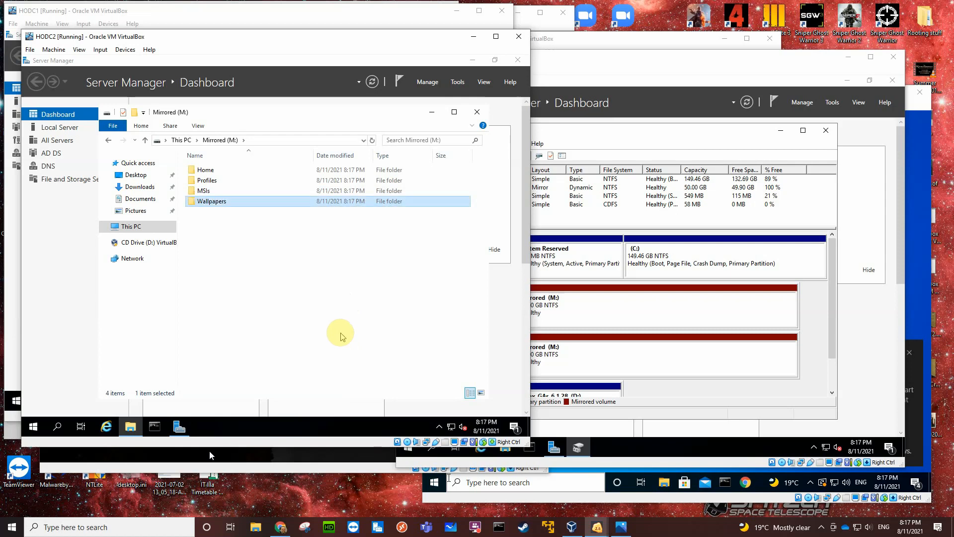
# Create a folder named Backups at the root of HODC2's Mirrored (M:) volume.
pyautogui.rightClick(225, 235)
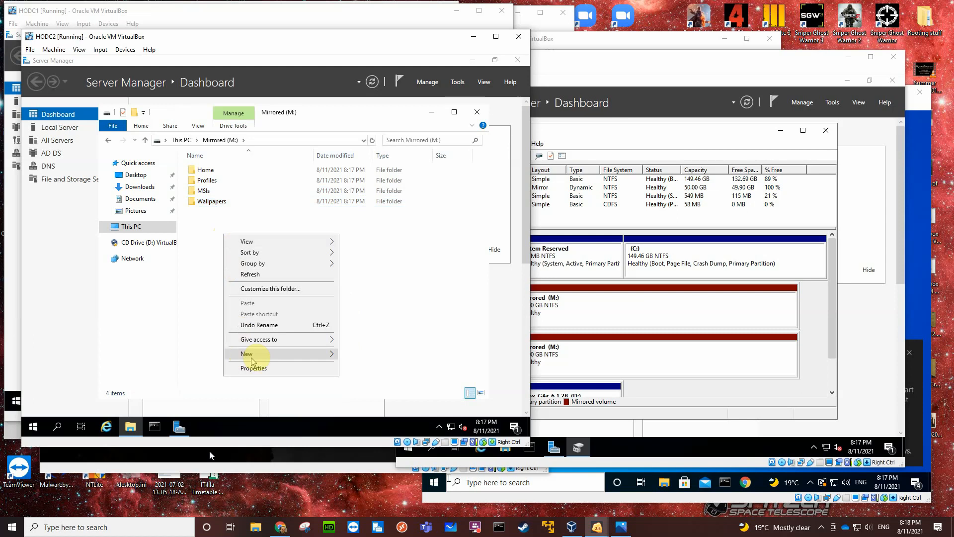
pyautogui.moveTo(251, 354)
pyautogui.click(354, 352)
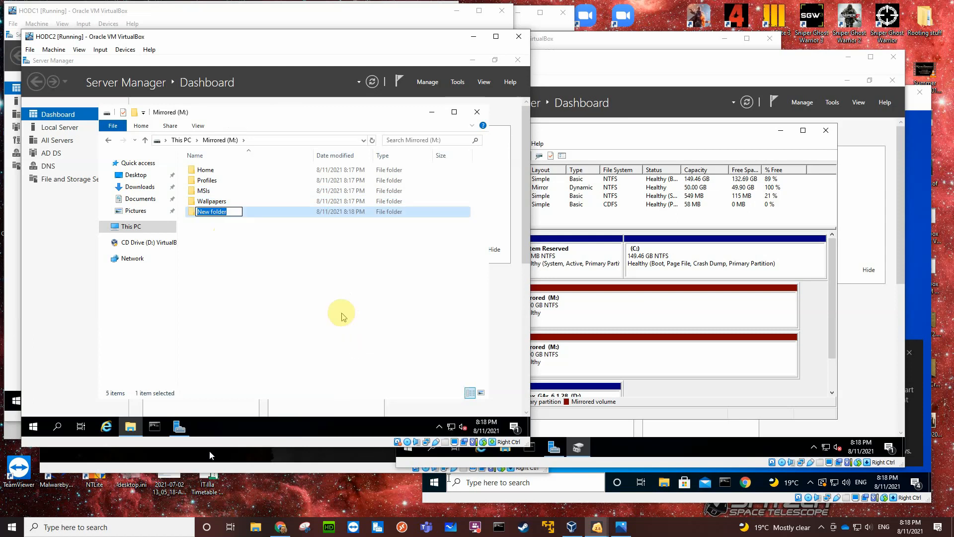
pyautogui.write('Backups')
pyautogui.press('Return')
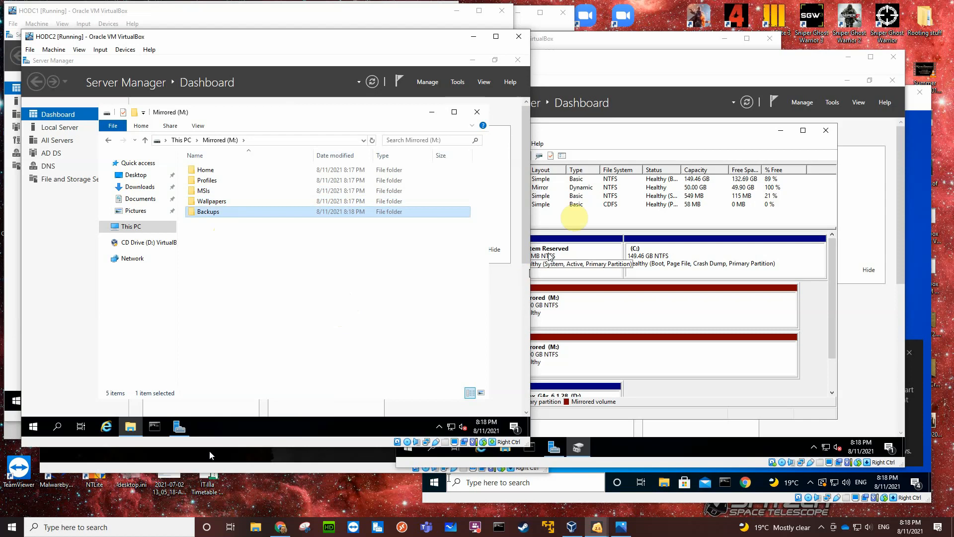
# Switch to the BO1DC1 virtual machine and open its Mirrored (M:) volume from Disk Management.
pyautogui.click(630, 68)
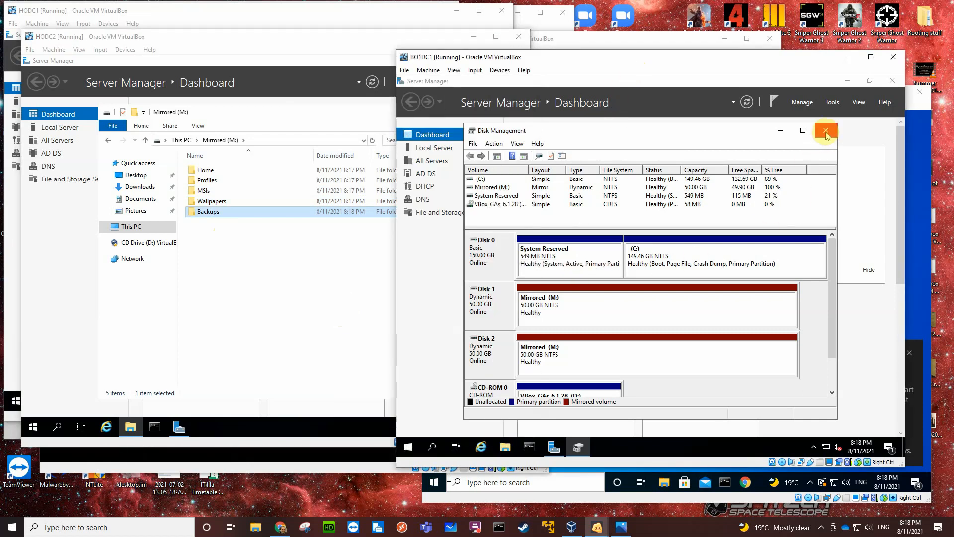
pyautogui.rightClick(678, 302)
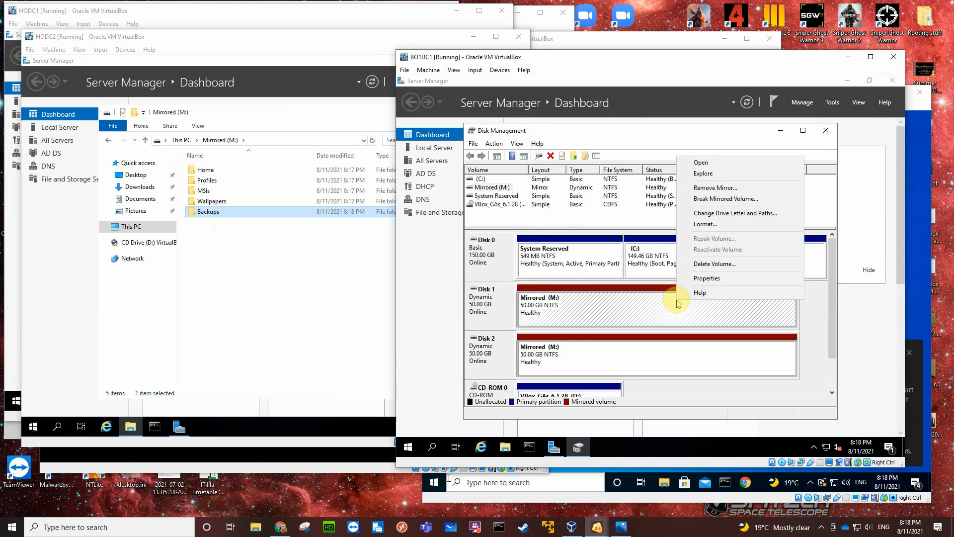
pyautogui.click(699, 165)
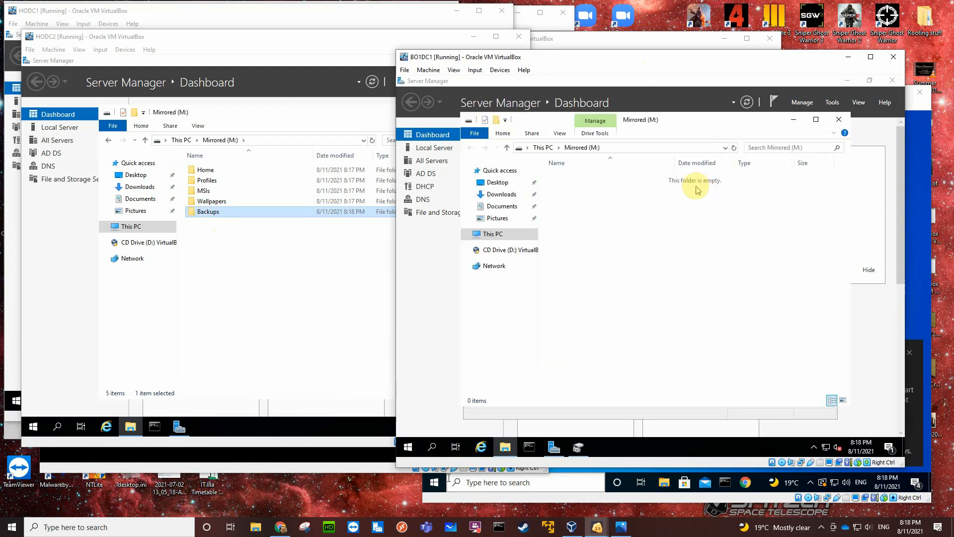
# Create a folder named Home at the root of BO1DC1's Mirrored (M:) volume.
pyautogui.rightClick(603, 224)
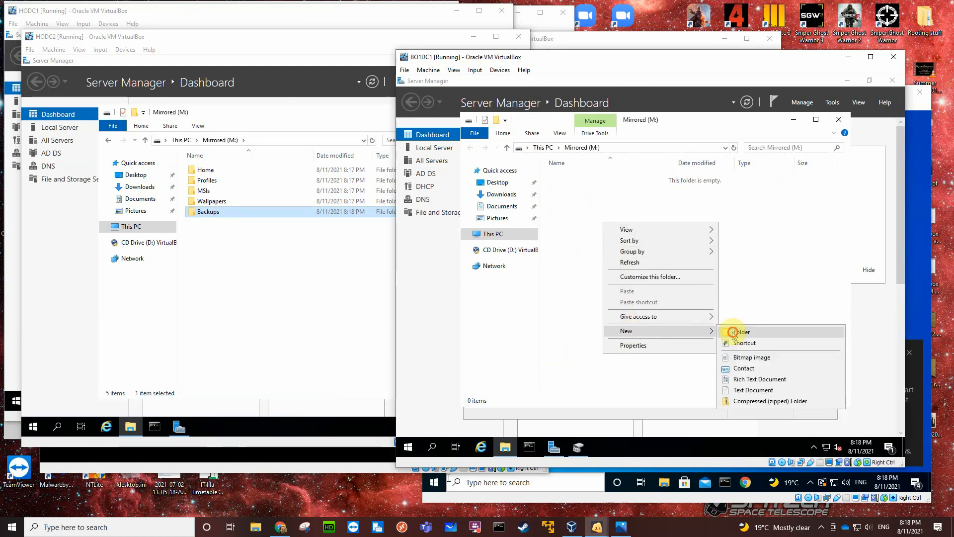
pyautogui.click(733, 331)
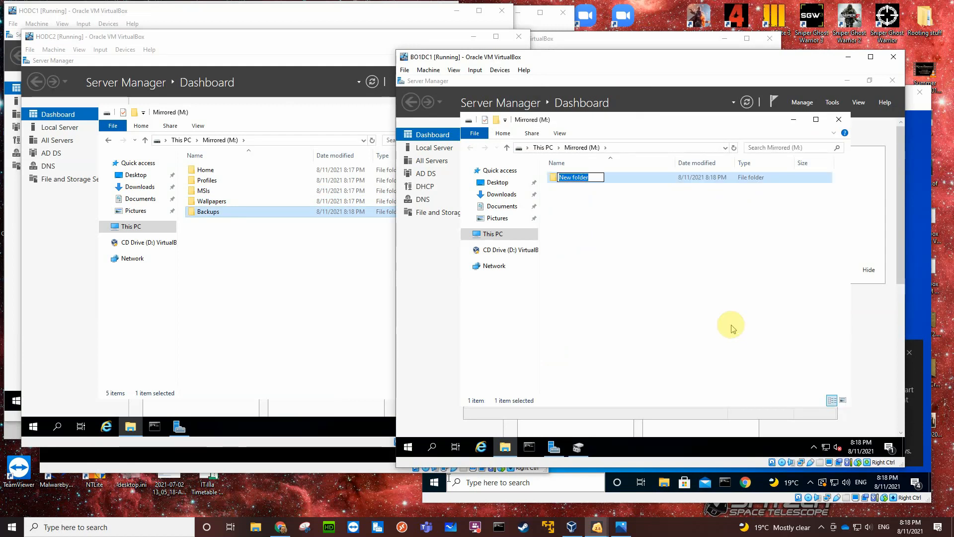
pyautogui.write('Home')
pyautogui.press('Return')
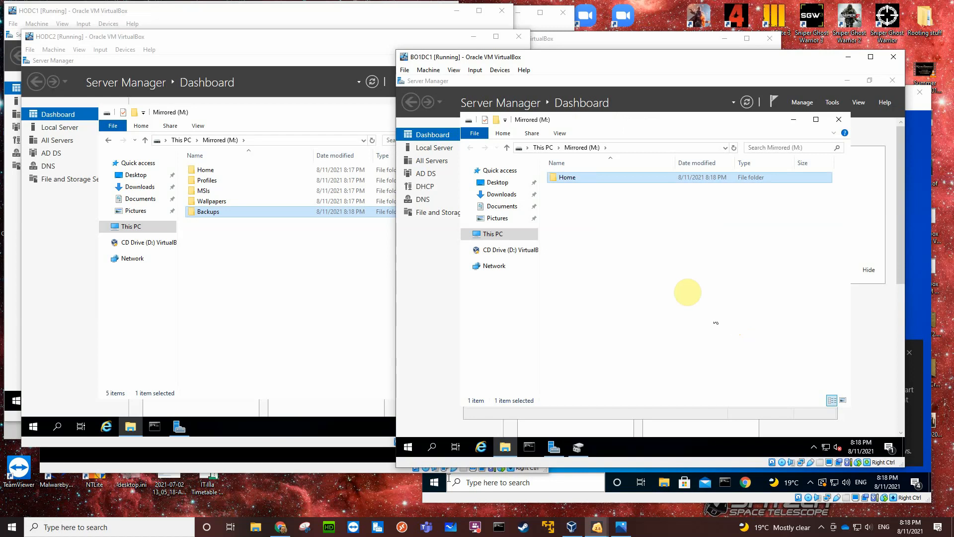
# Create a folder named Profiles at the root of BO1DC1's Mirrored (M:) volume.
pyautogui.rightClick(647, 227)
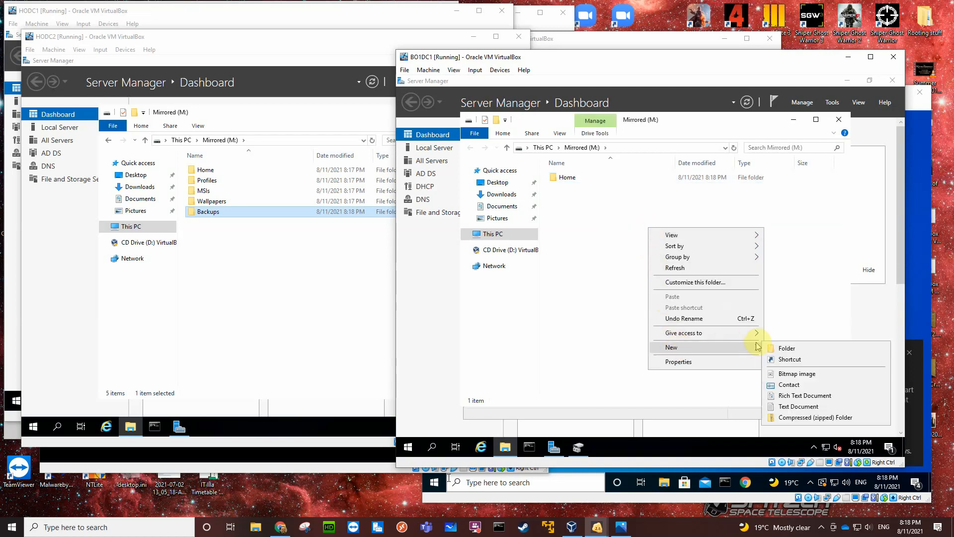
pyautogui.click(775, 347)
pyautogui.write('P')
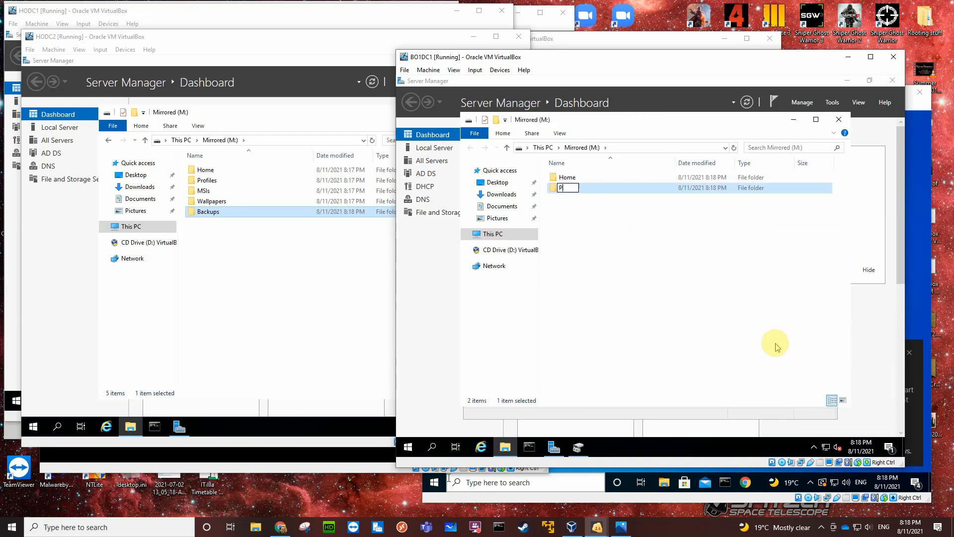
pyautogui.write('rofiles')
pyautogui.press('Return')
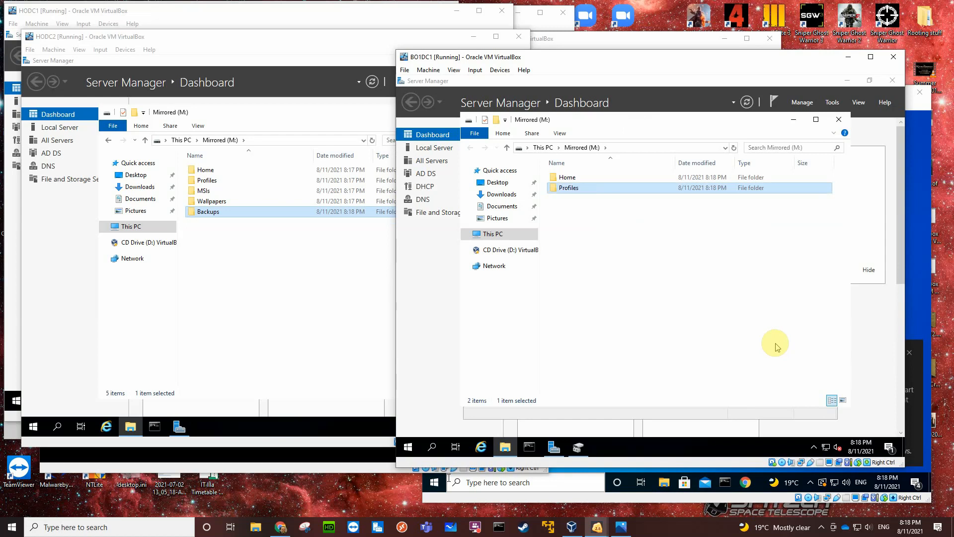
# Create a folder named MSIs at the root of BO1DC1's Mirrored (M:) volume.
pyautogui.rightClick(615, 239)
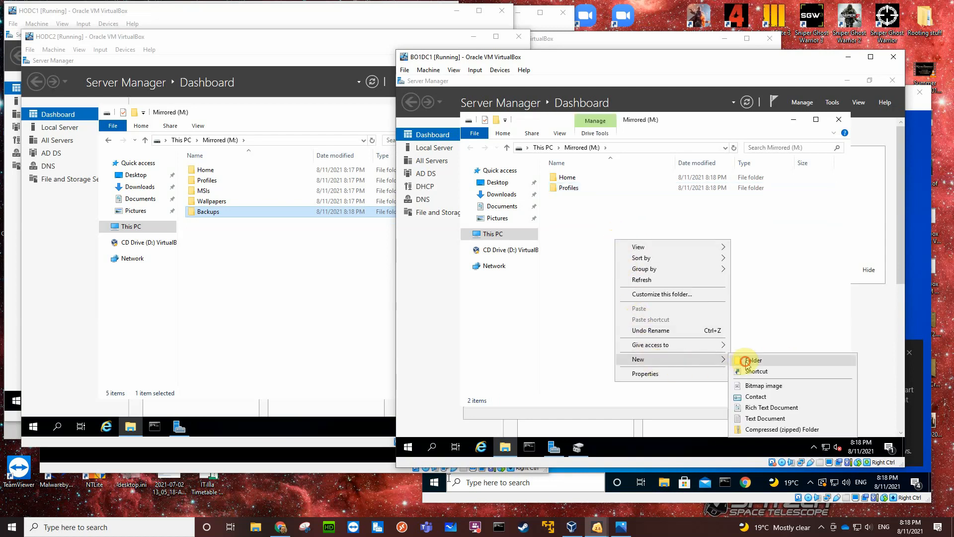
pyautogui.click(747, 362)
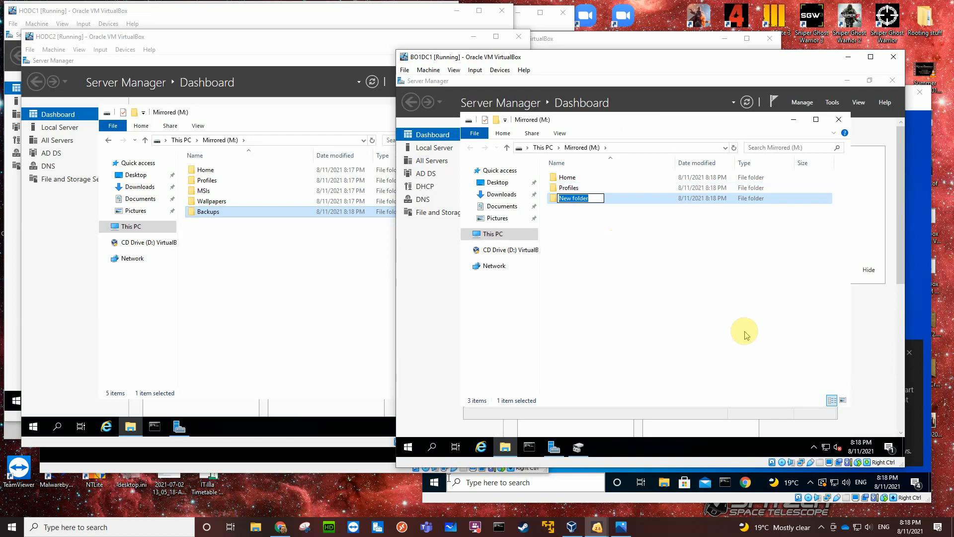
pyautogui.write('MSIs')
pyautogui.press('Return')
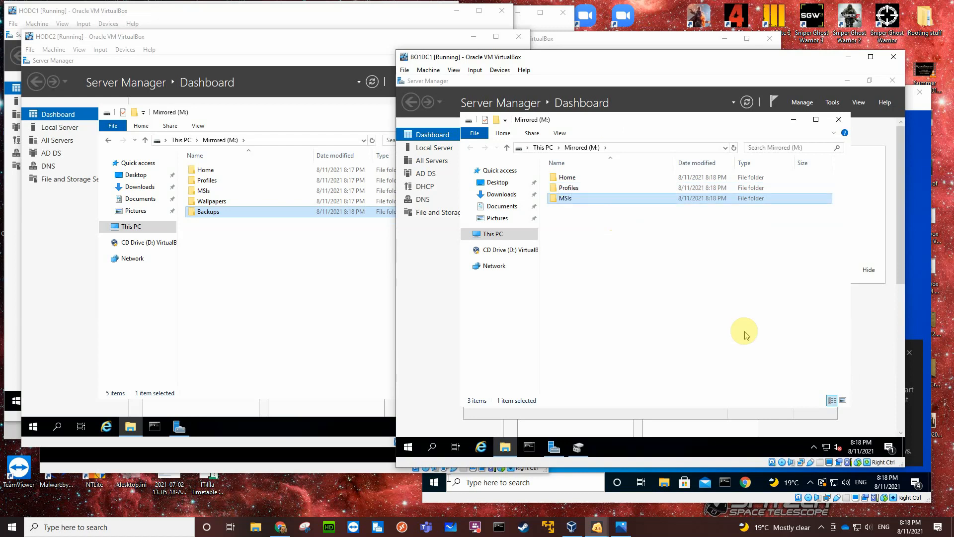
# Create a folder named Wallpapers at the root of BO1DC1's Mirrored (M:) volume.
pyautogui.rightClick(607, 232)
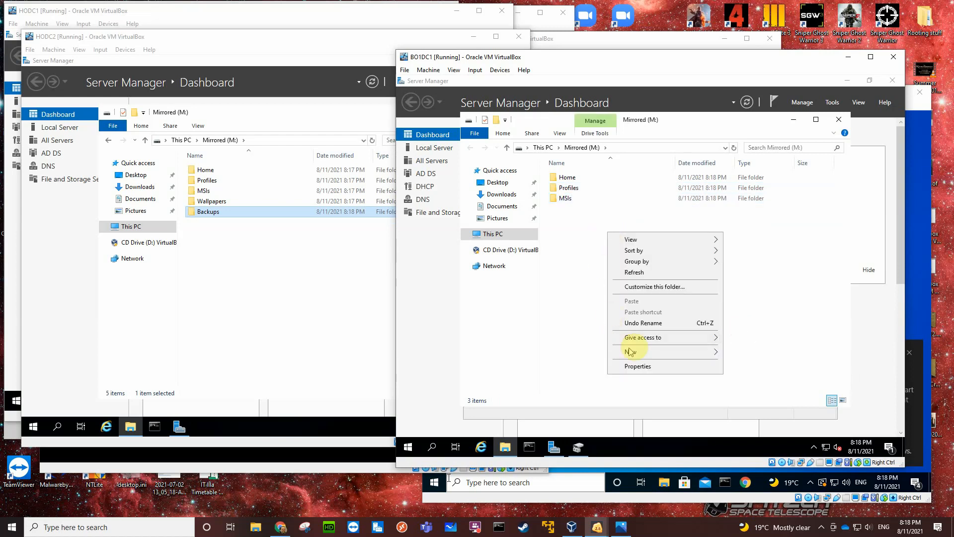
pyautogui.moveTo(710, 353)
pyautogui.click(738, 362)
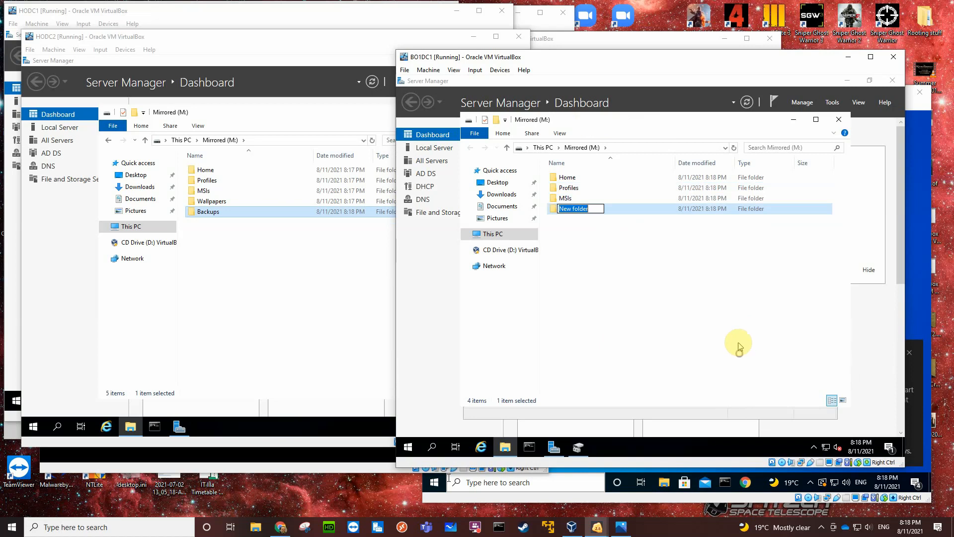
pyautogui.write('Wallpapers')
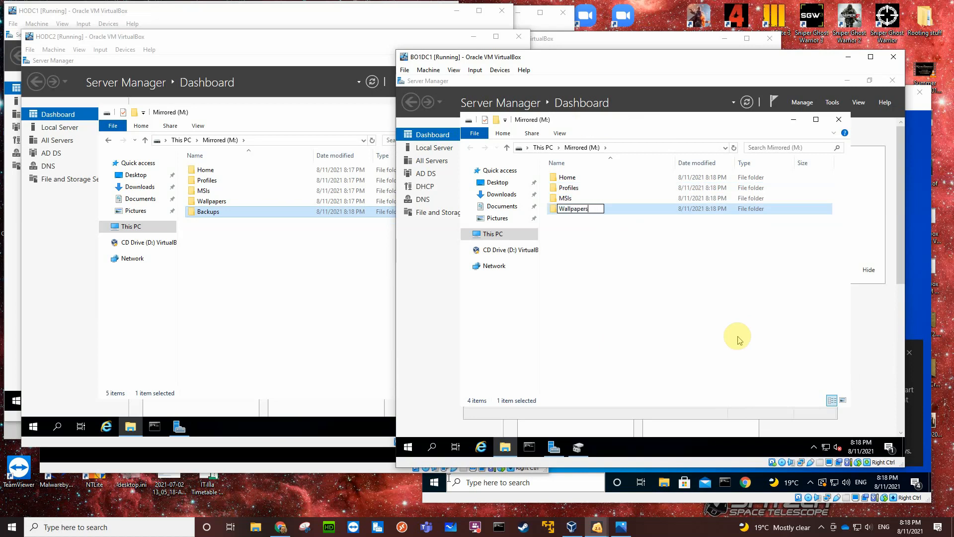
pyautogui.press('Return')
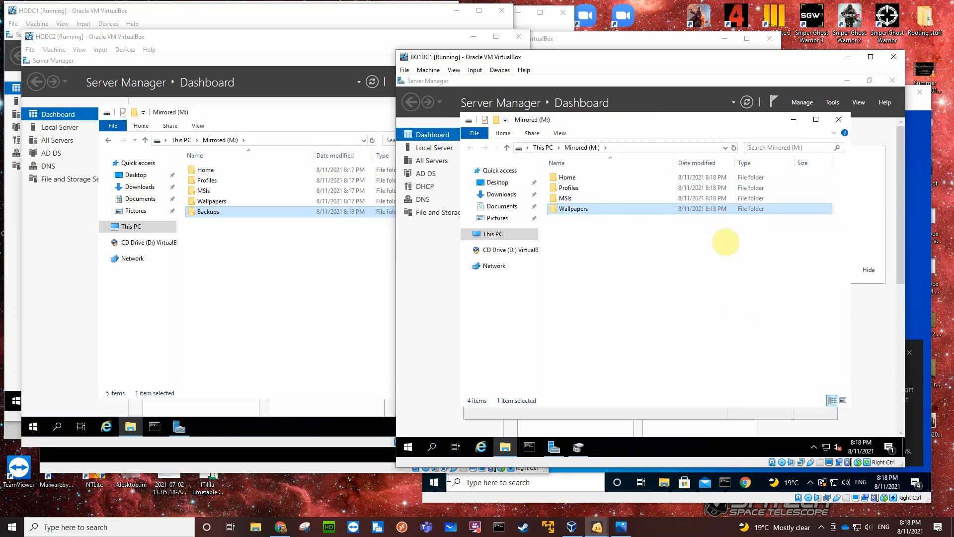
# Create a folder named Backups at the root of BO1DC1's Mirrored (M:) volume.
pyautogui.rightClick(607, 233)
pyautogui.moveTo(641, 352)
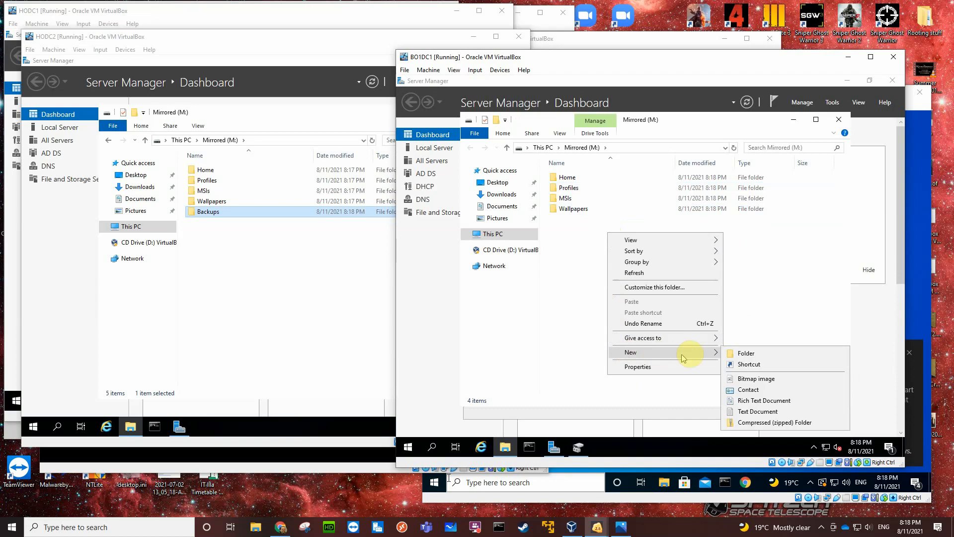
pyautogui.click(736, 352)
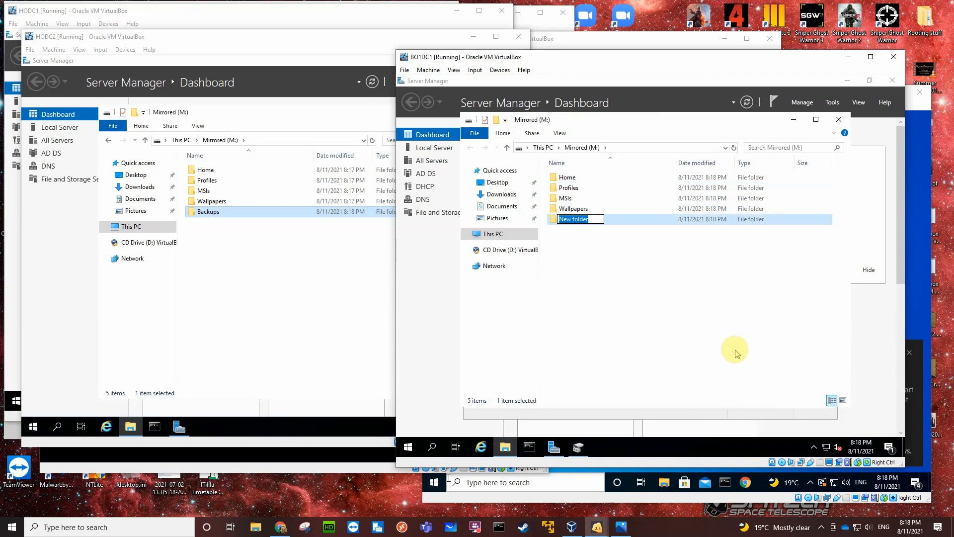
pyautogui.write('Backups')
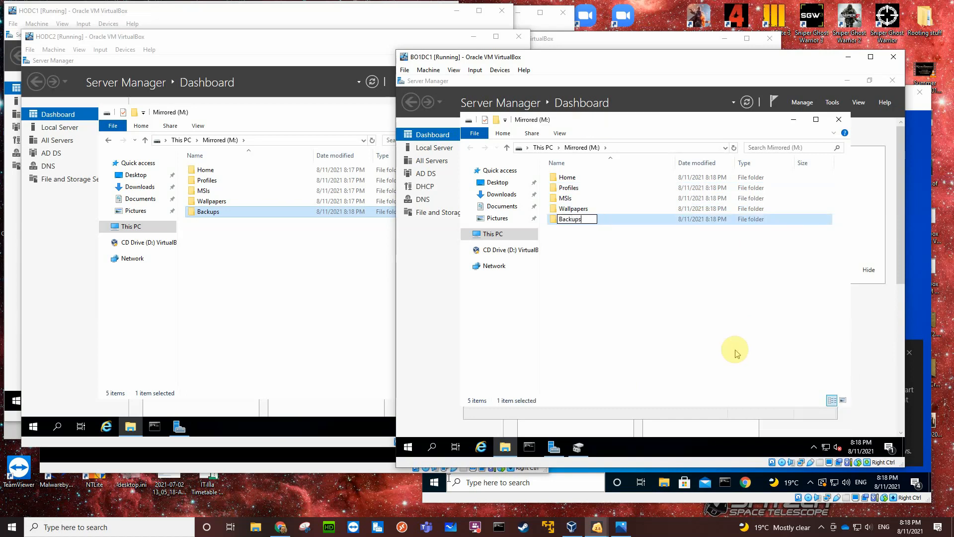
pyautogui.press('Return')
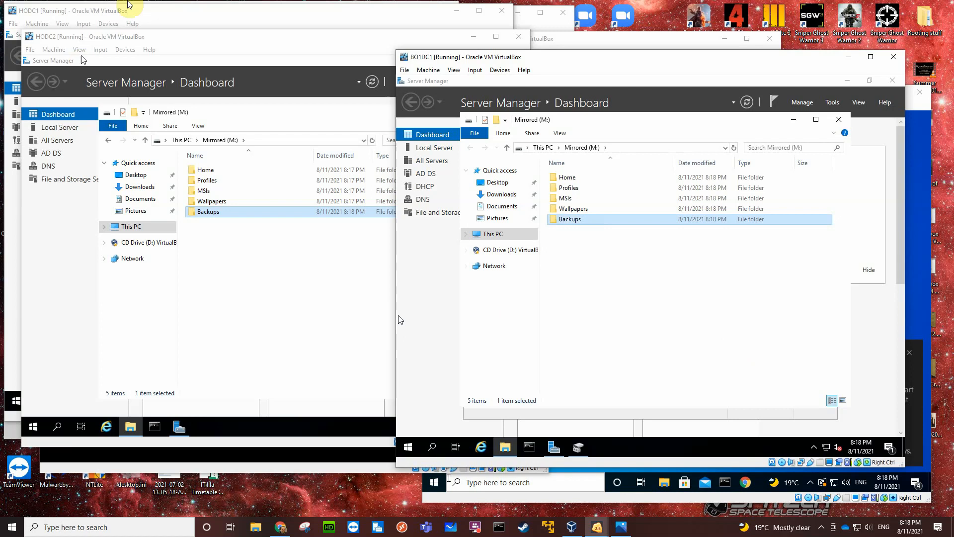
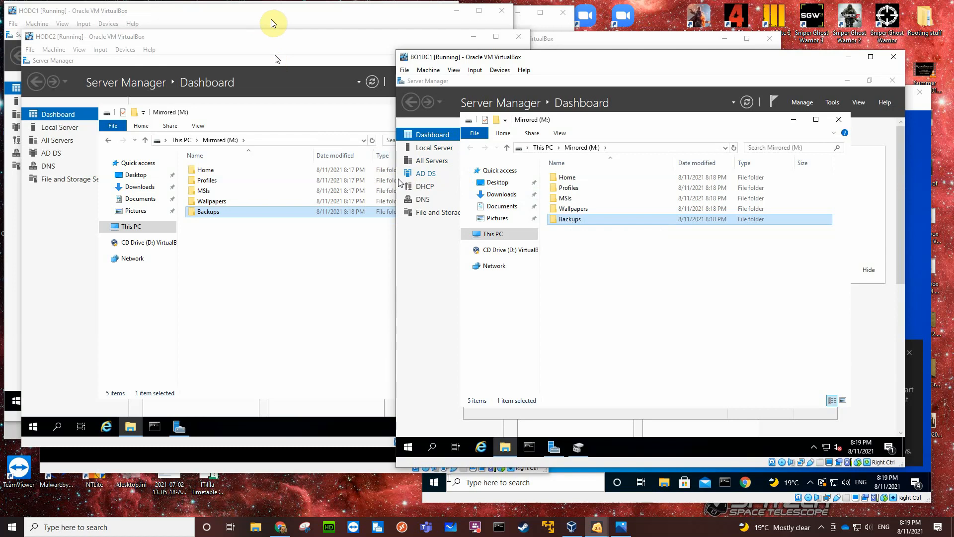
# Switch to HODC1 and enable advanced sharing of the RAID5 (R:) volume with the share name R.
pyautogui.click(206, 15)
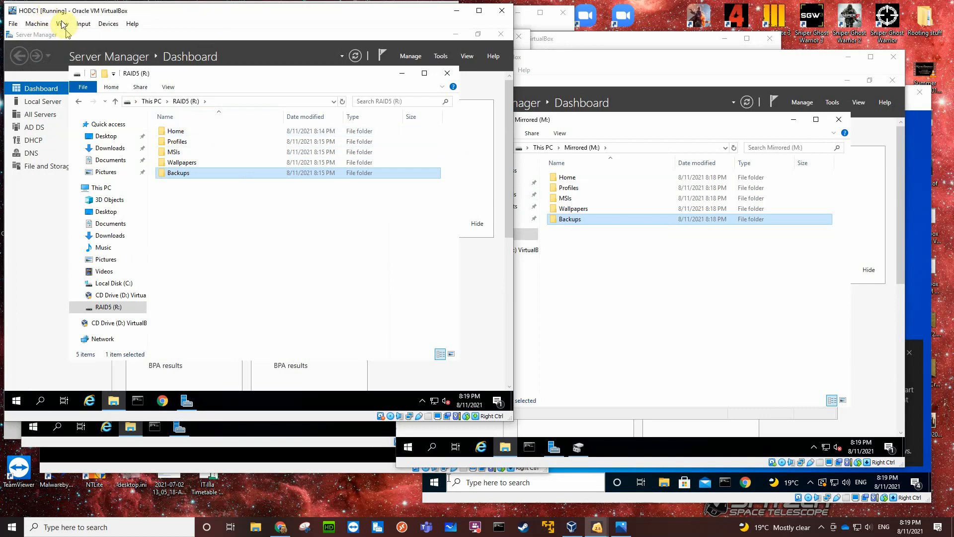
pyautogui.rightClick(182, 132)
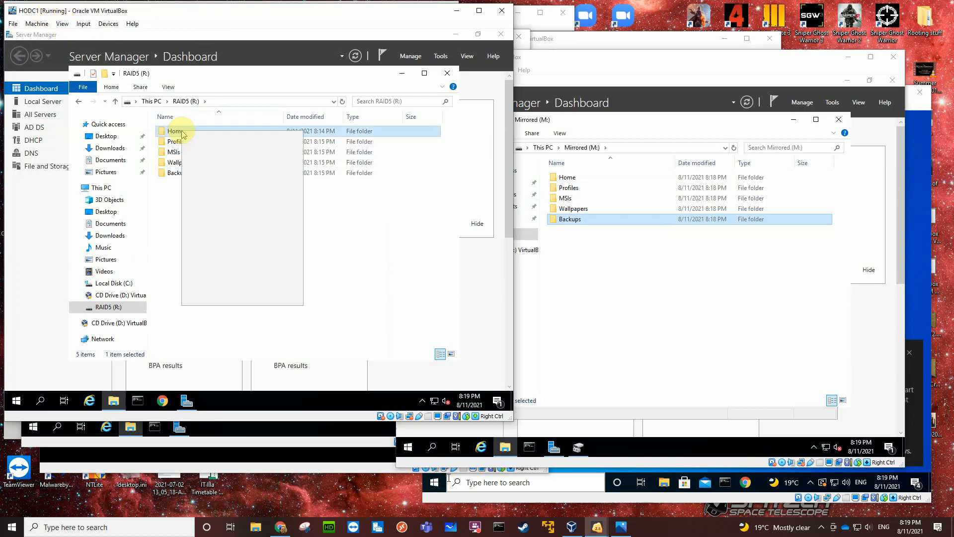
pyautogui.click(366, 252)
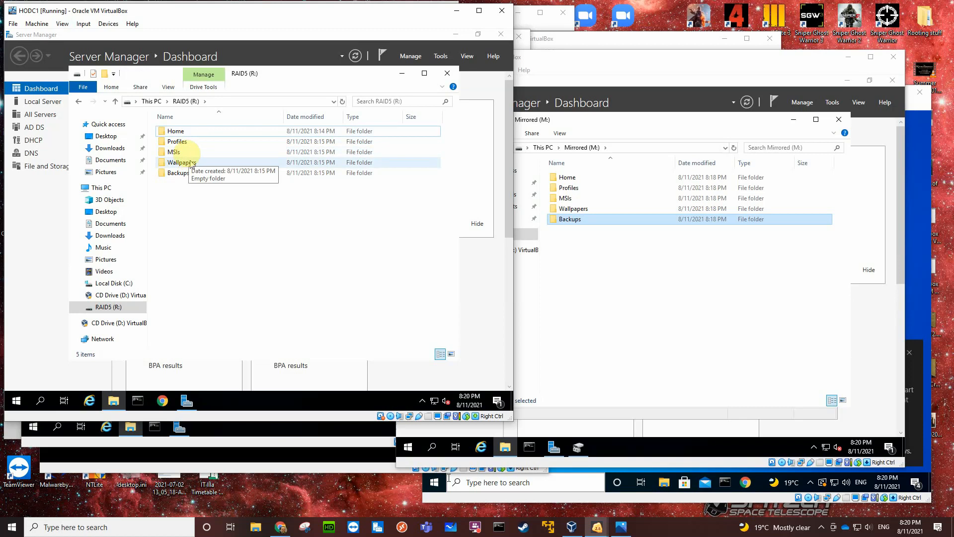
pyautogui.rightClick(198, 136)
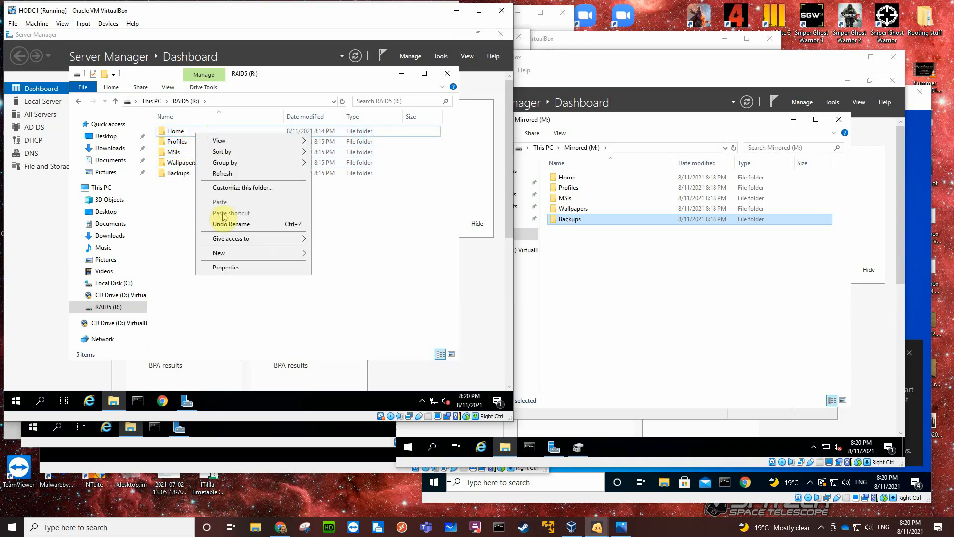
pyautogui.click(230, 267)
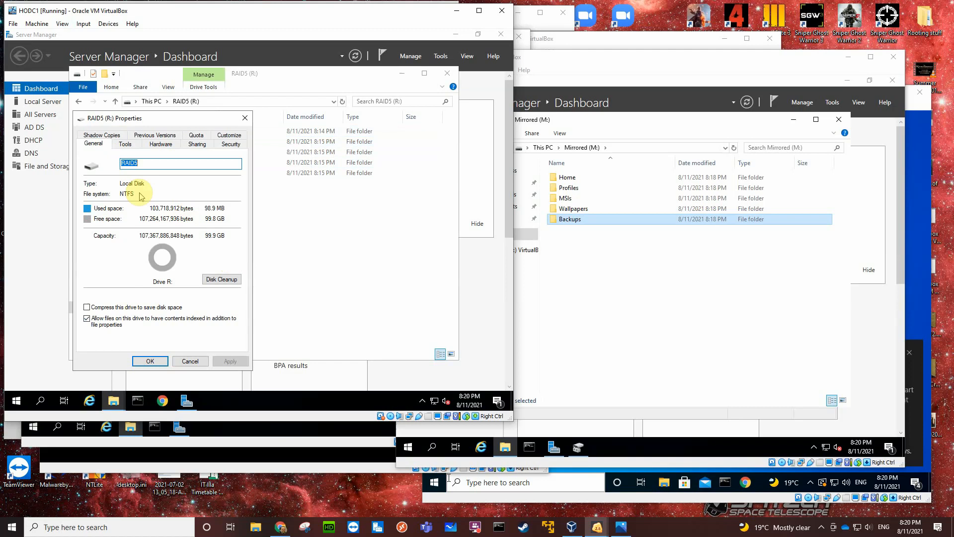
pyautogui.click(197, 144)
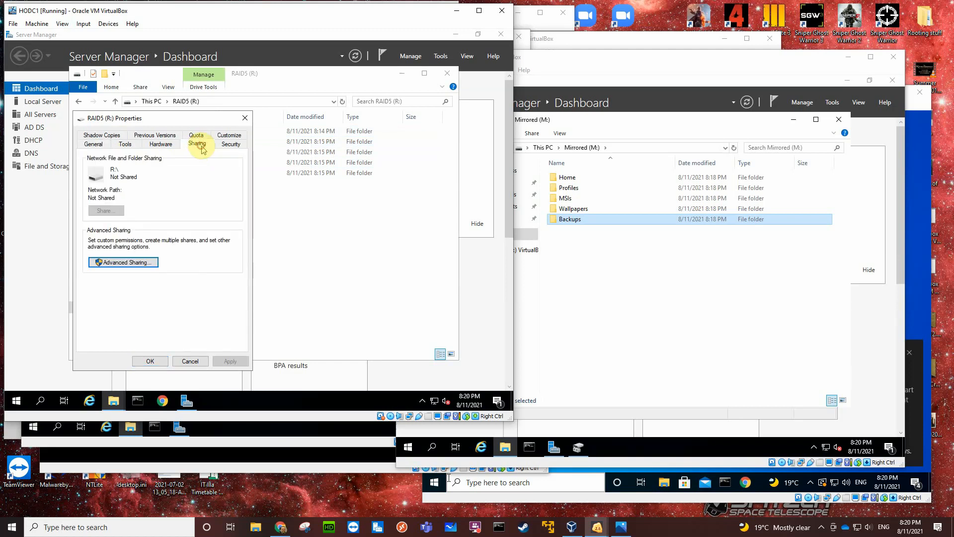
pyautogui.click(127, 262)
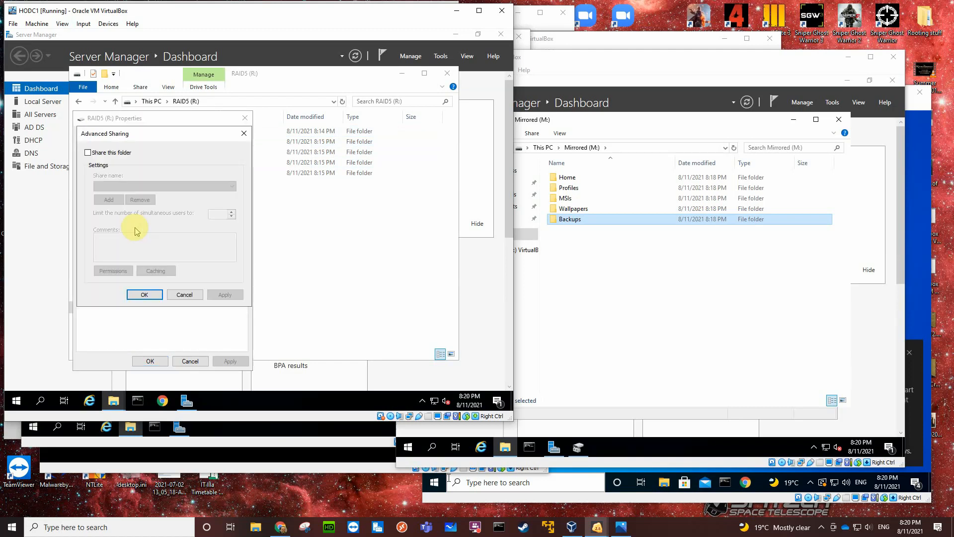
pyautogui.click(88, 153)
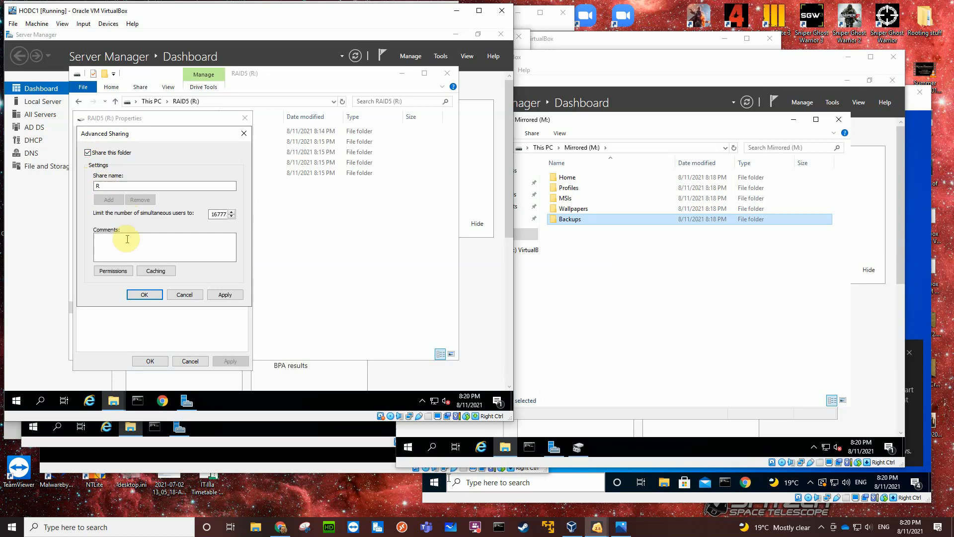
# Replace Everyone with the Administrators group in the share permissions for R, allowing Full Control.
pyautogui.click(114, 270)
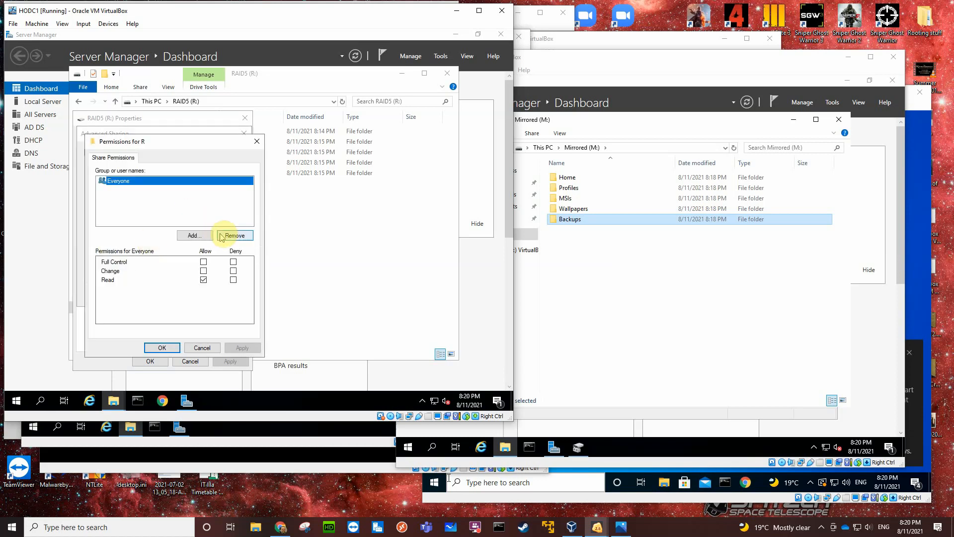
pyautogui.click(231, 235)
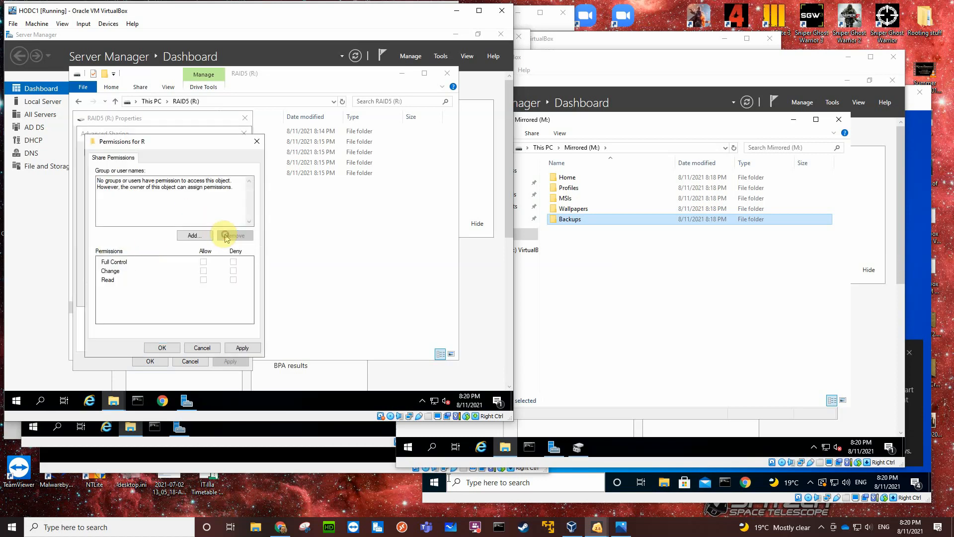
pyautogui.click(195, 235)
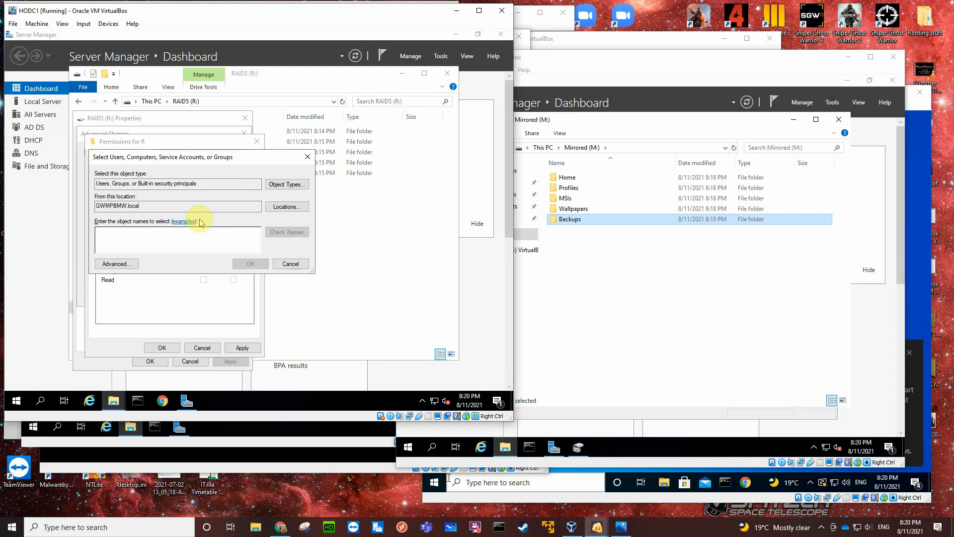
pyautogui.write('adm')
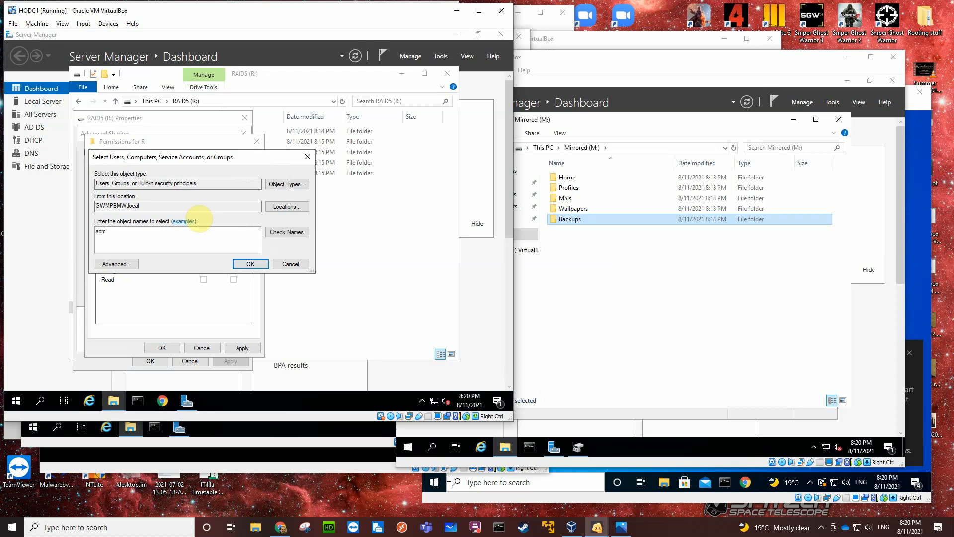
pyautogui.click(292, 233)
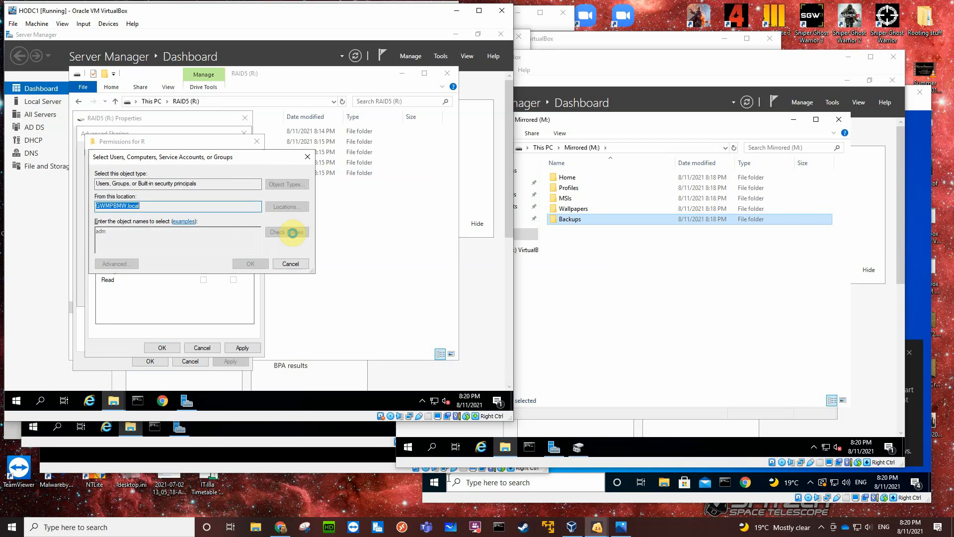
pyautogui.click(149, 244)
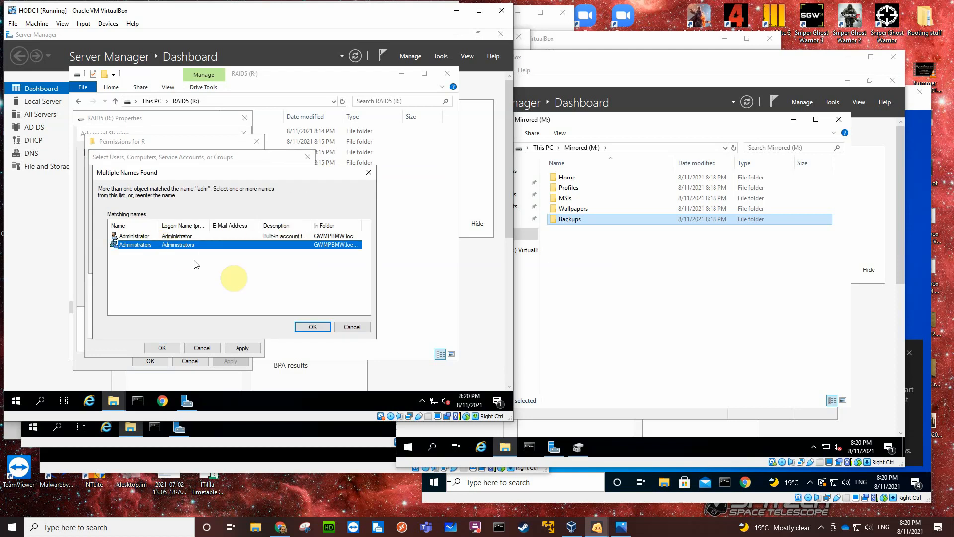
pyautogui.click(312, 327)
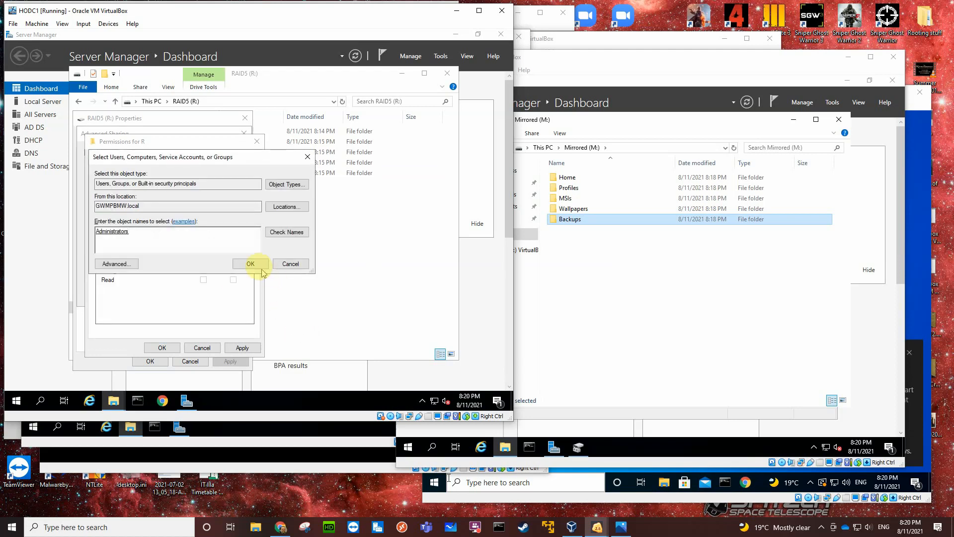
pyautogui.click(250, 263)
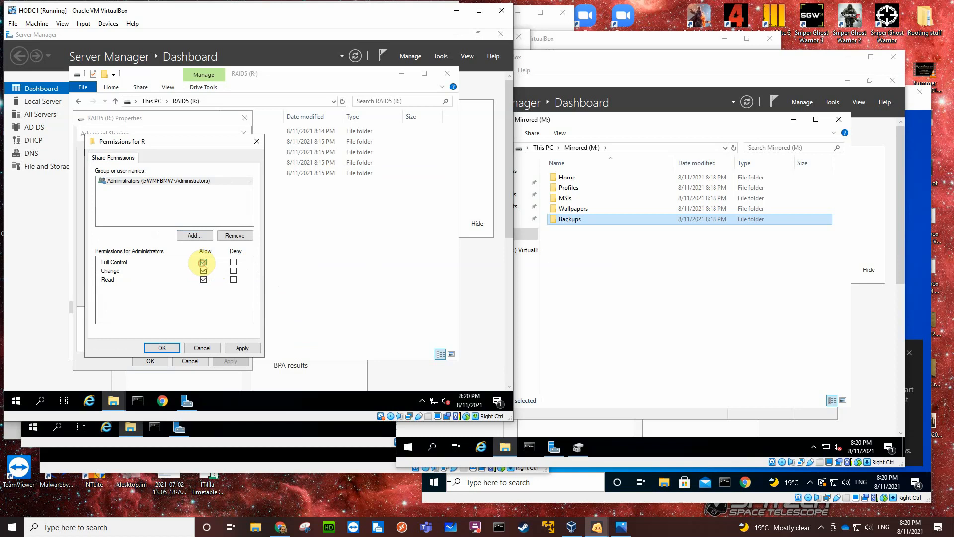
# Add Authenticated Users to the share permissions for R with Change and Read allowed, and apply the sharing settings.
pyautogui.click(195, 235)
pyautogui.write('a')
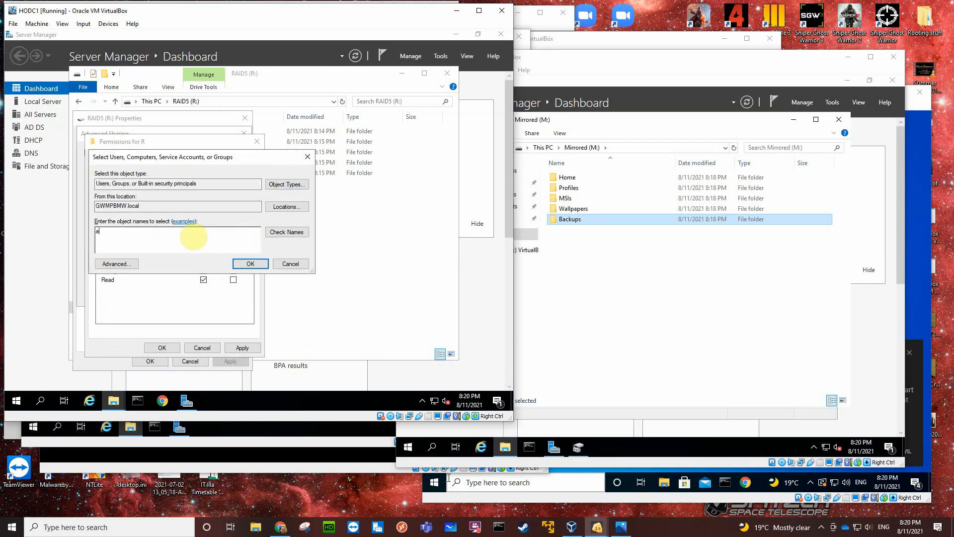
pyautogui.write('ut')
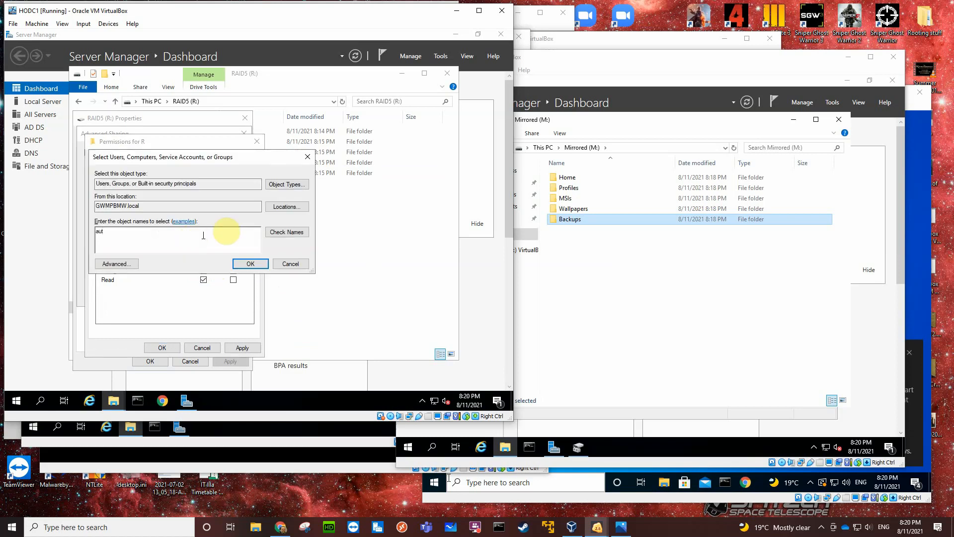
pyautogui.click(268, 233)
pyautogui.click(142, 237)
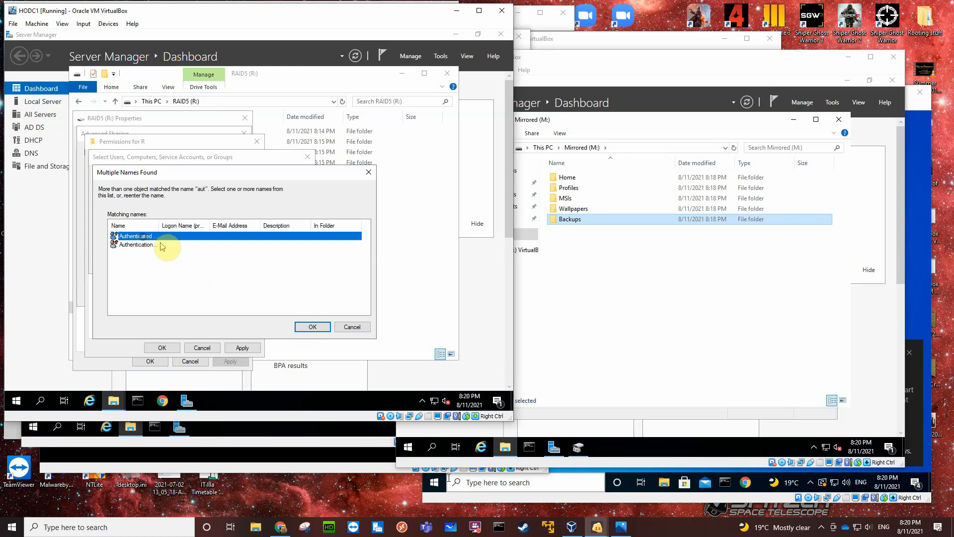
pyautogui.click(308, 326)
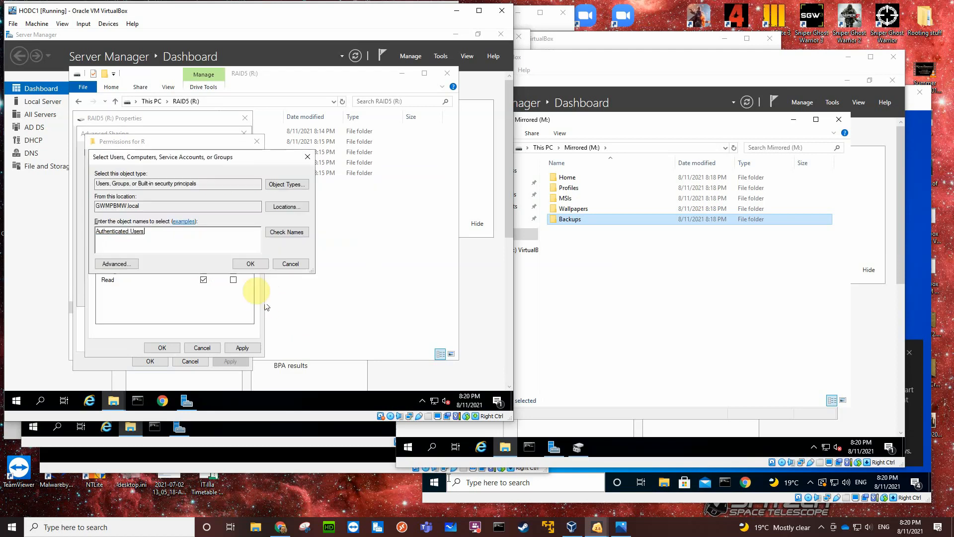
pyautogui.click(244, 263)
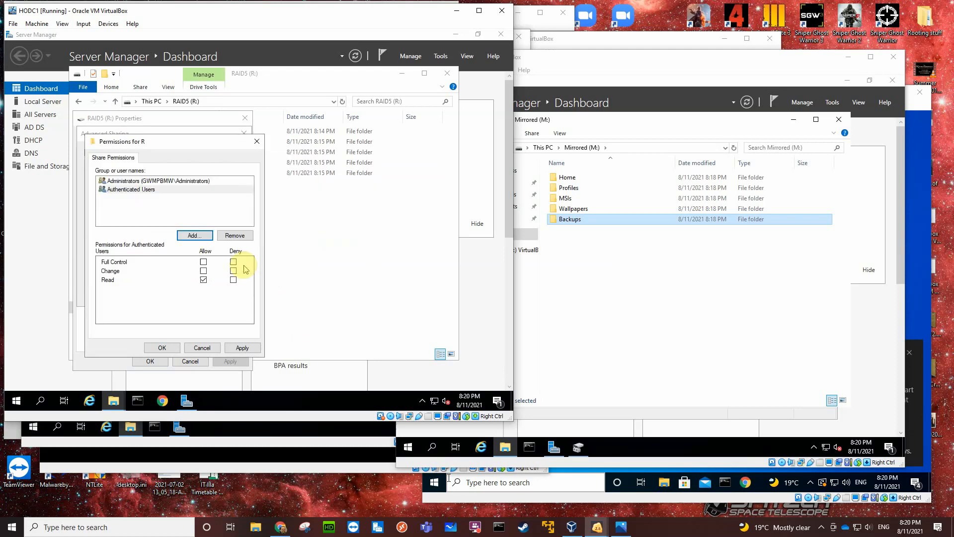
pyautogui.click(203, 270)
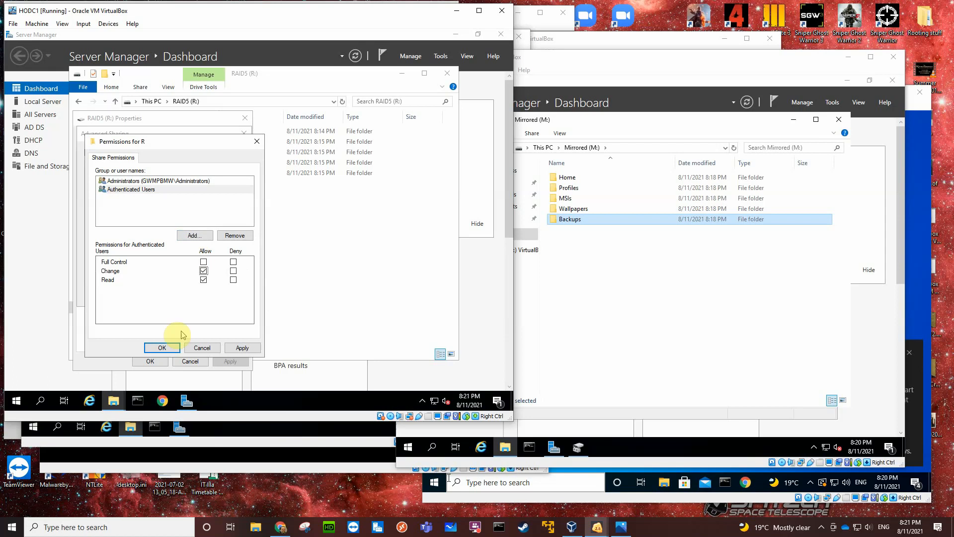
pyautogui.click(160, 347)
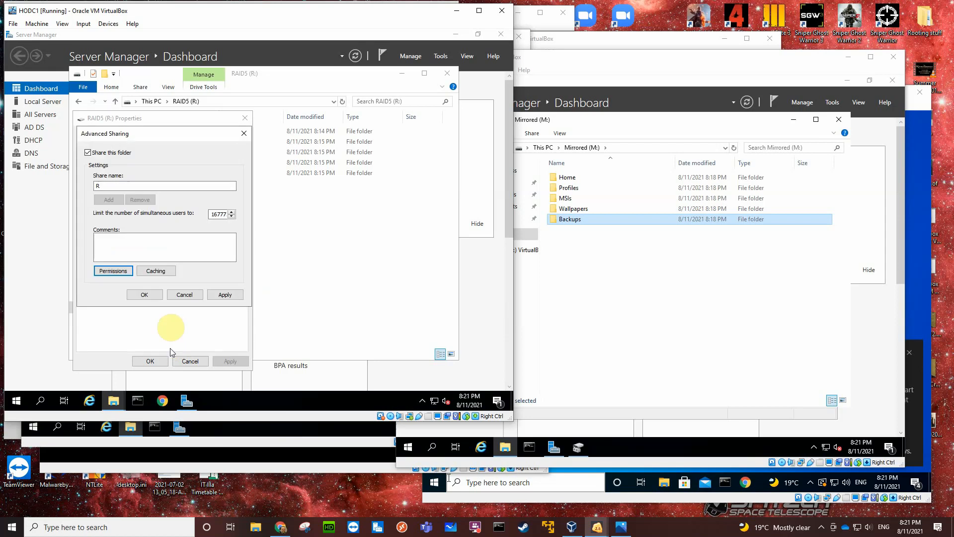
pyautogui.click(145, 295)
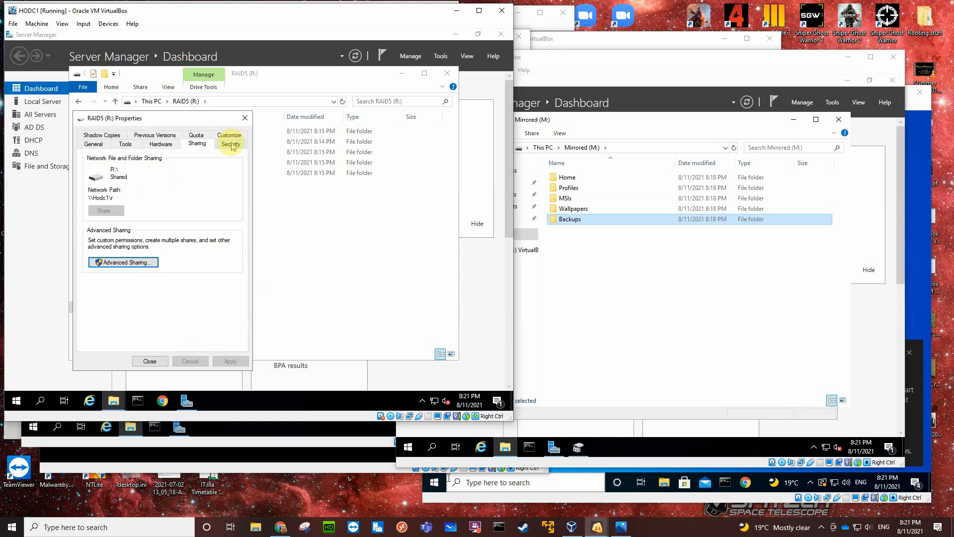
# Examine the permission entries and their inheritance in the advanced security settings of RAID5 (R:).
pyautogui.click(231, 145)
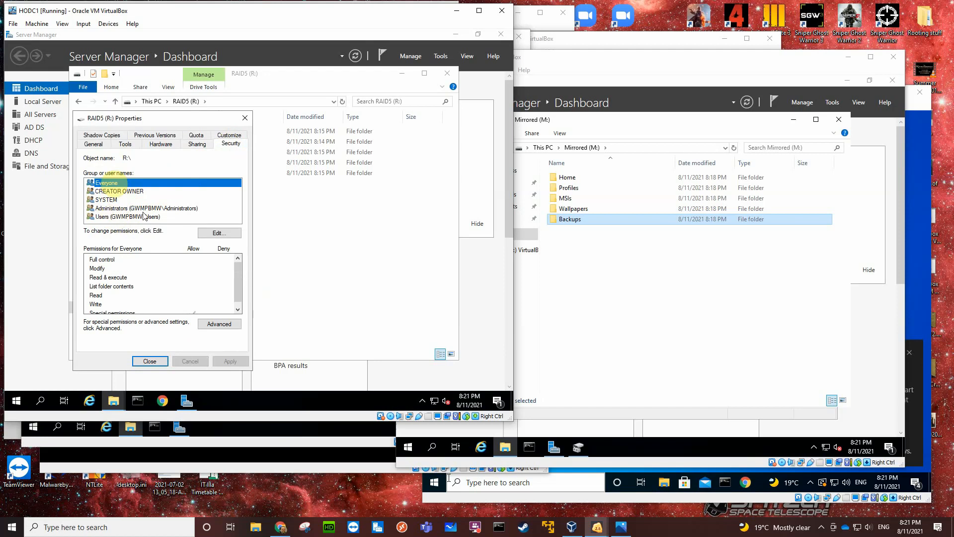
pyautogui.click(218, 324)
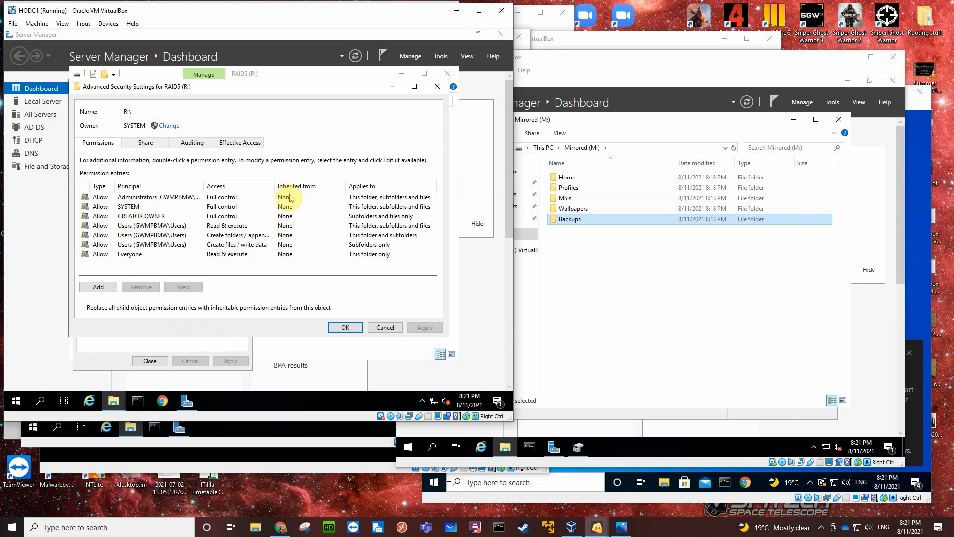
pyautogui.click(379, 329)
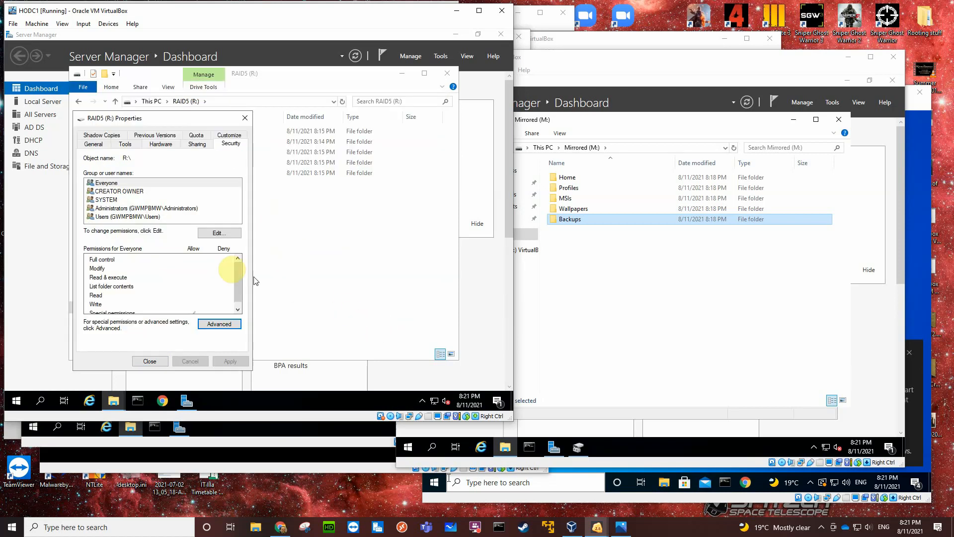
pyautogui.click(213, 325)
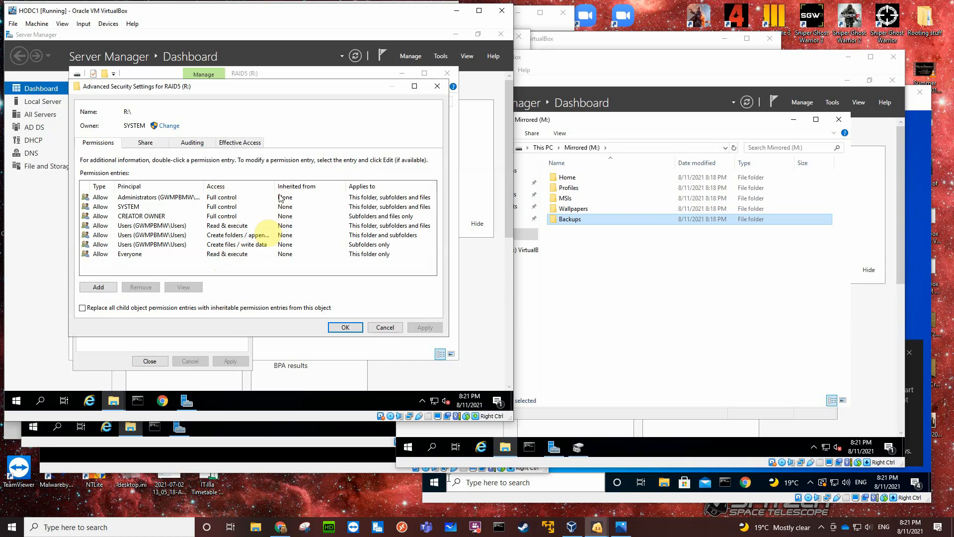
pyautogui.click(384, 327)
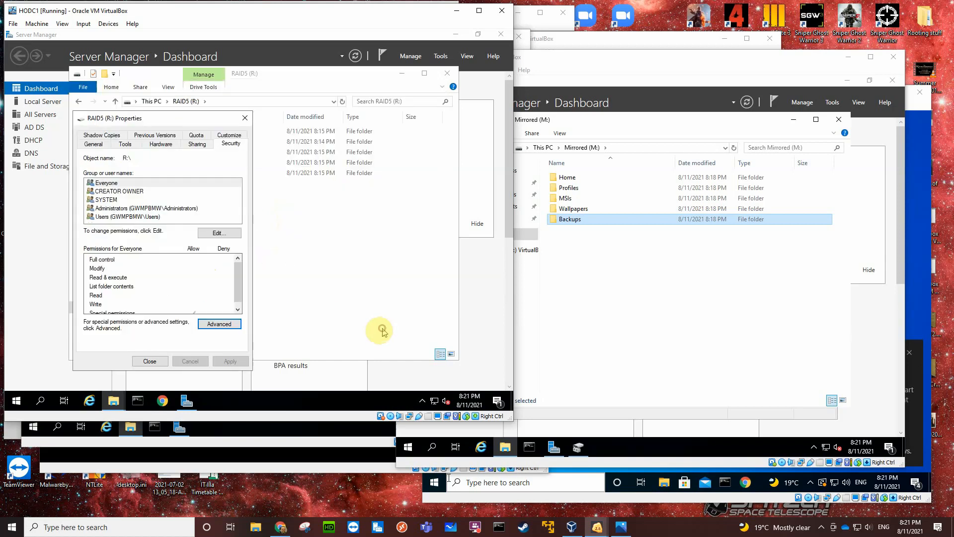
# Remove Everyone, CREATOR OWNER, SYSTEM and Users from the security permissions of RAID5 (R:), keeping only Administrators.
pyautogui.click(216, 232)
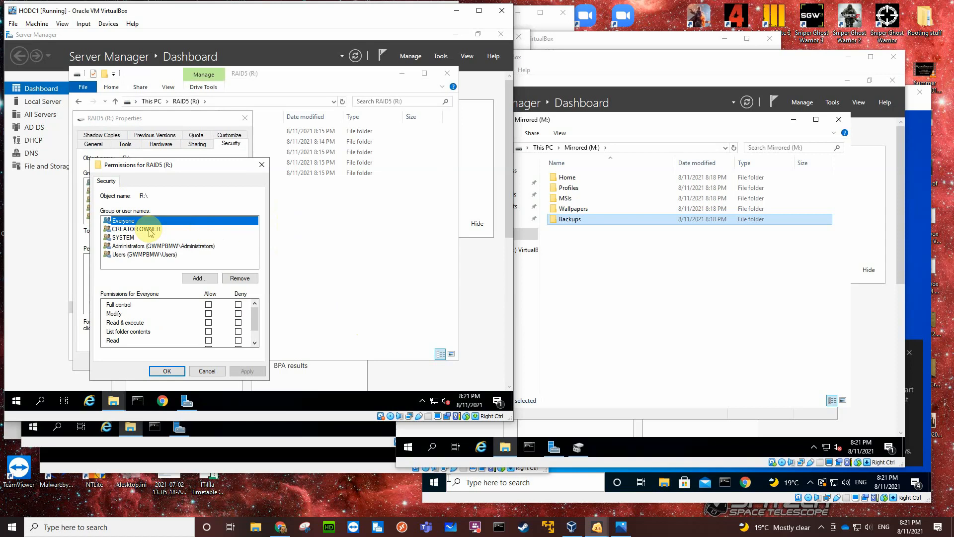
pyautogui.click(239, 278)
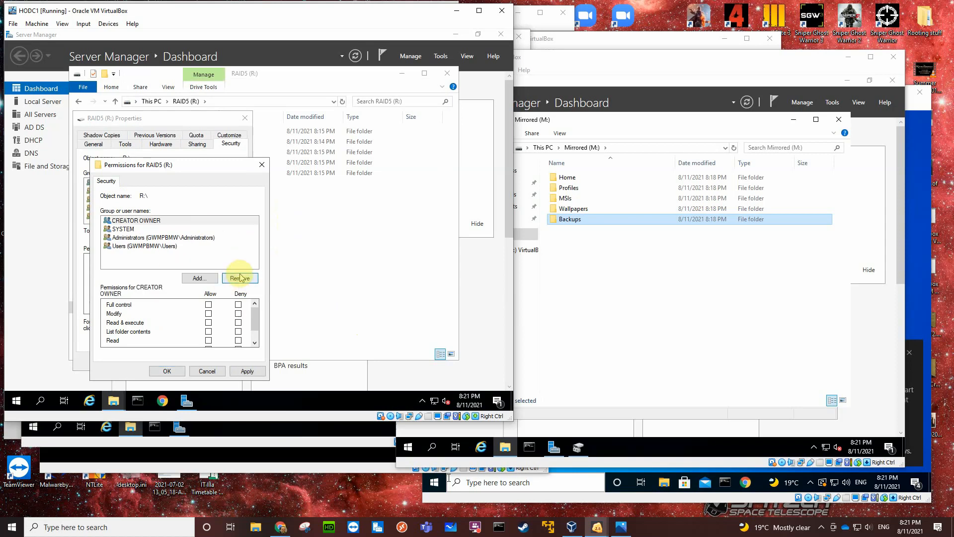
pyautogui.click(243, 280)
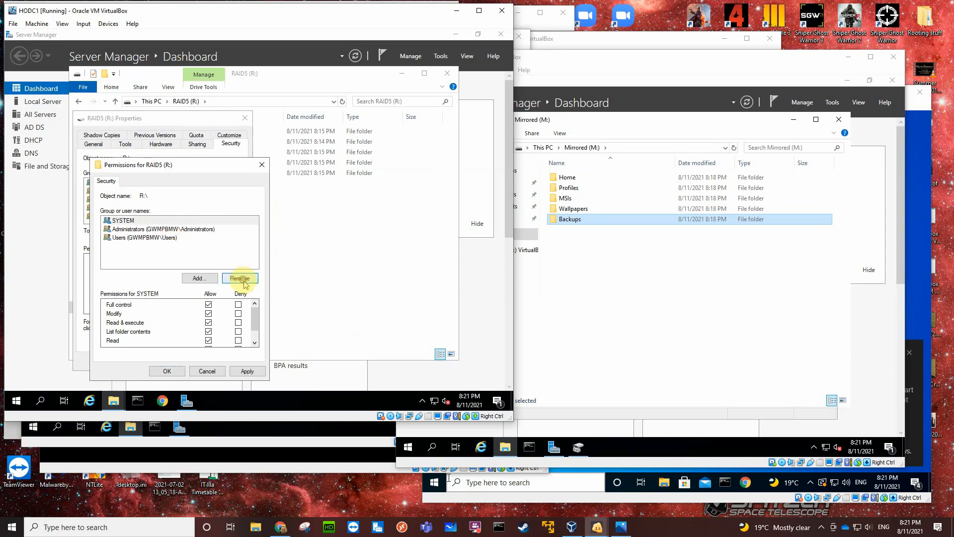
pyautogui.click(244, 281)
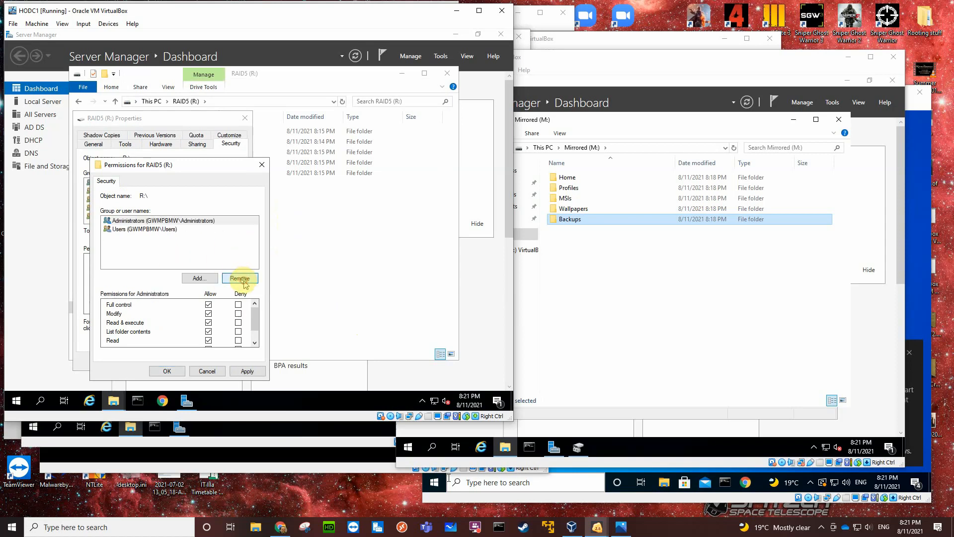
pyautogui.click(165, 229)
pyautogui.click(239, 277)
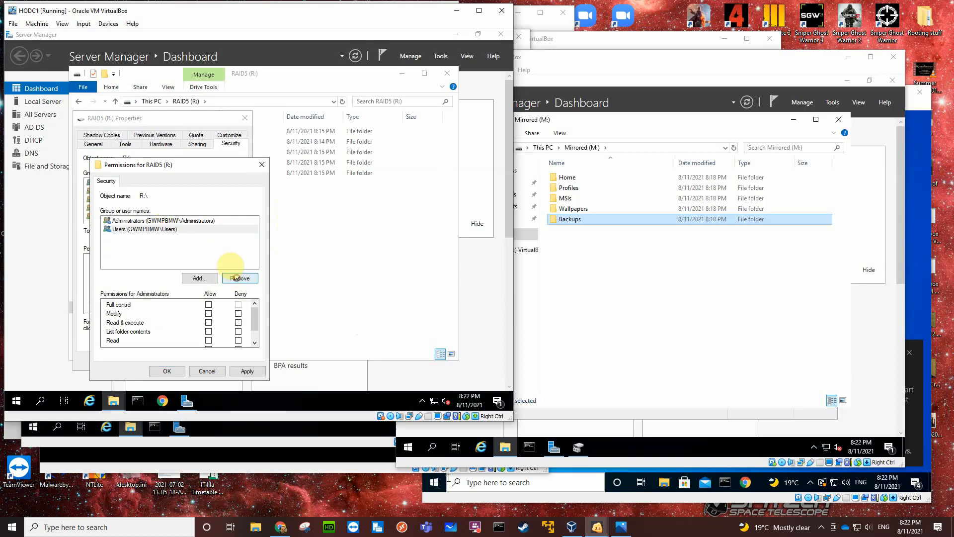
pyautogui.click(179, 223)
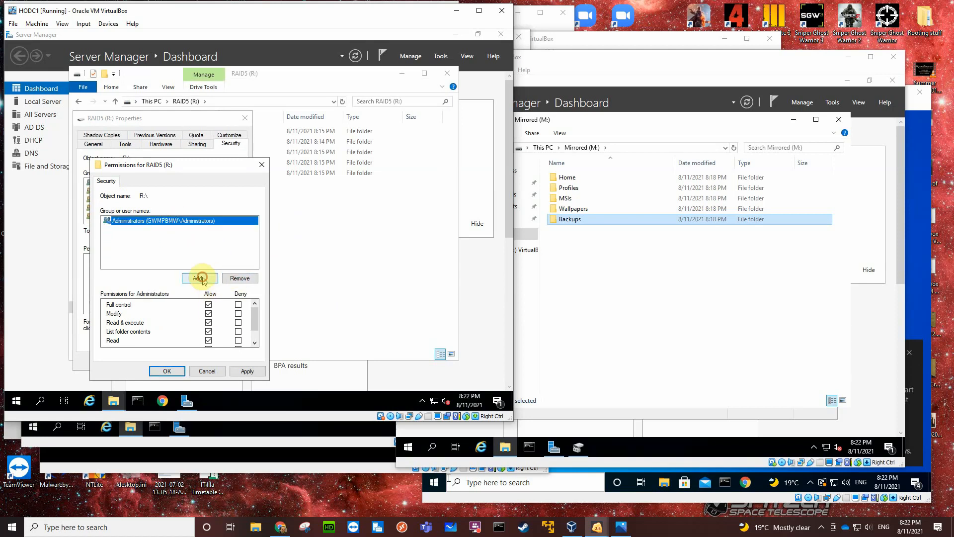
# Add Authenticated Users to the security permissions of RAID5 (R:) and allow Modify.
pyautogui.click(199, 278)
pyautogui.write('aut')
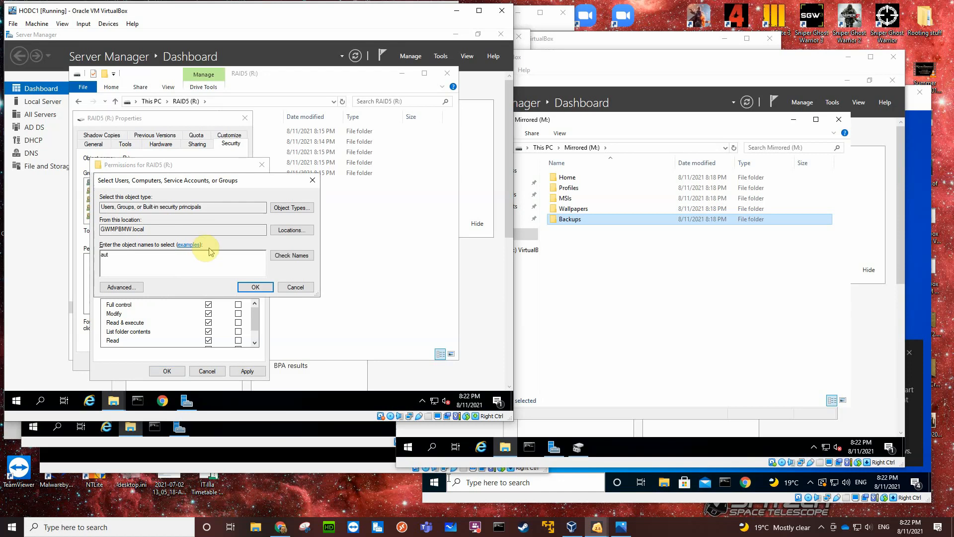
pyautogui.click(284, 254)
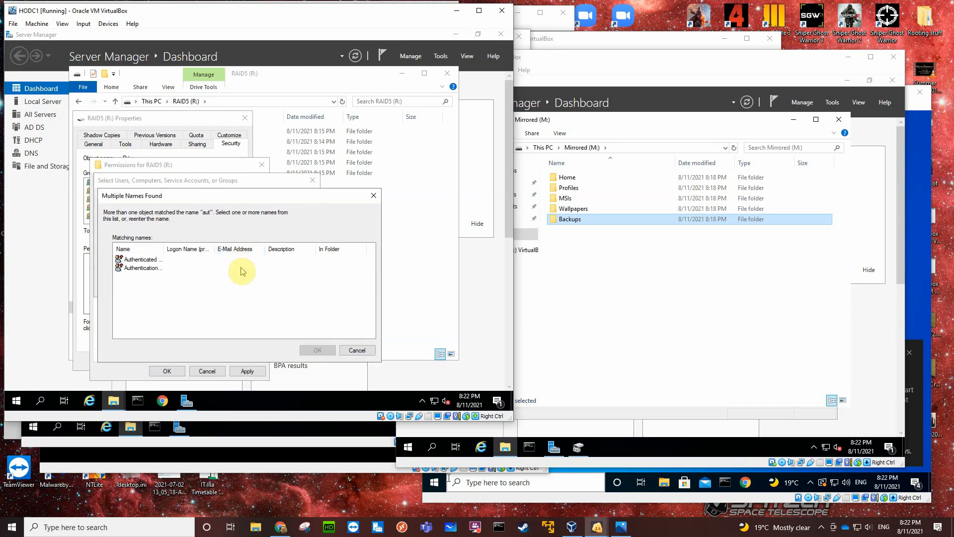
pyautogui.click(144, 259)
pyautogui.click(317, 350)
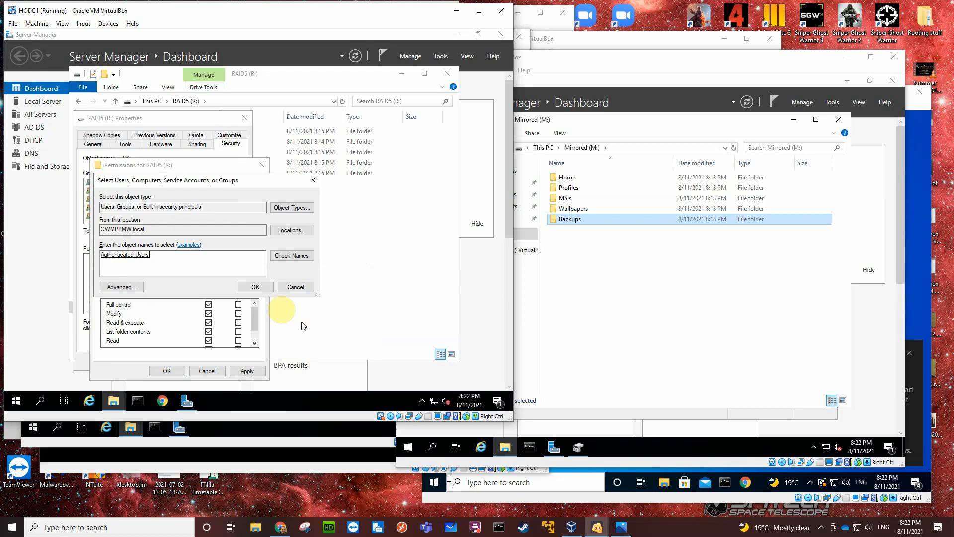
pyautogui.click(253, 290)
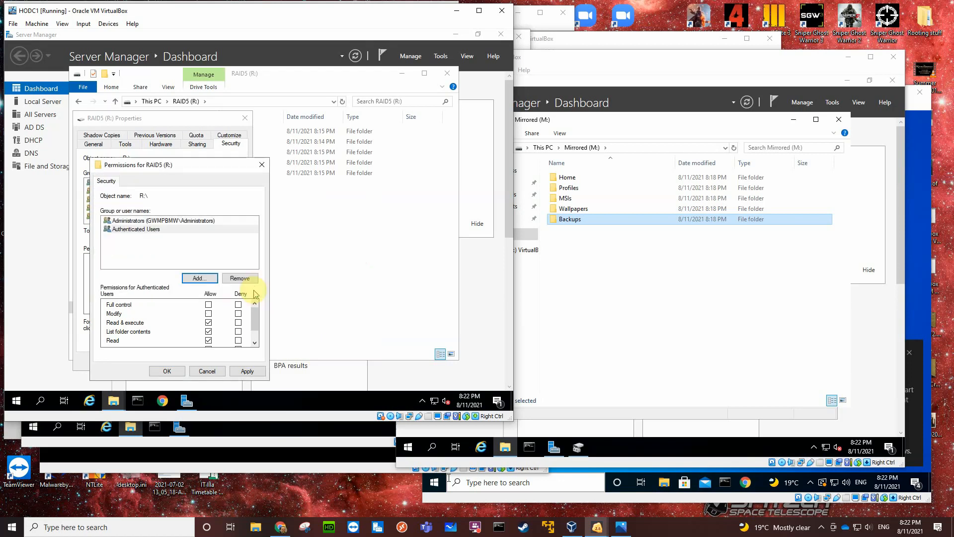
pyautogui.click(208, 314)
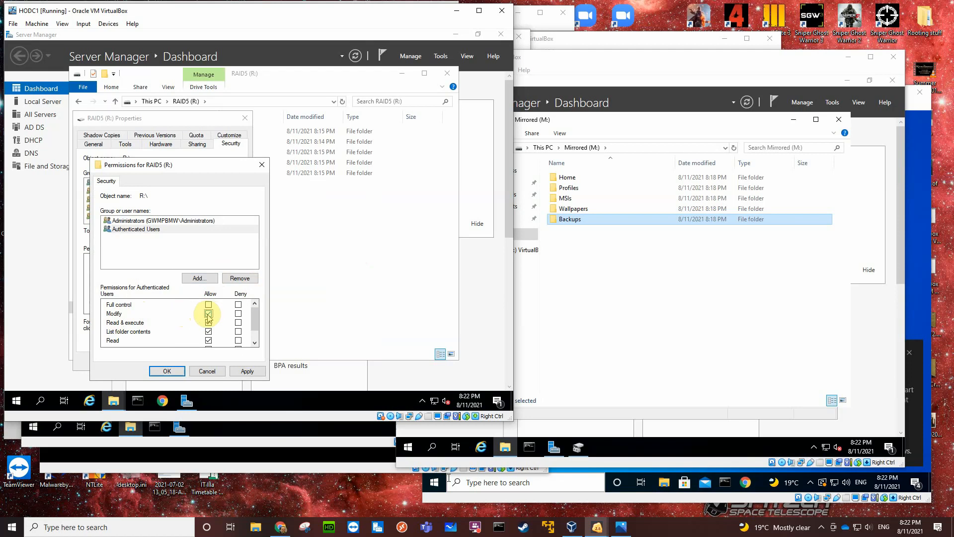
pyautogui.click(146, 222)
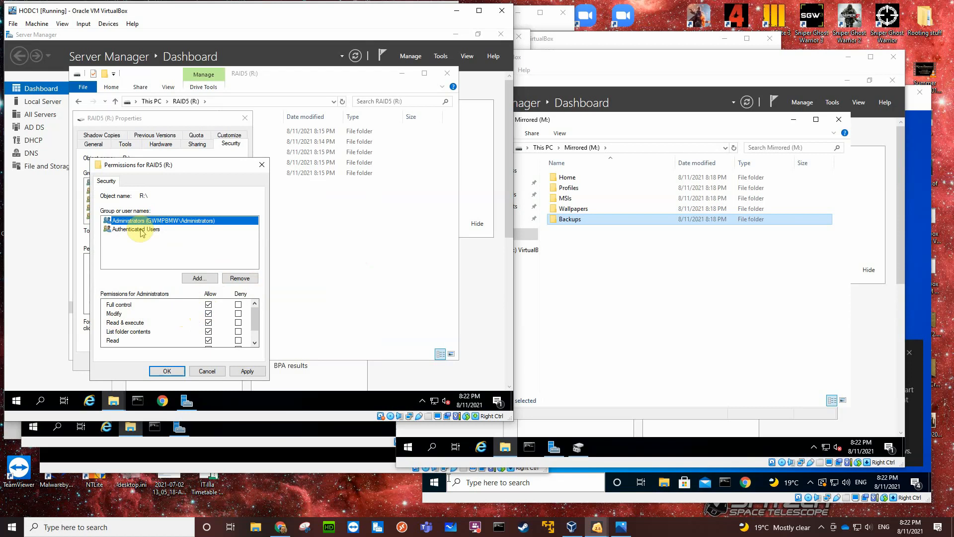
pyautogui.click(142, 230)
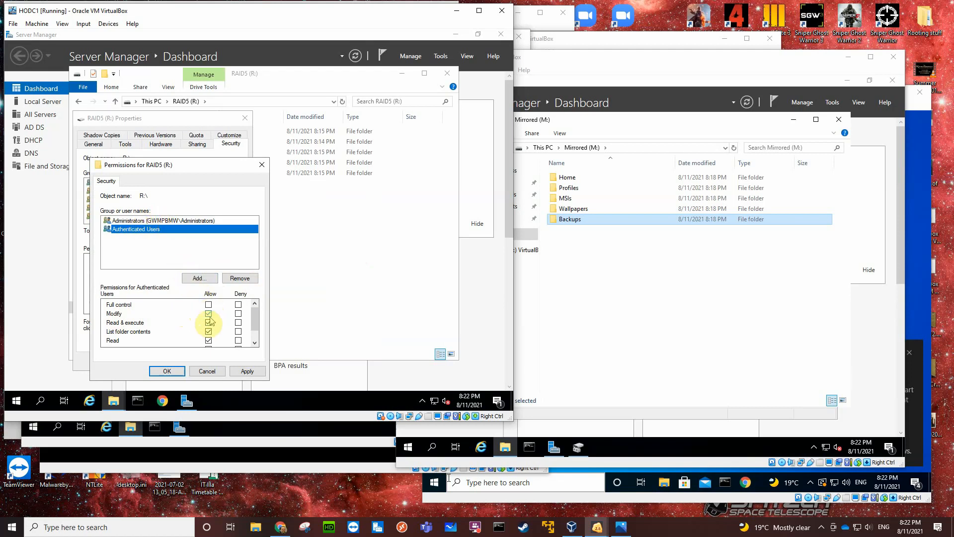
# Remove the Administrators group from the security permissions of RAID5 (R:) and add it back with Full control allowed.
pyautogui.click(158, 221)
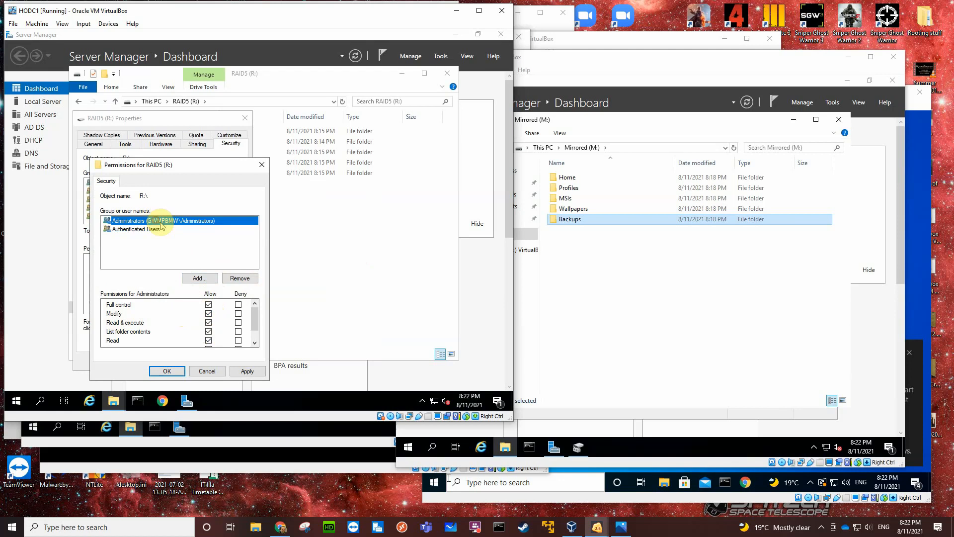
pyautogui.click(238, 278)
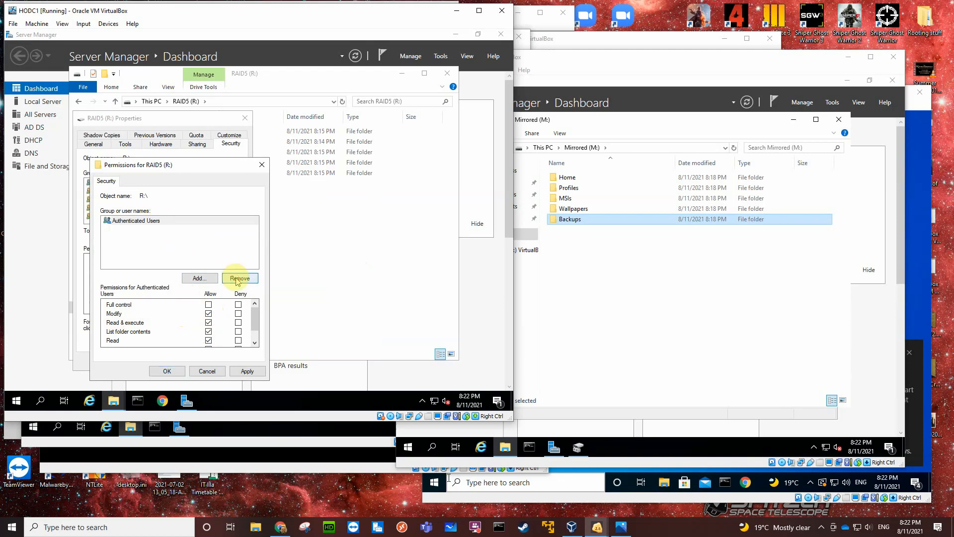
pyautogui.click(199, 277)
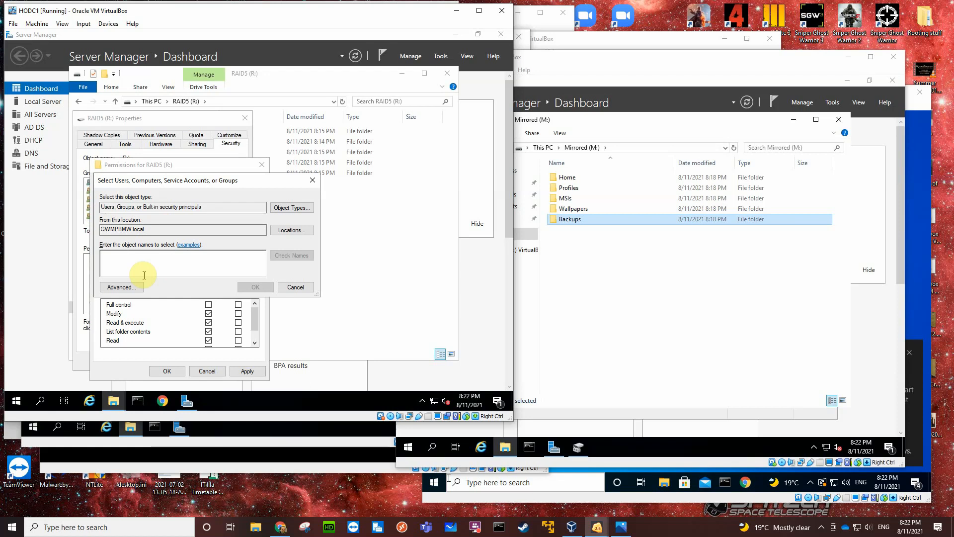
pyautogui.write('adm')
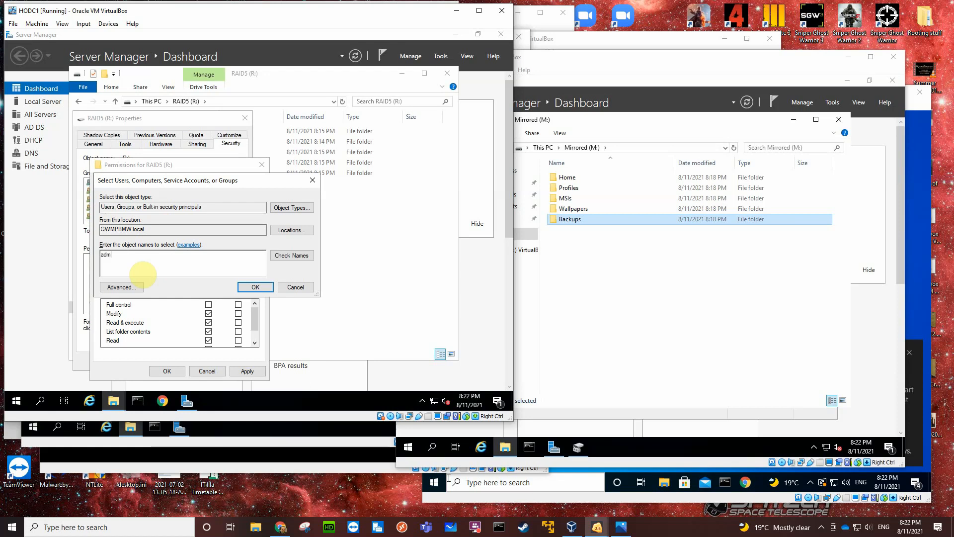
pyautogui.click(277, 256)
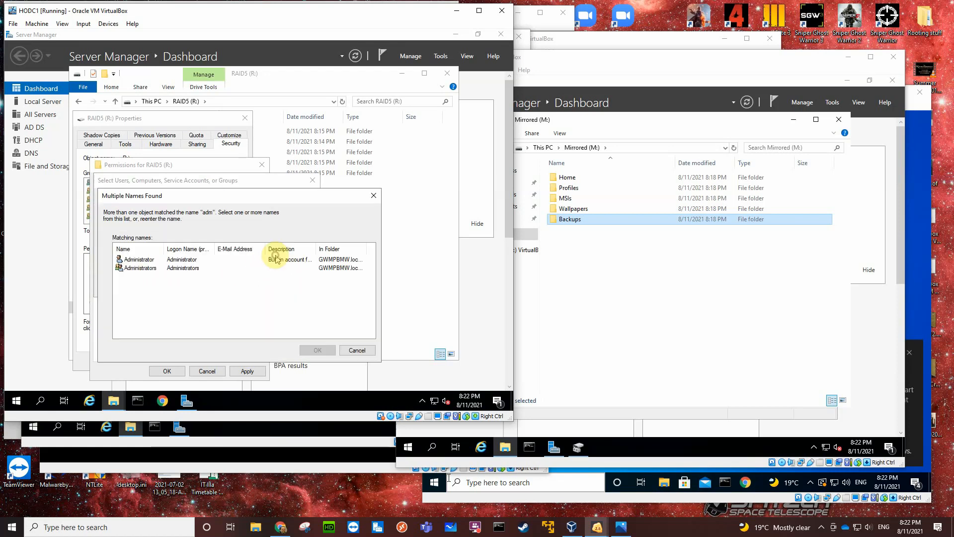
pyautogui.click(140, 268)
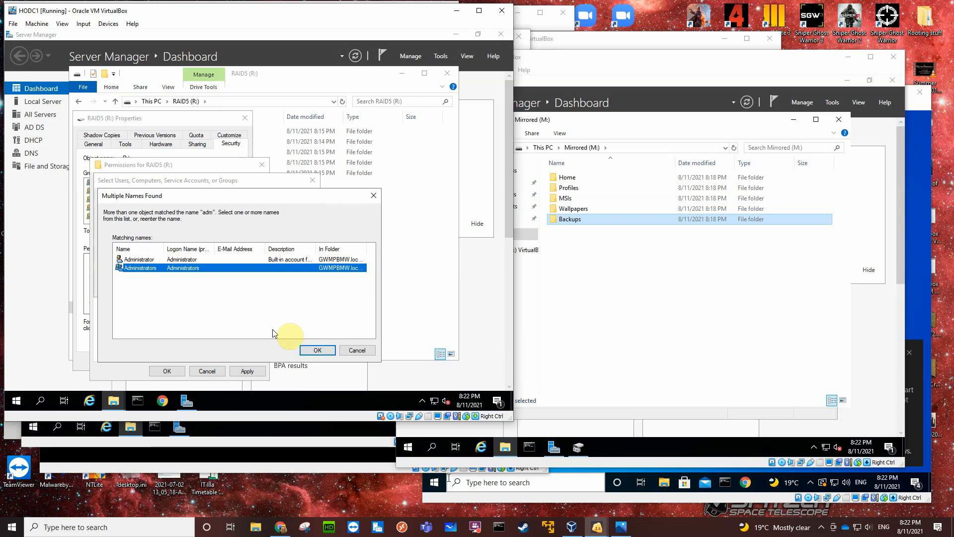
pyautogui.click(310, 350)
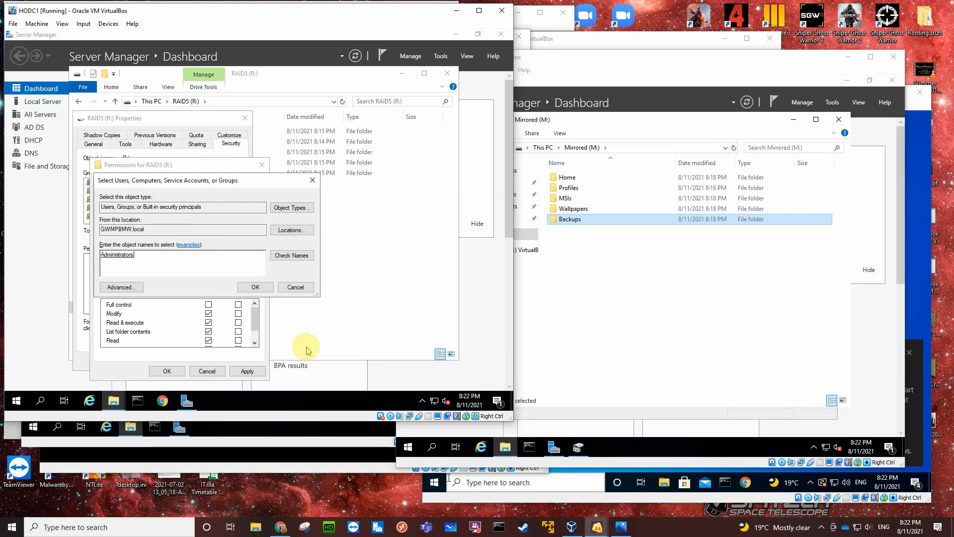
pyautogui.click(255, 287)
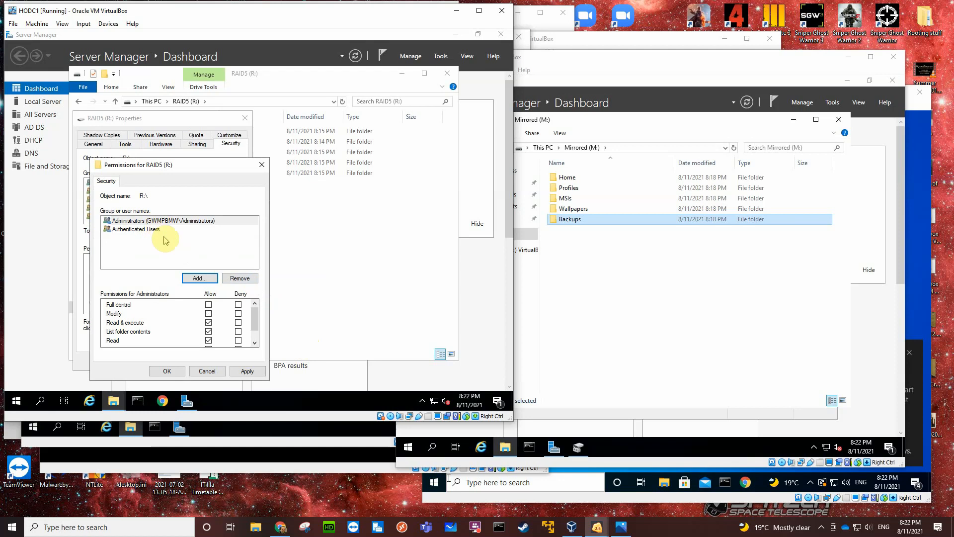
pyautogui.click(208, 304)
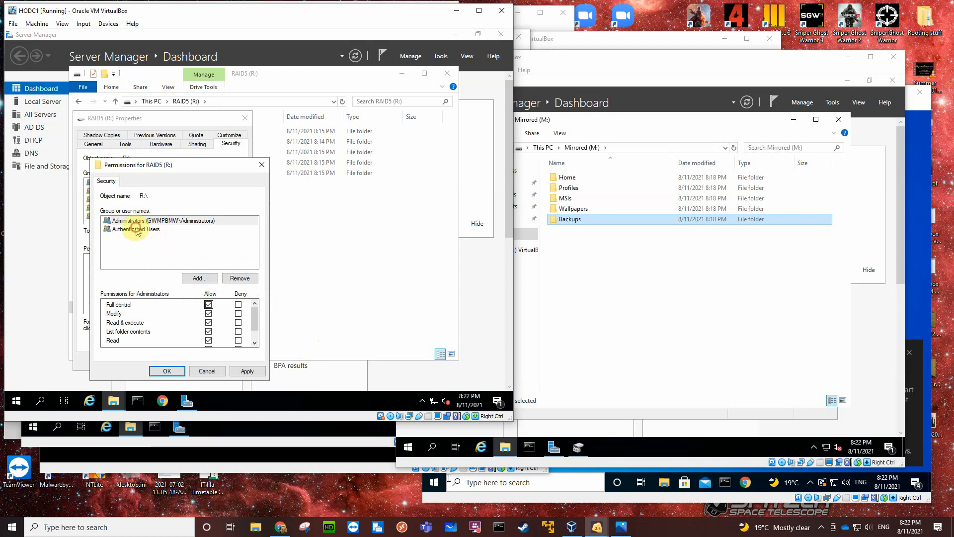
# Check the Authenticated Users entry, save the security permissions of RAID5 (R:) and close the drive's properties.
pyautogui.click(137, 229)
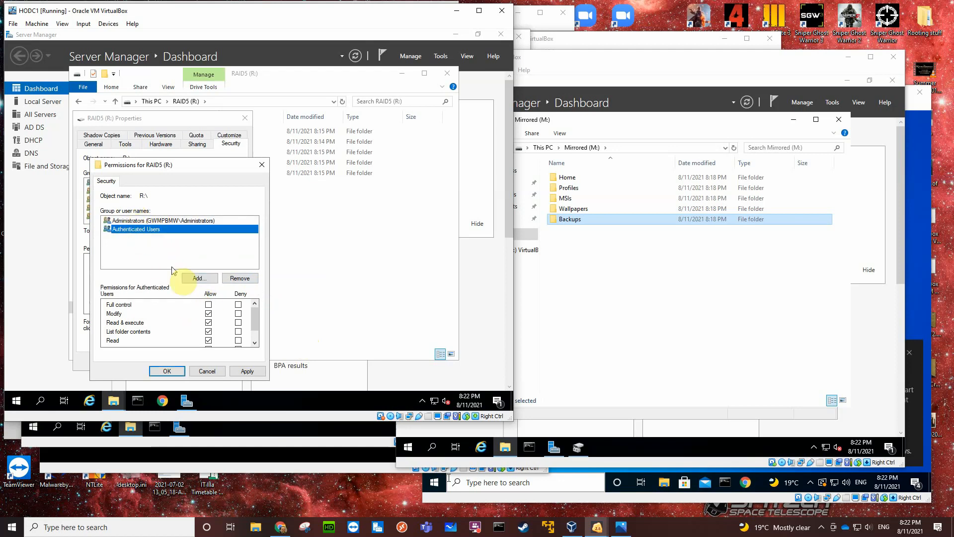
pyautogui.click(171, 373)
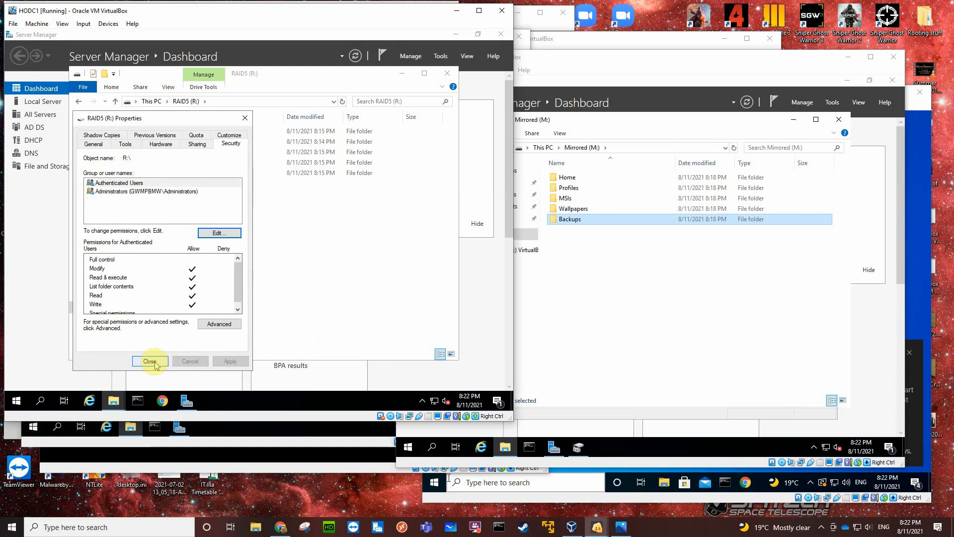
pyautogui.click(155, 364)
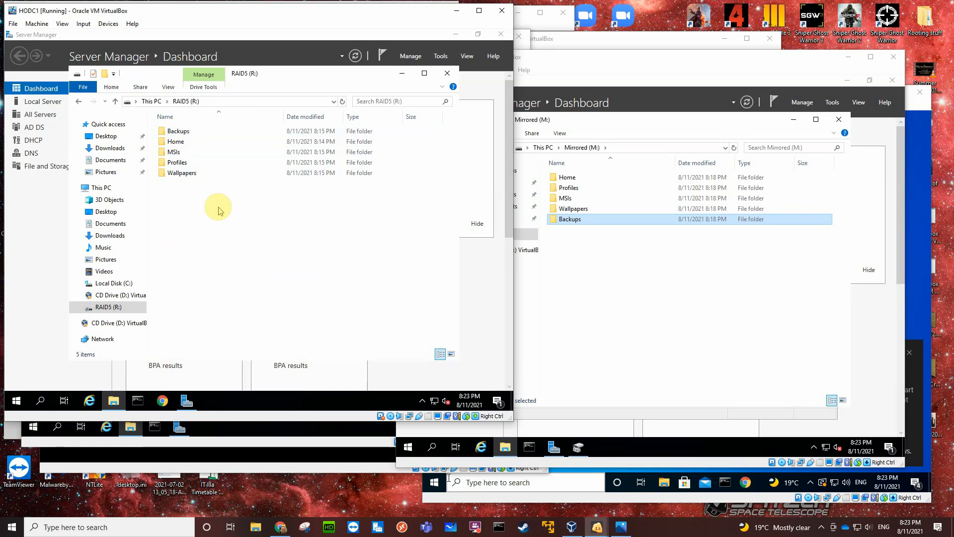
# Check the sharing status of the Backups and Home folders on RAID5 (R:) without changing anything.
pyautogui.rightClick(184, 132)
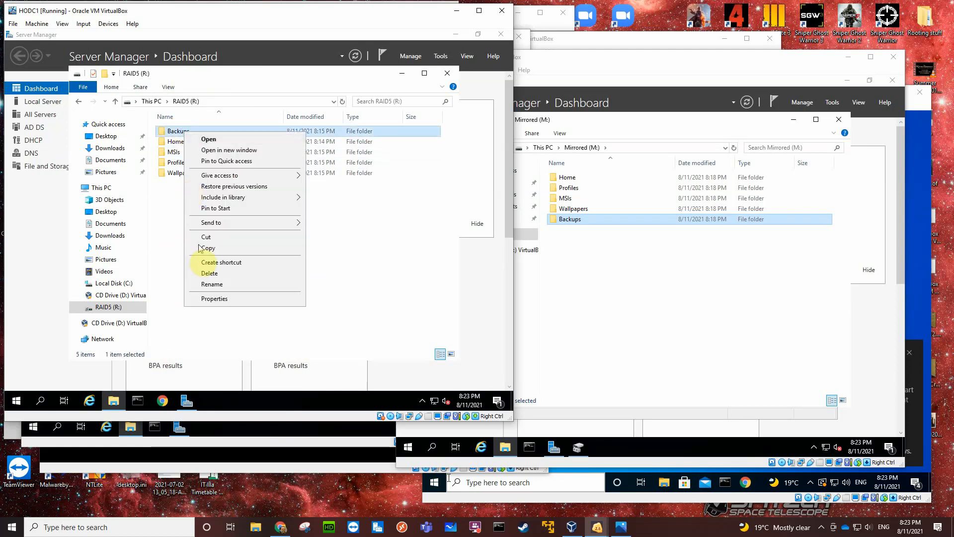
pyautogui.click(214, 298)
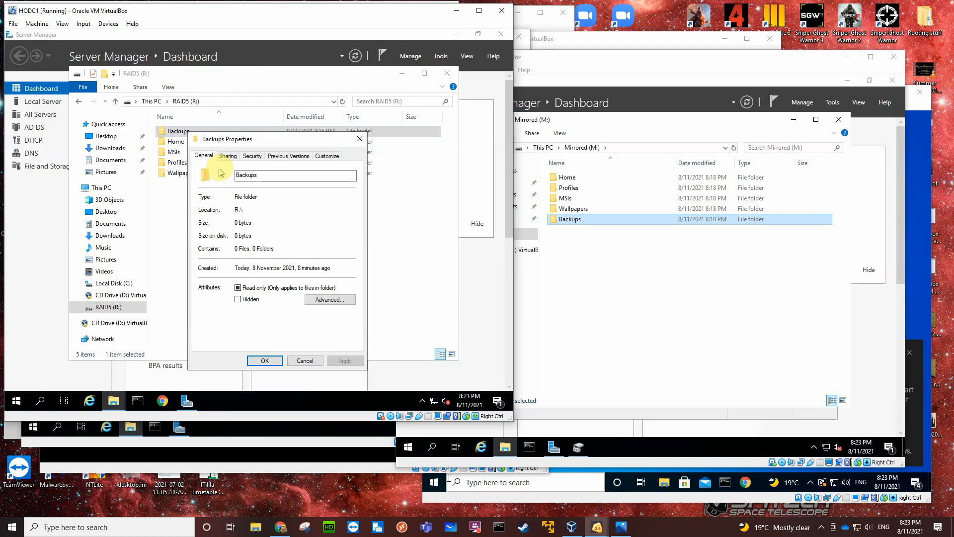
pyautogui.click(228, 156)
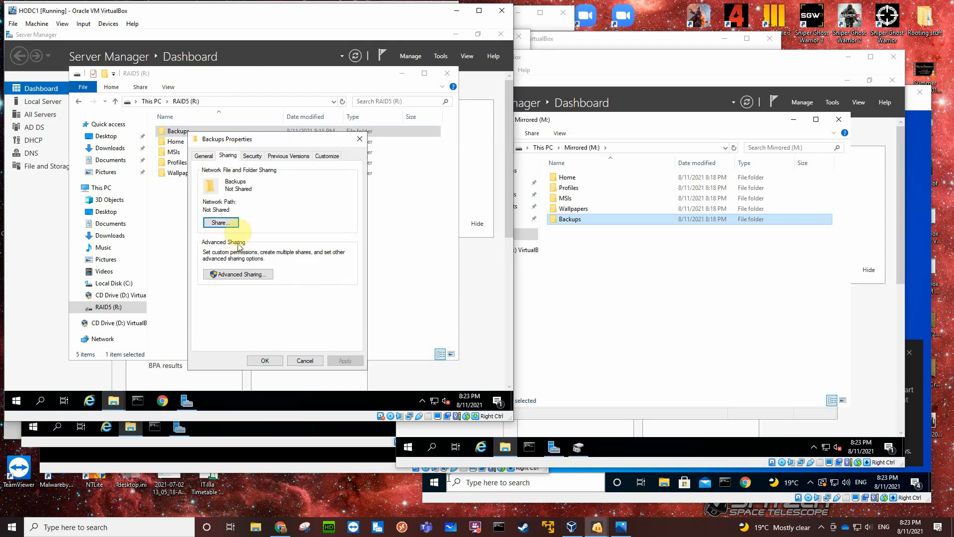
pyautogui.click(304, 360)
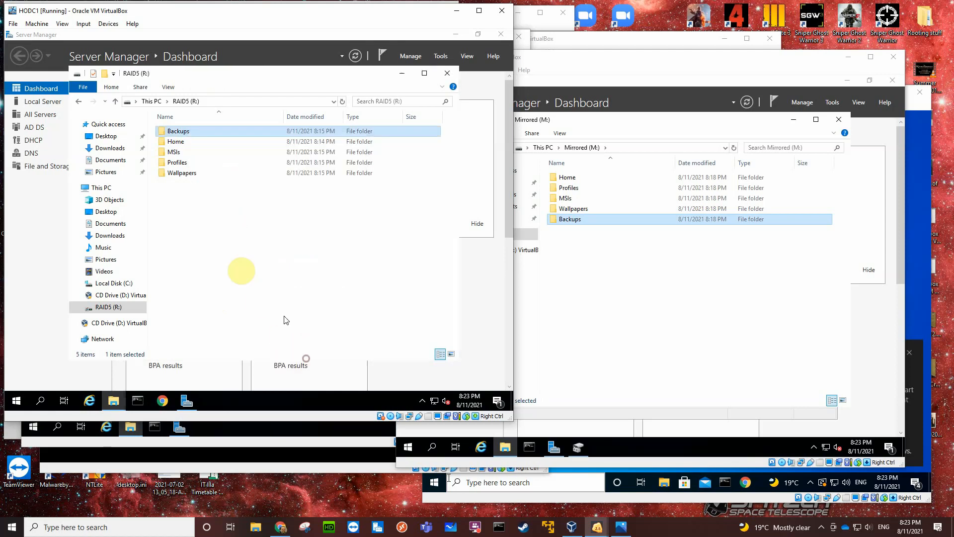
pyautogui.click(184, 142)
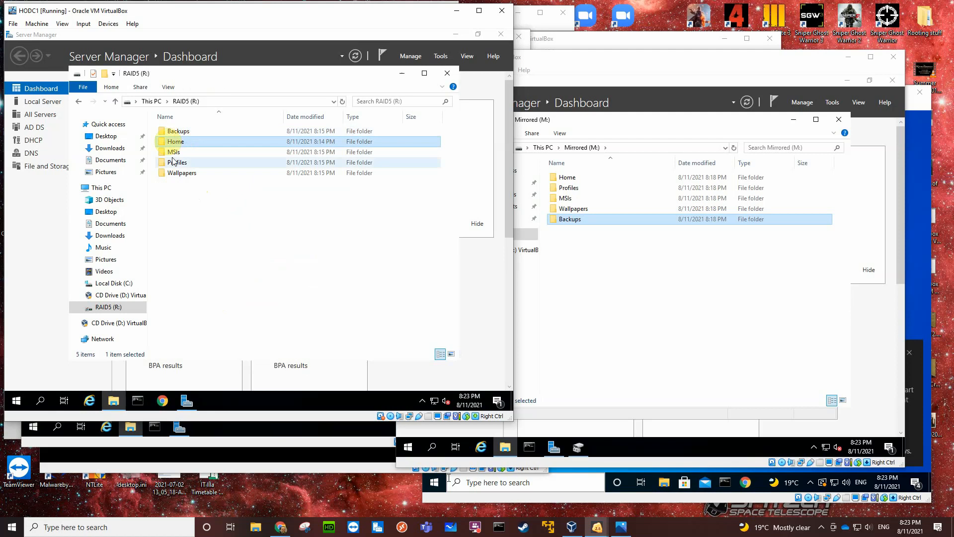
pyautogui.click(176, 133)
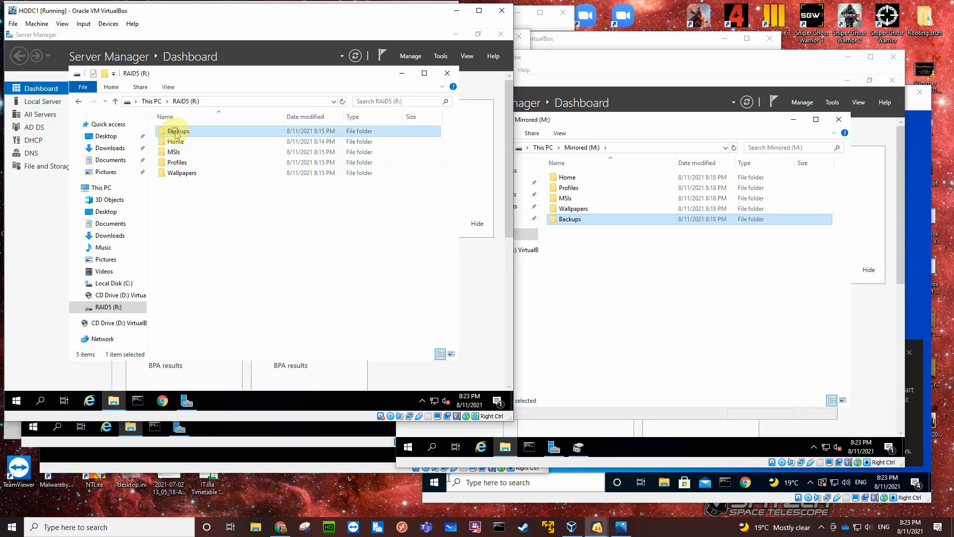
pyautogui.rightClick(176, 142)
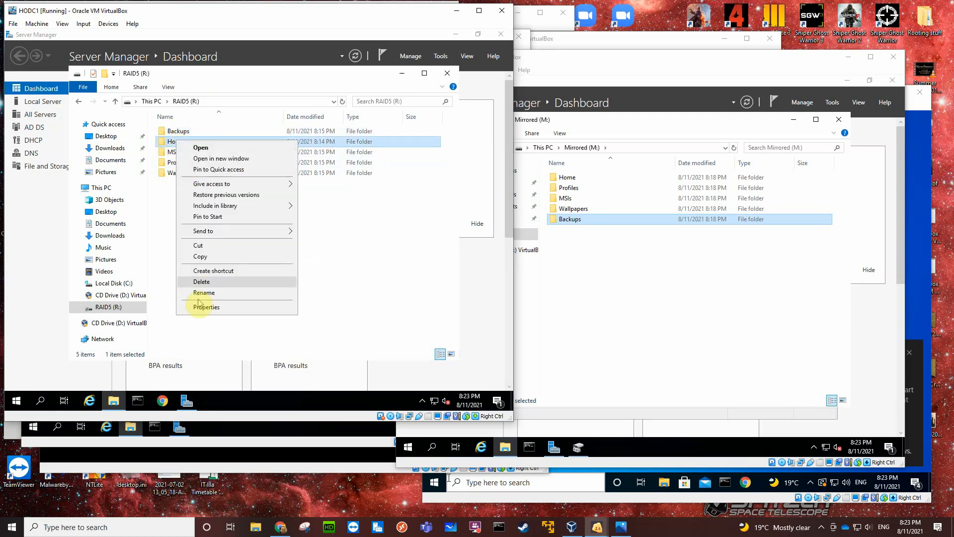
pyautogui.click(203, 307)
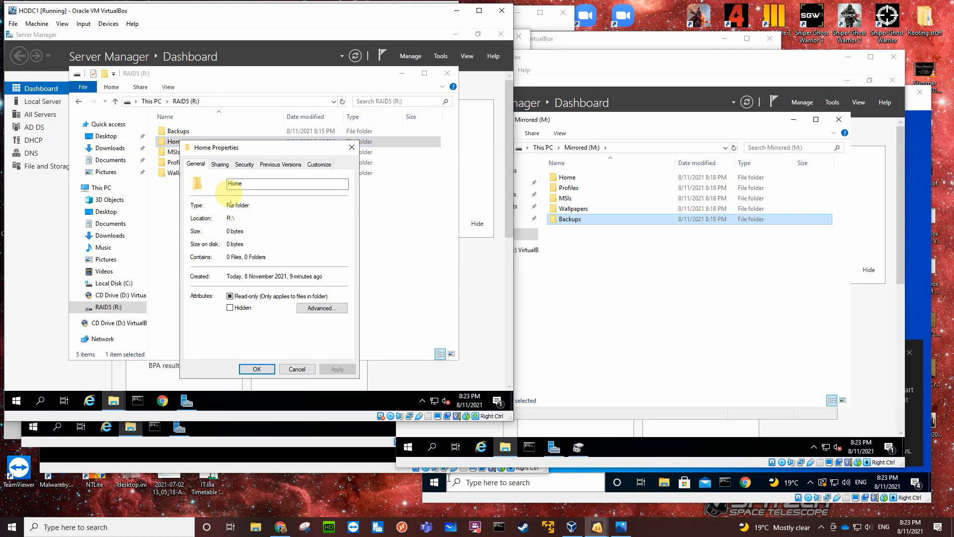
pyautogui.click(220, 164)
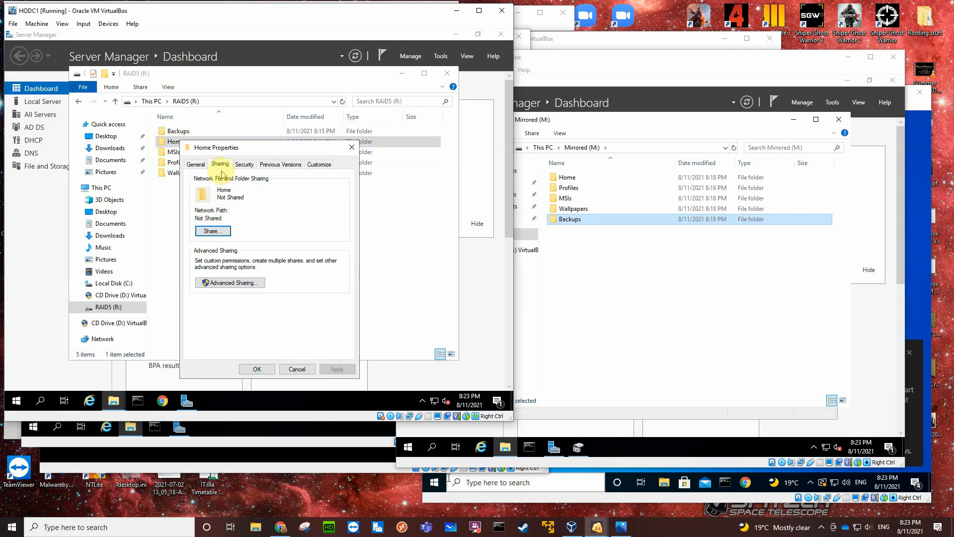
pyautogui.click(296, 368)
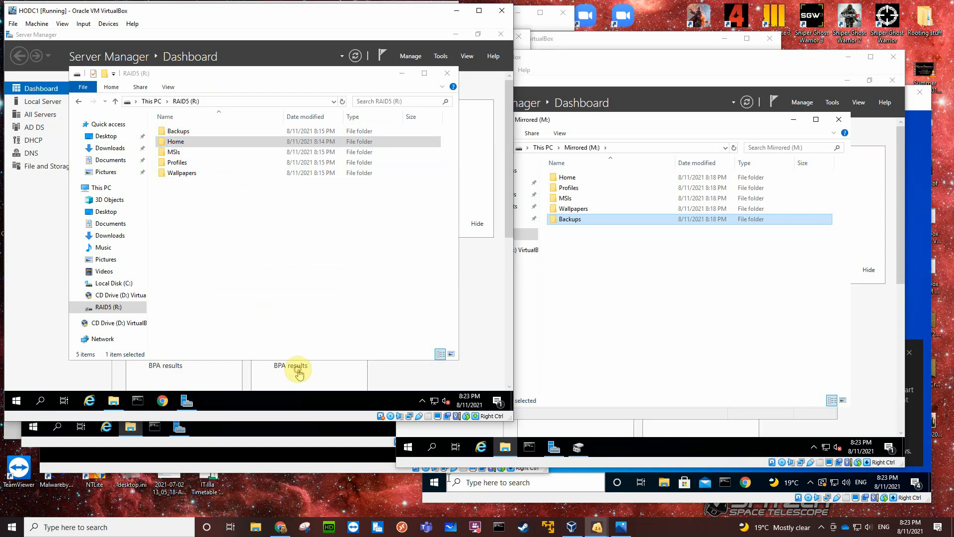
# Share the Backups folder on RAID5 (R:) under the name Backups and remove Everyone from its share permissions.
pyautogui.click(180, 132)
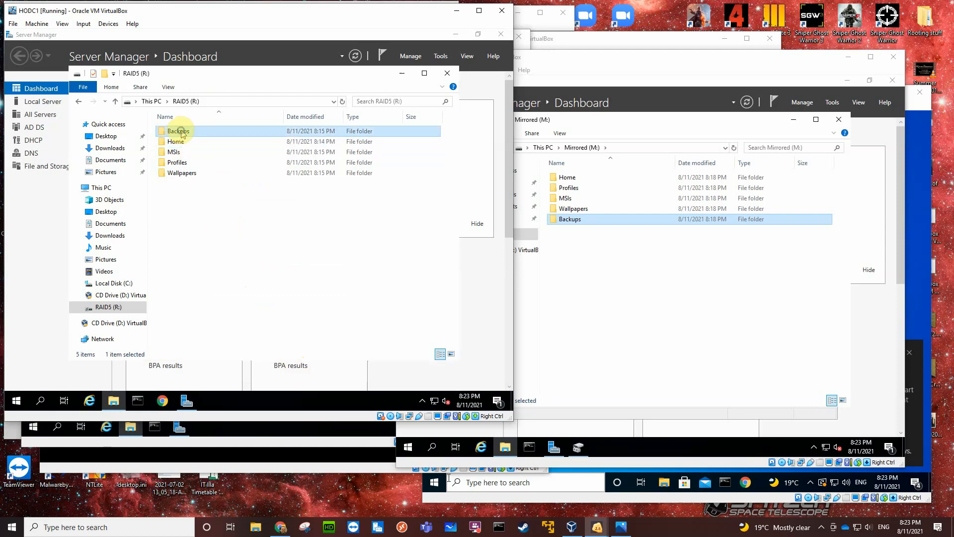
pyautogui.rightClick(182, 134)
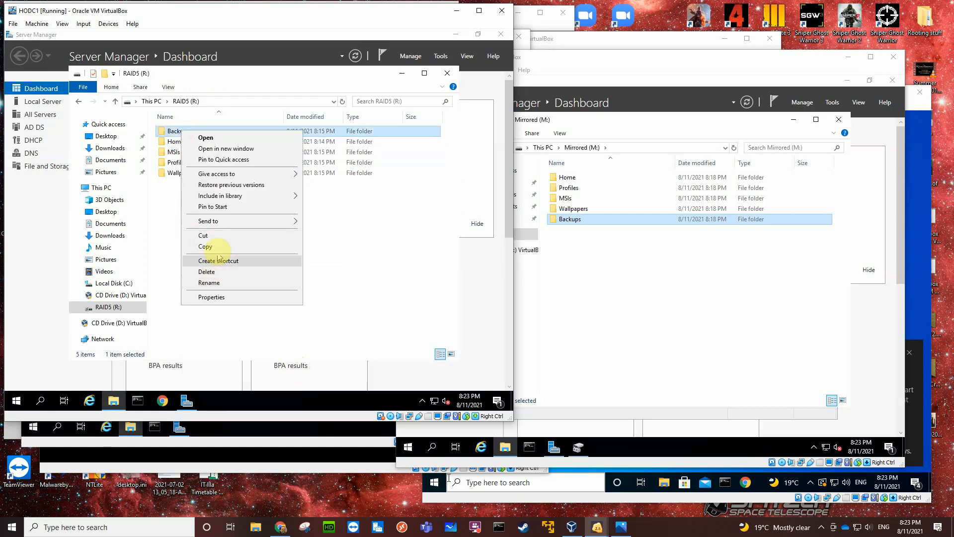
pyautogui.click(214, 299)
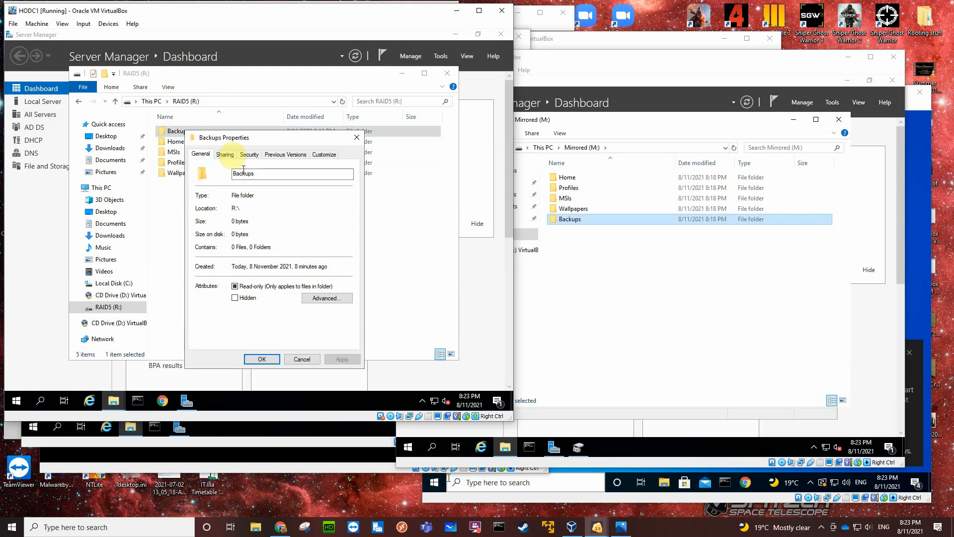
pyautogui.click(225, 155)
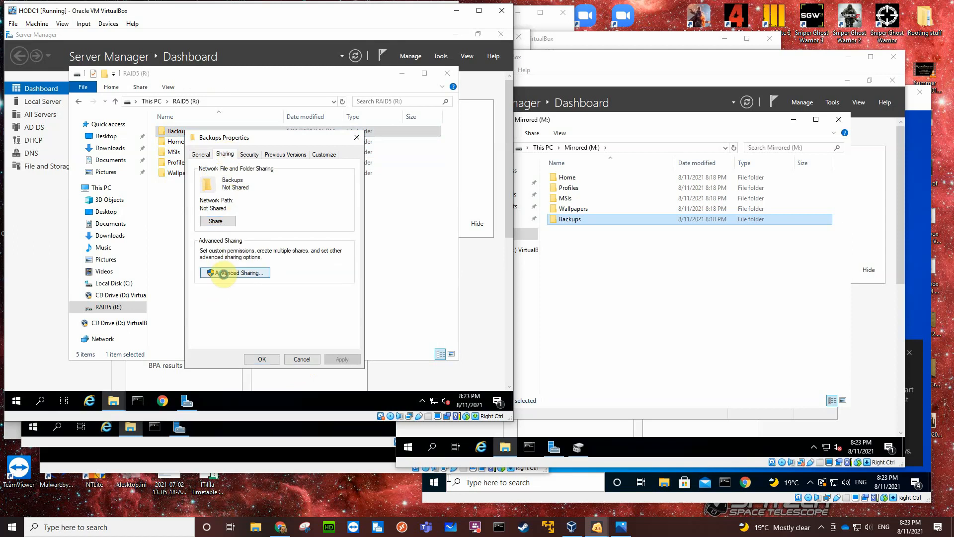
pyautogui.click(223, 272)
pyautogui.click(200, 172)
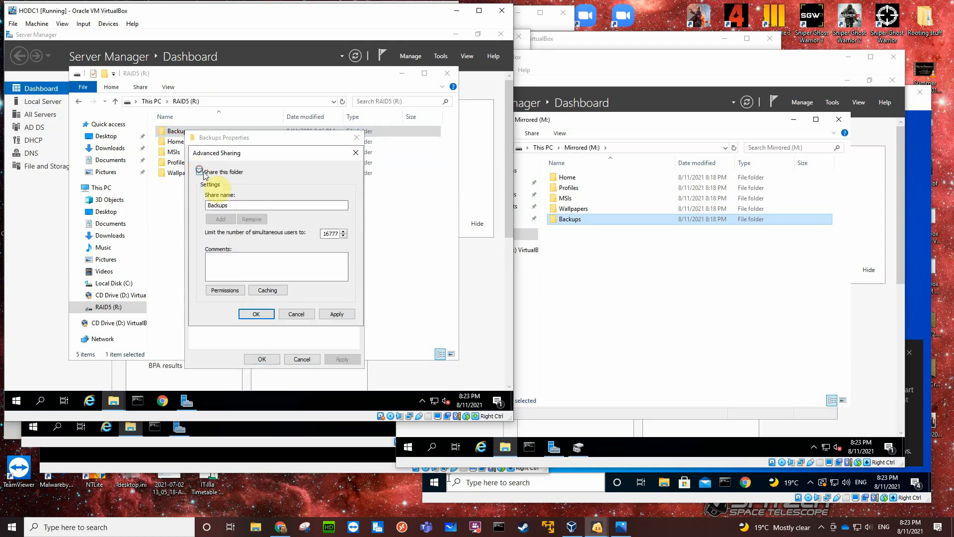
pyautogui.click(225, 293)
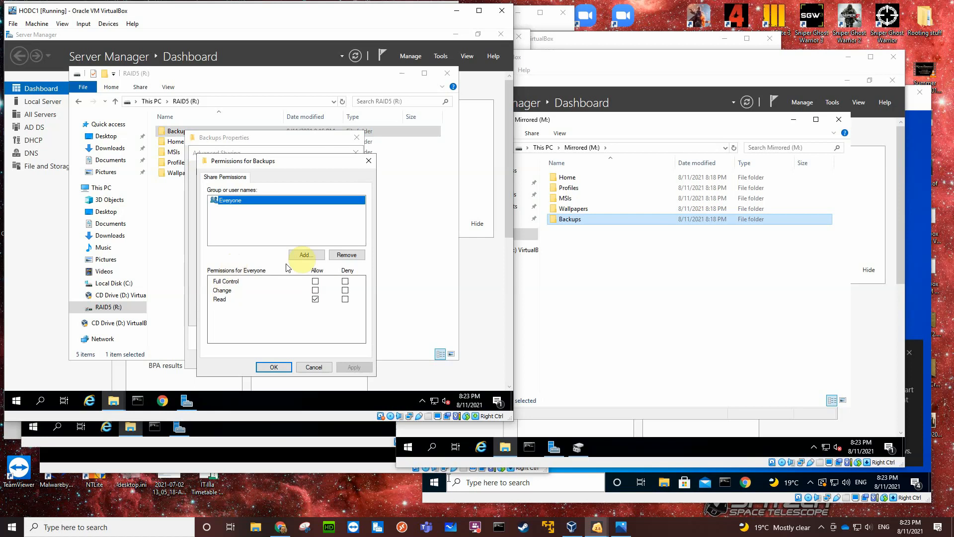
pyautogui.click(347, 254)
# Add the Administrators group to the share permissions of the Backups folder and allow Full Control.
pyautogui.click(305, 254)
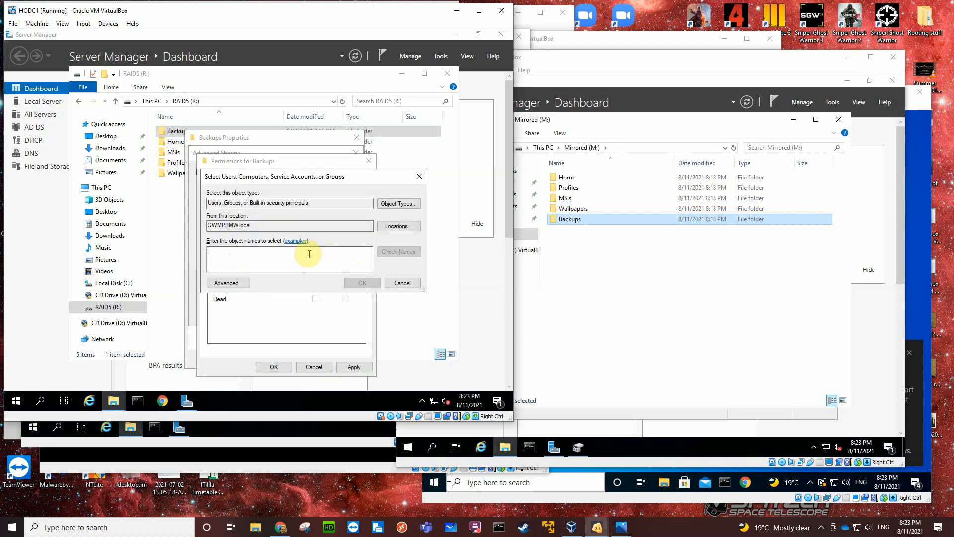
pyautogui.write('a')
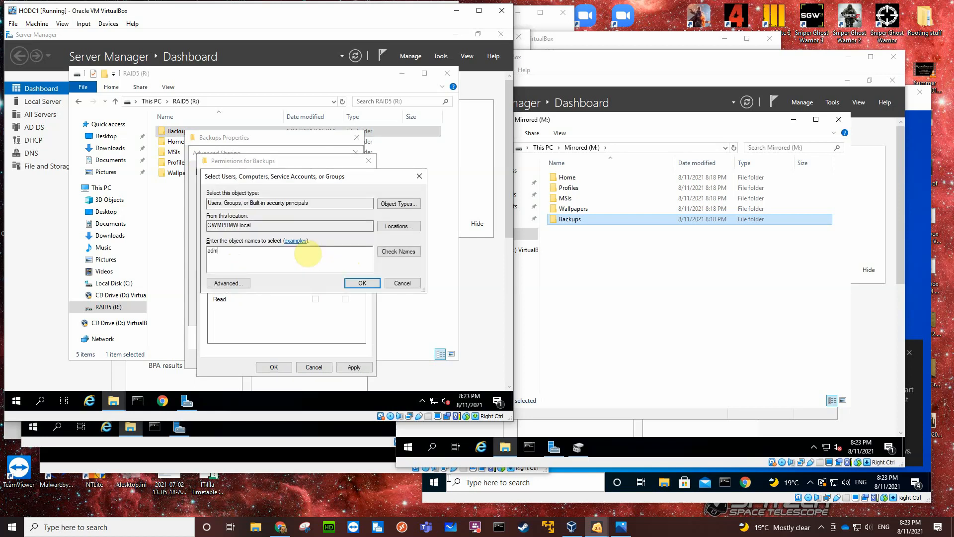
pyautogui.write('dm')
pyautogui.click(390, 251)
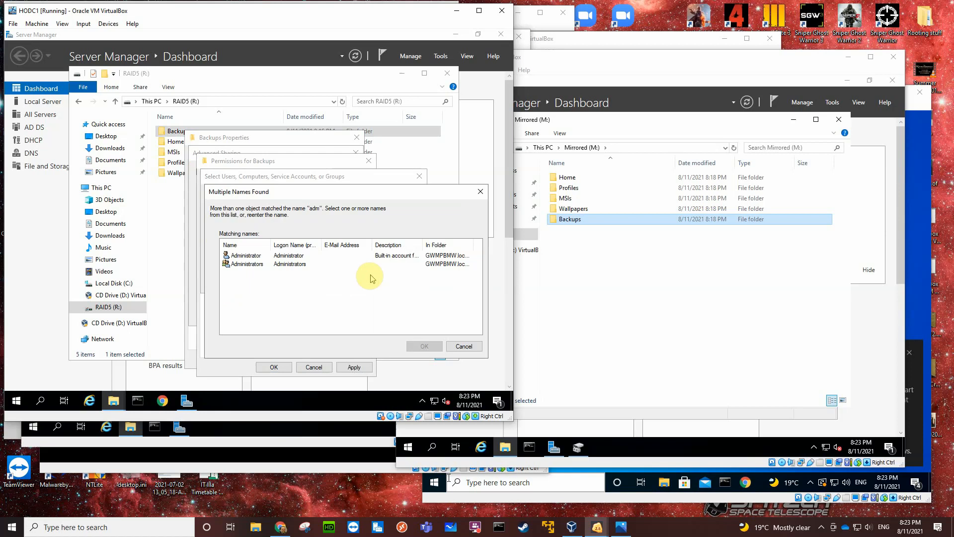
pyautogui.click(294, 263)
pyautogui.click(412, 346)
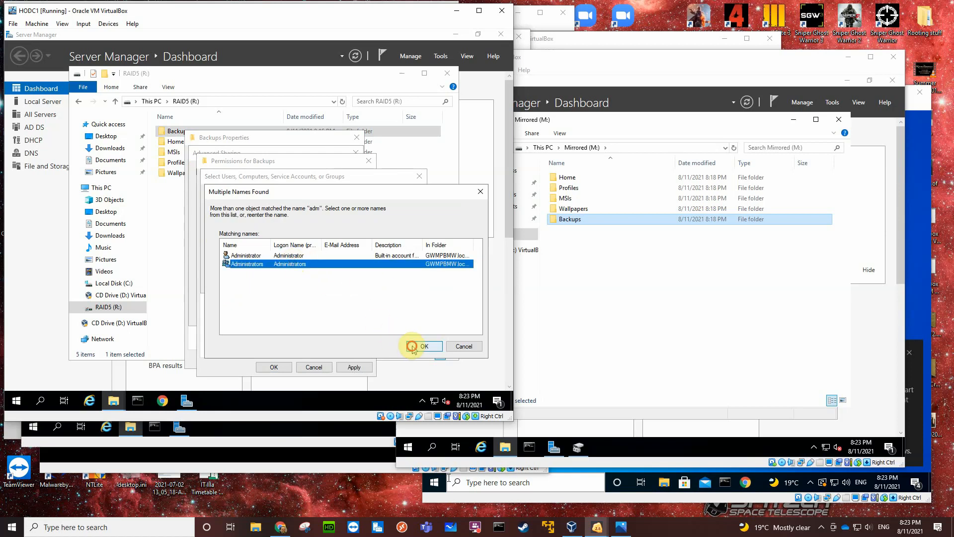
pyautogui.click(353, 283)
pyautogui.click(315, 281)
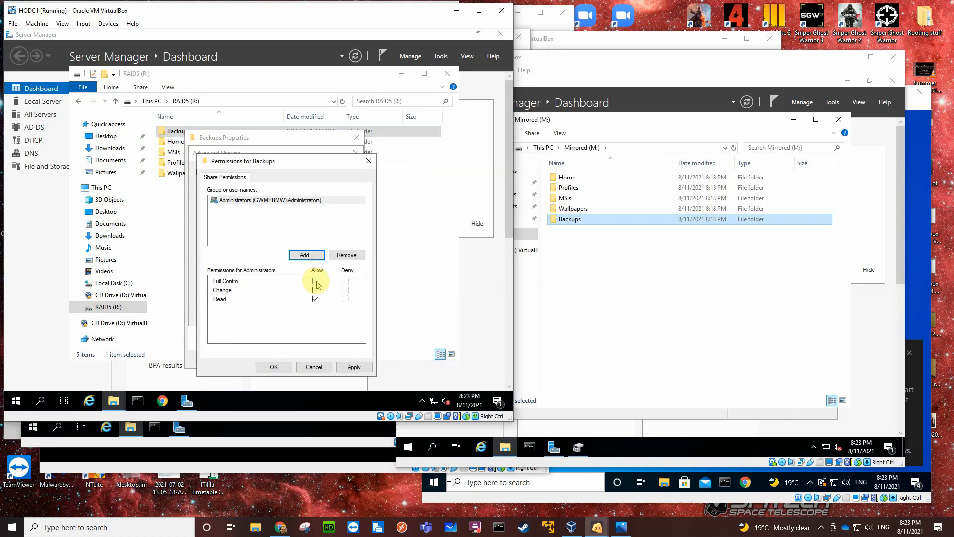
# Add Authenticated Users to the share permissions of Backups with Change allowed, and save the folder's sharing settings.
pyautogui.click(306, 255)
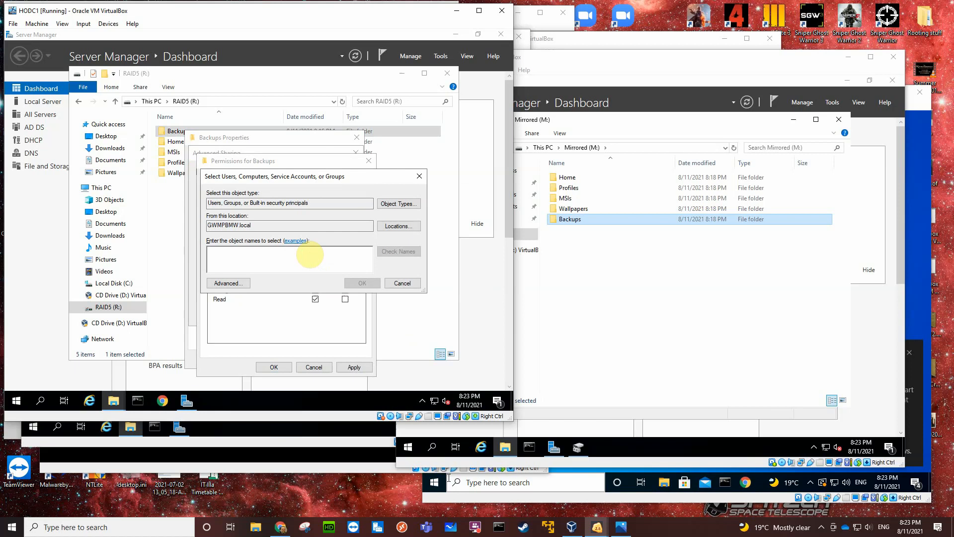
pyautogui.write('aut')
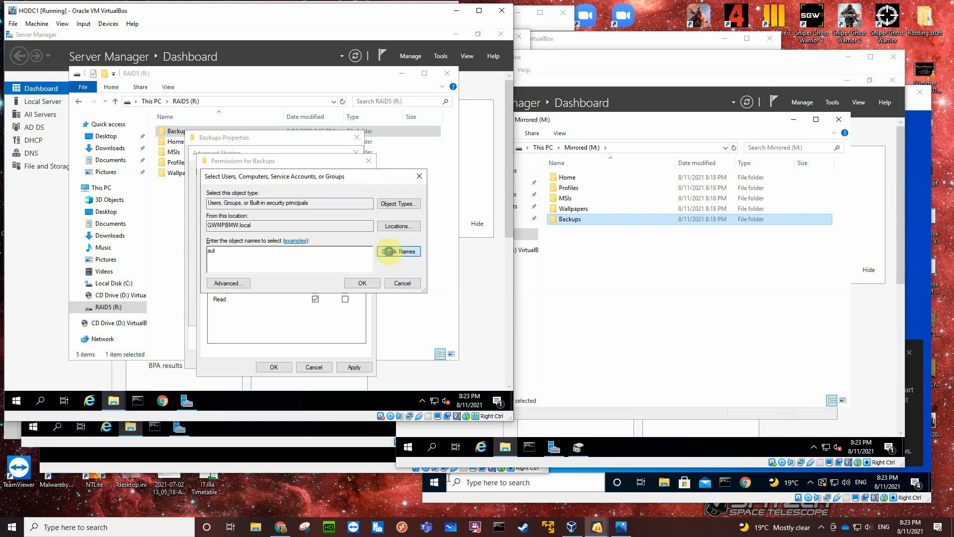
pyautogui.click(389, 251)
pyautogui.click(257, 255)
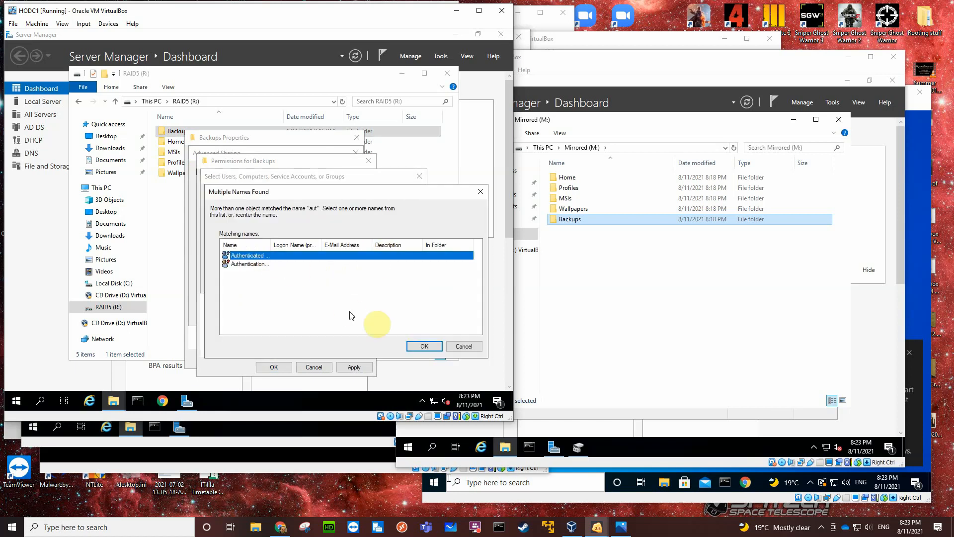
pyautogui.click(420, 345)
pyautogui.click(355, 283)
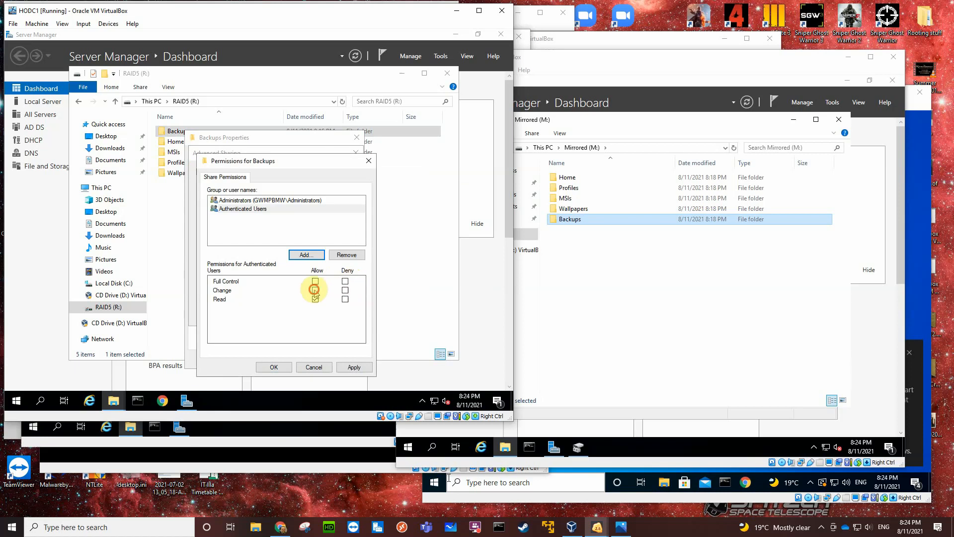
pyautogui.click(314, 290)
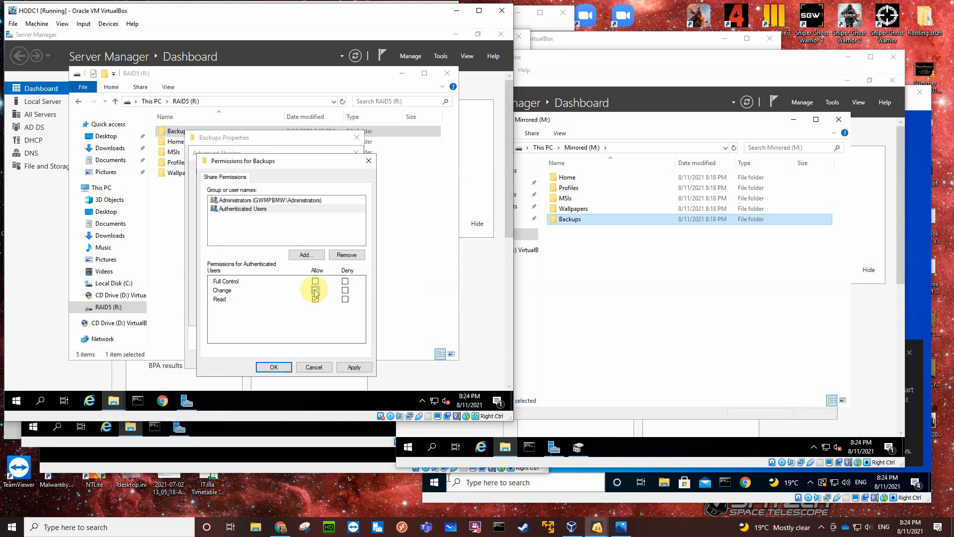
pyautogui.click(280, 367)
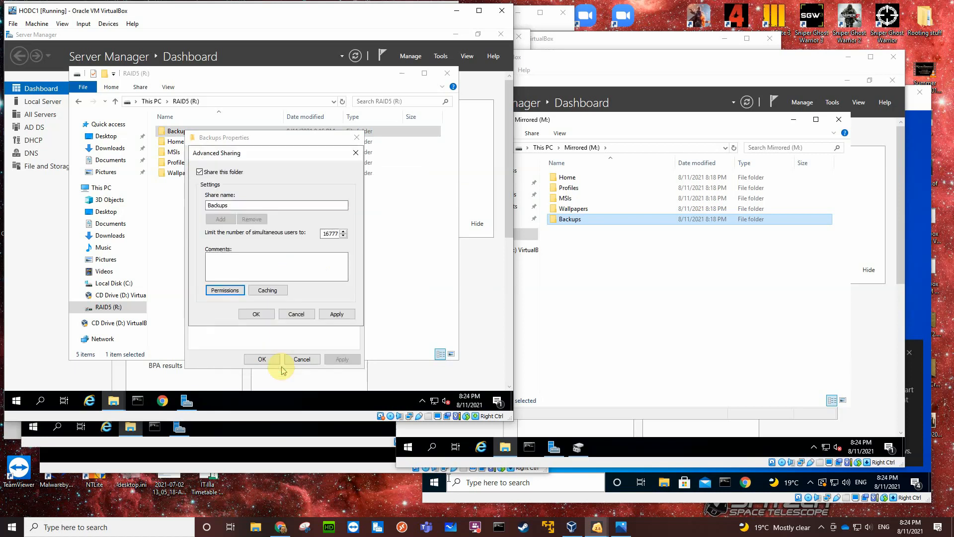
pyautogui.click(258, 313)
# Check the security permissions of Authenticated Users and Administrators on the Backups folder, then close its properties.
pyautogui.click(250, 155)
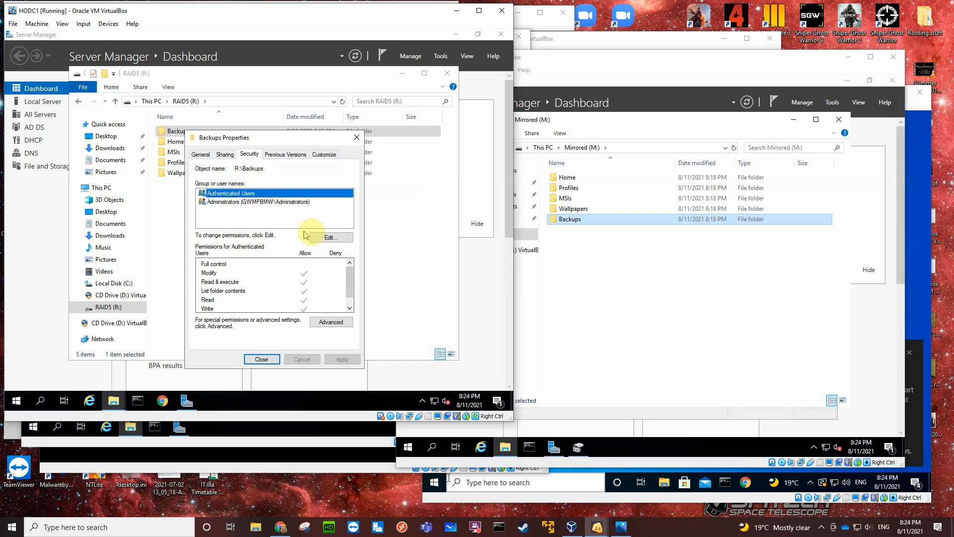
pyautogui.click(325, 238)
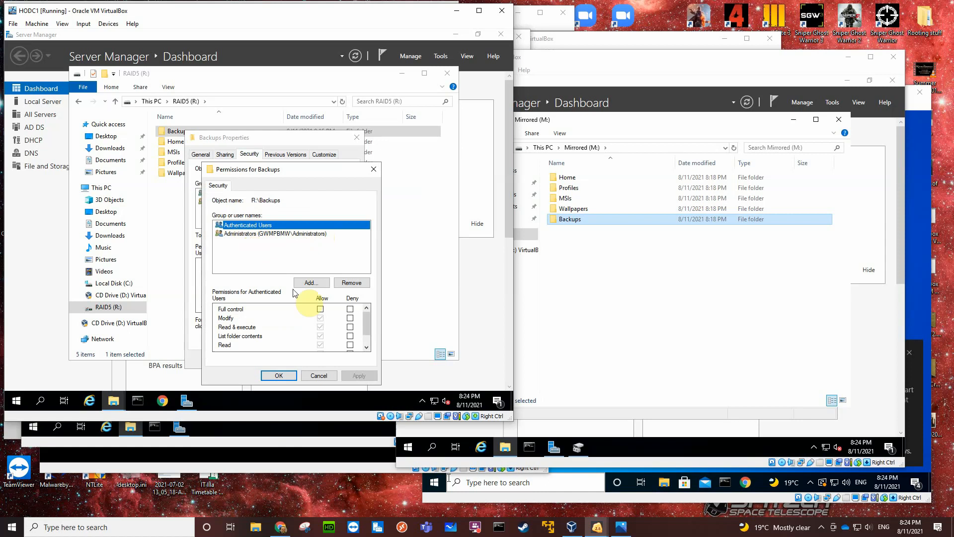
pyautogui.click(240, 233)
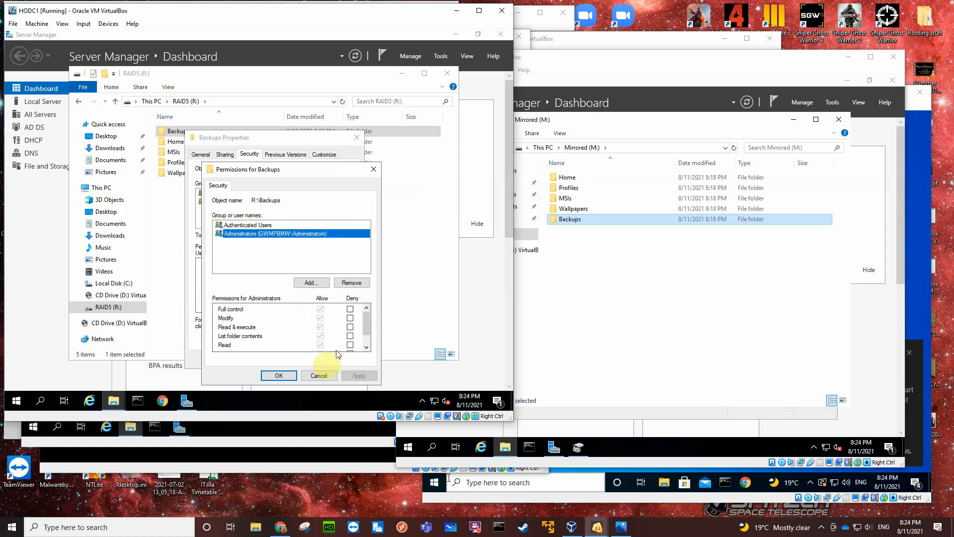
pyautogui.click(289, 376)
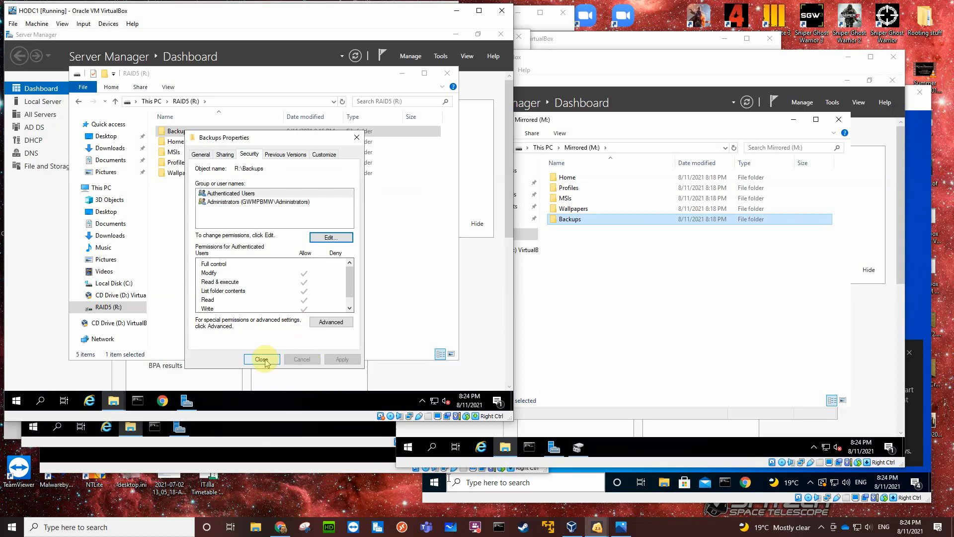
pyautogui.click(263, 359)
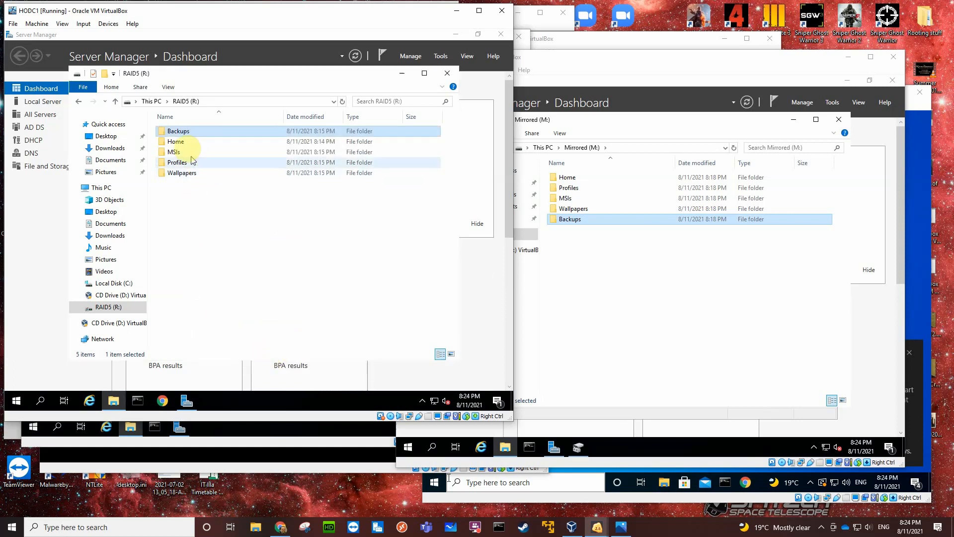
# Share the Home folder on RAID5 (R:) under the name Home and remove Everyone from its share permissions.
pyautogui.click(179, 143)
pyautogui.rightClick(180, 143)
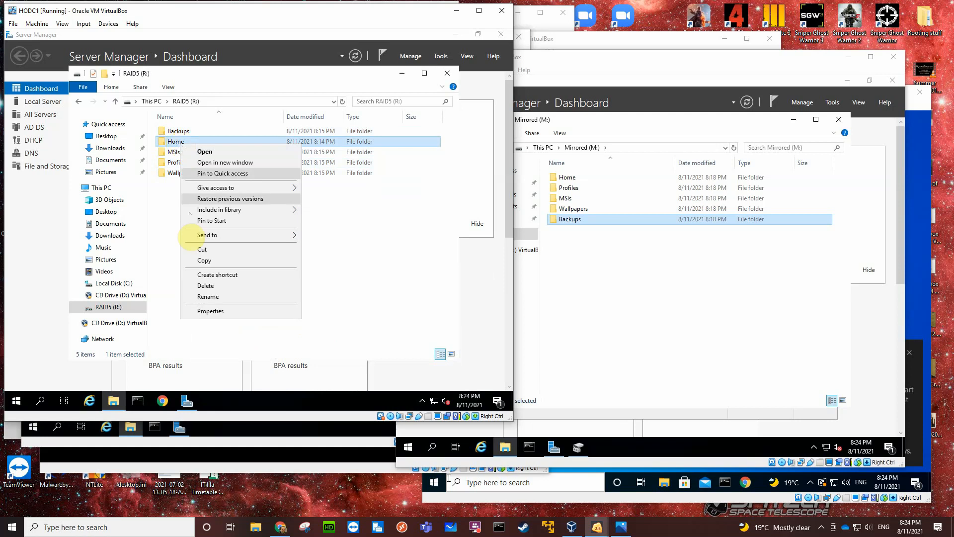
pyautogui.click(210, 311)
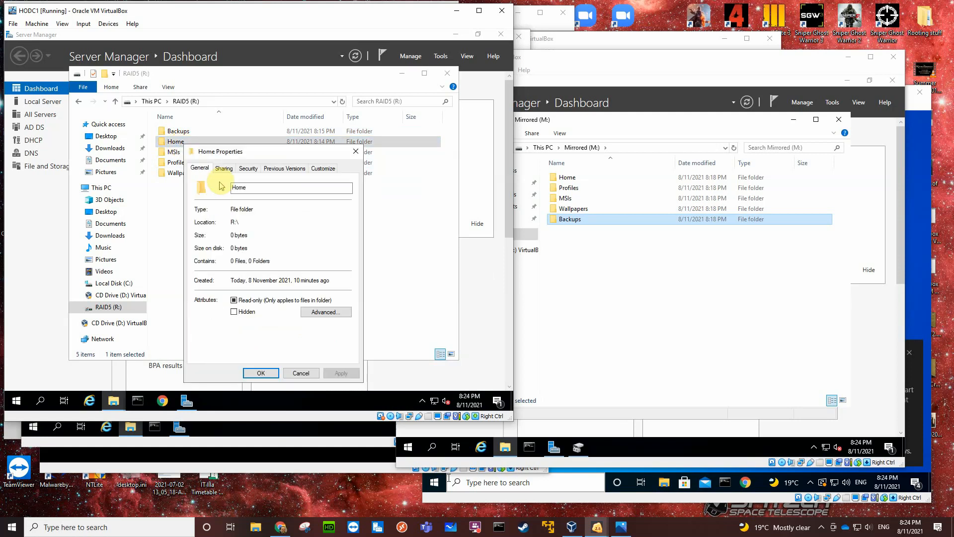
pyautogui.click(225, 169)
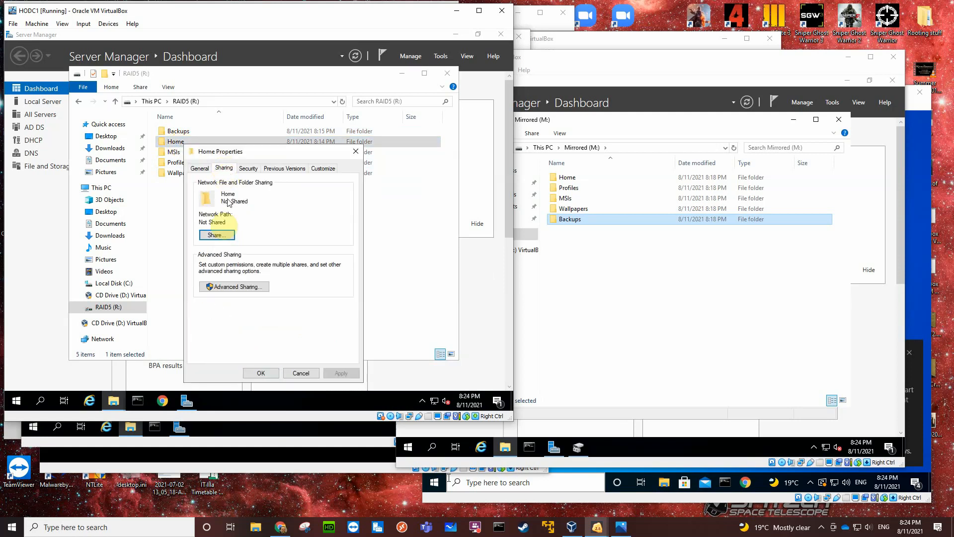
pyautogui.click(225, 288)
pyautogui.click(201, 187)
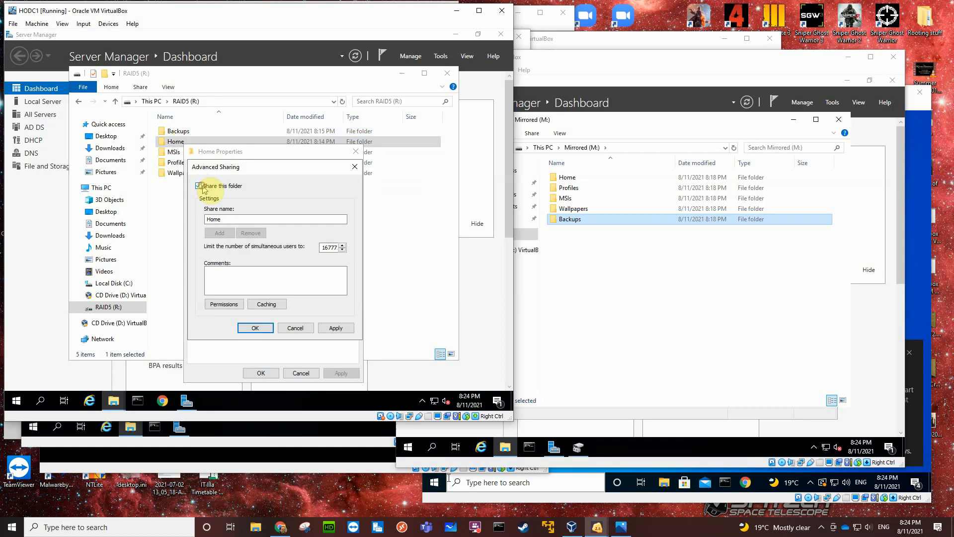
pyautogui.click(224, 303)
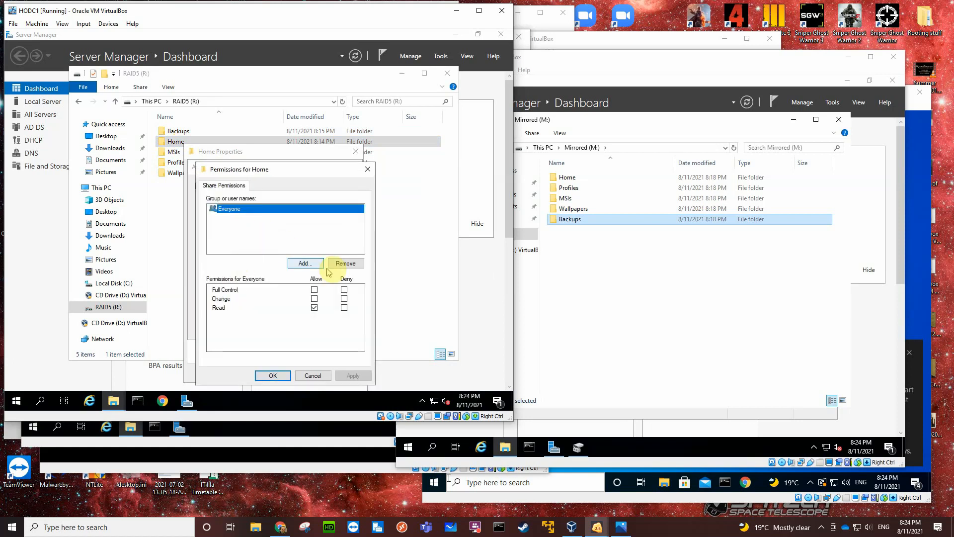
pyautogui.click(343, 262)
# Add the Administrators group to the share permissions of the Home folder and allow Full Control.
pyautogui.click(304, 264)
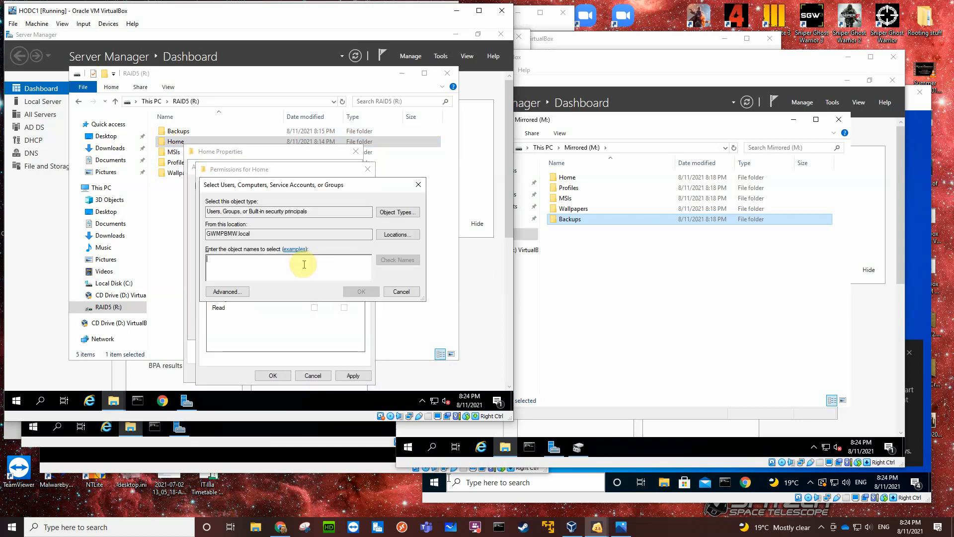
pyautogui.write('adm')
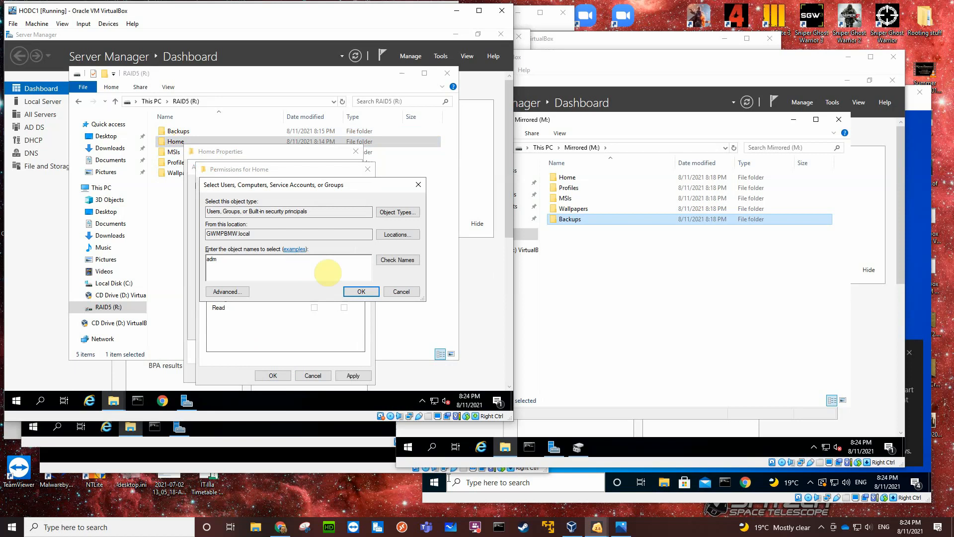
pyautogui.click(390, 264)
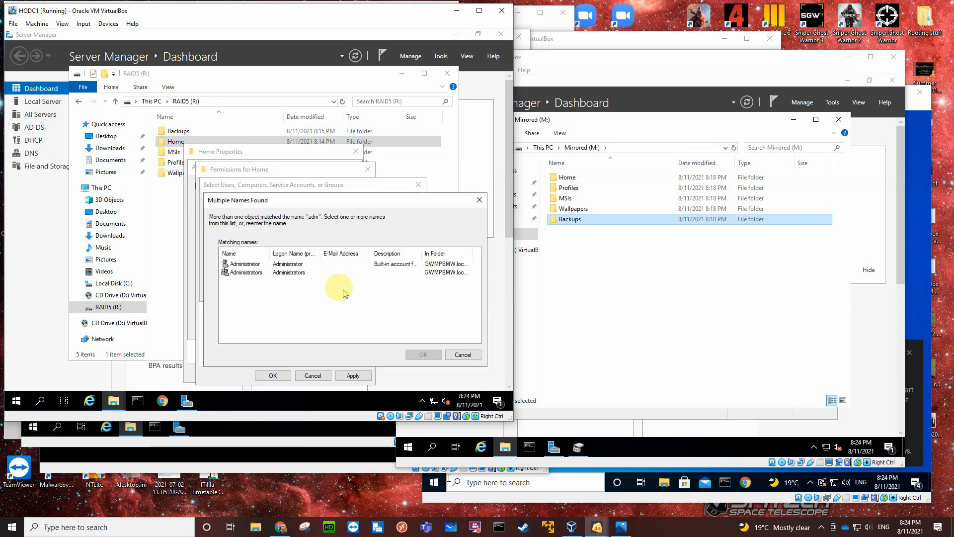
pyautogui.click(271, 273)
pyautogui.click(422, 355)
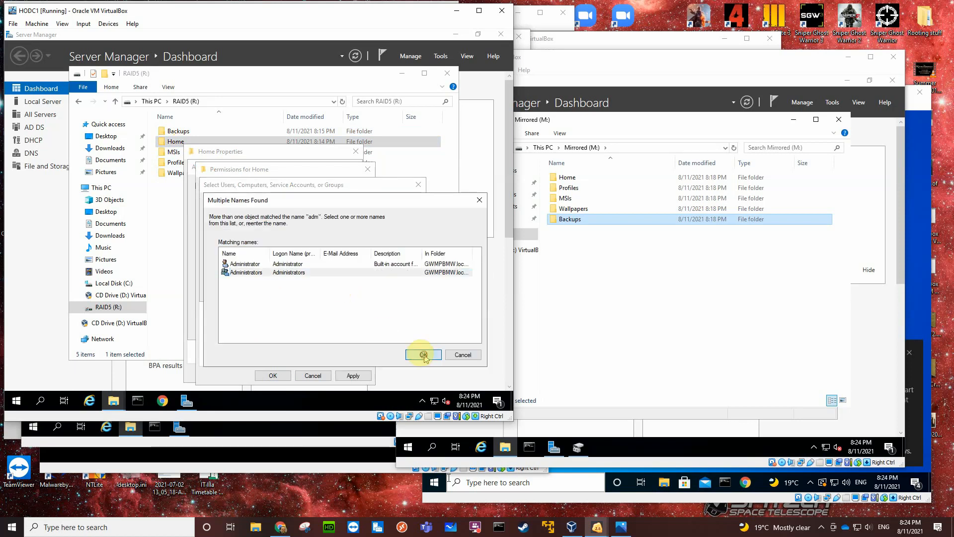
pyautogui.click(355, 292)
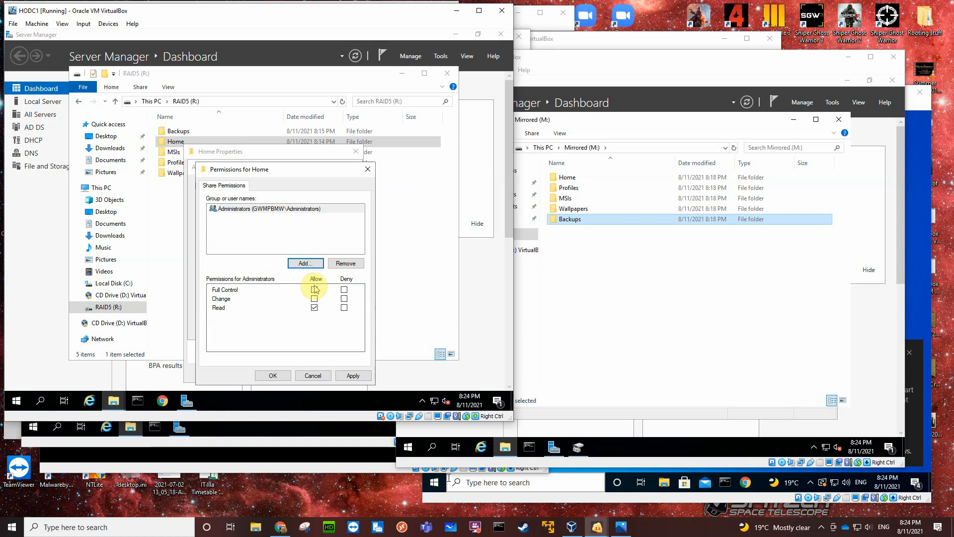
pyautogui.click(314, 289)
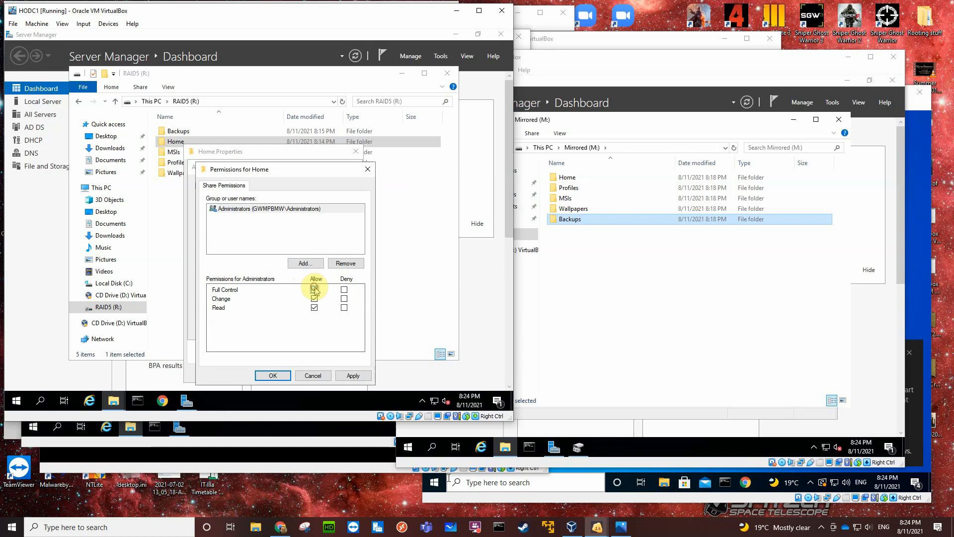
# Add Authenticated Users to the share permissions of the Home folder and save its sharing settings.
pyautogui.click(304, 263)
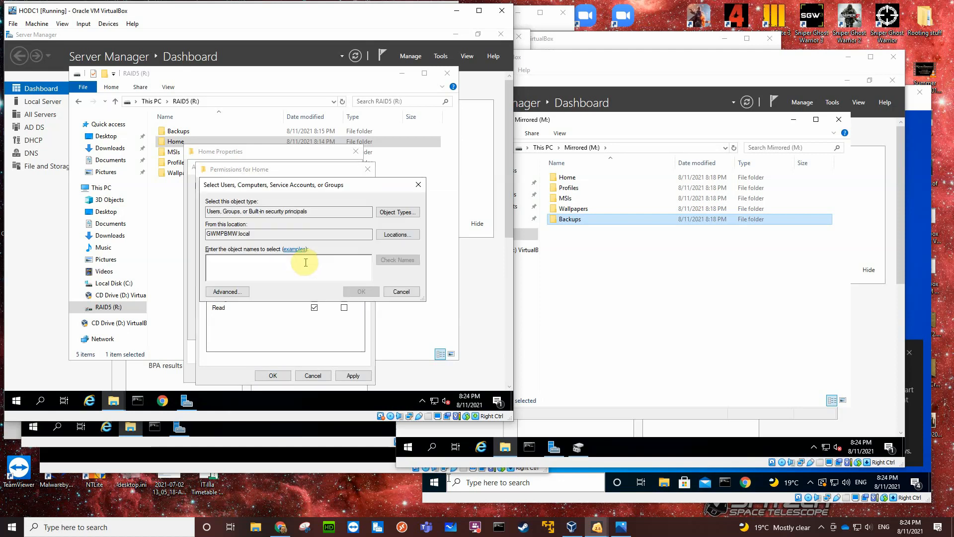
pyautogui.write('a')
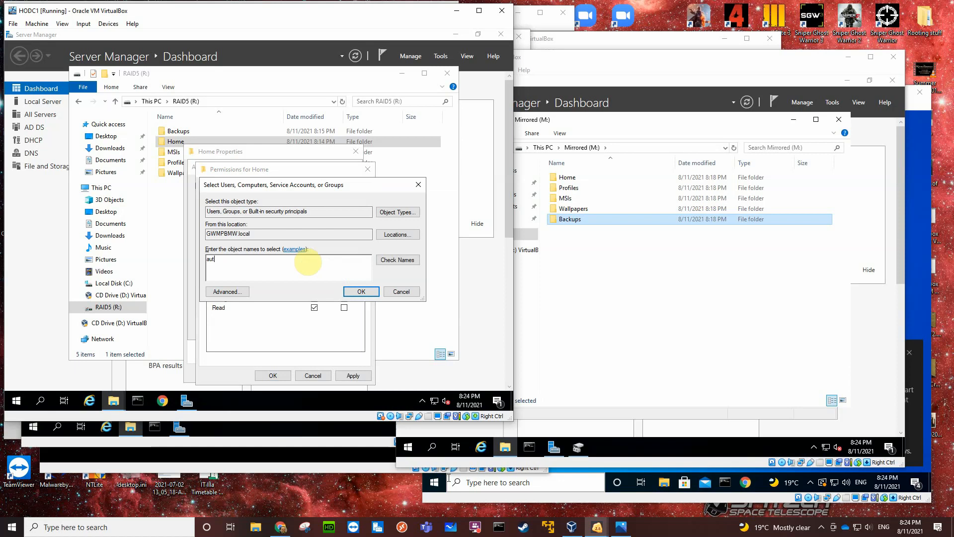
pyautogui.write('ut')
pyautogui.click(407, 259)
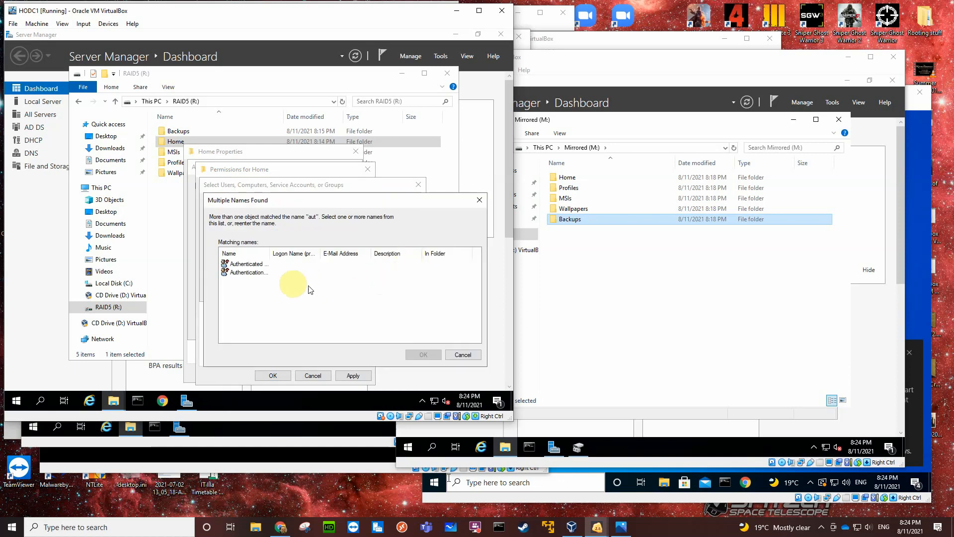
pyautogui.click(256, 264)
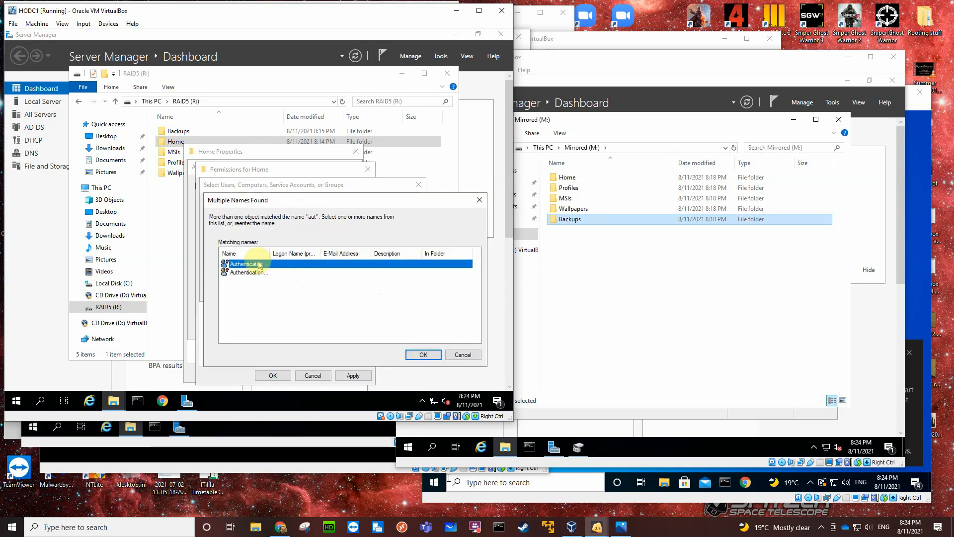
pyautogui.click(416, 354)
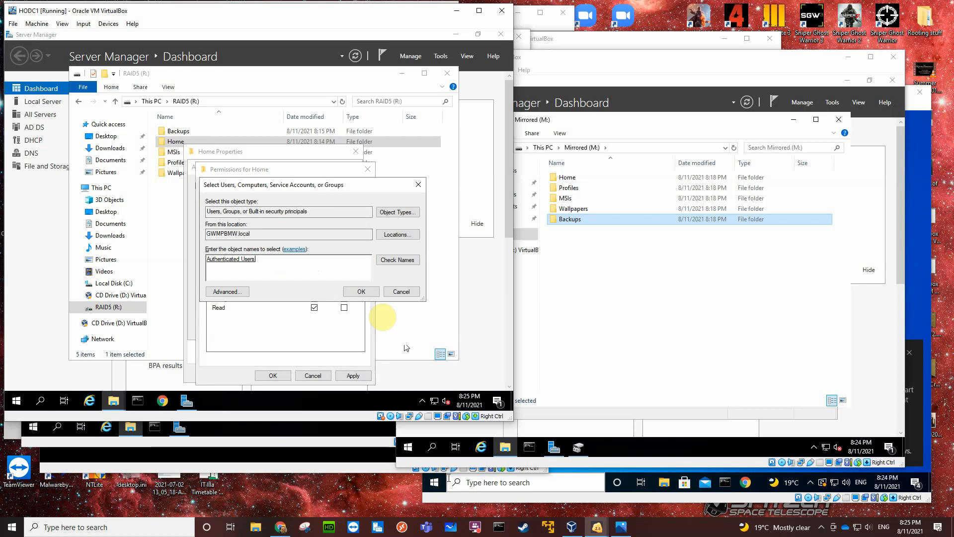
pyautogui.click(361, 292)
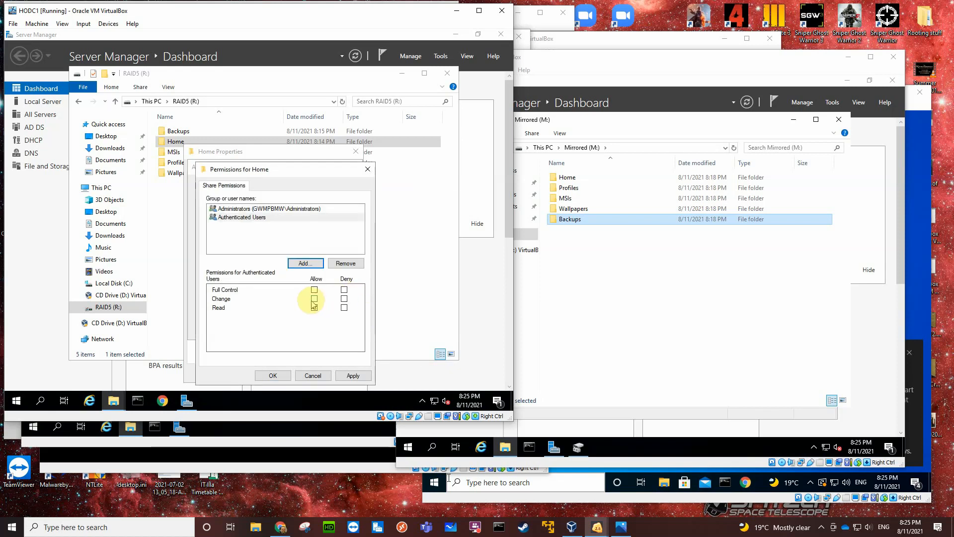
pyautogui.click(275, 376)
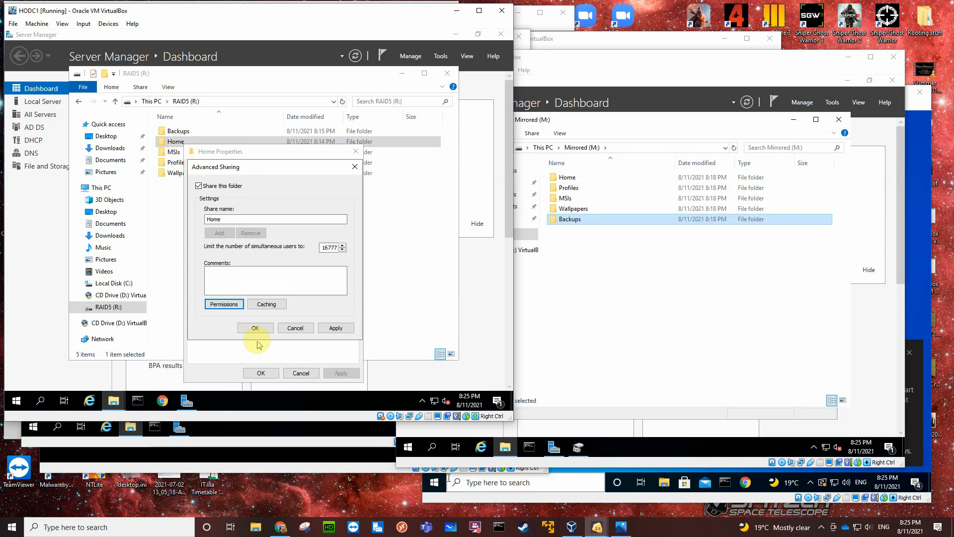
pyautogui.click(255, 328)
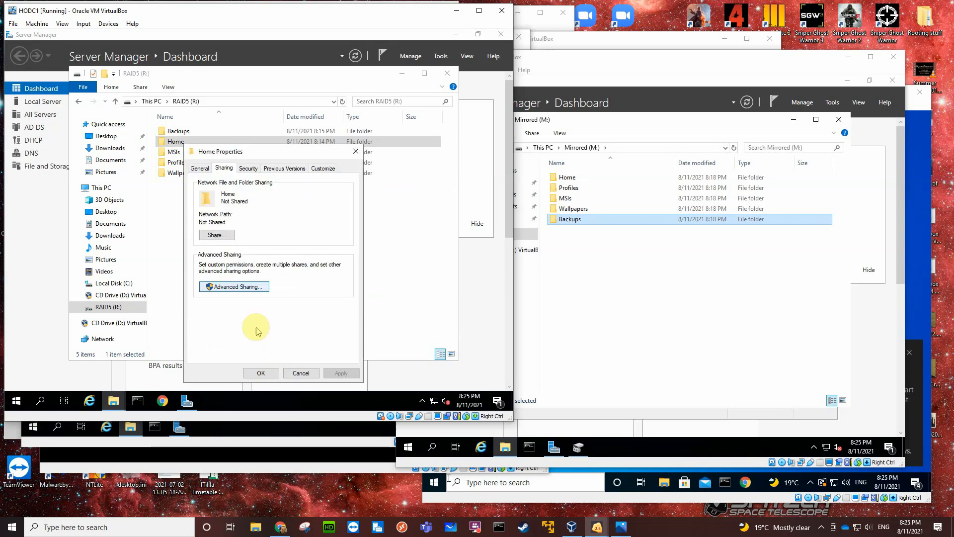
# Review the security permissions of the Home folder, then disable its inheritance and remove all inherited permissions.
pyautogui.click(249, 169)
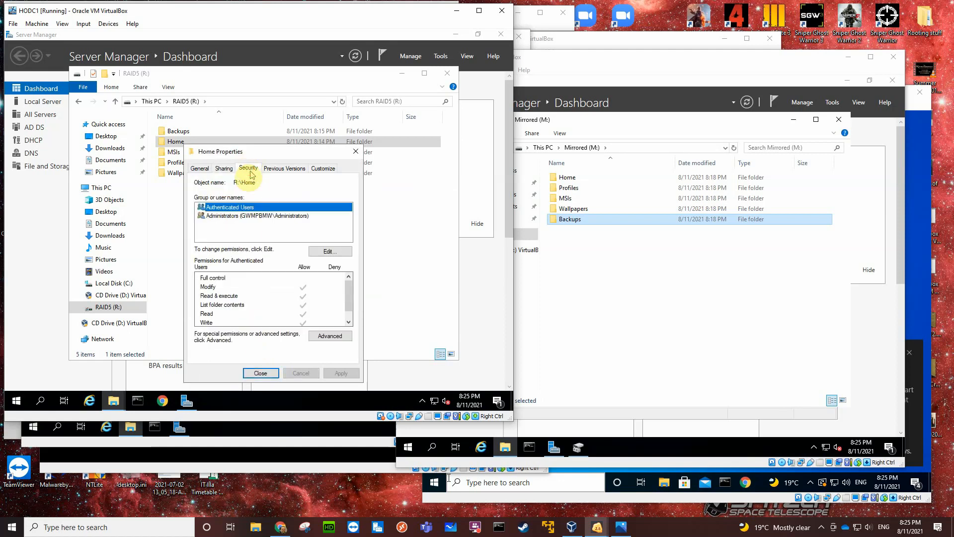
pyautogui.click(235, 217)
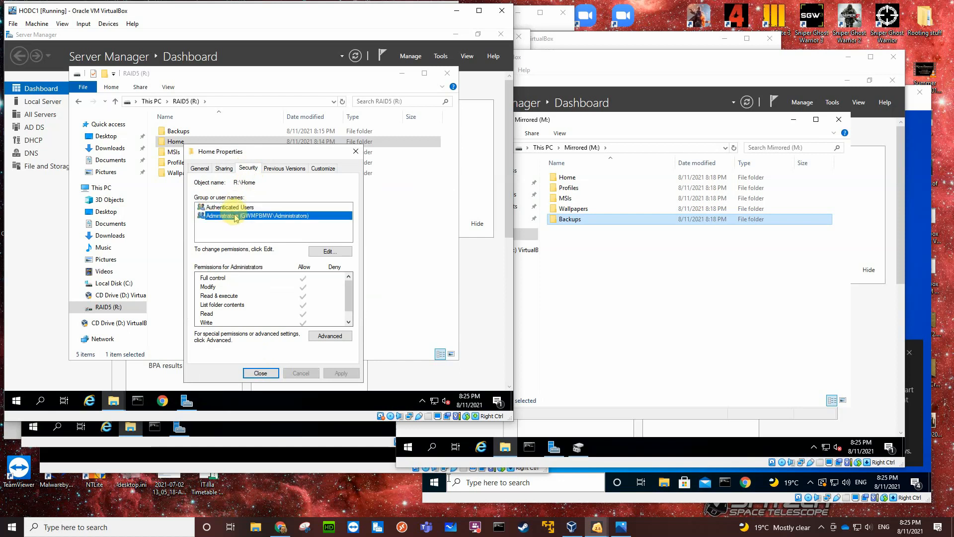
pyautogui.click(233, 208)
pyautogui.click(237, 217)
pyautogui.click(235, 207)
pyautogui.click(330, 336)
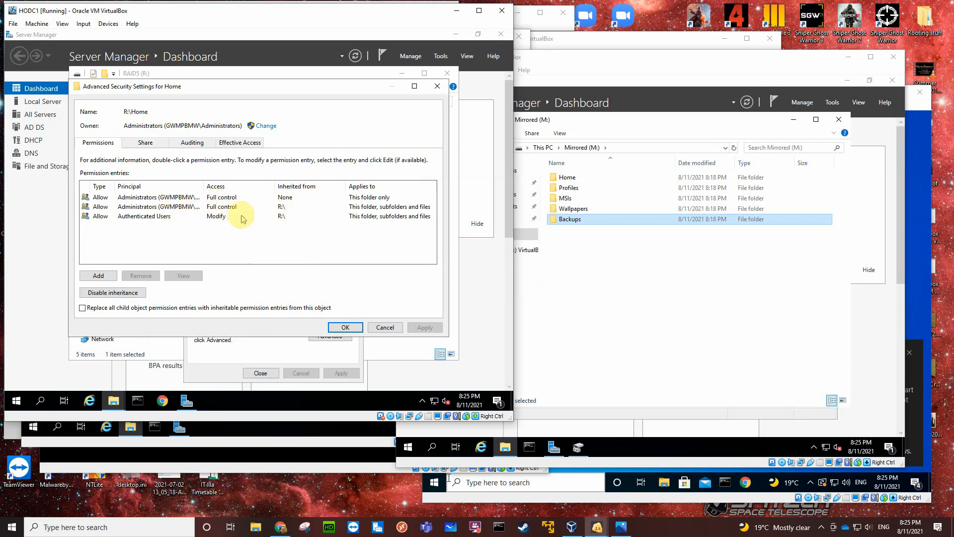
pyautogui.click(125, 293)
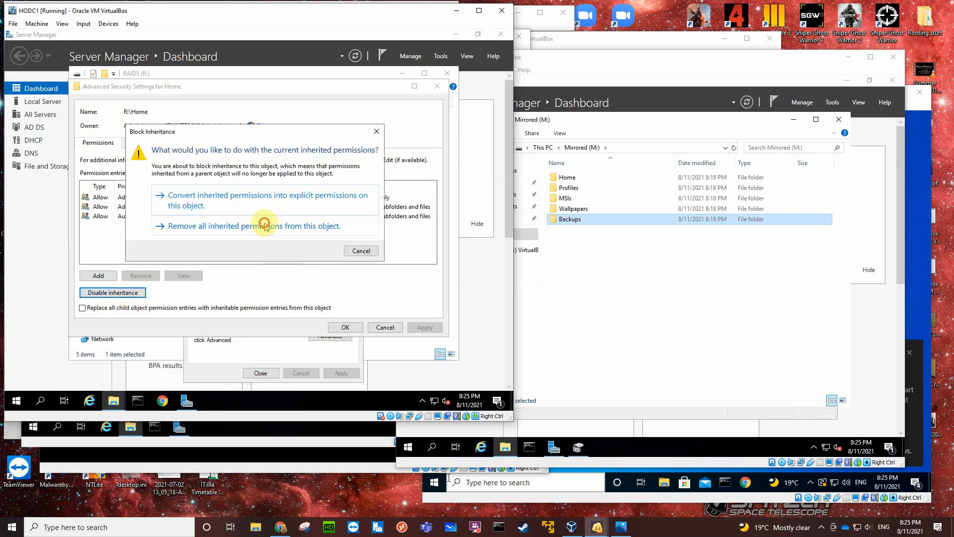
pyautogui.click(263, 222)
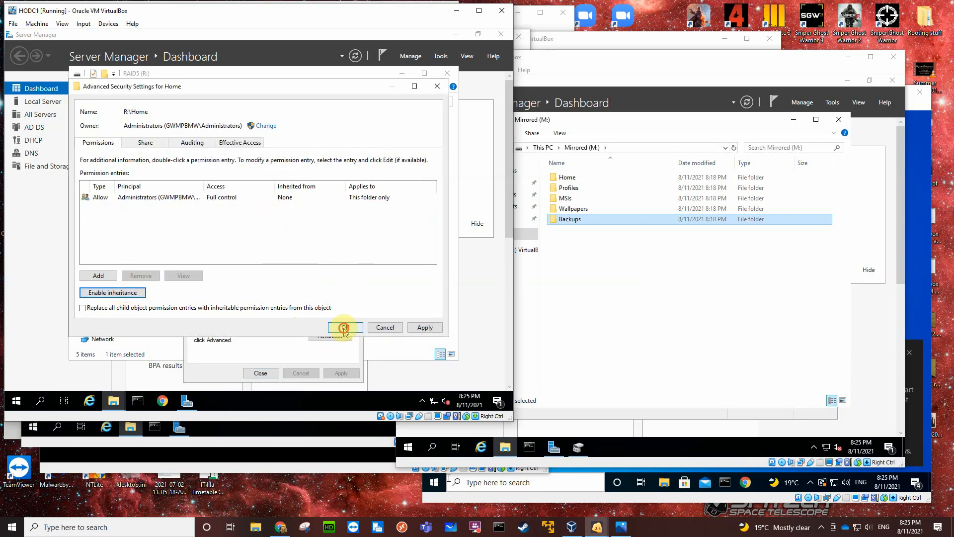
pyautogui.click(344, 327)
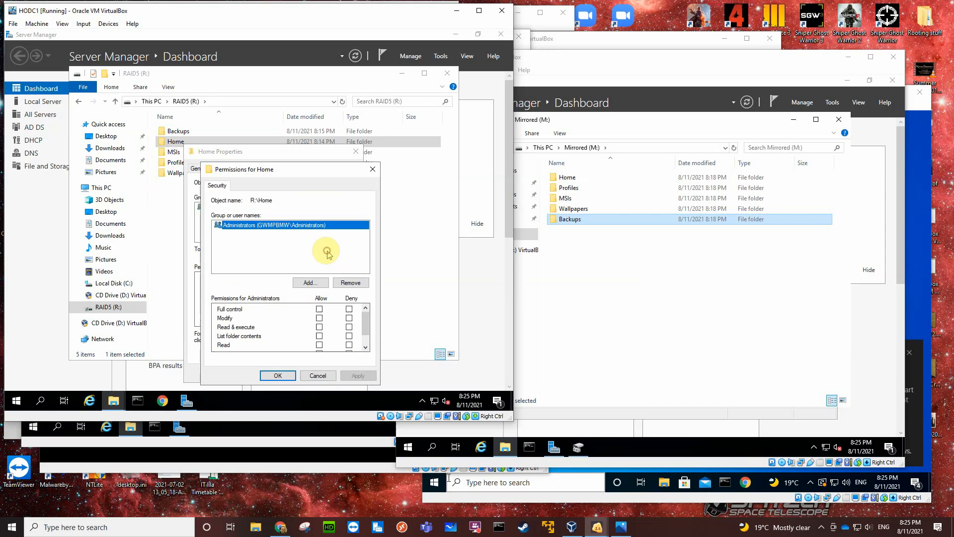
# Allow Administrators Full control in Home's security permissions, add Authenticated Users with Modify allowed, and close the folder's properties.
pyautogui.click(328, 252)
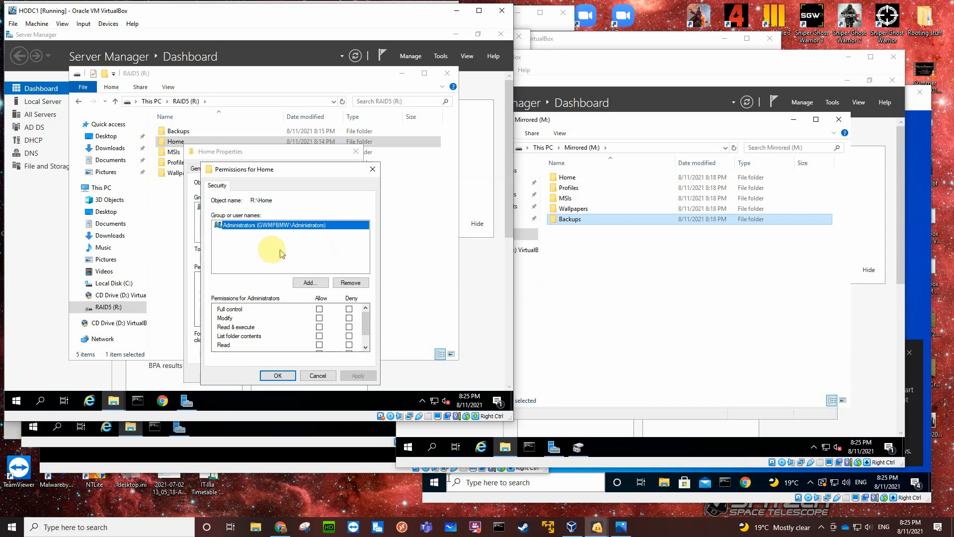
pyautogui.click(319, 309)
pyautogui.click(313, 284)
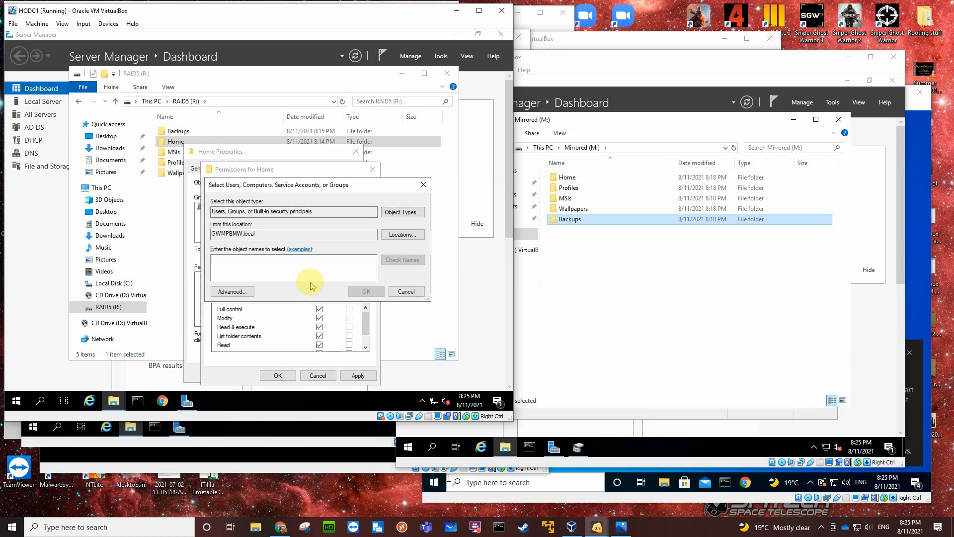
pyautogui.write('aut')
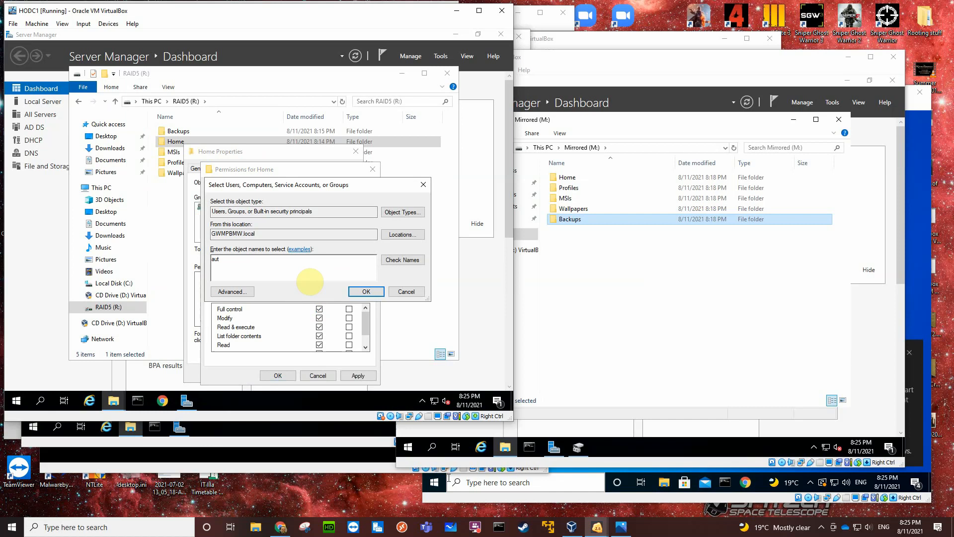
pyautogui.click(395, 261)
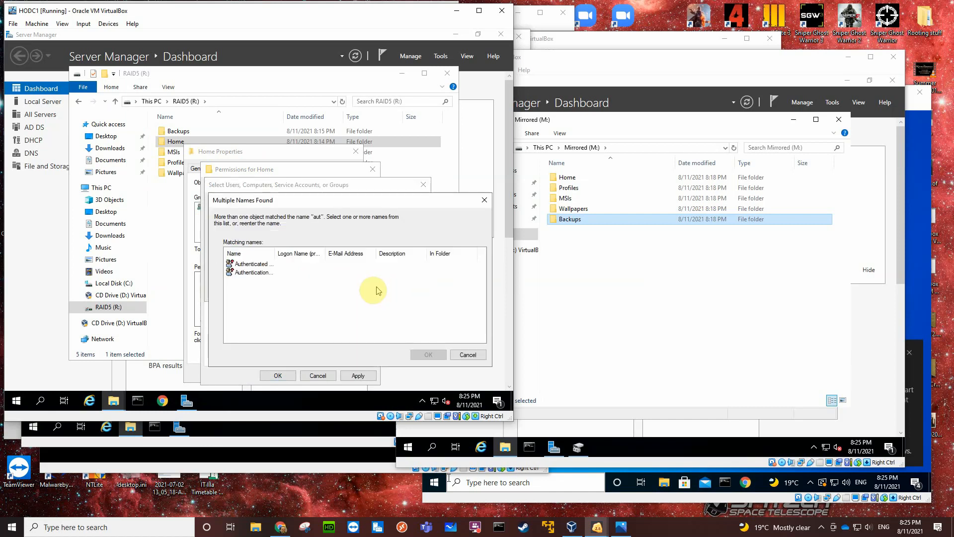
pyautogui.click(265, 266)
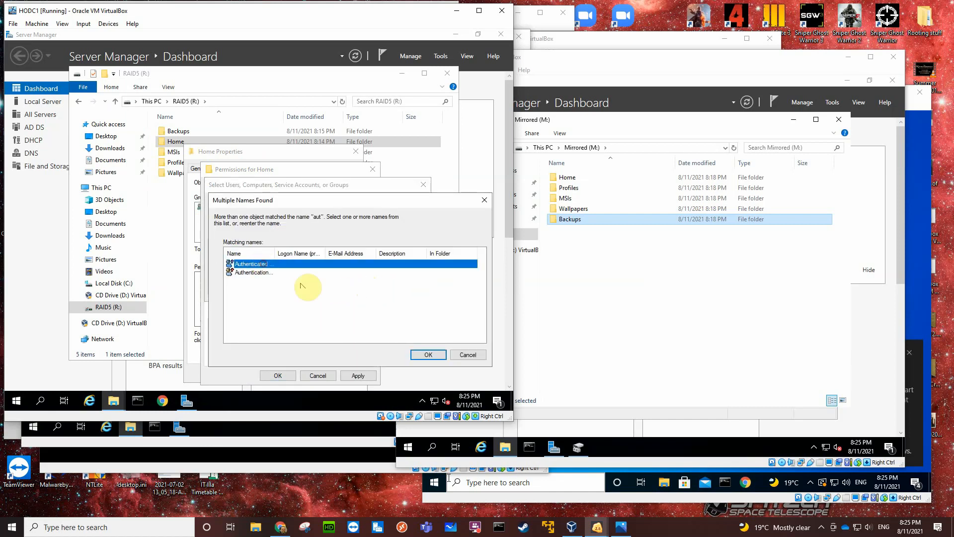
pyautogui.click(427, 354)
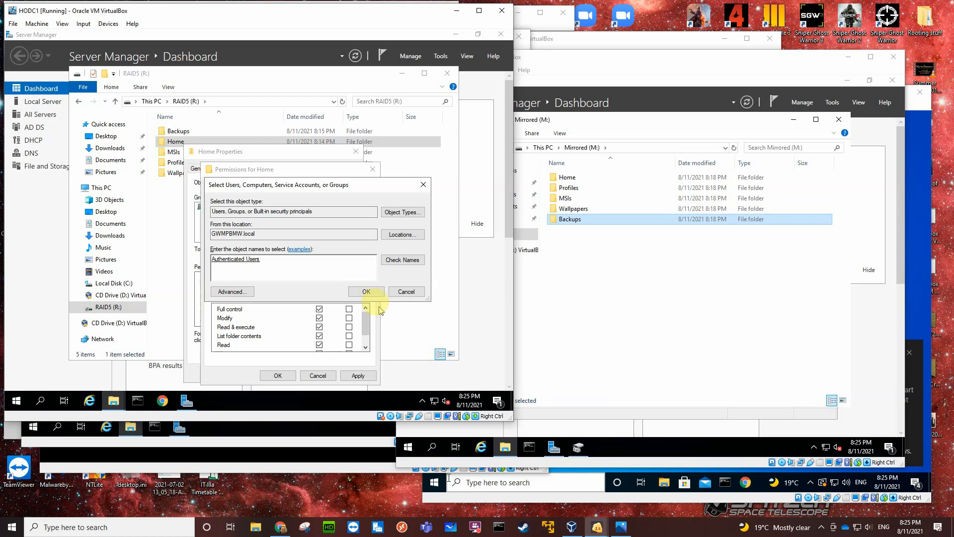
pyautogui.click(366, 291)
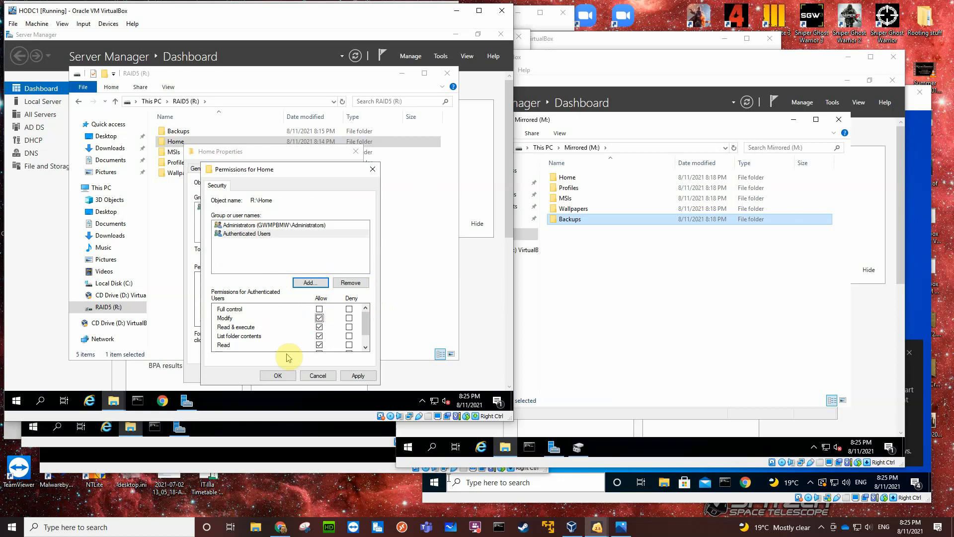
pyautogui.click(280, 376)
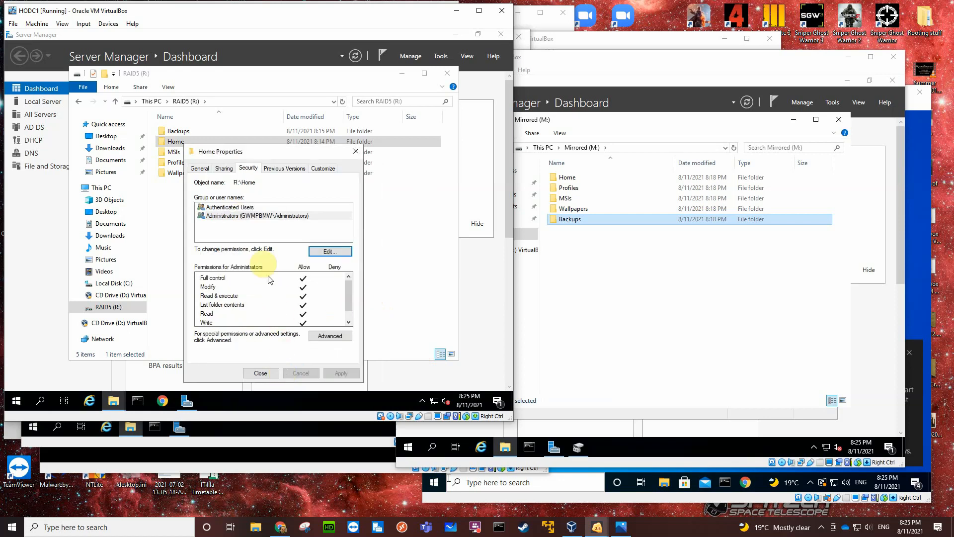
pyautogui.click(225, 210)
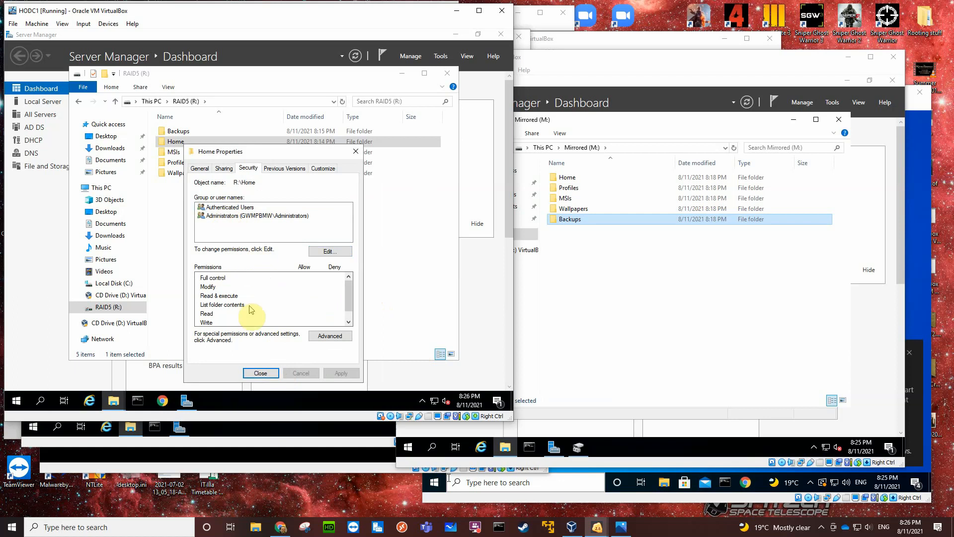
pyautogui.click(260, 373)
# Disable inheritance in the security settings of the Backups folder on RAID5 (R:) and remove all inherited permissions.
pyautogui.click(183, 144)
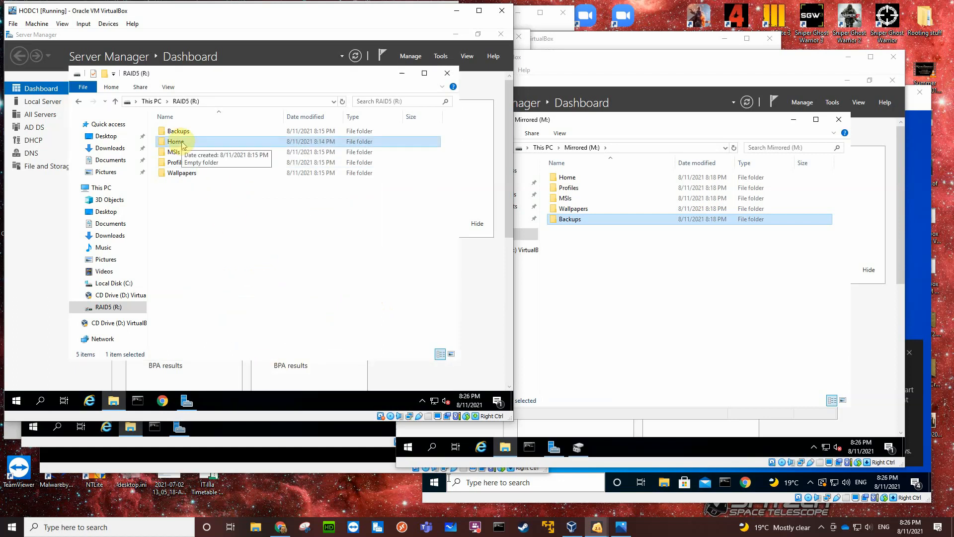
pyautogui.click(184, 132)
pyautogui.rightClick(185, 133)
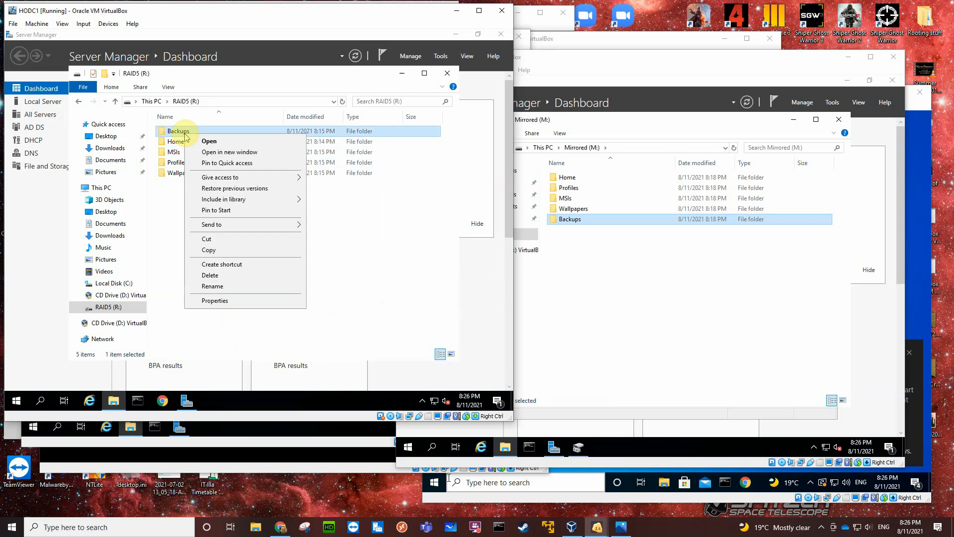
pyautogui.click(213, 300)
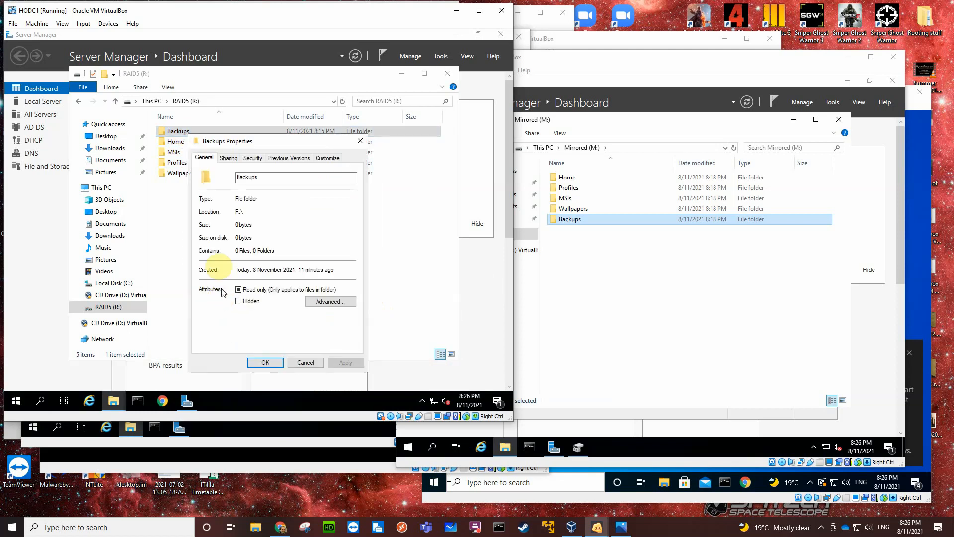
pyautogui.click(251, 159)
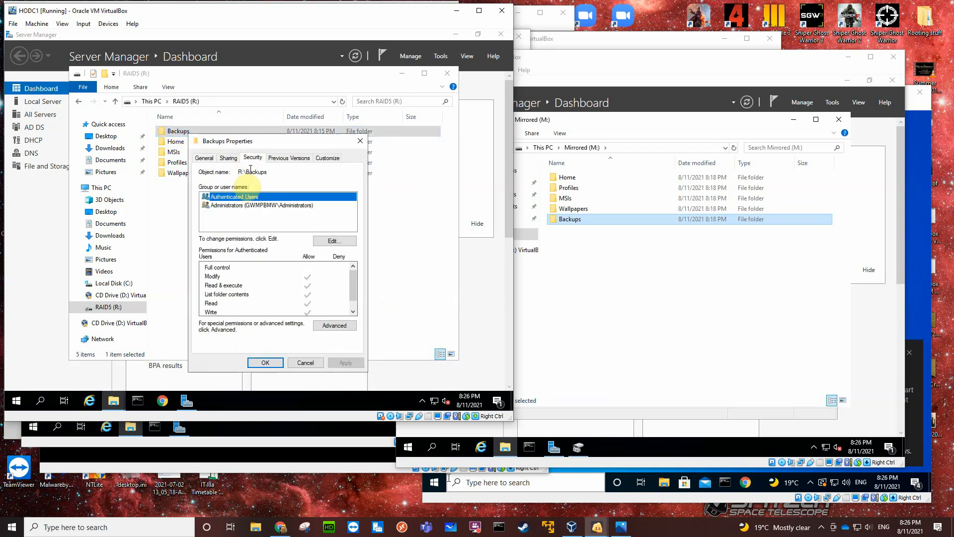
pyautogui.click(249, 206)
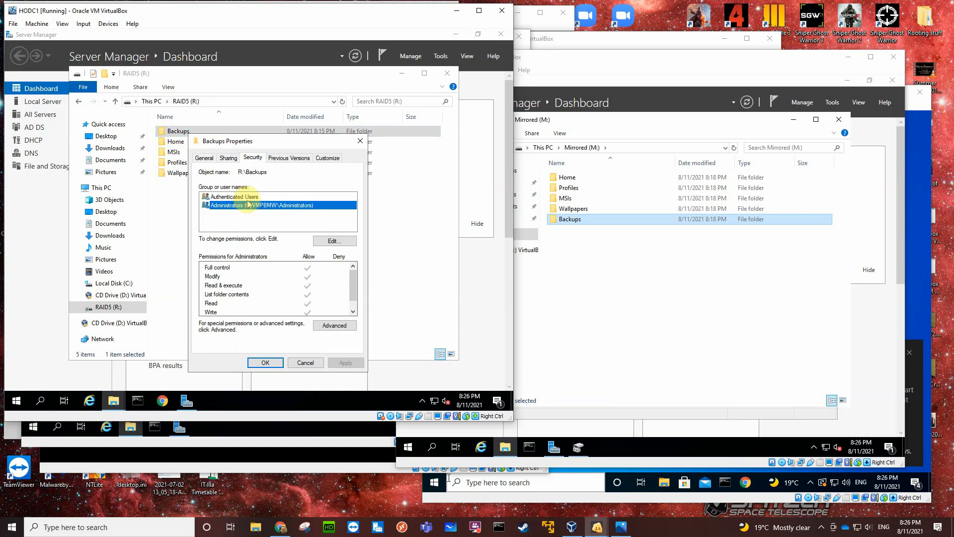
pyautogui.click(247, 197)
pyautogui.click(249, 205)
pyautogui.click(325, 329)
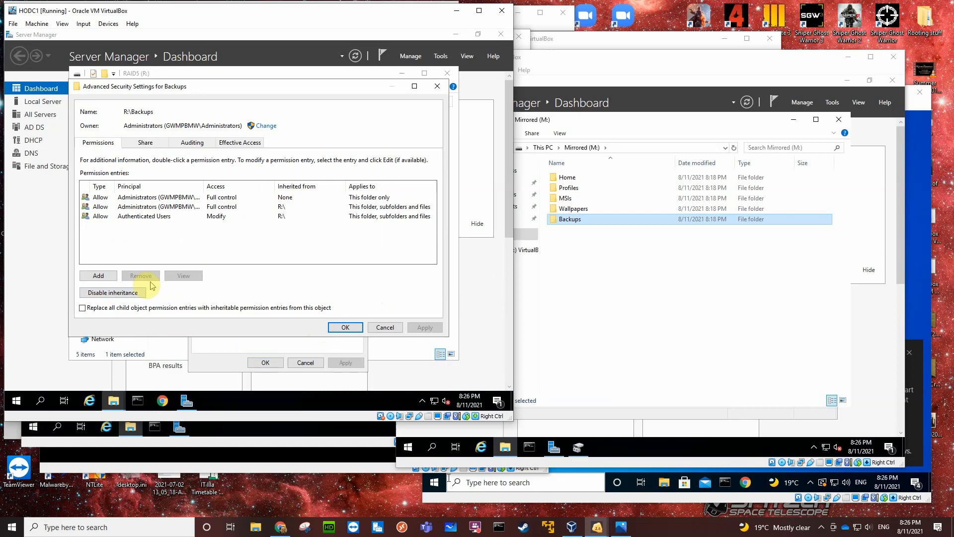
pyautogui.click(142, 293)
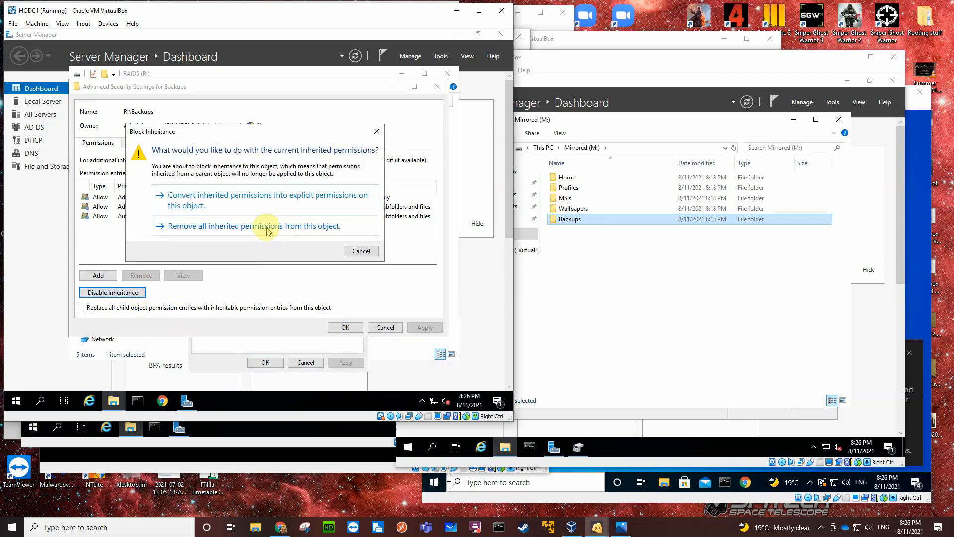
pyautogui.click(266, 227)
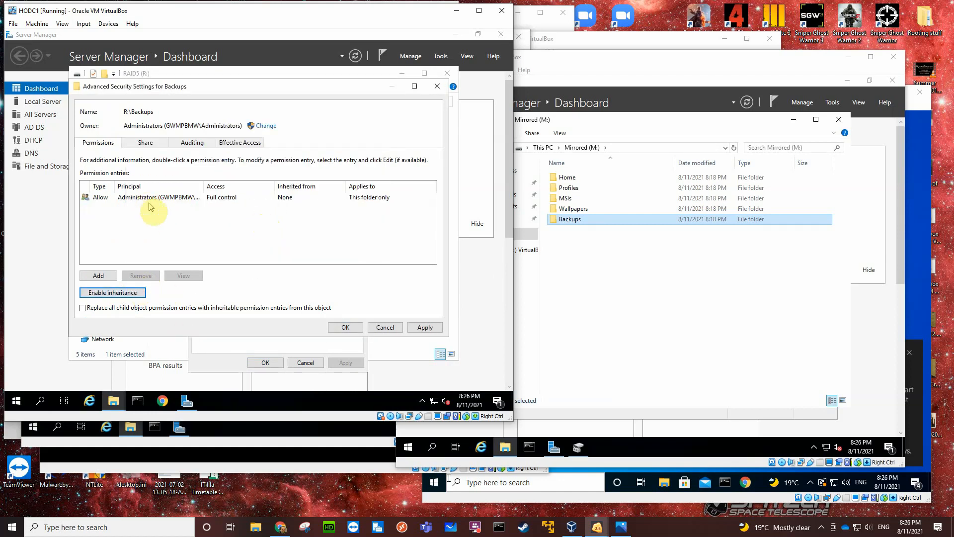
pyautogui.click(344, 327)
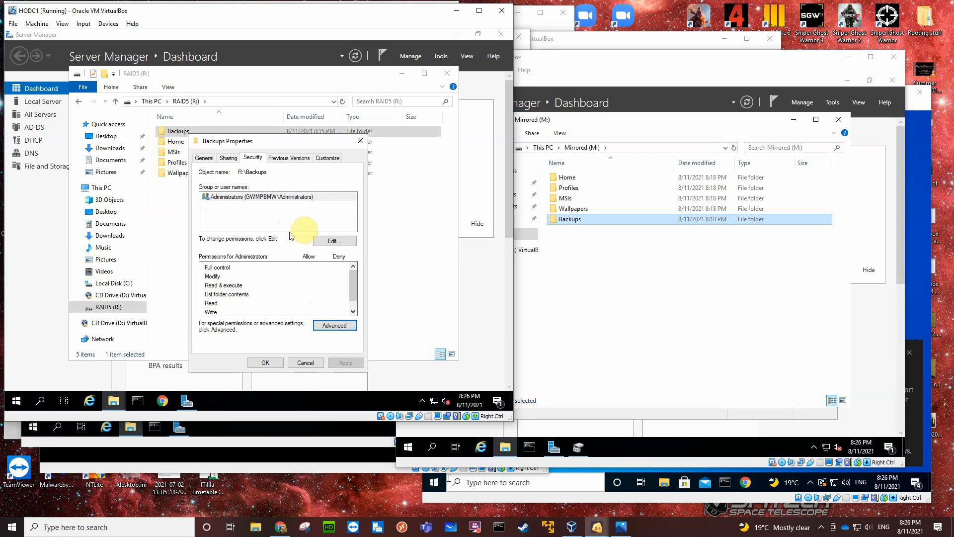
# Allow Administrators Full control in the Backups folder's security permissions and add Authenticated Users with Modify allowed.
pyautogui.click(332, 241)
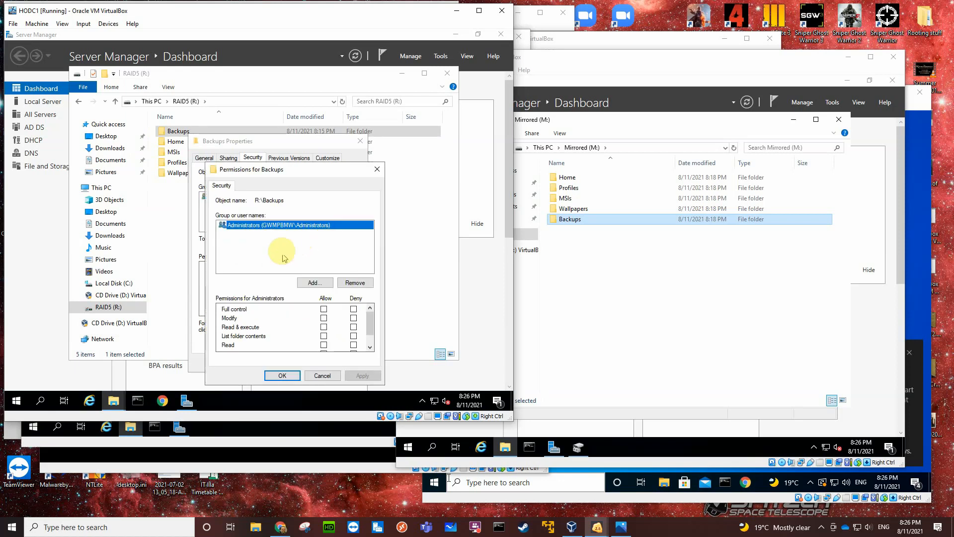
pyautogui.click(323, 309)
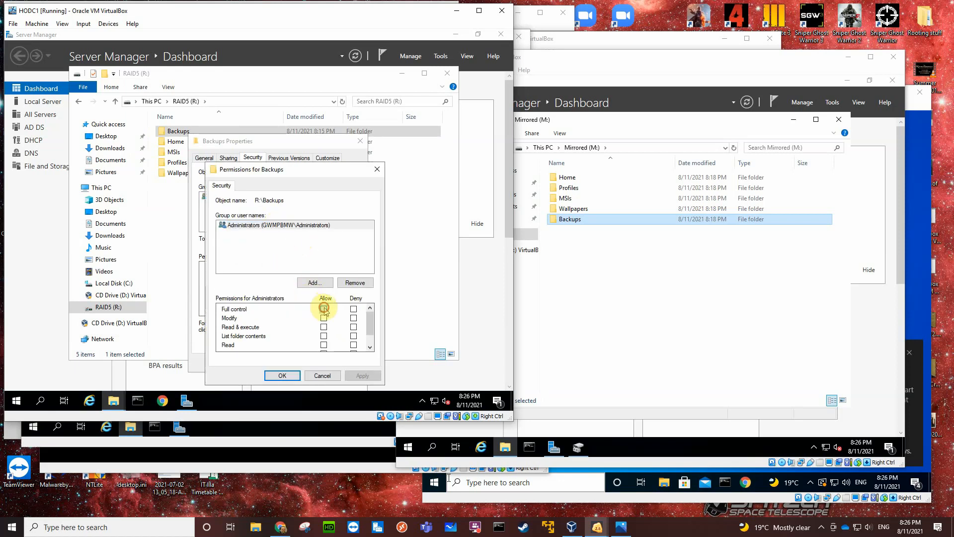
pyautogui.click(314, 282)
pyautogui.write('aut')
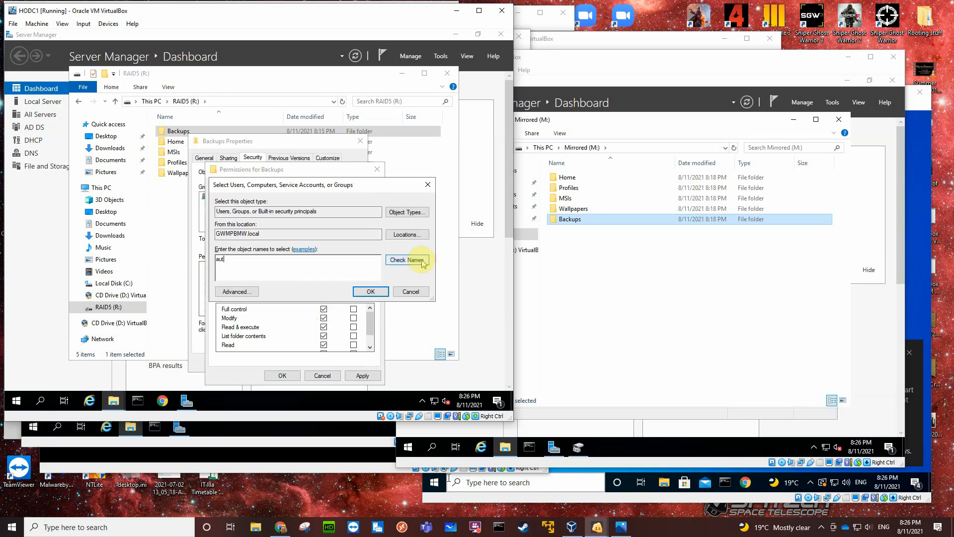
pyautogui.click(422, 261)
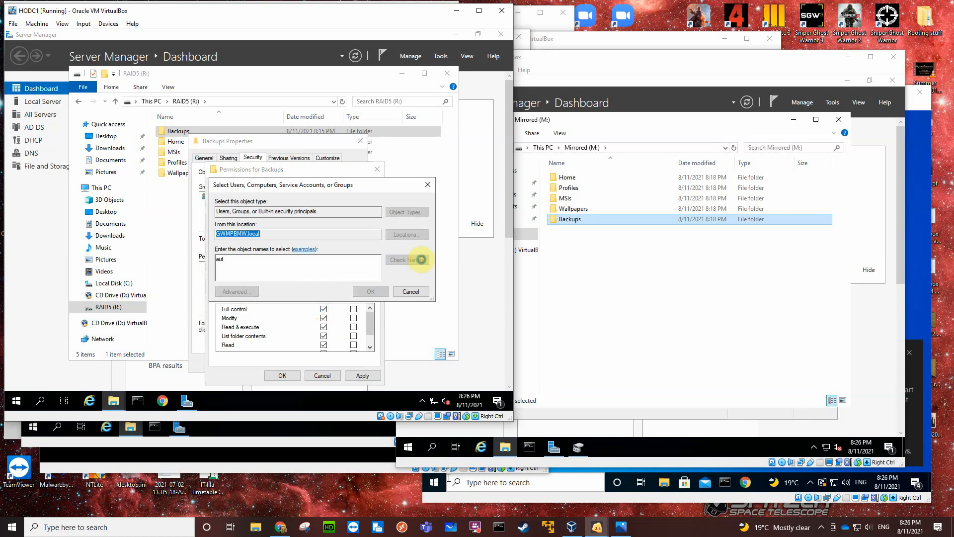
pyautogui.click(267, 264)
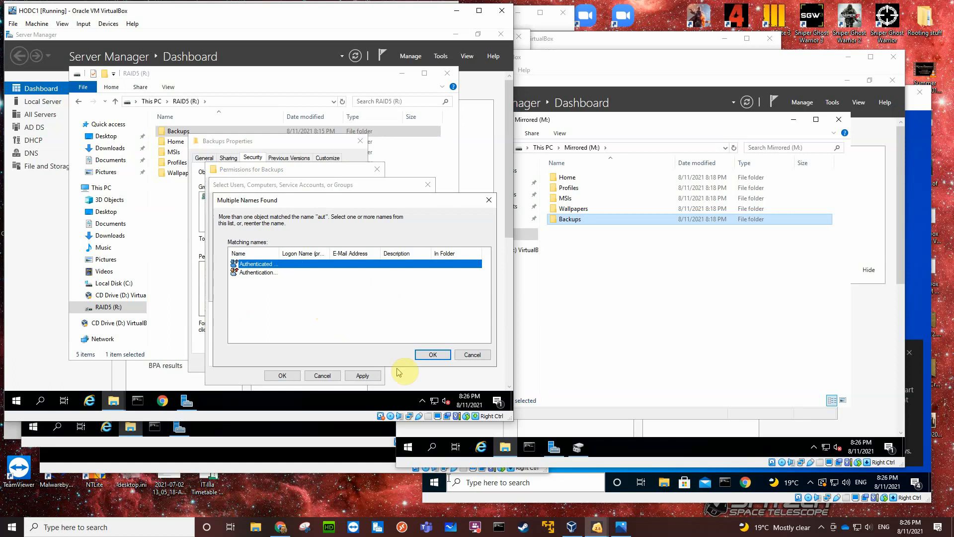
pyautogui.click(432, 355)
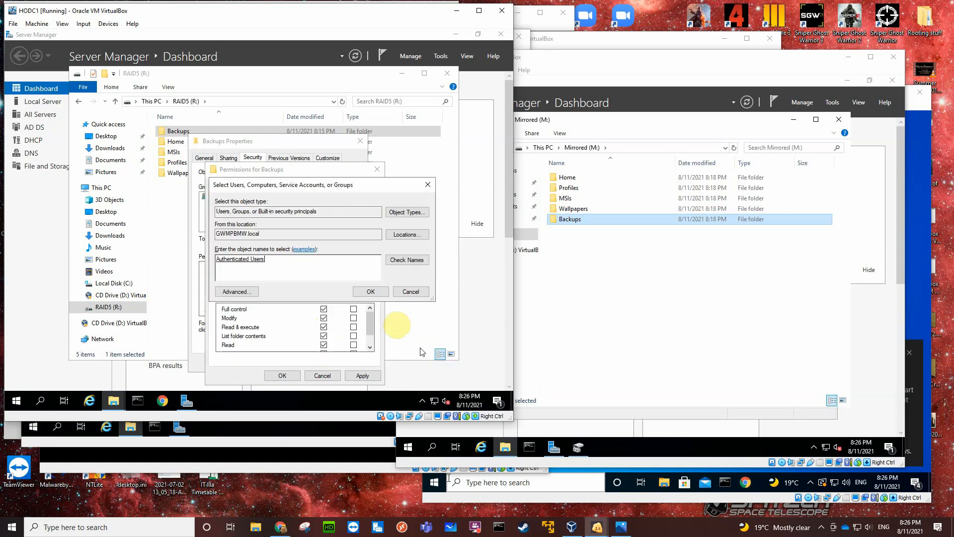
pyautogui.click(370, 292)
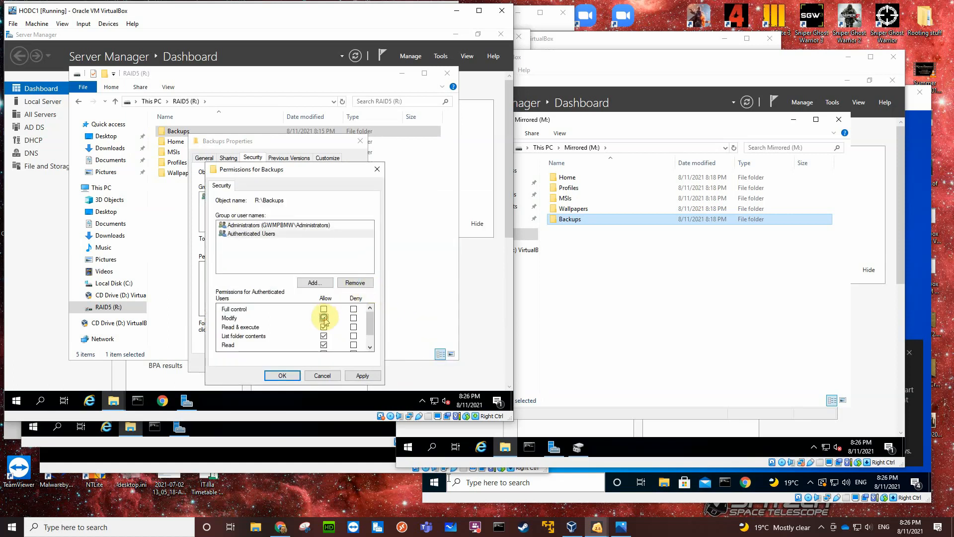
pyautogui.click(287, 376)
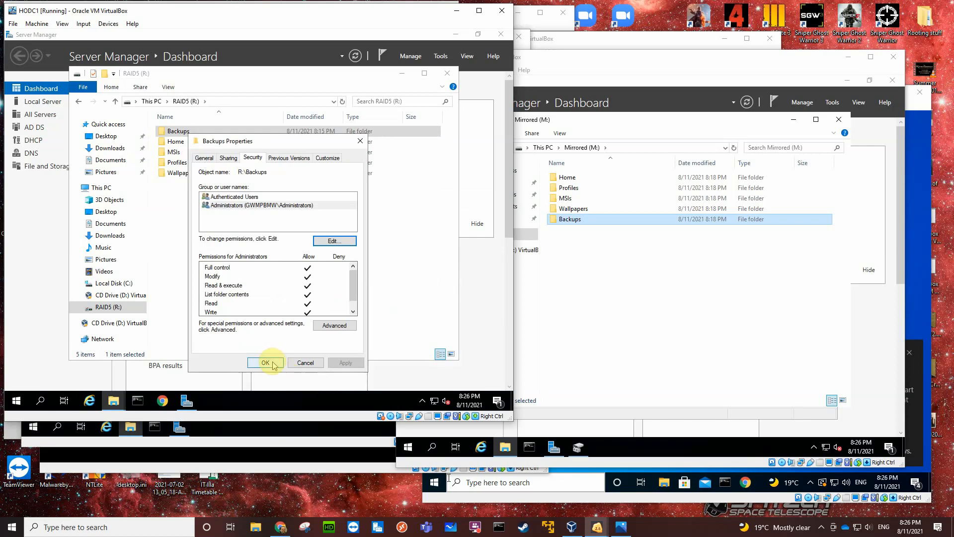
# Review the Backups folder's share permissions for Authenticated Users and Administrators, then close its properties.
pyautogui.click(228, 158)
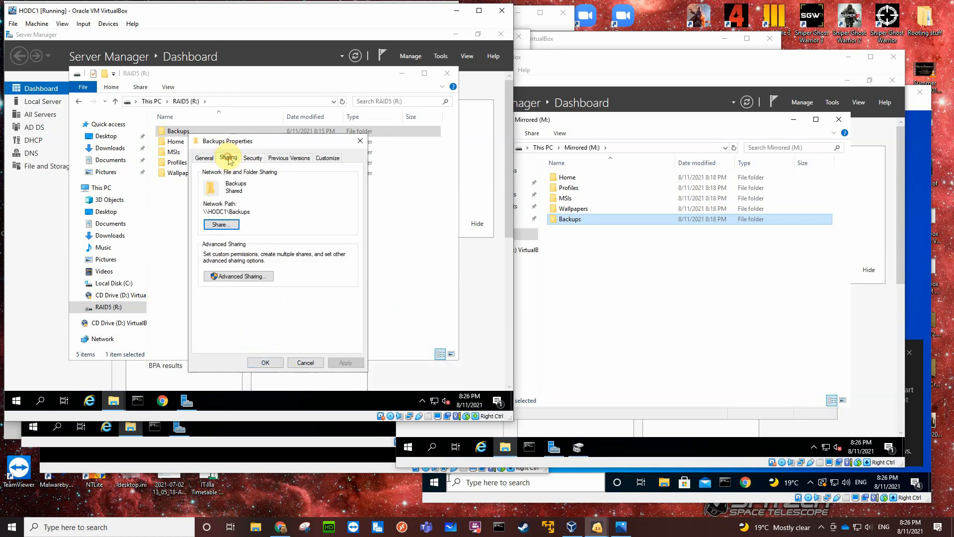
pyautogui.click(239, 275)
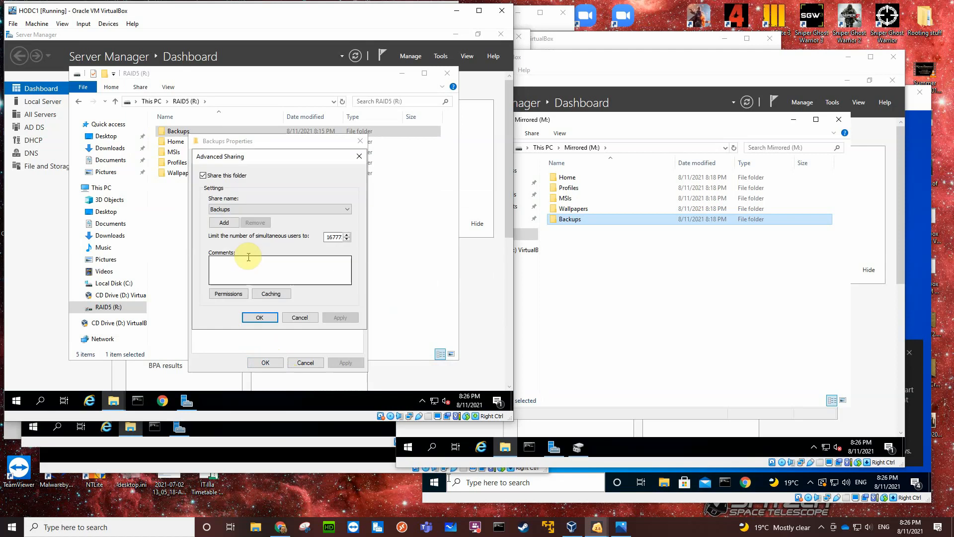
pyautogui.click(243, 294)
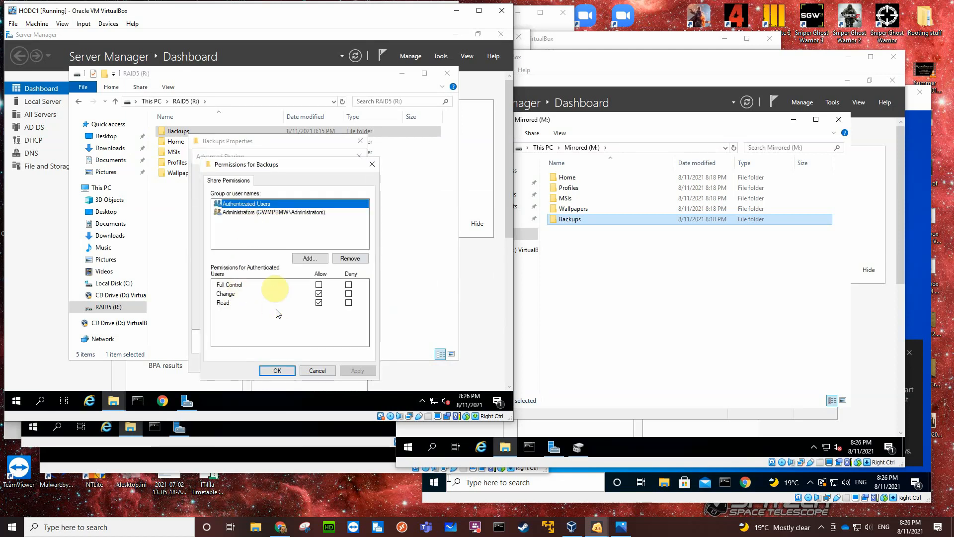
pyautogui.click(249, 212)
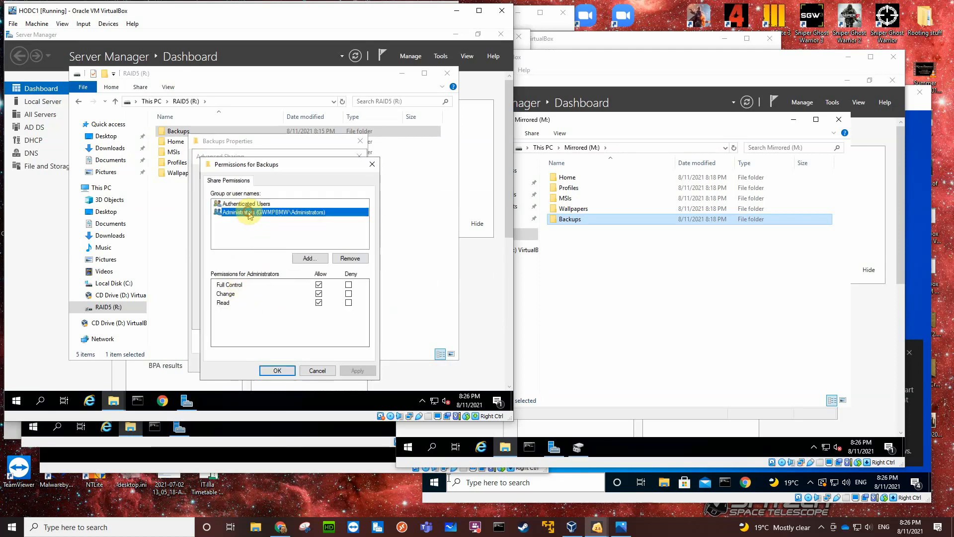
pyautogui.click(278, 371)
pyautogui.click(269, 320)
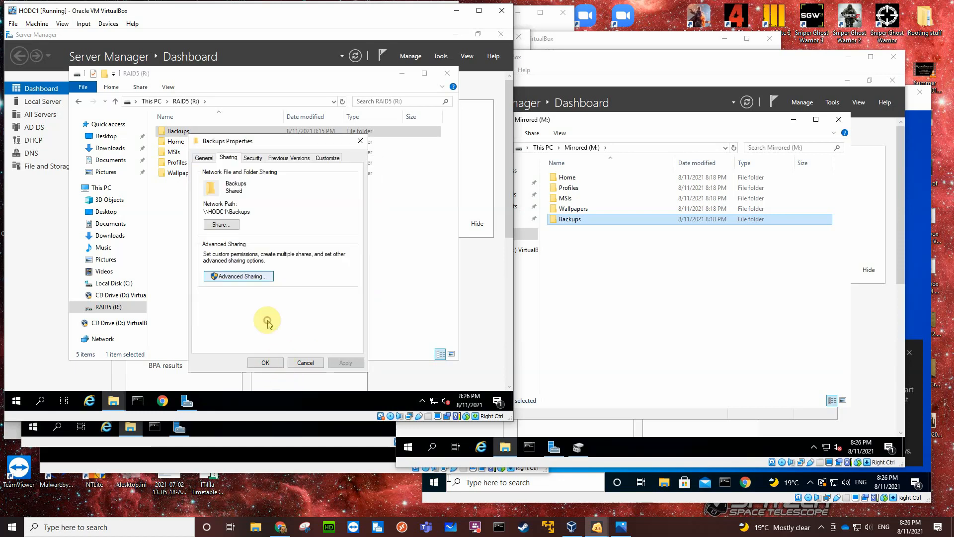
pyautogui.click(265, 362)
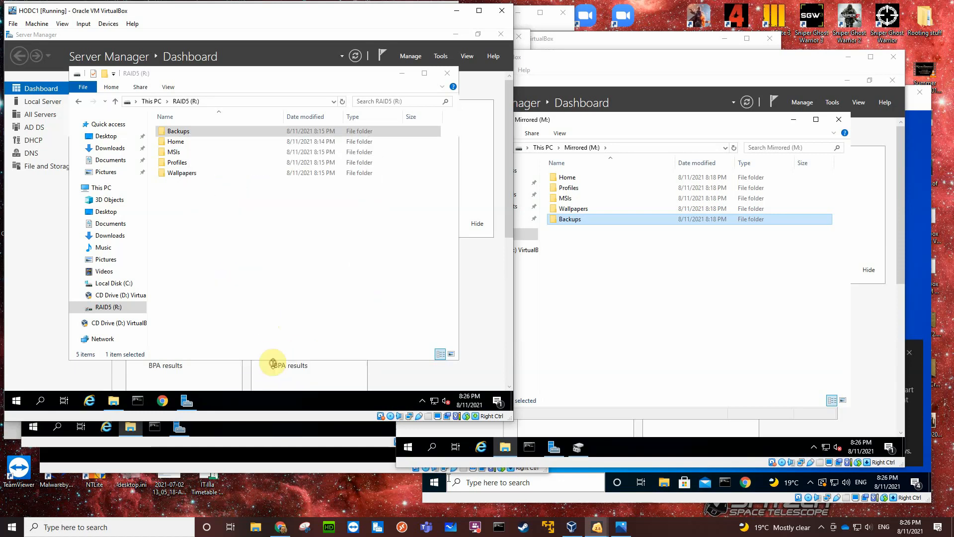
# Check the sharing settings and security permissions of the Home folder on RAID5 (R:), then close its properties.
pyautogui.click(205, 142)
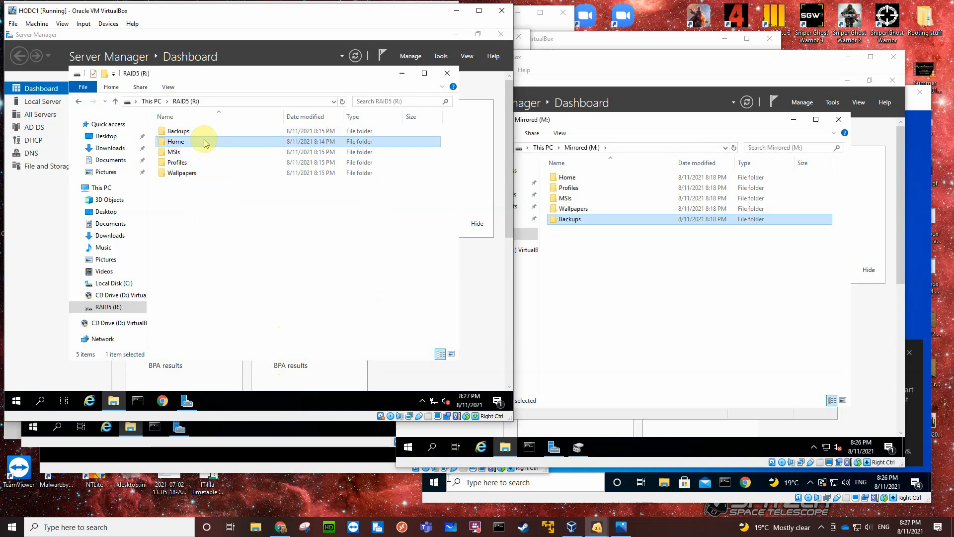
pyautogui.rightClick(205, 142)
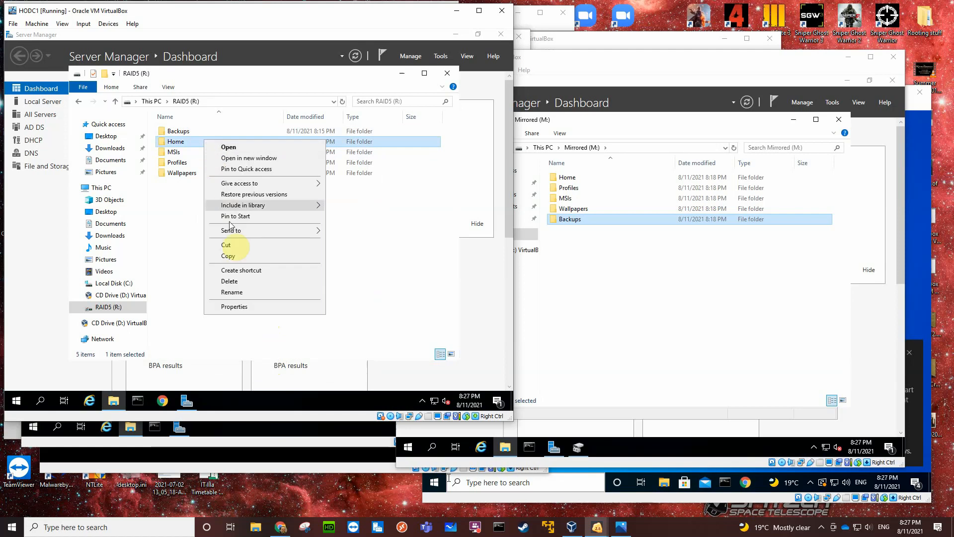
pyautogui.click(241, 305)
pyautogui.click(248, 164)
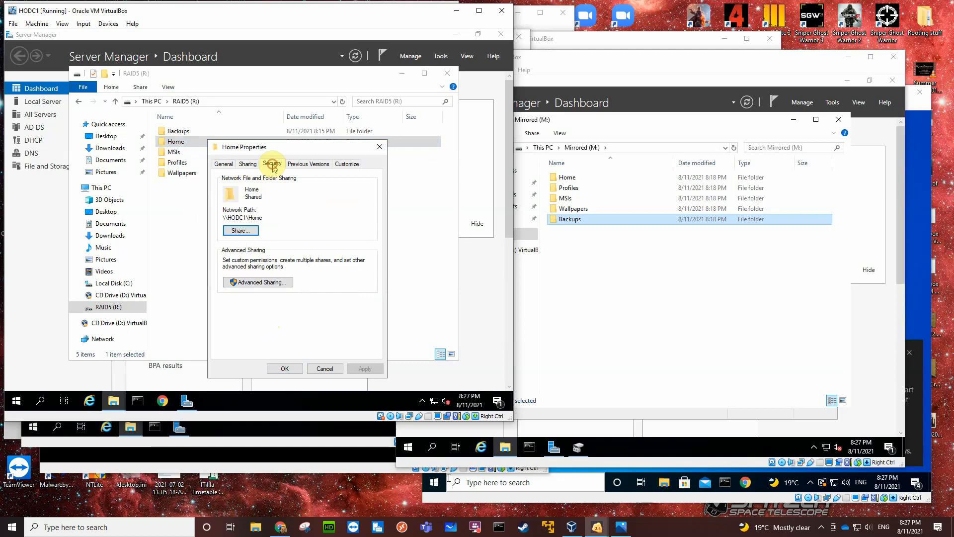
pyautogui.click(272, 163)
pyautogui.click(259, 213)
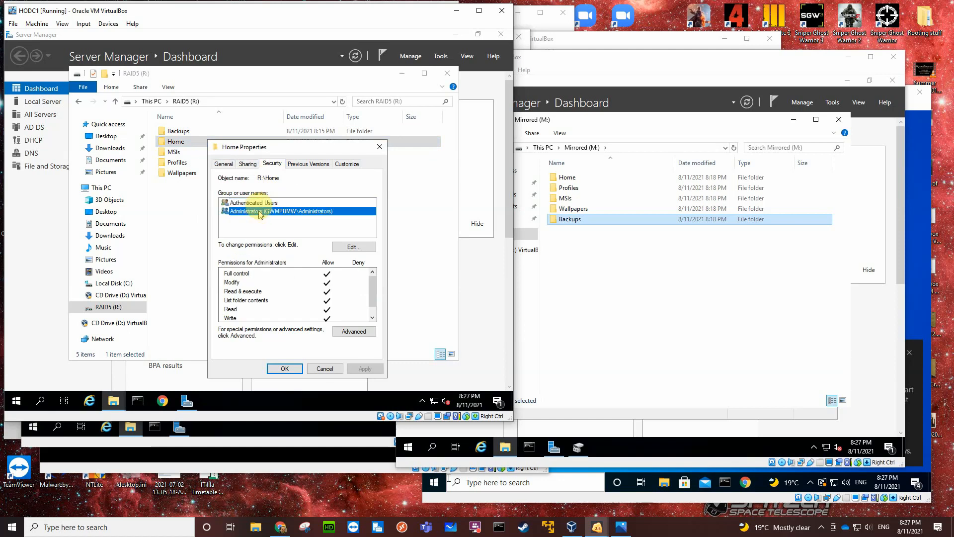
pyautogui.click(284, 367)
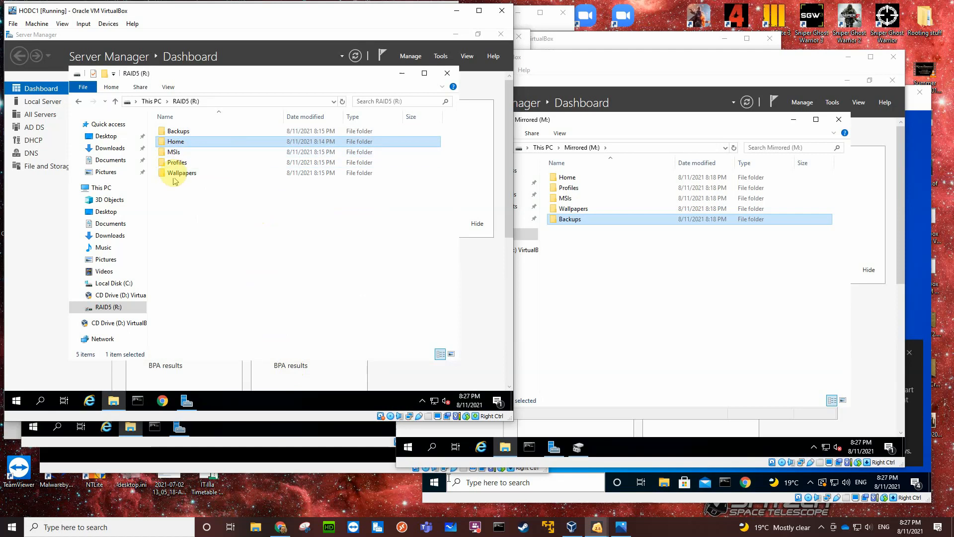
# Open the properties of the RAID5 (R:) volume and compare the share permissions of Authenticated Users and Administrators on share R.
pyautogui.rightClick(182, 153)
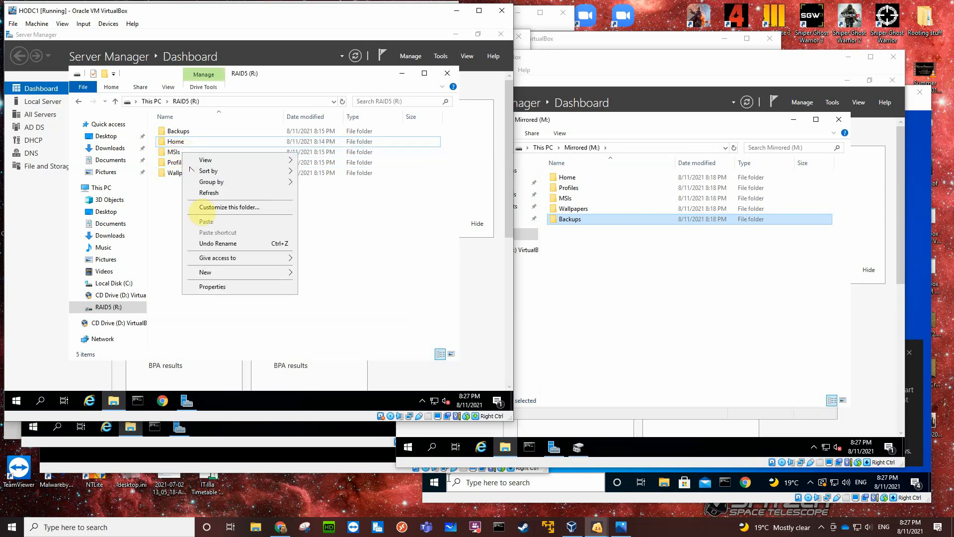
pyautogui.click(220, 287)
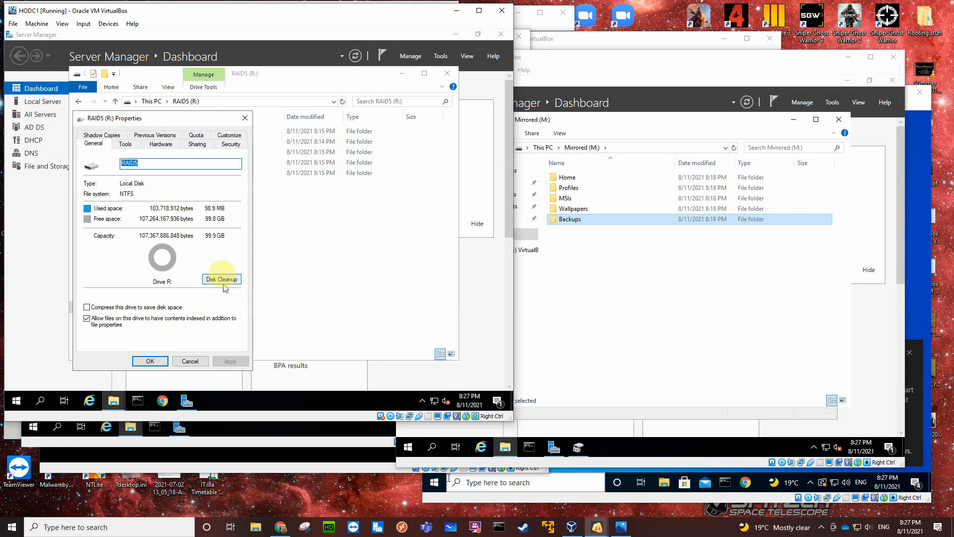
pyautogui.click(197, 144)
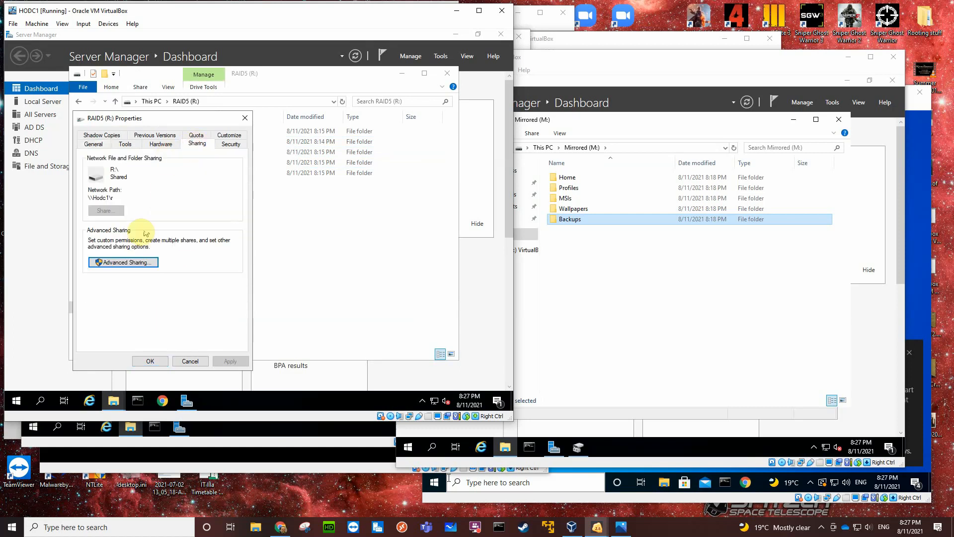
pyautogui.click(126, 263)
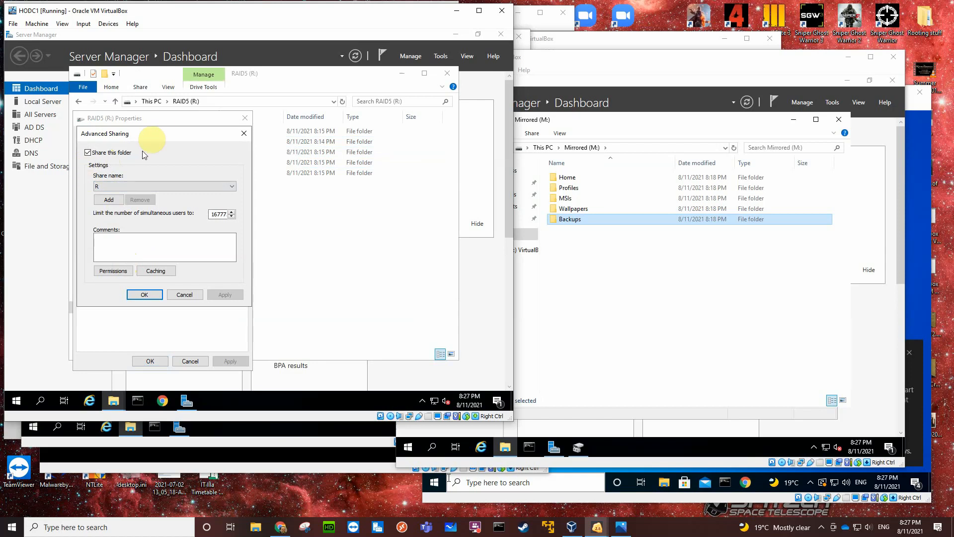
pyautogui.moveTo(171, 136); pyautogui.dragTo(233, 140)
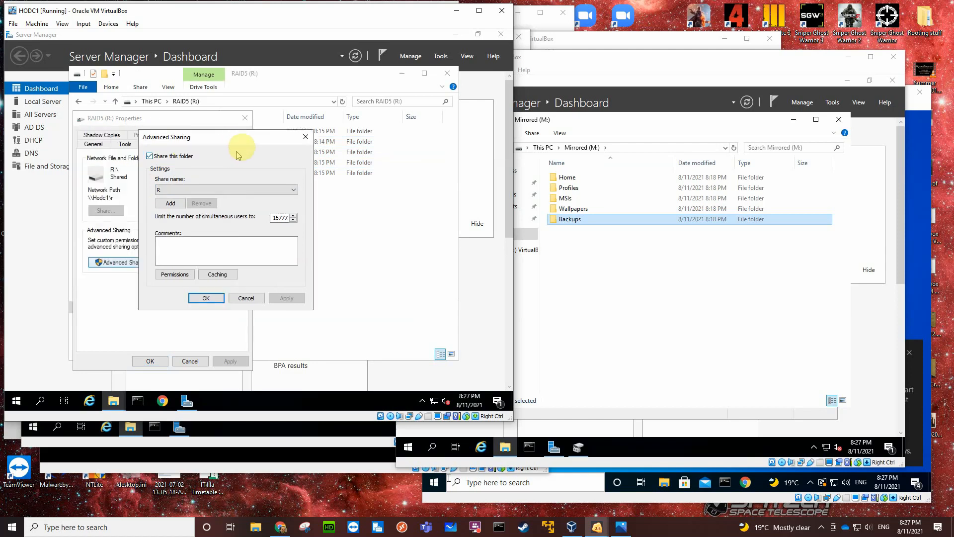
pyautogui.click(177, 274)
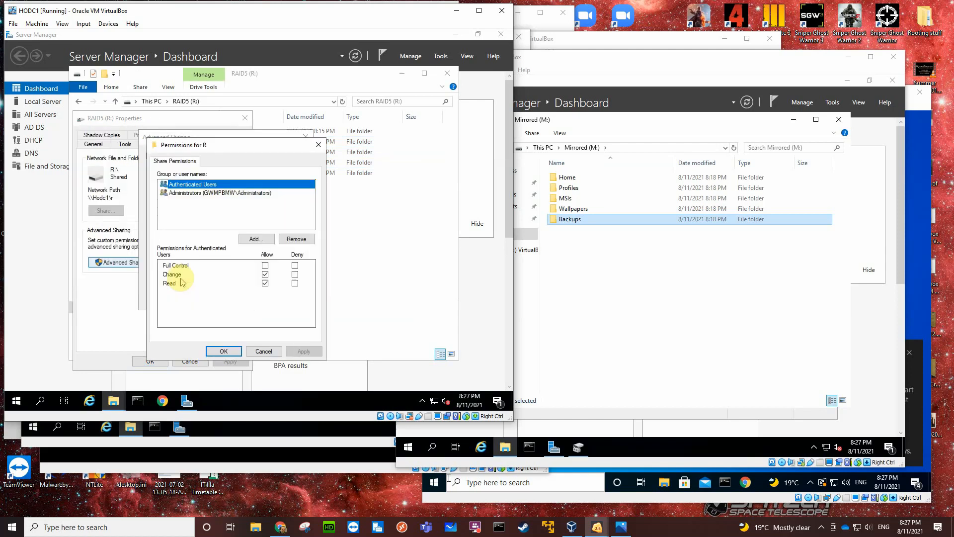
pyautogui.click(195, 193)
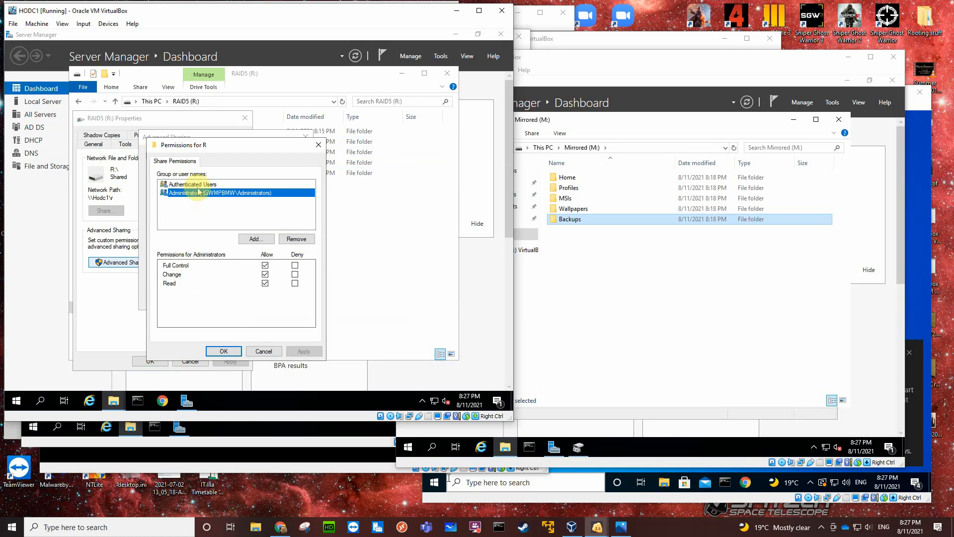
pyautogui.click(197, 186)
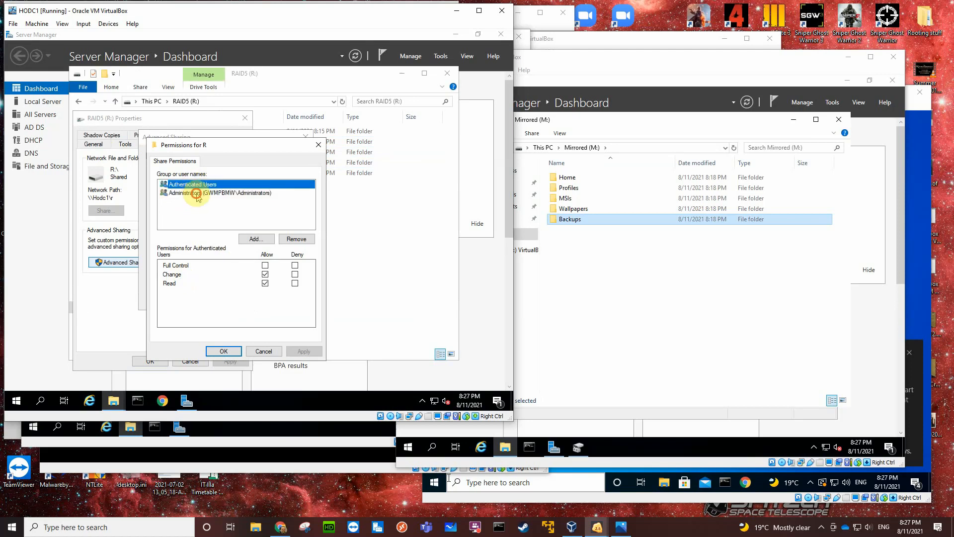
pyautogui.click(197, 195)
pyautogui.click(200, 185)
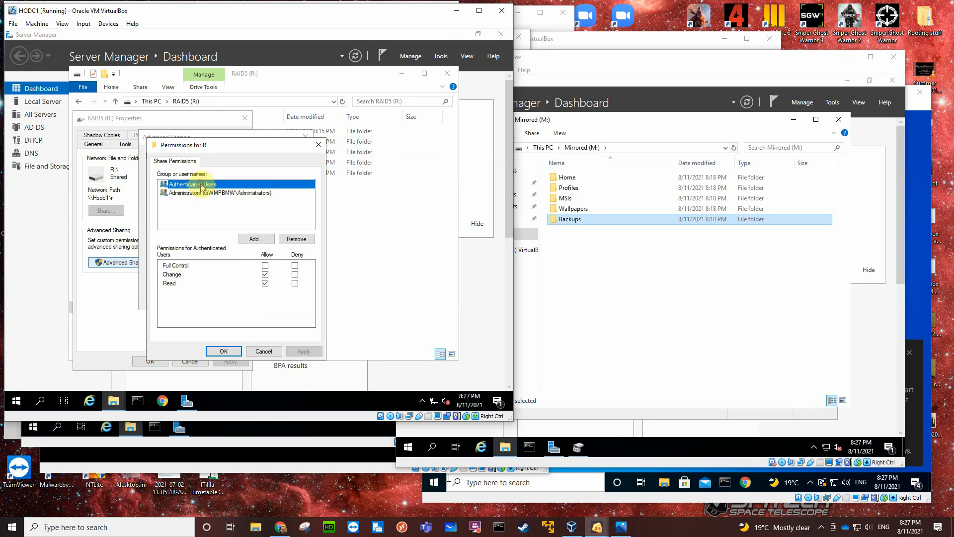
pyautogui.click(236, 352)
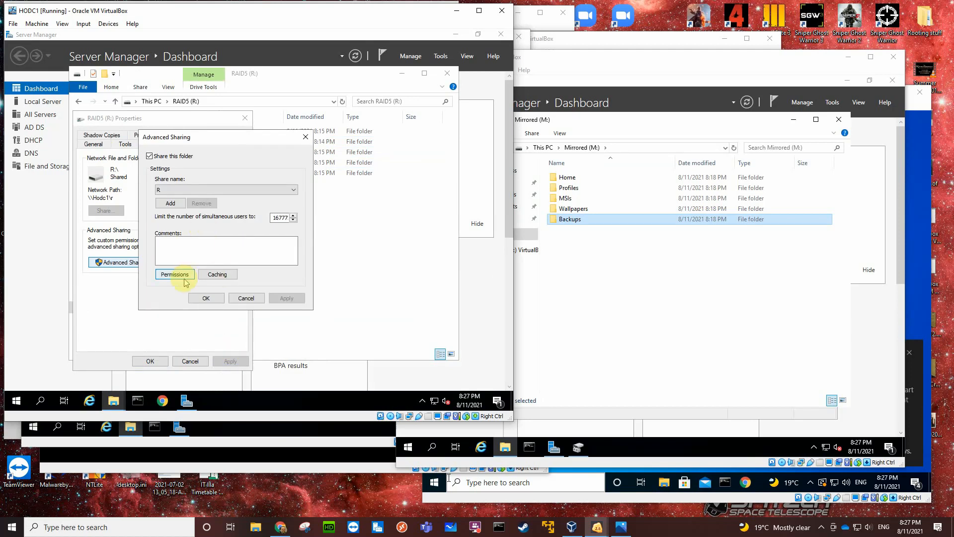
pyautogui.click(203, 296)
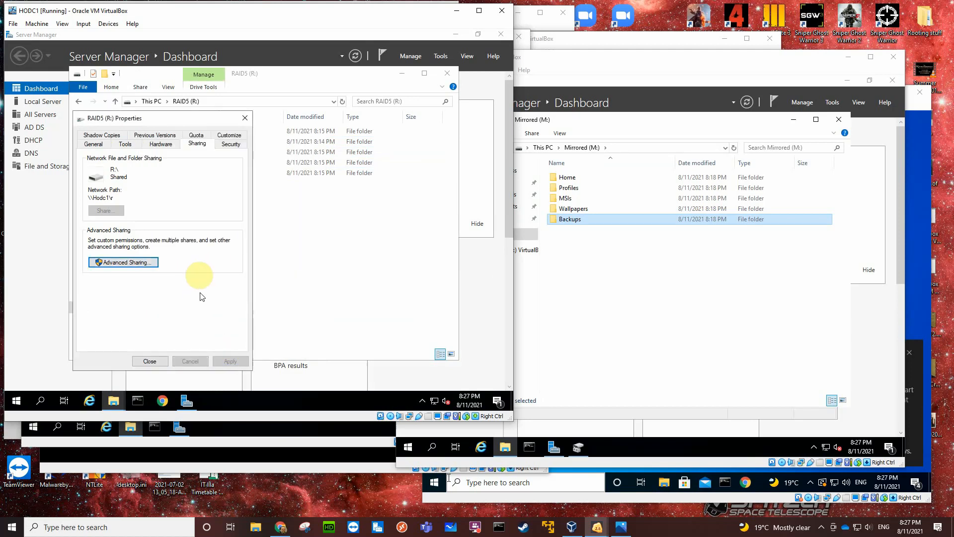
# Examine the advanced security permission entries of the RAID5 (R:) volume for Administrators and Authenticated Users.
pyautogui.click(226, 146)
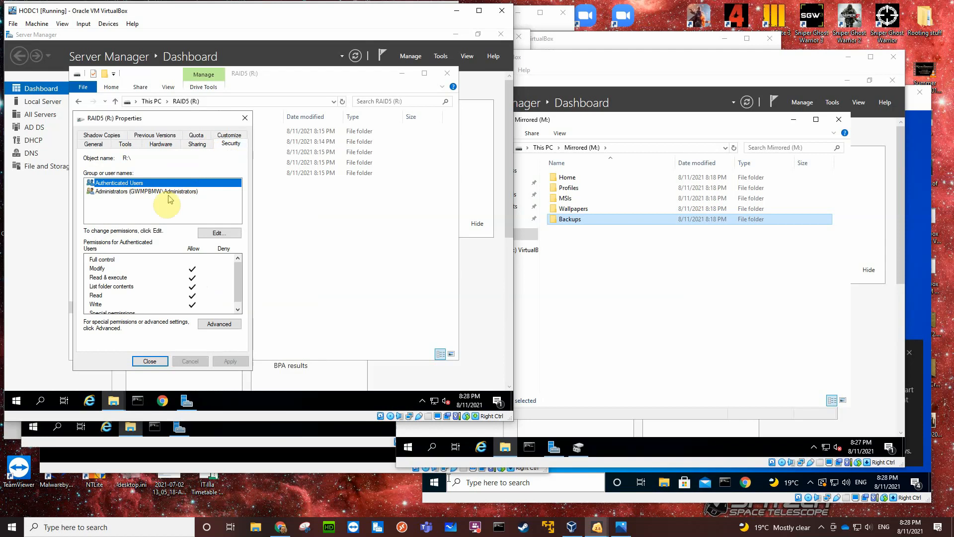
pyautogui.click(215, 324)
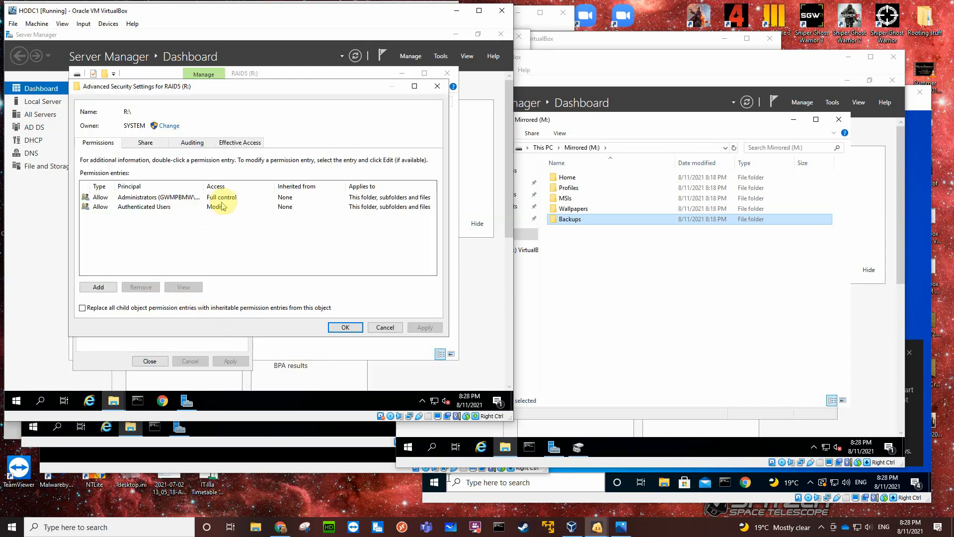
pyautogui.click(155, 210)
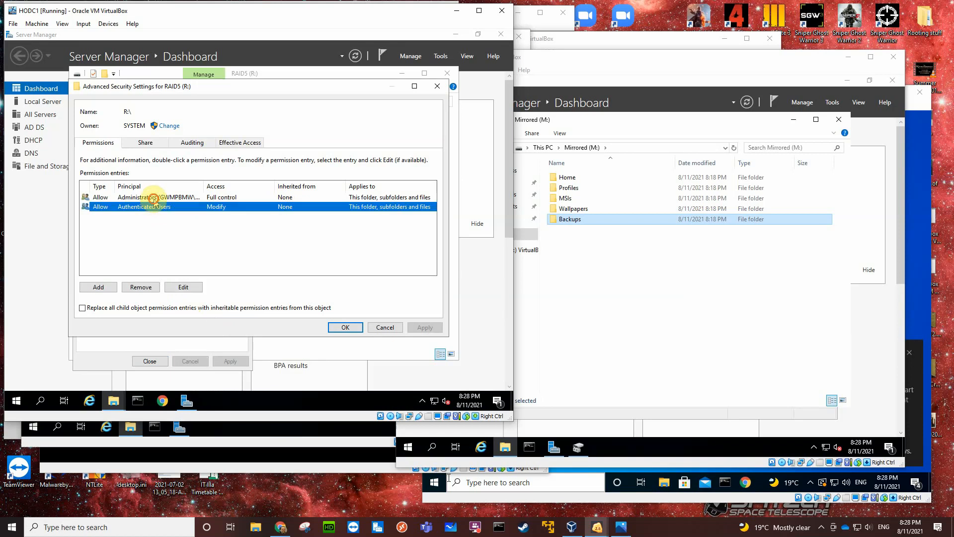
pyautogui.click(154, 199)
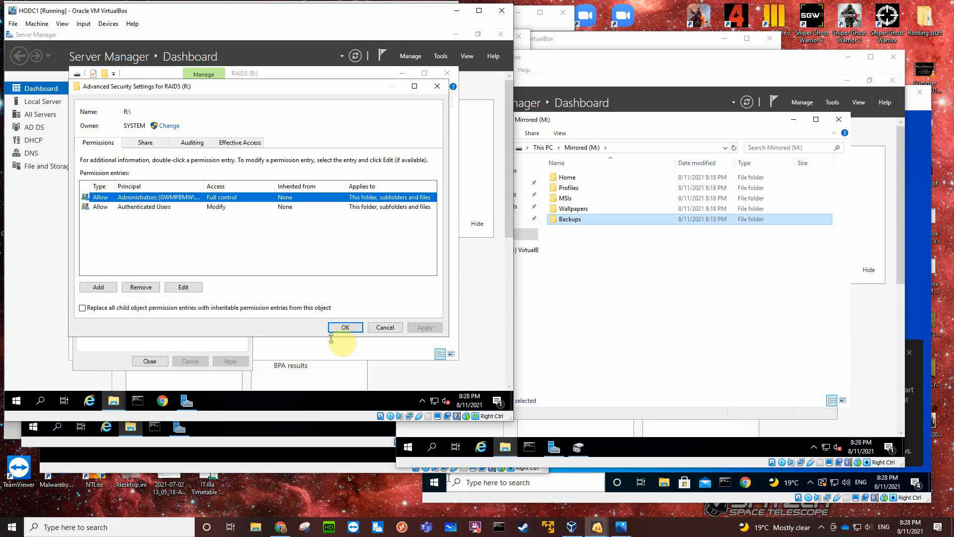
pyautogui.click(345, 328)
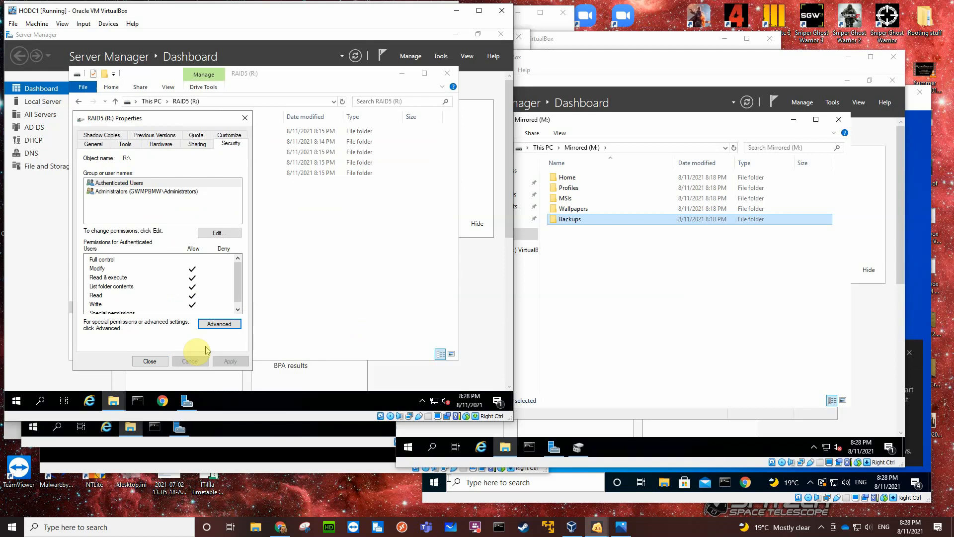
# Close the RAID5 (R:) volume properties and enable advanced sharing of its MSIs folder under the share name MSIs.
pyautogui.click(149, 361)
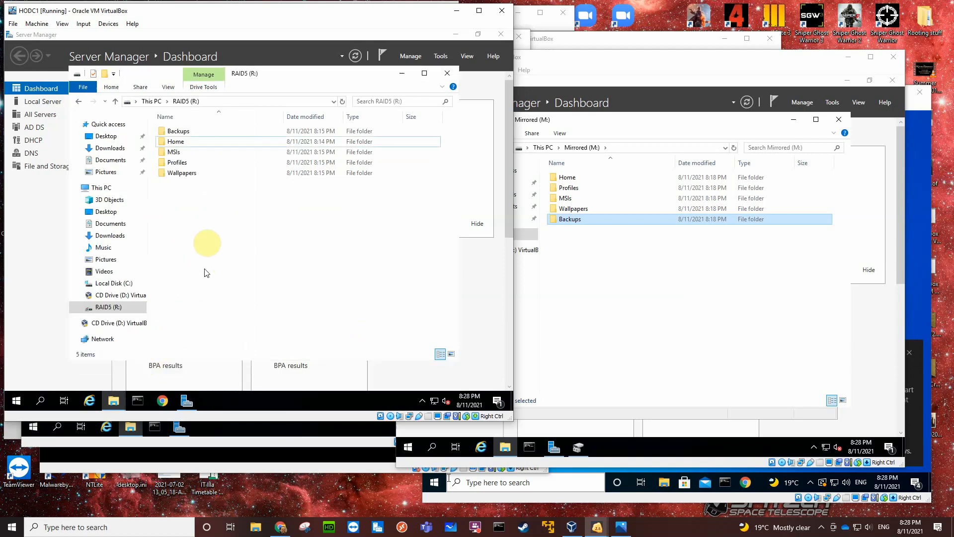
pyautogui.click(179, 152)
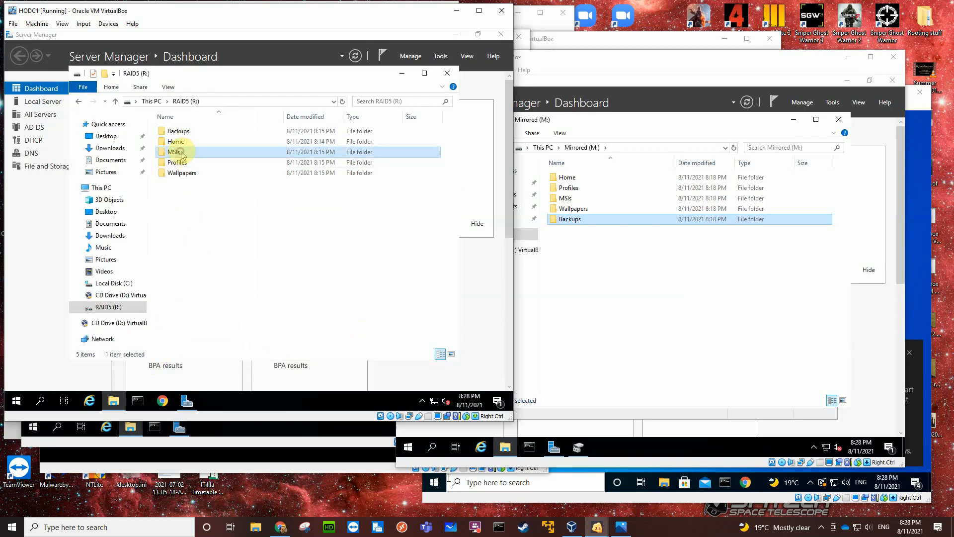
pyautogui.rightClick(189, 157)
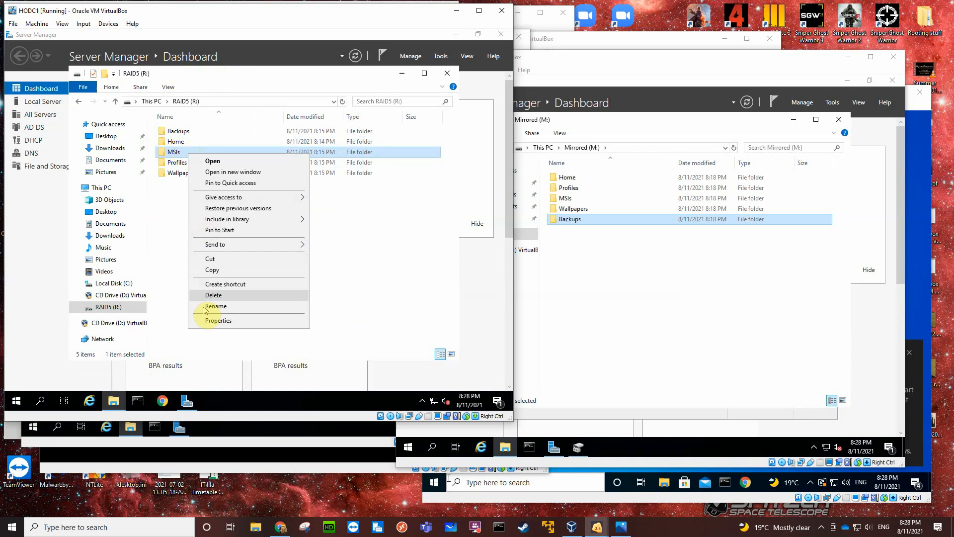
pyautogui.click(213, 323)
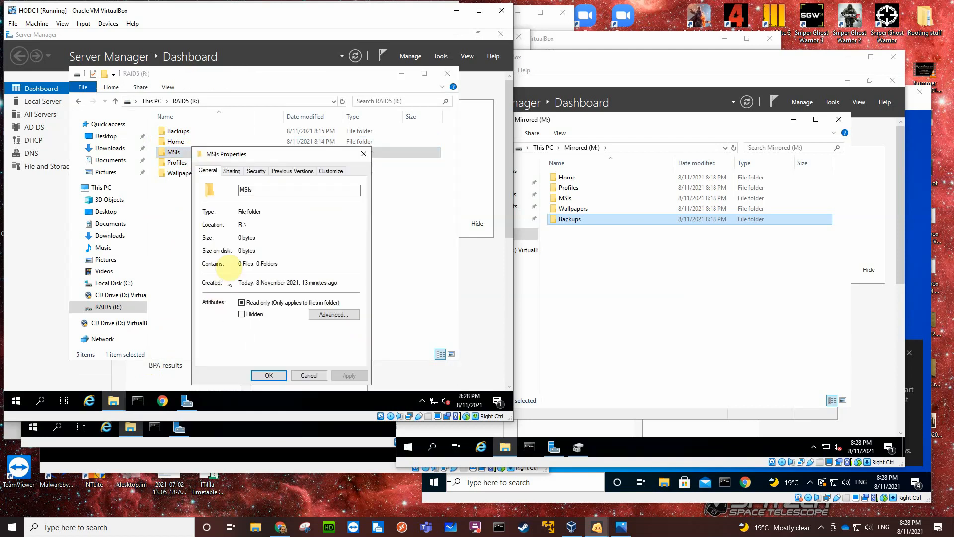
pyautogui.click(232, 171)
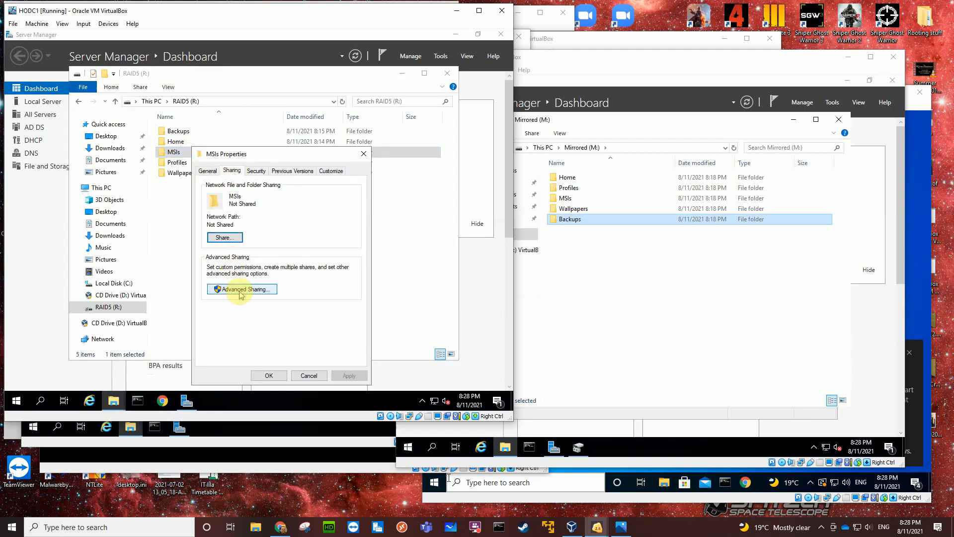
pyautogui.click(240, 289)
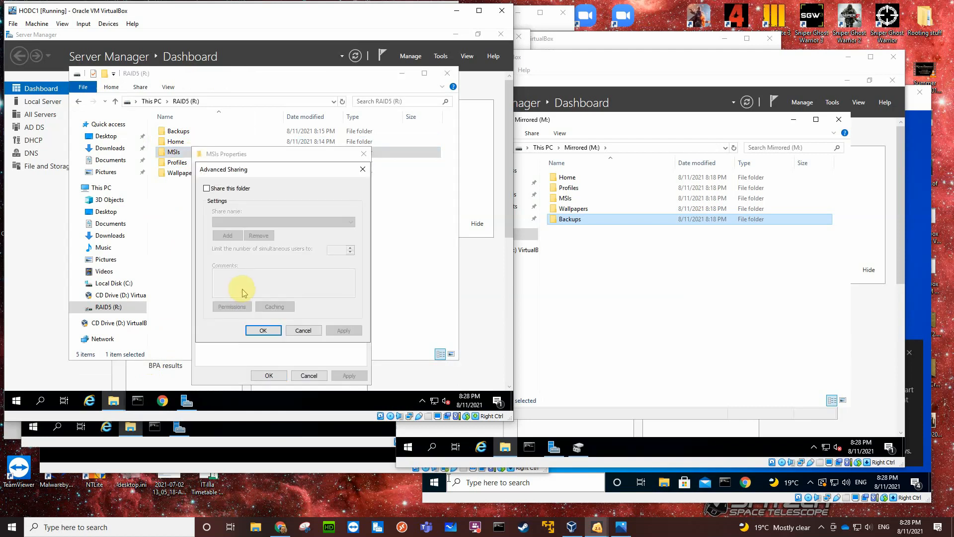
pyautogui.click(206, 188)
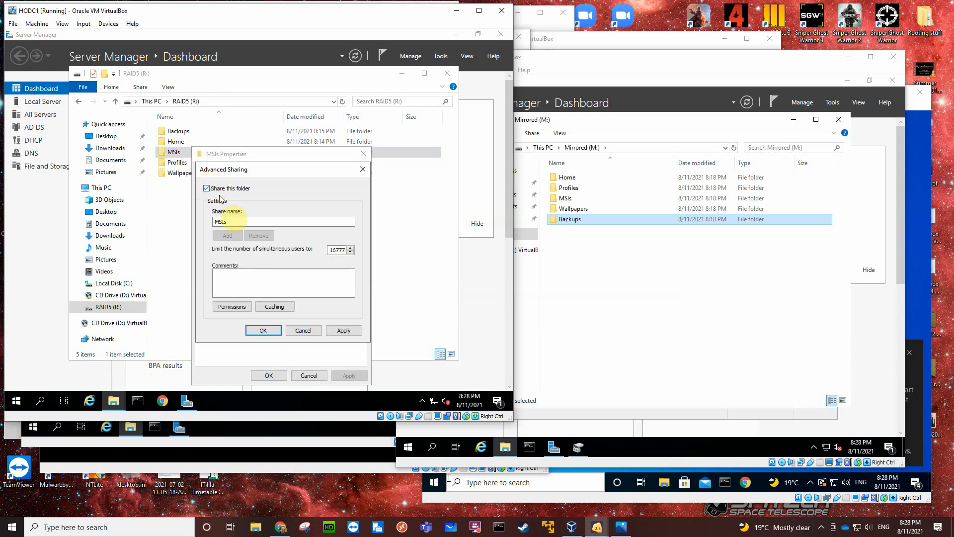
# Remove the default group from the MSIs share permissions and add the Administrators group with Full Control allowed.
pyautogui.click(237, 307)
pyautogui.click(351, 262)
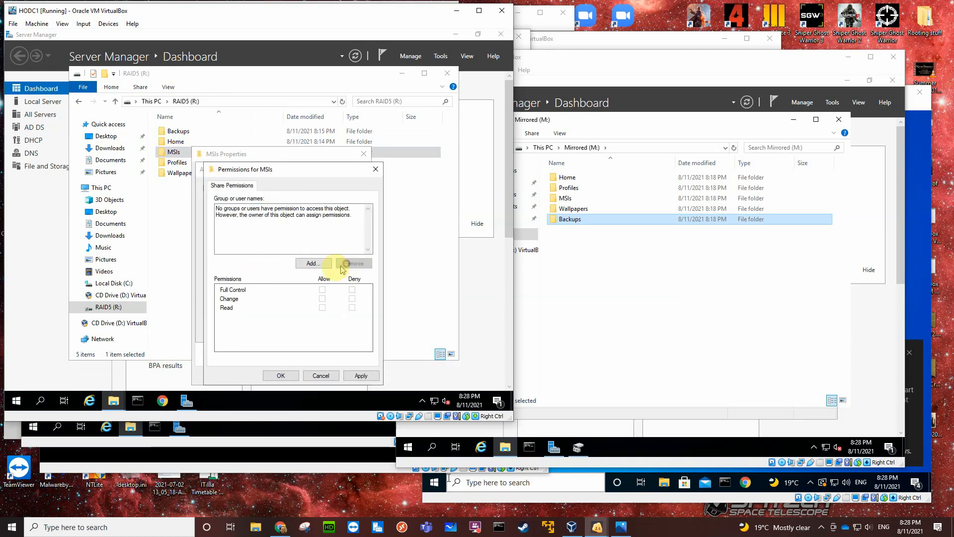
pyautogui.click(311, 264)
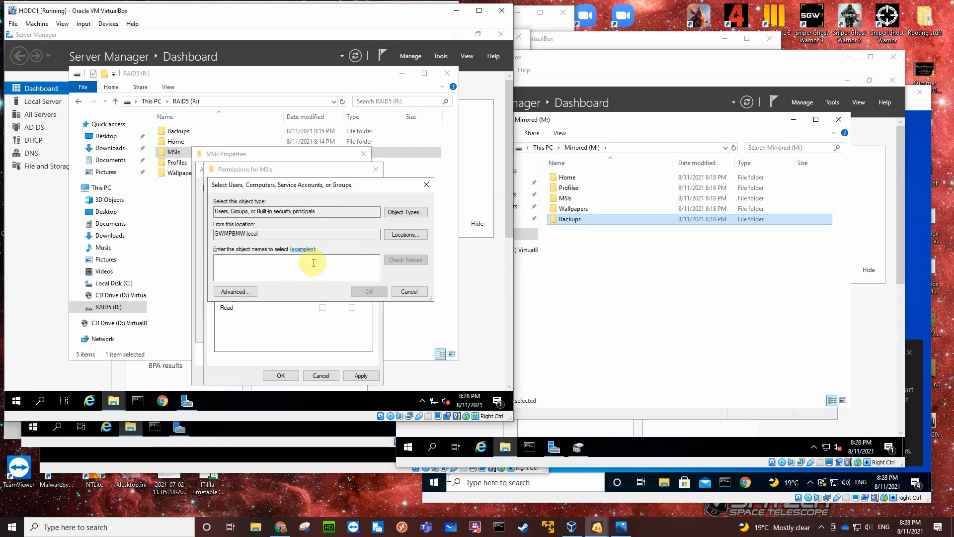
pyautogui.write('adm')
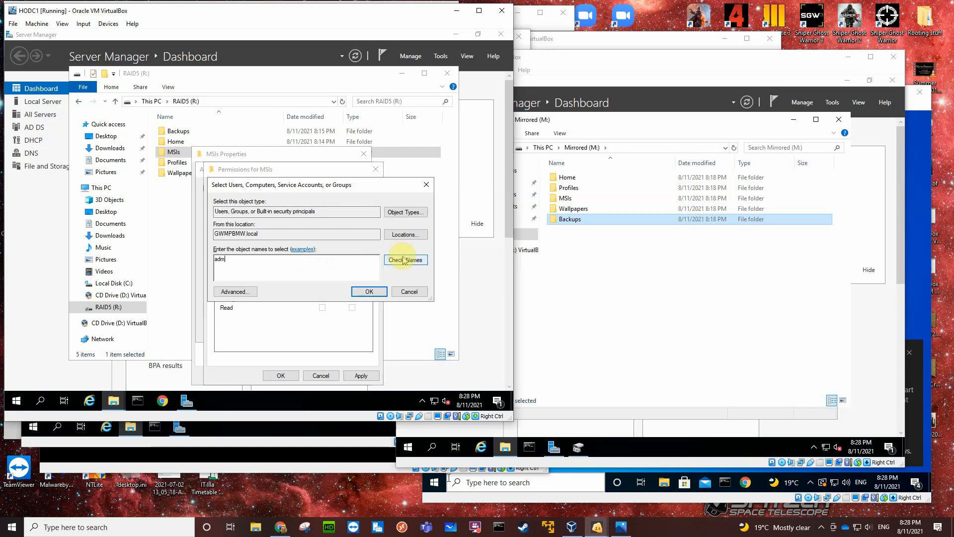
pyautogui.click(404, 260)
pyautogui.click(269, 272)
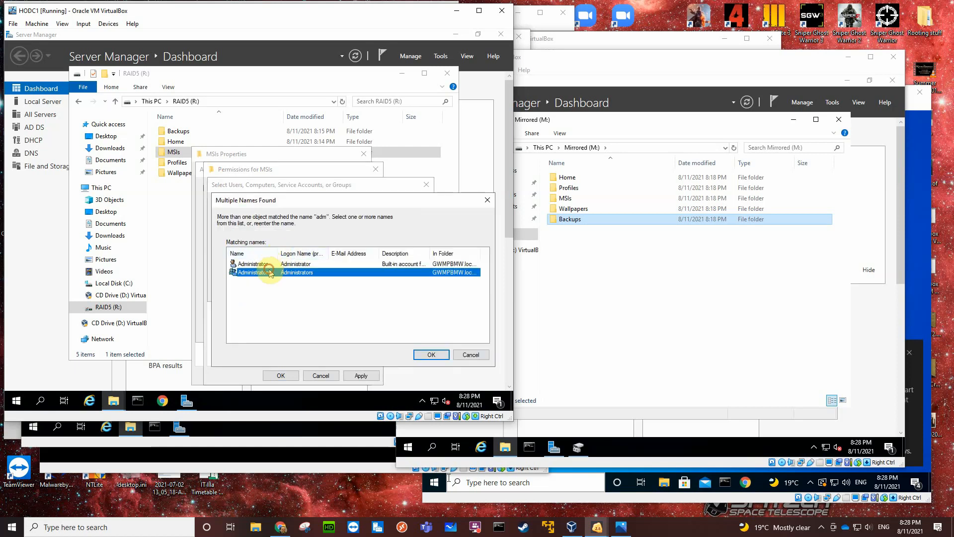
pyautogui.click(426, 353)
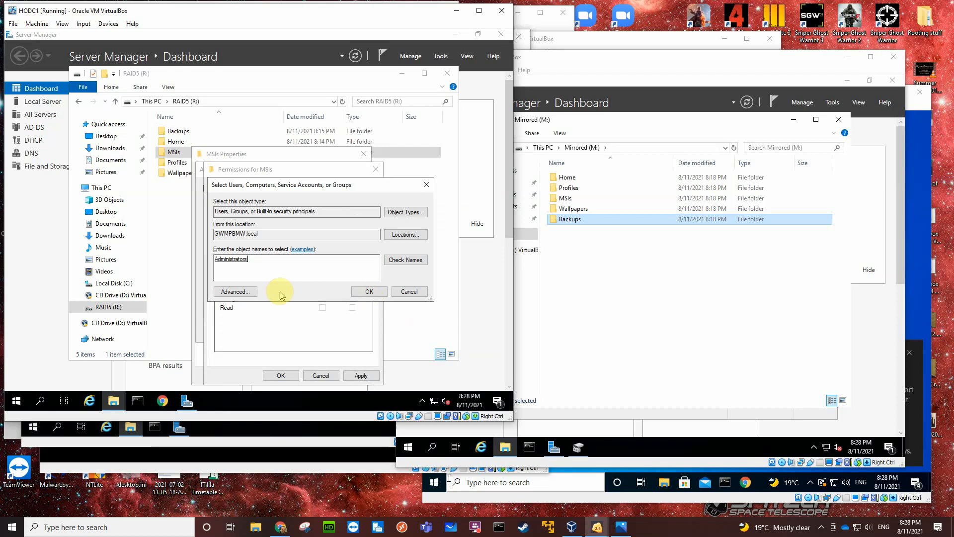
pyautogui.click(366, 292)
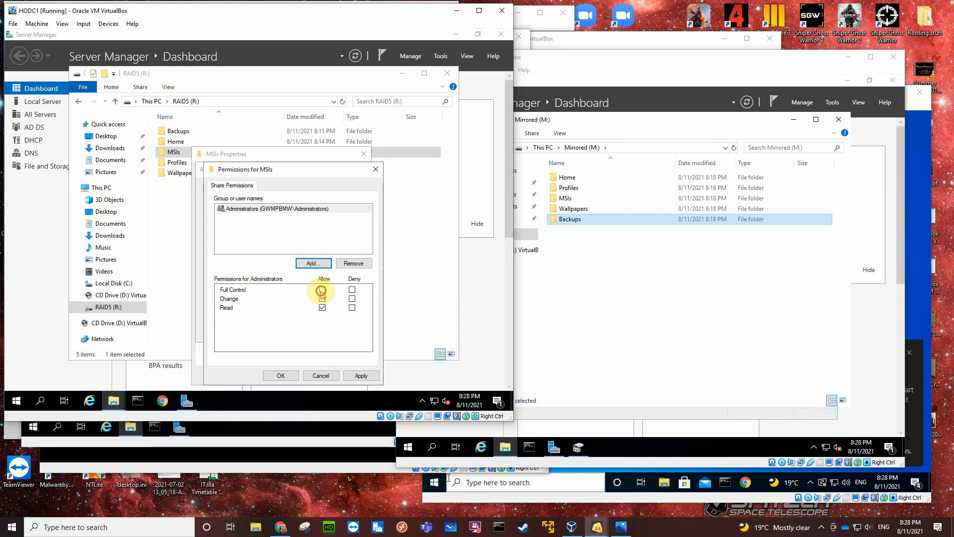
pyautogui.click(321, 289)
# Add Authenticated Users with Read access to the MSIs share permissions and apply the advanced sharing settings.
pyautogui.click(311, 264)
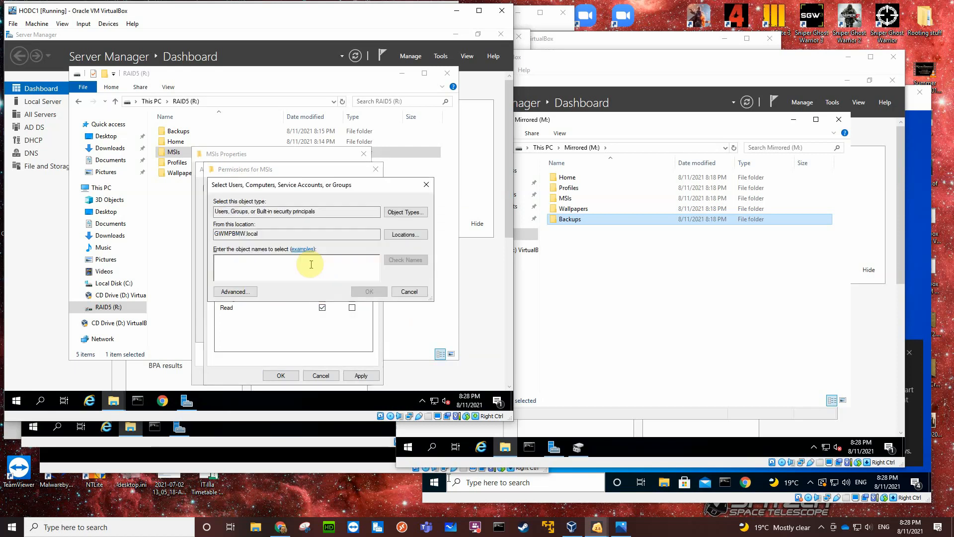
pyautogui.write('aut')
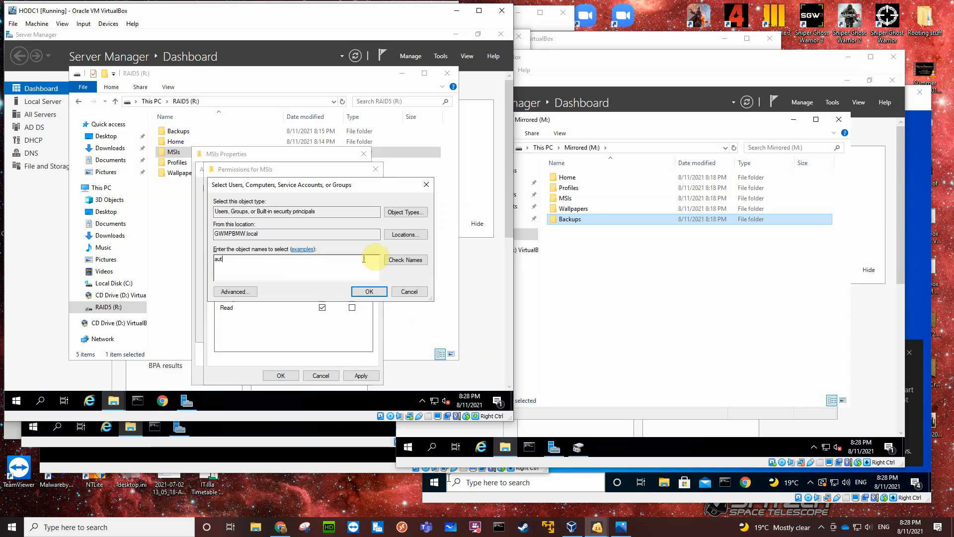
pyautogui.click(395, 260)
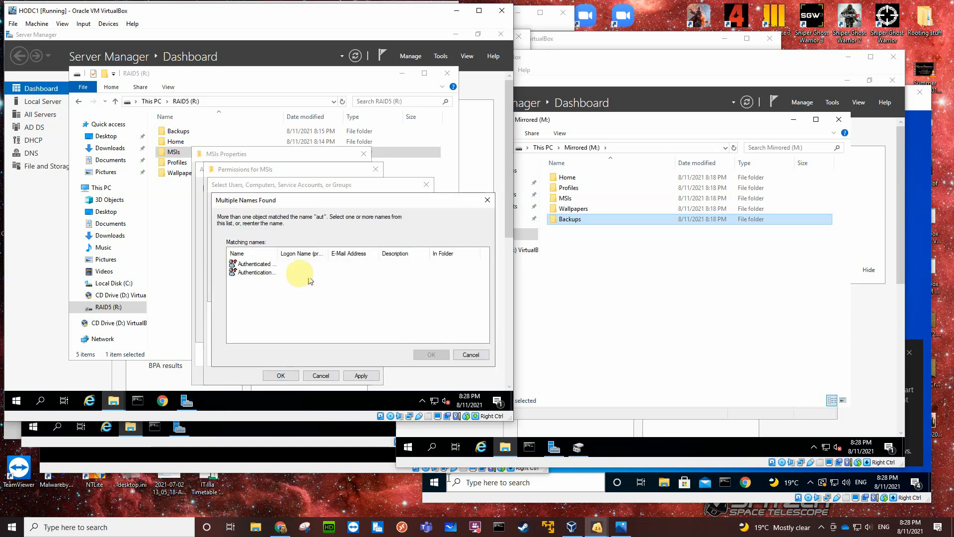
pyautogui.click(273, 264)
pyautogui.click(432, 355)
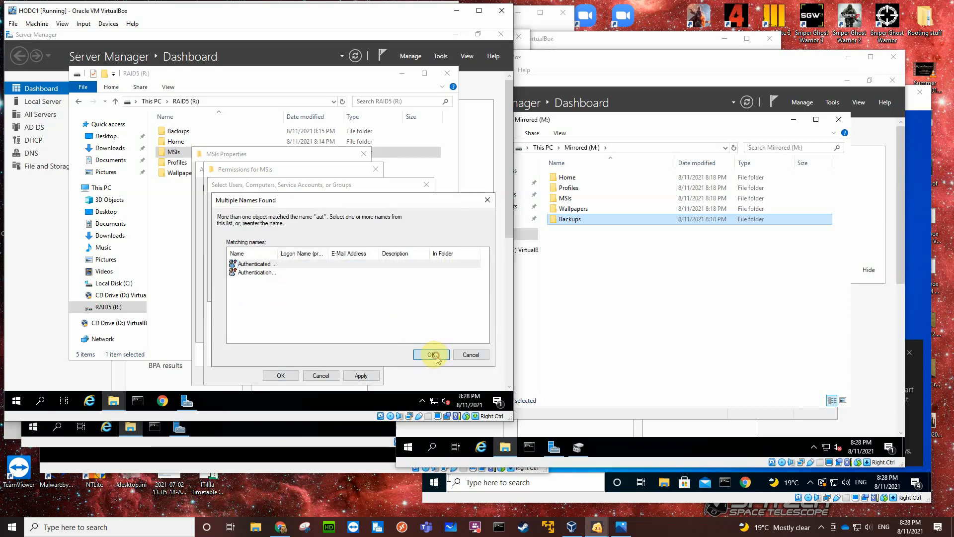
pyautogui.click(369, 291)
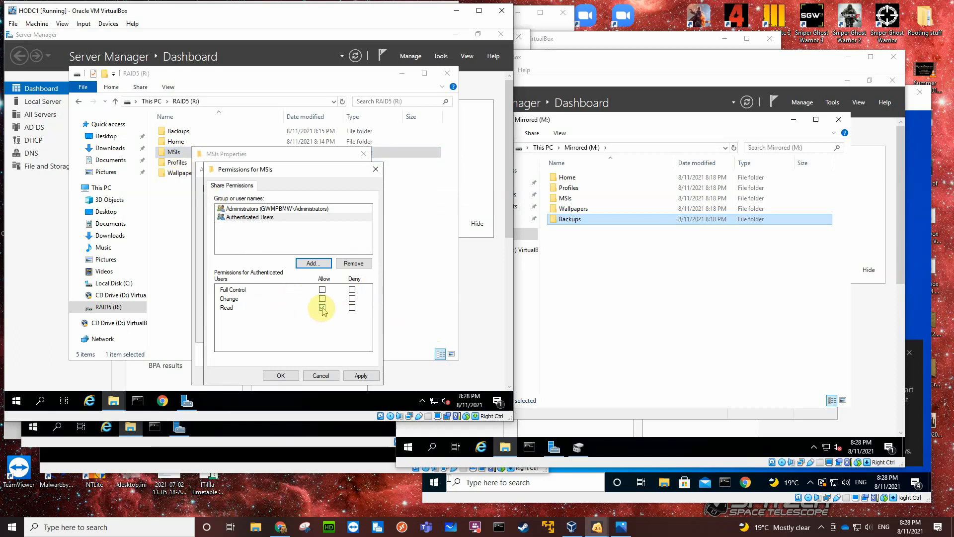
pyautogui.click(283, 376)
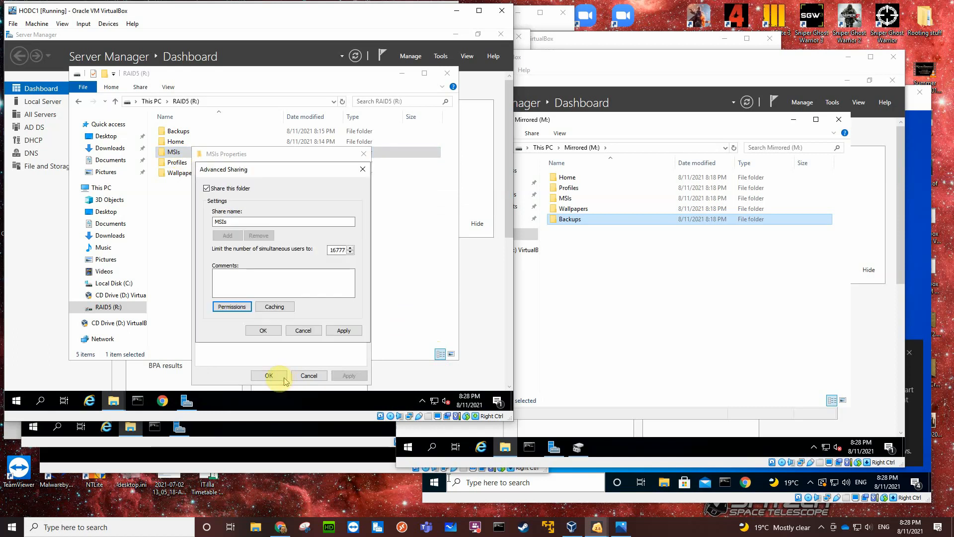
pyautogui.click(256, 331)
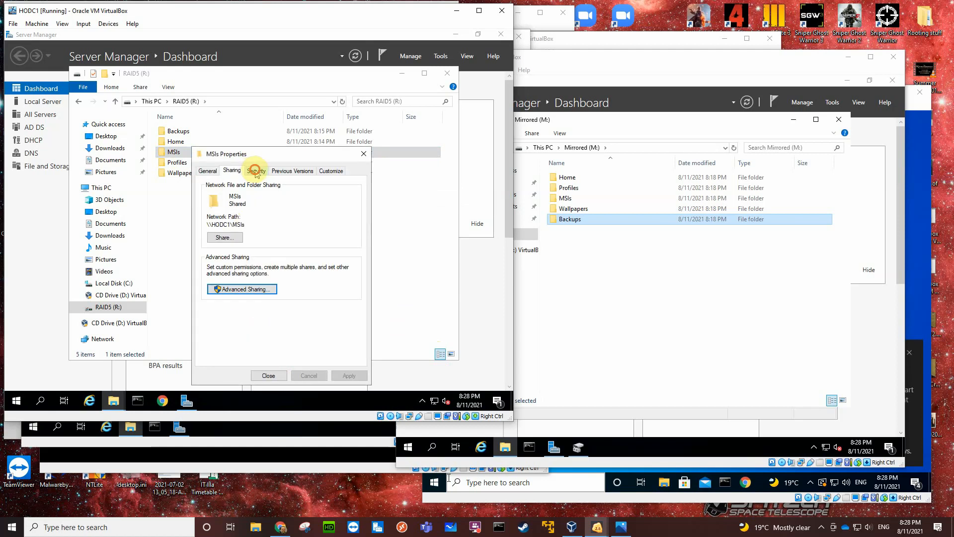
# Disable inheritance on the MSIs folder by removing all inherited permissions, and allow Administrators Full control in its security permissions.
pyautogui.click(255, 171)
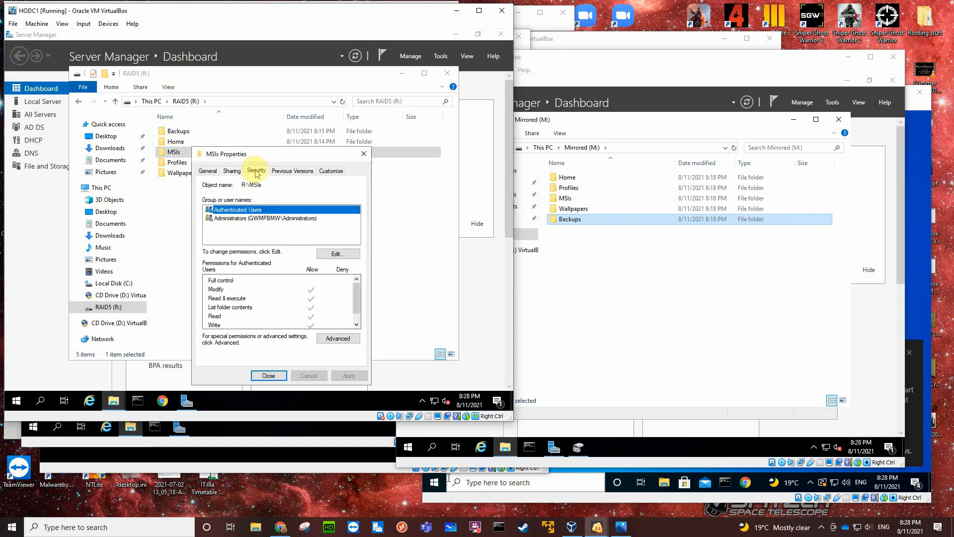
pyautogui.click(330, 338)
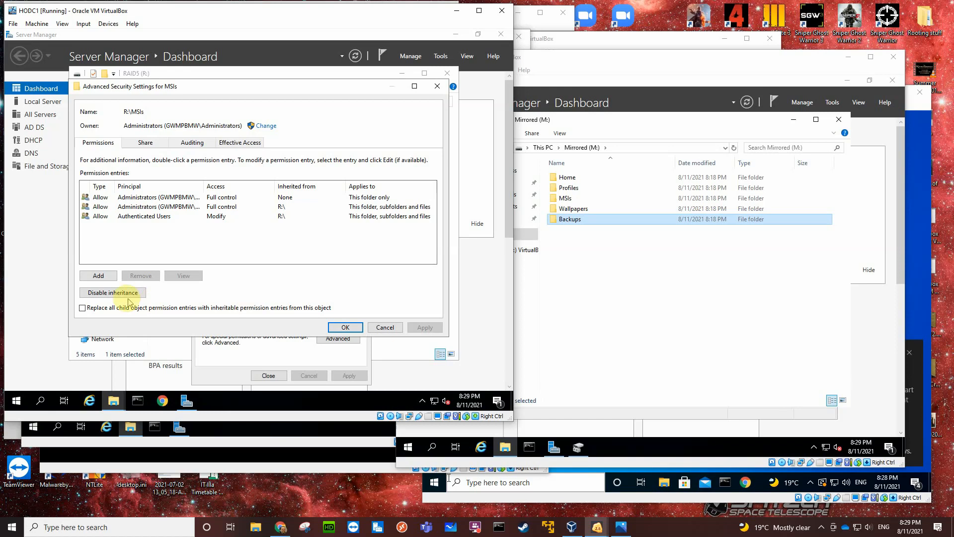
pyautogui.click(125, 294)
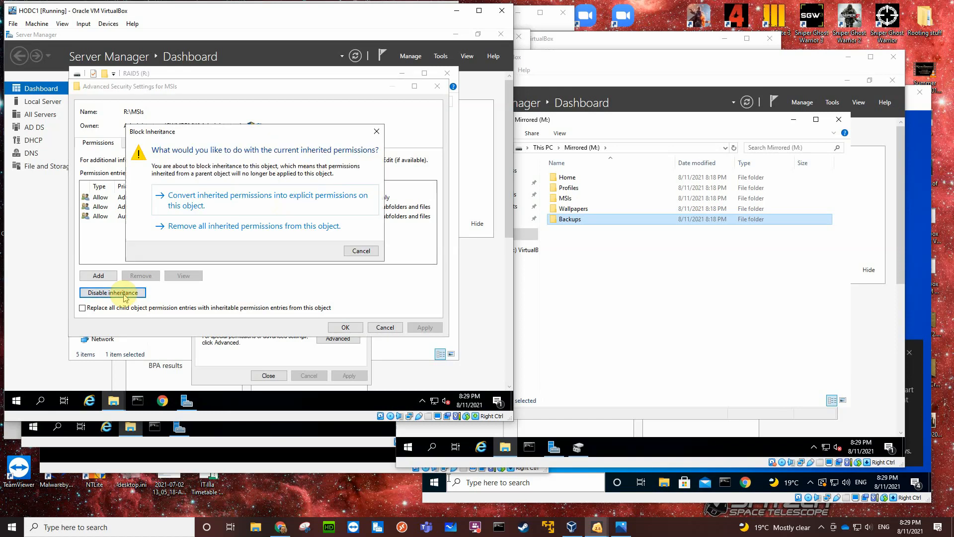
pyautogui.click(270, 227)
pyautogui.click(354, 329)
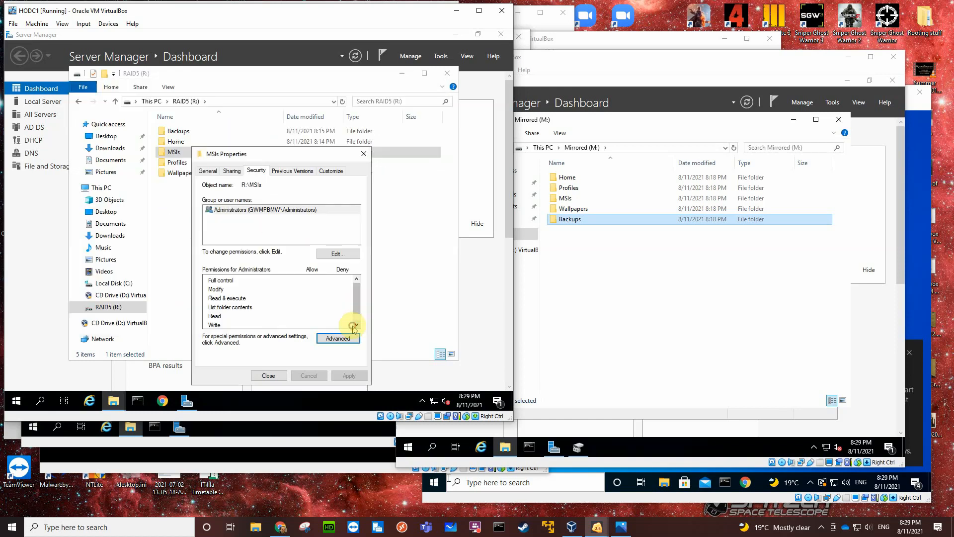
pyautogui.click(333, 255)
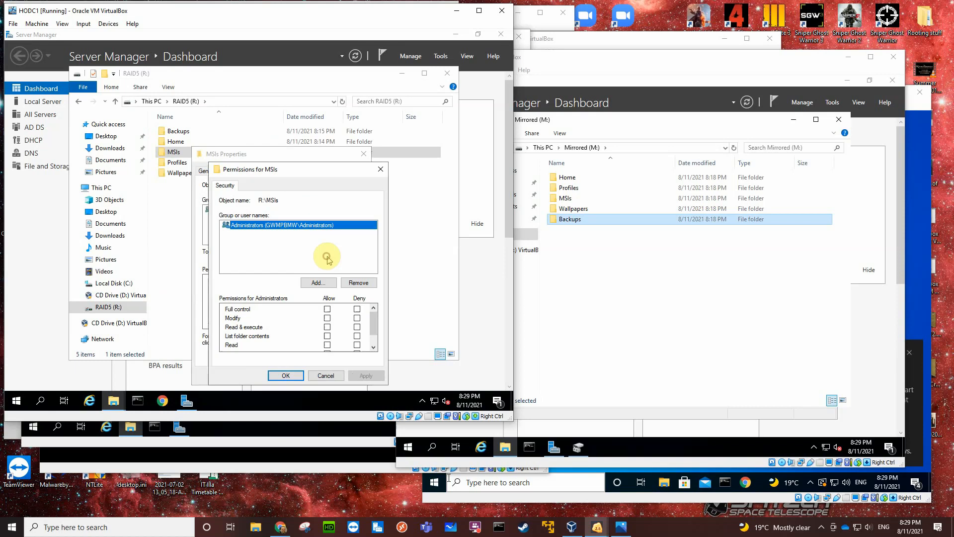
pyautogui.click(327, 309)
# Add Authenticated Users to the MSIs security permissions with Read & execute, List folder contents and Read, then check the entry and close the properties.
pyautogui.click(318, 283)
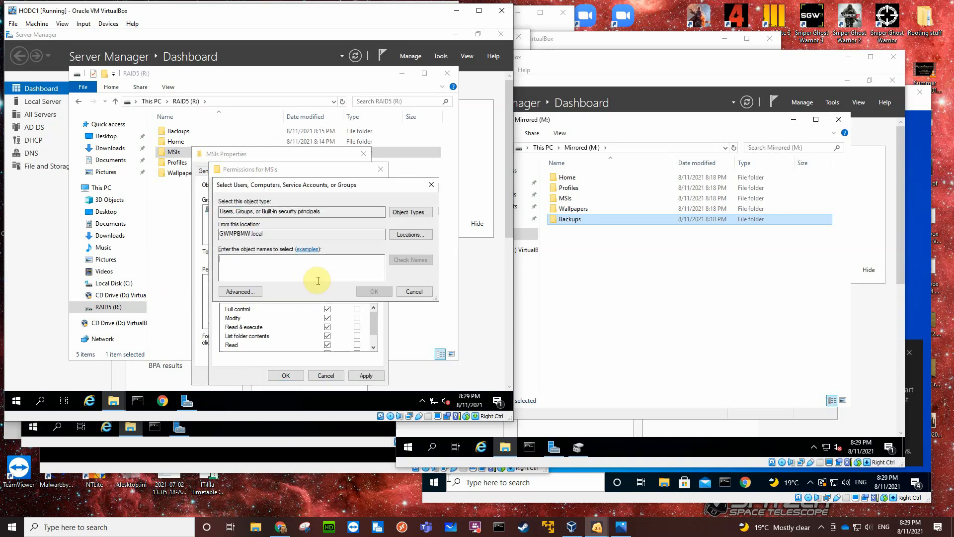
pyautogui.write('au')
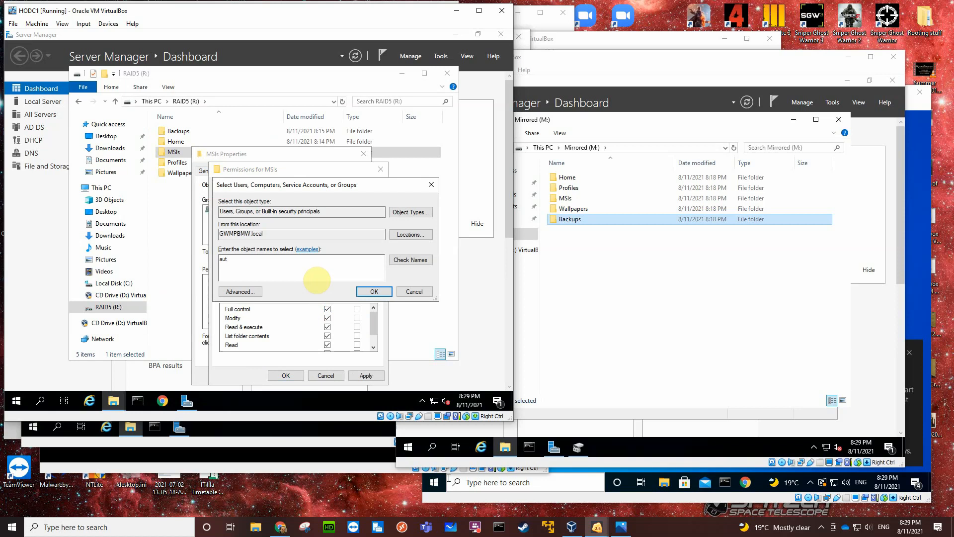
pyautogui.write('t')
pyautogui.click(400, 261)
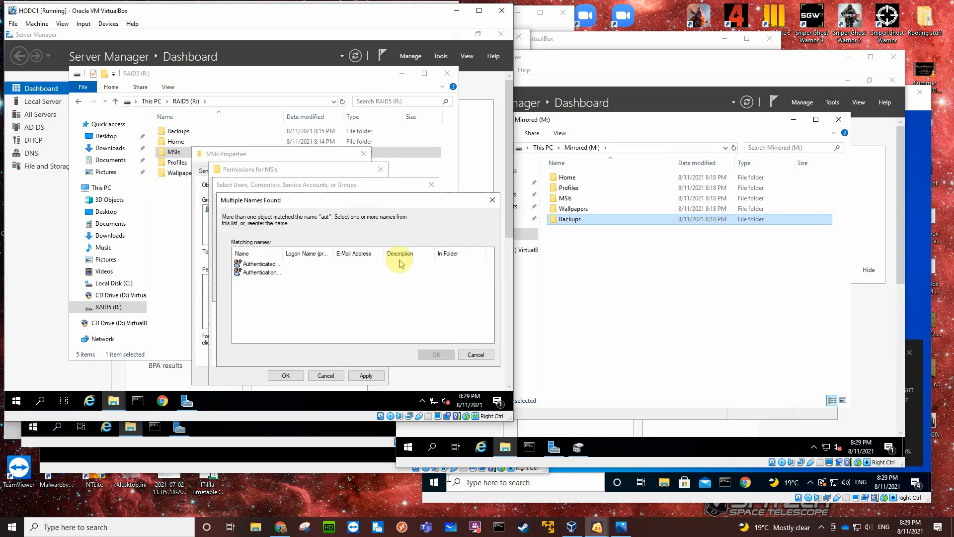
pyautogui.click(262, 265)
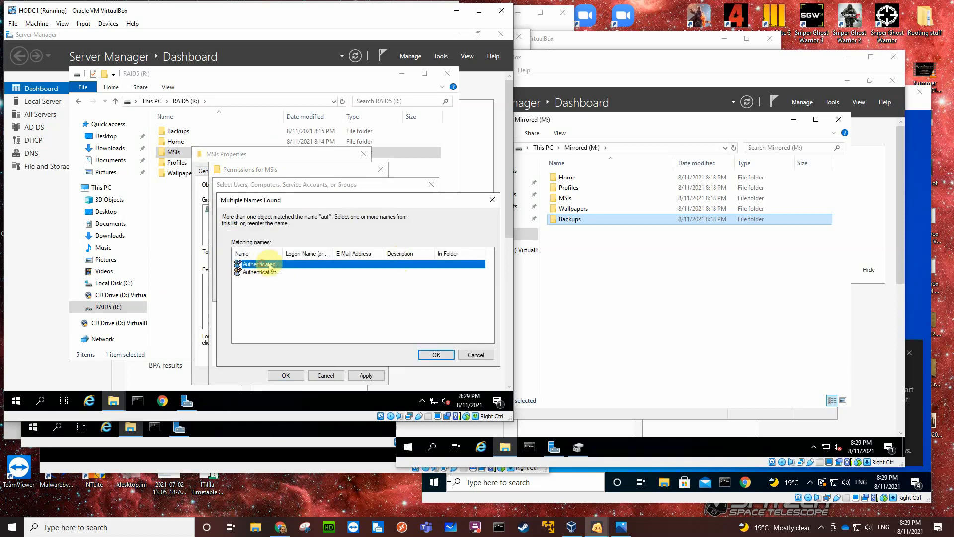
pyautogui.click(435, 354)
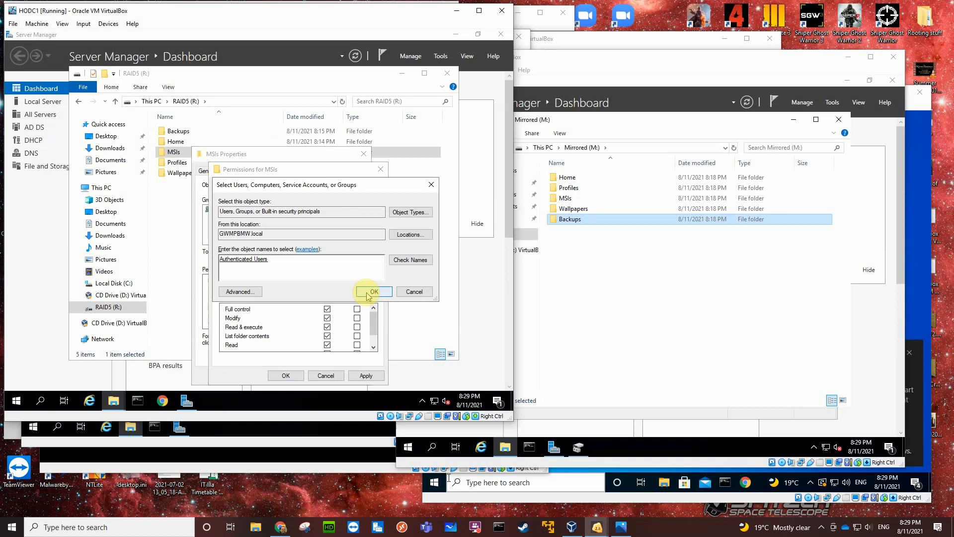
pyautogui.click(372, 292)
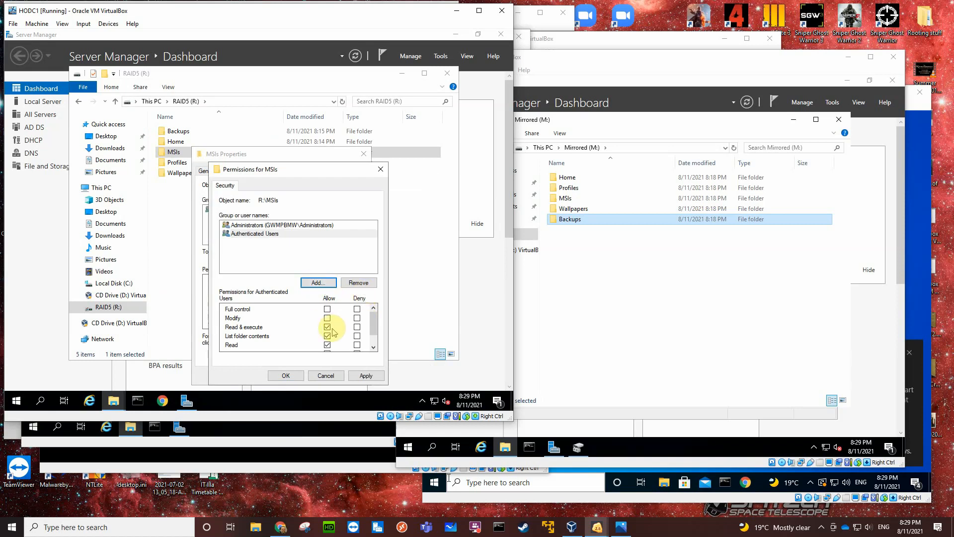
pyautogui.scroll(-1, 374, 320)
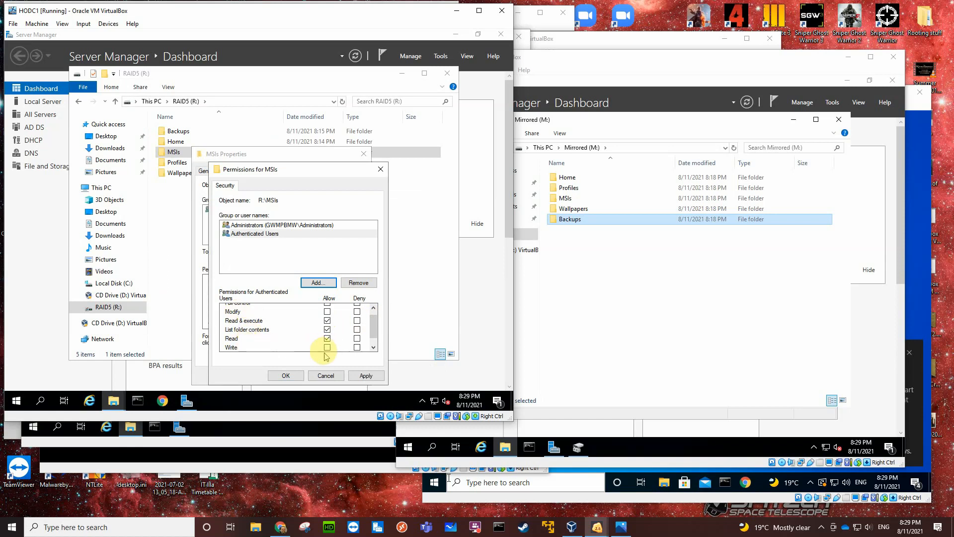
pyautogui.click(293, 376)
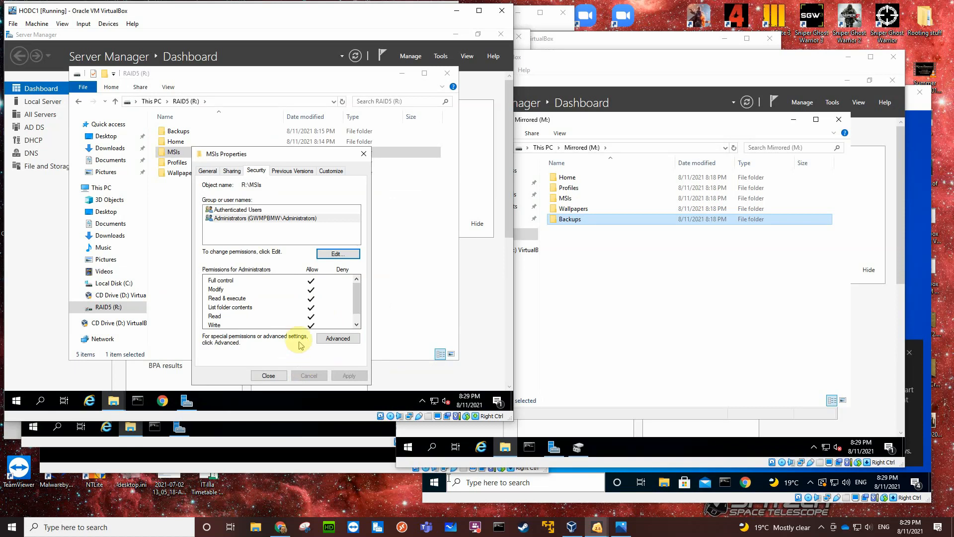
pyautogui.click(233, 210)
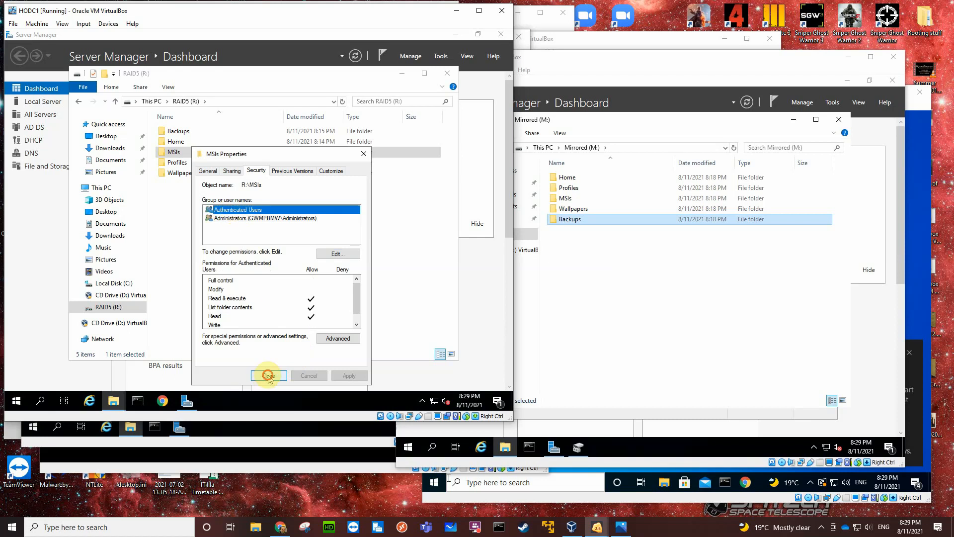
pyautogui.click(268, 376)
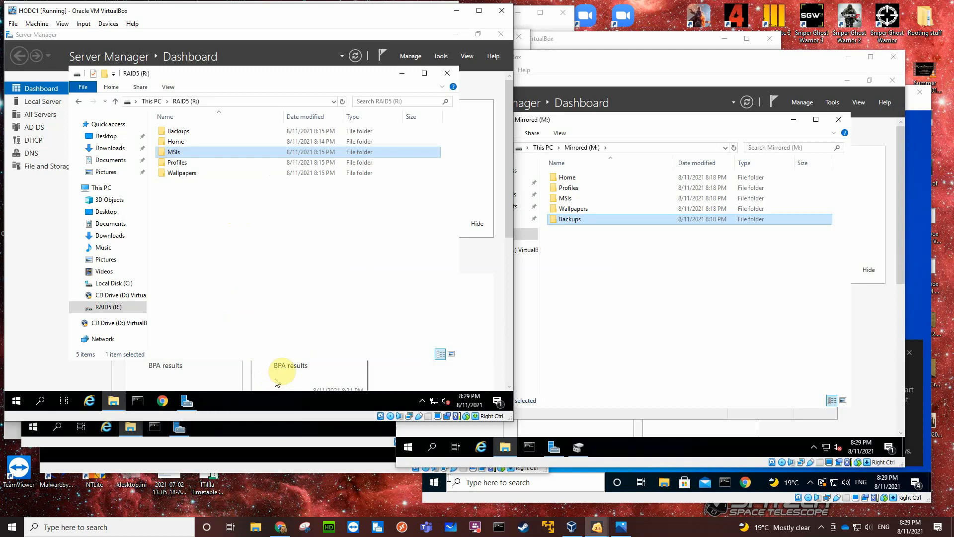
# Review the MSIs folder's security permissions for Authenticated Users and Administrators, and close its properties.
pyautogui.rightClick(189, 153)
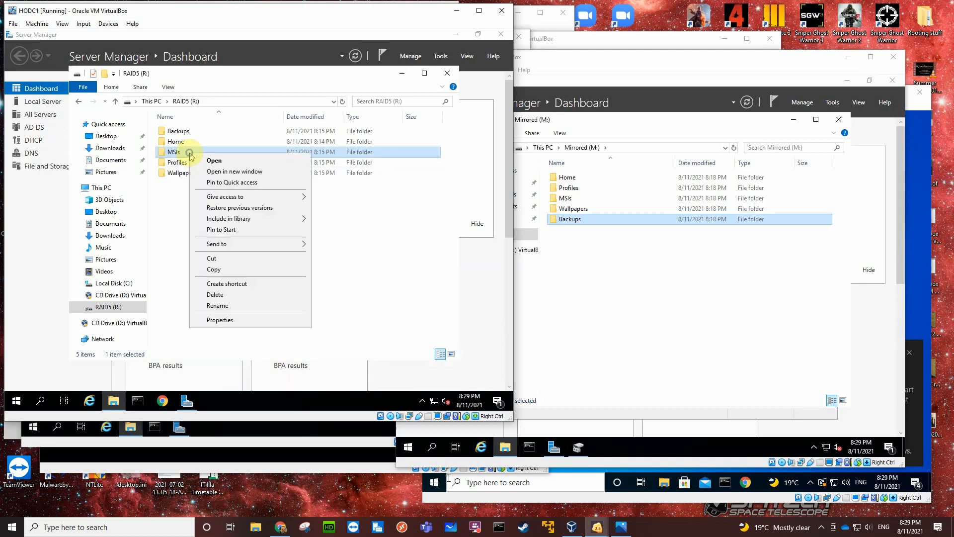
pyautogui.click(214, 319)
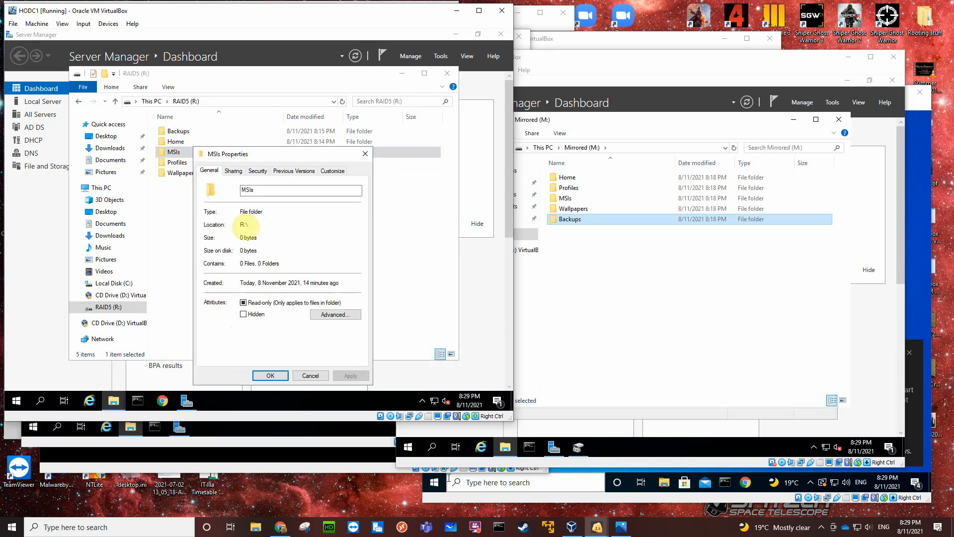
pyautogui.click(256, 171)
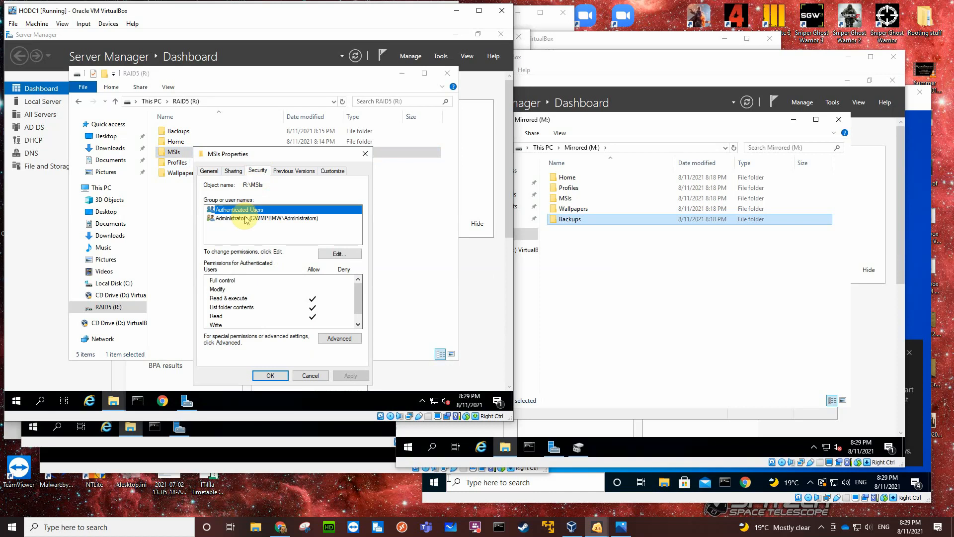
pyautogui.click(246, 218)
pyautogui.click(279, 375)
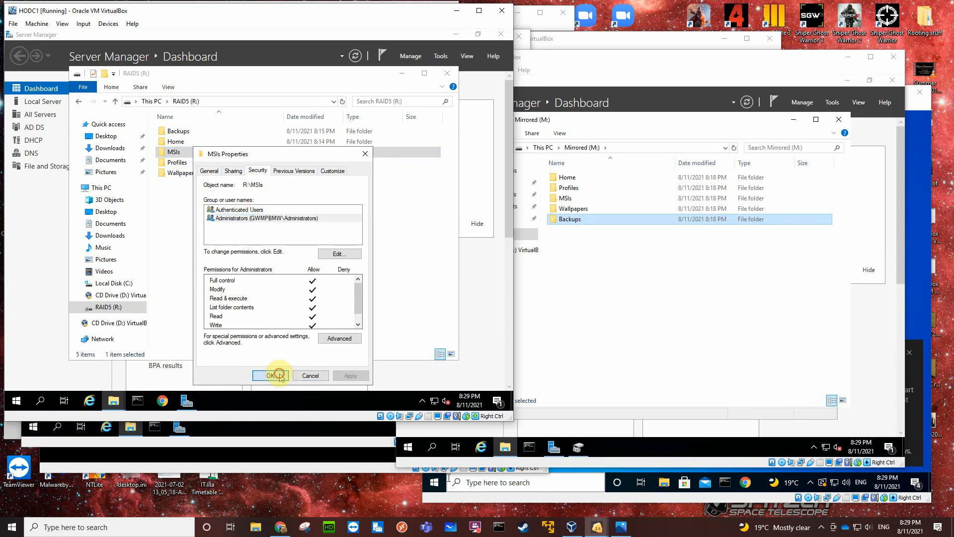
# Share the Profiles folder on RAID5 (R:) through advanced sharing and remove the default group from its share permissions.
pyautogui.click(193, 165)
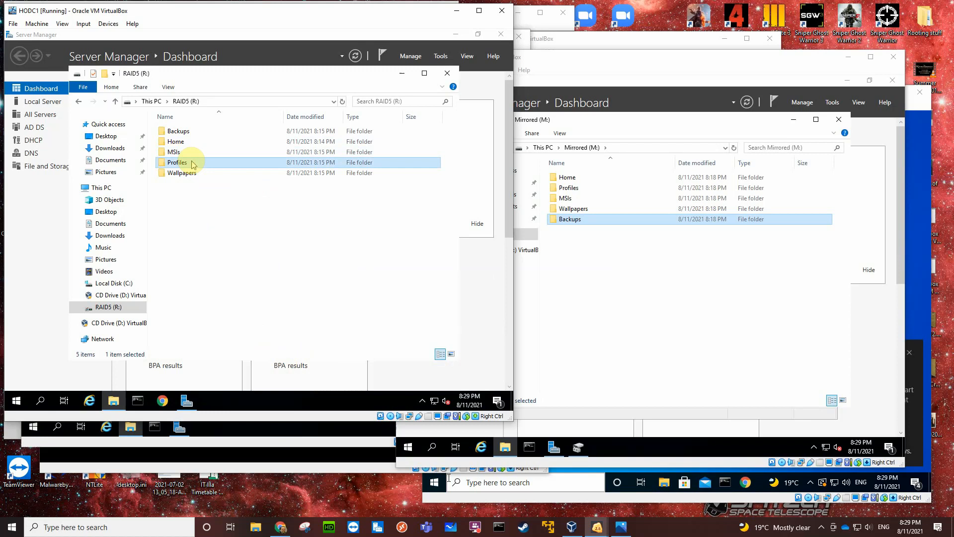
pyautogui.rightClick(192, 163)
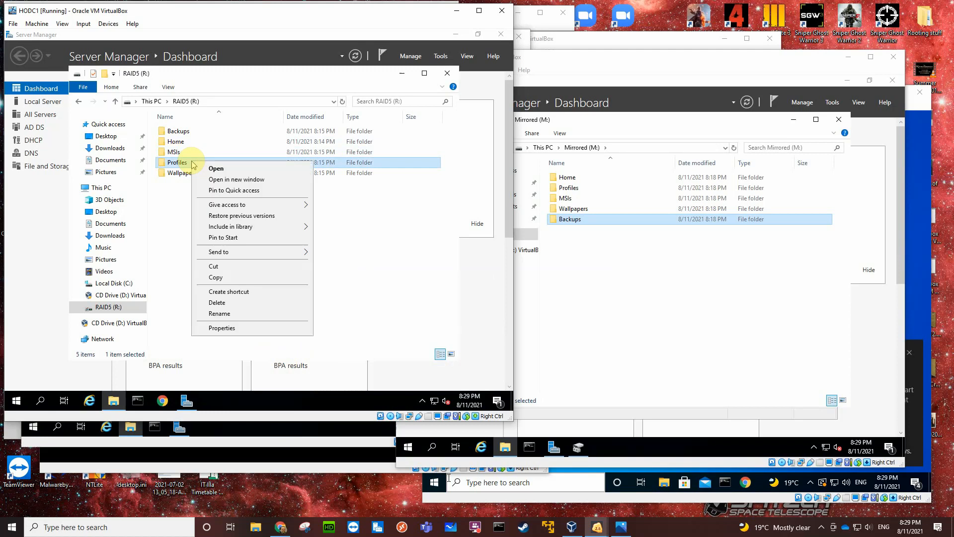
pyautogui.click(222, 329)
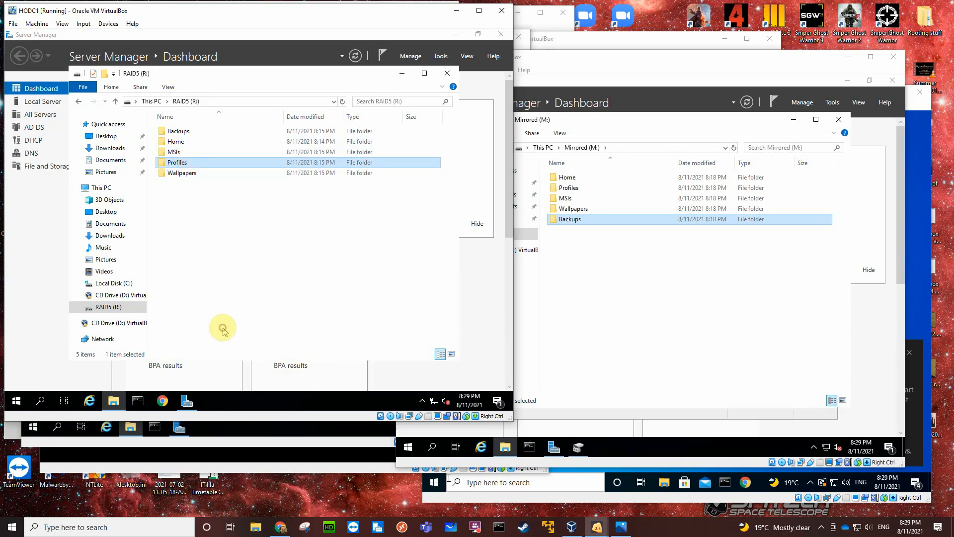
pyautogui.click(235, 171)
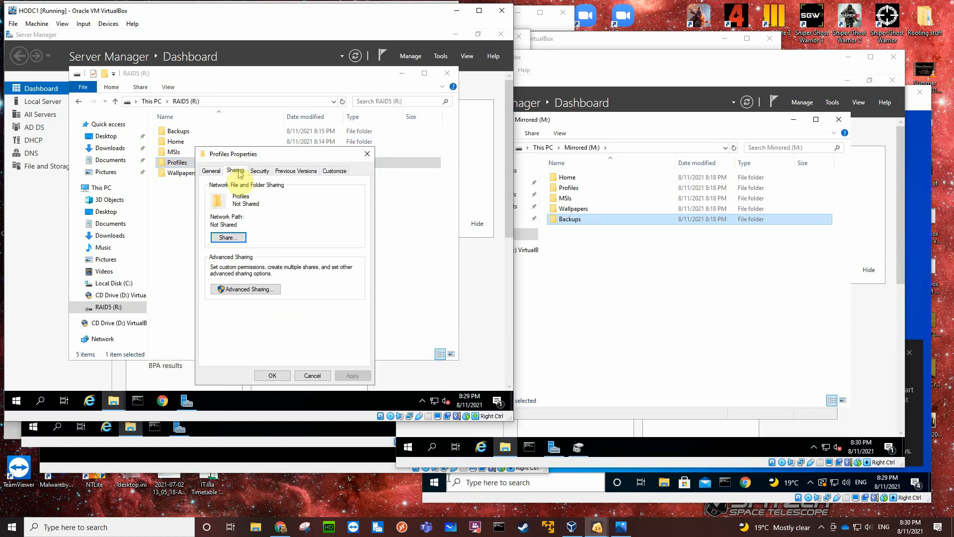
pyautogui.click(239, 289)
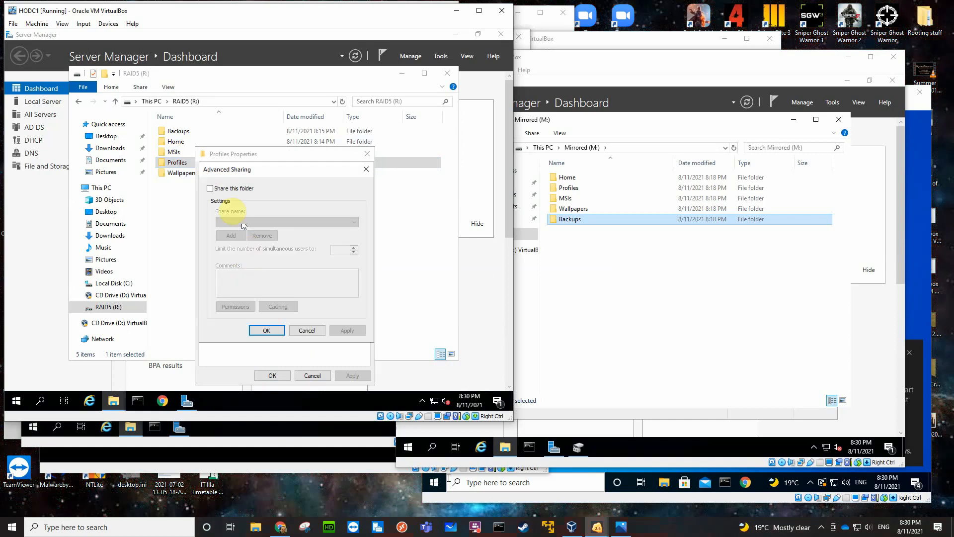
pyautogui.click(211, 189)
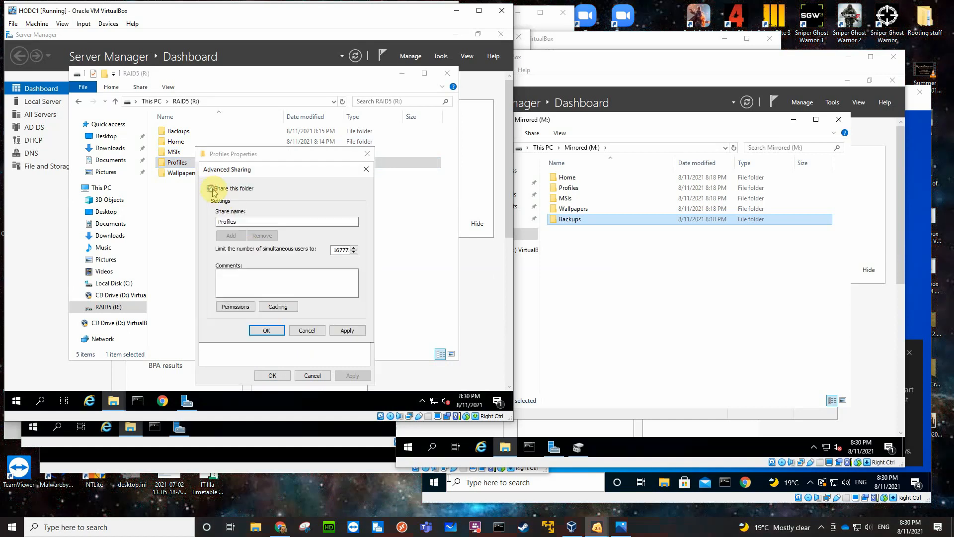
pyautogui.click(236, 307)
pyautogui.click(353, 263)
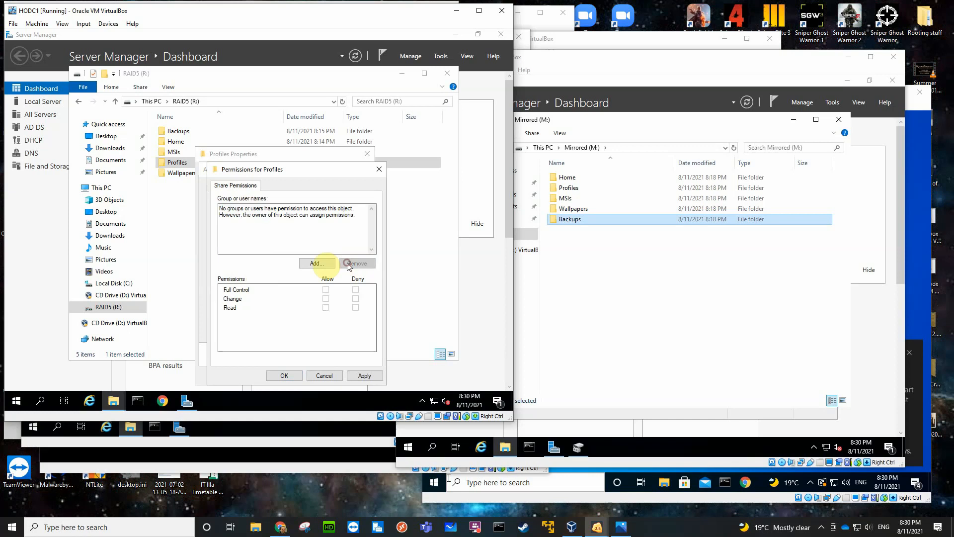
# Add the Administrators group to the Profiles share permissions with Full Control allowed.
pyautogui.click(313, 263)
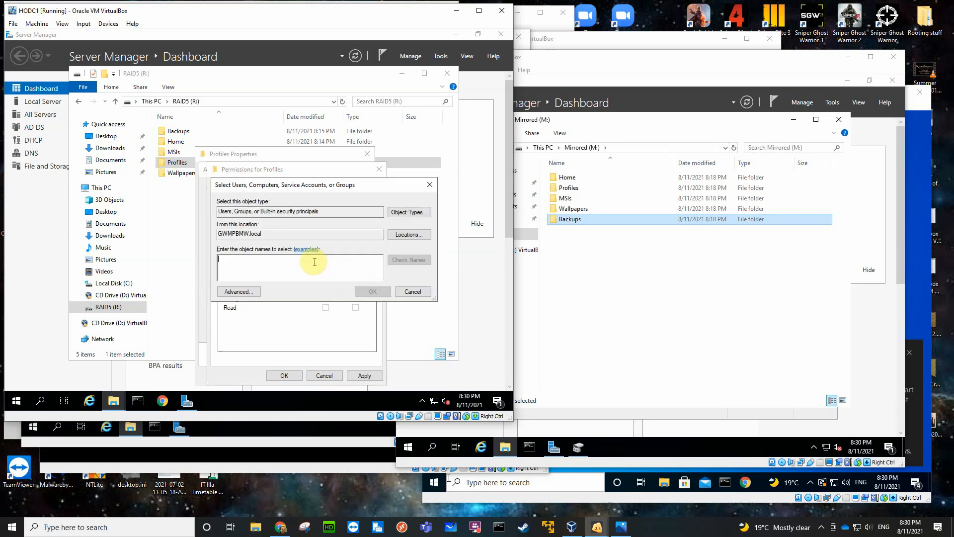
pyautogui.write('adm')
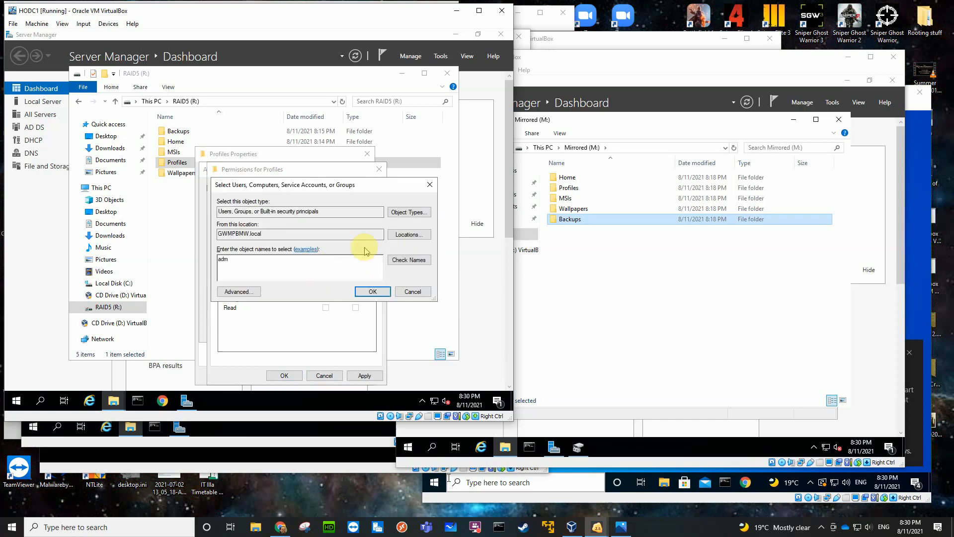
pyautogui.click(397, 260)
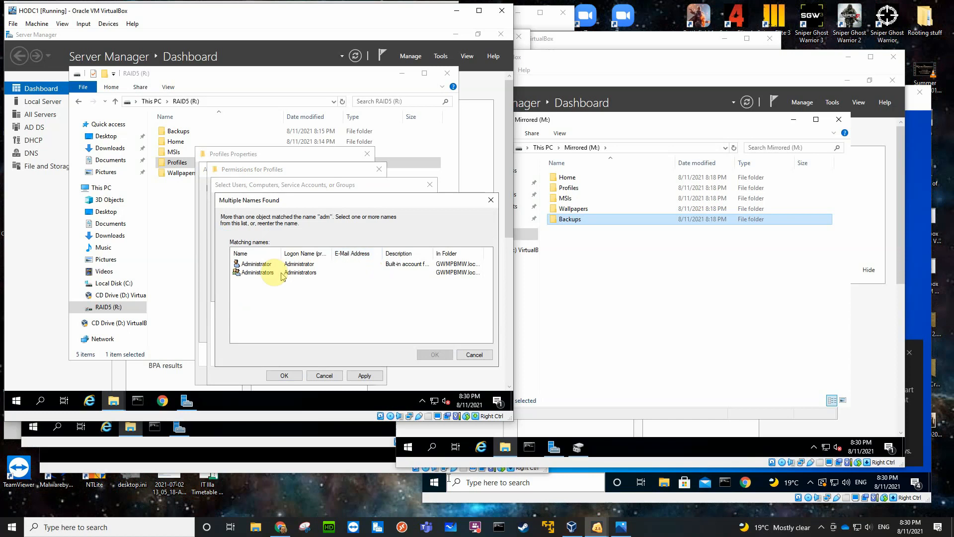
pyautogui.click(271, 273)
pyautogui.click(432, 355)
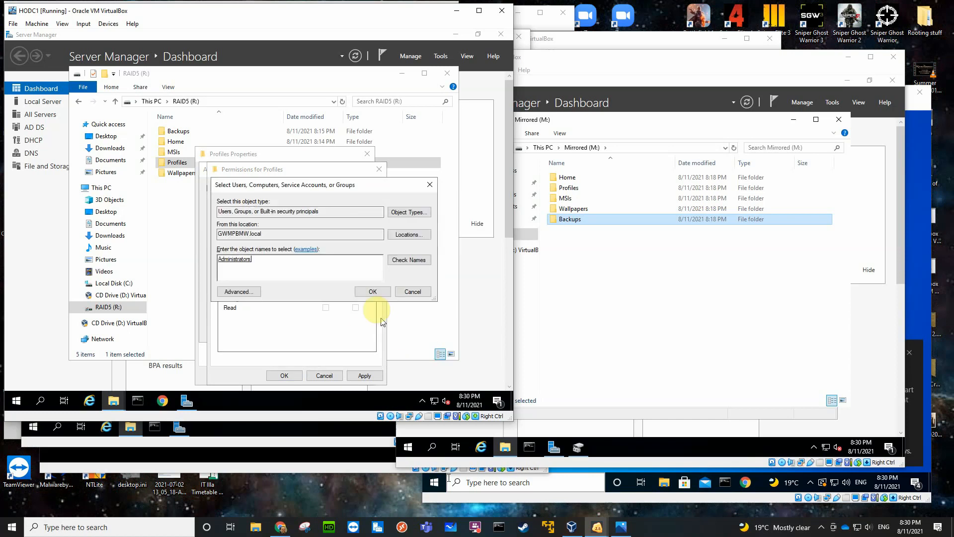
pyautogui.click(371, 288)
pyautogui.click(325, 289)
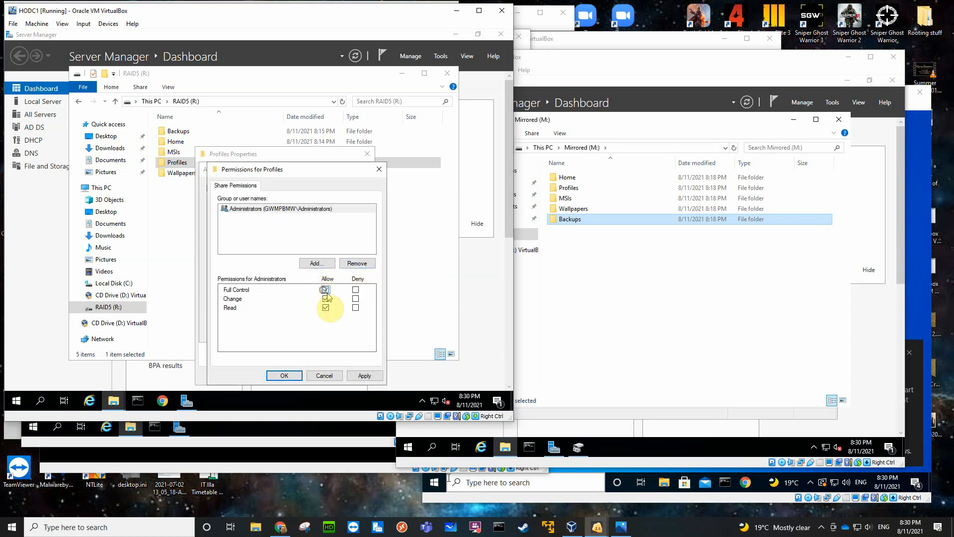
# Add Authenticated Users with Change and Read access to the Profiles share permissions and apply the advanced sharing settings.
pyautogui.click(314, 263)
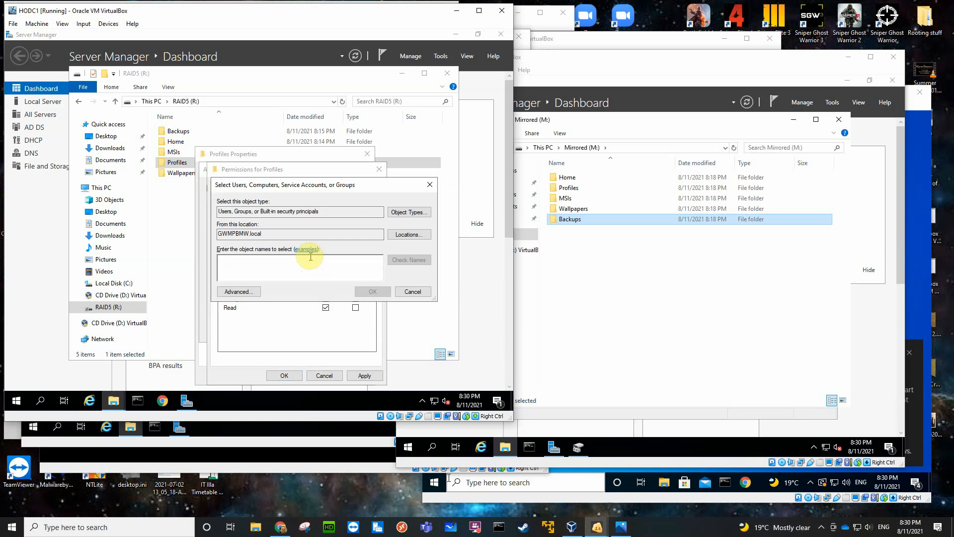
pyautogui.write('aut')
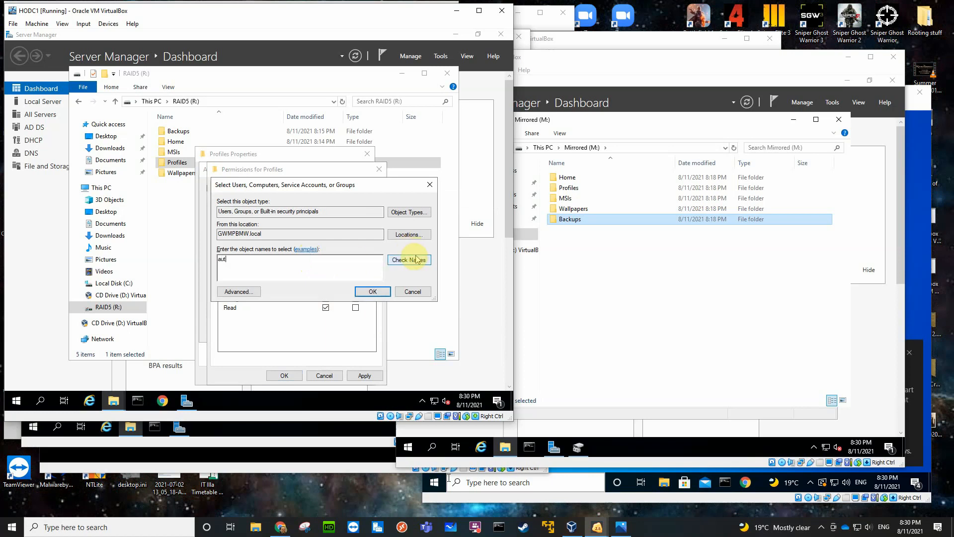
pyautogui.click(414, 260)
pyautogui.click(251, 264)
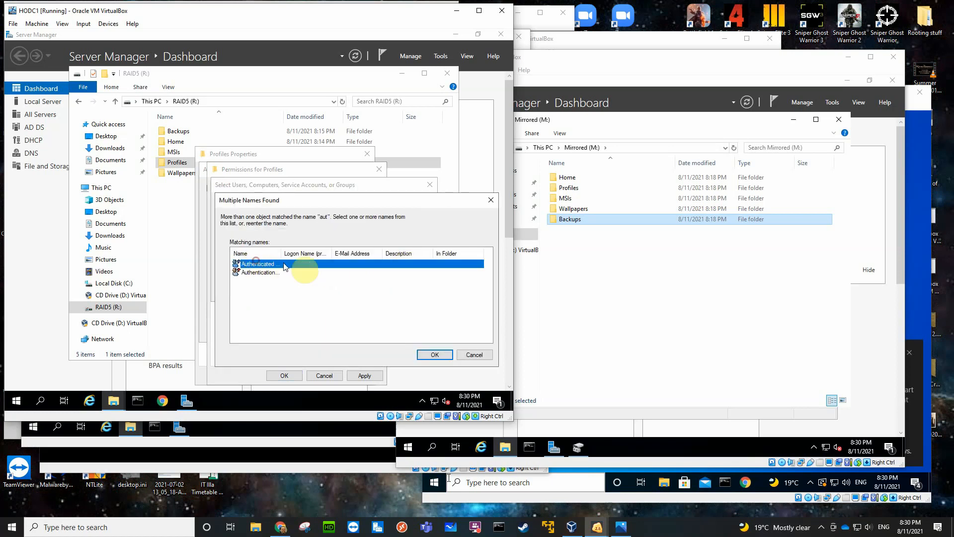
pyautogui.click(431, 354)
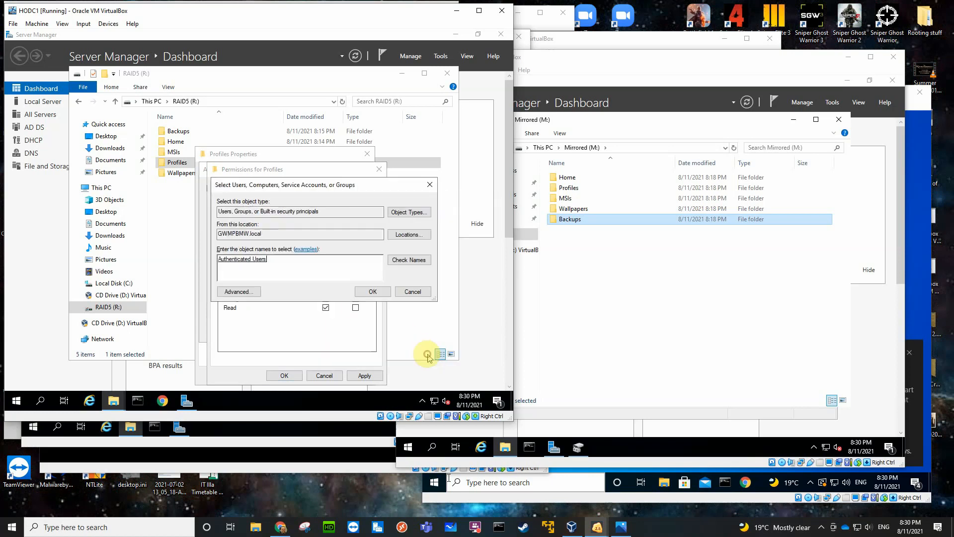
pyautogui.click(368, 291)
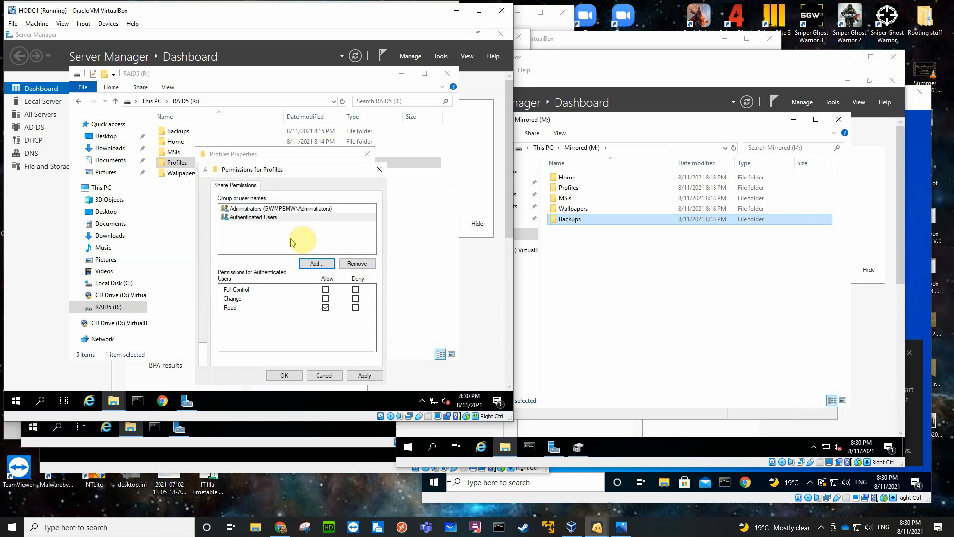
pyautogui.click(325, 299)
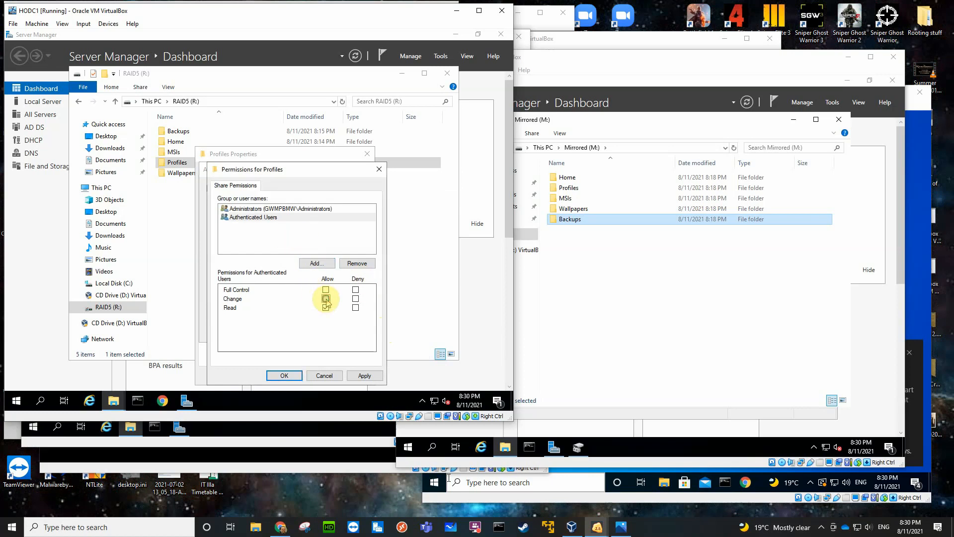
pyautogui.click(287, 376)
pyautogui.click(266, 331)
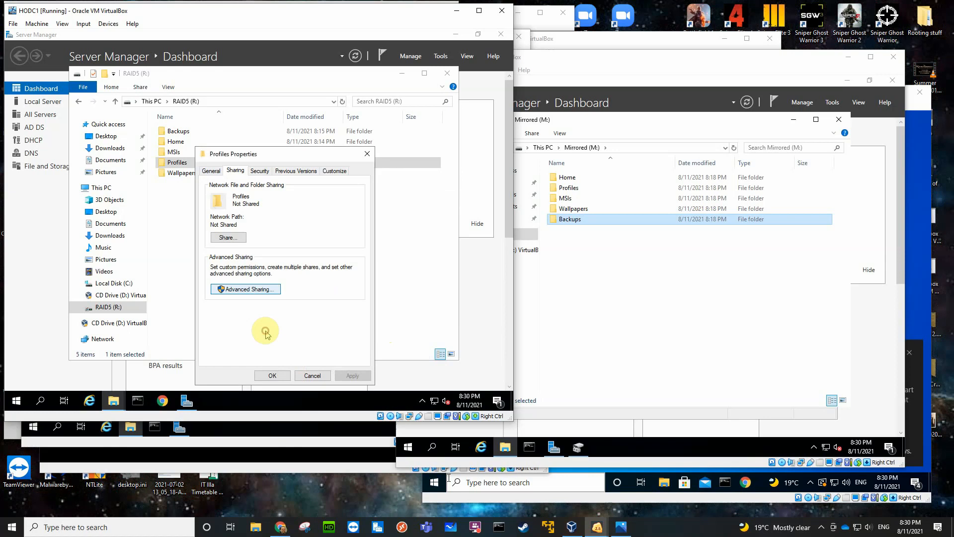
# Disable inheritance on the Profiles folder by removing all inherited permissions, and allow Administrators Full control in its security permissions.
pyautogui.click(259, 170)
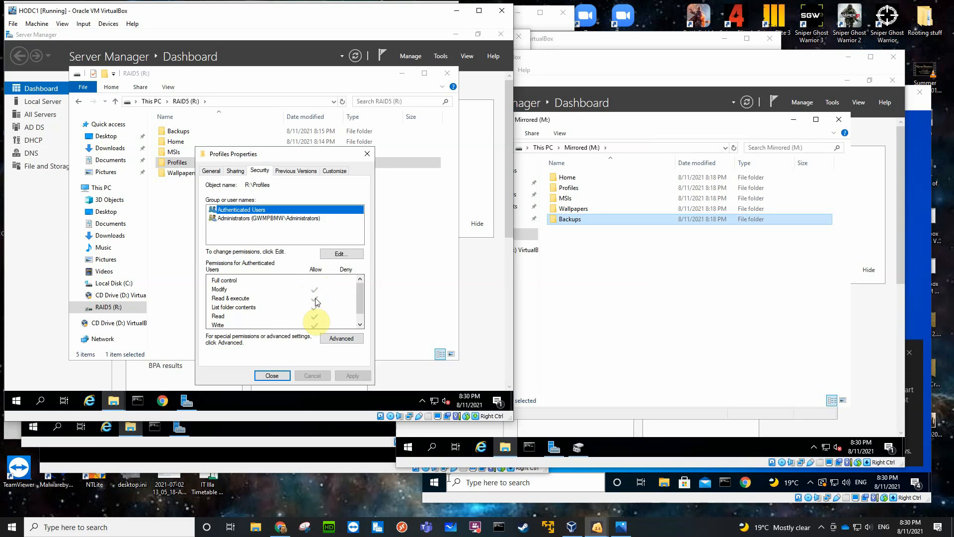
pyautogui.click(335, 339)
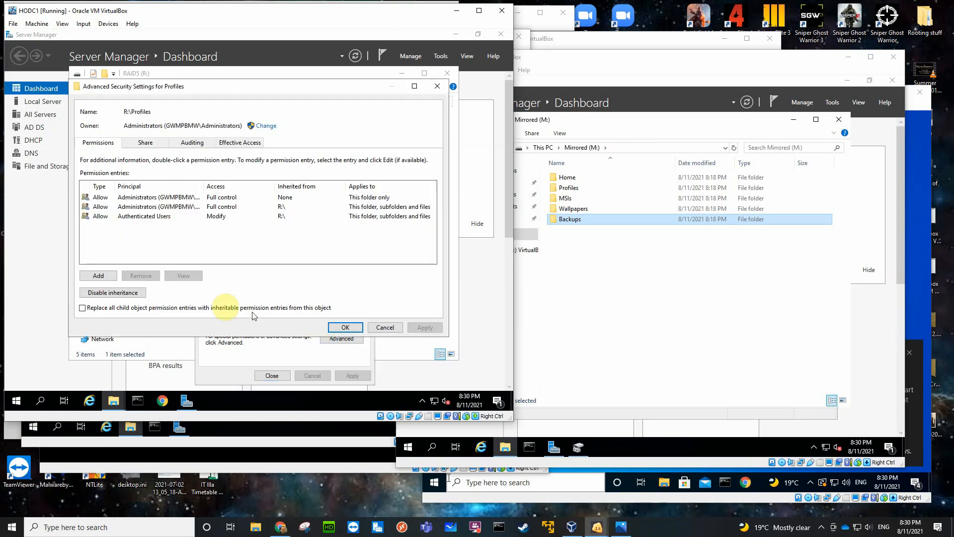
pyautogui.click(120, 294)
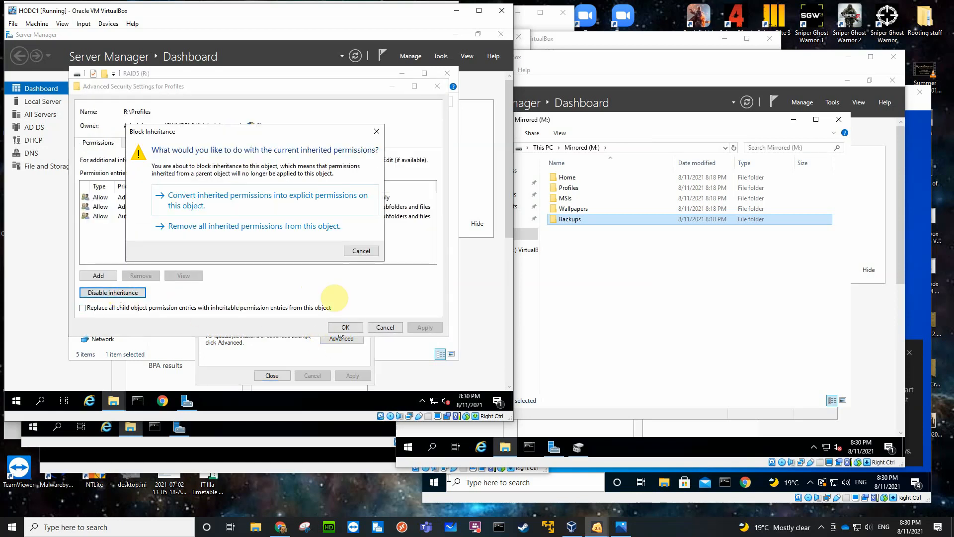
pyautogui.click(270, 227)
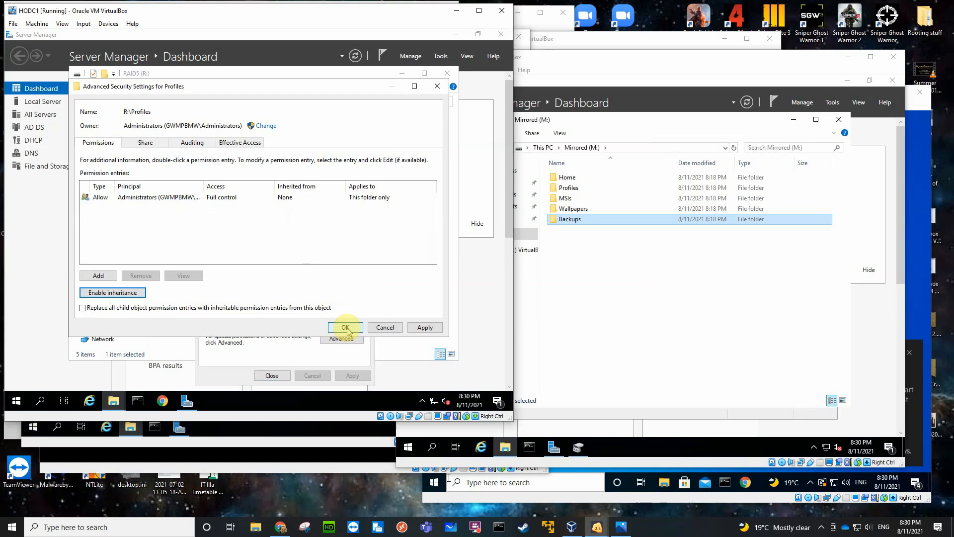
pyautogui.click(347, 327)
pyautogui.click(332, 251)
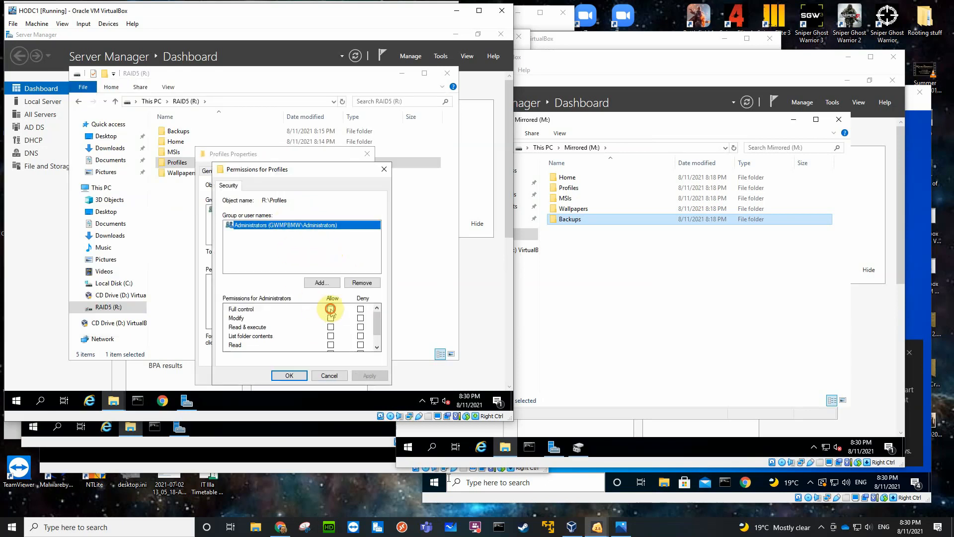
pyautogui.click(331, 309)
# Add Authenticated Users to the Profiles security permissions with Modify allowed and apply the permissions.
pyautogui.click(322, 282)
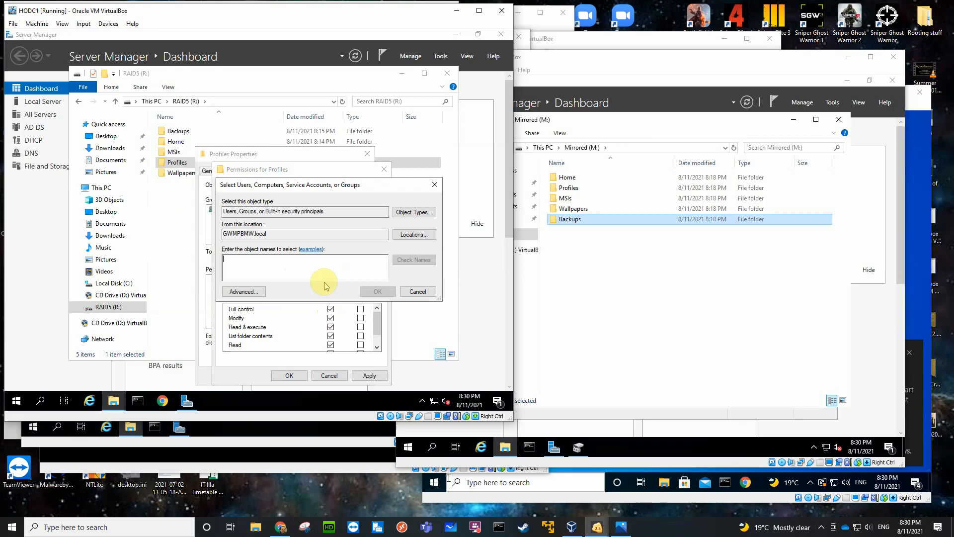
pyautogui.write('aut')
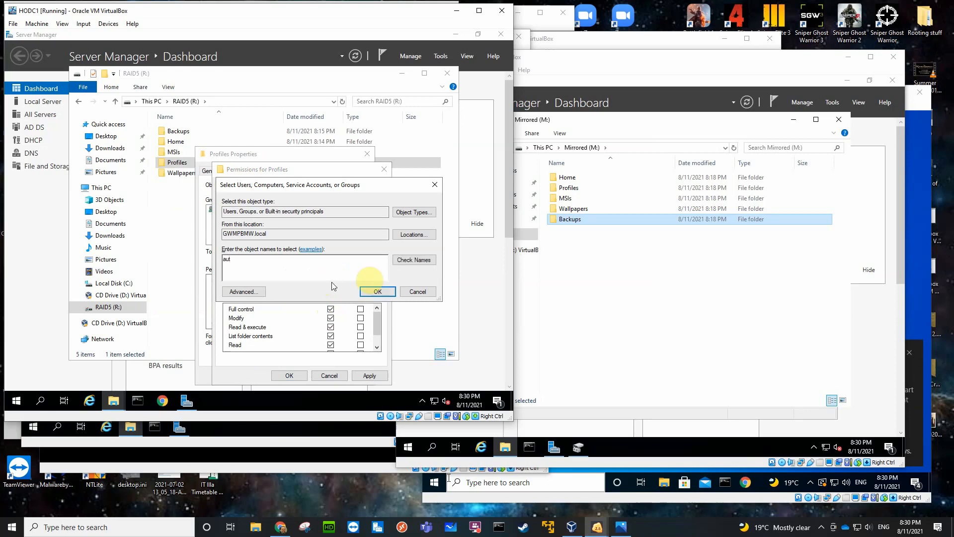
pyautogui.click(405, 260)
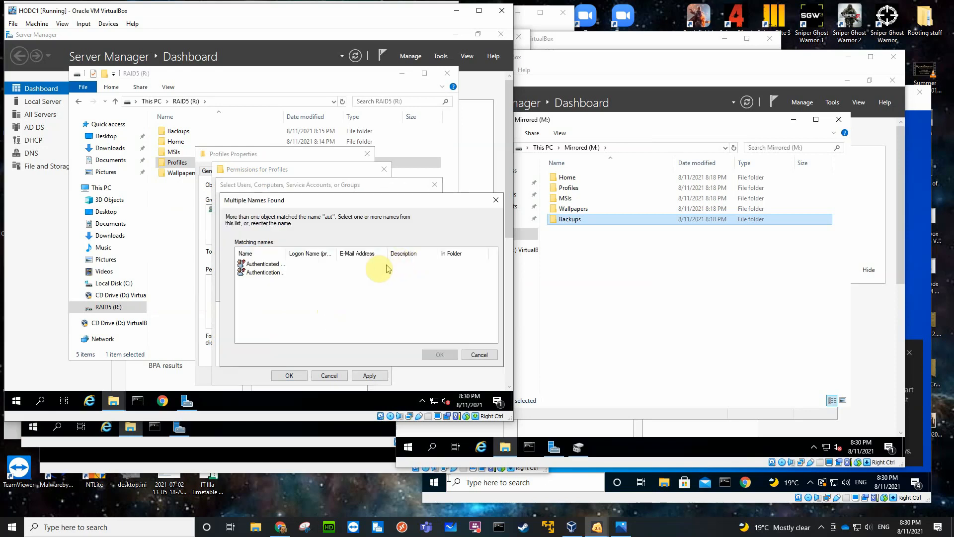
pyautogui.click(275, 263)
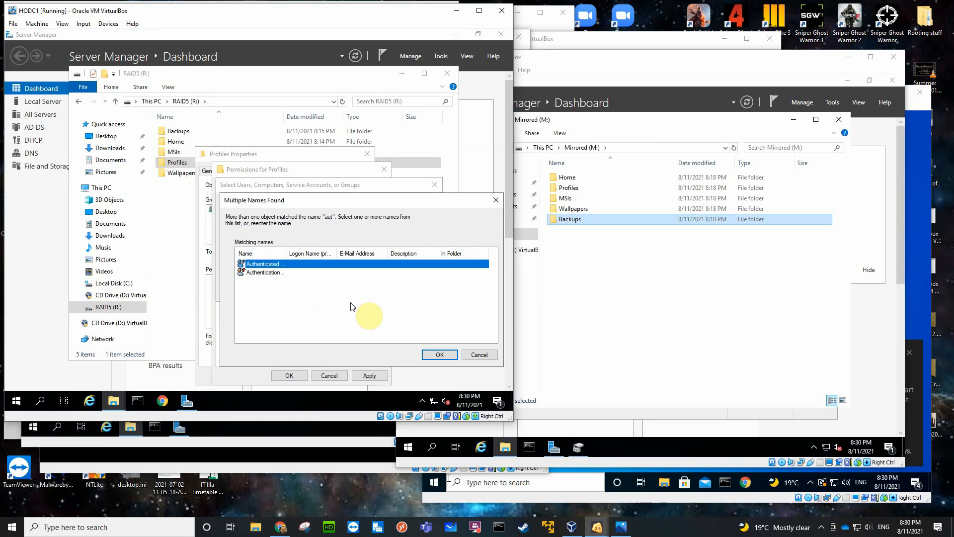
pyautogui.click(428, 355)
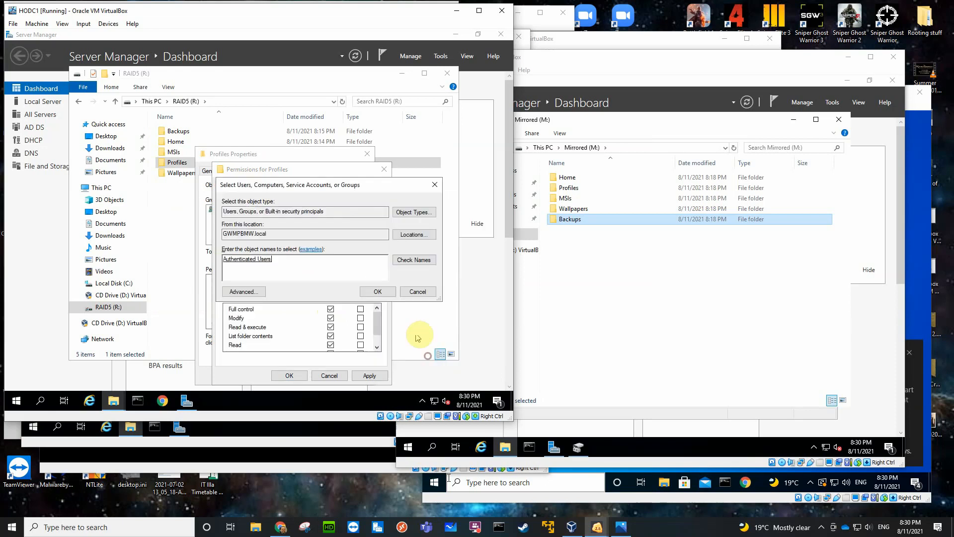
pyautogui.click(361, 294)
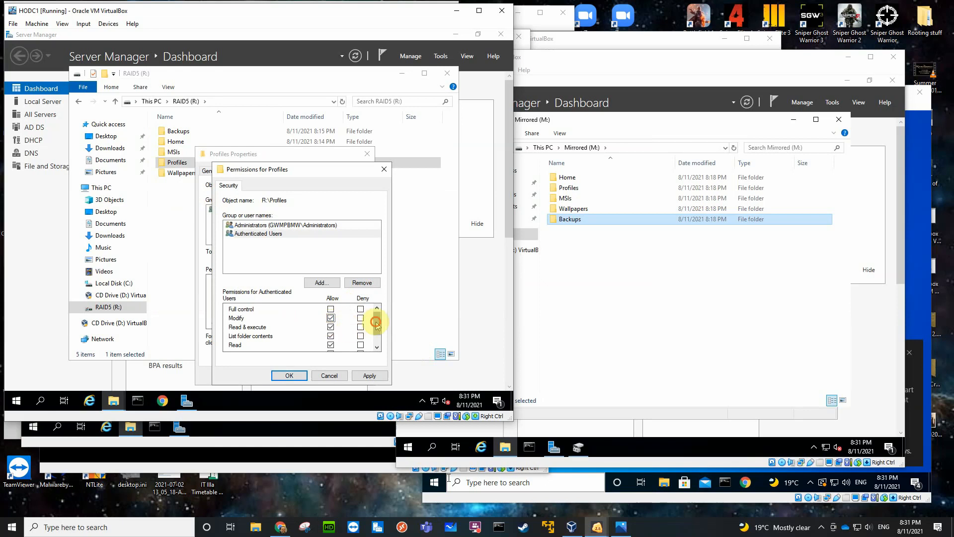
pyautogui.moveTo(376, 323)
pyautogui.mouseDown()
pyautogui.moveTo(378, 336)
pyautogui.moveTo(378, 324)
pyautogui.mouseUp()
pyautogui.click(288, 377)
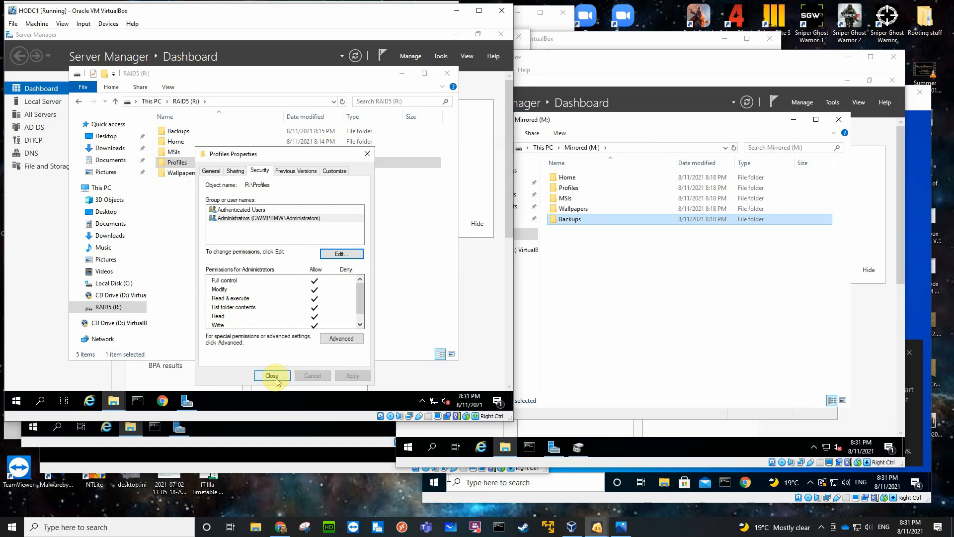
# Share the Wallpapers folder on the RAID5 (R:) volume through advanced sharing and remove Everyone from its share permissions.
pyautogui.click(276, 379)
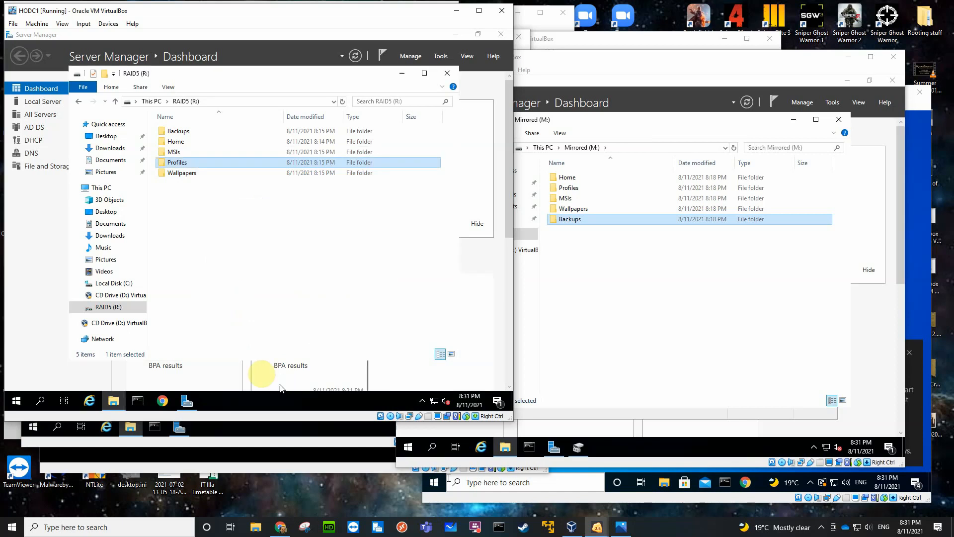
pyautogui.click(181, 175)
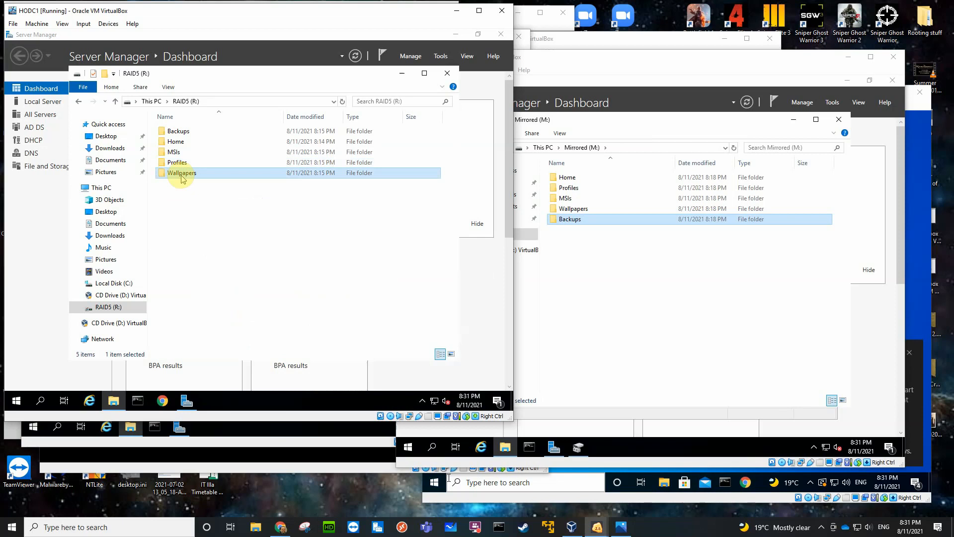
pyautogui.rightClick(182, 178)
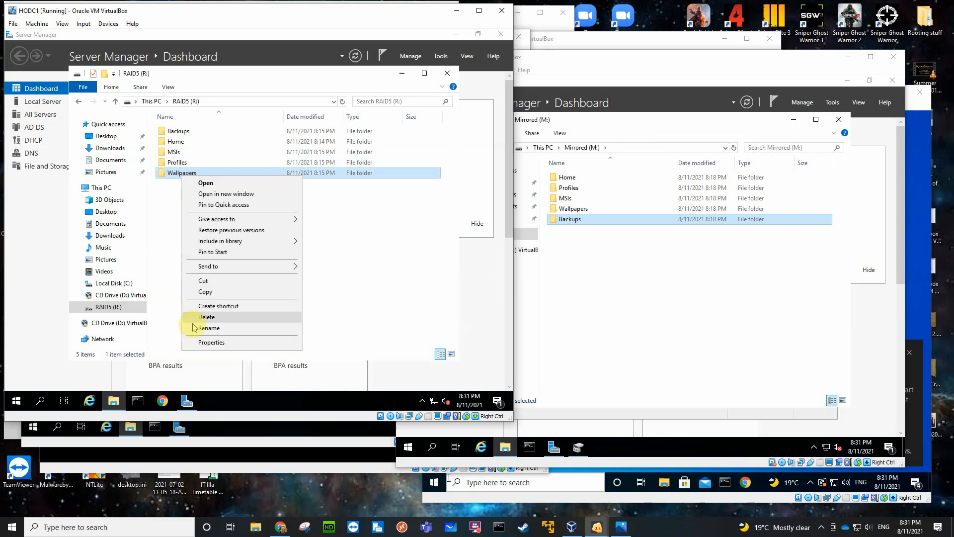
pyautogui.click(206, 341)
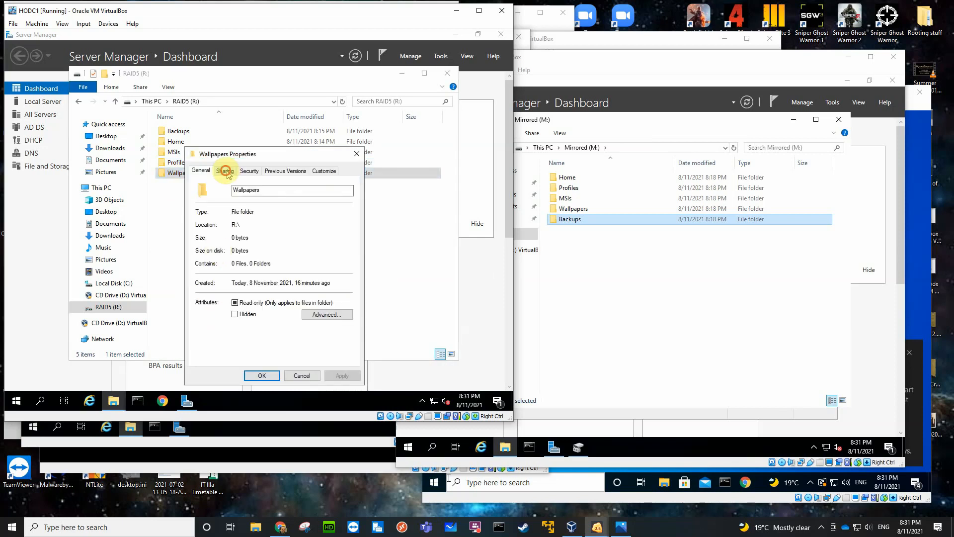
pyautogui.click(225, 171)
pyautogui.click(224, 289)
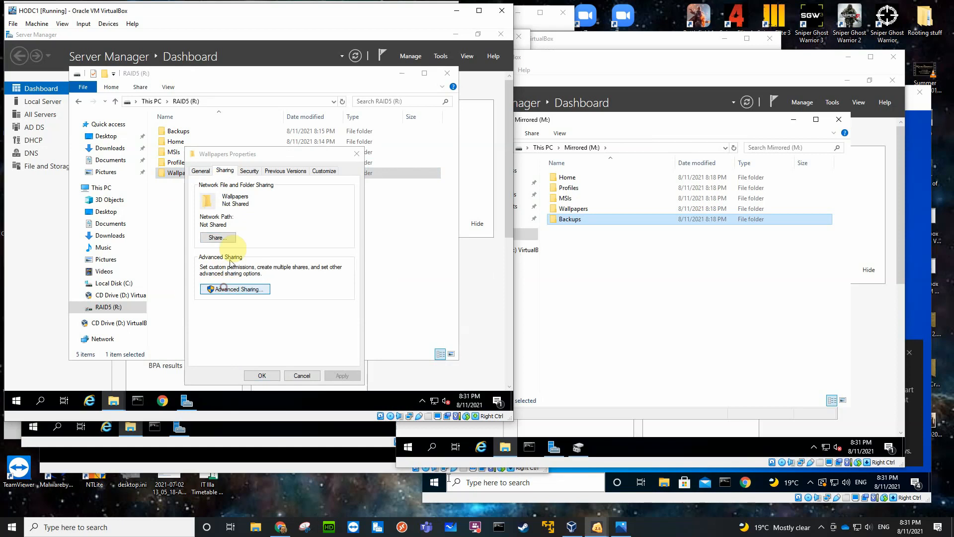
pyautogui.click(200, 188)
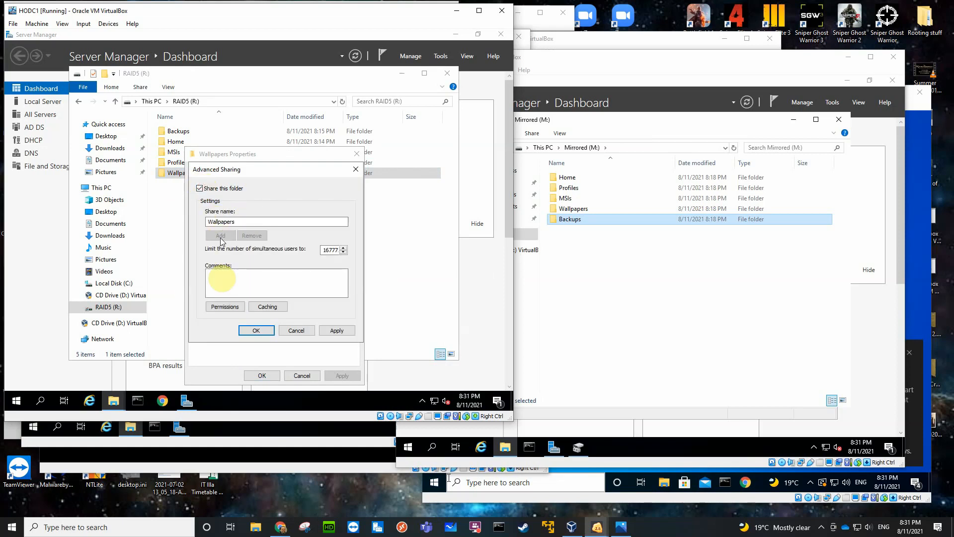
pyautogui.click(225, 307)
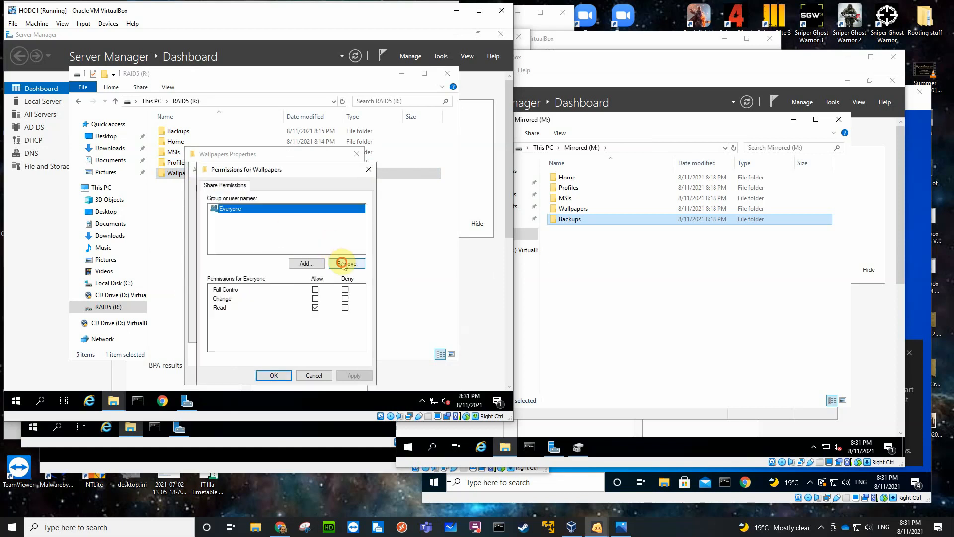
pyautogui.click(343, 262)
# Add the Administrators group to the Wallpapers share permissions with Full Control allowed.
pyautogui.click(306, 264)
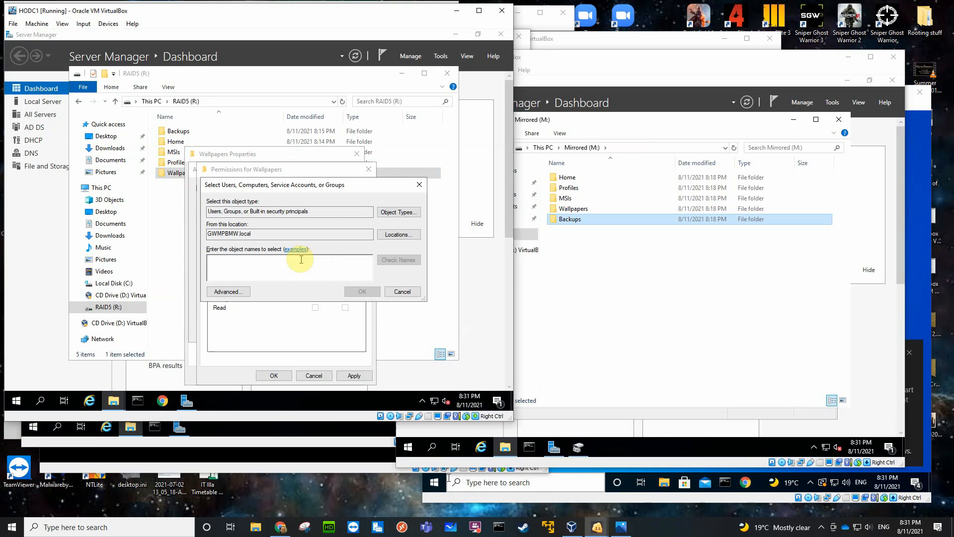
pyautogui.write('adm')
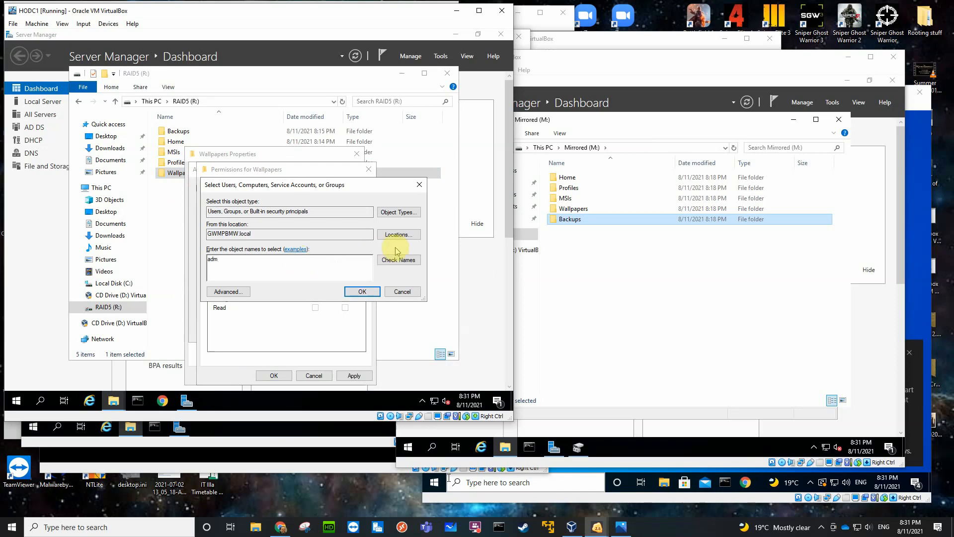
pyautogui.click(395, 261)
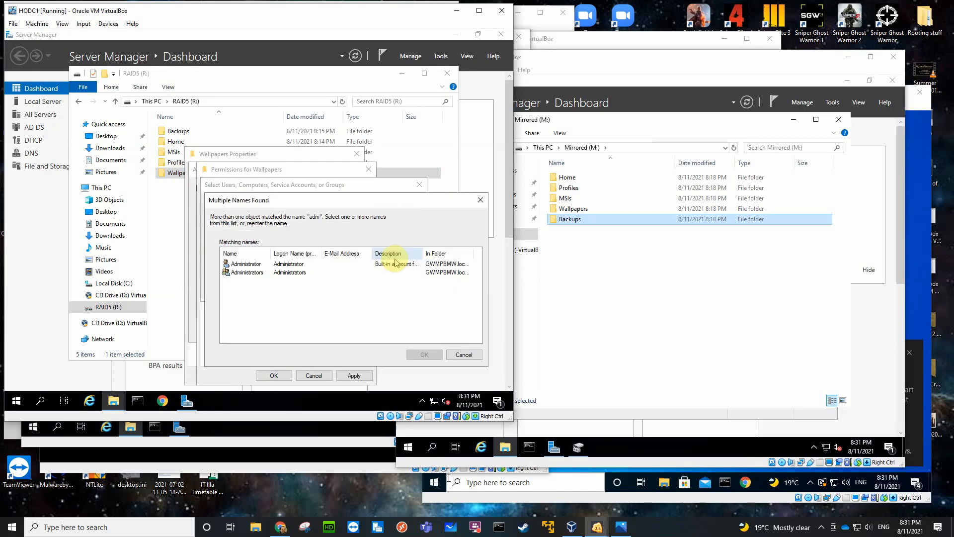
pyautogui.click(262, 272)
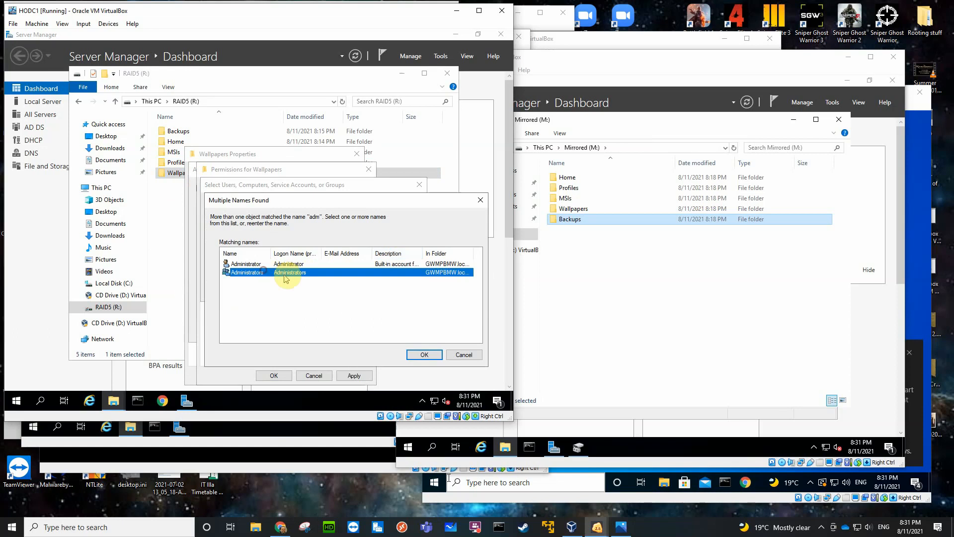
pyautogui.click(418, 355)
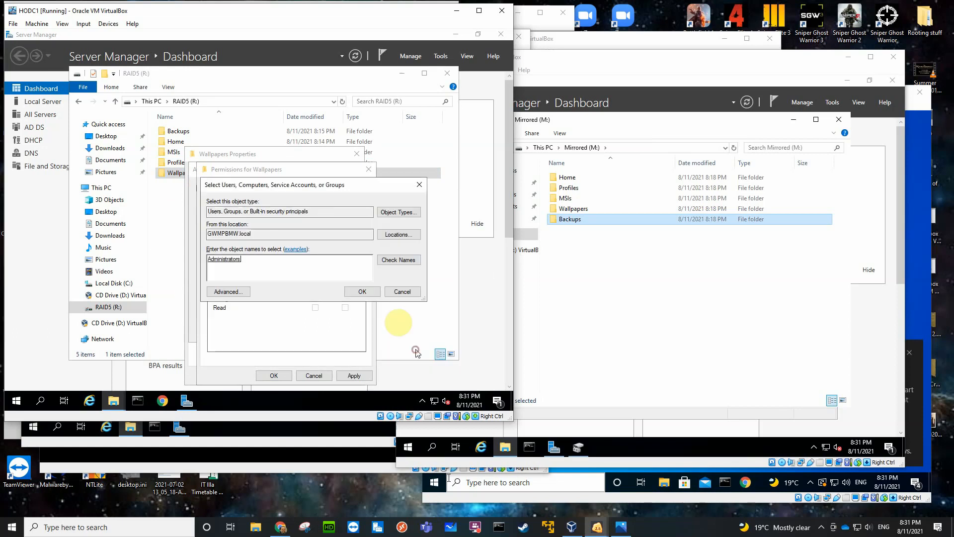
pyautogui.click(364, 288)
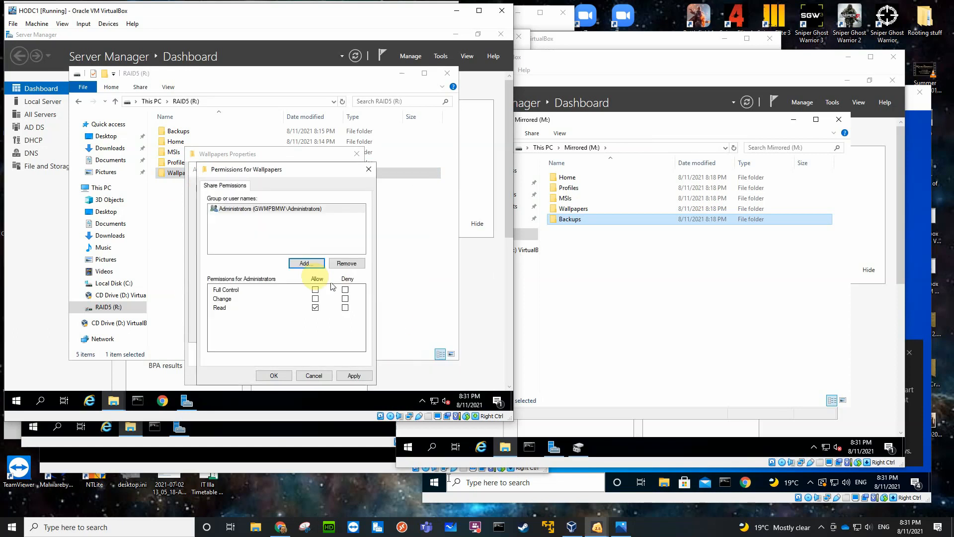
# Add Authenticated Users with only Read access to the Wallpapers share permissions and apply the advanced sharing settings.
pyautogui.click(307, 262)
pyautogui.write('aut')
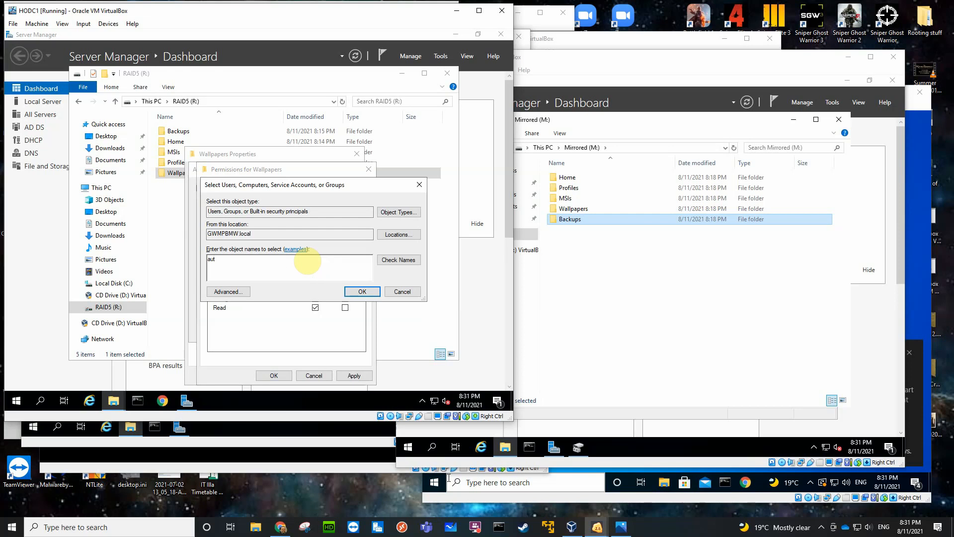
pyautogui.press('Return')
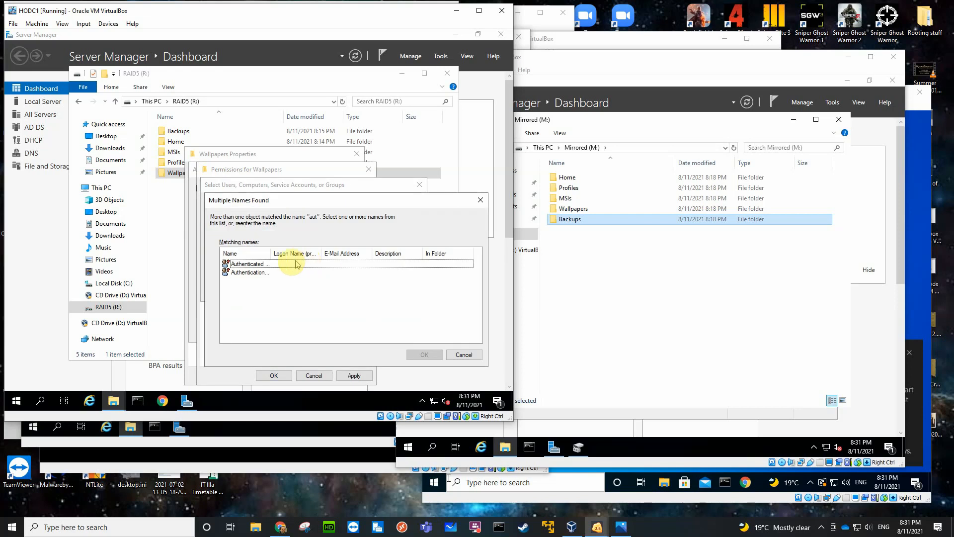
pyautogui.click(290, 265)
pyautogui.click(414, 353)
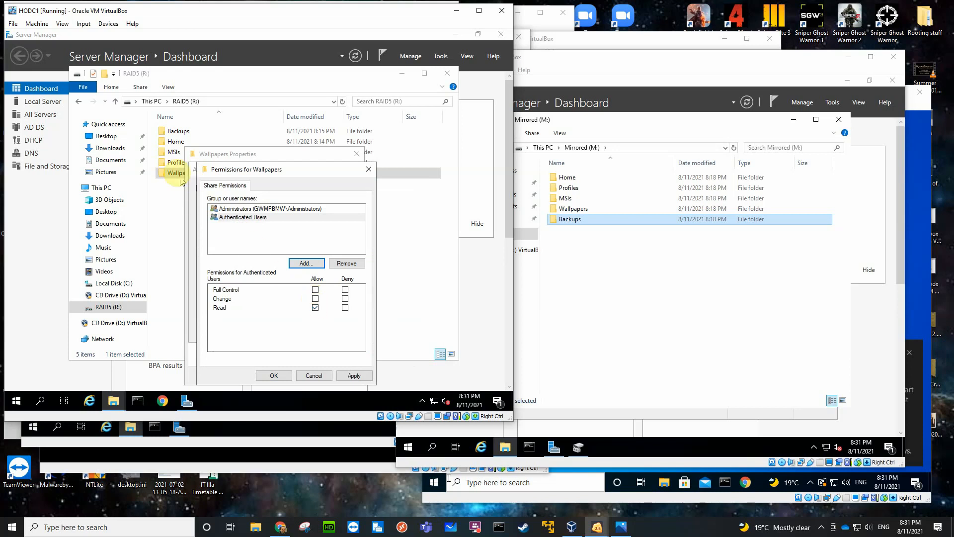
pyautogui.click(273, 375)
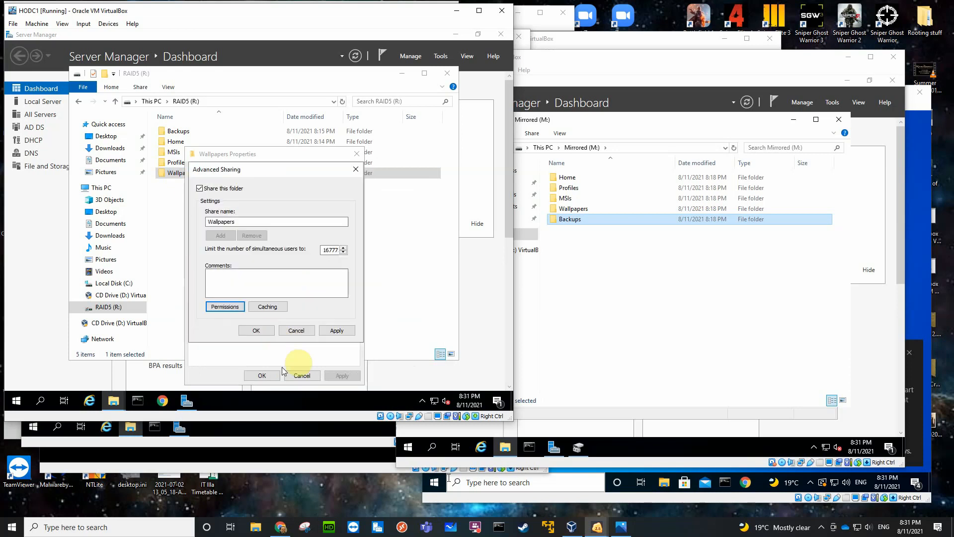
pyautogui.click(255, 330)
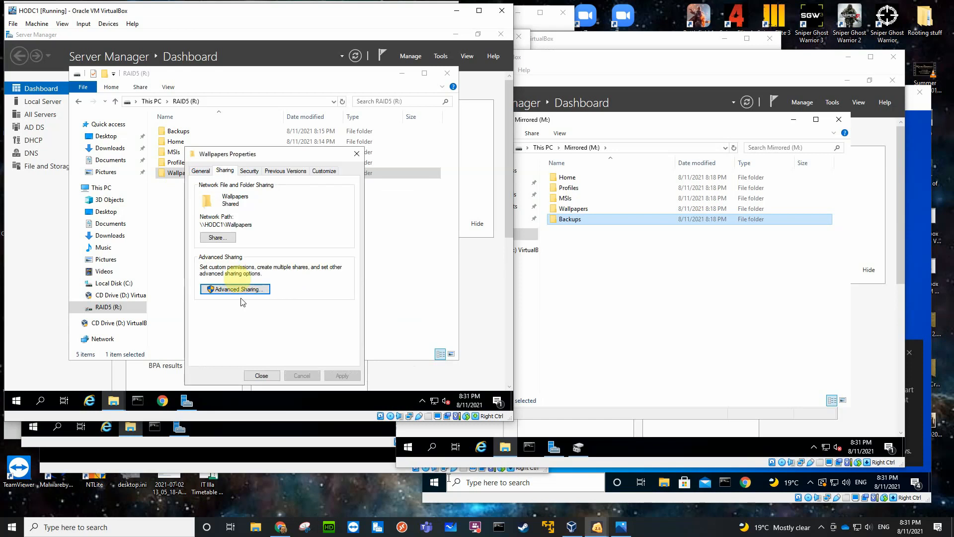
# Disable inheritance on the Wallpapers folder by removing all inherited permissions, and allow Administrators Full control in its security permissions.
pyautogui.click(249, 171)
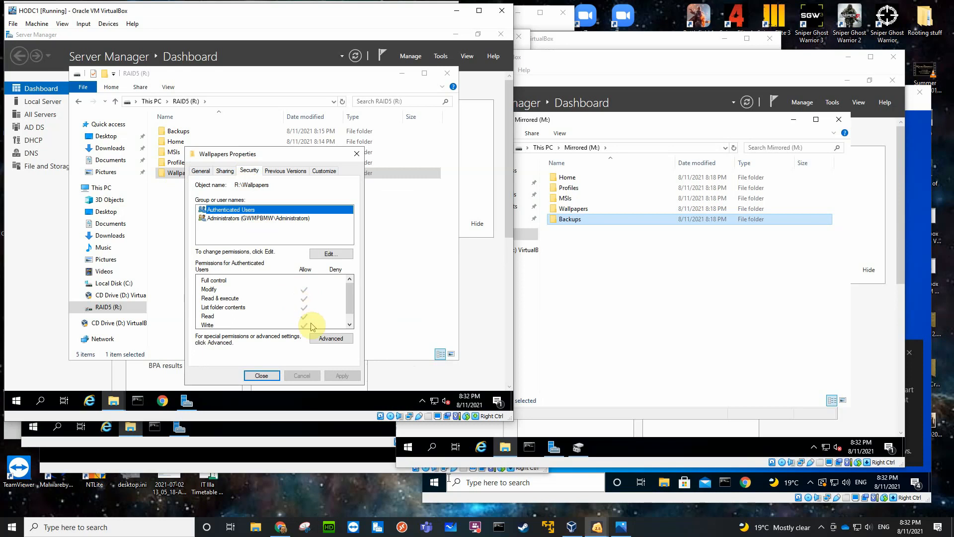
pyautogui.click(325, 338)
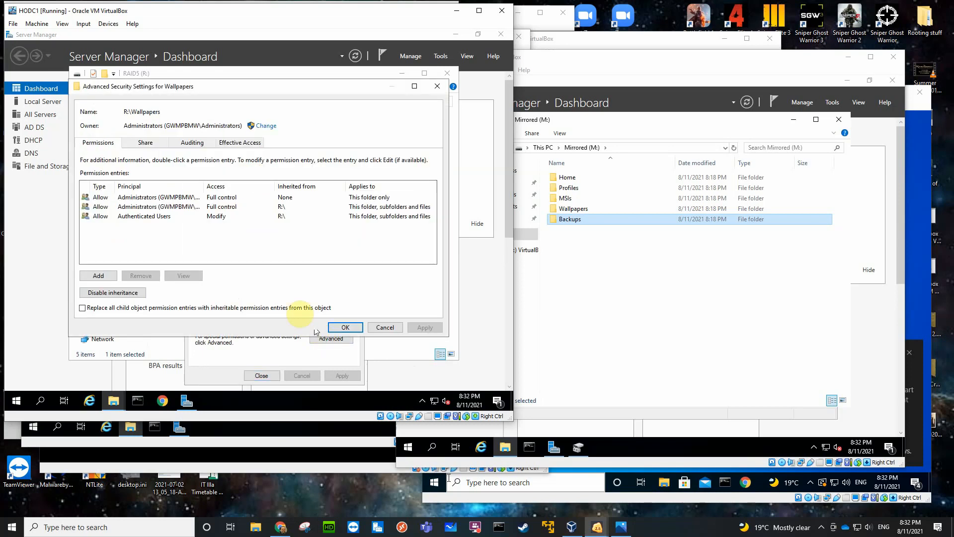
pyautogui.click(118, 293)
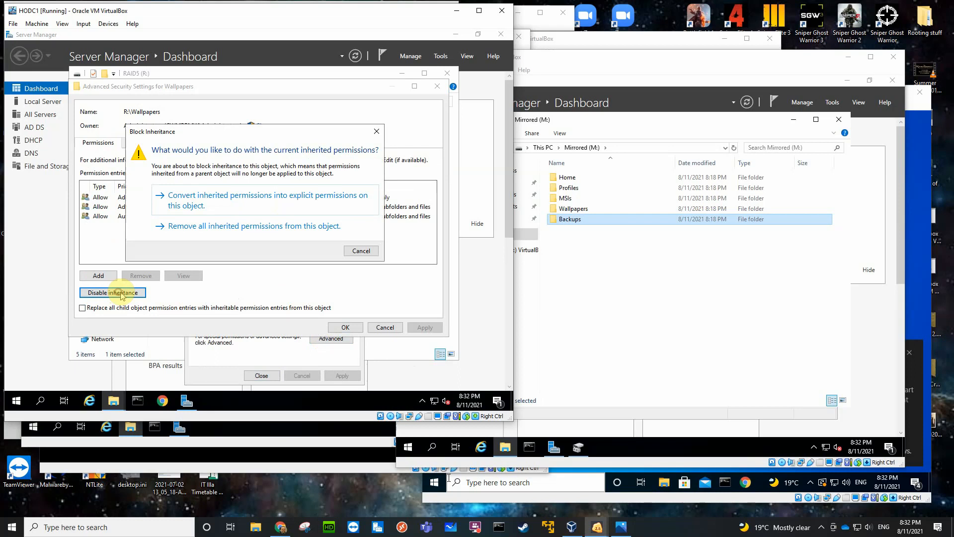
pyautogui.click(247, 227)
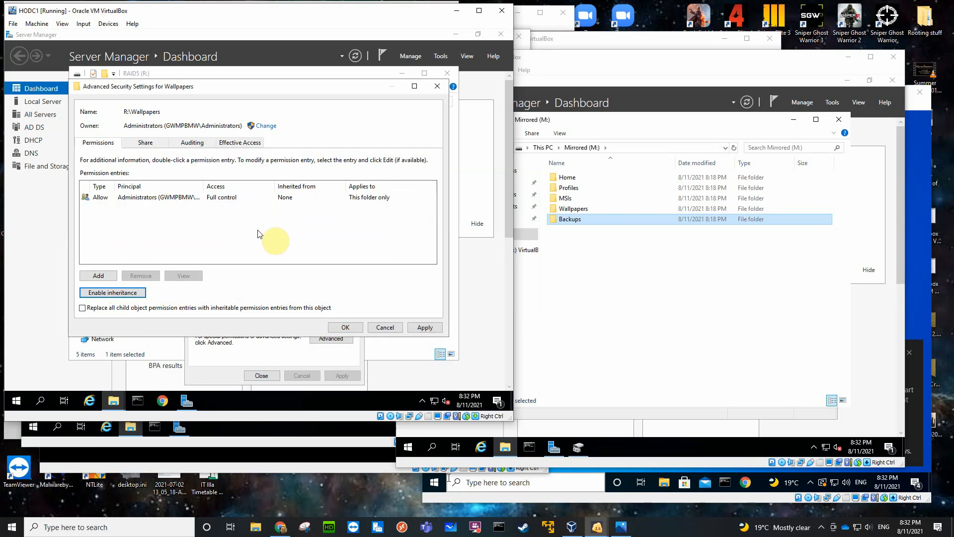
pyautogui.click(345, 327)
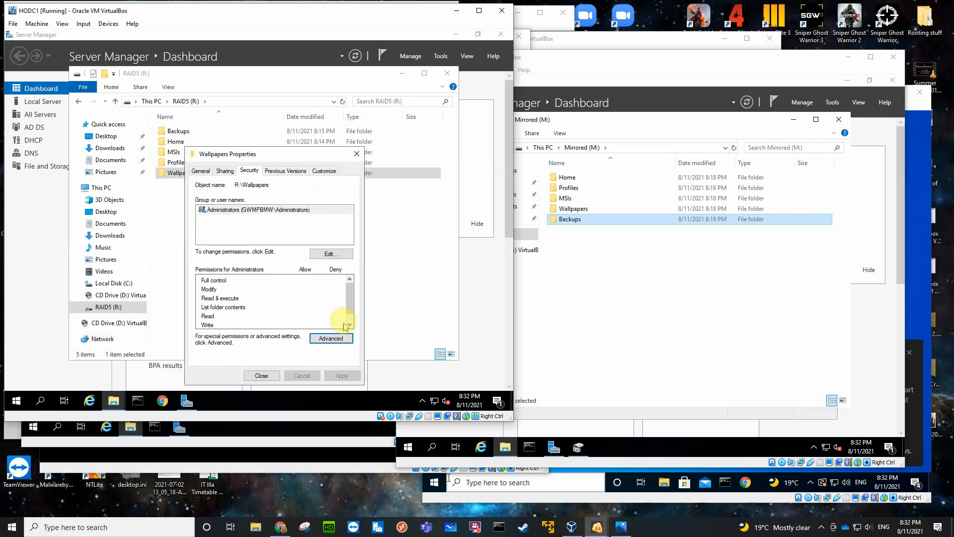
pyautogui.click(315, 256)
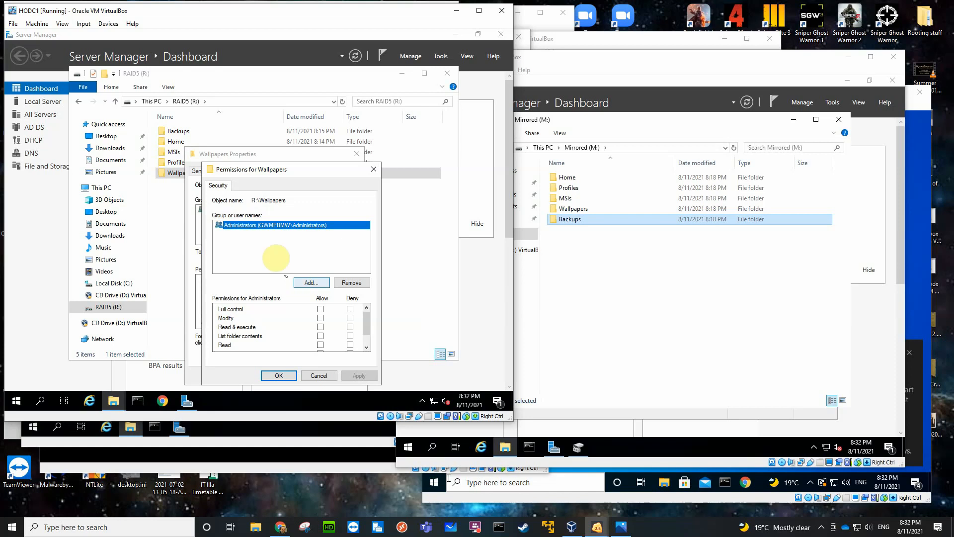
pyautogui.click(320, 308)
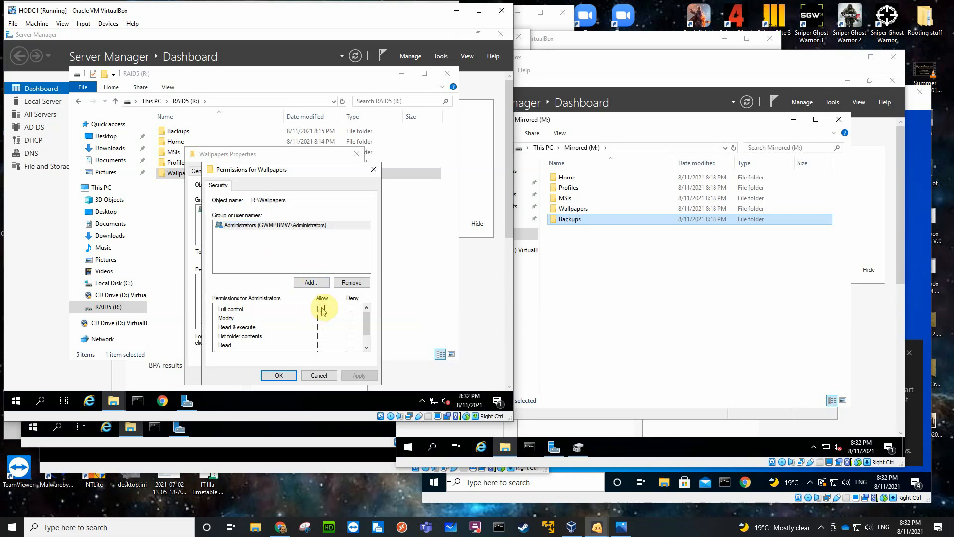
# Add Authenticated Users to the Wallpapers security permissions with Read & execute, List folder contents and Read allowed, and close the folder's properties.
pyautogui.click(309, 282)
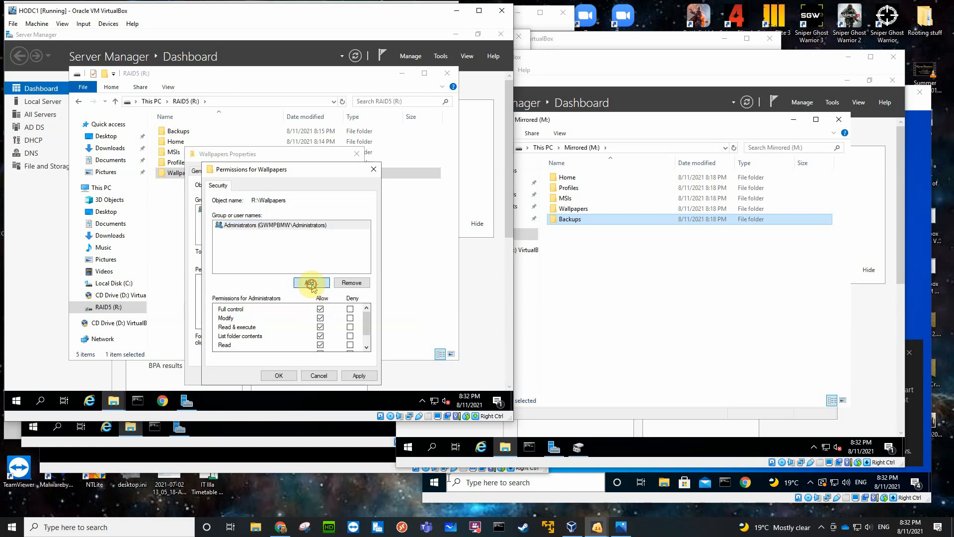
pyautogui.write('a')
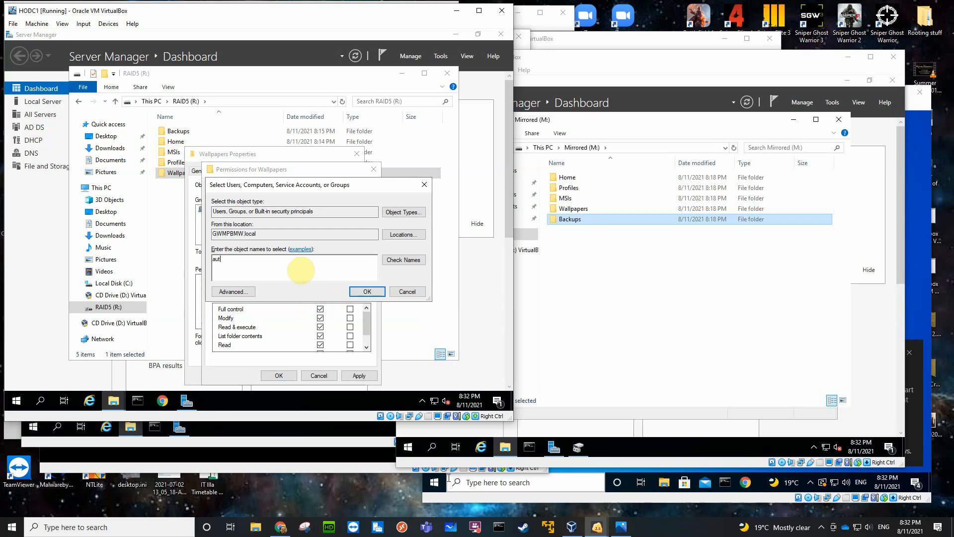
pyautogui.write('ut')
pyautogui.click(392, 260)
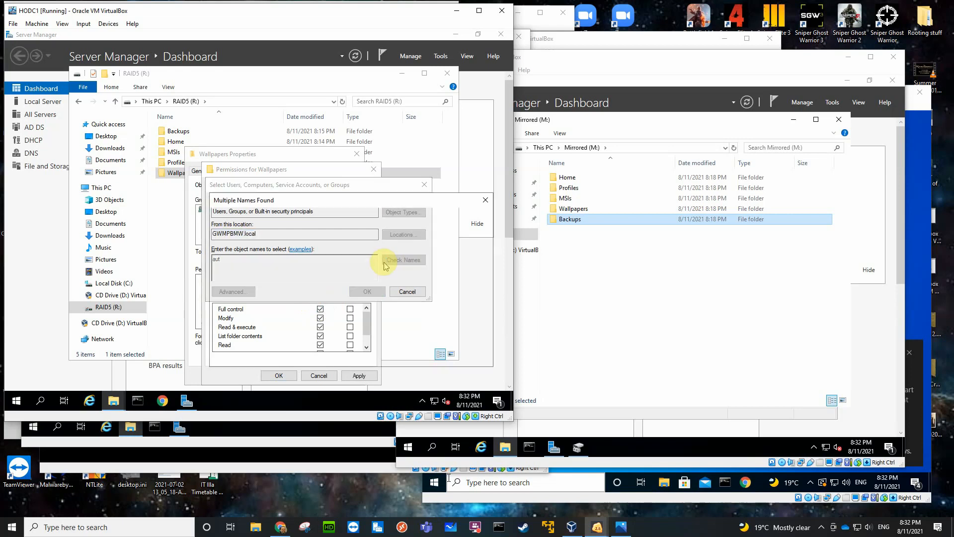
pyautogui.click(252, 264)
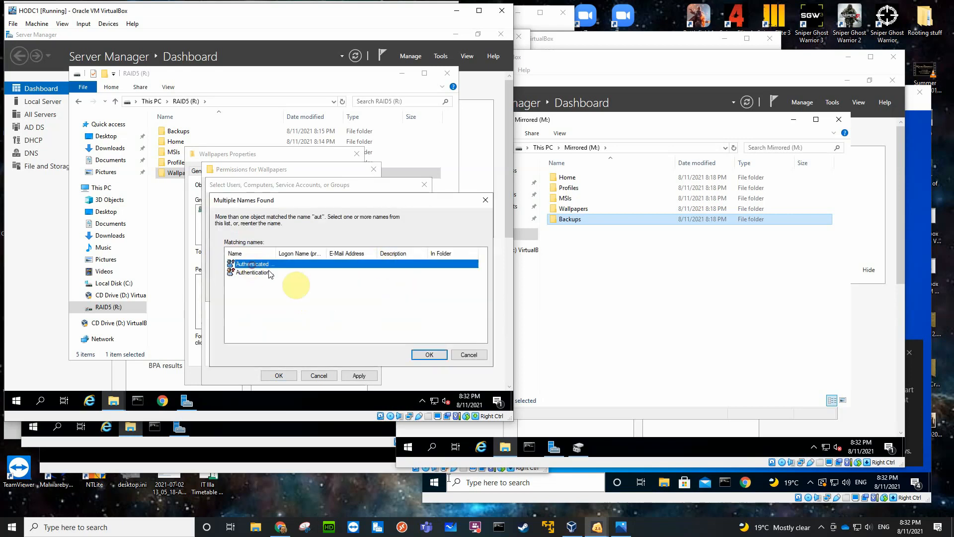
pyautogui.click(428, 354)
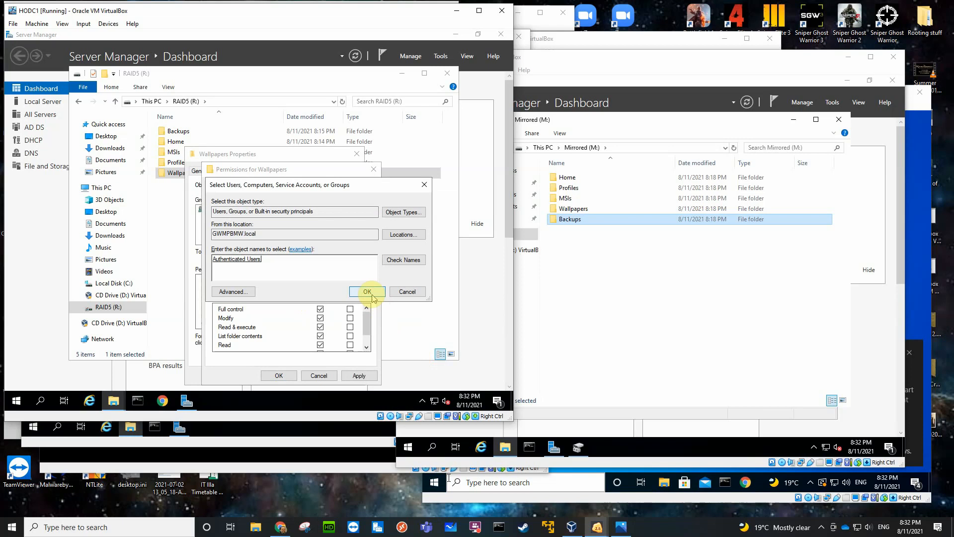
pyautogui.click(371, 296)
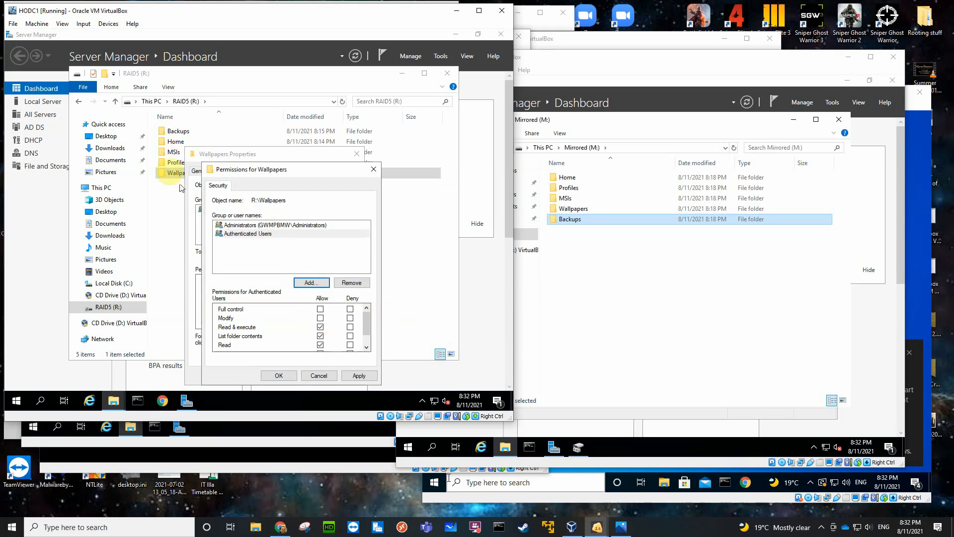
pyautogui.scroll(-1, 369, 326)
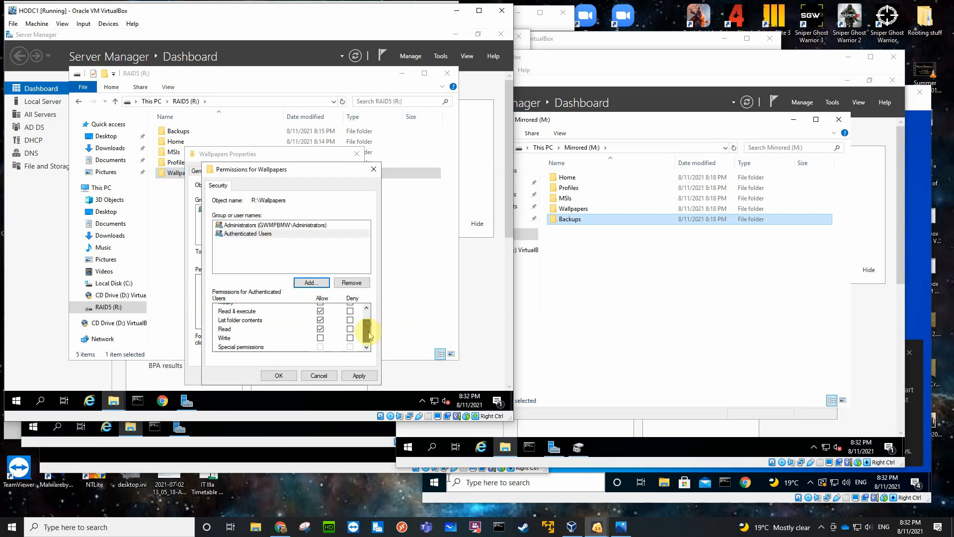
pyautogui.click(278, 375)
pyautogui.click(262, 376)
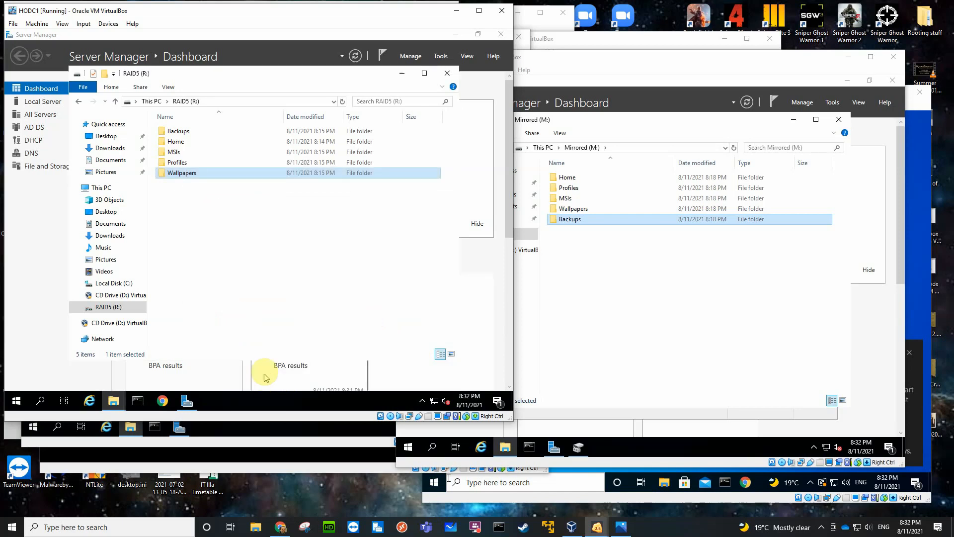
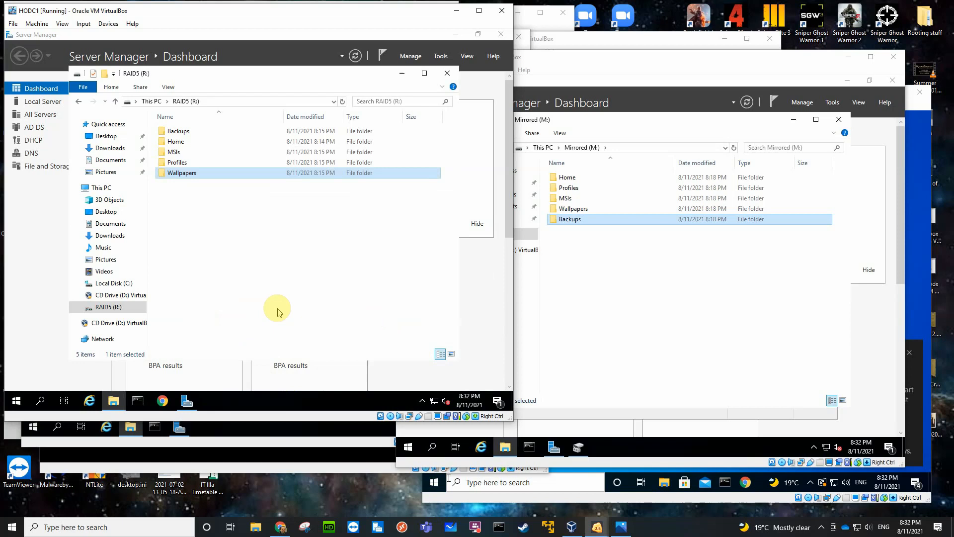
# Sort the folders on the Mirrored (M:) volumes of HODC2 and BO1DC1 by name in ascending order.
pyautogui.click(249, 442)
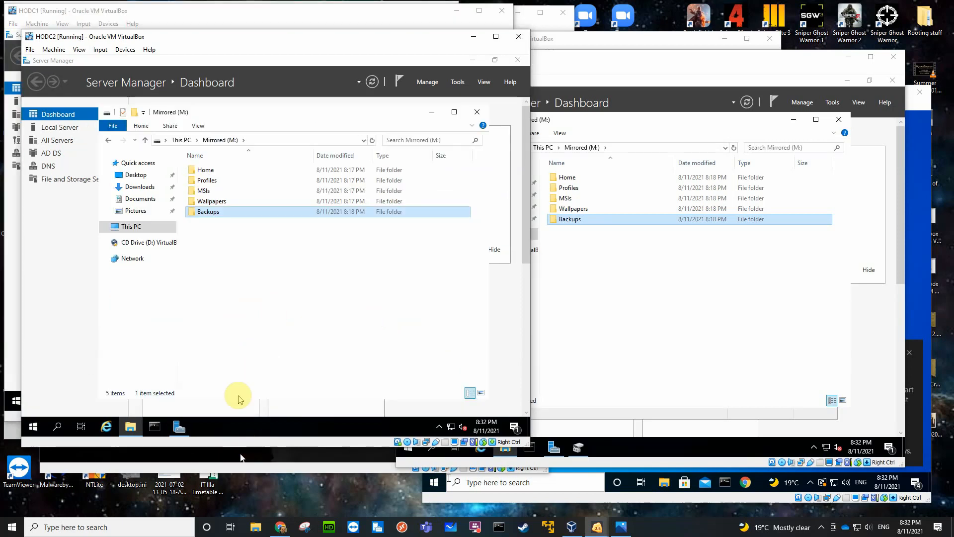
pyautogui.click(258, 155)
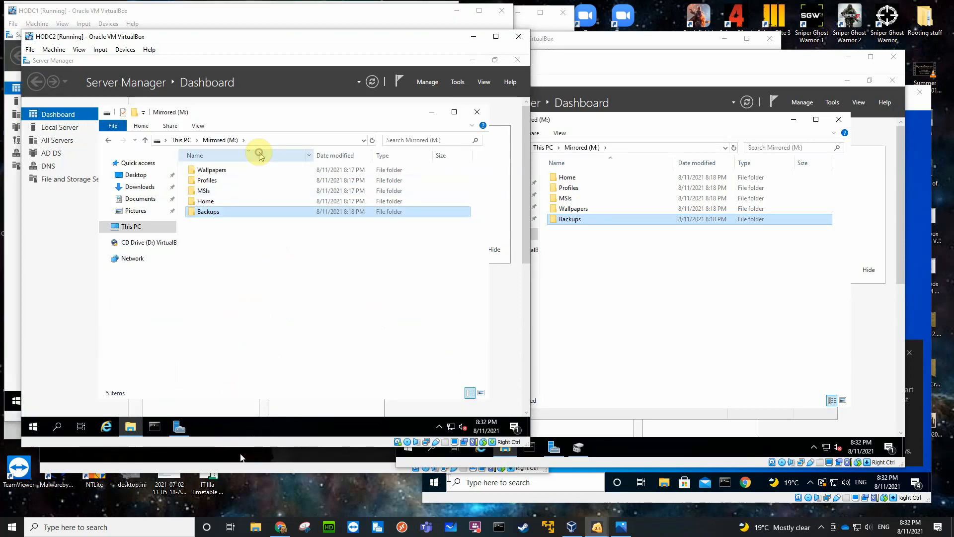
pyautogui.click(258, 155)
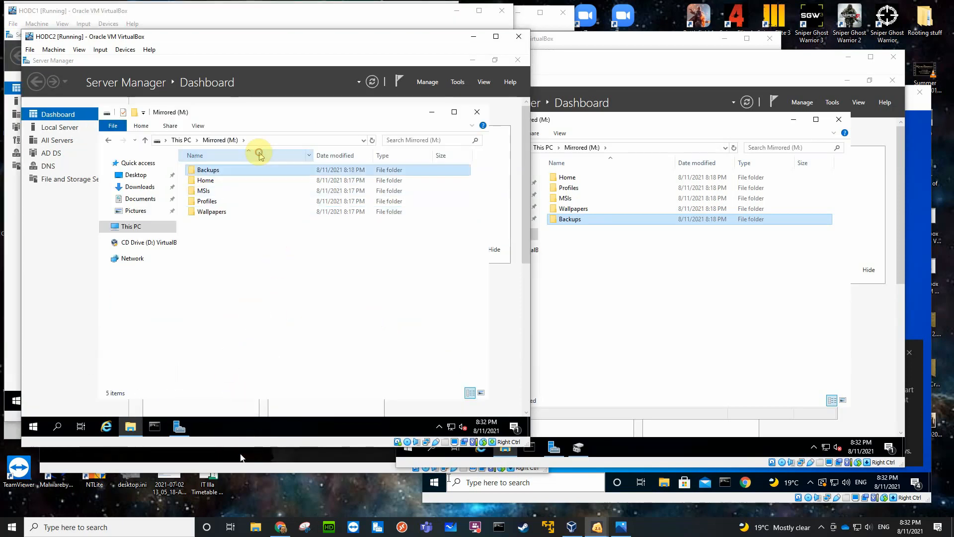
pyautogui.click(677, 271)
pyautogui.click(610, 163)
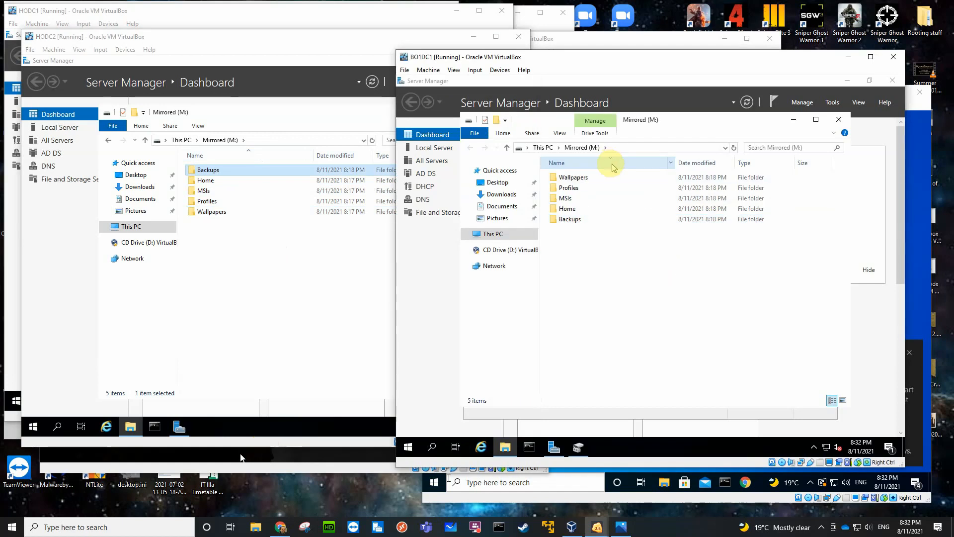
pyautogui.click(610, 164)
# Share the Backups folder on HODC2's Mirrored (M:) volume and remove Everyone from its share permissions.
pyautogui.click(247, 252)
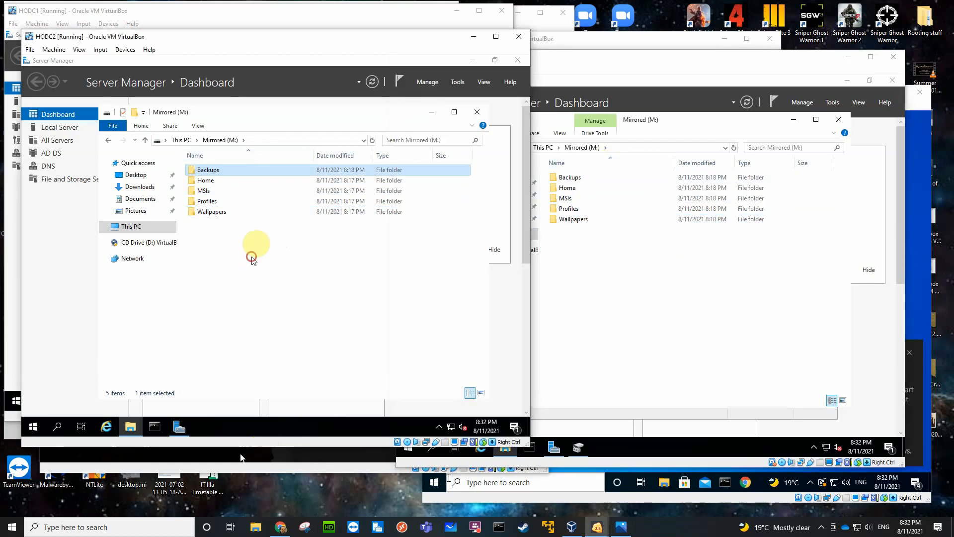
pyautogui.click(203, 170)
pyautogui.rightClick(201, 169)
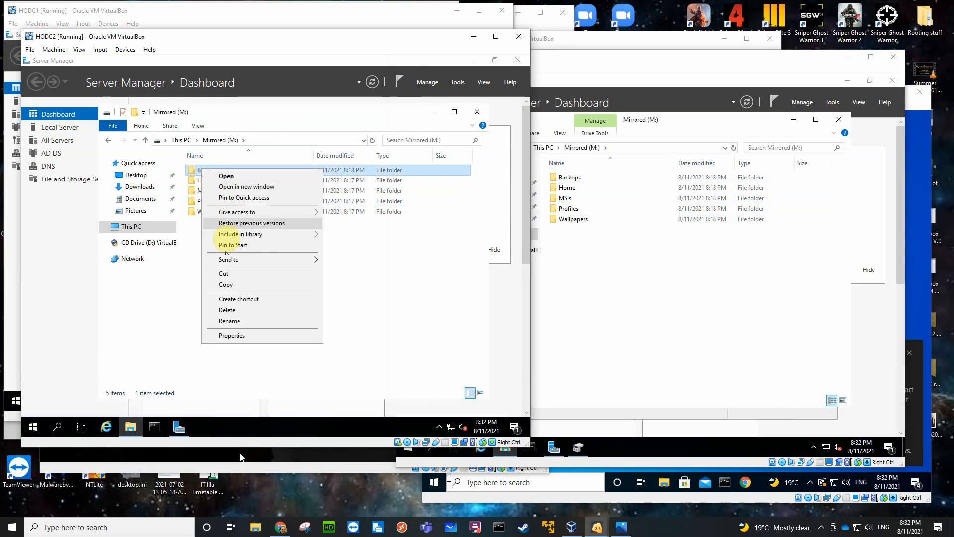
pyautogui.click(231, 335)
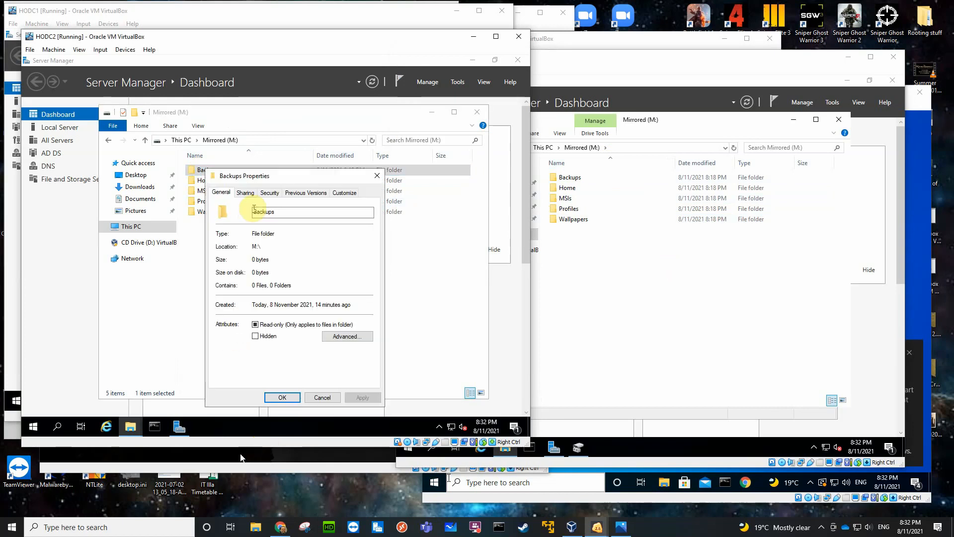
pyautogui.click(243, 193)
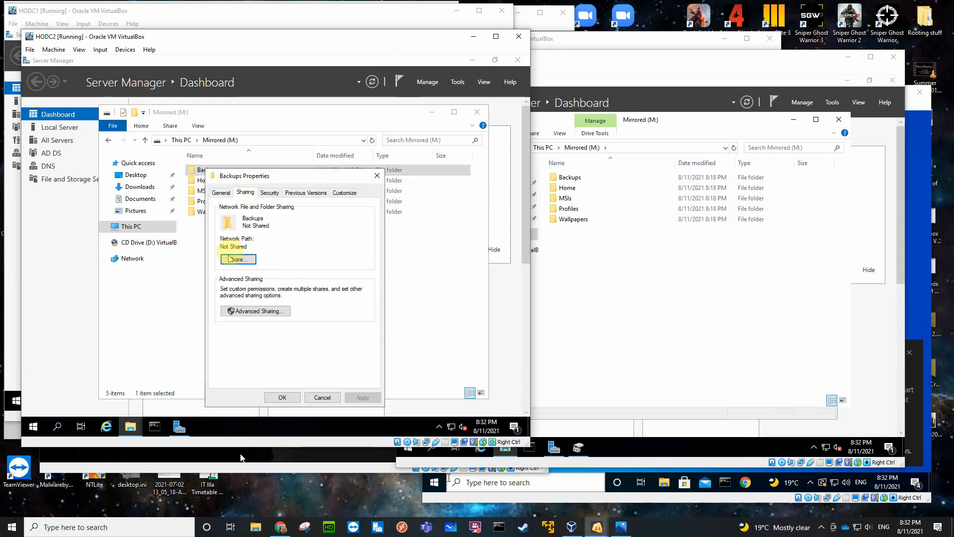
pyautogui.click(243, 309)
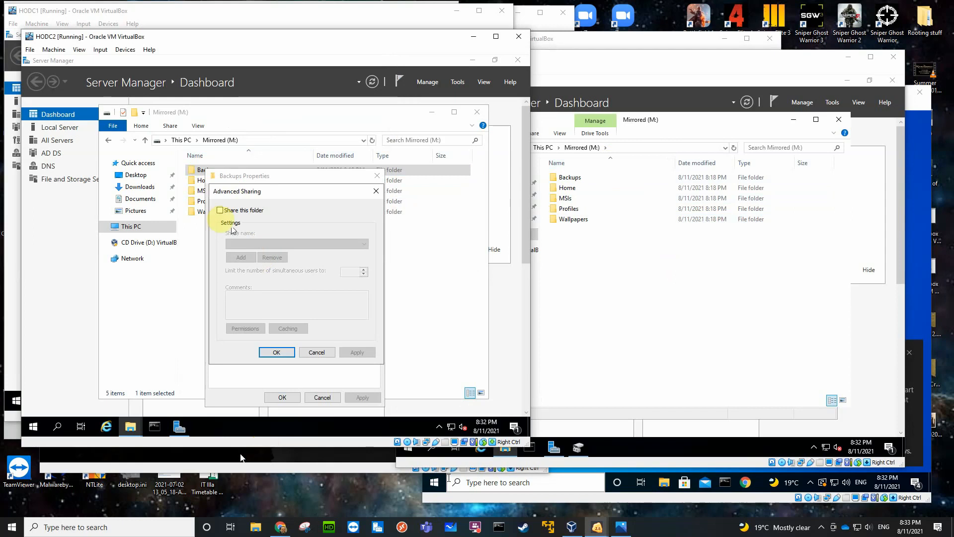
pyautogui.click(219, 210)
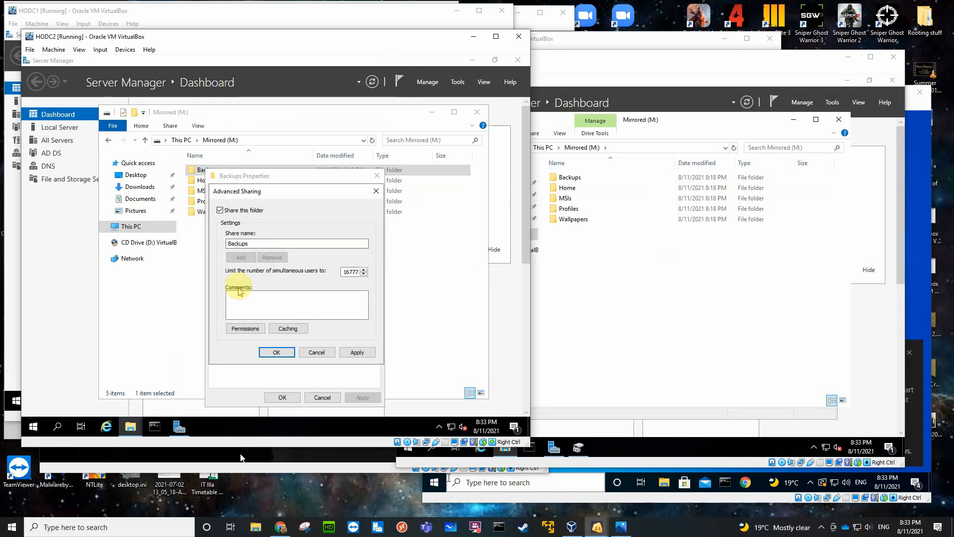
pyautogui.click(245, 328)
pyautogui.click(366, 289)
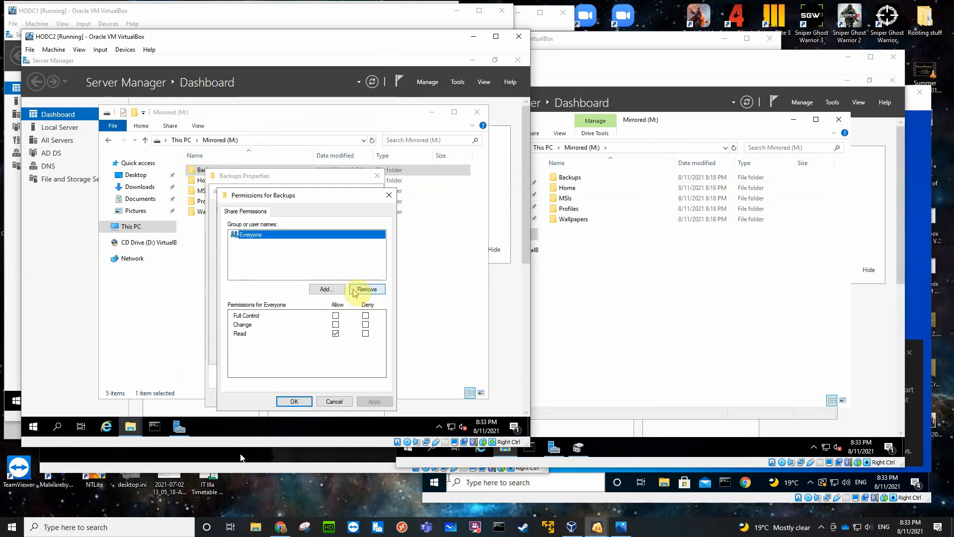
# Add the Administrators group to the Backups share permissions with Full Control allowed.
pyautogui.click(325, 289)
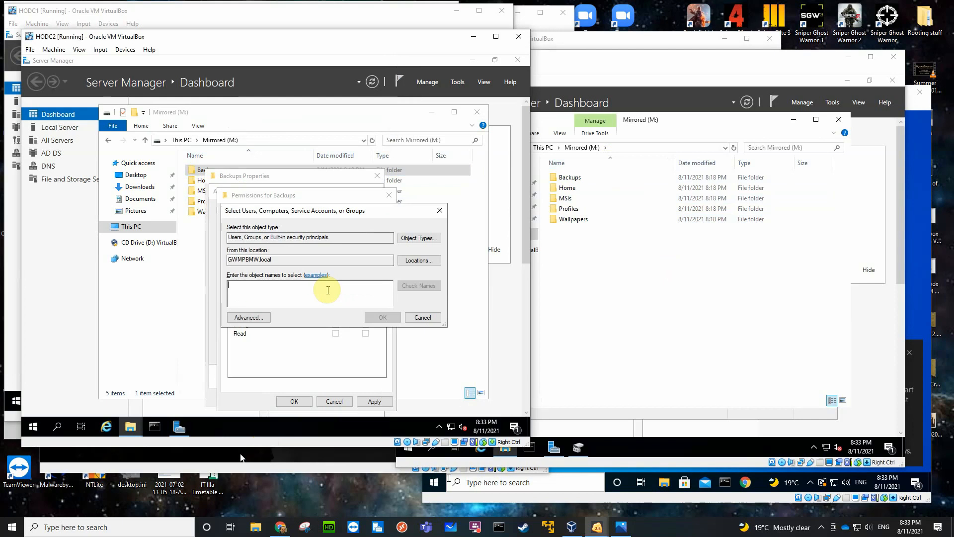
pyautogui.write('ad')
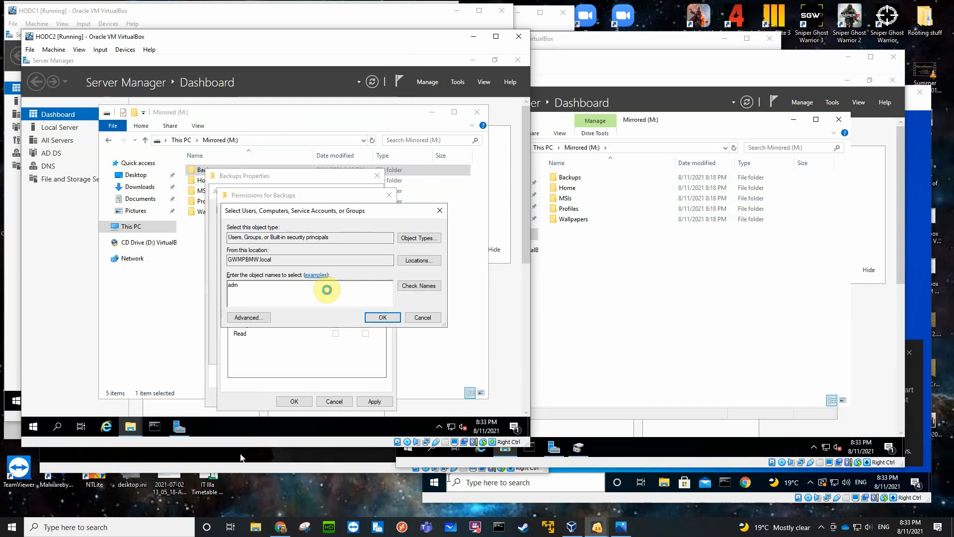
pyautogui.write('m')
pyautogui.press('Return')
pyautogui.click(299, 299)
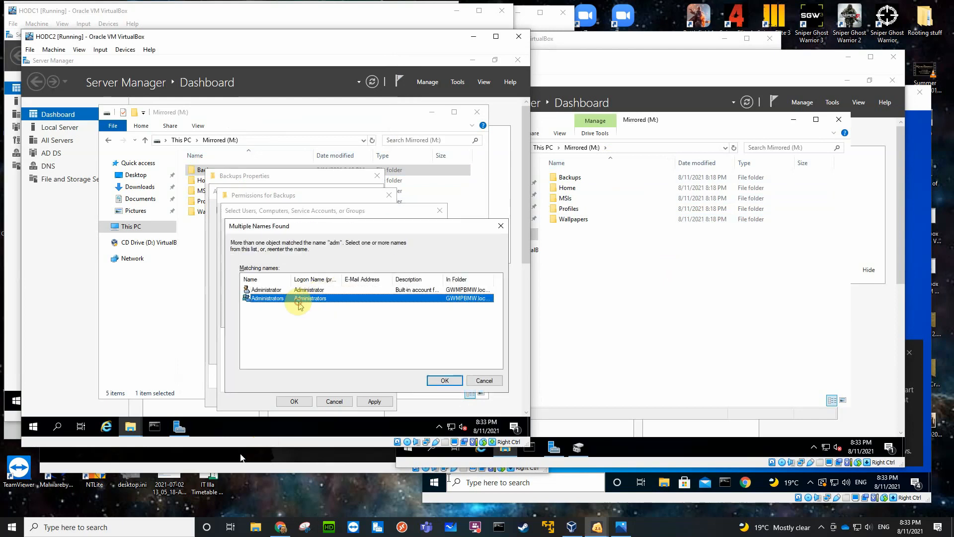
pyautogui.click(429, 381)
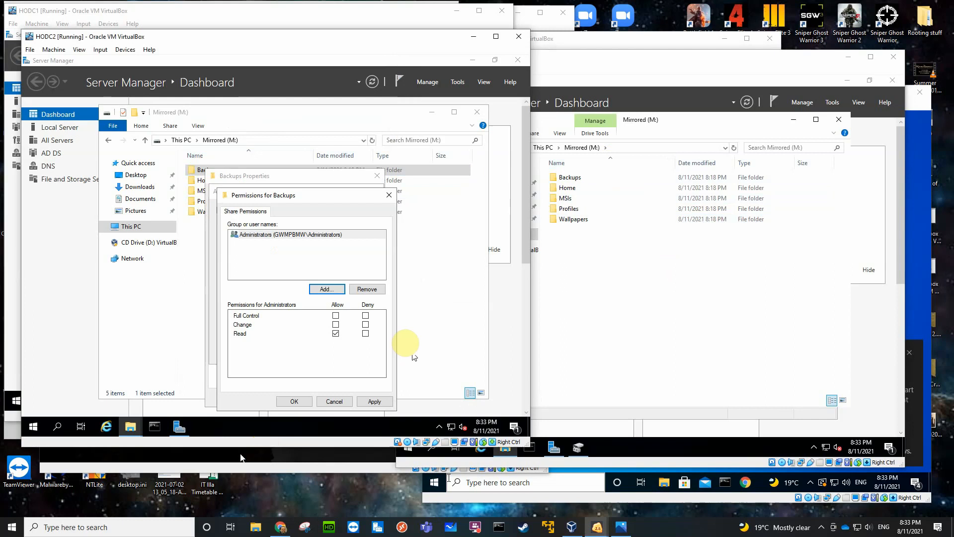
pyautogui.click(336, 316)
# Add Authenticated Users to the Backups share permissions with Change and Read allowed, and apply the advanced sharing settings.
pyautogui.click(327, 289)
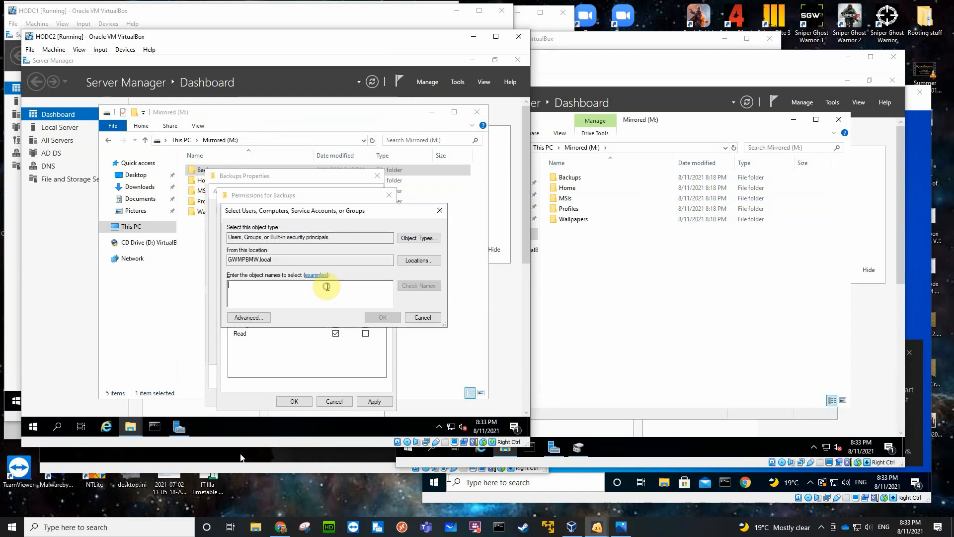
pyautogui.write('aut')
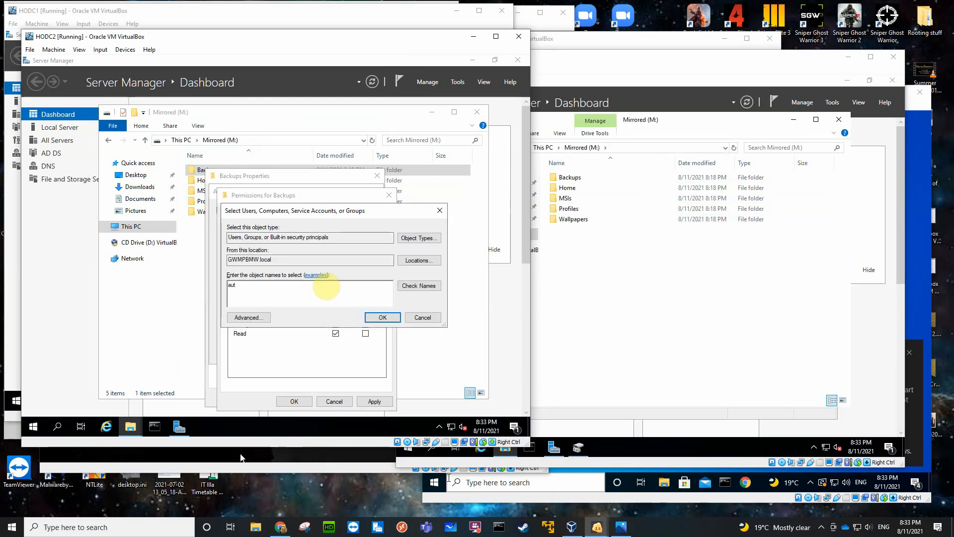
pyautogui.press('Return')
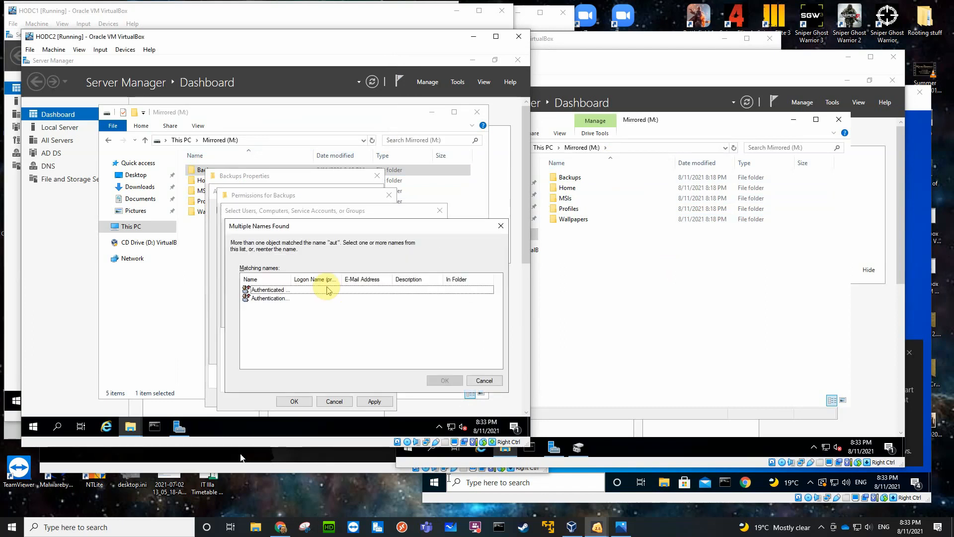
pyautogui.click(280, 291)
pyautogui.click(444, 380)
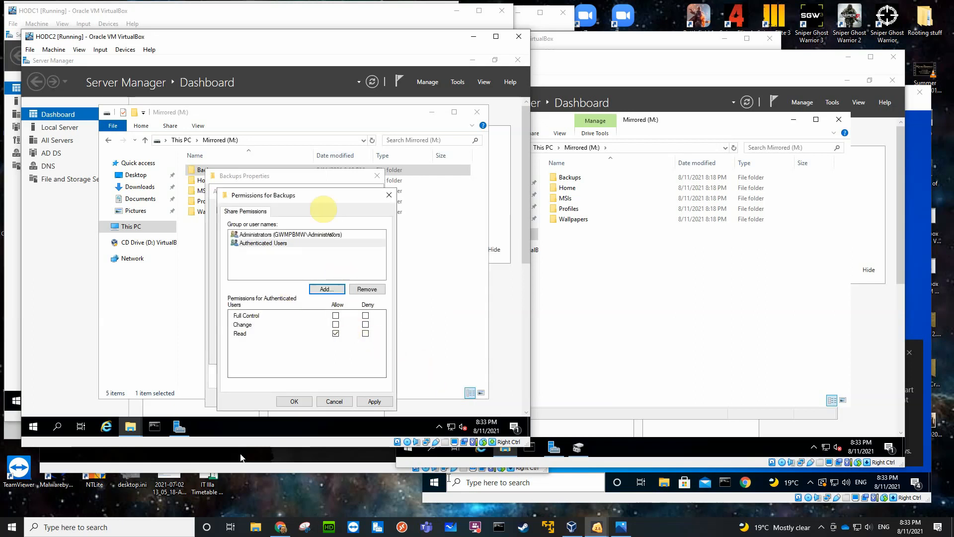
pyautogui.click(335, 324)
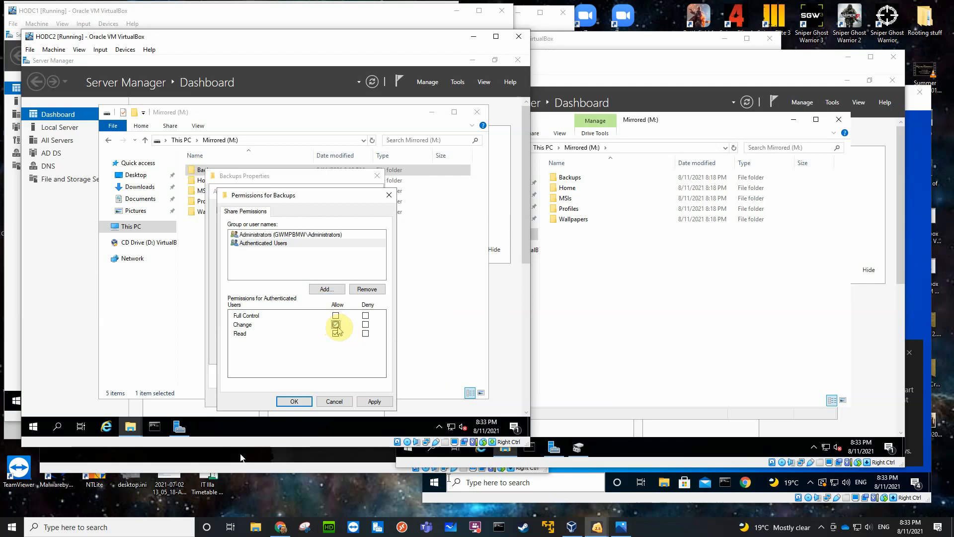
pyautogui.click(298, 401)
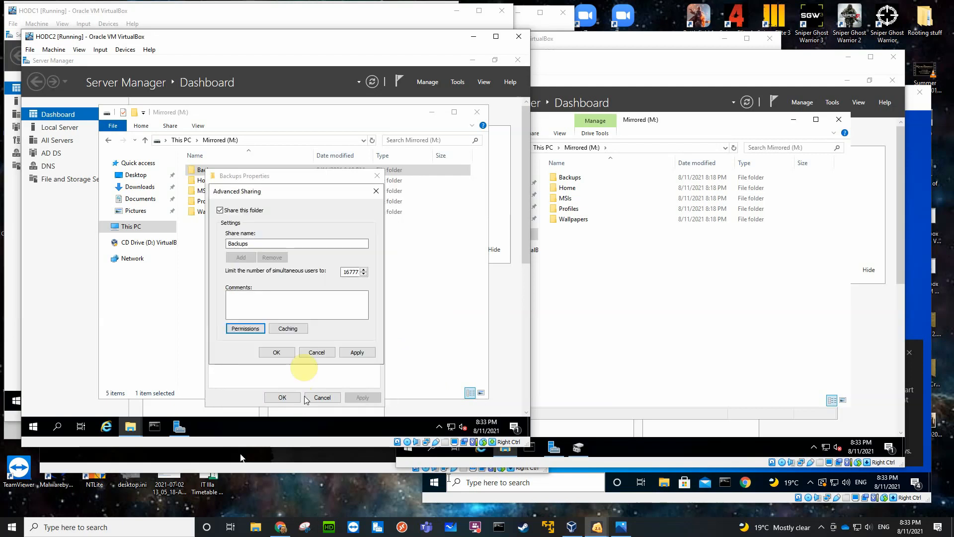
pyautogui.click(276, 352)
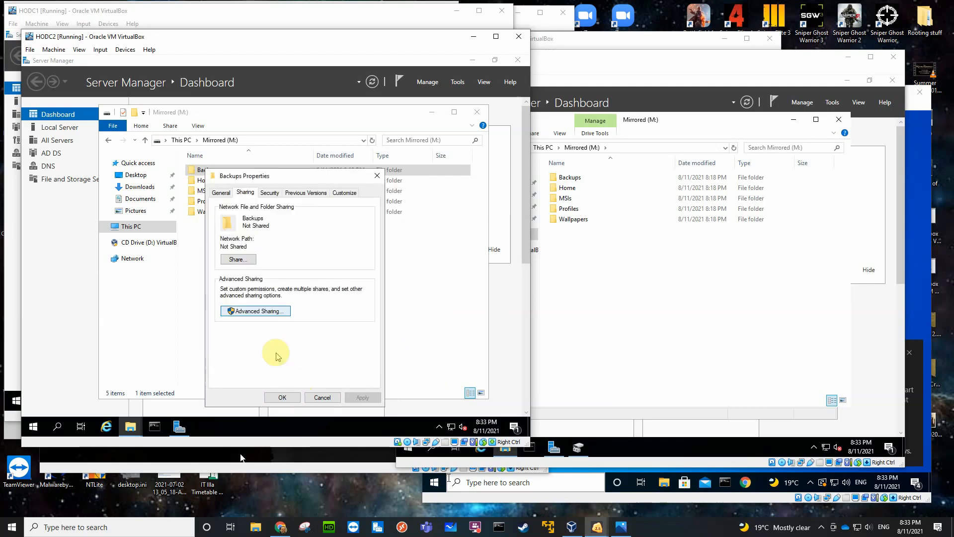
# Disable inheritance on the Backups folder by removing all inherited permissions, and allow Administrators Full control in its security permissions.
pyautogui.click(270, 193)
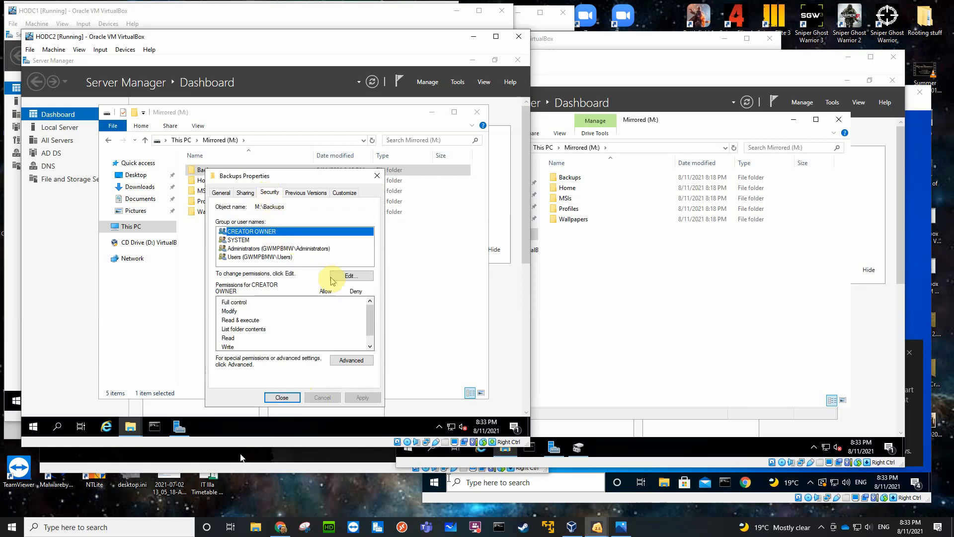
pyautogui.click(350, 360)
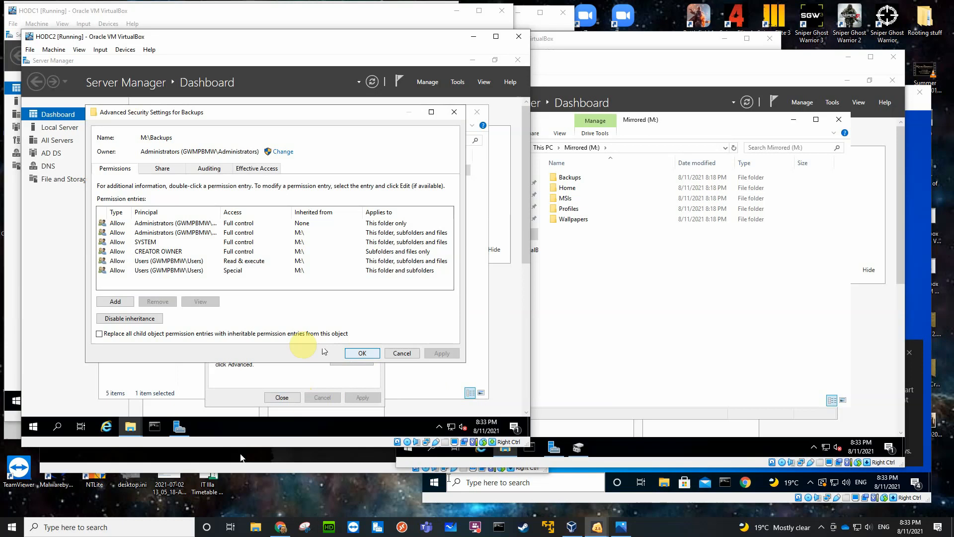
pyautogui.click(131, 318)
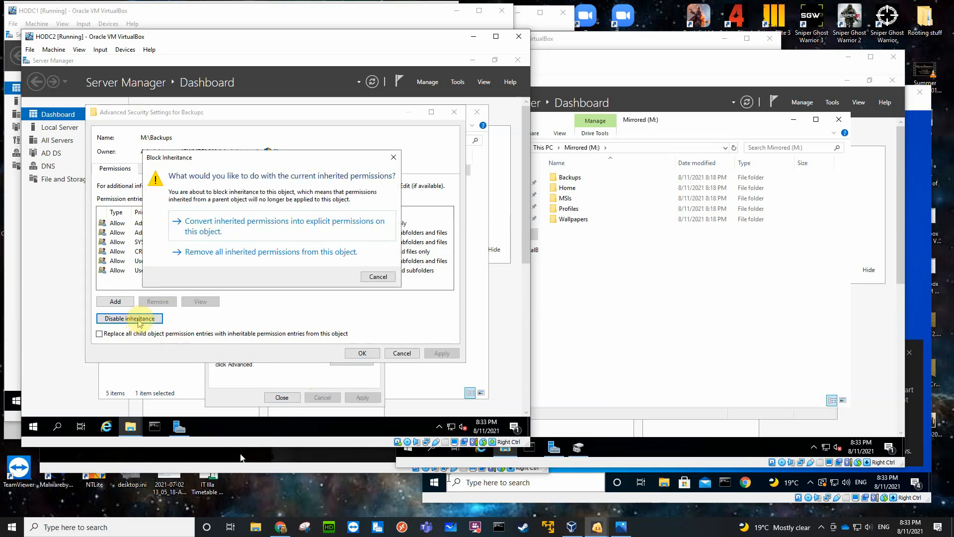
pyautogui.click(240, 252)
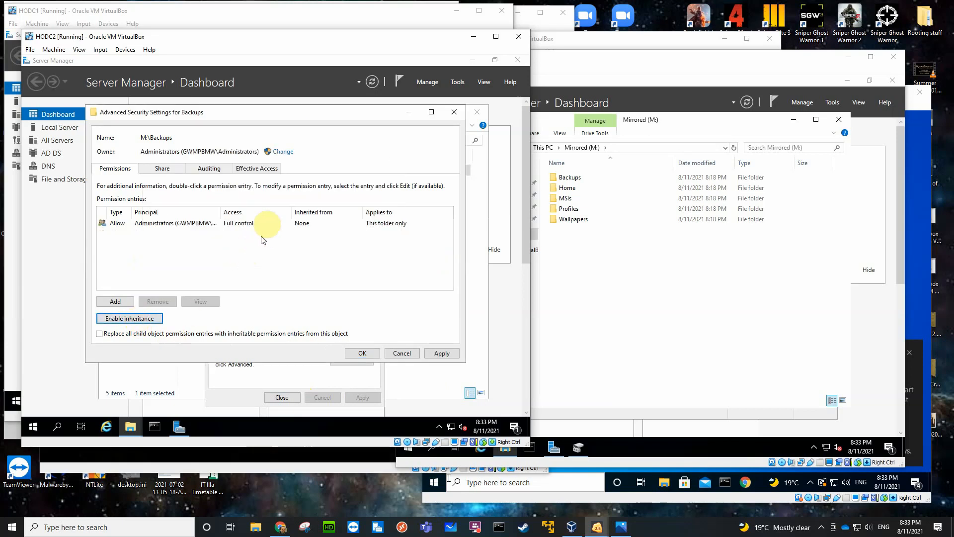
pyautogui.click(362, 352)
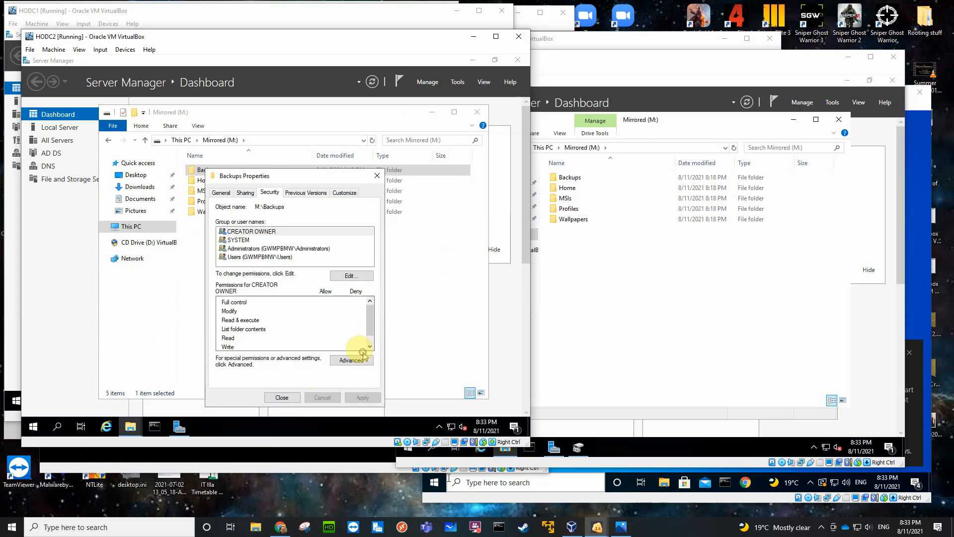
pyautogui.click(346, 275)
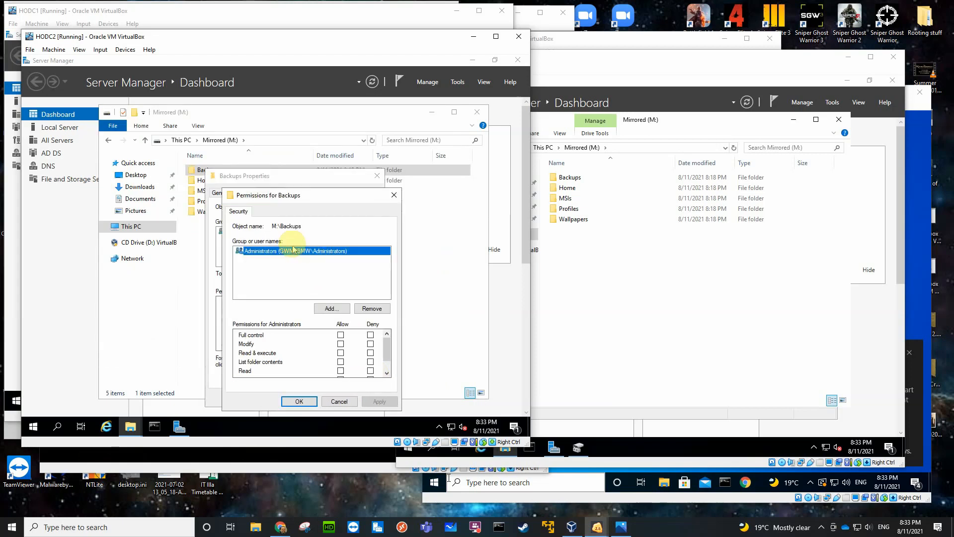
pyautogui.click(340, 335)
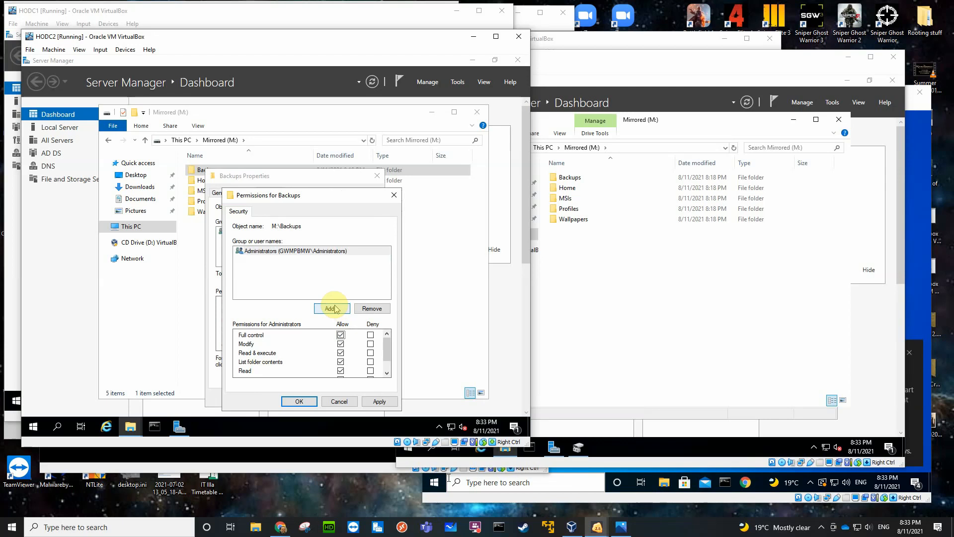
# Add Authenticated Users to the Backups folder's security permissions with Modify allowed, and close the folder's properties.
pyautogui.click(333, 309)
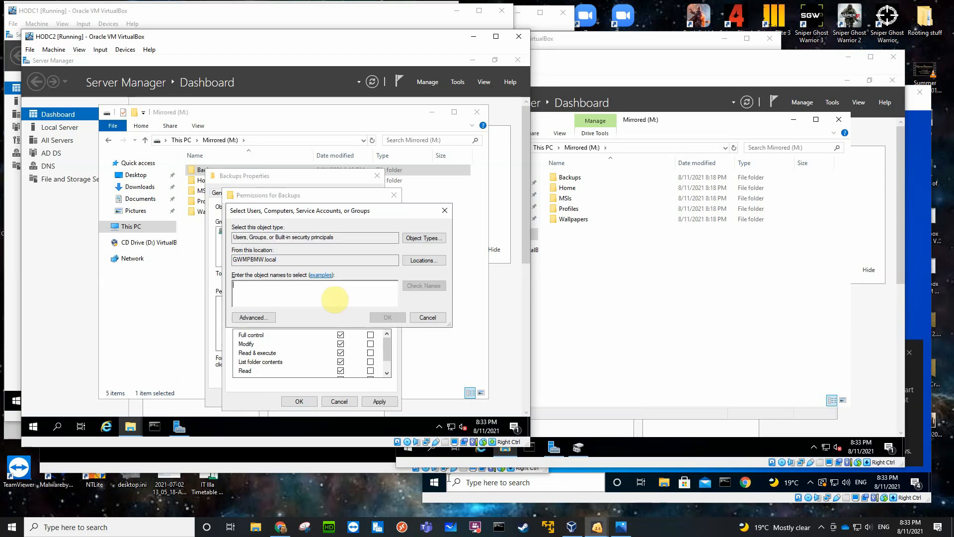
pyautogui.write('aut')
pyautogui.press('Return')
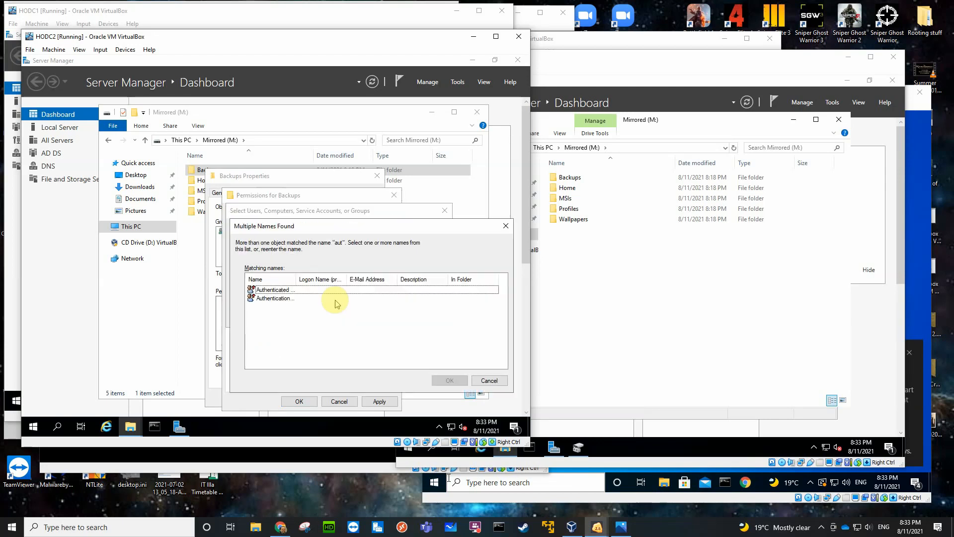
pyautogui.click(285, 290)
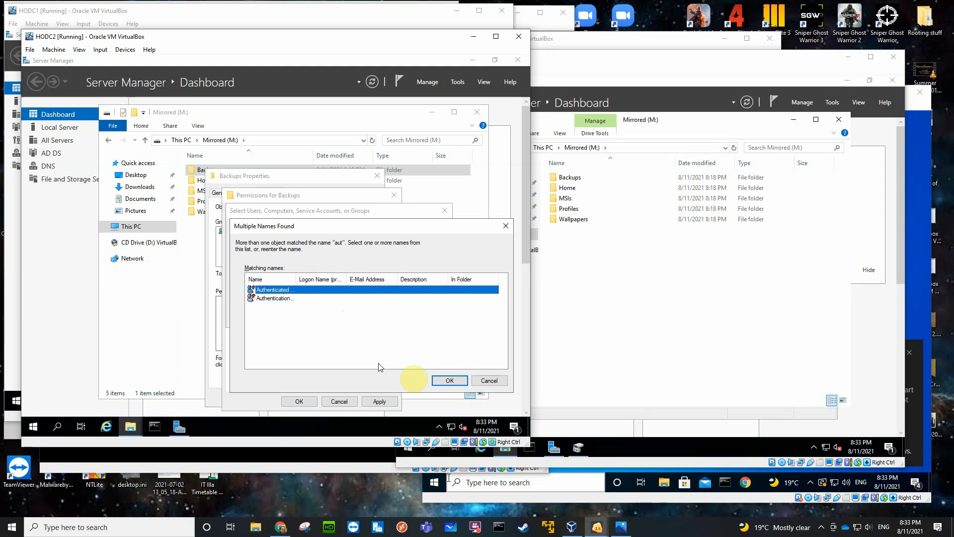
pyautogui.click(443, 384)
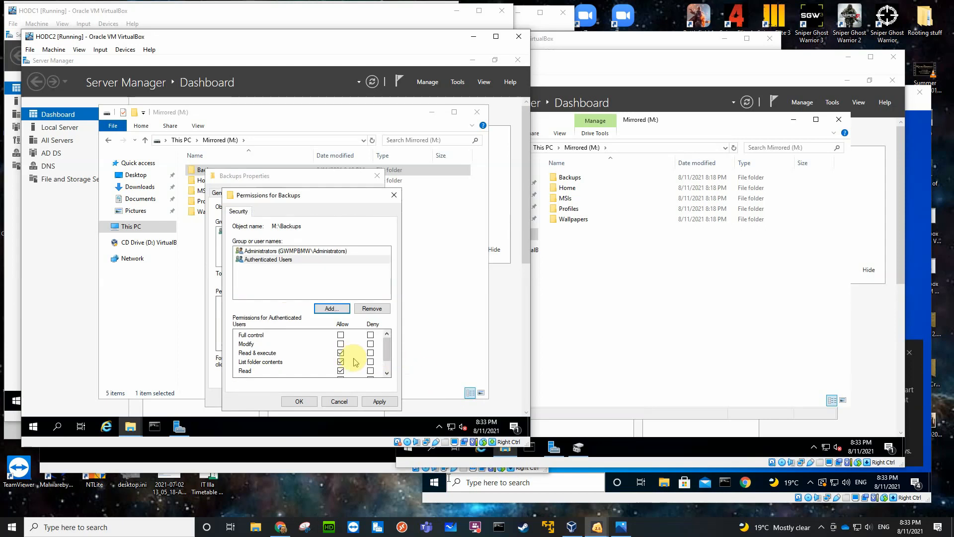
pyautogui.click(340, 343)
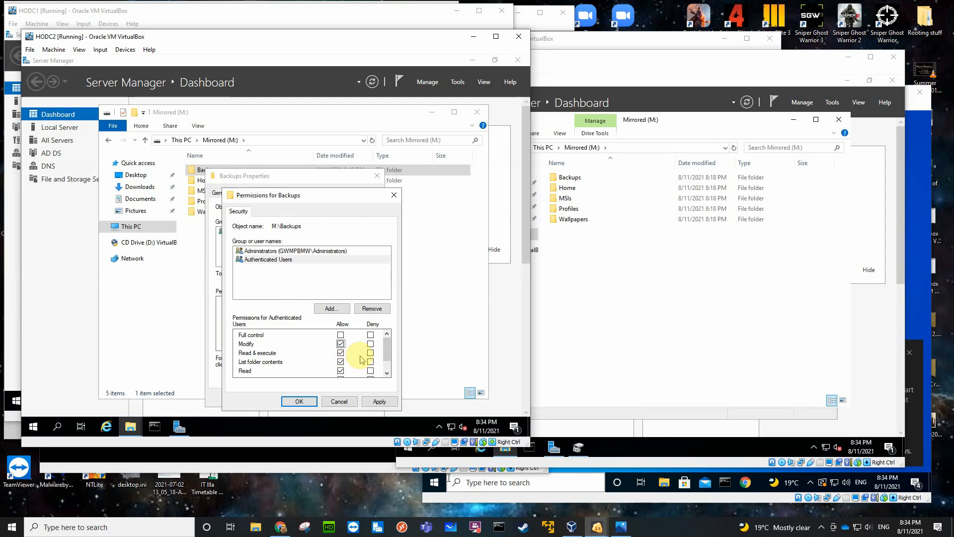
pyautogui.click(387, 356)
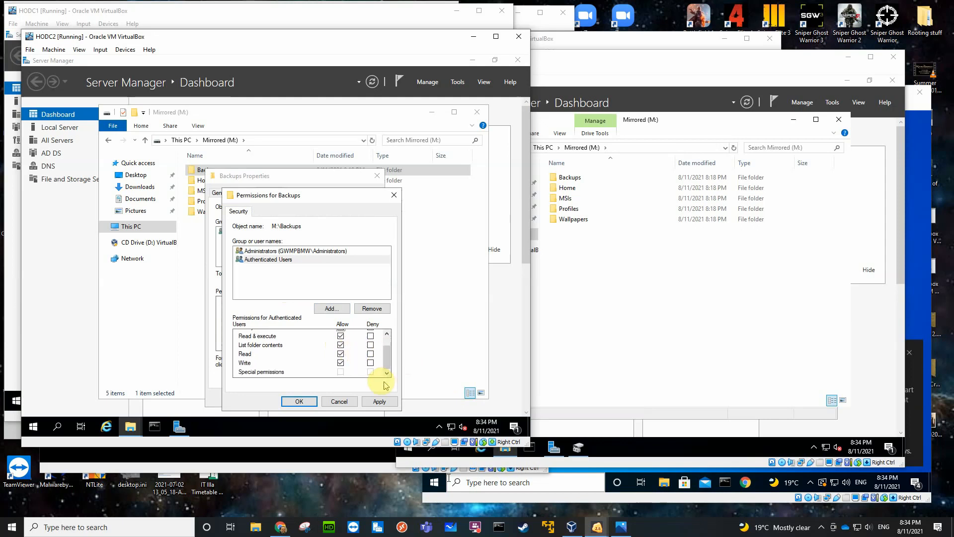
pyautogui.click(299, 402)
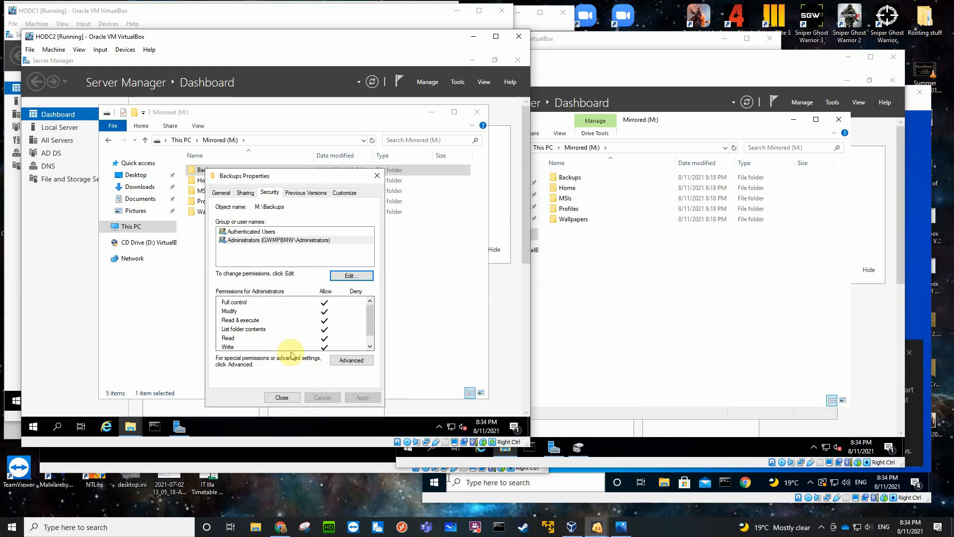
pyautogui.click(281, 397)
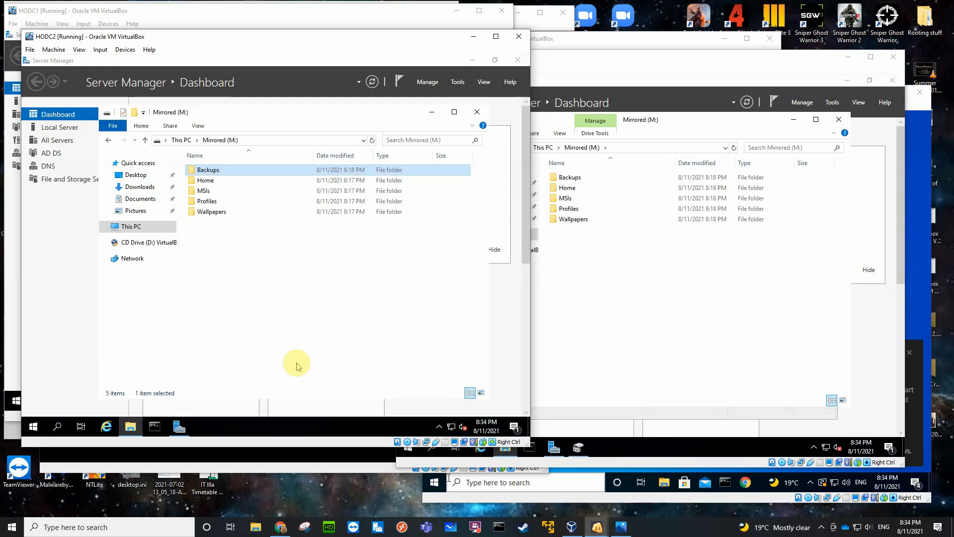
# Share the Home folder on HODC2's Mirrored (M:) volume and remove Everyone from its share permissions.
pyautogui.click(214, 180)
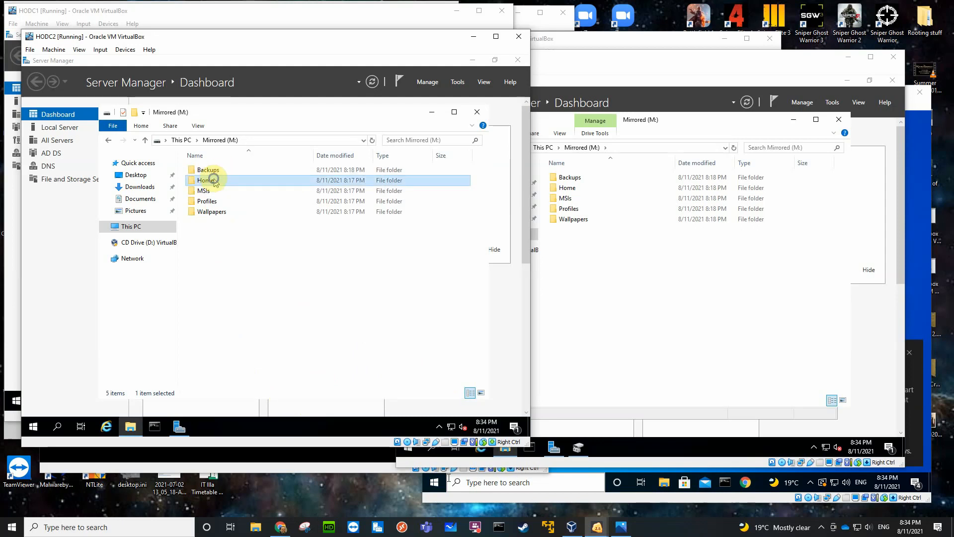
pyautogui.rightClick(214, 181)
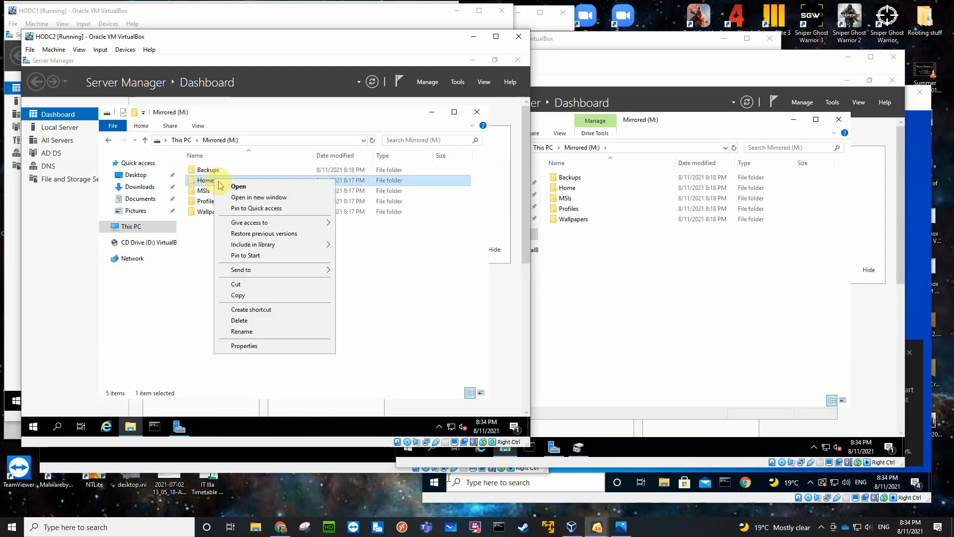
pyautogui.click(250, 347)
pyautogui.click(257, 197)
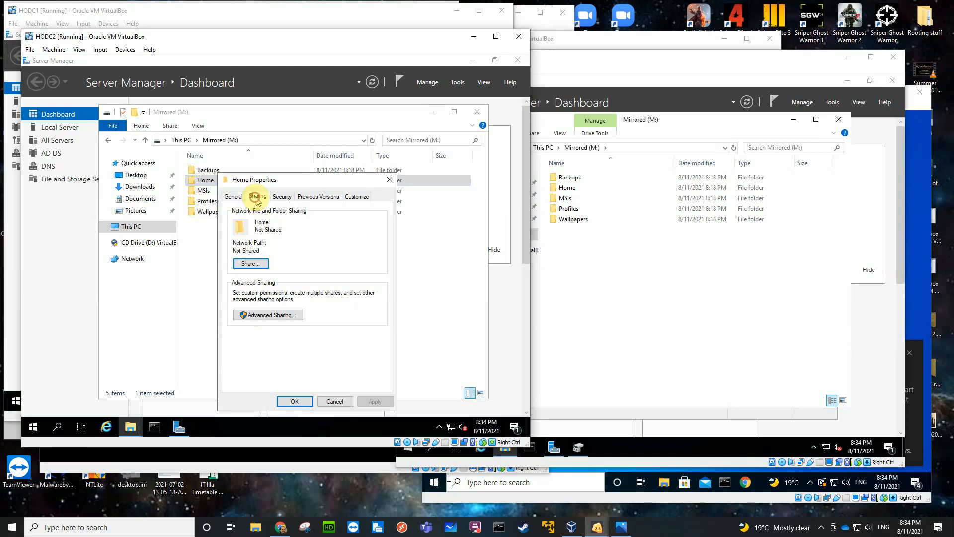
pyautogui.click(257, 315)
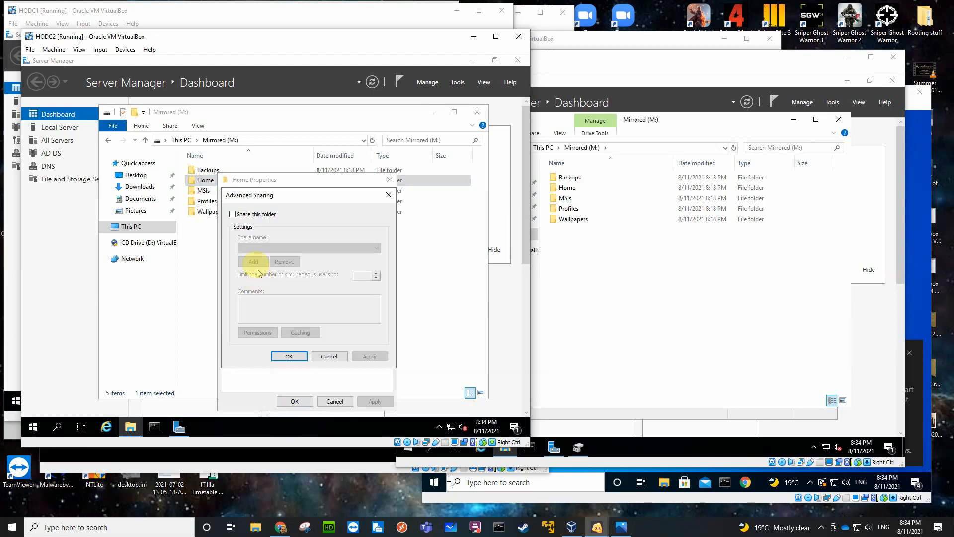
pyautogui.click(232, 215)
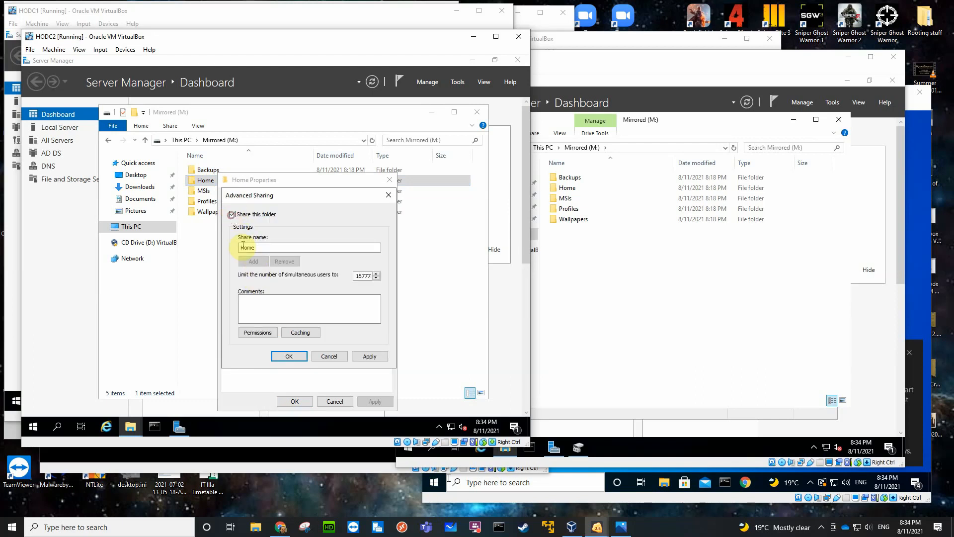
pyautogui.click(257, 332)
pyautogui.click(376, 288)
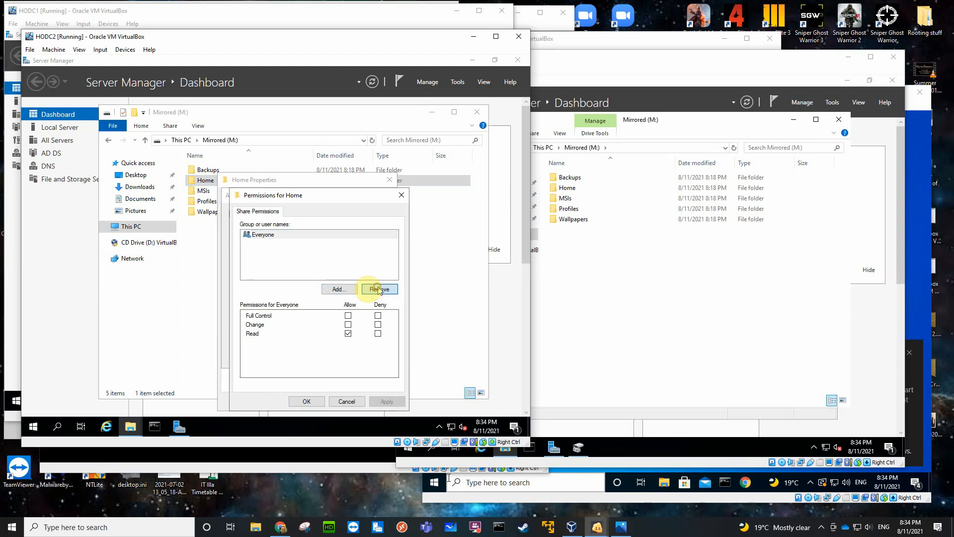
# Add the Administrators group to the Home share permissions with Full Control allowed.
pyautogui.click(337, 288)
pyautogui.write('adm')
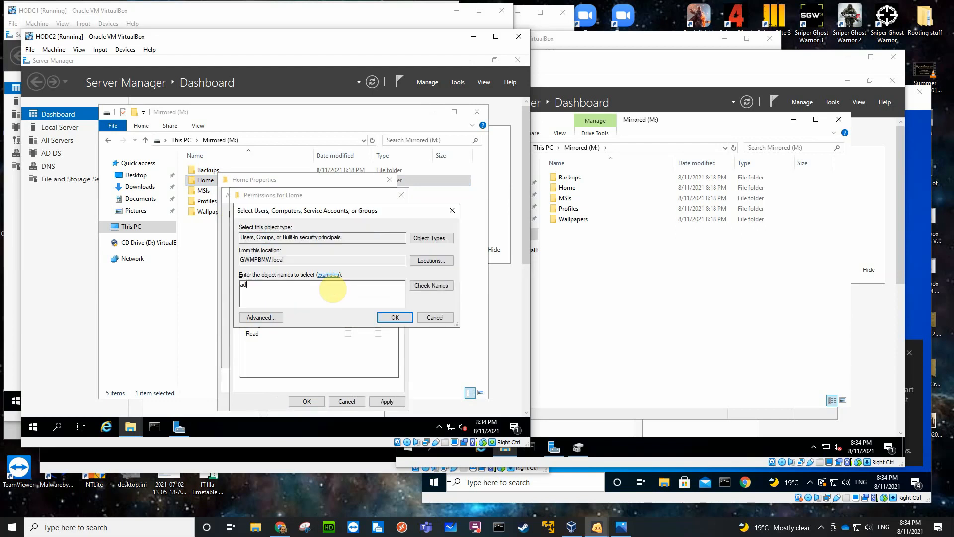
pyautogui.click(431, 285)
pyautogui.click(323, 298)
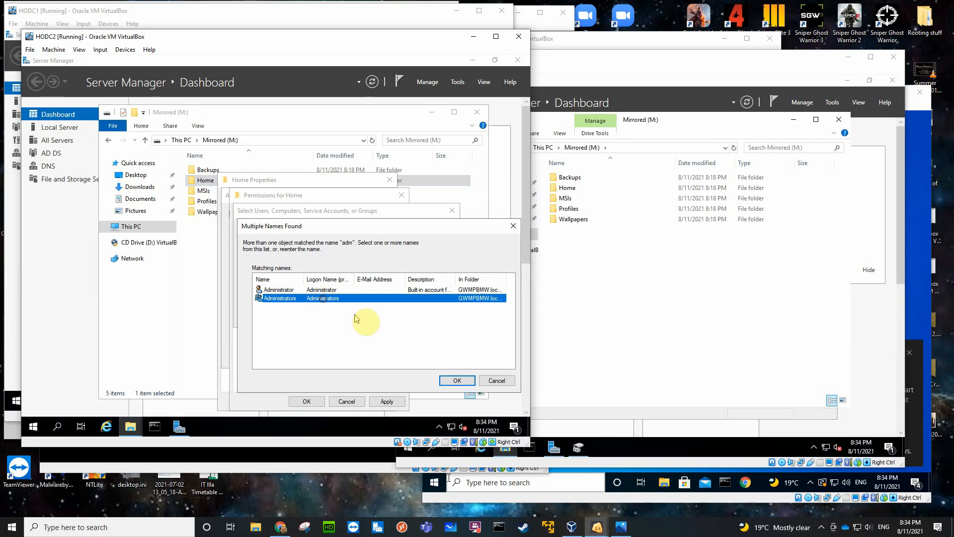
pyautogui.click(443, 380)
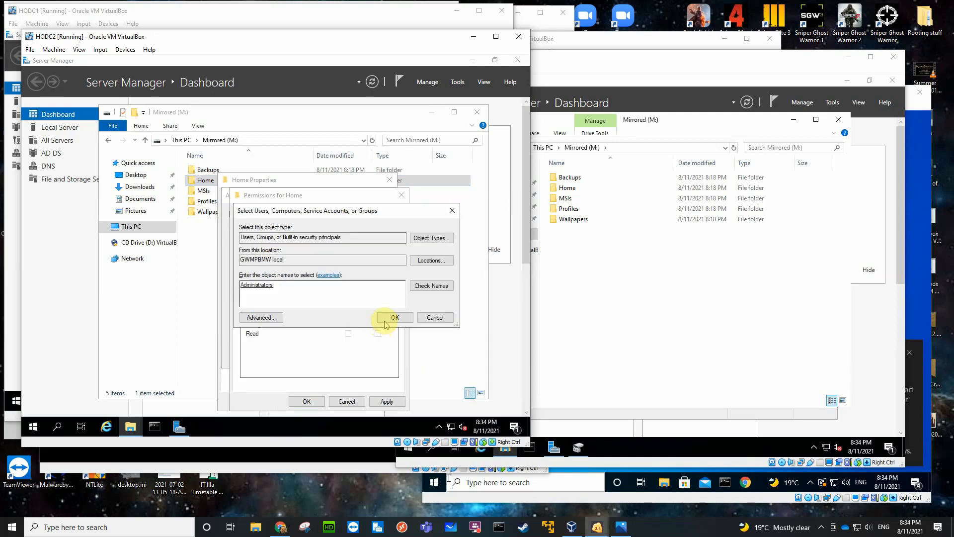
pyautogui.click(386, 319)
pyautogui.click(348, 315)
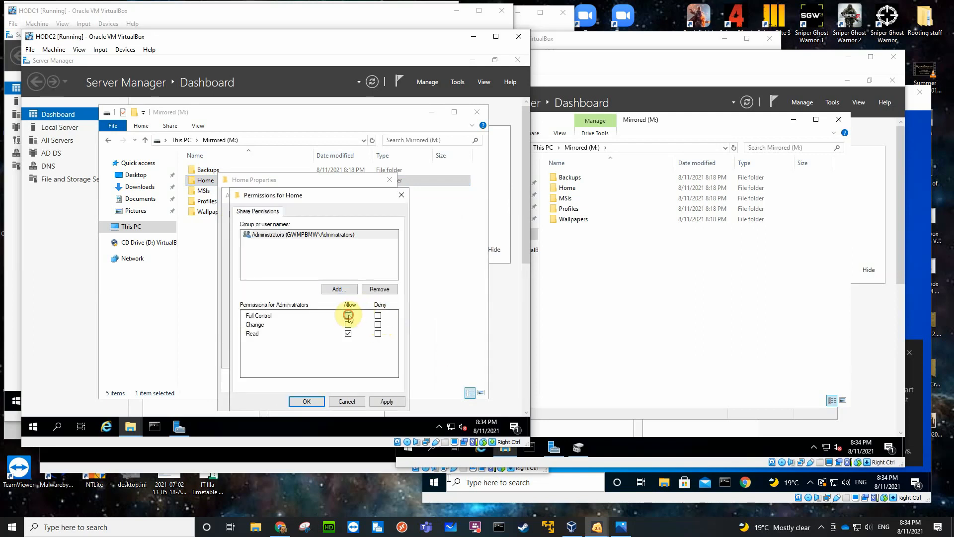
# Add Authenticated Users to the Home share permissions with Change and Read allowed, and apply the advanced sharing settings.
pyautogui.click(336, 289)
pyautogui.write('aut')
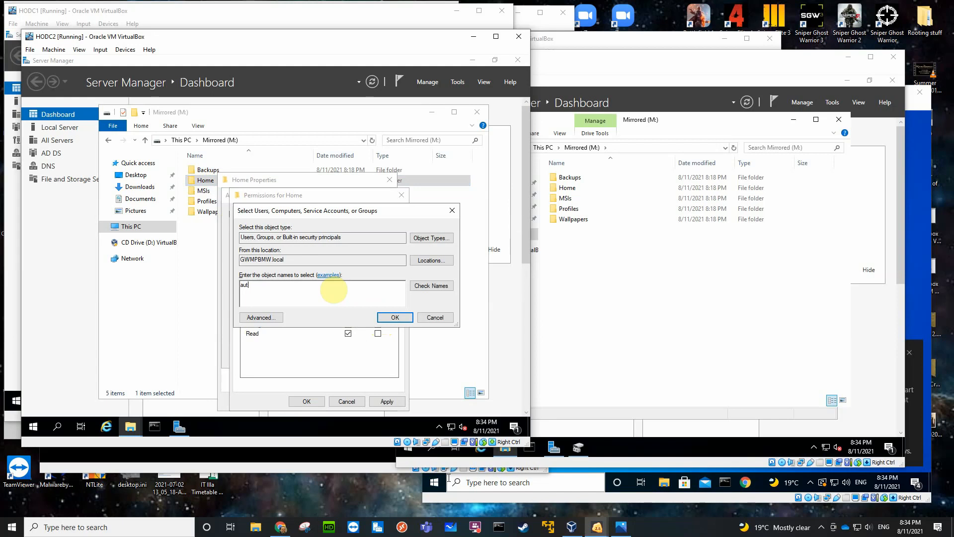
pyautogui.press('Return')
pyautogui.click(330, 290)
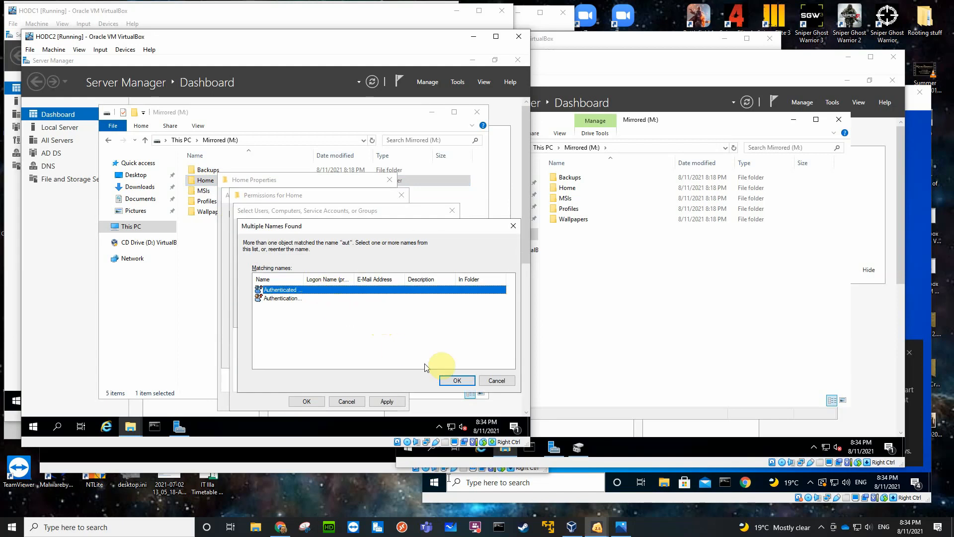
pyautogui.click(455, 380)
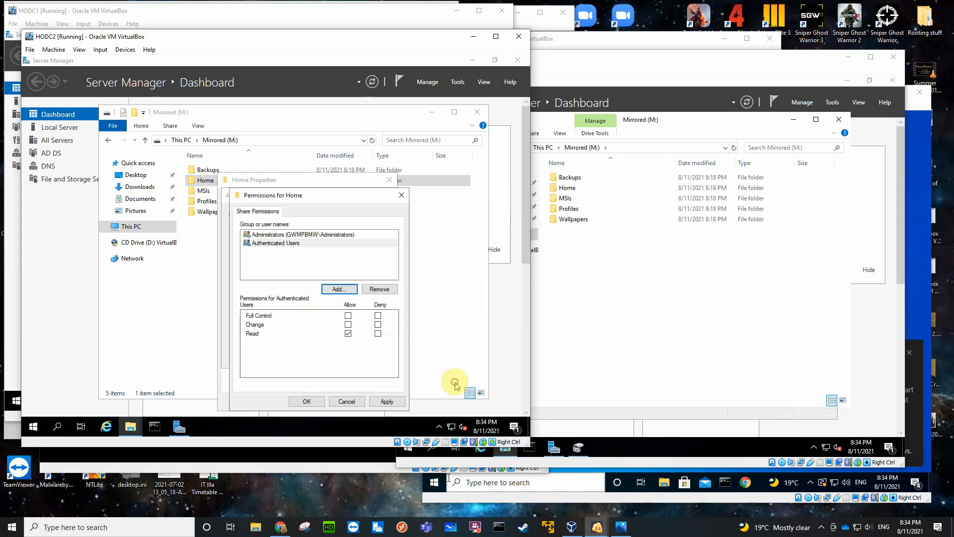
pyautogui.click(348, 325)
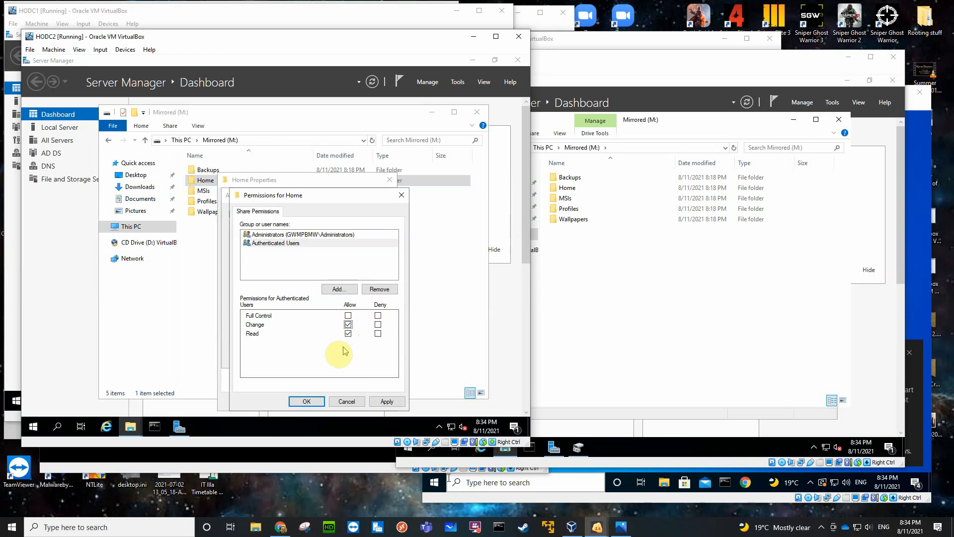
pyautogui.click(307, 402)
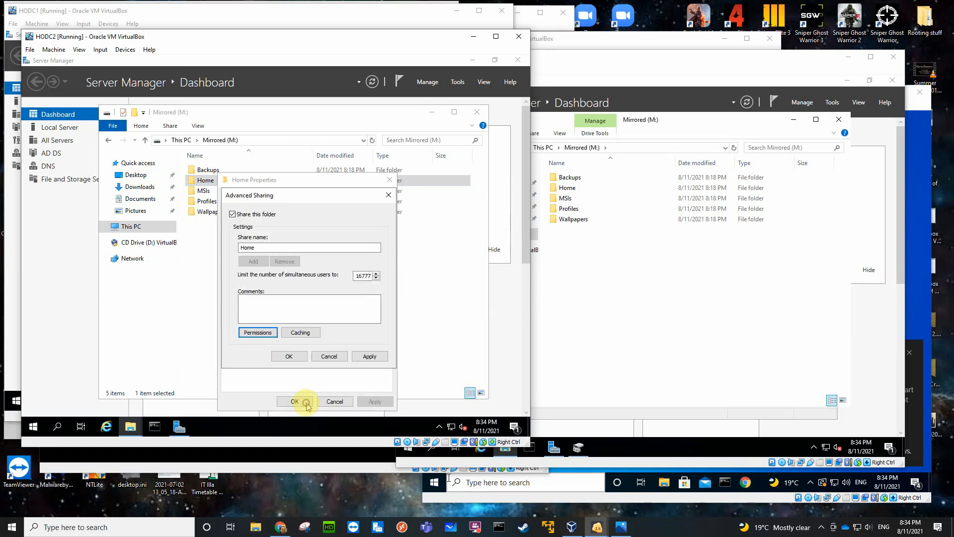
pyautogui.click(290, 356)
# Disable inheritance on the Home folder by removing all inherited permissions, and allow Administrators Full control in its security permissions.
pyautogui.click(283, 197)
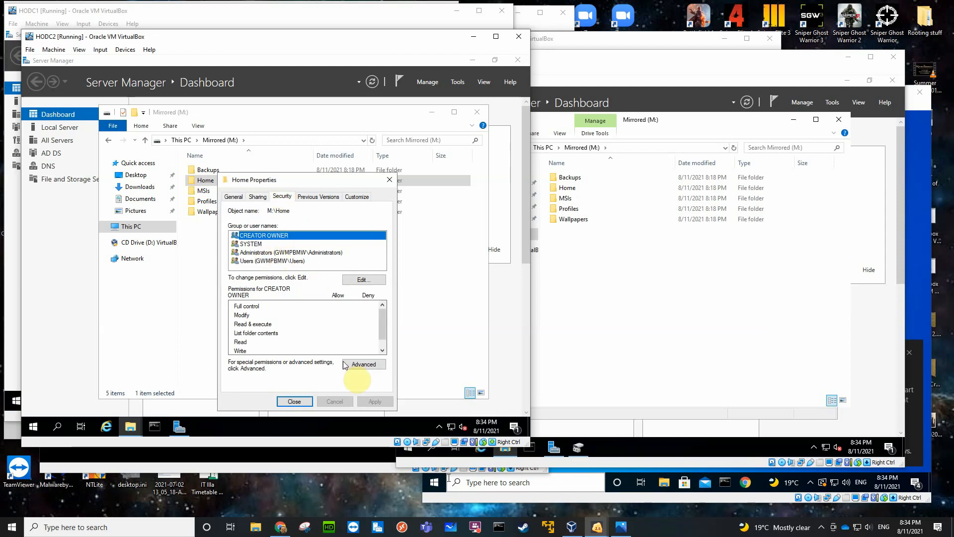
pyautogui.click(348, 364)
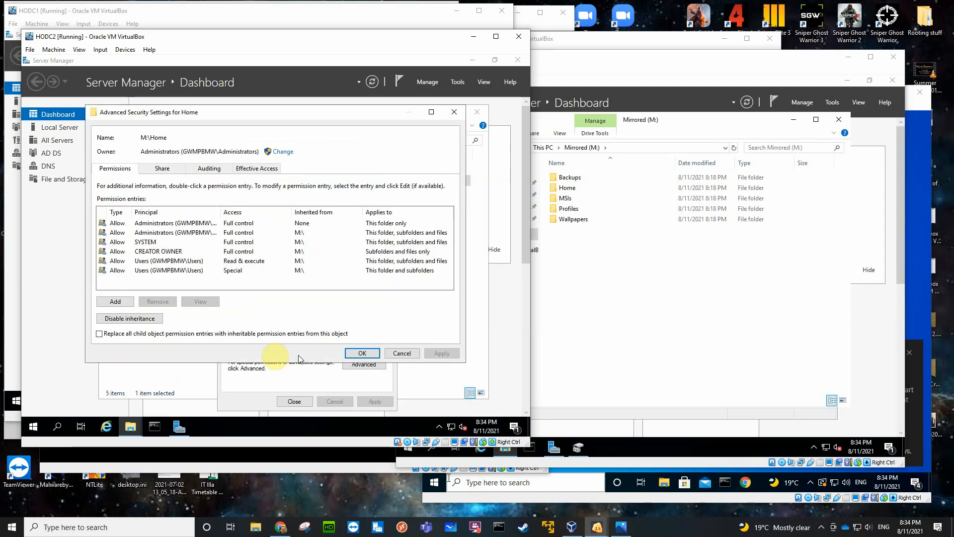
pyautogui.click(132, 318)
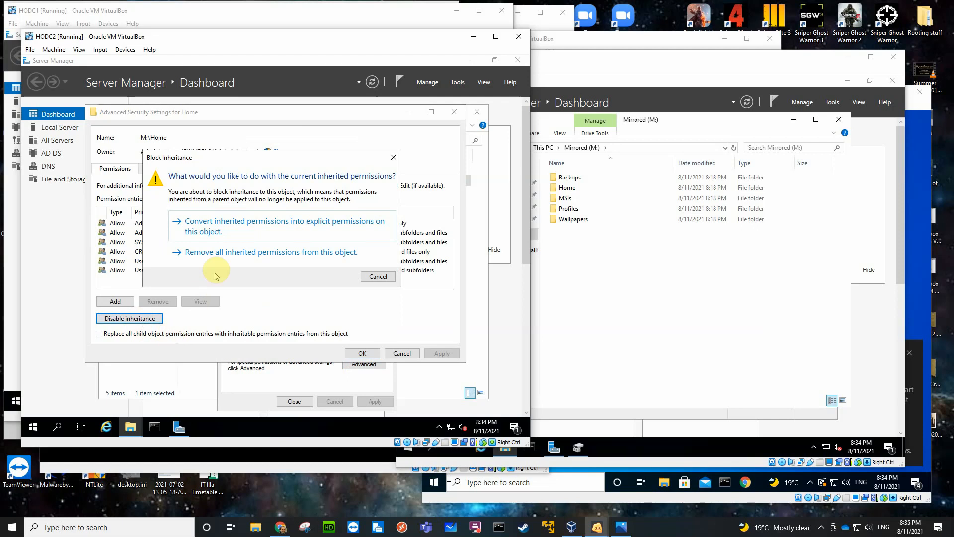
pyautogui.click(277, 252)
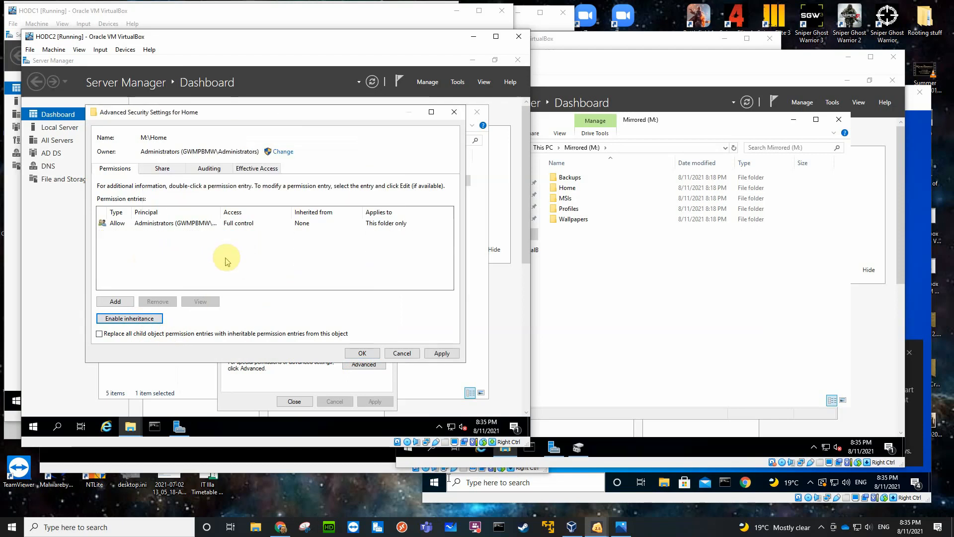
pyautogui.click(353, 352)
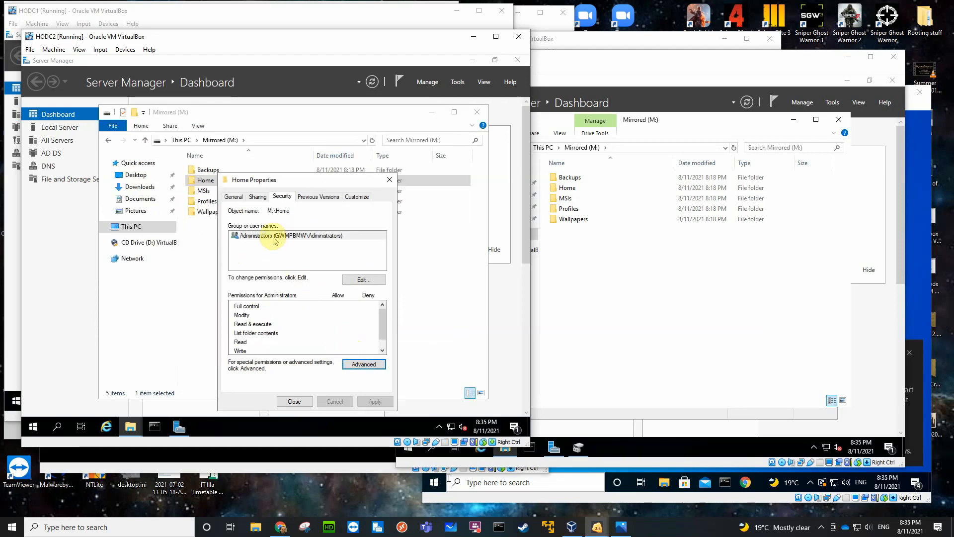
pyautogui.click(363, 280)
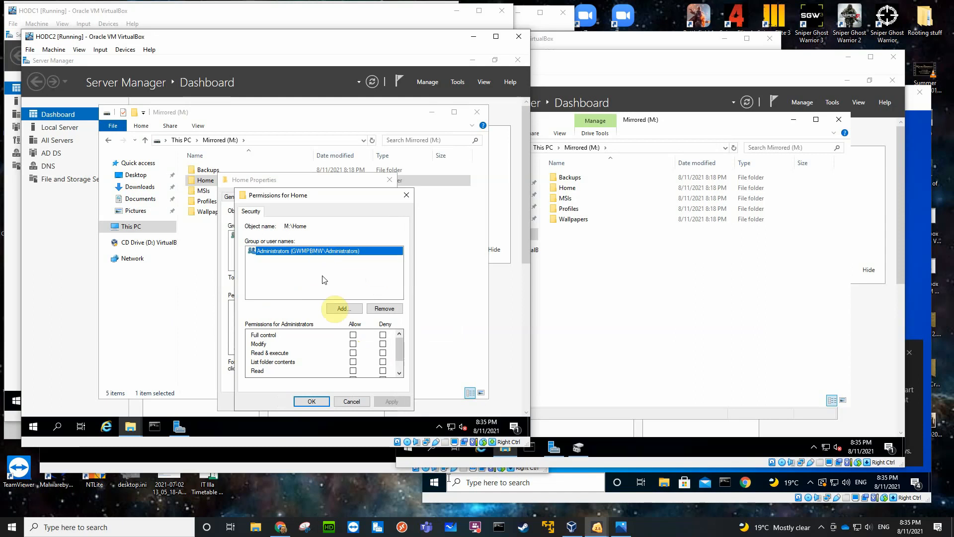
pyautogui.click(354, 335)
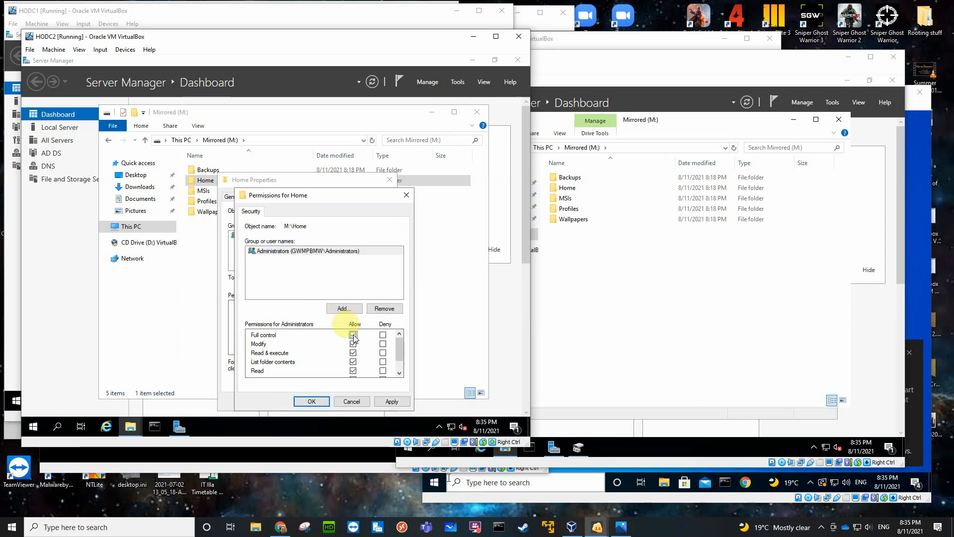
# Add Authenticated Users to the Home folder's security permissions with Modify allowed, and close the folder's properties.
pyautogui.click(343, 309)
pyautogui.write('aut')
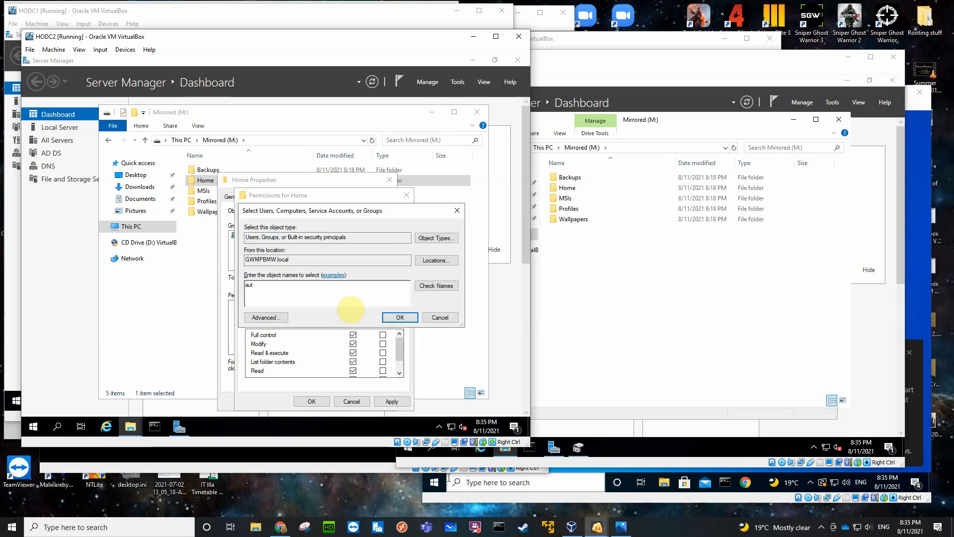
pyautogui.click(436, 285)
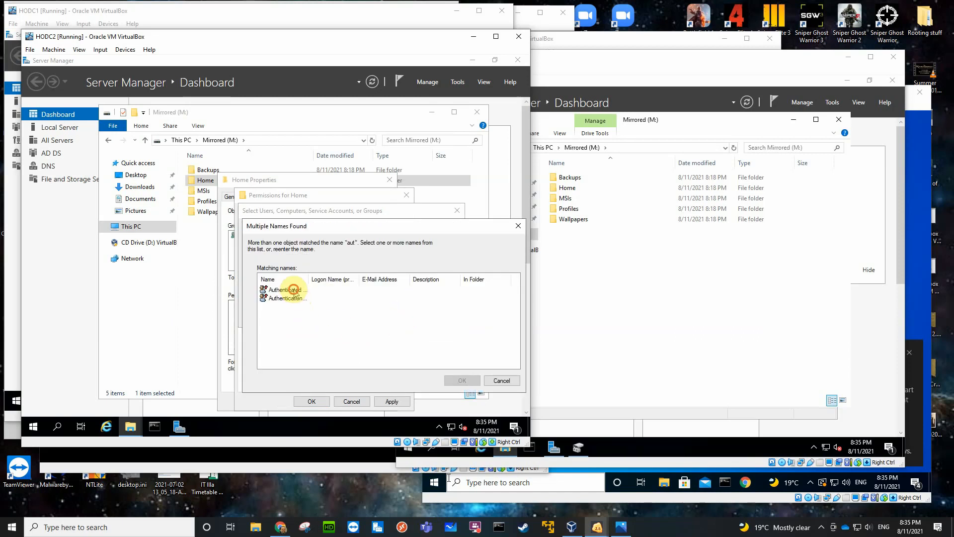
pyautogui.click(293, 289)
pyautogui.click(456, 381)
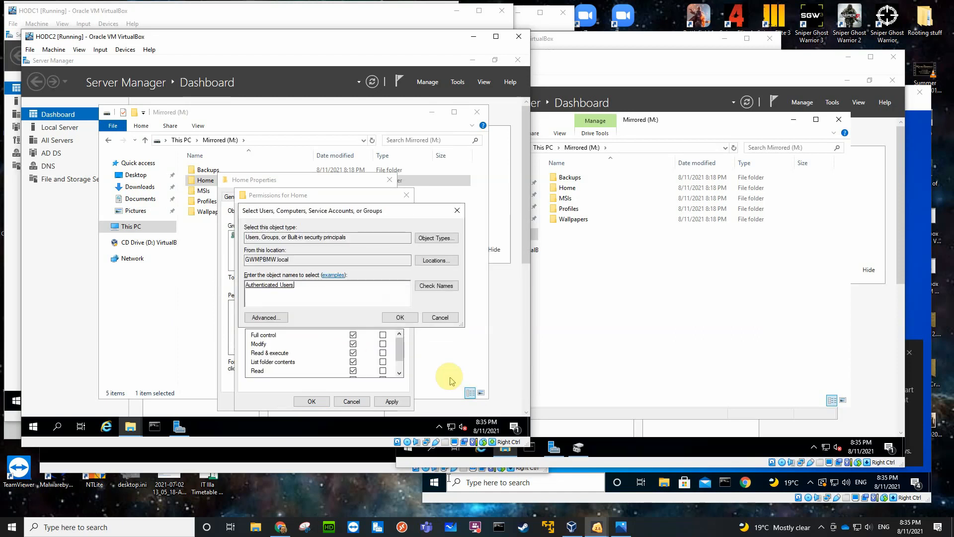
pyautogui.click(397, 318)
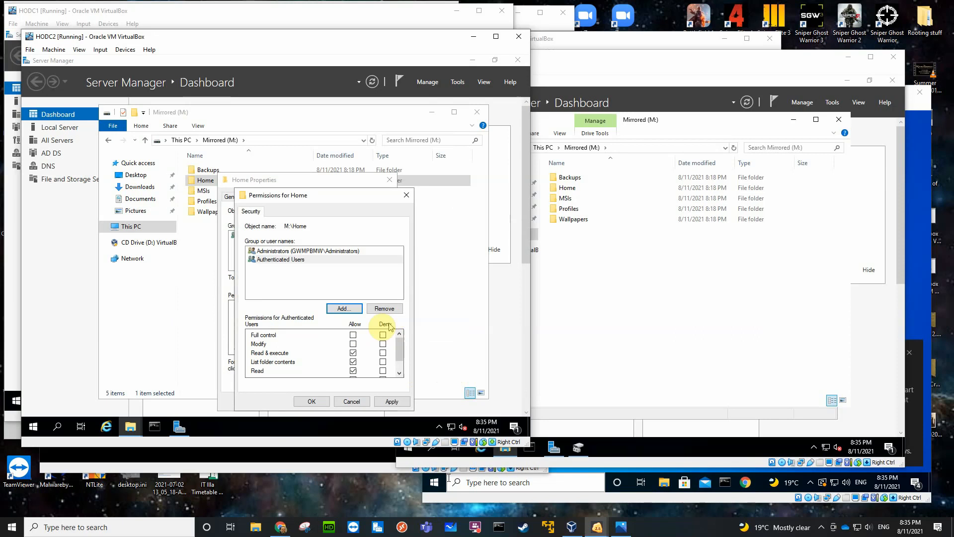
pyautogui.click(353, 343)
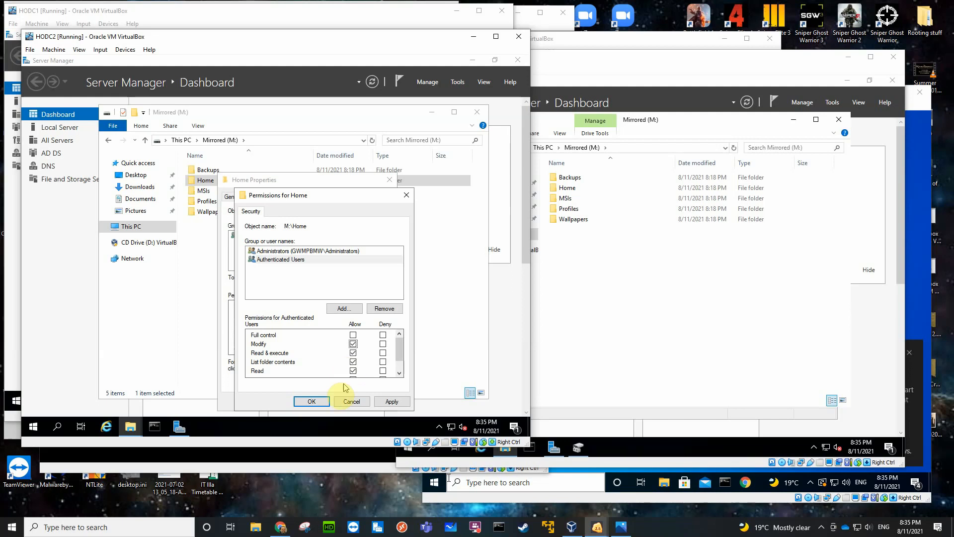
pyautogui.click(313, 401)
pyautogui.click(298, 402)
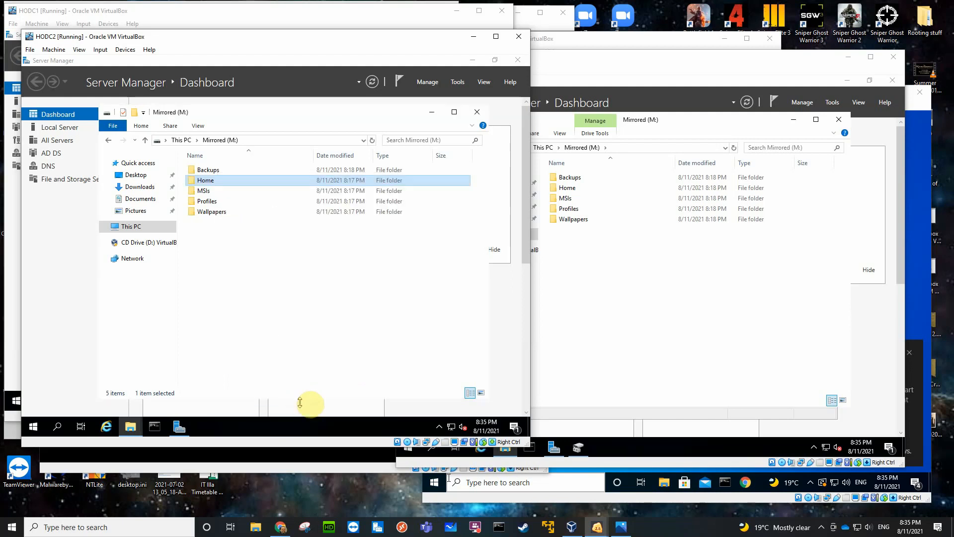
# Share the MSIs folder on HODC2's Mirrored (M:) volume and remove Everyone from its share permissions.
pyautogui.click(206, 193)
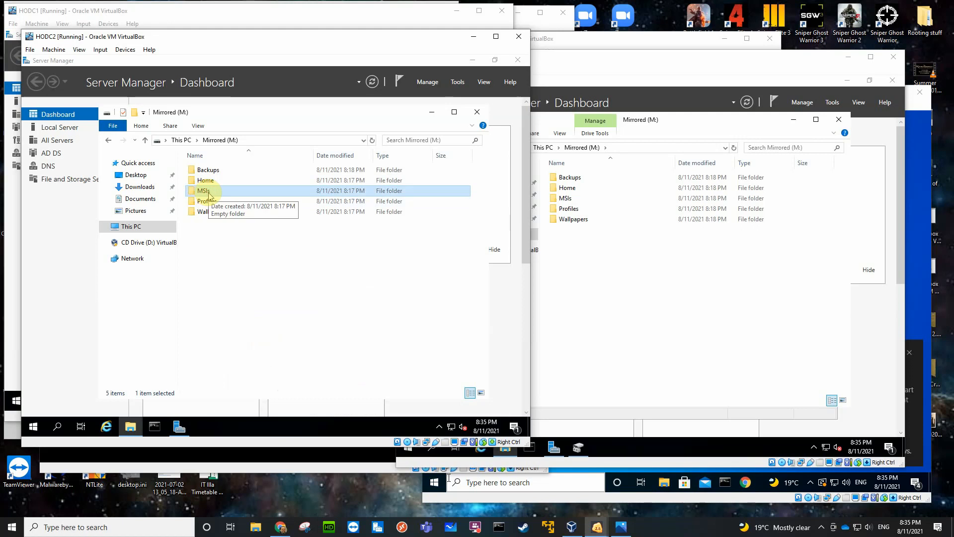
pyautogui.rightClick(208, 192)
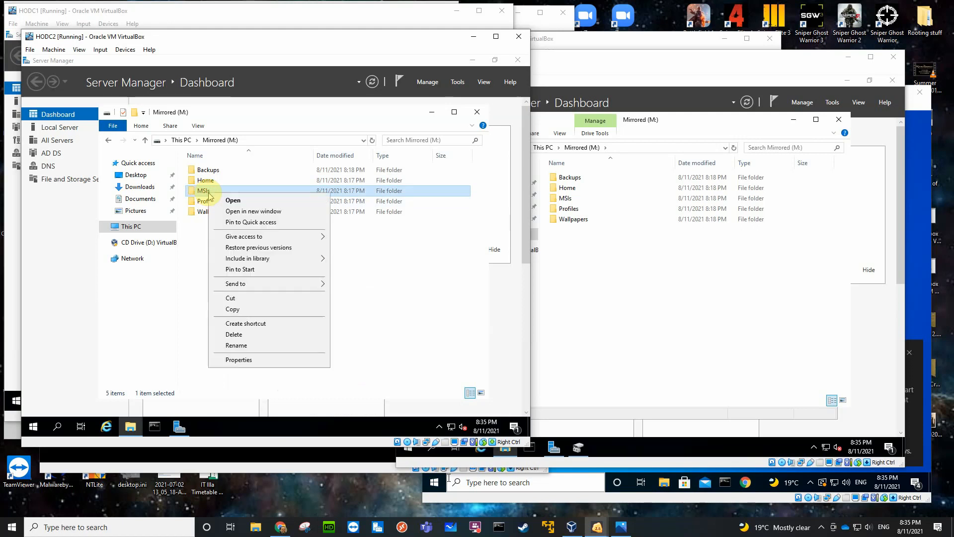
pyautogui.click(239, 359)
pyautogui.click(250, 197)
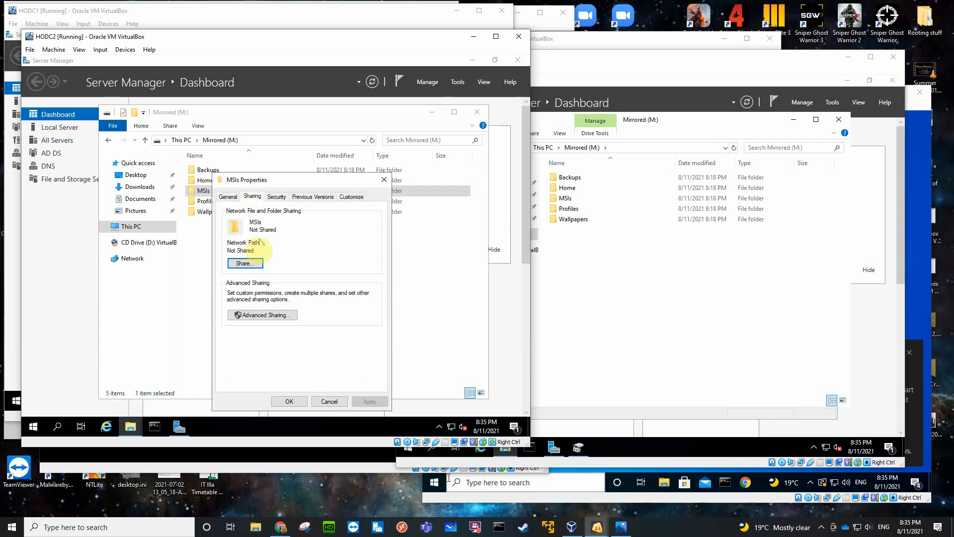
pyautogui.click(262, 317)
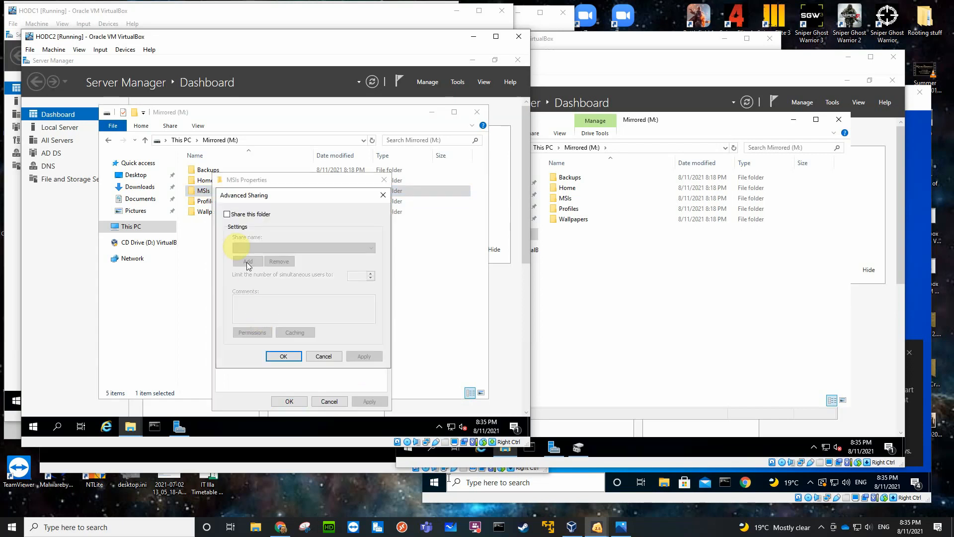
pyautogui.click(228, 214)
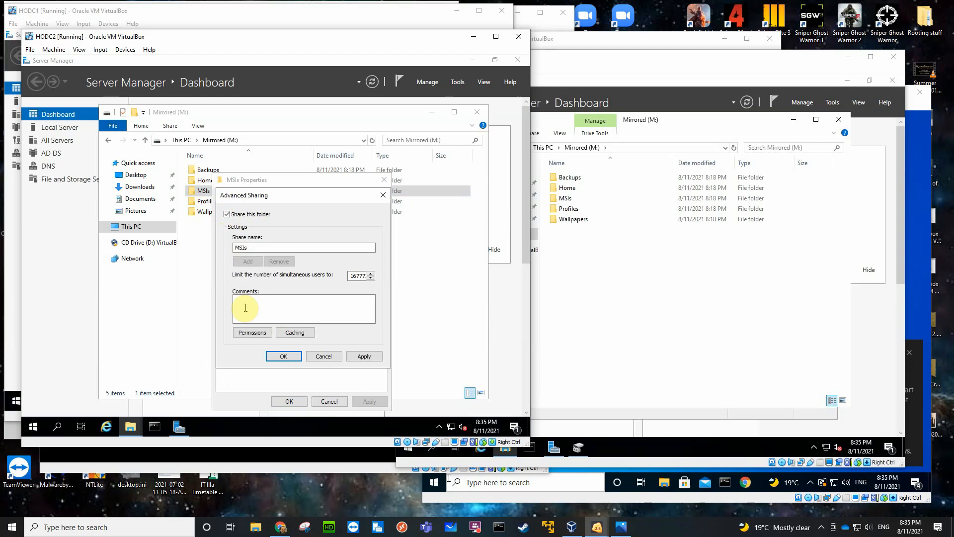
pyautogui.click(252, 332)
pyautogui.click(374, 289)
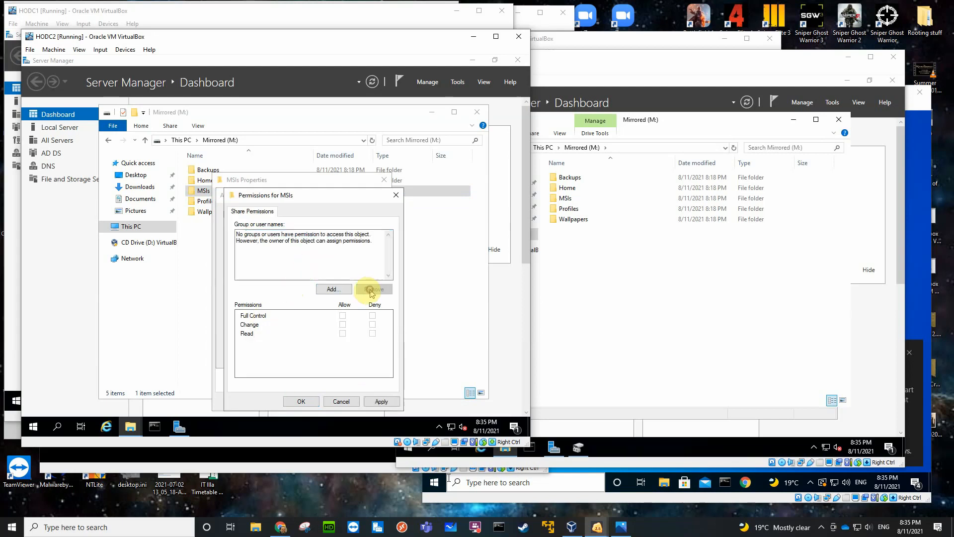
# Add the Administrators group to the MSIs share permissions with Full Control allowed.
pyautogui.click(333, 288)
pyautogui.write('adm')
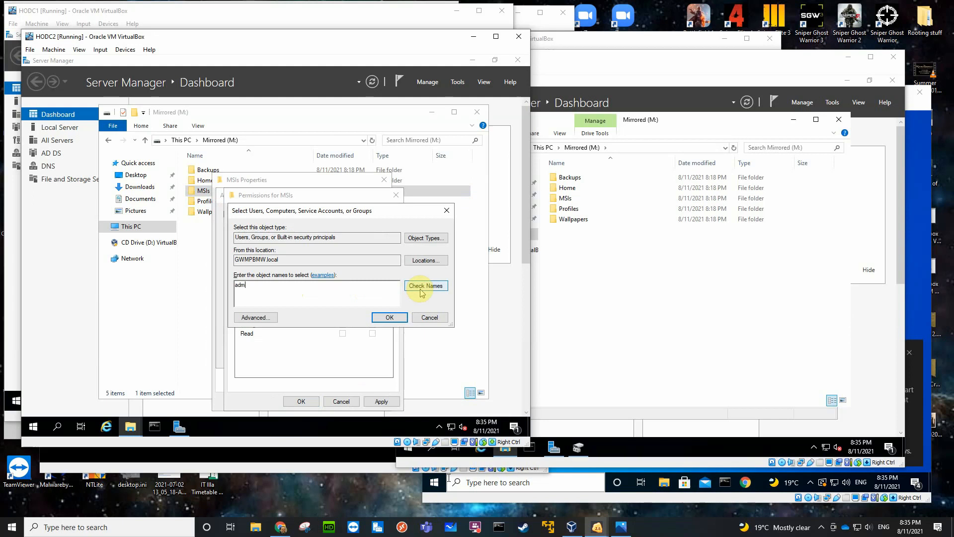
pyautogui.click(420, 291)
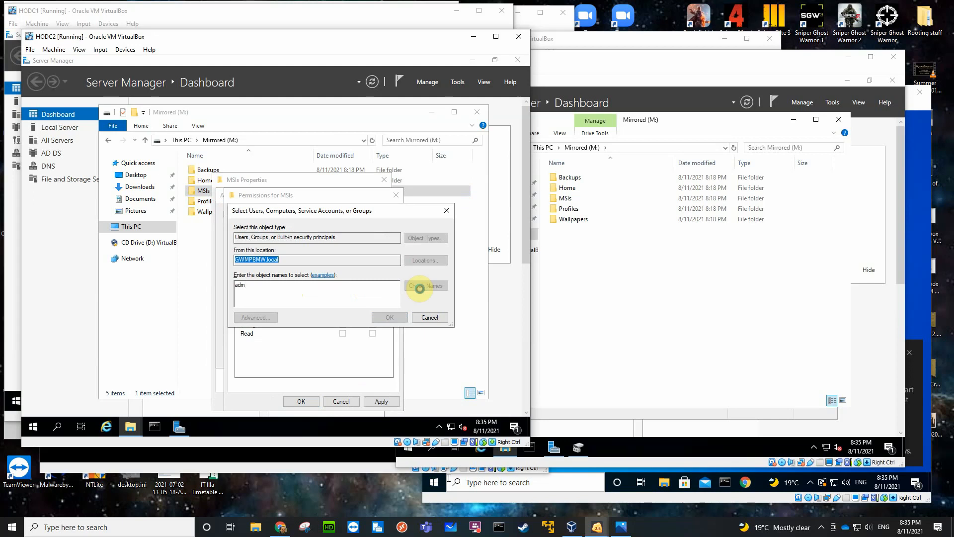
pyautogui.click(313, 298)
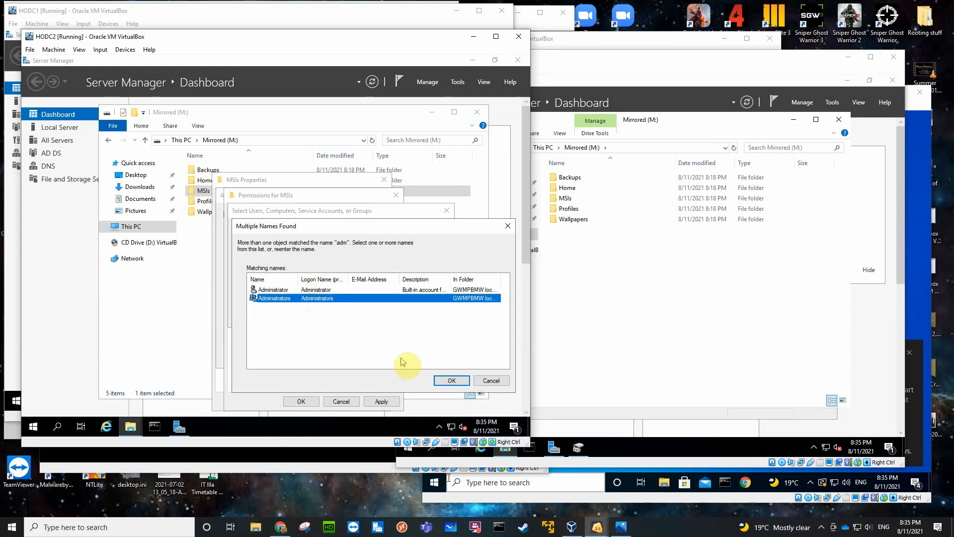
pyautogui.click(439, 380)
pyautogui.click(383, 315)
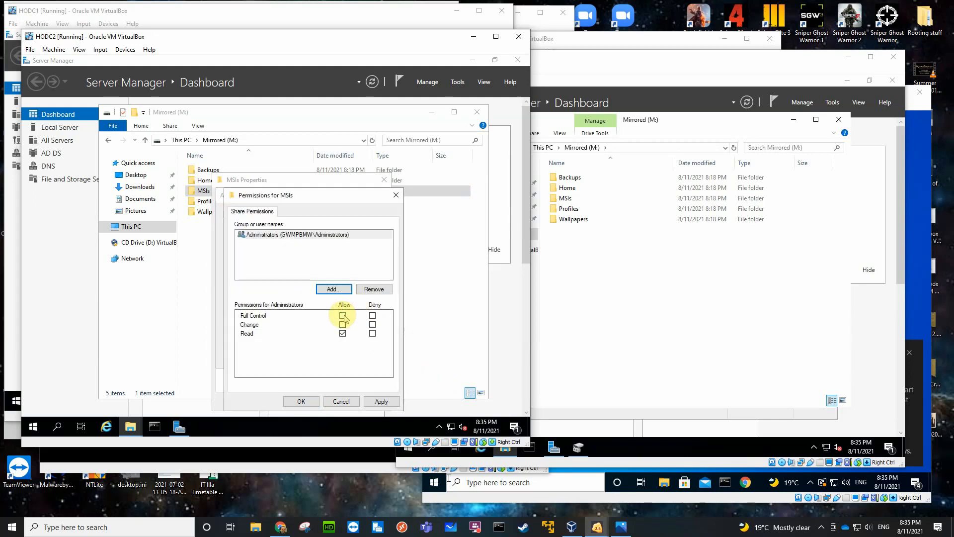
pyautogui.click(342, 315)
# Add Authenticated Users to the MSIs share permissions with only Read allowed, and apply the advanced sharing settings.
pyautogui.click(329, 290)
pyautogui.write('a')
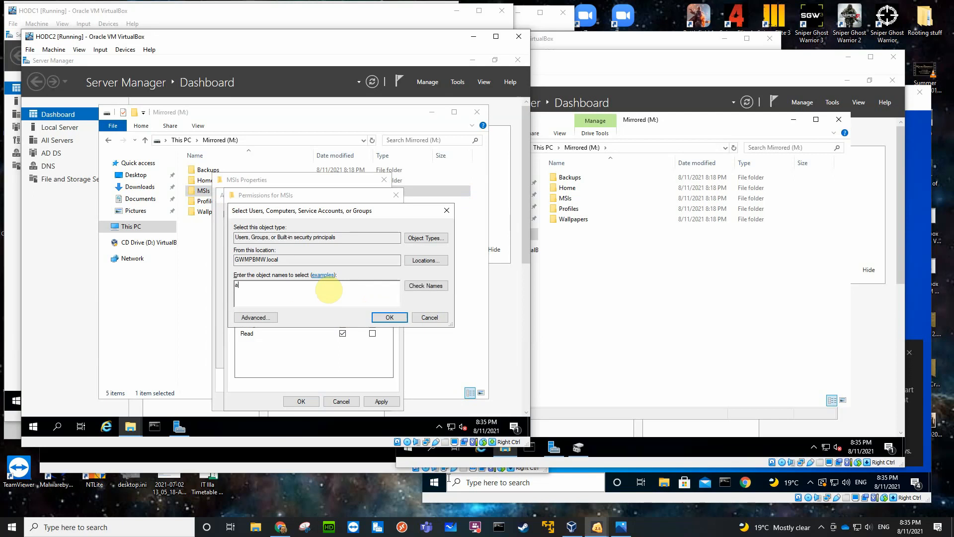
pyautogui.write('ut')
pyautogui.press('Return')
pyautogui.click(330, 291)
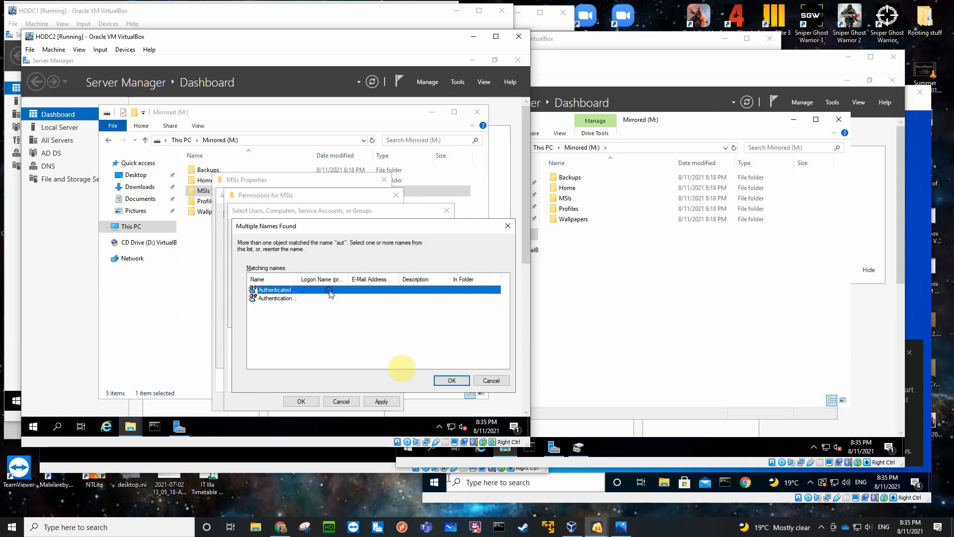
pyautogui.click(452, 381)
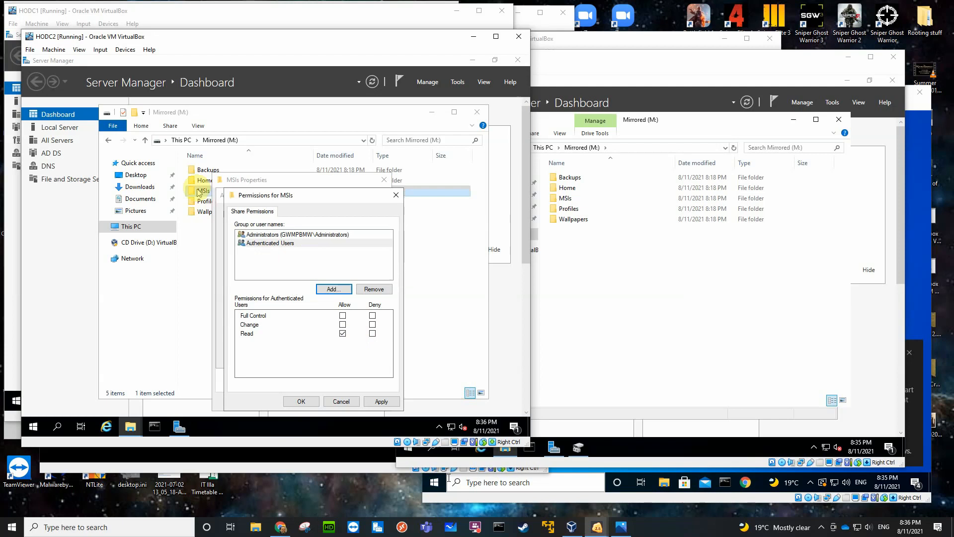
pyautogui.click(302, 402)
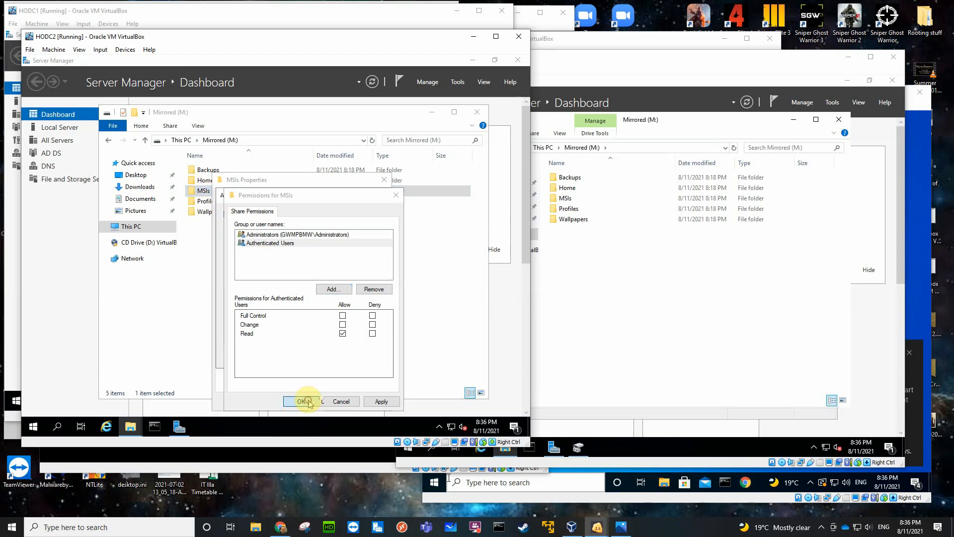
pyautogui.click(282, 356)
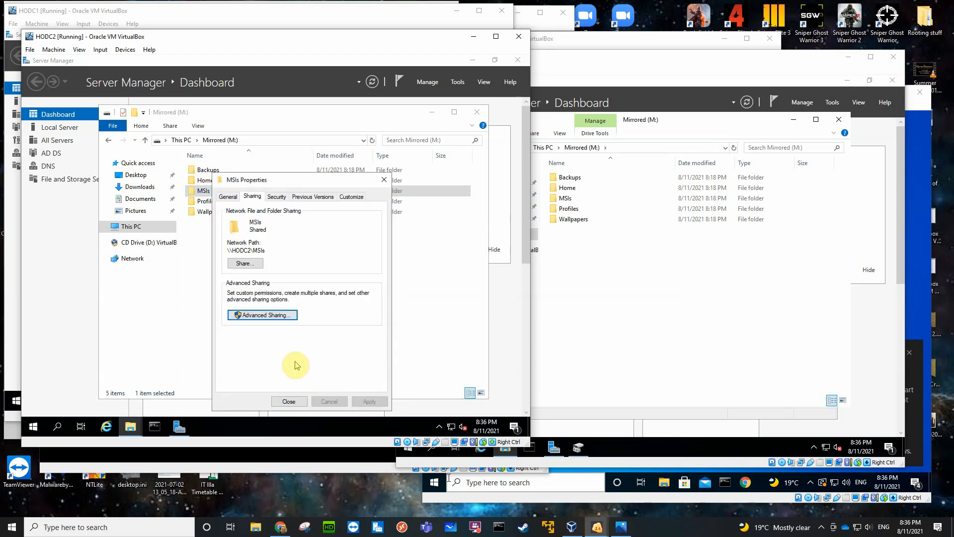
# Disable inheritance on the MSIs folder by removing all inherited permissions, and allow Administrators Full control in its security permissions.
pyautogui.click(276, 197)
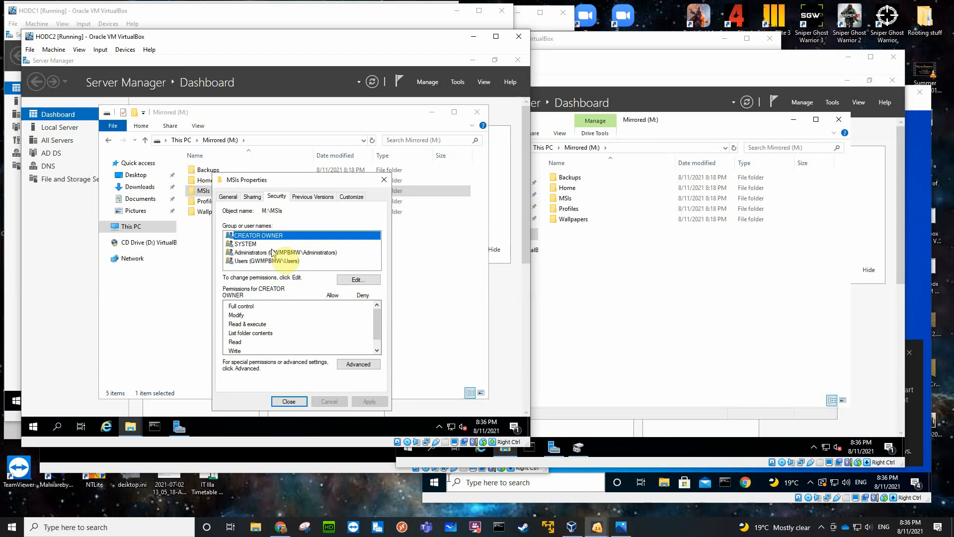
pyautogui.click(350, 362)
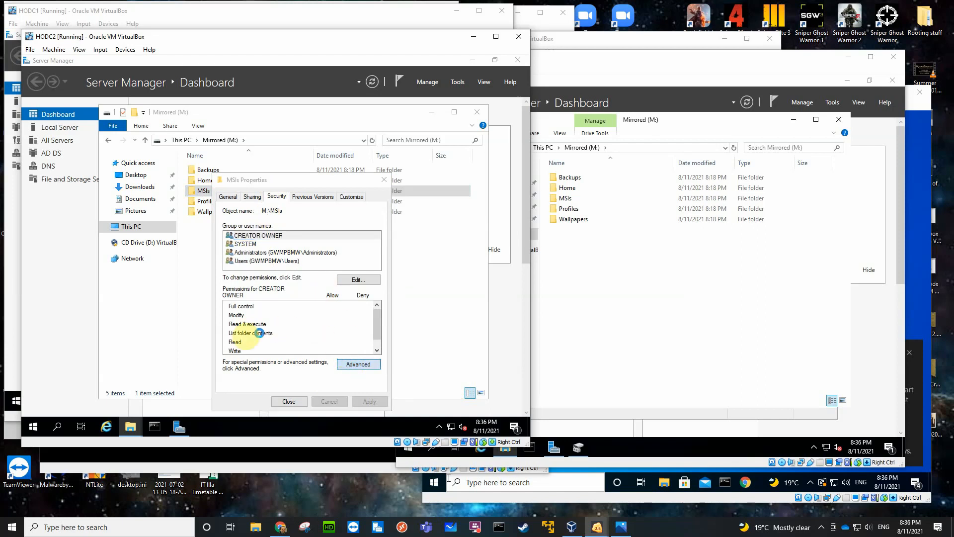
pyautogui.click(134, 319)
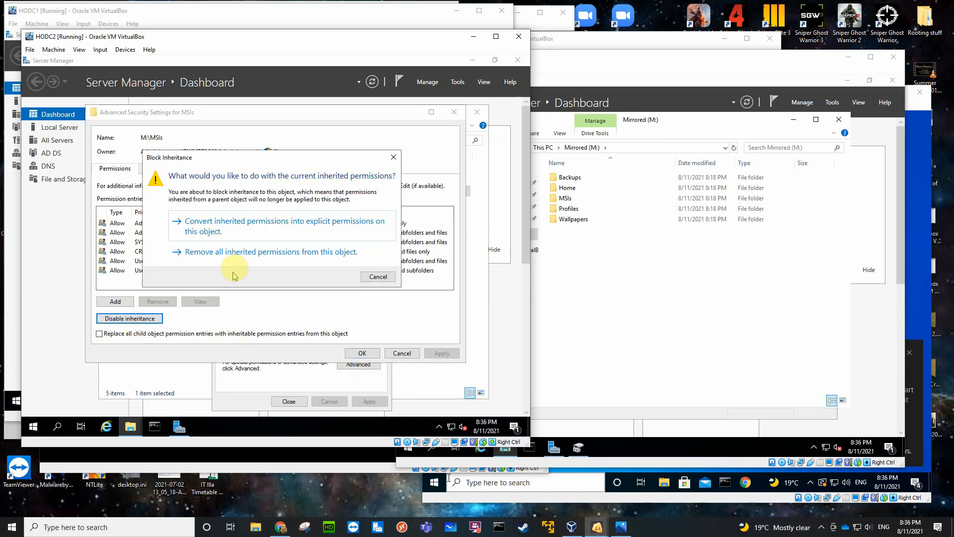
pyautogui.click(247, 249)
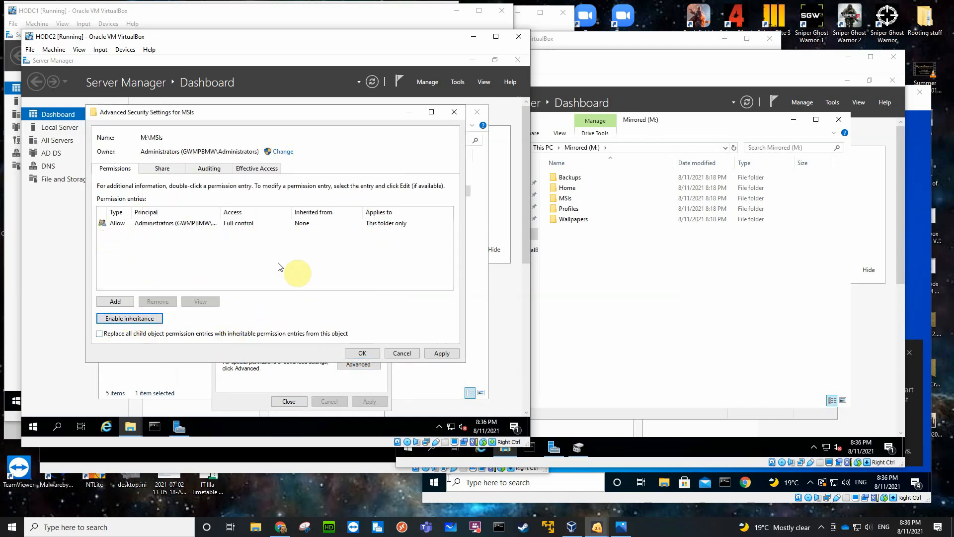
pyautogui.click(358, 353)
pyautogui.click(348, 278)
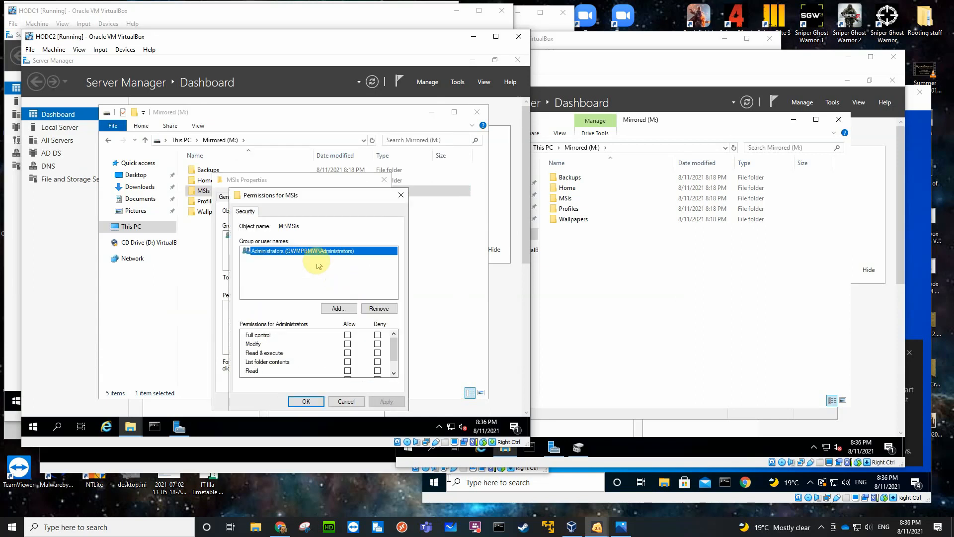
pyautogui.click(348, 335)
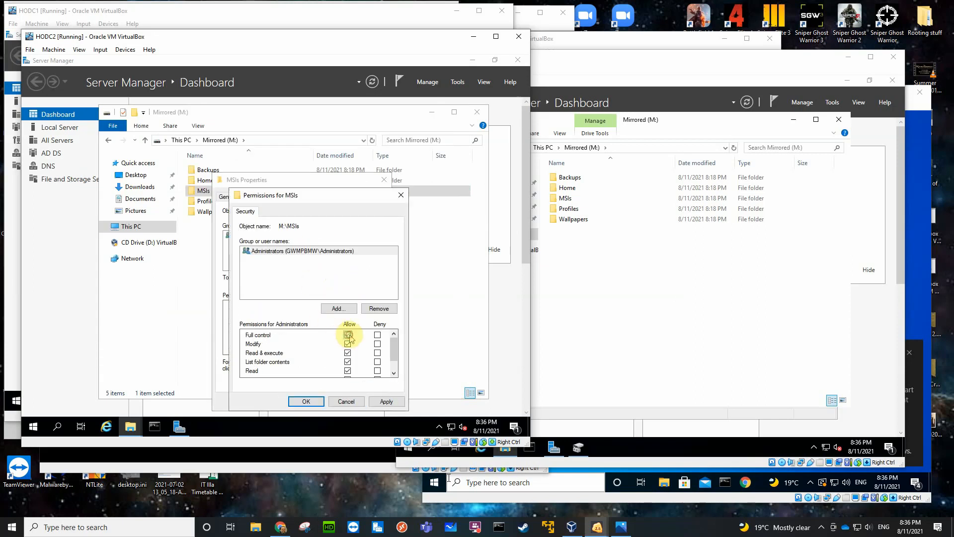
# Add Authenticated Users to the MSIs security permissions with Read & execute, List folder contents and Read allowed, and close the folder's properties.
pyautogui.click(338, 308)
pyautogui.write('a')
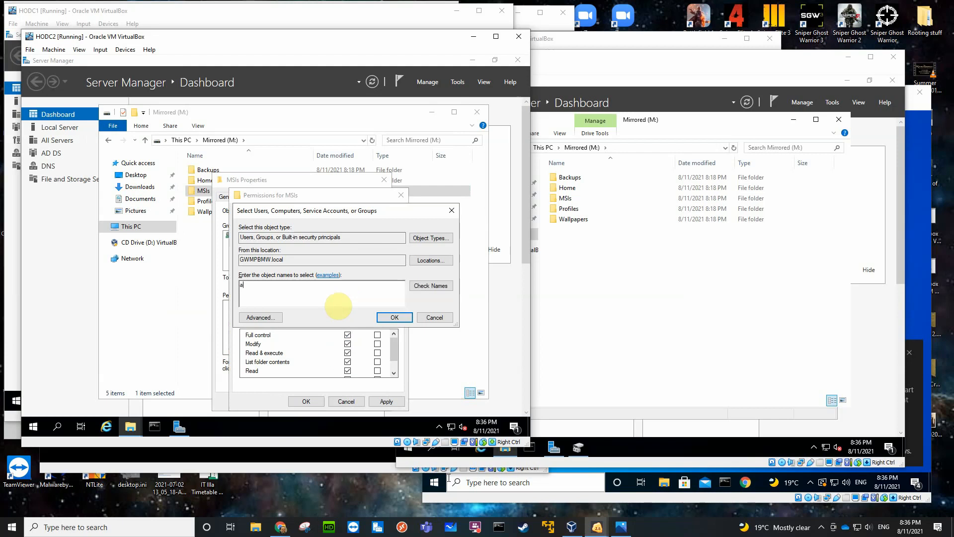
pyautogui.write('ut')
pyautogui.press('Return')
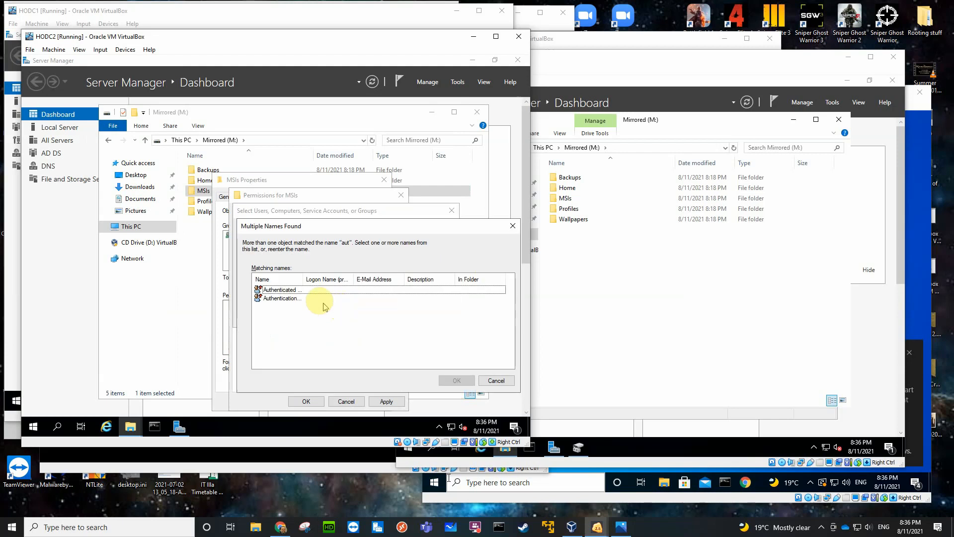
pyautogui.click(301, 292)
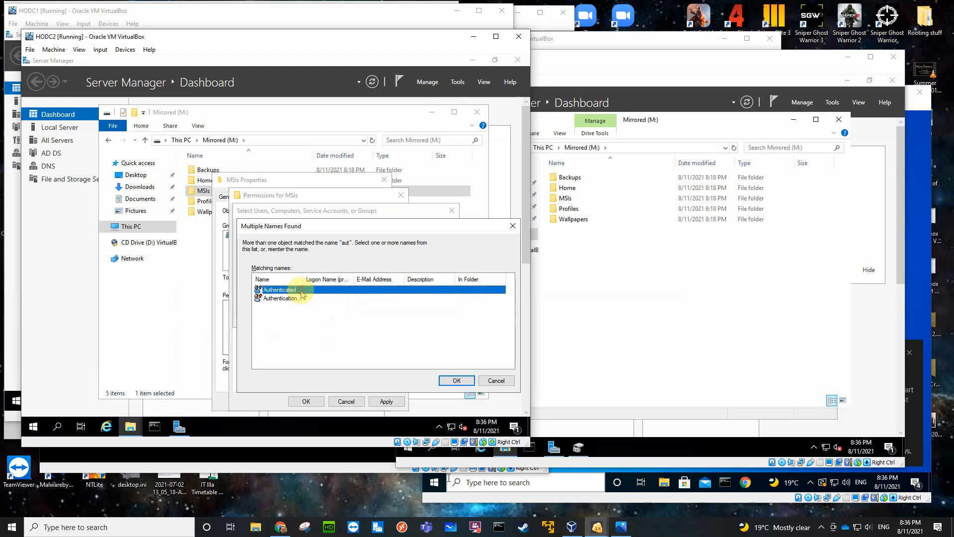
pyautogui.click(446, 381)
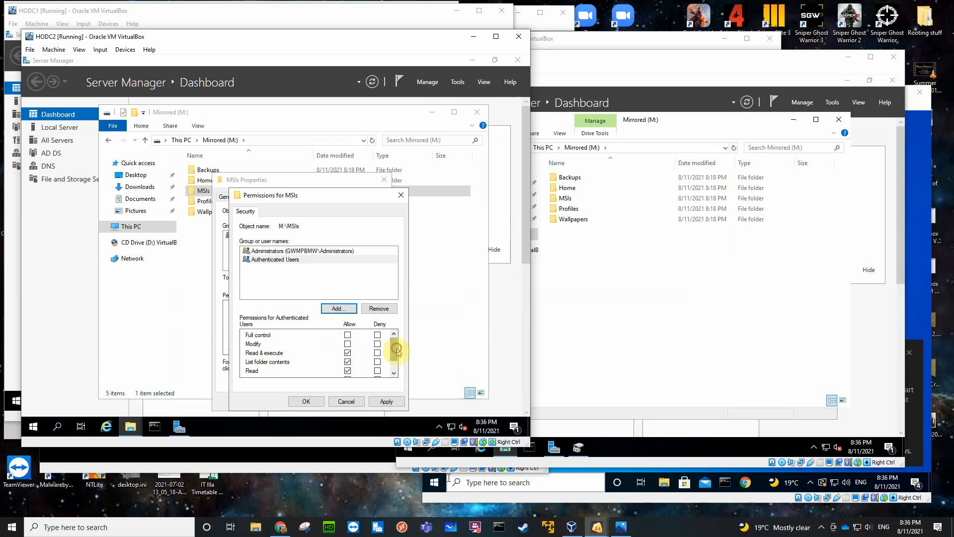
pyautogui.moveTo(397, 351); pyautogui.dragTo(397, 361)
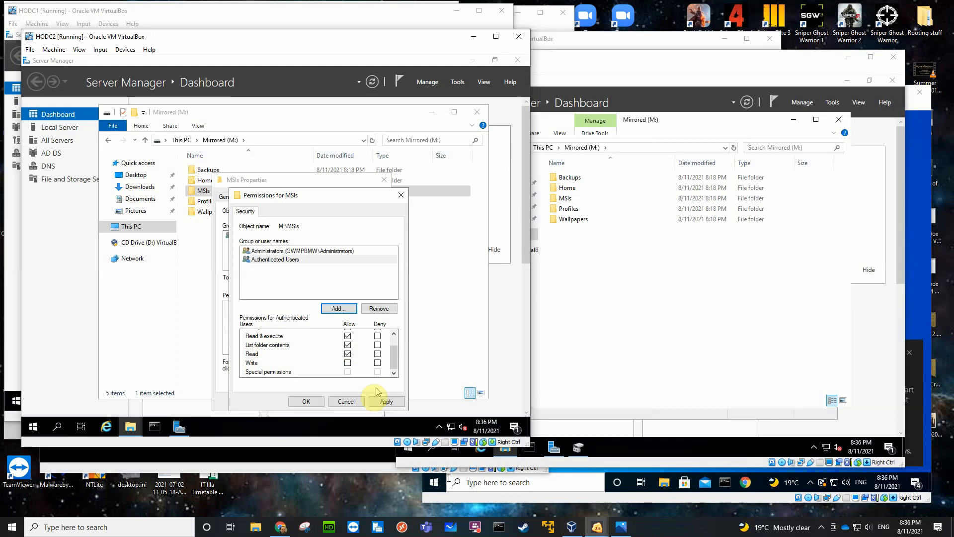
pyautogui.click(307, 401)
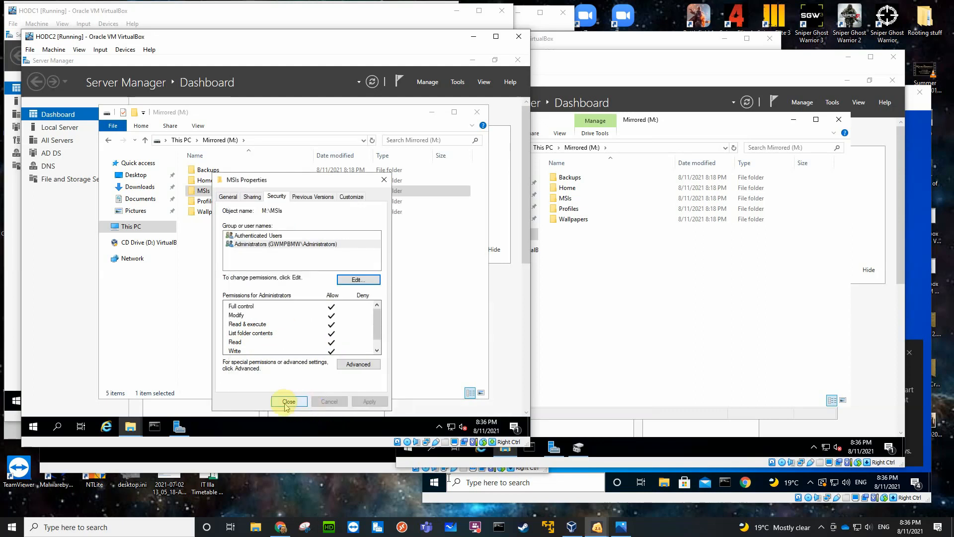
pyautogui.click(287, 401)
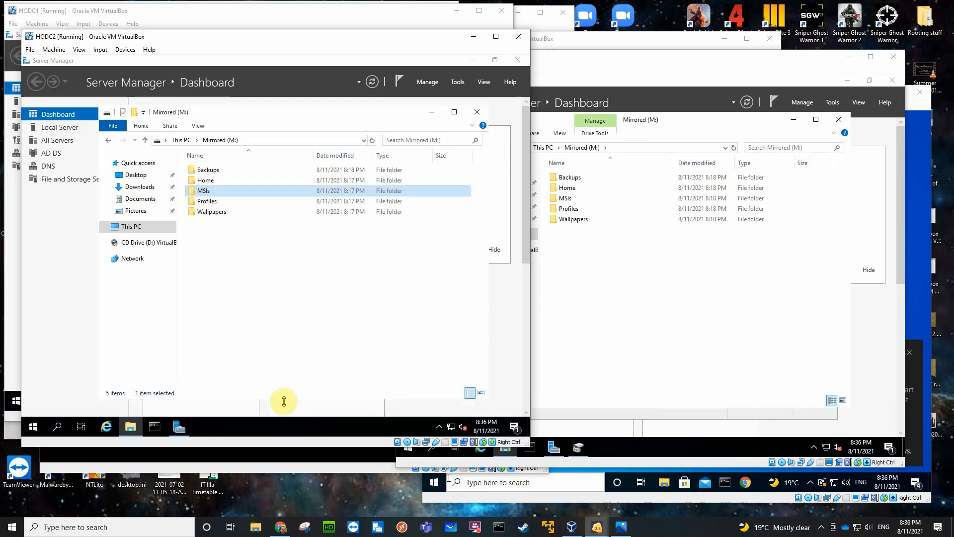
# Share the Profiles folder on HODC2's Mirrored (M:) volume under its own name and remove Everyone from its share permissions.
pyautogui.click(209, 202)
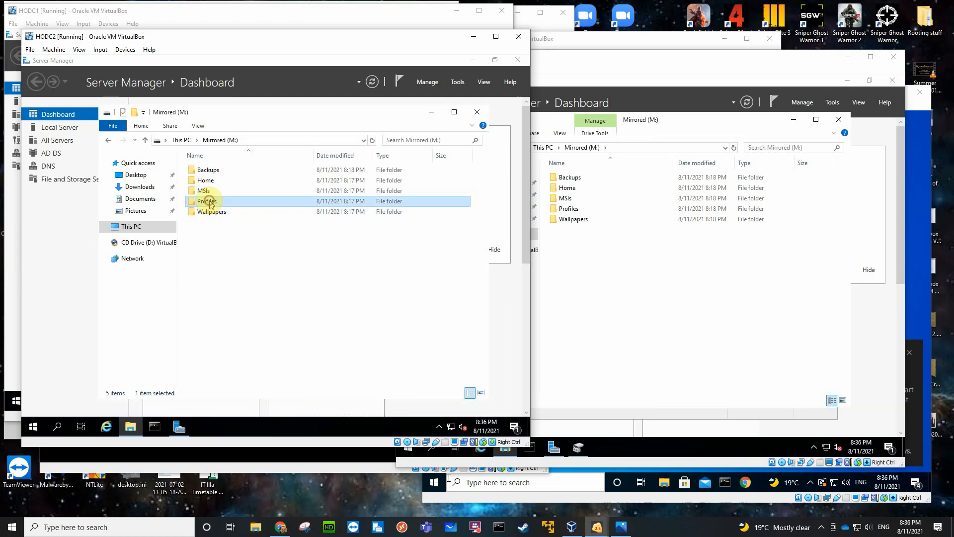
pyautogui.rightClick(209, 204)
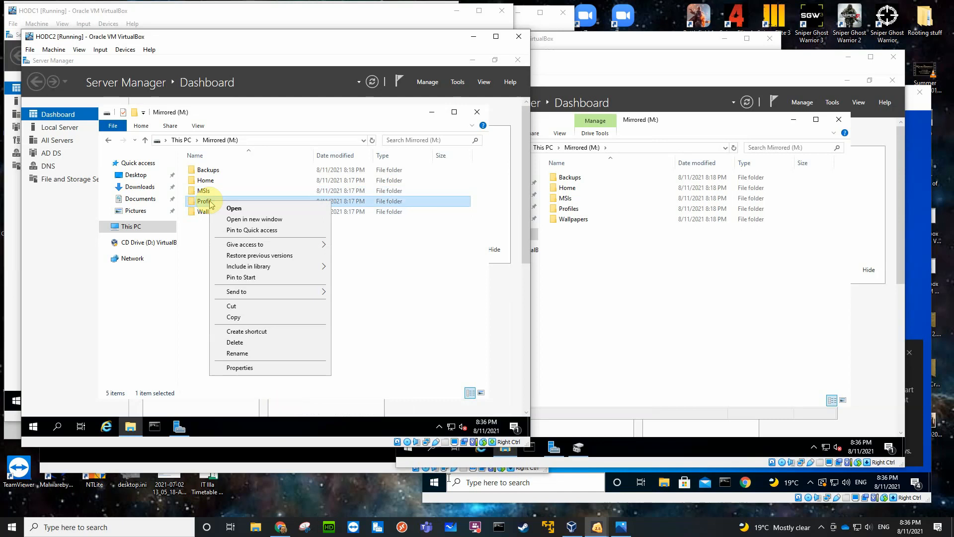
pyautogui.click(235, 367)
pyautogui.click(259, 198)
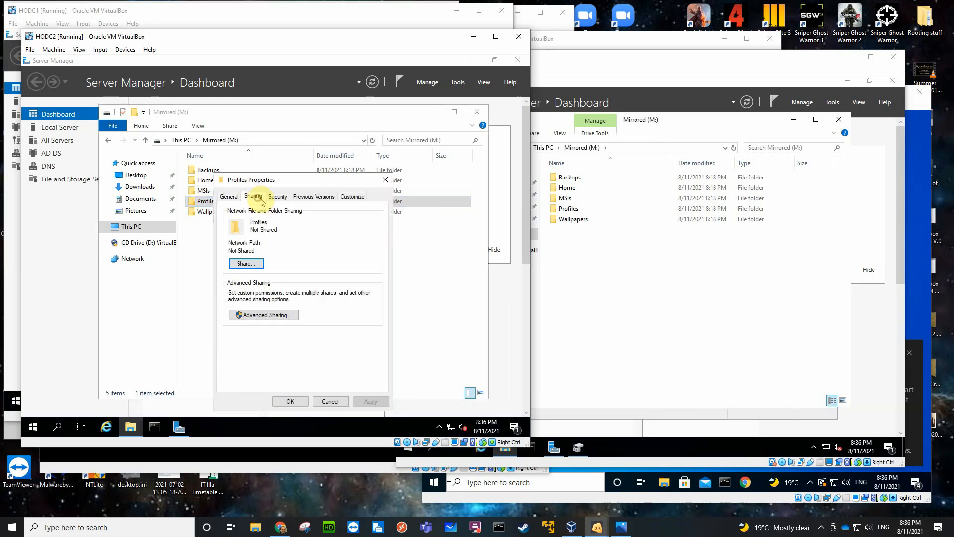
pyautogui.click(263, 315)
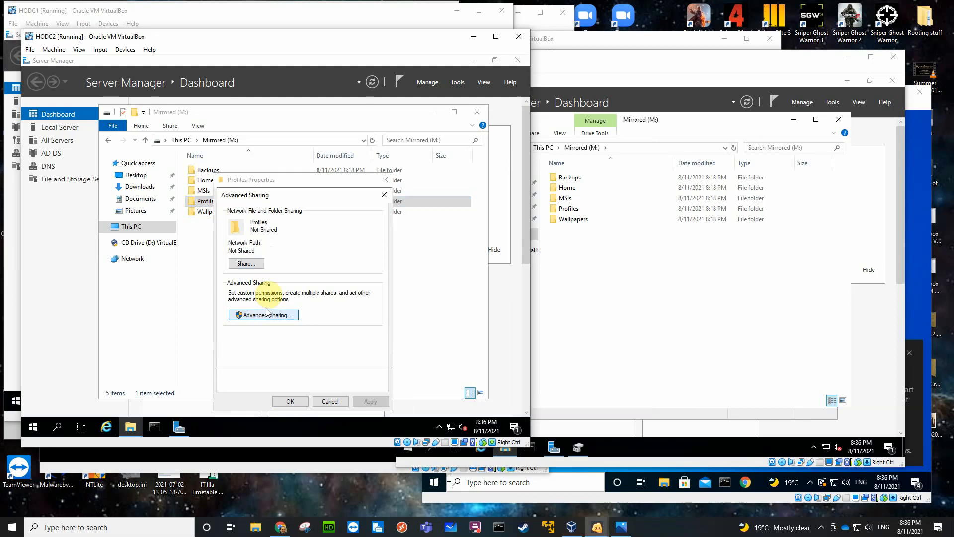
pyautogui.click(227, 214)
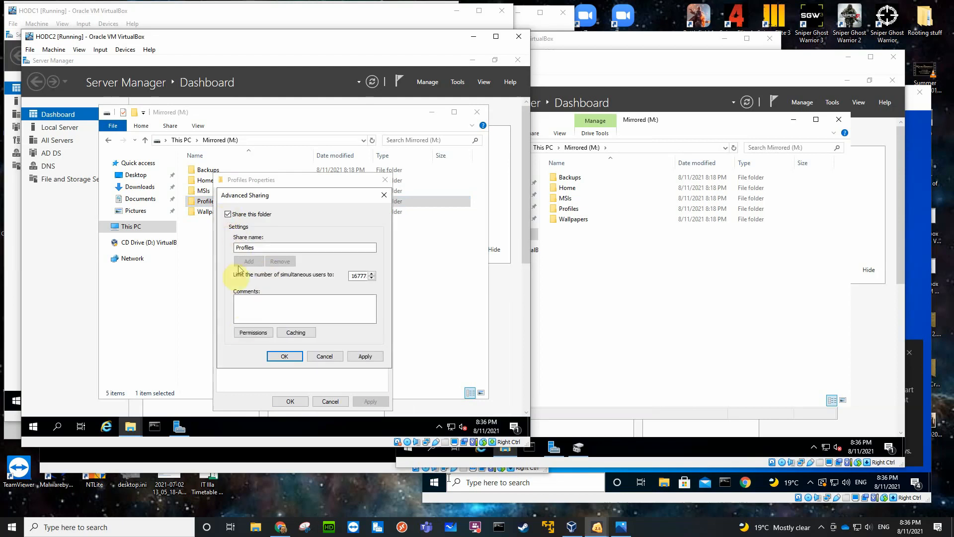
pyautogui.click(253, 332)
# Add the Administrators group to the Profiles share permissions with Full Control allowed.
pyautogui.click(340, 290)
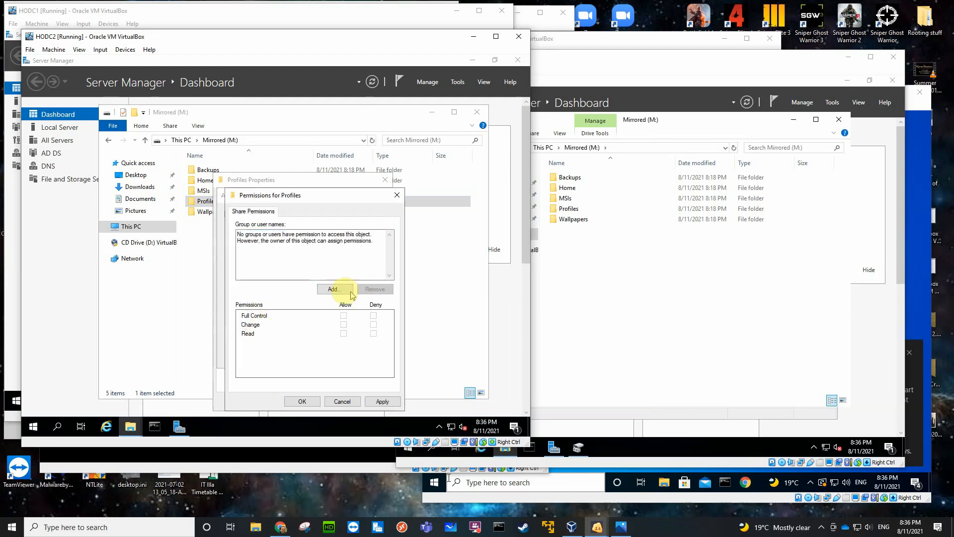
pyautogui.write('adm')
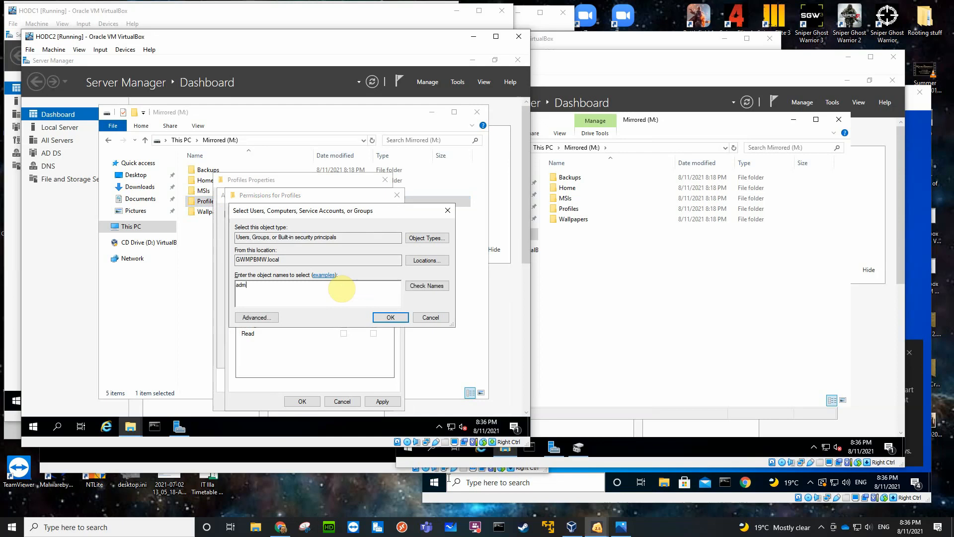
pyautogui.press('Return')
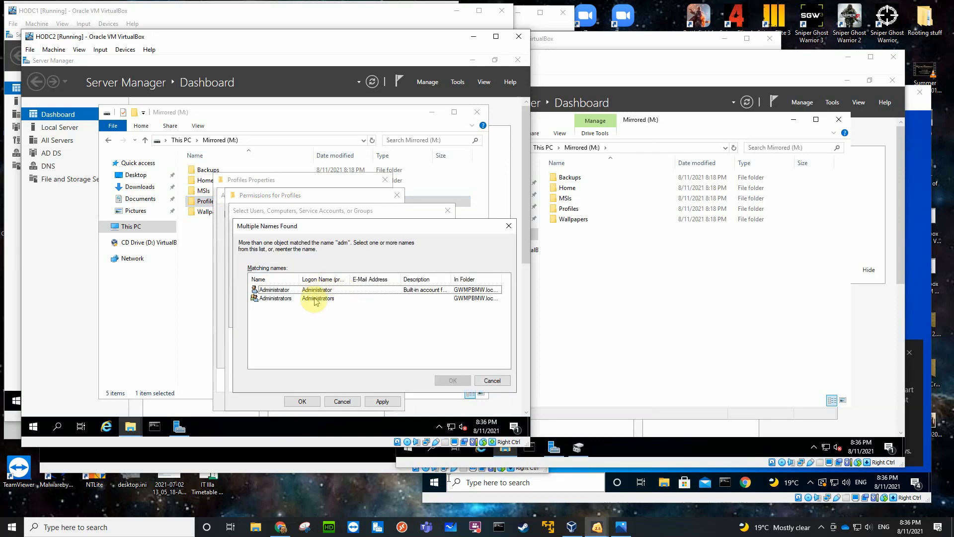
pyautogui.click(318, 298)
pyautogui.click(453, 380)
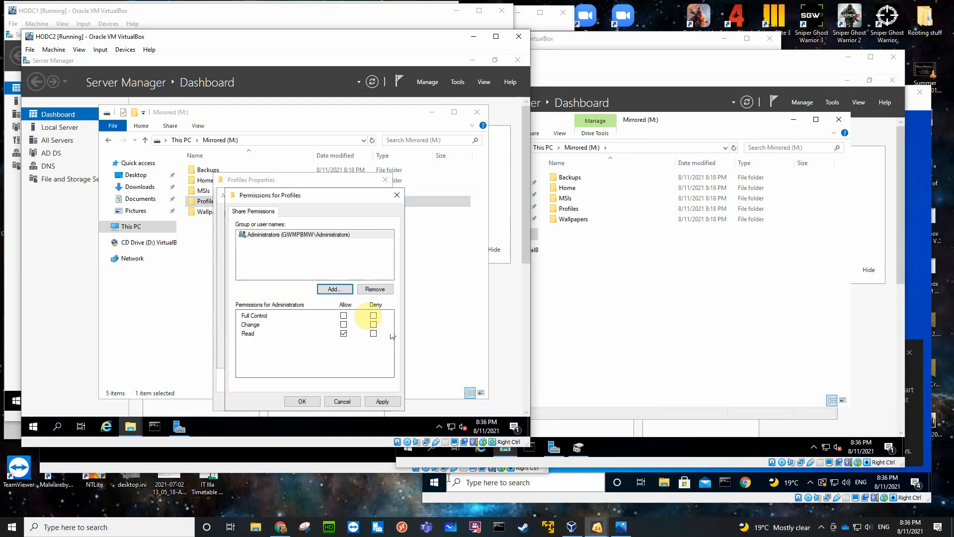
# Add Authenticated Users to the Profiles share permissions with Change and Read allowed, and apply the advanced sharing settings.
pyautogui.click(335, 289)
pyautogui.write('a')
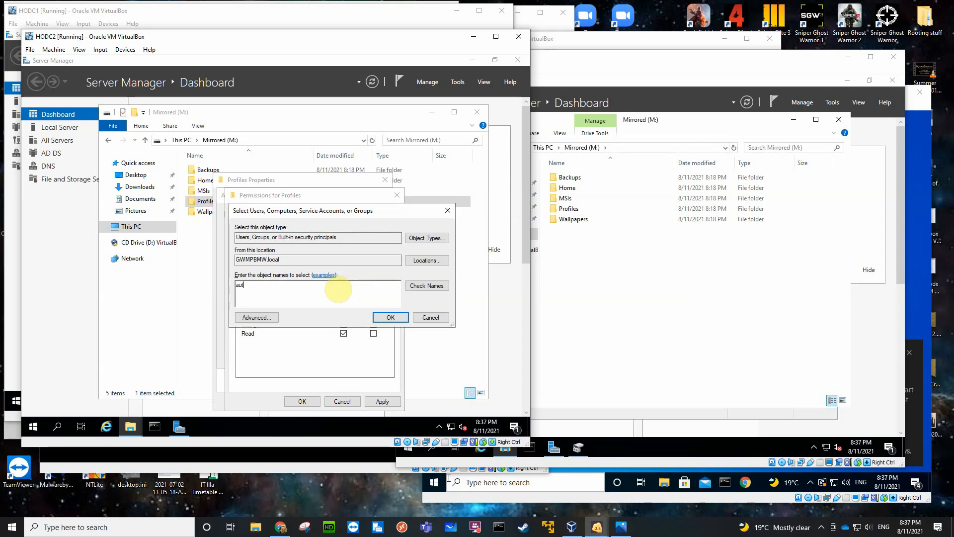
pyautogui.write('ut')
pyautogui.press('Return')
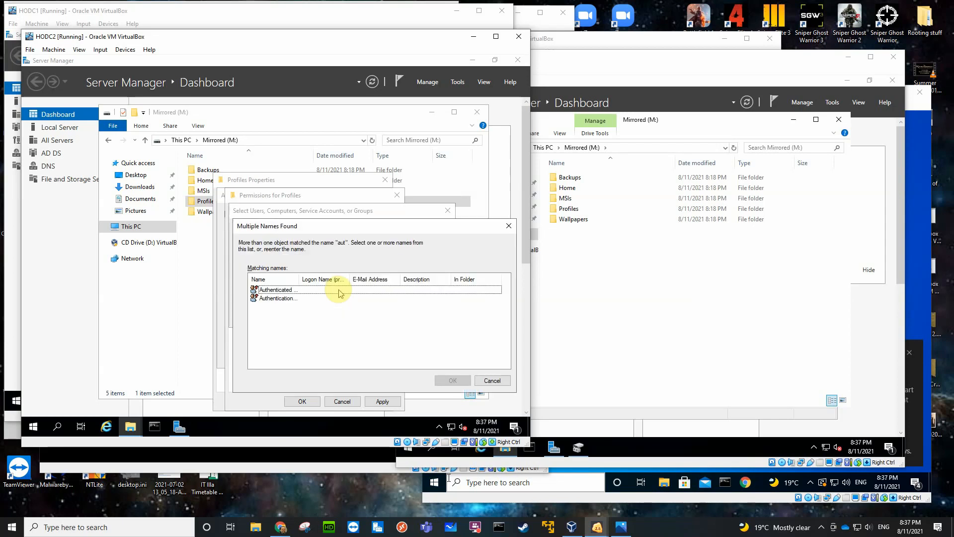
pyautogui.click(286, 291)
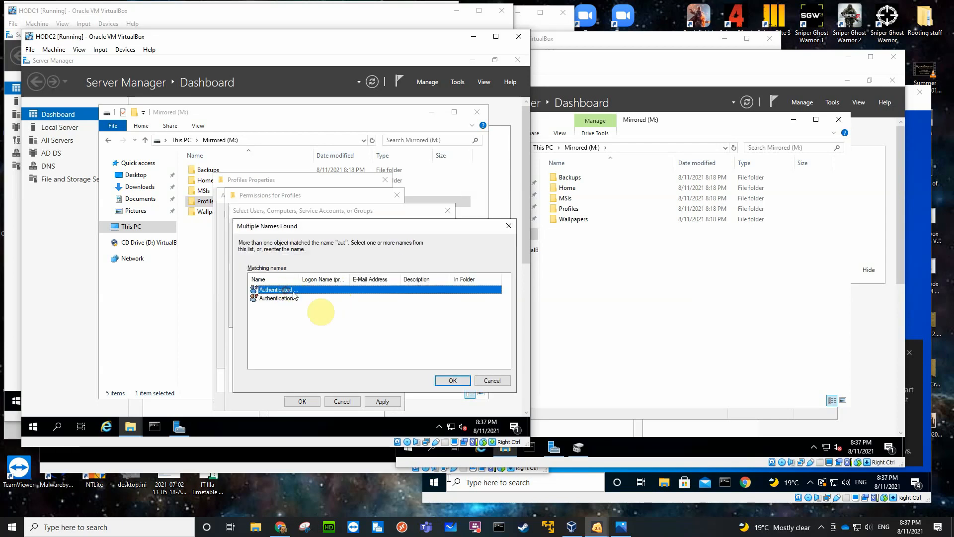
pyautogui.click(441, 381)
pyautogui.click(344, 325)
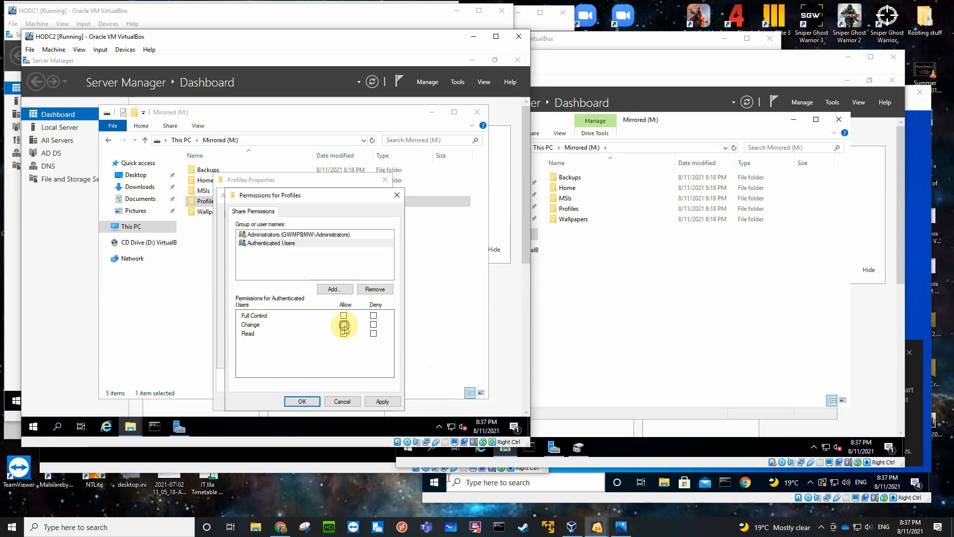
pyautogui.click(310, 402)
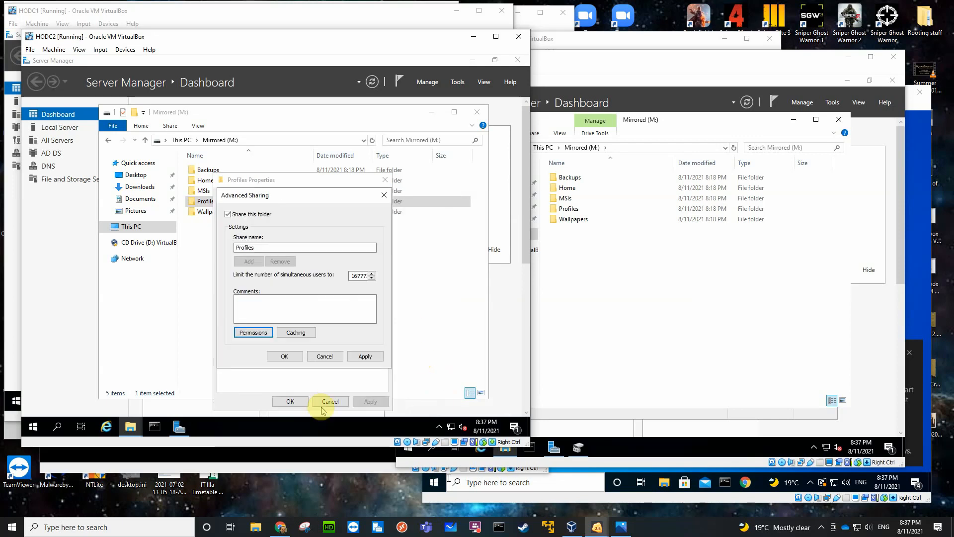
pyautogui.click(281, 355)
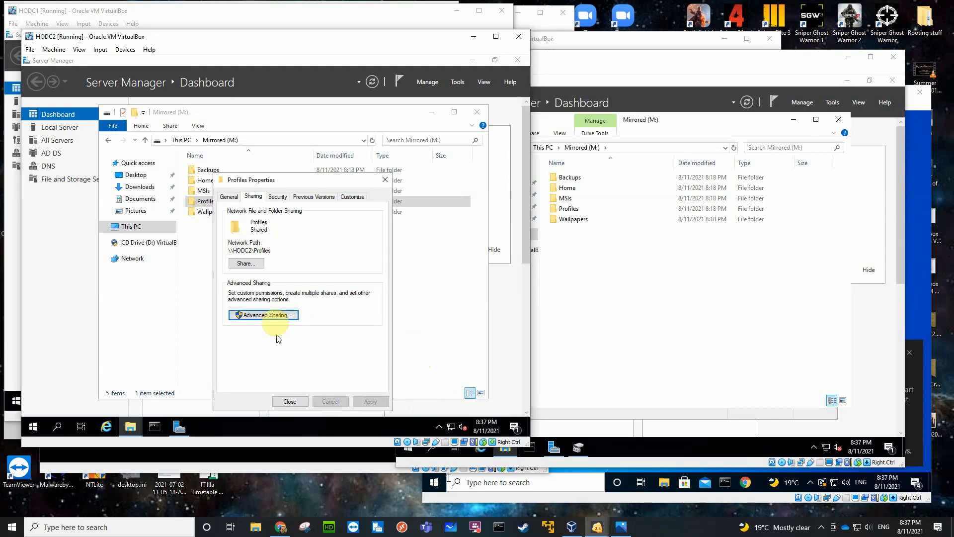
# Disable inheritance on the Profiles folder by removing all inherited permissions, and allow Administrators Full control in its security permissions.
pyautogui.click(277, 198)
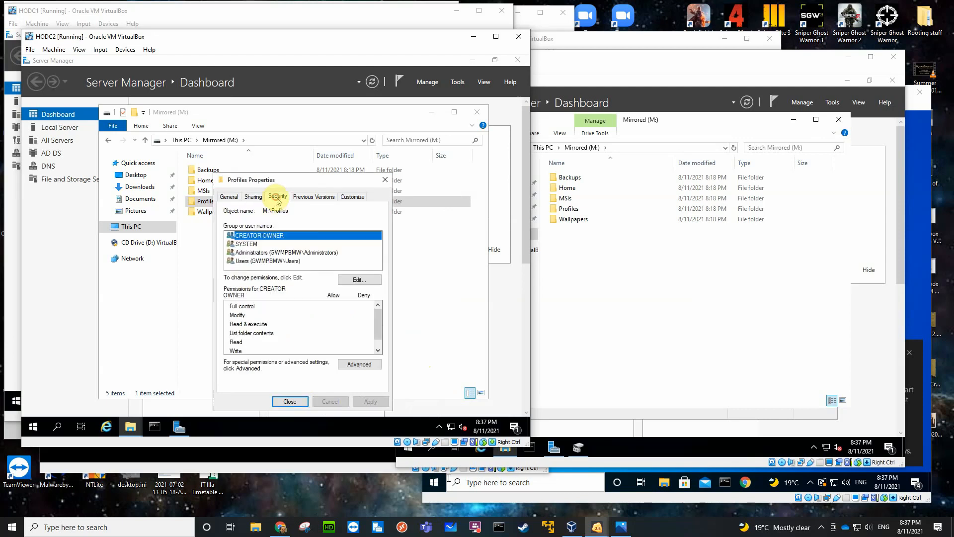
pyautogui.click(351, 361)
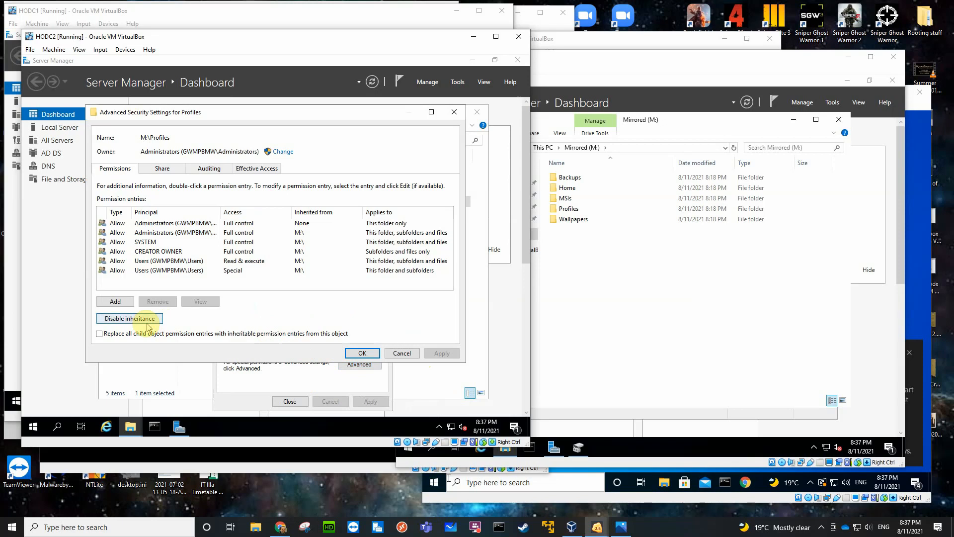
pyautogui.click(144, 320)
pyautogui.click(252, 250)
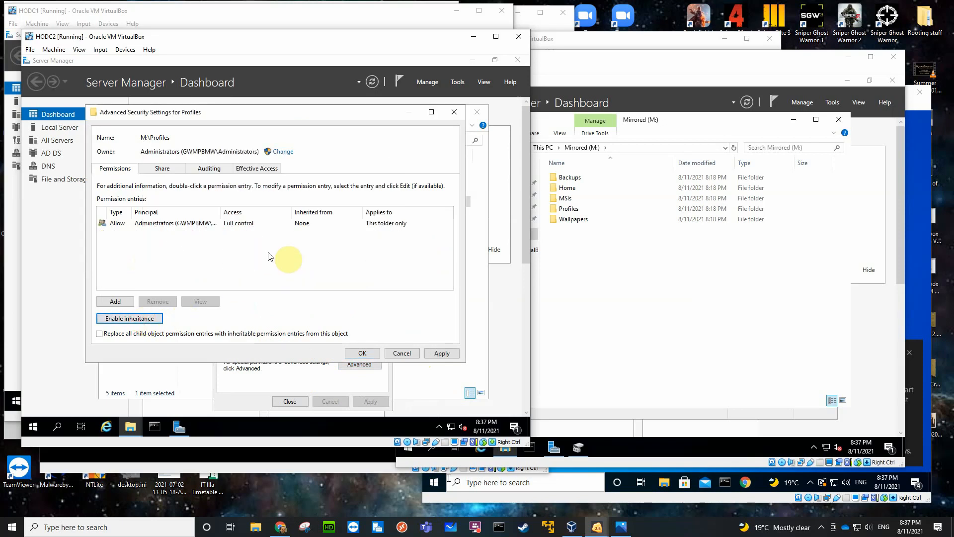
pyautogui.click(361, 349)
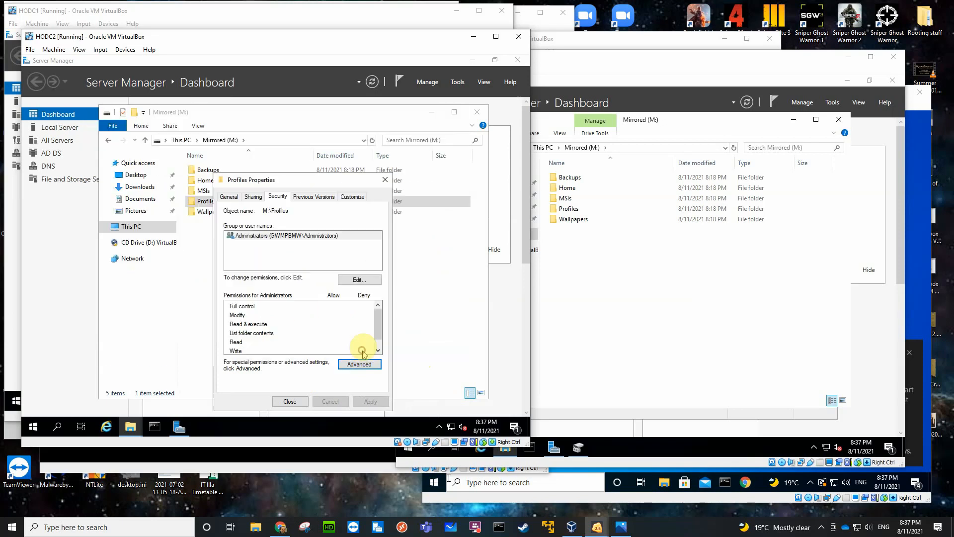
pyautogui.click(356, 276)
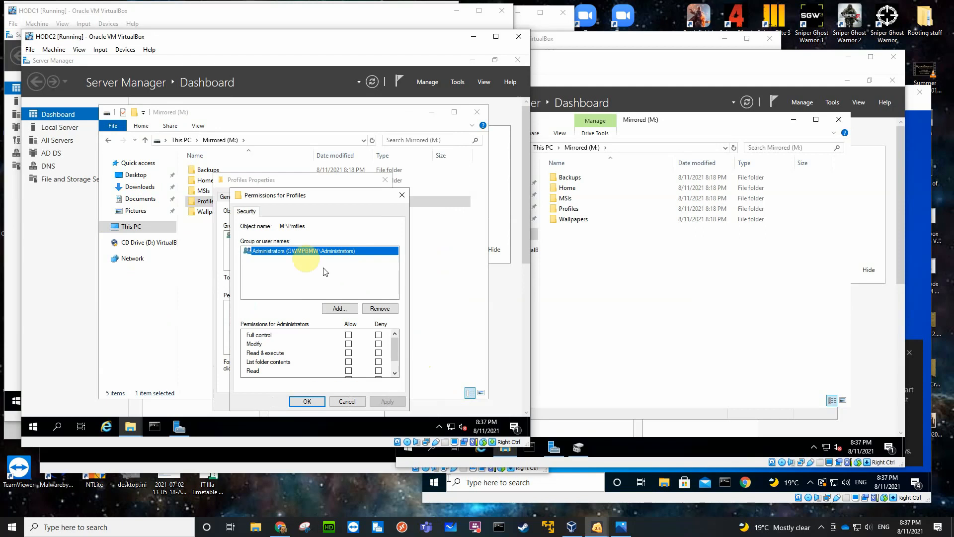
pyautogui.click(349, 334)
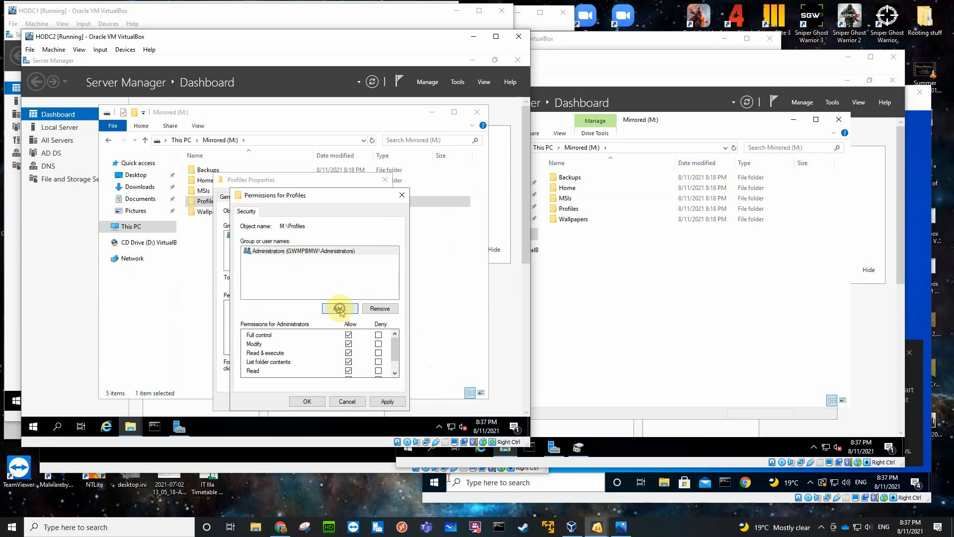
# Add Authenticated Users to the Profiles security permissions with Modify allowed, and close the folder's properties.
pyautogui.click(340, 309)
pyautogui.write('aut')
pyautogui.press('Return')
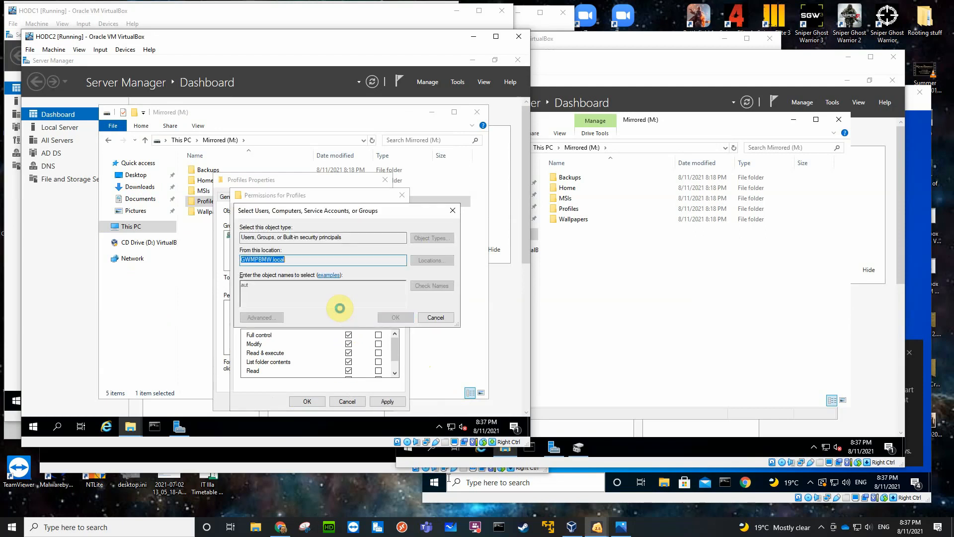
pyautogui.click(291, 290)
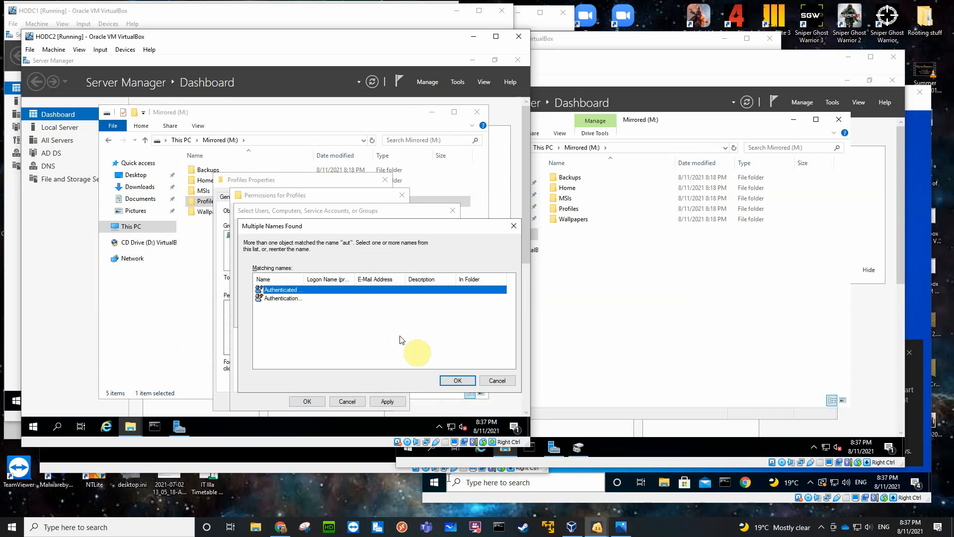
pyautogui.click(449, 380)
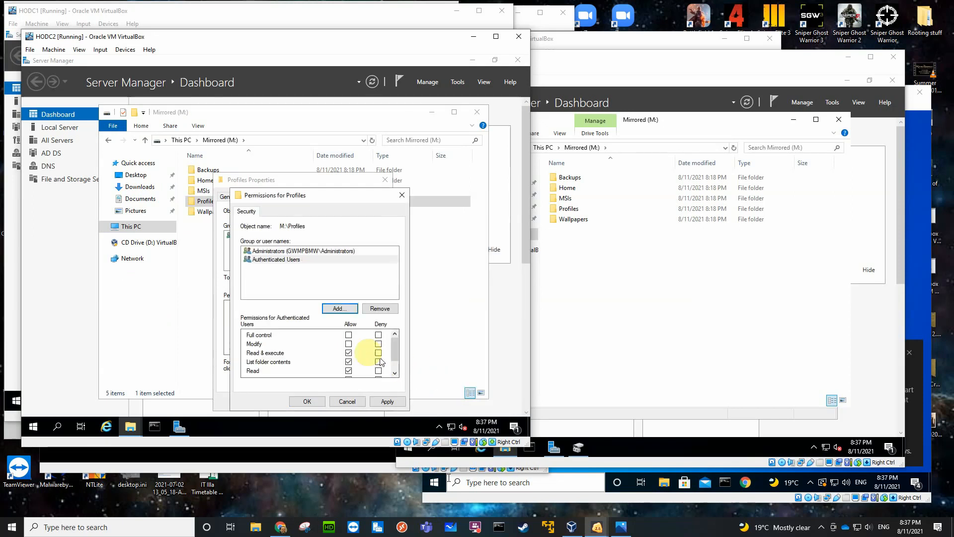
pyautogui.click(348, 343)
pyautogui.click(307, 402)
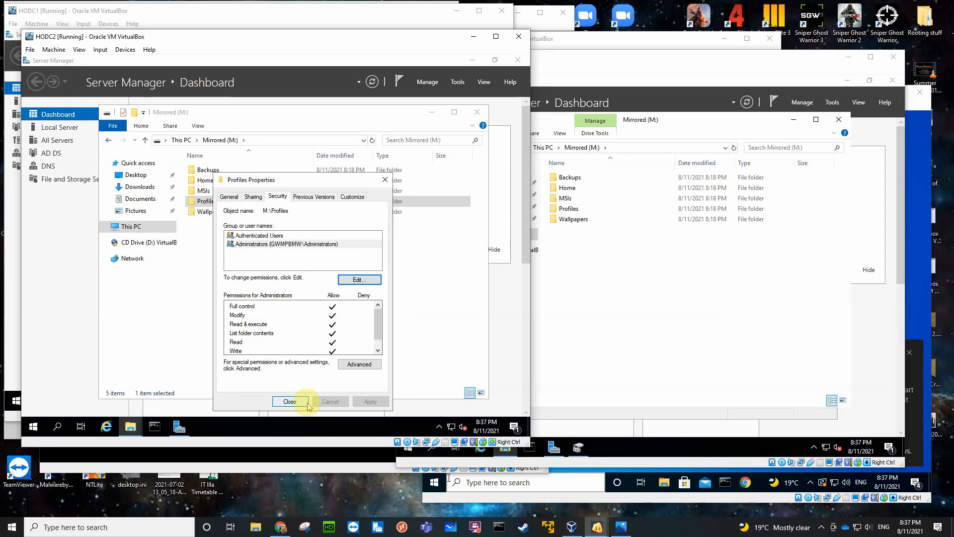
pyautogui.click(290, 402)
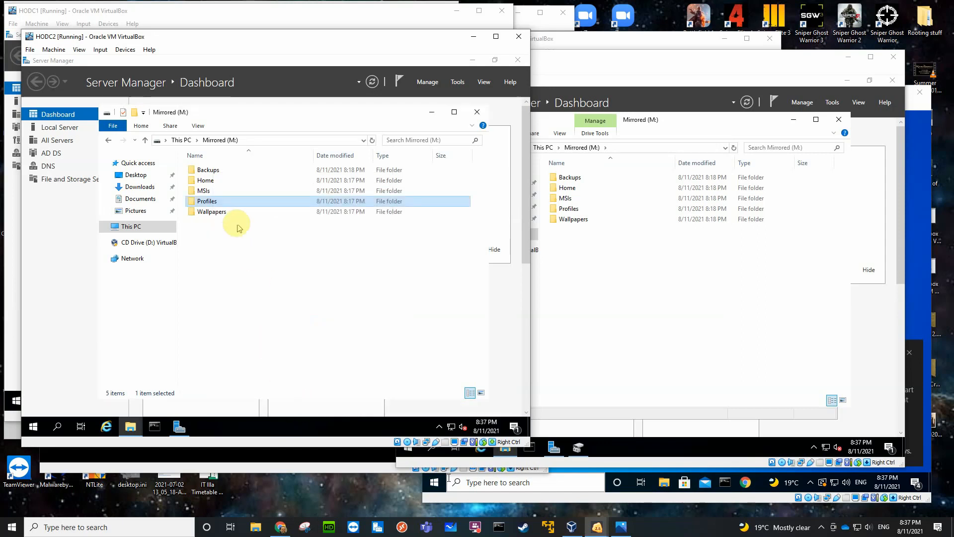
# Share the Wallpapers folder on HODC2's Mirrored (M:) volume under its own name and remove Everyone from its share permissions.
pyautogui.click(219, 214)
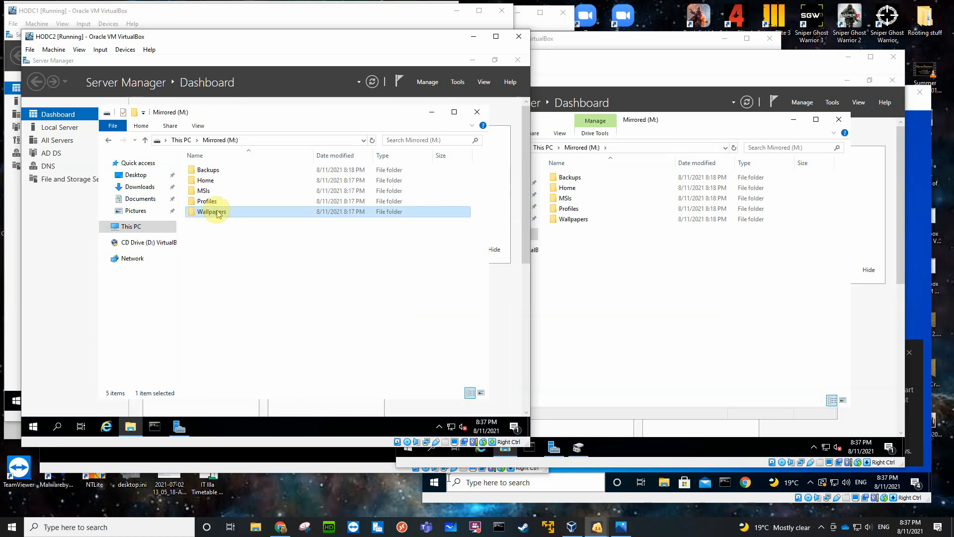
pyautogui.rightClick(217, 213)
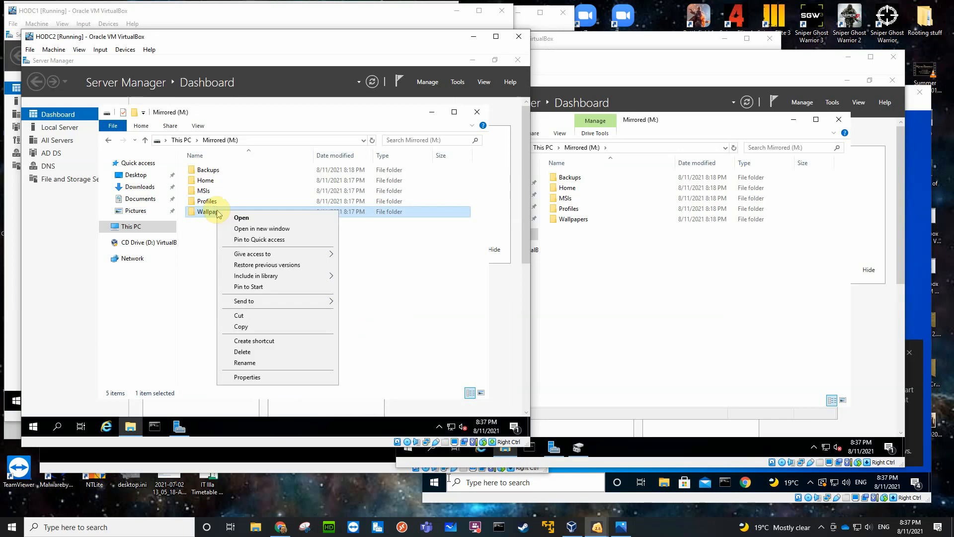
pyautogui.click(241, 376)
pyautogui.click(259, 198)
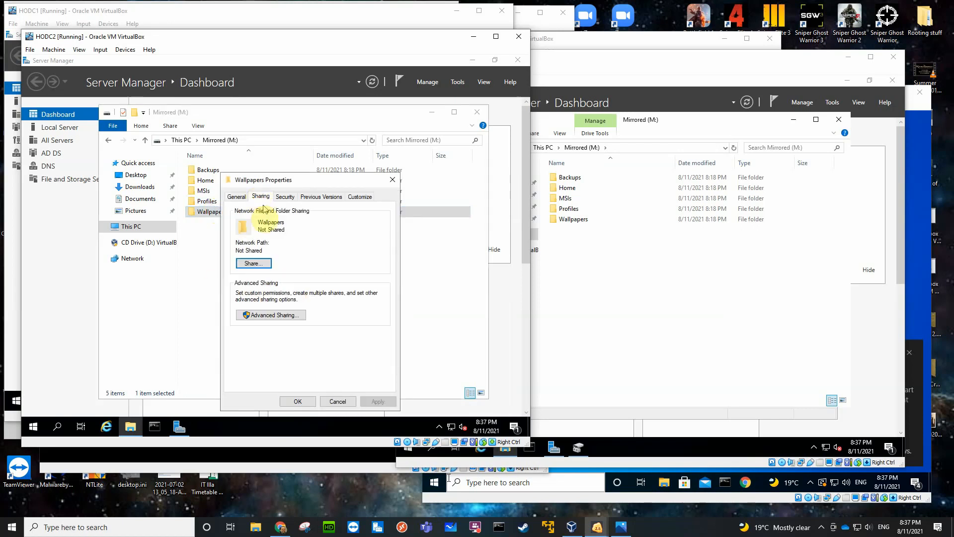
pyautogui.click(259, 315)
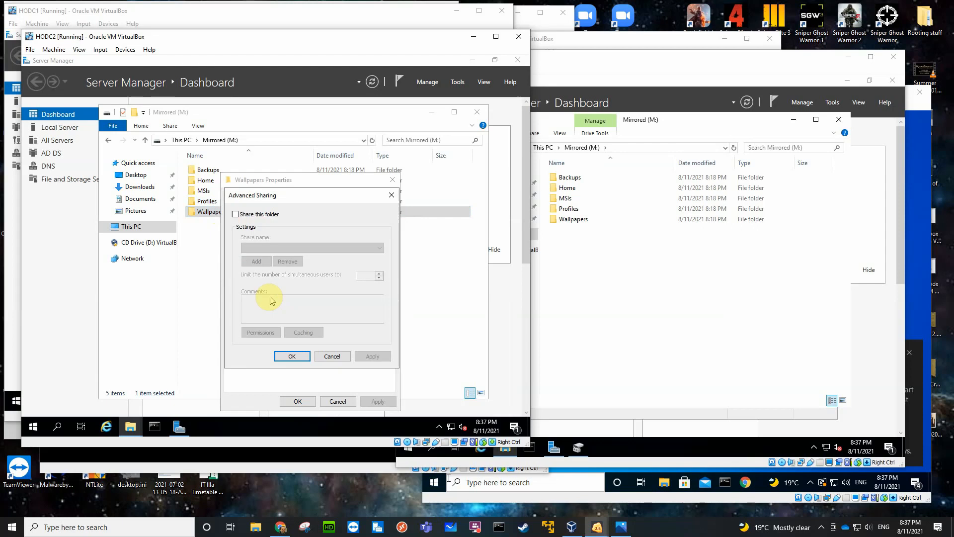
pyautogui.click(235, 214)
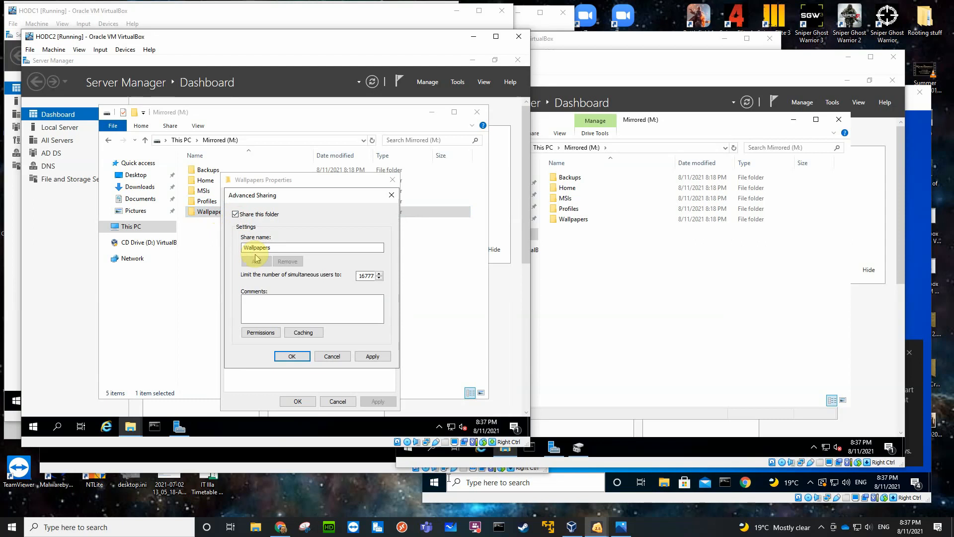
pyautogui.click(265, 320)
pyautogui.click(262, 332)
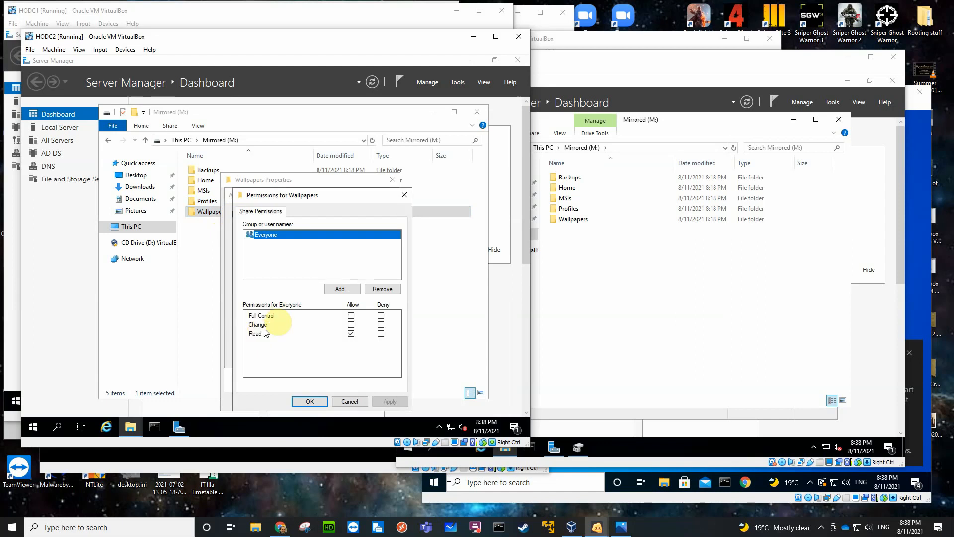
pyautogui.click(372, 289)
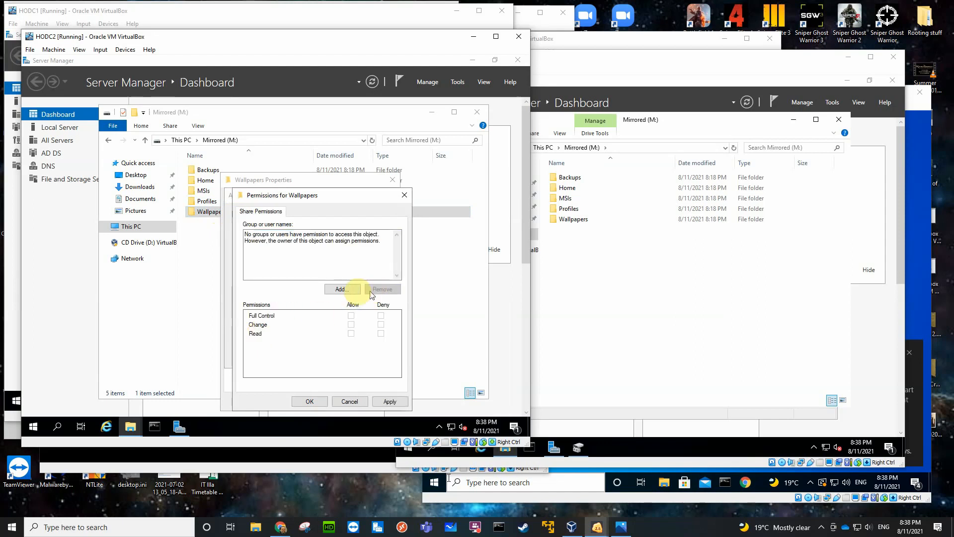
# Add the Administrators group to the Wallpapers folder's share permissions.
pyautogui.click(342, 289)
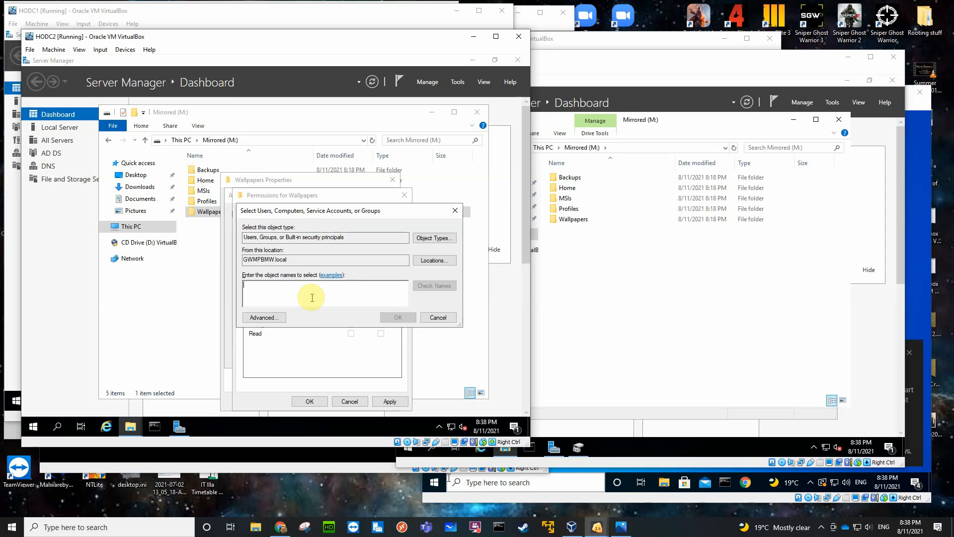
pyautogui.write('a')
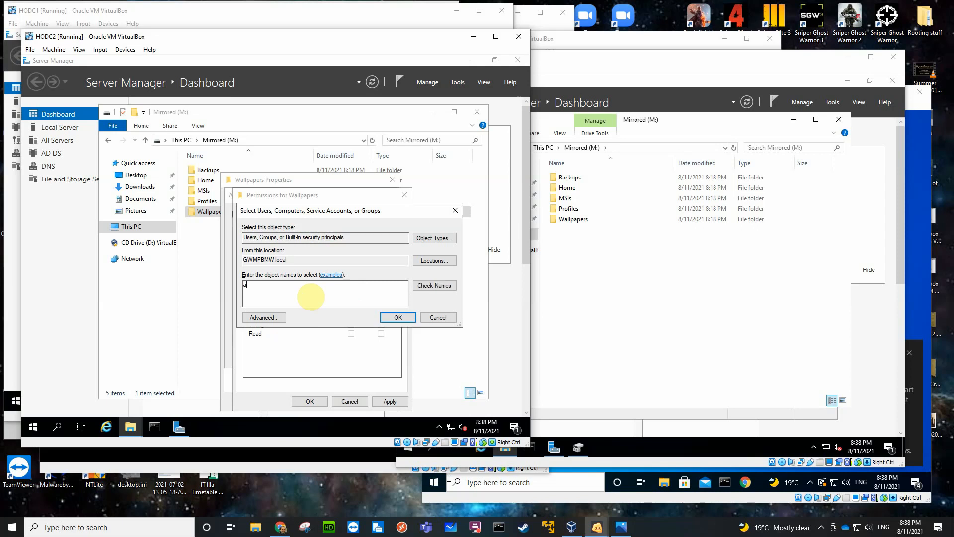
pyautogui.write('dm')
pyautogui.press('Return')
pyautogui.click(312, 298)
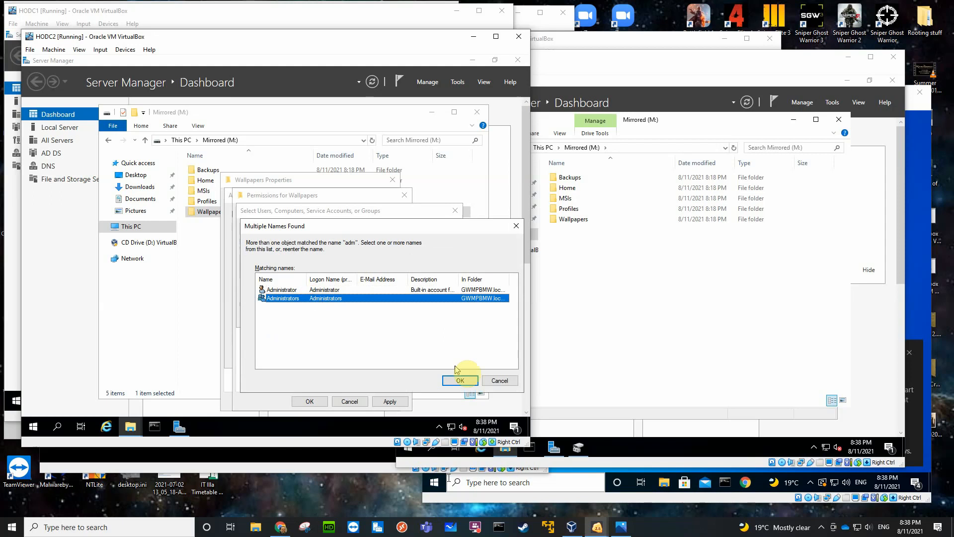
pyautogui.click(460, 380)
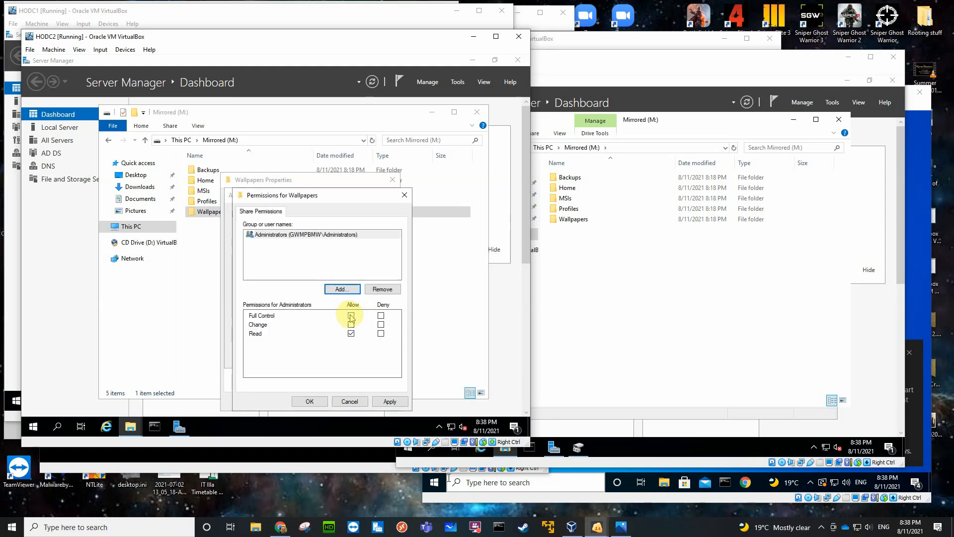
# Add Authenticated Users to the Wallpapers share permissions with only Read allowed, and apply the advanced sharing settings.
pyautogui.click(342, 289)
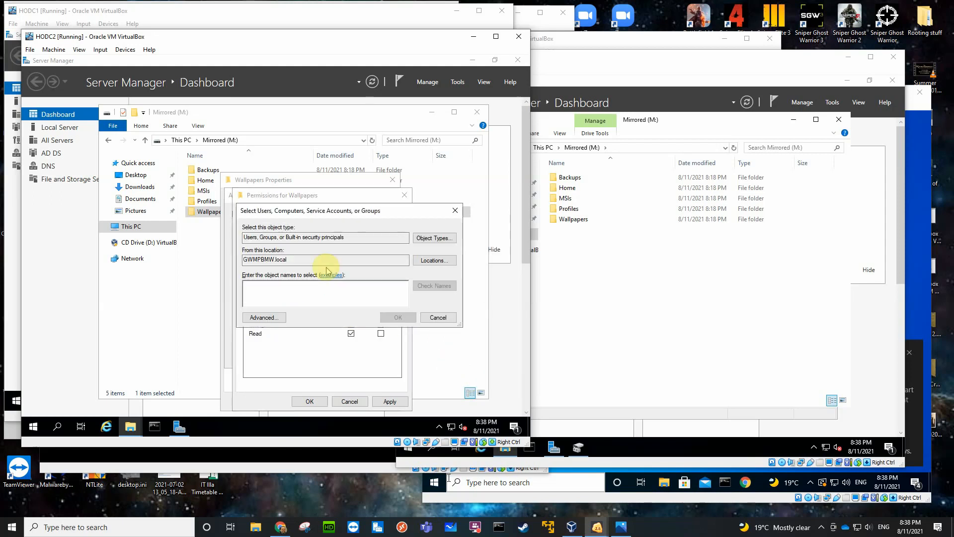
pyautogui.write('aut')
pyautogui.press('Return')
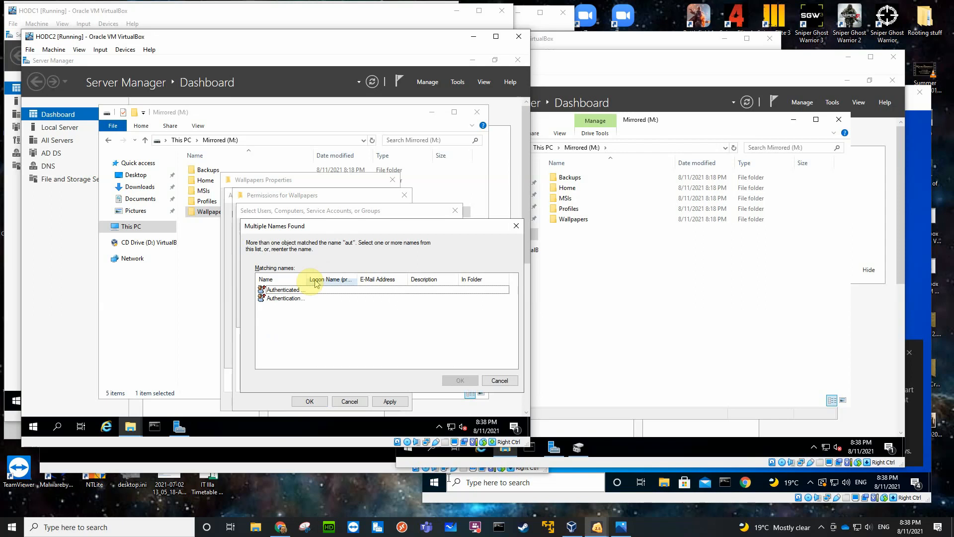
pyautogui.click(460, 380)
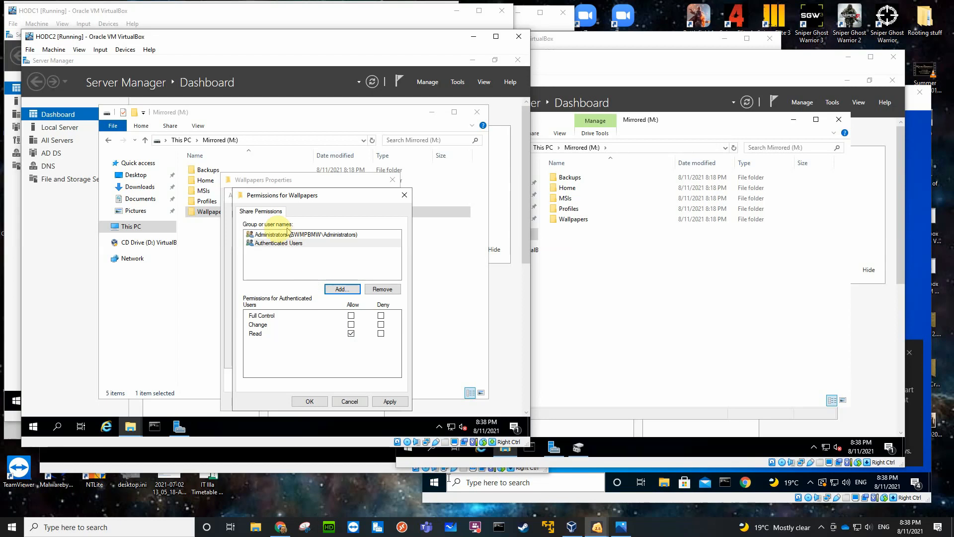
pyautogui.click(309, 401)
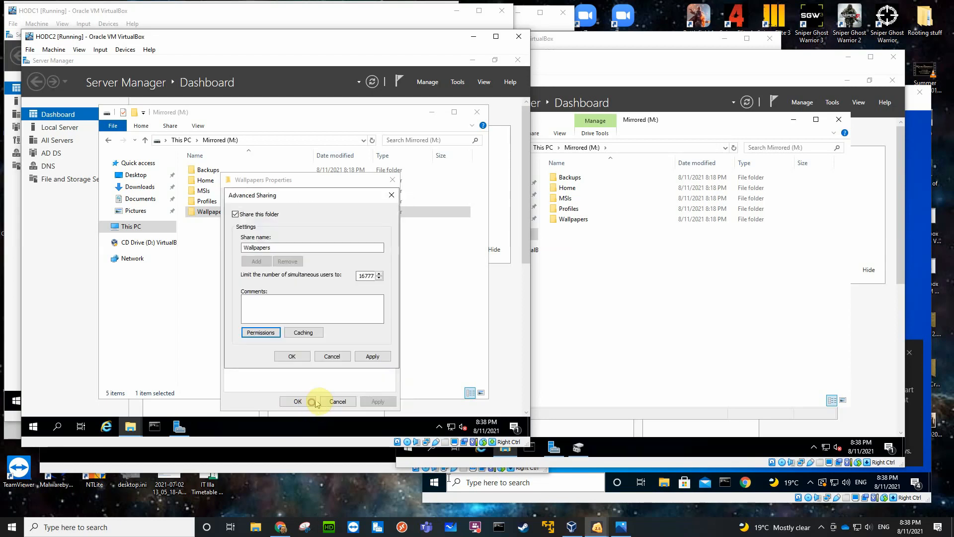
pyautogui.click(294, 356)
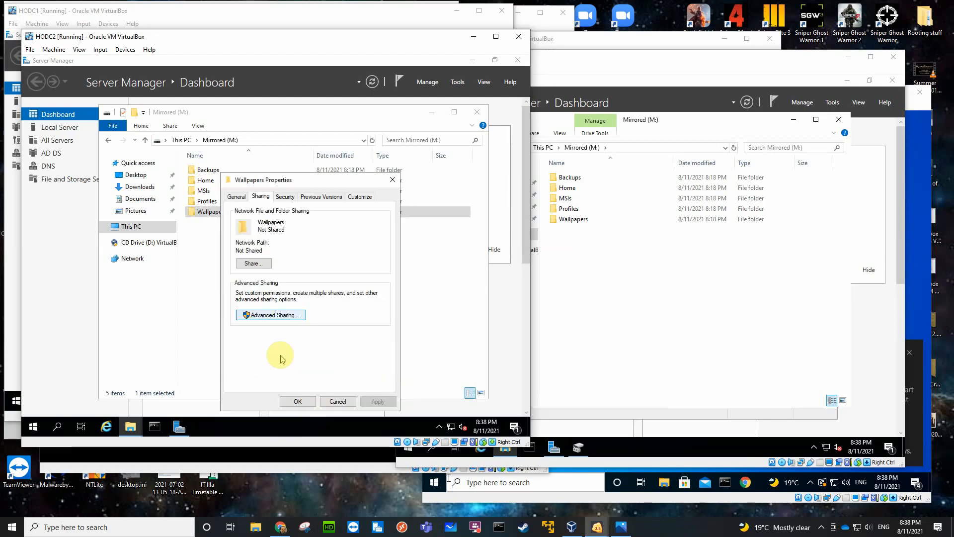
# Disable inheritance on the Wallpapers folder by removing all inherited permissions, and allow Administrators Full control in its security permissions.
pyautogui.click(285, 196)
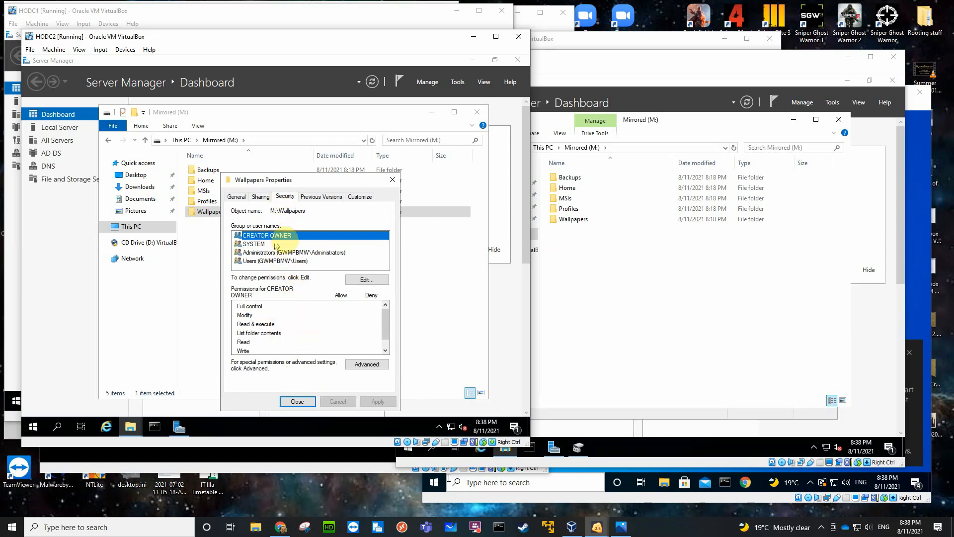
pyautogui.click(366, 365)
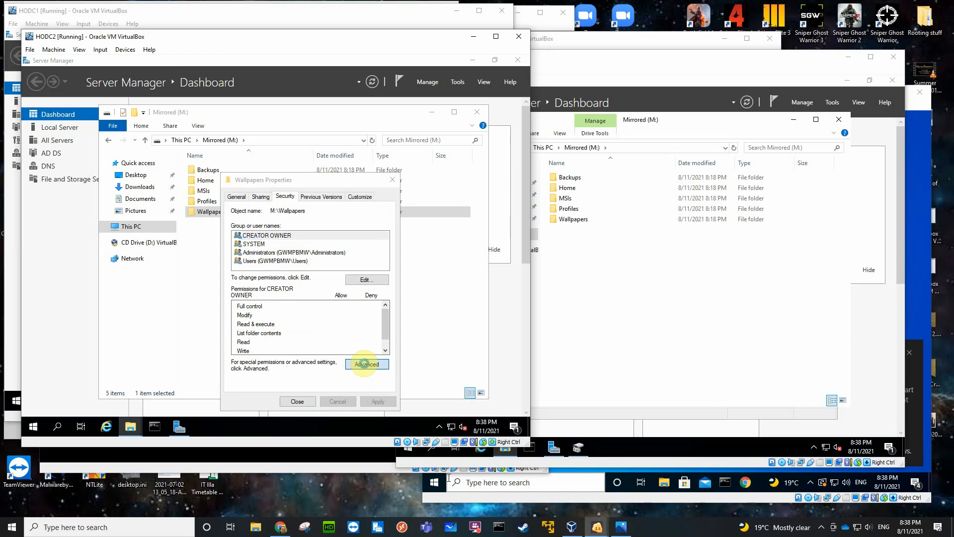
pyautogui.click(130, 318)
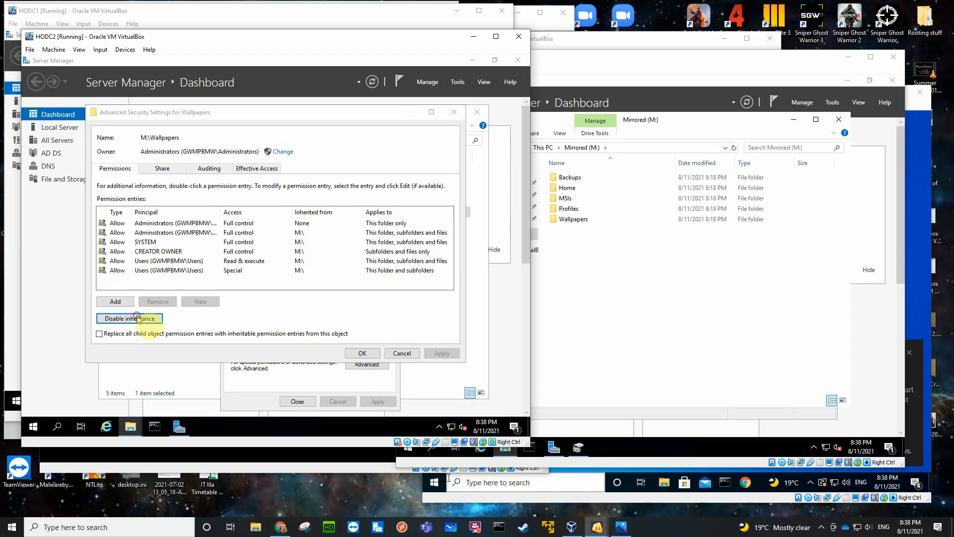
pyautogui.click(242, 251)
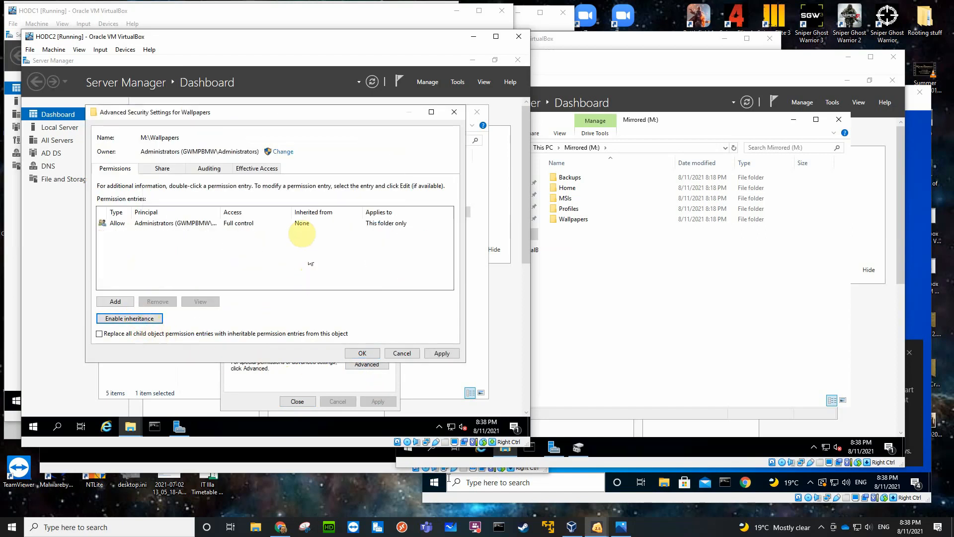
pyautogui.click(360, 350)
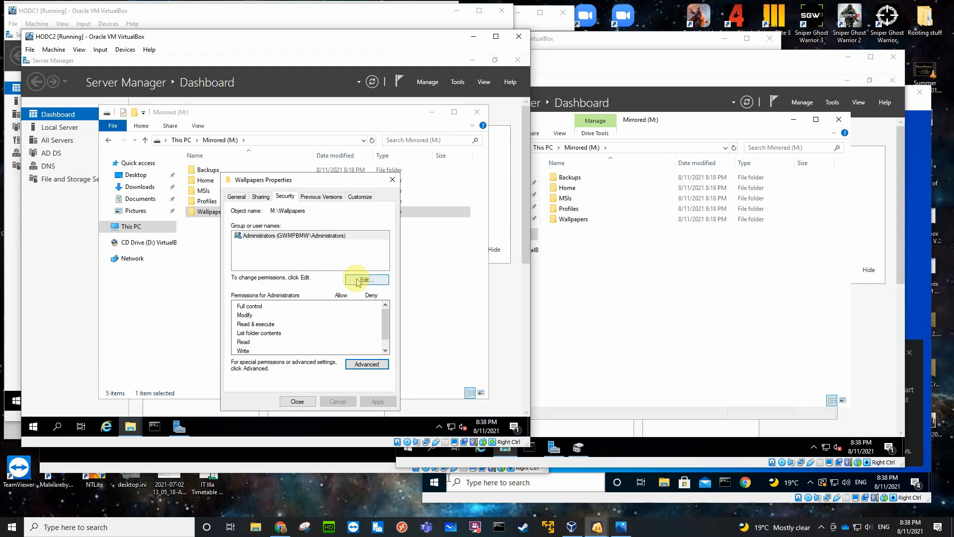
pyautogui.click(358, 280)
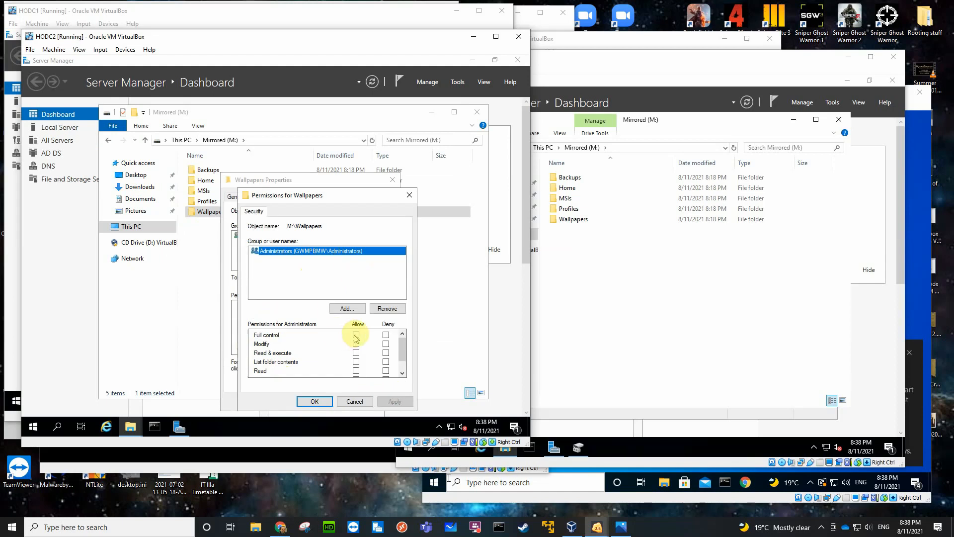
pyautogui.click(357, 334)
# Add Authenticated Users to the Wallpapers security permissions with Read & execute, List folder contents and Read allowed, and close the folder's properties.
pyautogui.click(347, 308)
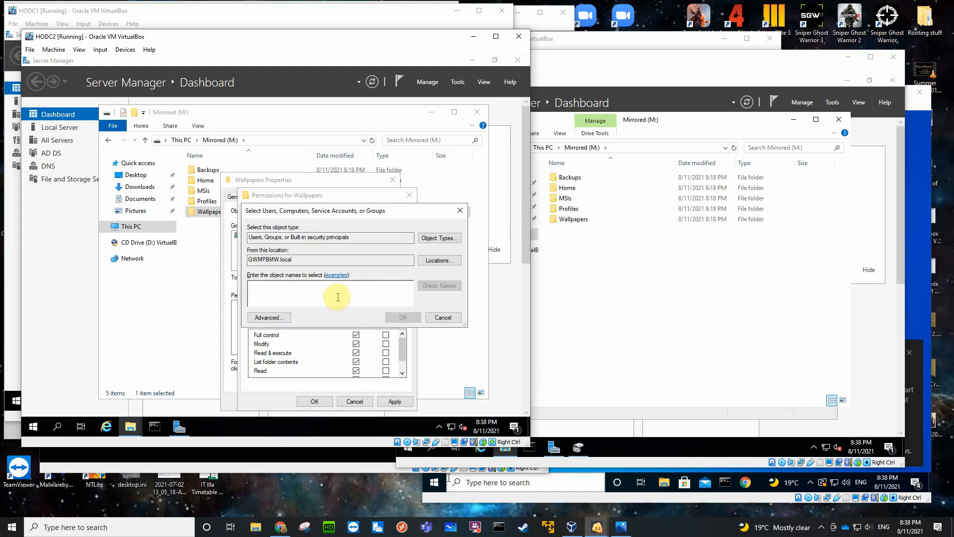
pyautogui.write('aut')
pyautogui.press('Return')
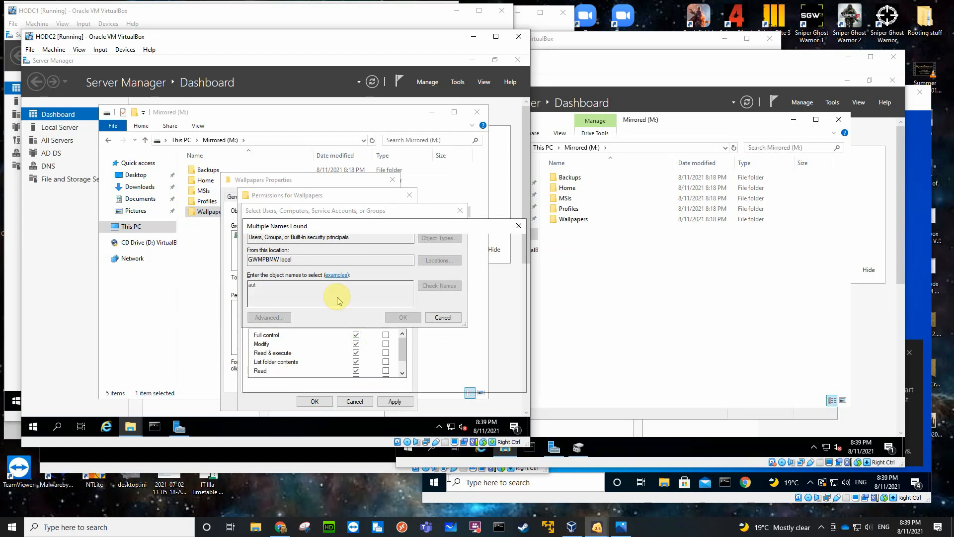
pyautogui.click(297, 290)
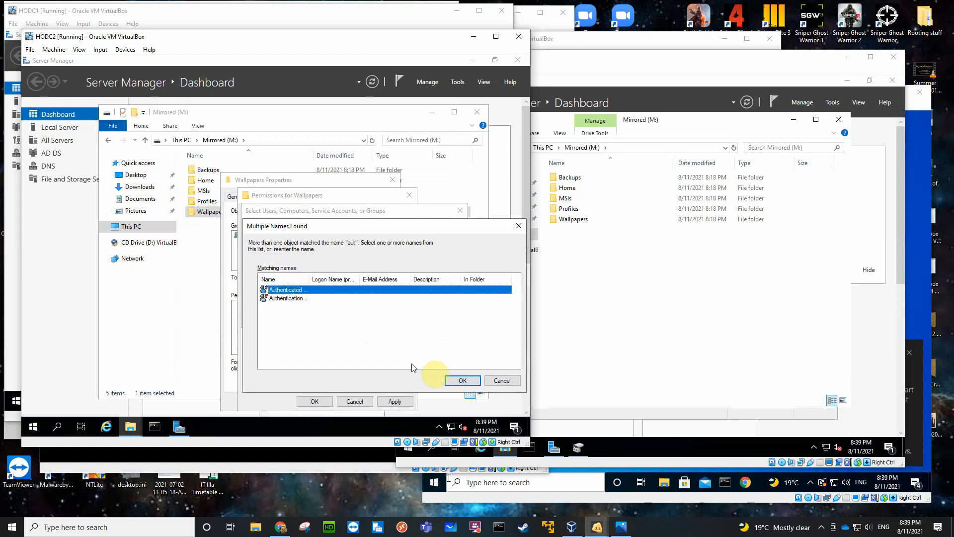
pyautogui.click(451, 380)
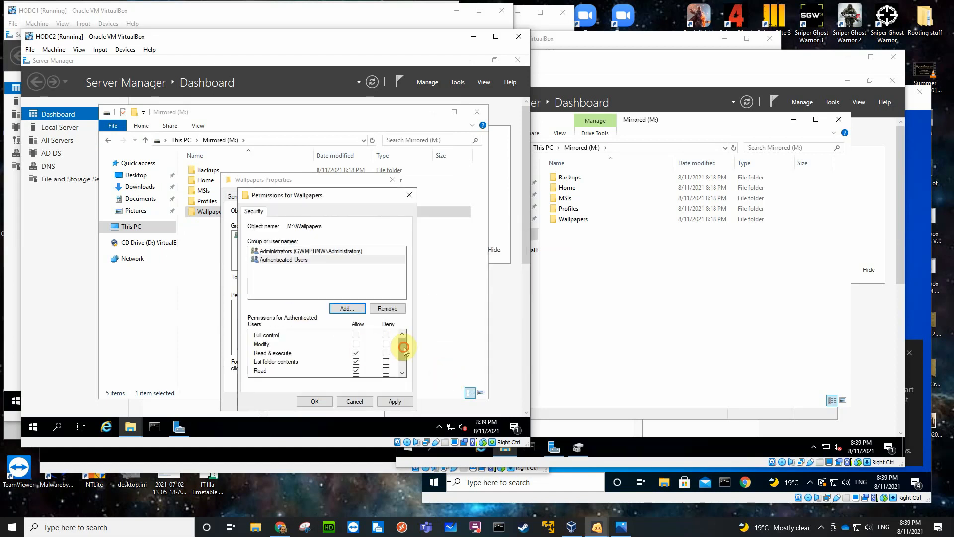
pyautogui.moveTo(405, 349); pyautogui.dragTo(401, 359)
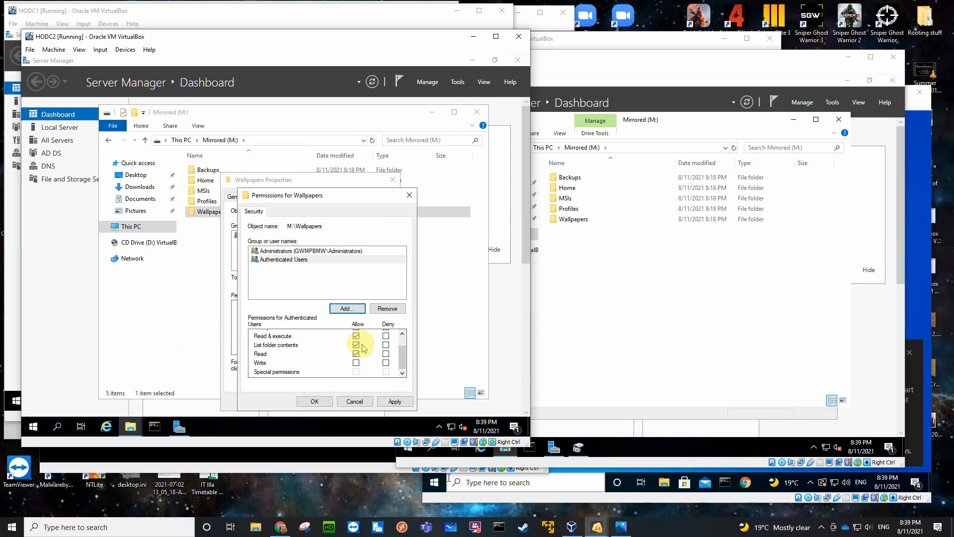
pyautogui.click(317, 400)
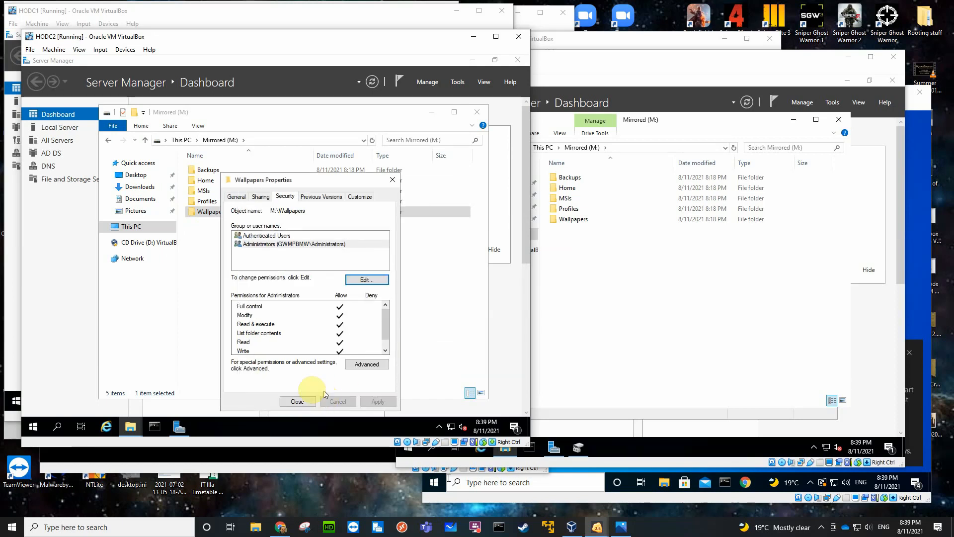
pyautogui.click(299, 400)
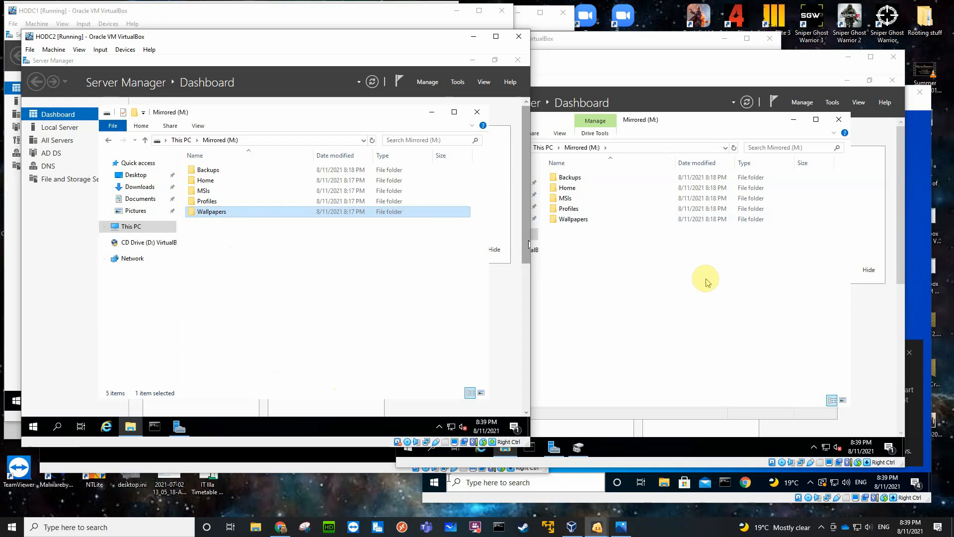
# Share the Backups folder on BO1DC1's Mirrored (M:) volume under its own name and remove Everyone from its share permissions.
pyautogui.click(661, 284)
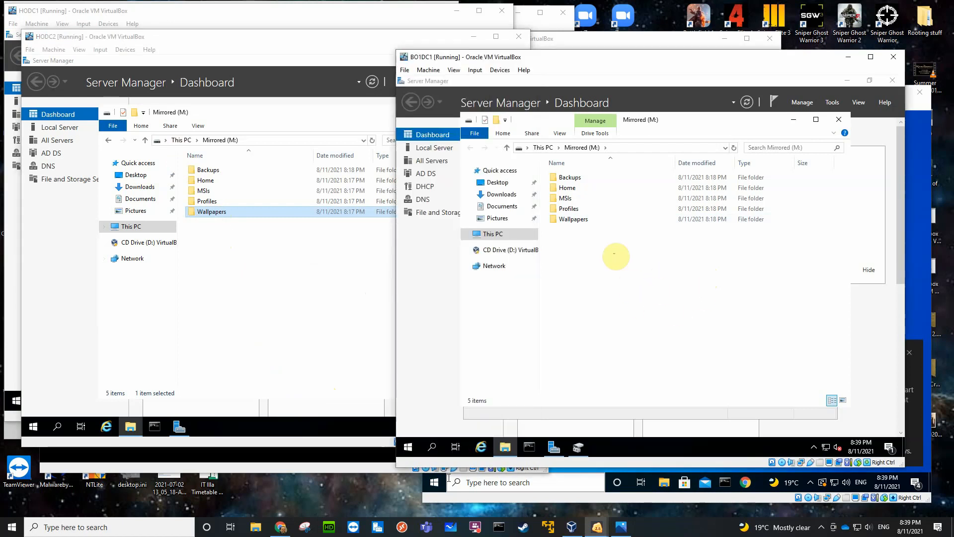
pyautogui.rightClick(570, 179)
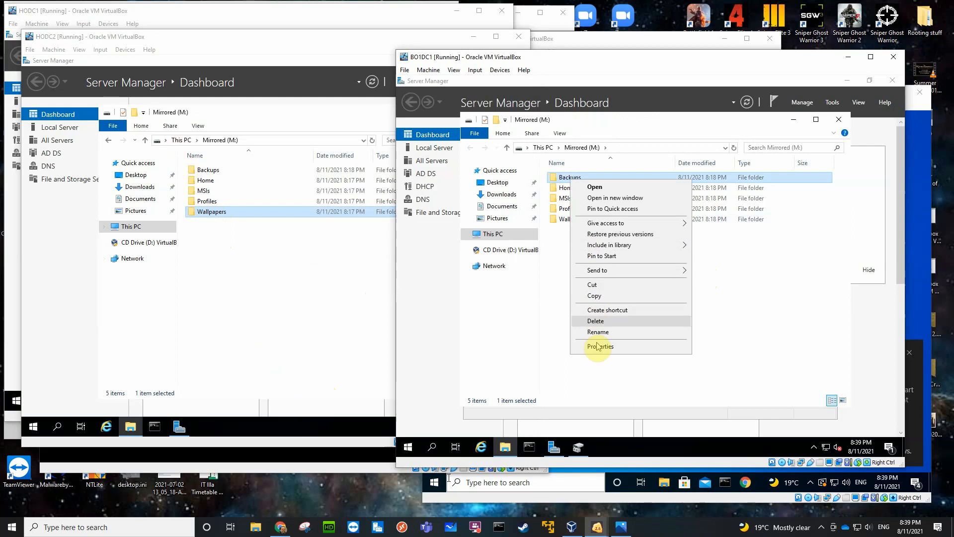
pyautogui.click(605, 344)
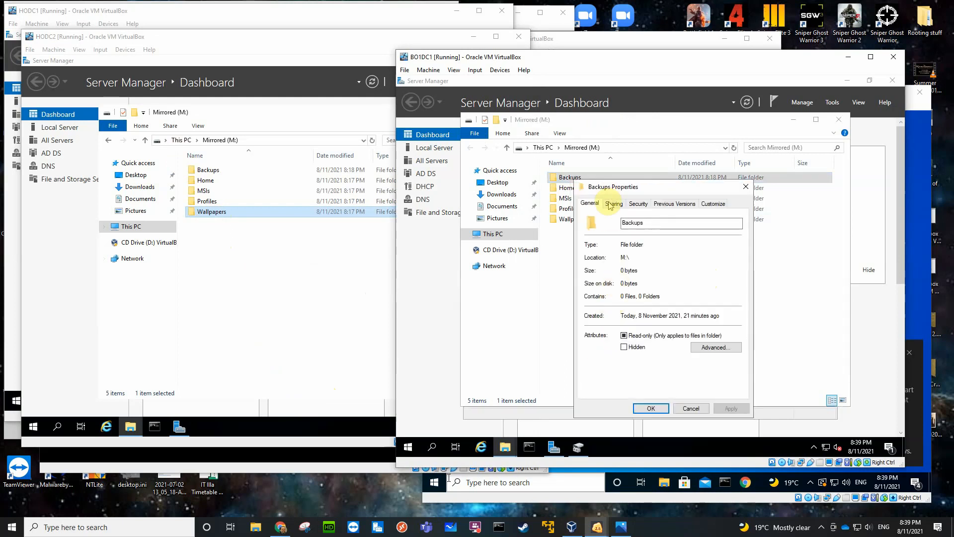
pyautogui.click(611, 204)
pyautogui.click(621, 322)
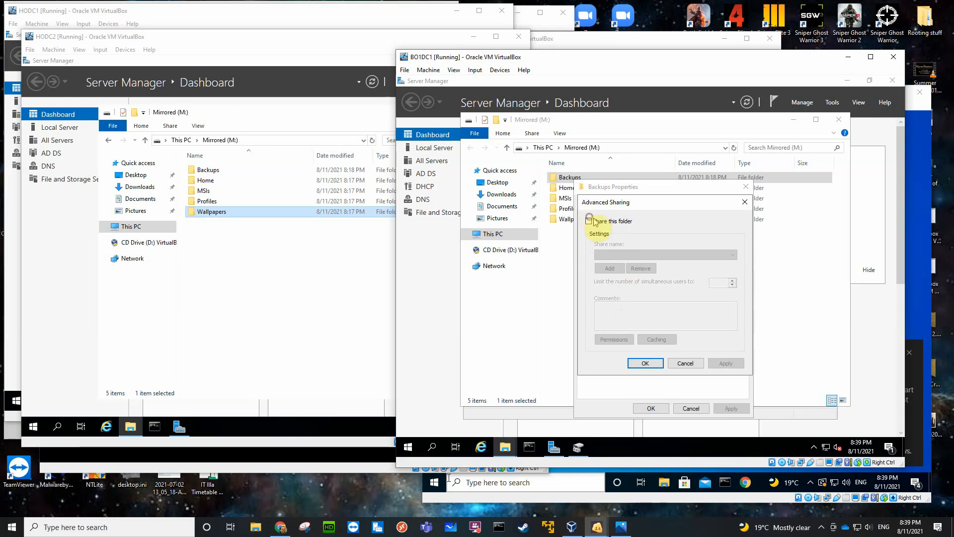
pyautogui.click(589, 223)
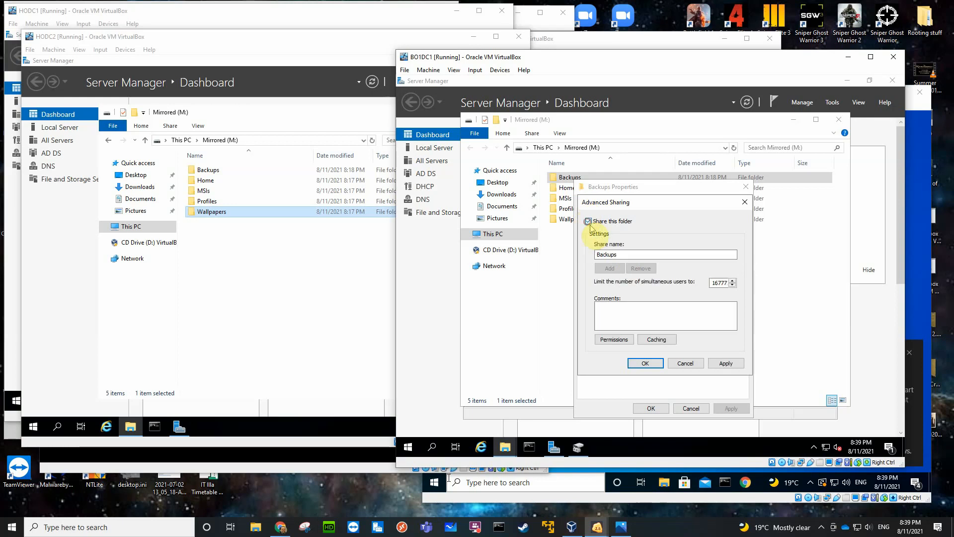
pyautogui.click(611, 338)
pyautogui.click(733, 304)
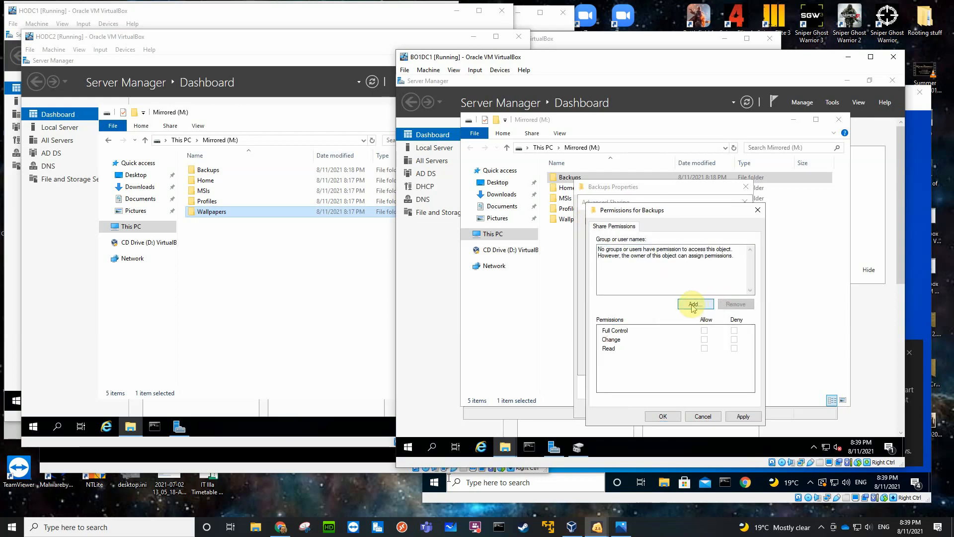
# Add the Administrators group to the Backups share permissions with Full Control allowed.
pyautogui.click(686, 302)
pyautogui.write('adm')
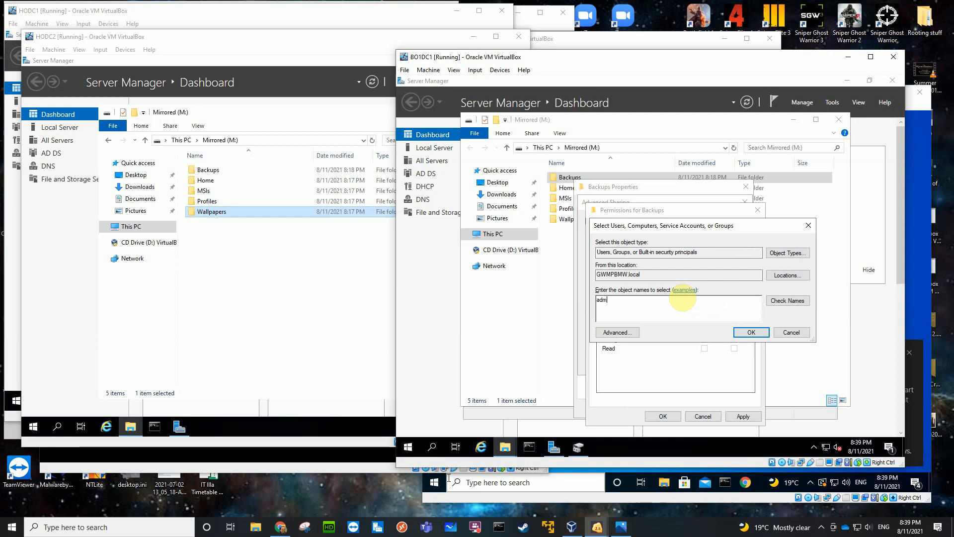
pyautogui.press('Return')
pyautogui.click(636, 313)
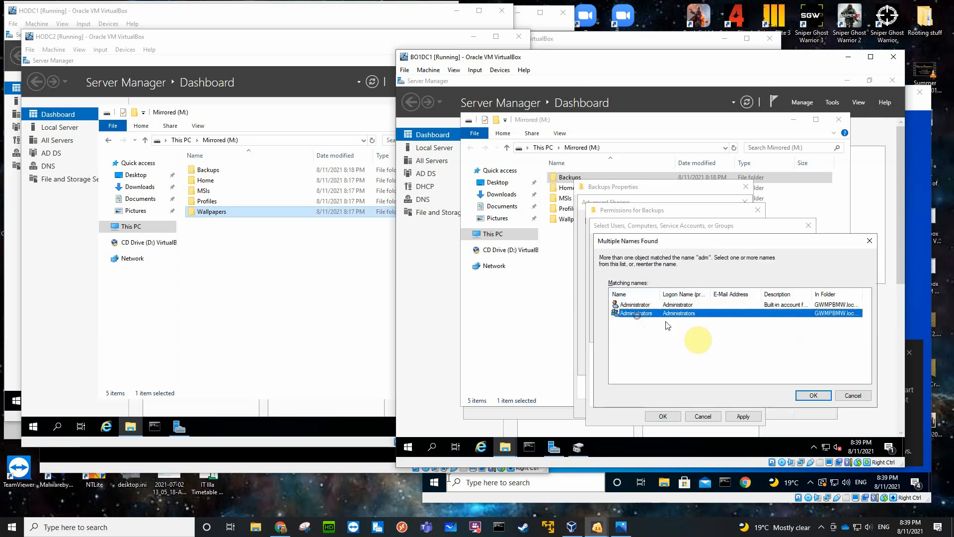
pyautogui.click(797, 395)
pyautogui.press('Return')
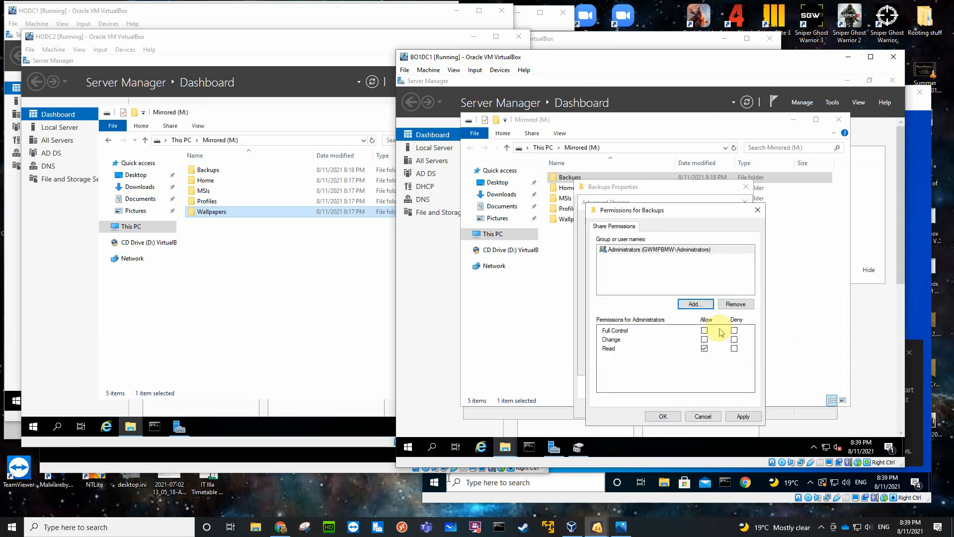
pyautogui.click(704, 330)
# Add Authenticated Users to the Backups share permissions with Change and Read allowed, and confirm the folder's sharing settings.
pyautogui.click(694, 304)
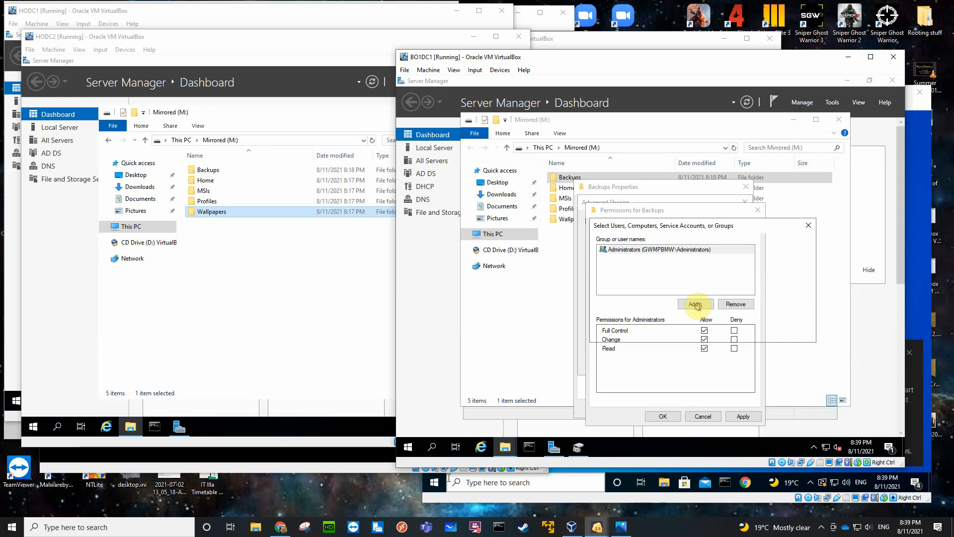
pyautogui.write('aut')
pyautogui.press('Return')
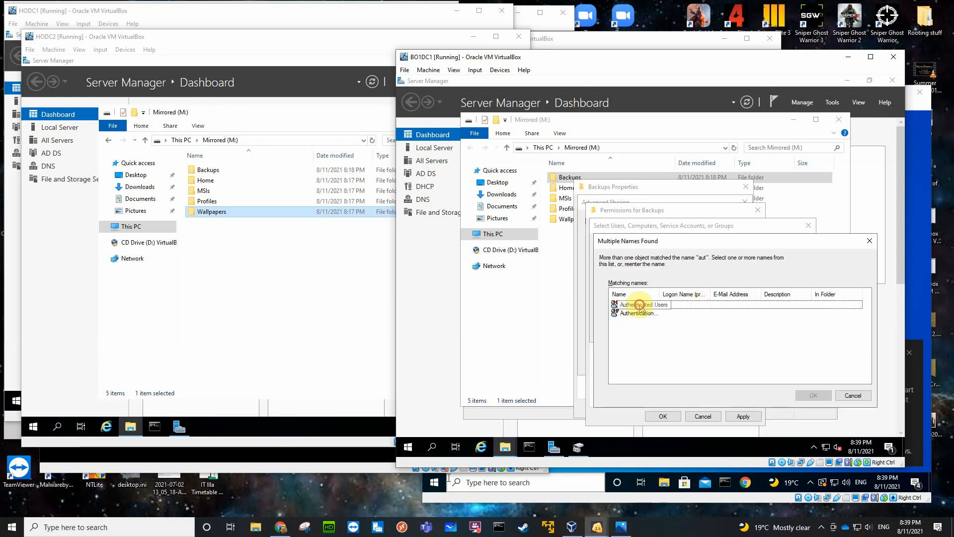
pyautogui.click(640, 306)
pyautogui.click(812, 395)
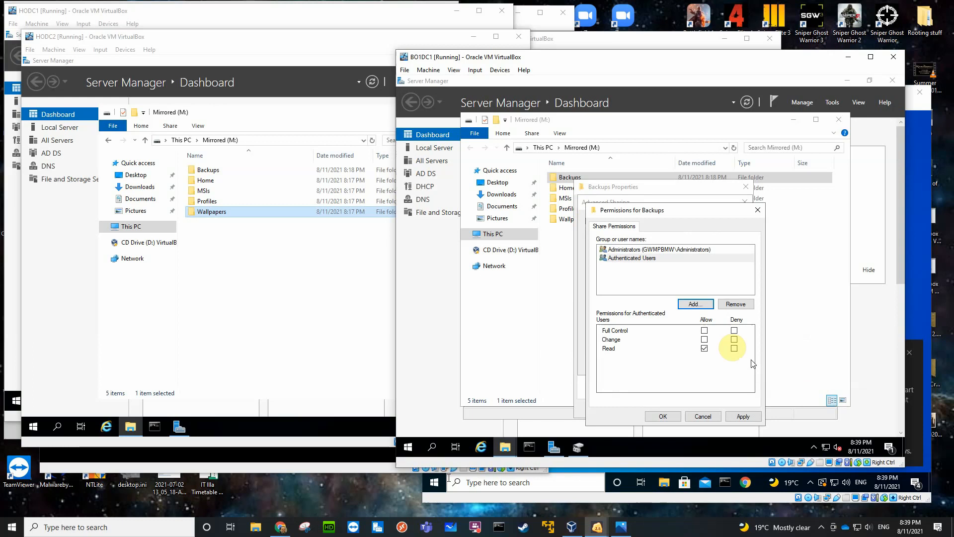
pyautogui.click(705, 340)
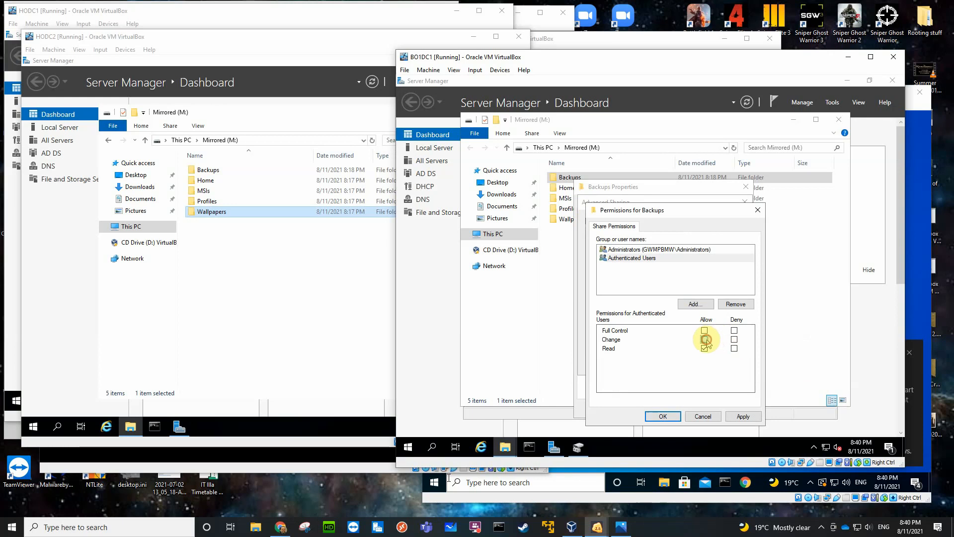
pyautogui.click(666, 416)
pyautogui.click(646, 363)
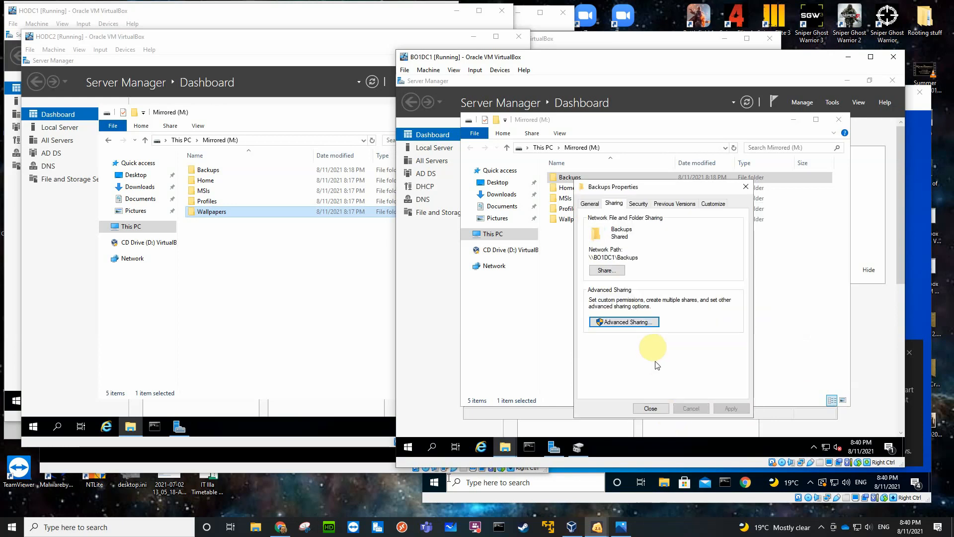
# Disable inheritance on the Backups folder by removing all inherited permissions, and allow Administrators Full control in its security permissions.
pyautogui.click(634, 208)
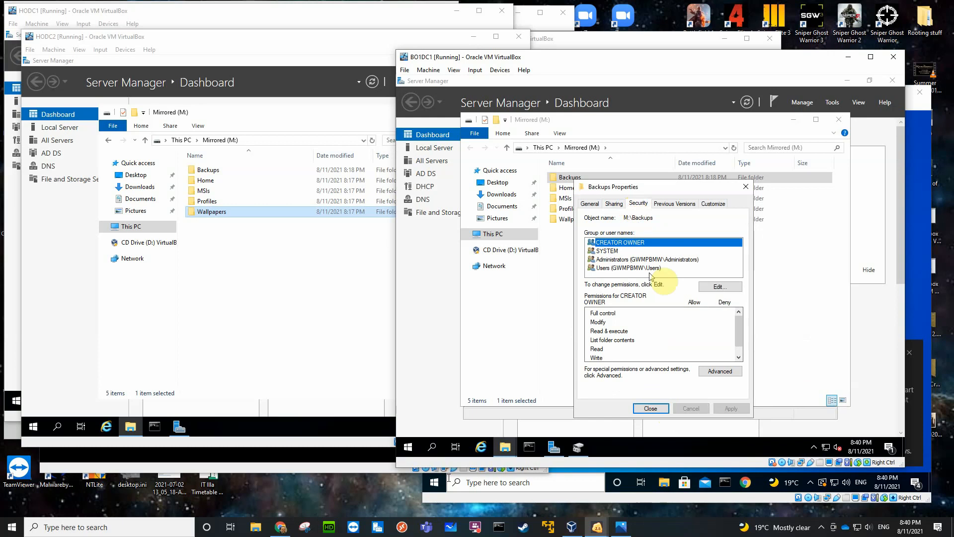
pyautogui.click(711, 373)
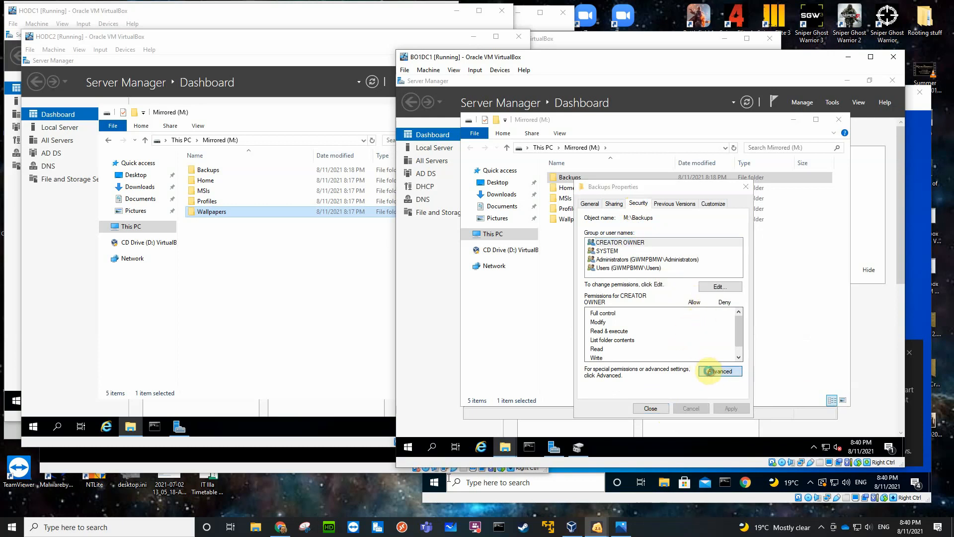
pyautogui.click(515, 341)
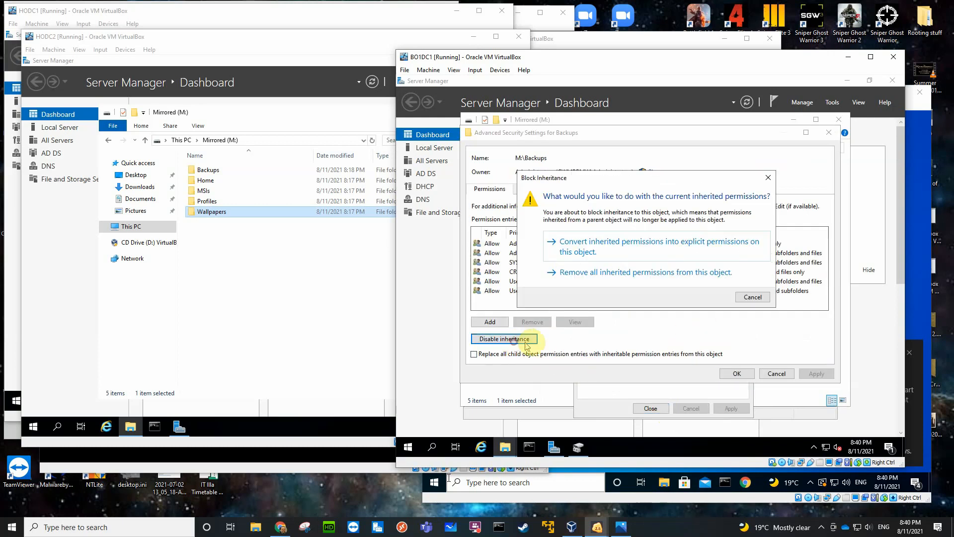
pyautogui.click(595, 274)
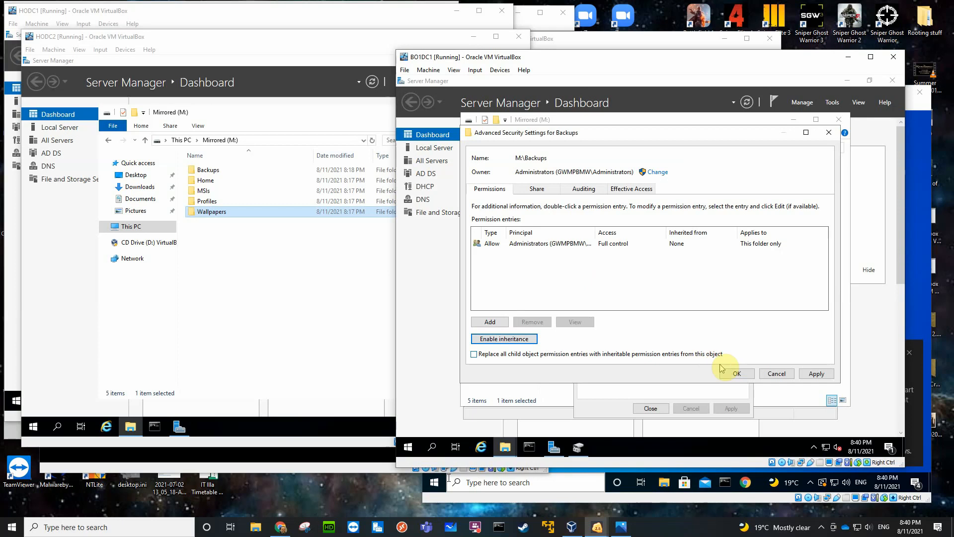
pyautogui.click(735, 373)
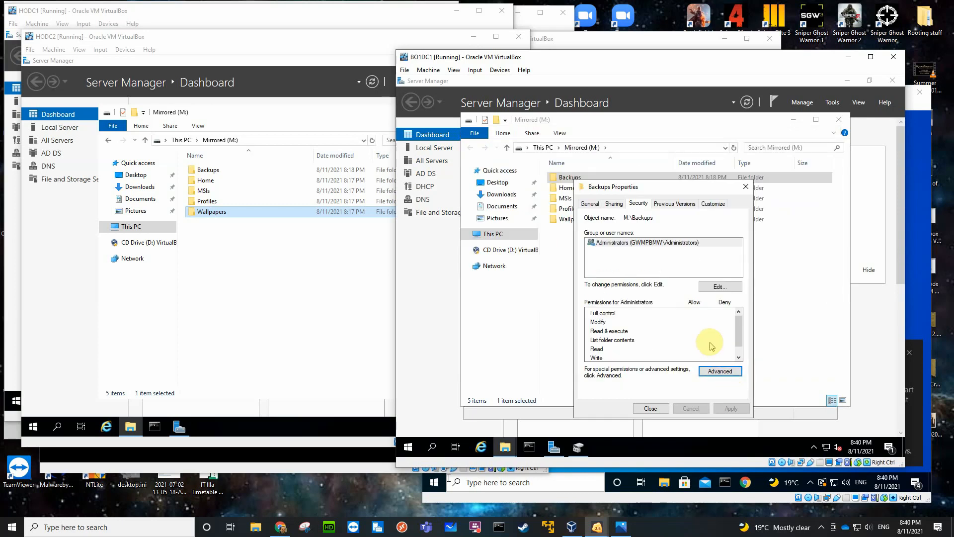
pyautogui.click(715, 287)
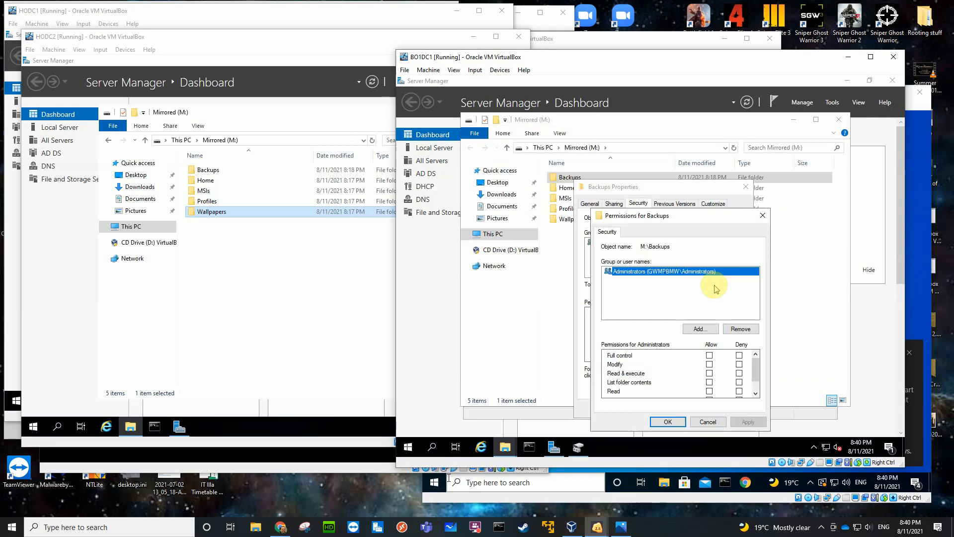
pyautogui.click(709, 356)
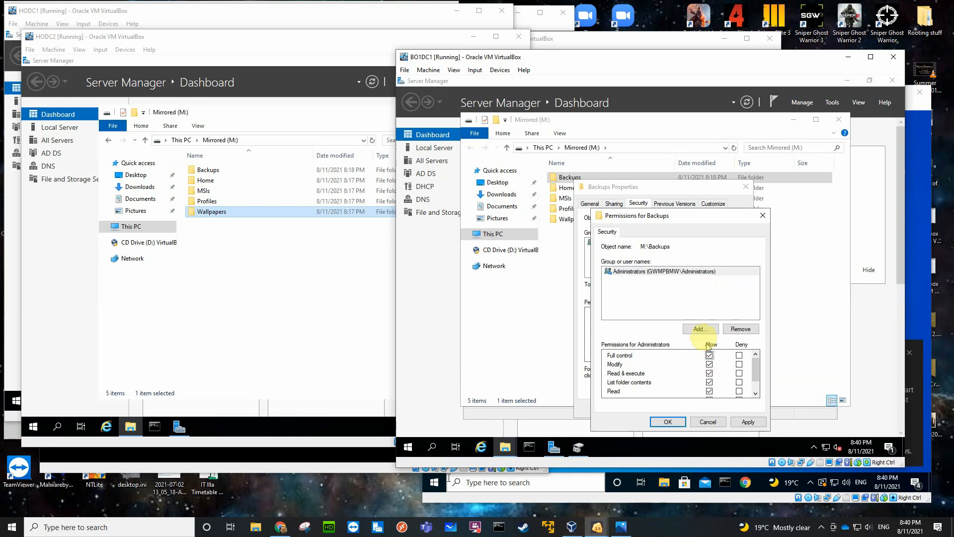
# Add Authenticated Users to the Backups security permissions with Modify allowed, and close the folder's properties after reviewing both groups' entries.
pyautogui.click(700, 330)
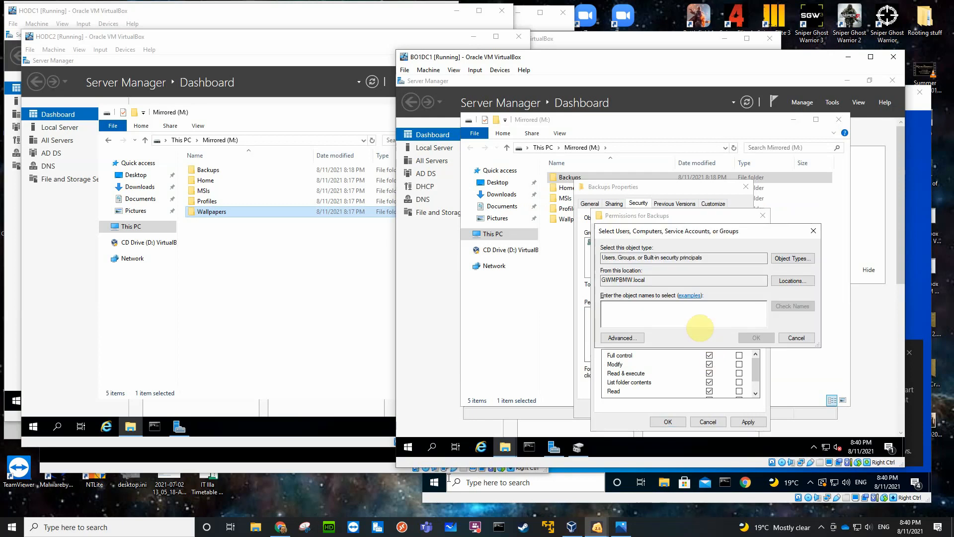
pyautogui.write('aut')
pyautogui.press('Return')
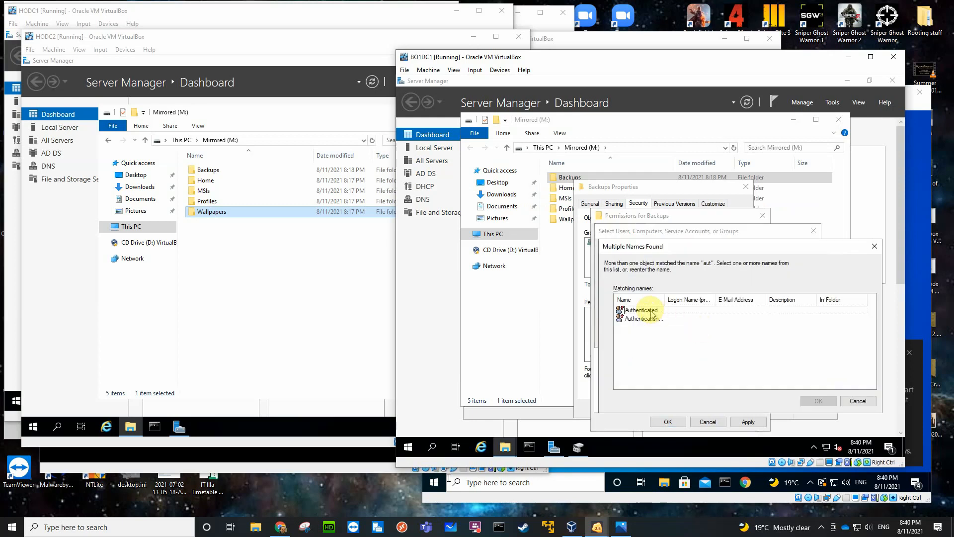
pyautogui.click(652, 312)
pyautogui.click(818, 400)
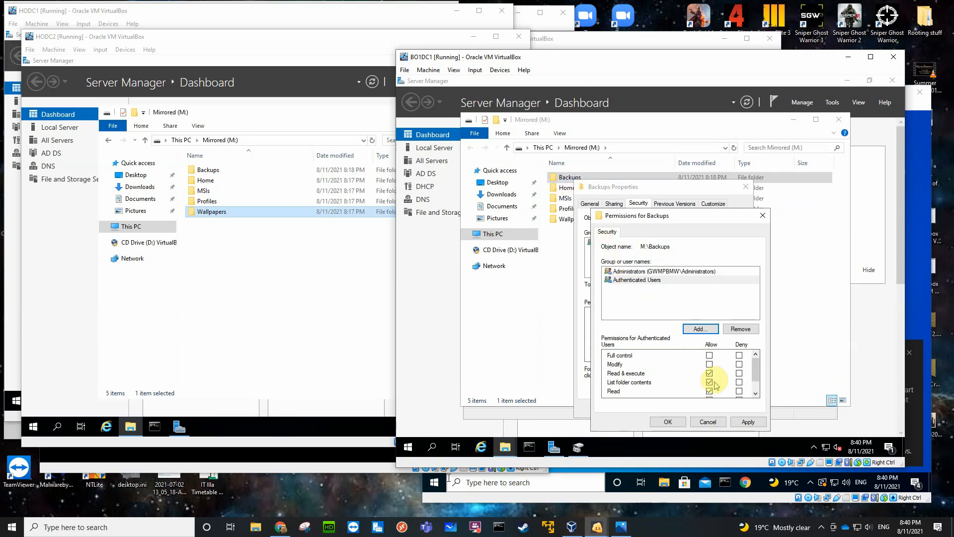
pyautogui.click(709, 365)
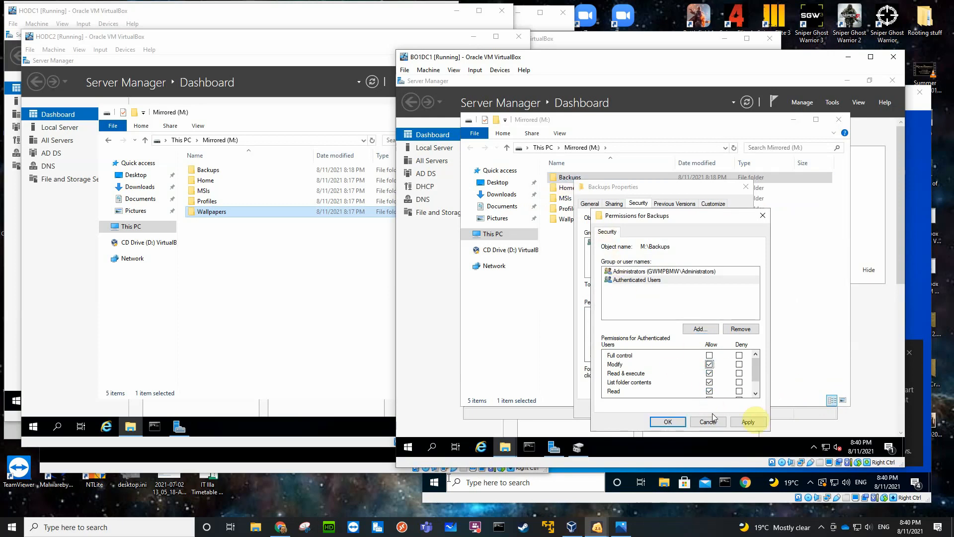
pyautogui.click(666, 422)
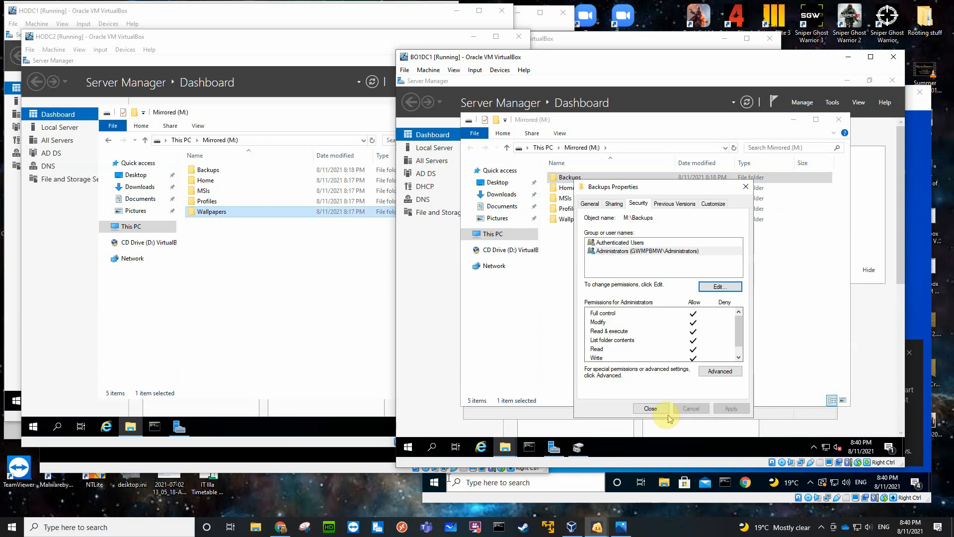
pyautogui.click(616, 243)
pyautogui.click(616, 252)
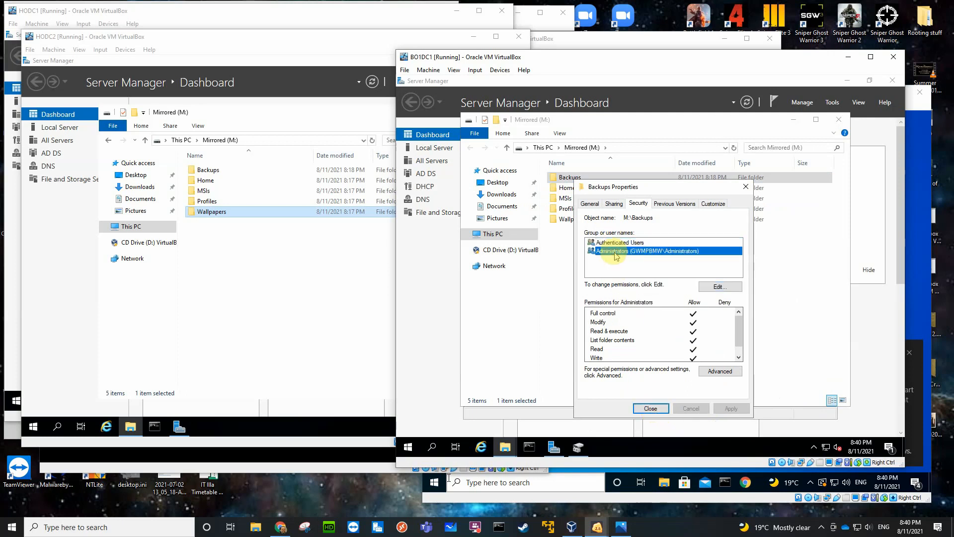
pyautogui.click(611, 242)
pyautogui.click(610, 251)
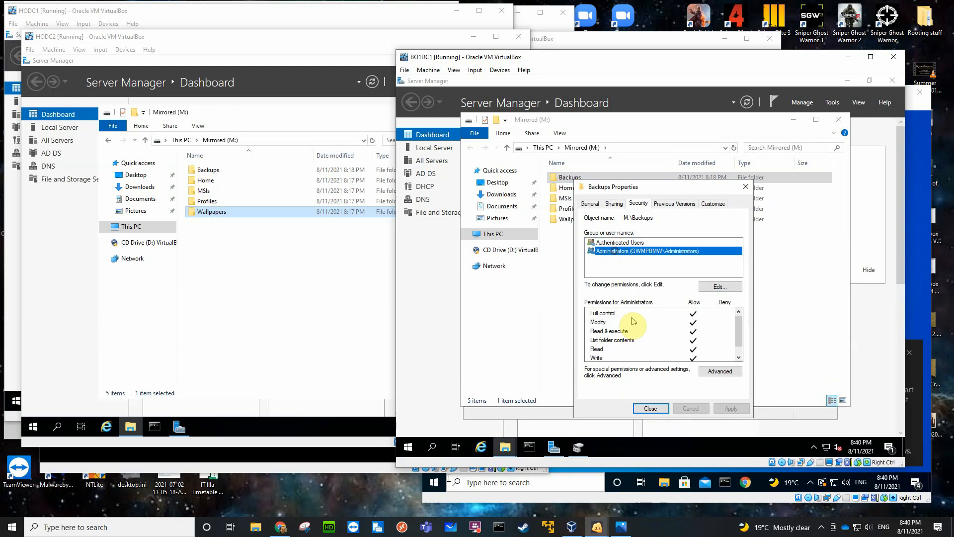
pyautogui.click(641, 408)
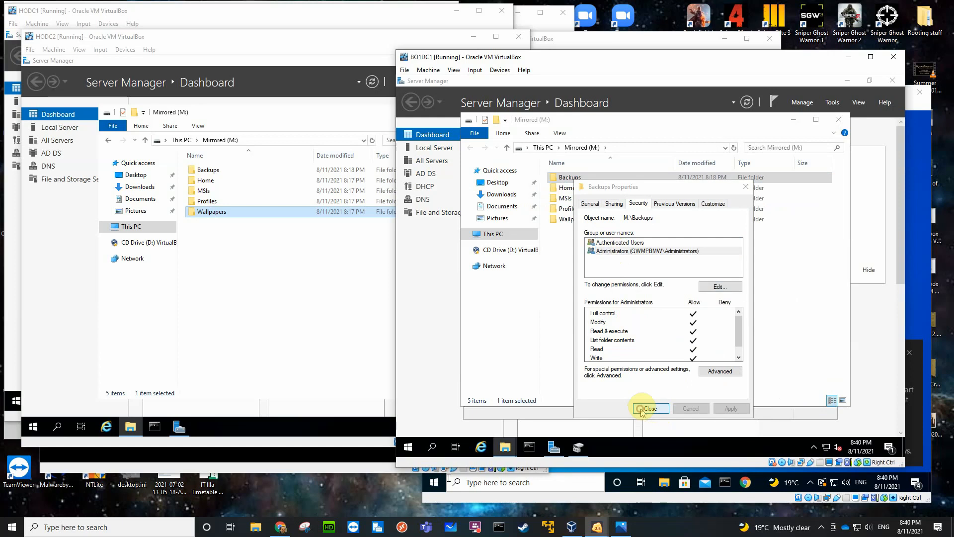
# Share the Home folder on BO1DC1's Mirrored (M:) volume under its own name and remove Everyone from its share permissions.
pyautogui.click(567, 190)
pyautogui.rightClick(566, 191)
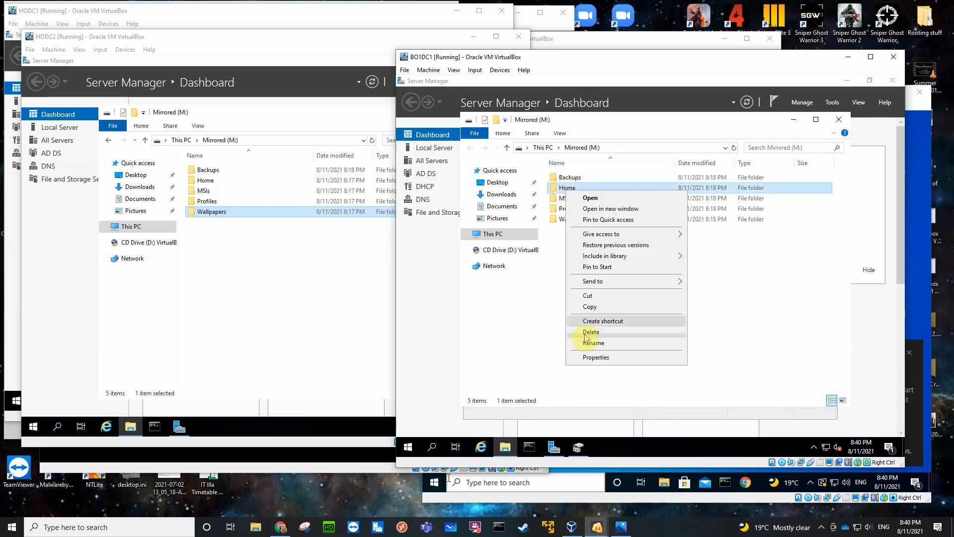
pyautogui.click(590, 356)
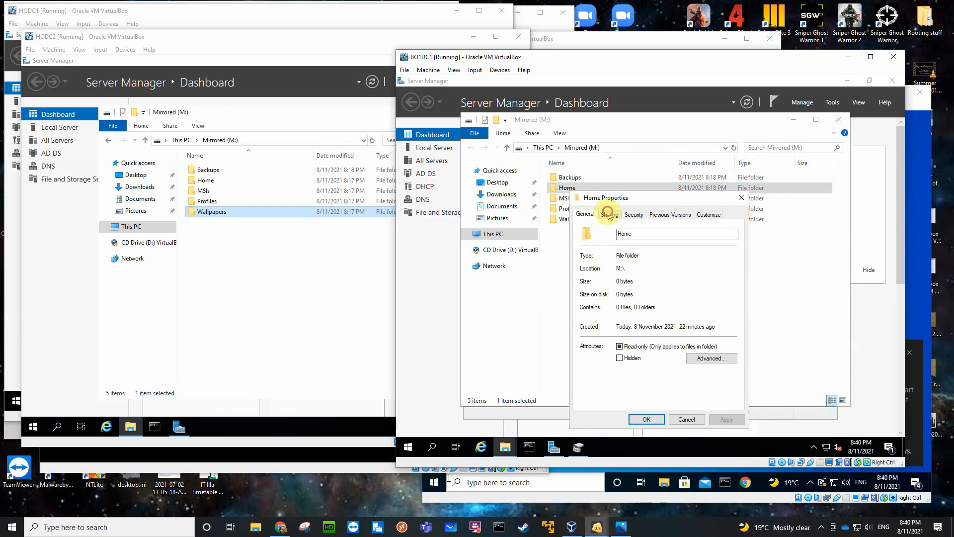
pyautogui.click(609, 214)
pyautogui.click(620, 332)
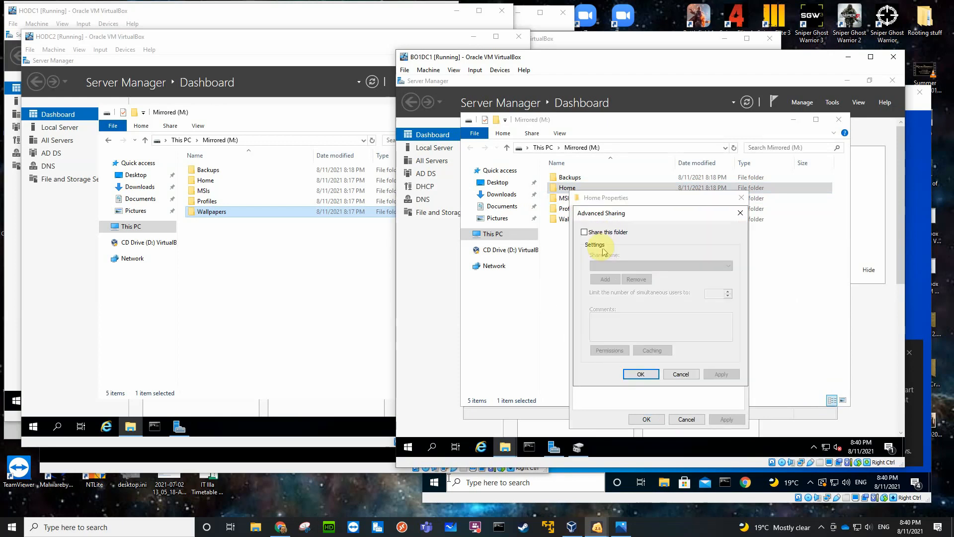
pyautogui.click(584, 232)
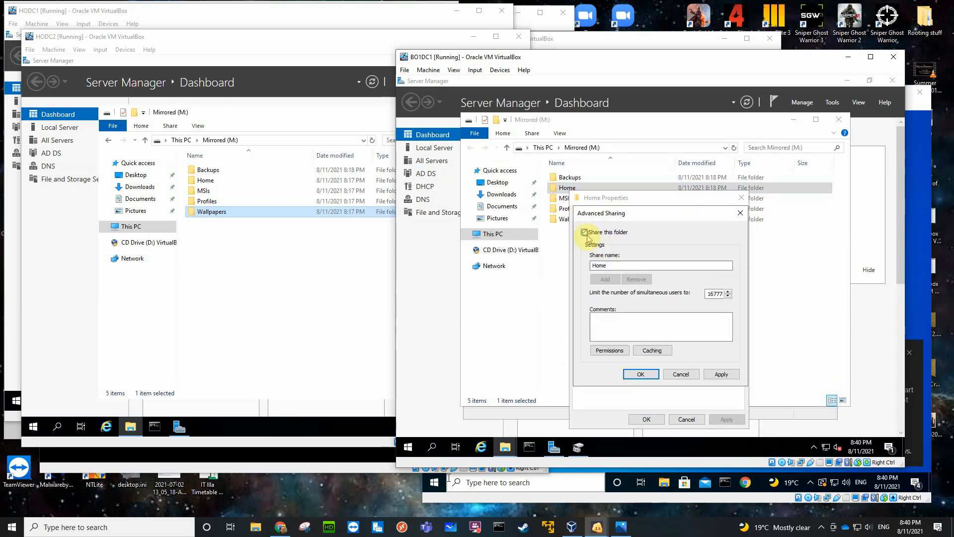
pyautogui.click(609, 351)
pyautogui.click(730, 309)
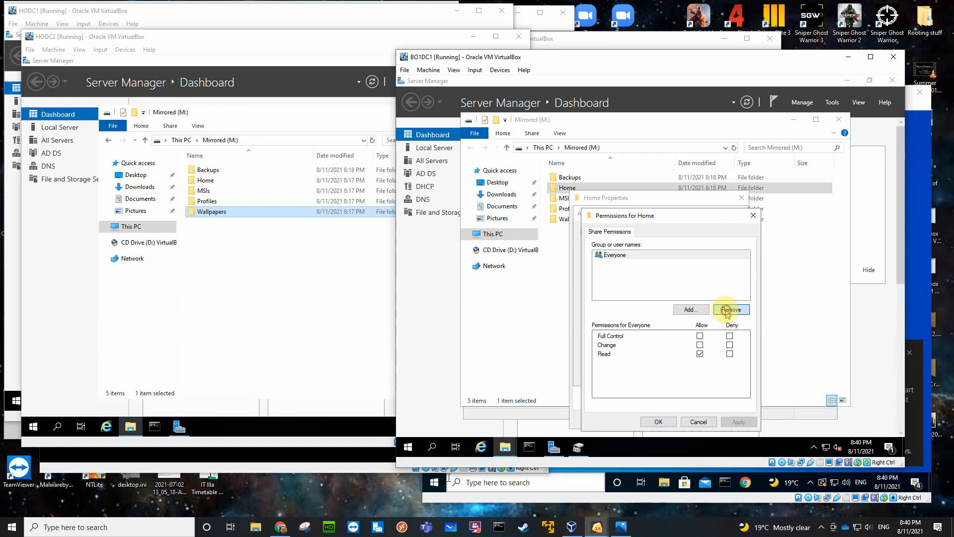
# Add the Administrators group to the Home share permissions with Full Control allowed.
pyautogui.click(689, 309)
pyautogui.write('adm')
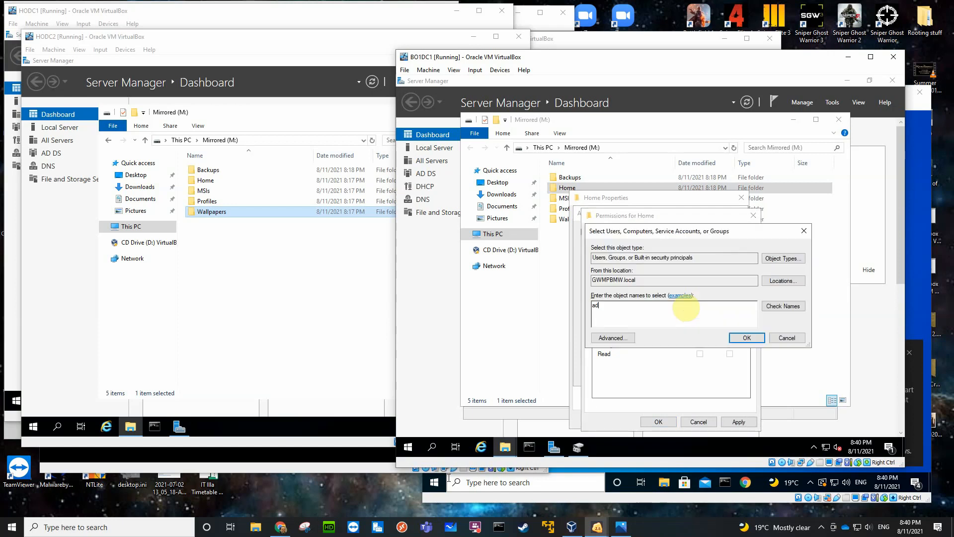
pyautogui.press('Return')
pyautogui.click(679, 320)
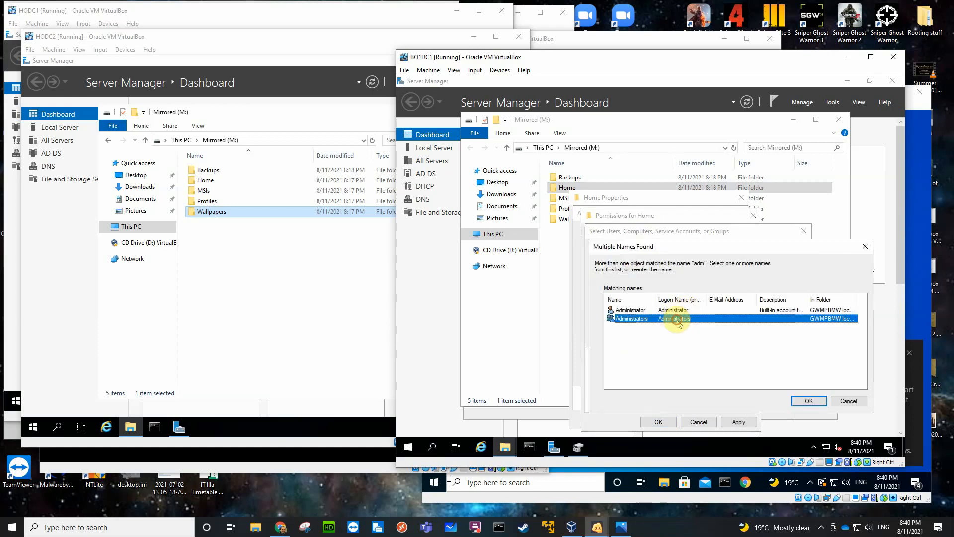
pyautogui.click(798, 402)
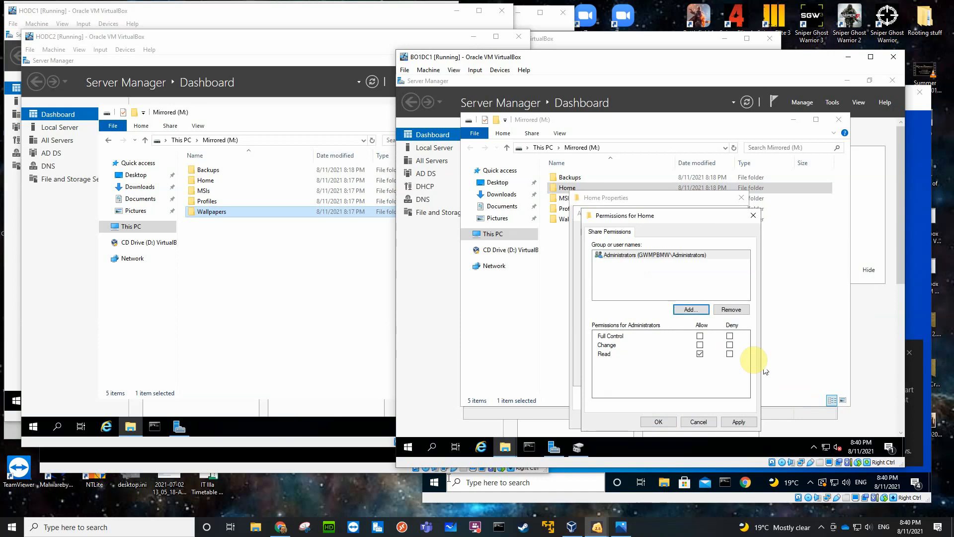
pyautogui.click(700, 337)
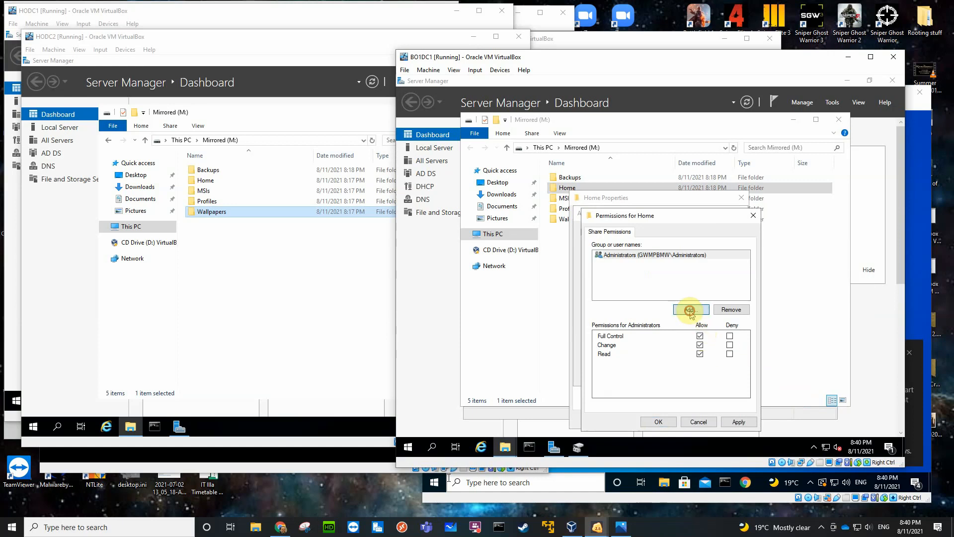
# Add Authenticated Users to the Home share permissions with Change and Read allowed, and confirm the folder's sharing settings.
pyautogui.click(689, 310)
pyautogui.write('aut')
pyautogui.press('Return')
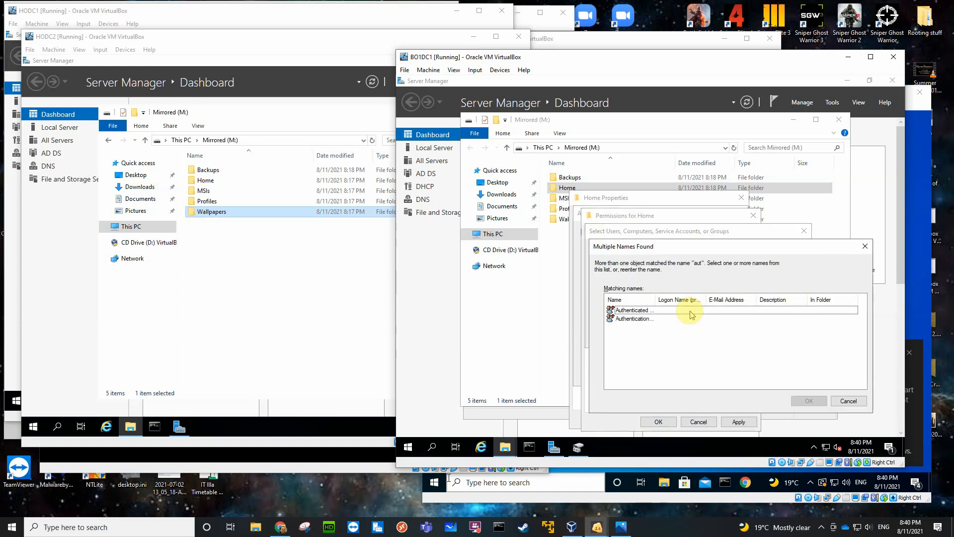
pyautogui.click(652, 309)
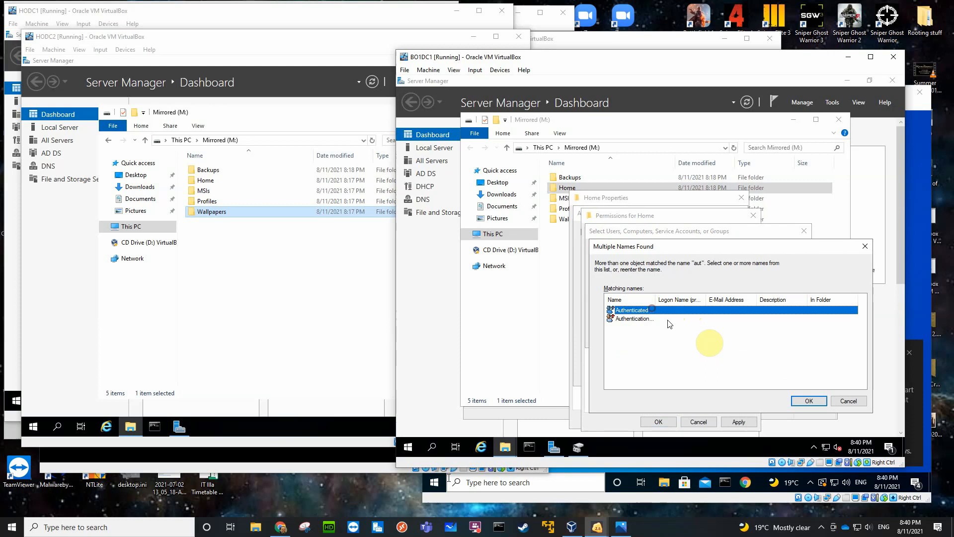
pyautogui.click(808, 400)
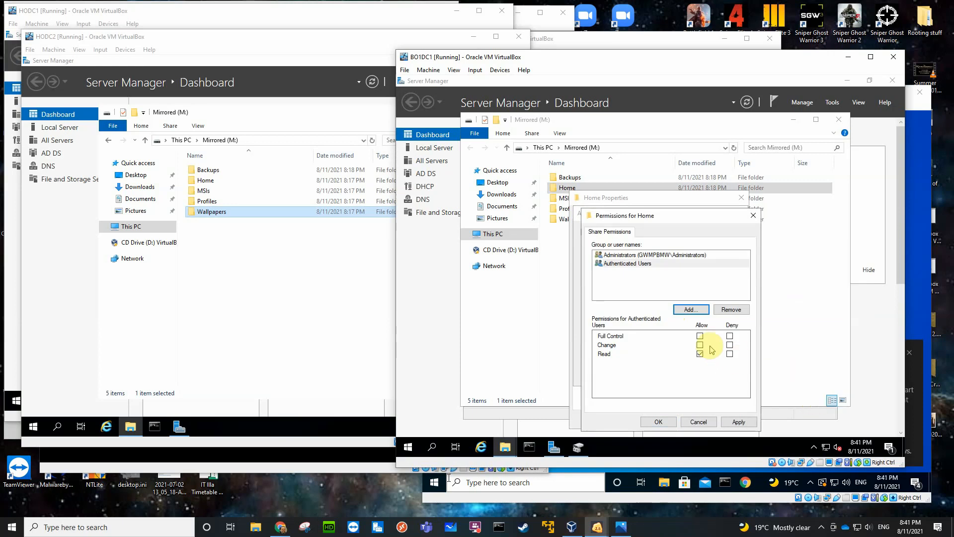
pyautogui.click(699, 344)
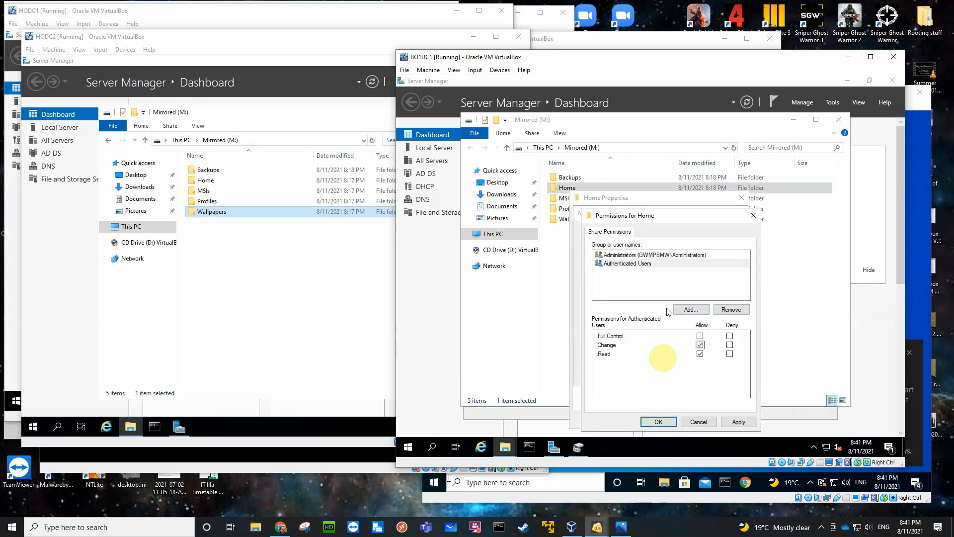
pyautogui.click(658, 422)
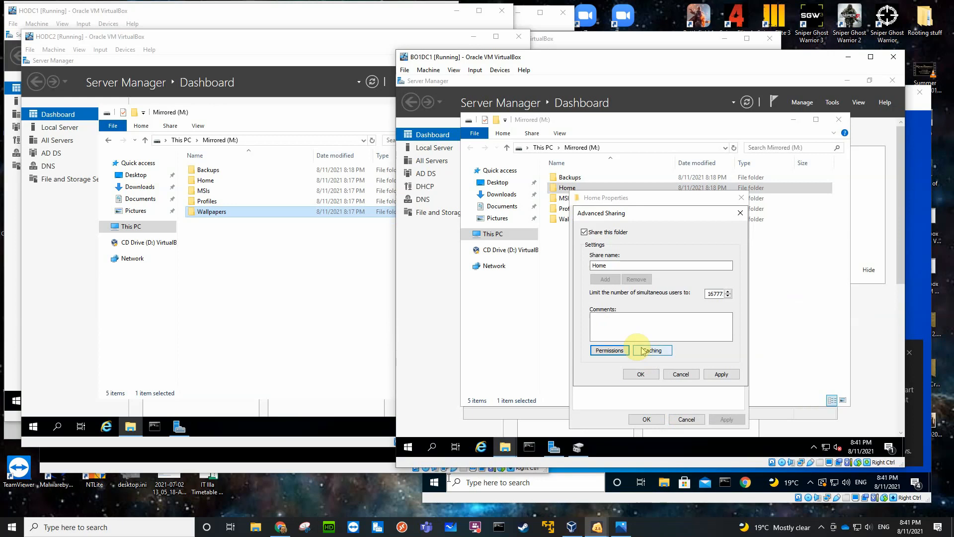
pyautogui.click(637, 373)
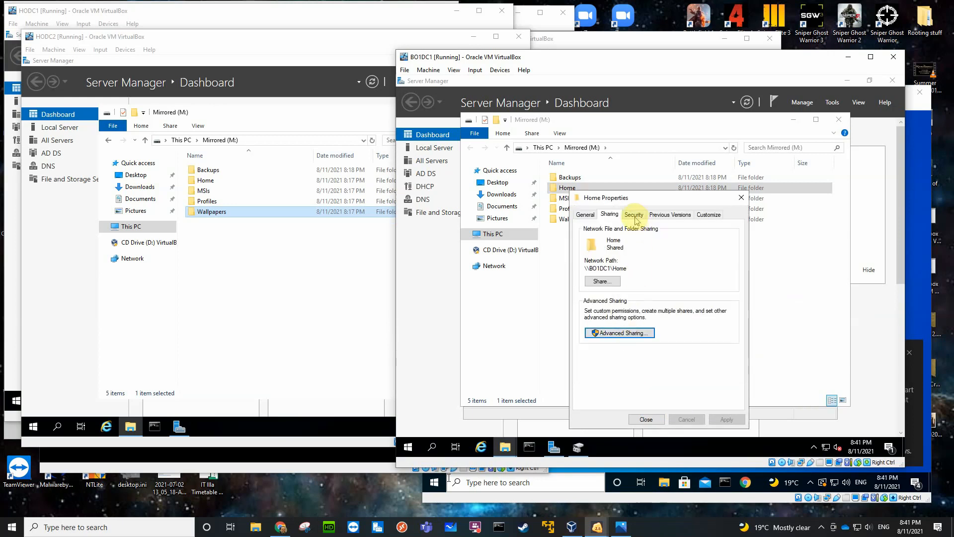
# Disable inheritance on the Home folder, removing all inherited permissions, and allow Administrators Full control in its security permissions.
pyautogui.click(634, 214)
pyautogui.click(711, 382)
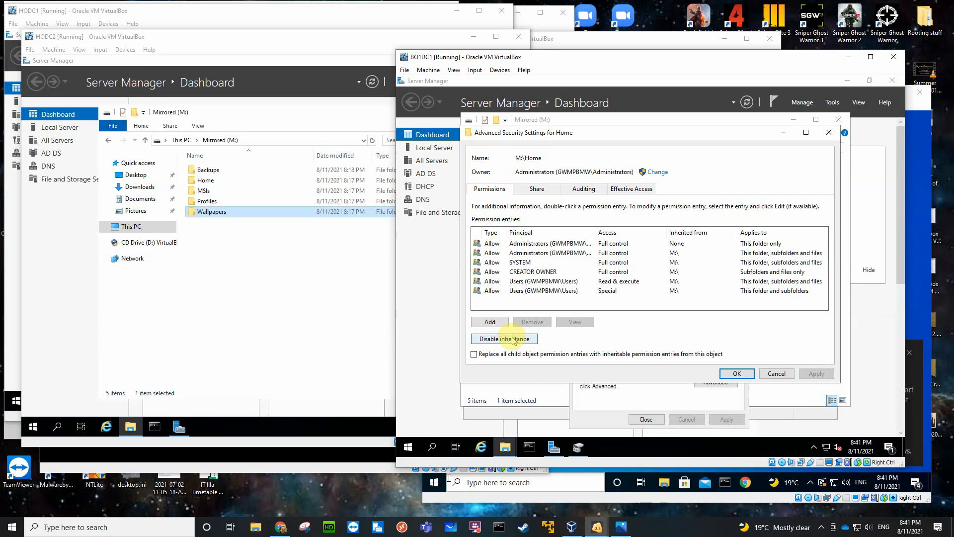
pyautogui.click(513, 341)
pyautogui.click(581, 273)
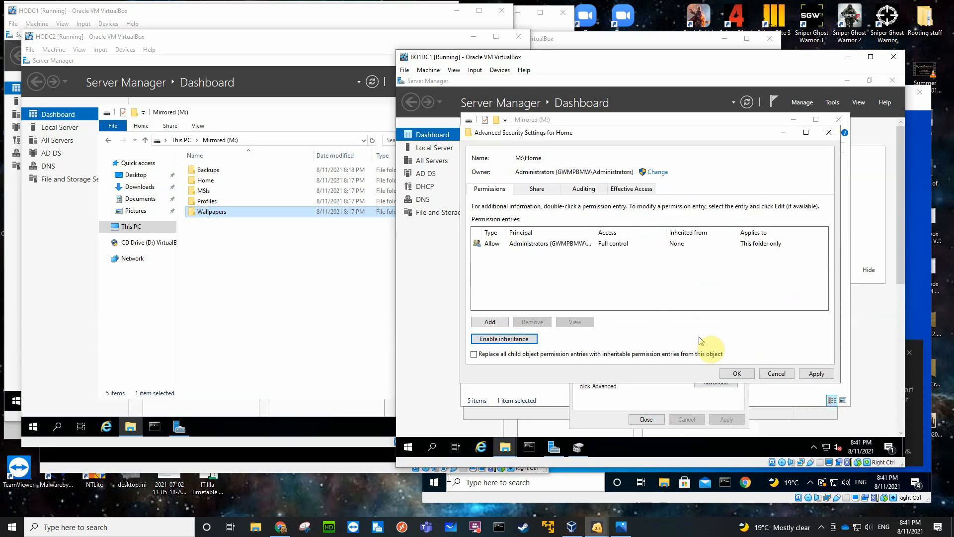
pyautogui.click(737, 373)
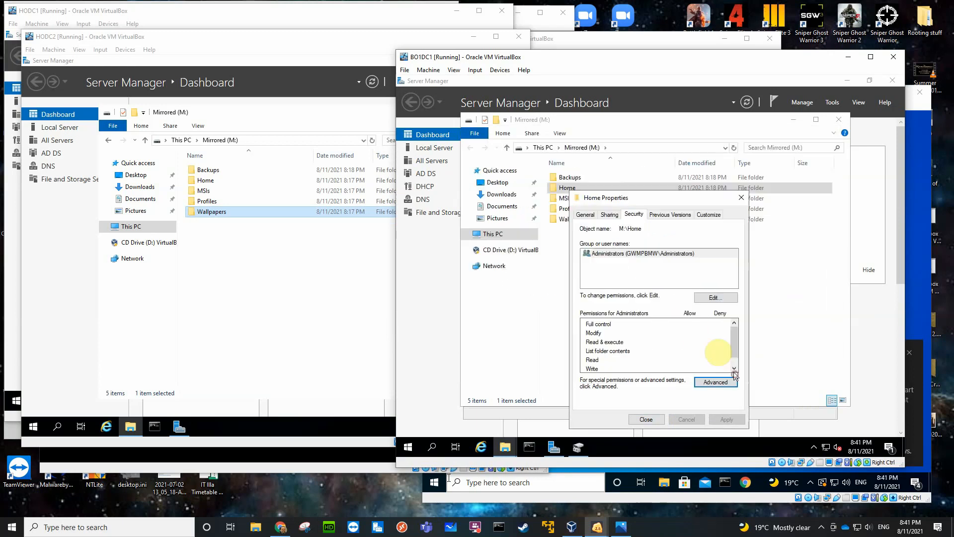
pyautogui.click(698, 298)
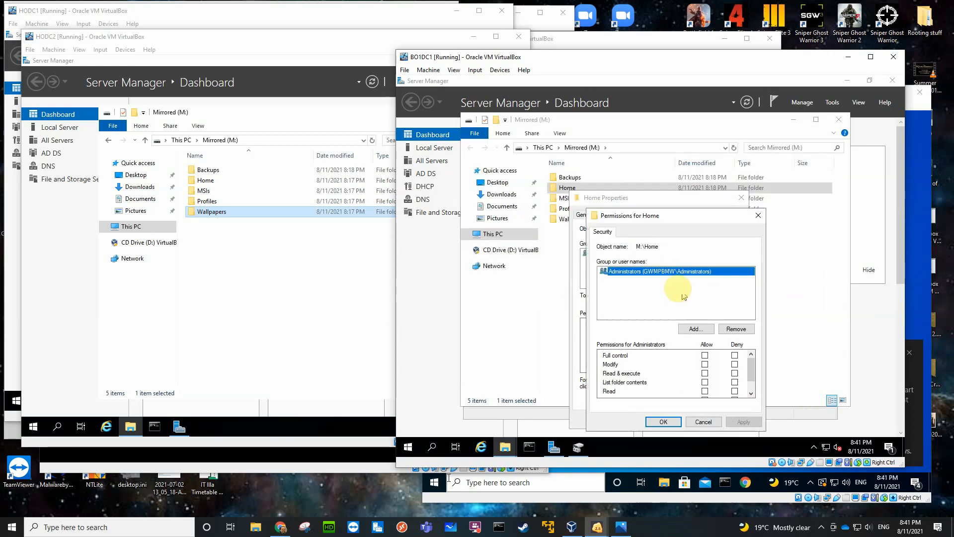
pyautogui.click(704, 355)
# Add Authenticated Users to the Home security permissions with Modify allowed, and close the folder's properties.
pyautogui.click(694, 330)
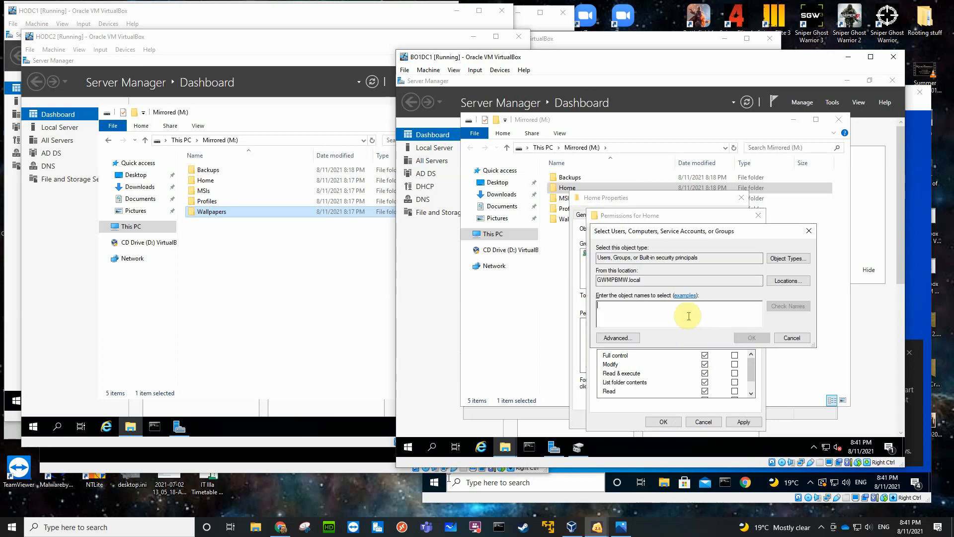
pyautogui.write('aut')
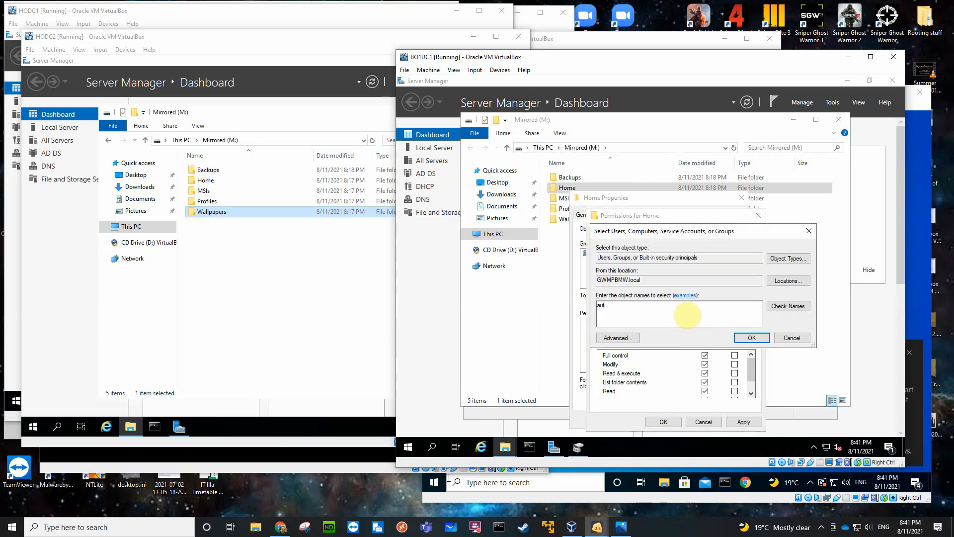
pyautogui.press('Return')
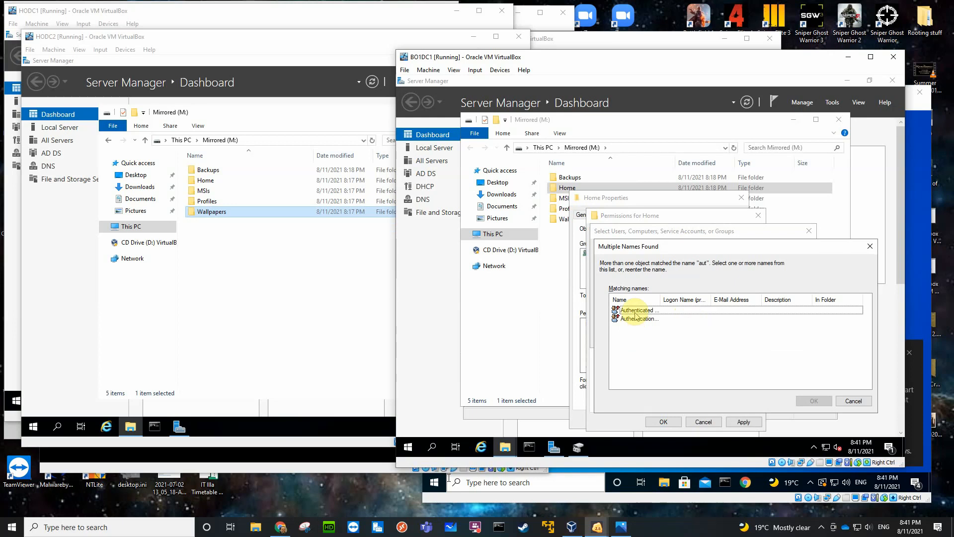
pyautogui.click(635, 312)
pyautogui.click(828, 400)
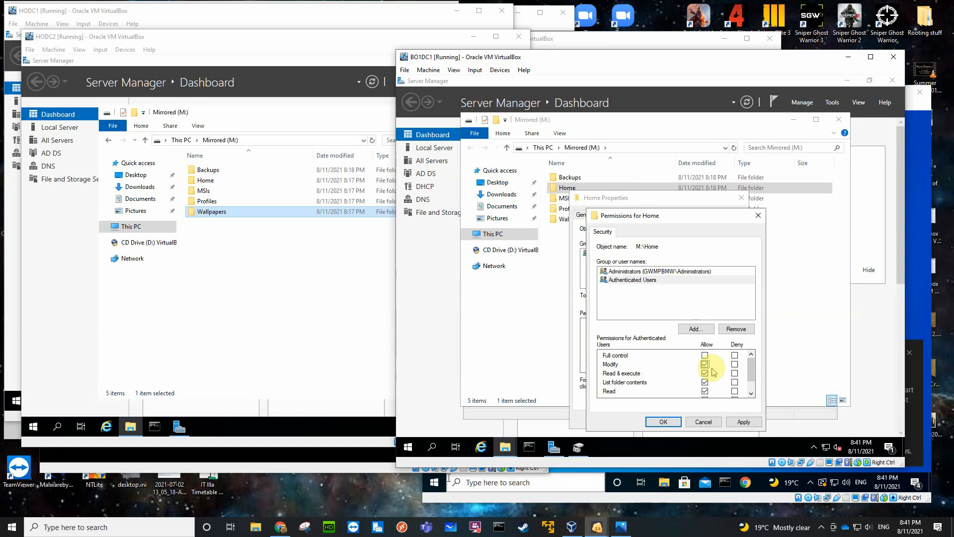
pyautogui.click(661, 422)
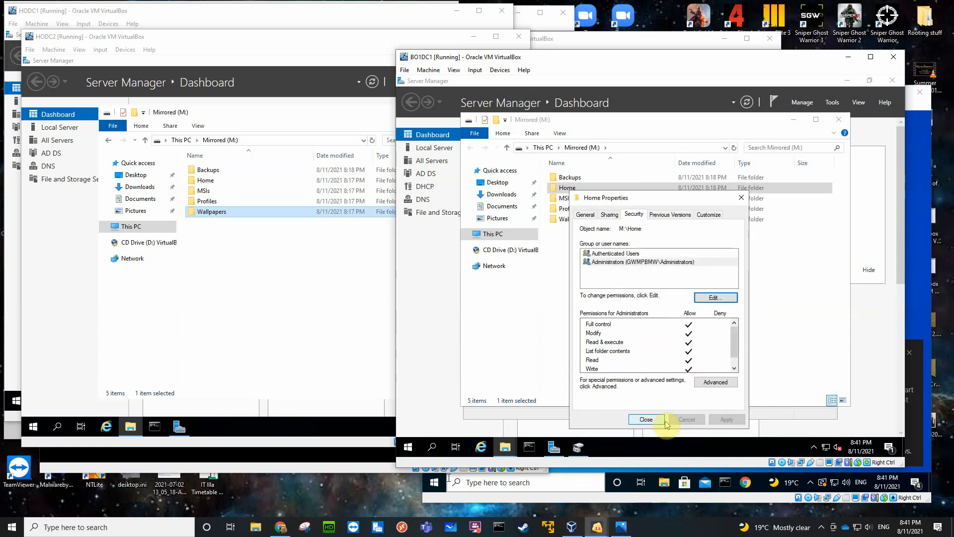
pyautogui.click(646, 419)
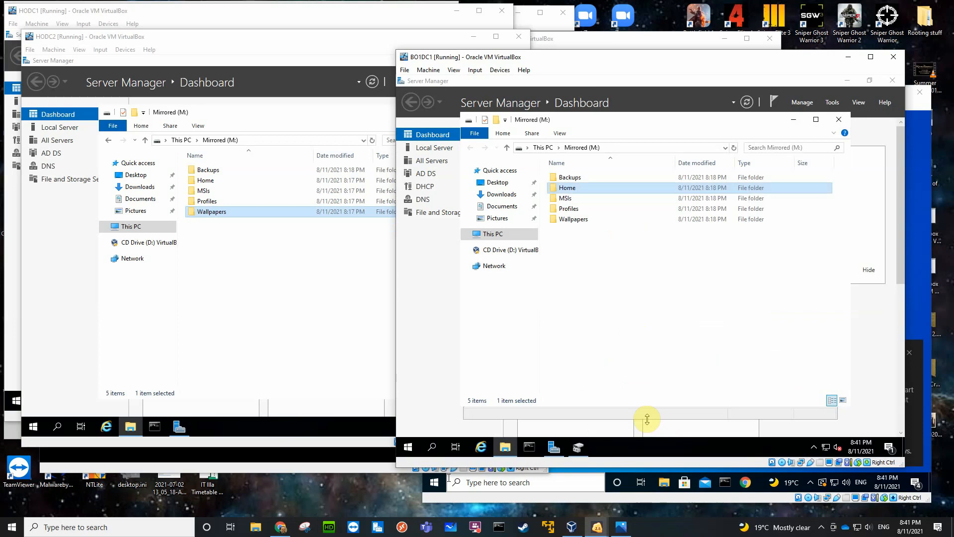
# Share the MSIs folder on BO1DC1's Mirrored (M:) volume under its own name and remove Everyone from its share permissions.
pyautogui.rightClick(568, 201)
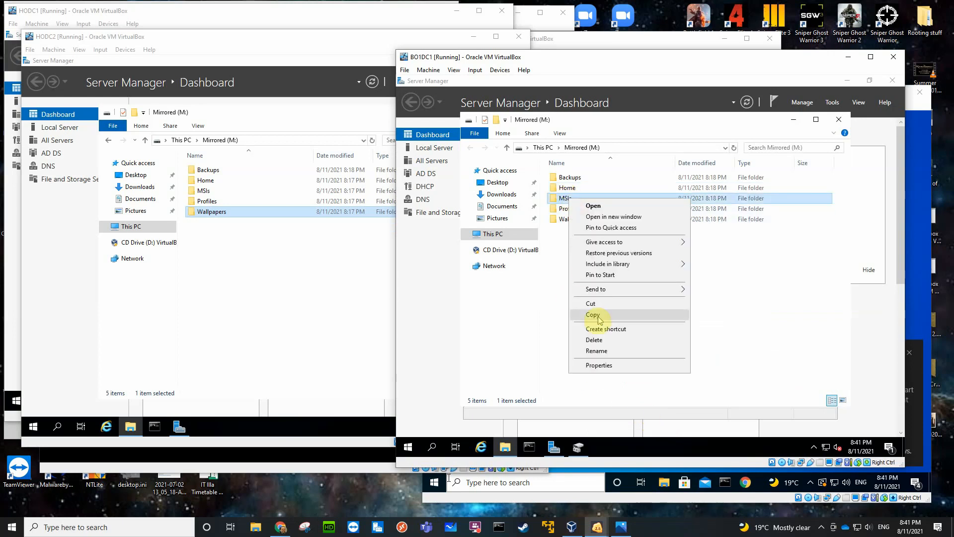
pyautogui.click(600, 366)
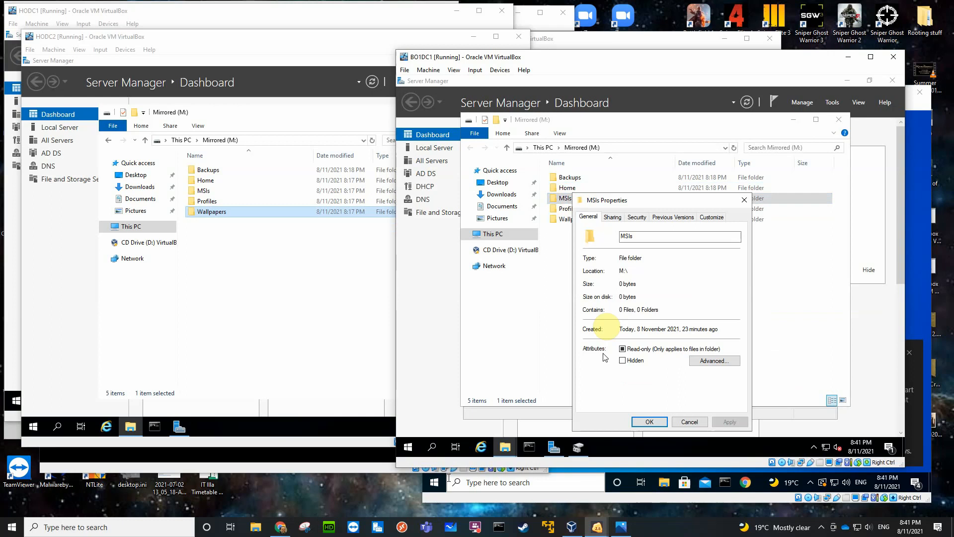
pyautogui.click(616, 219)
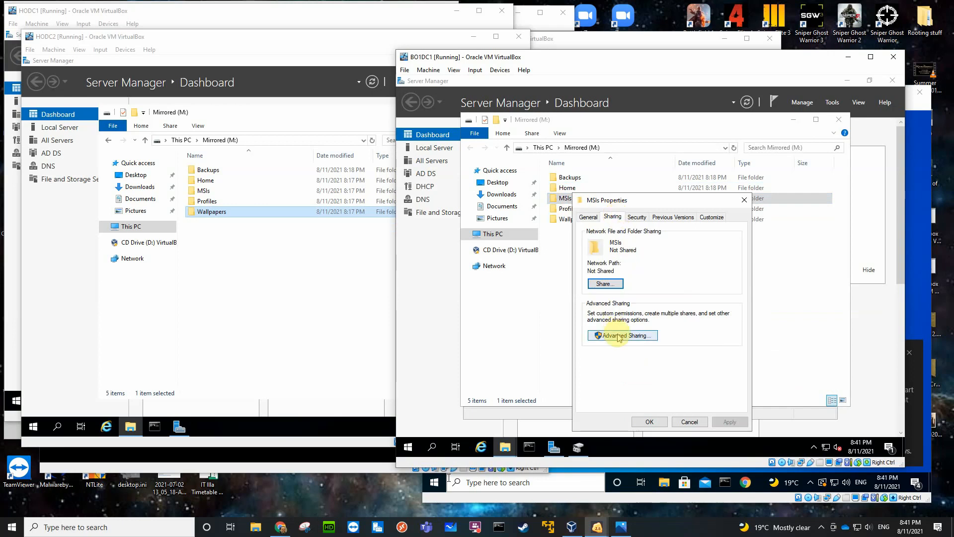
pyautogui.click(587, 234)
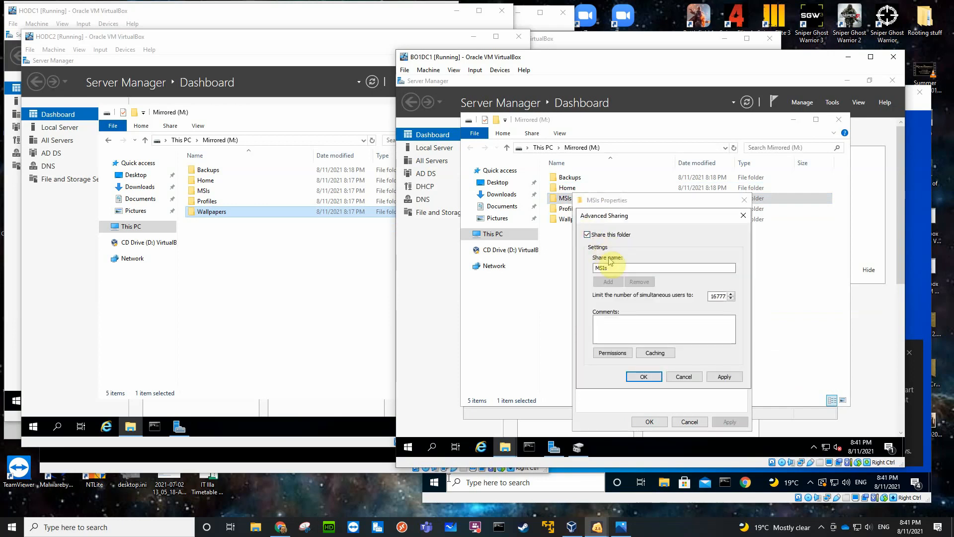
pyautogui.click(612, 353)
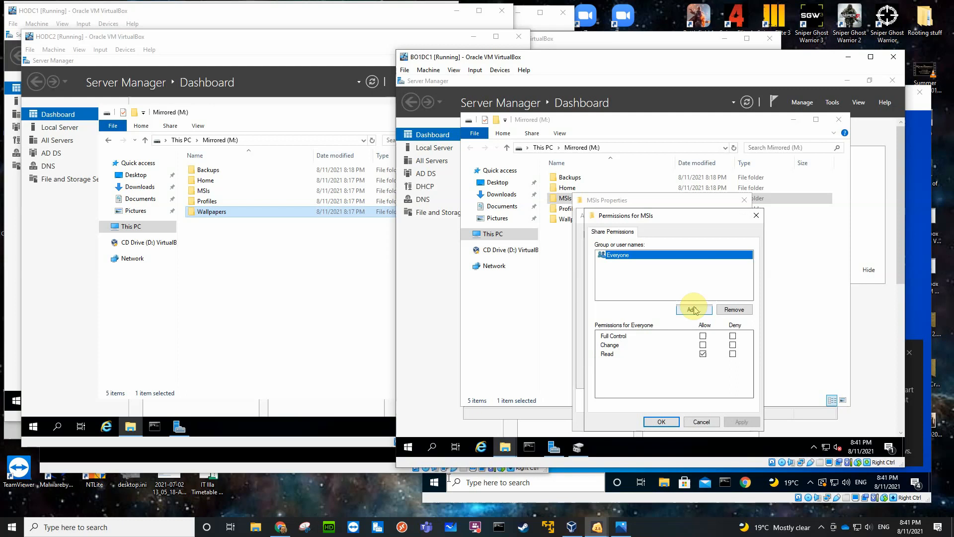
pyautogui.click(734, 310)
# Add the Administrators group to the MSIs share permissions with Full Control allowed.
pyautogui.click(690, 315)
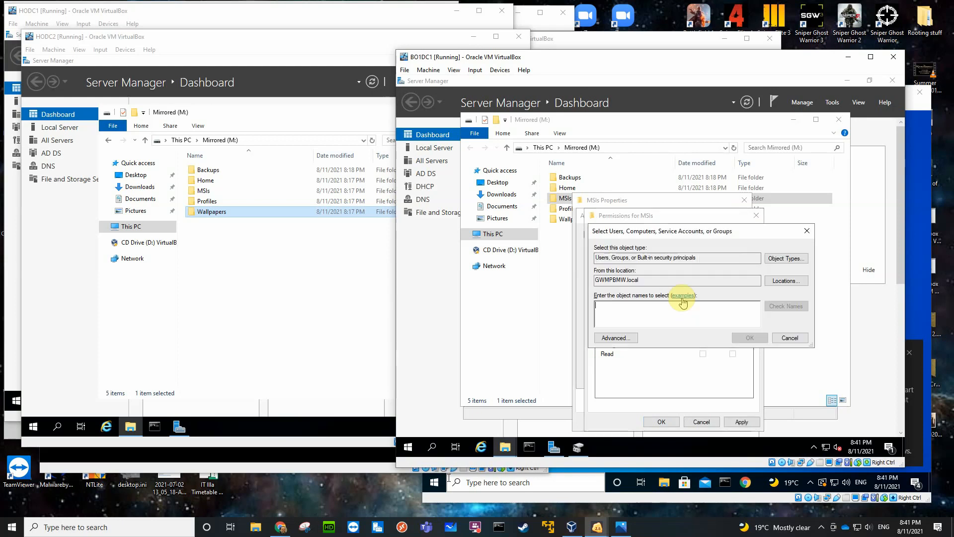
pyautogui.write('adm')
pyautogui.press('Return')
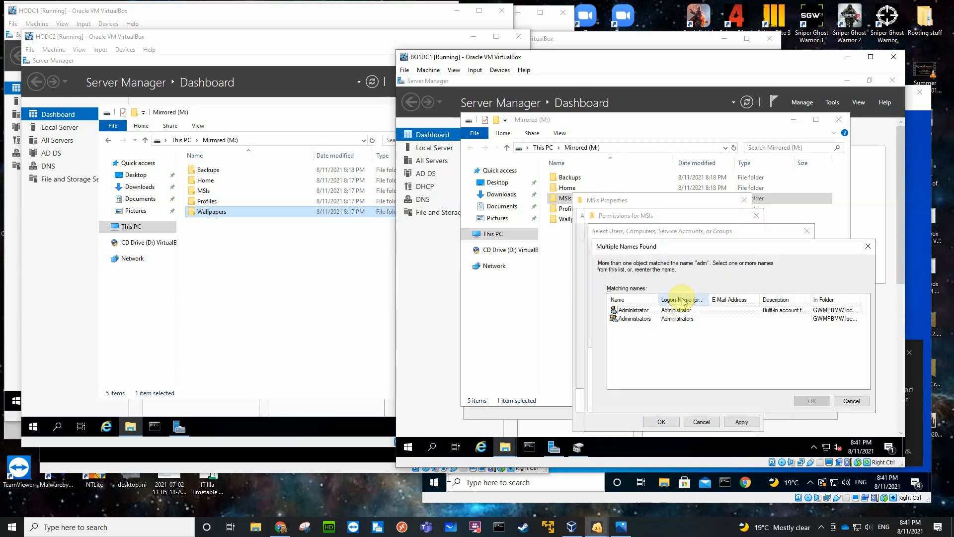
pyautogui.click(679, 318)
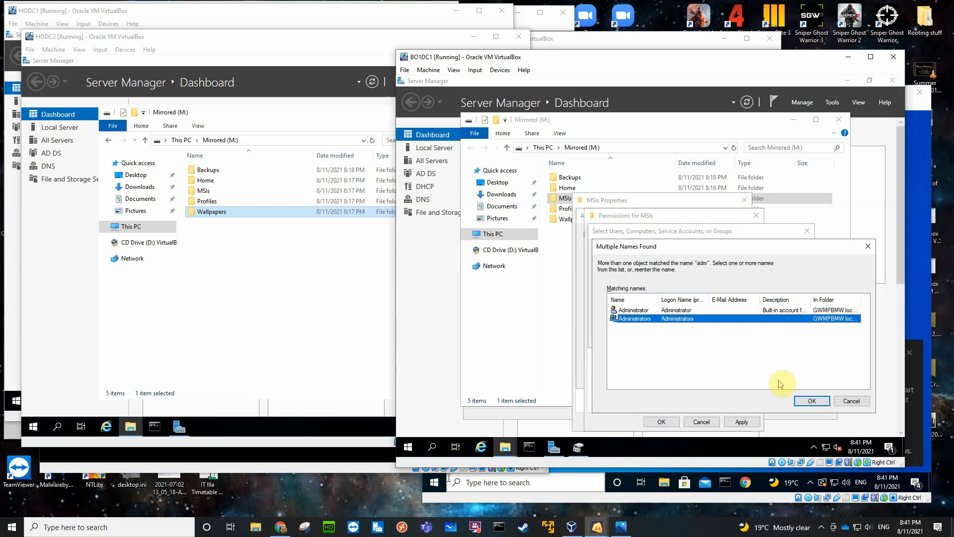
pyautogui.click(806, 401)
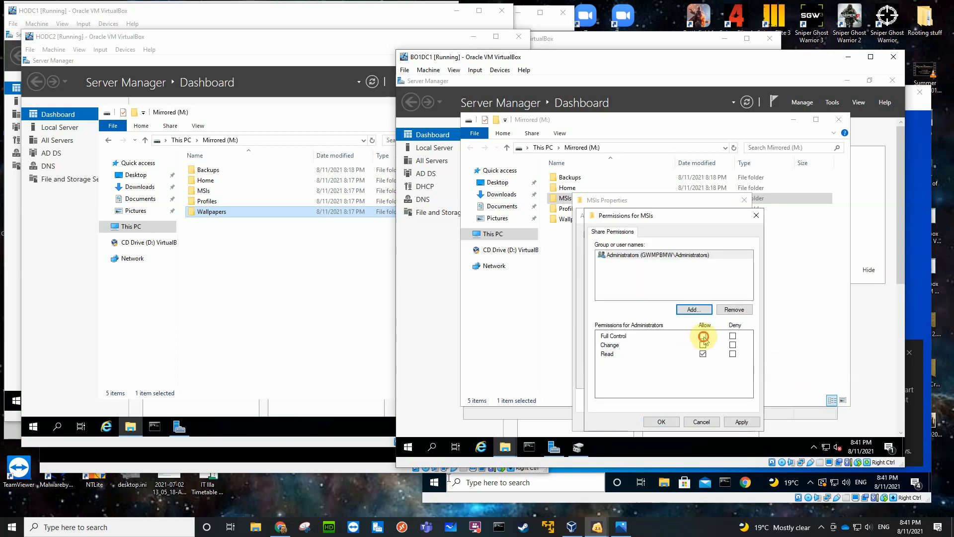
# Add Authenticated Users to the MSIs share permissions with only Read allowed, and confirm the folder's sharing settings.
pyautogui.click(691, 310)
pyautogui.write('a')
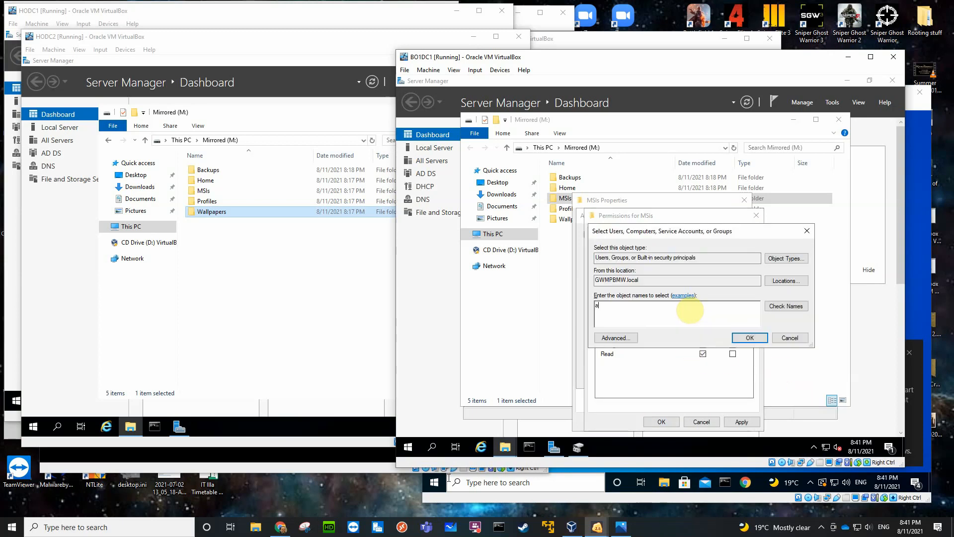
pyautogui.write('ut')
pyautogui.press('Return')
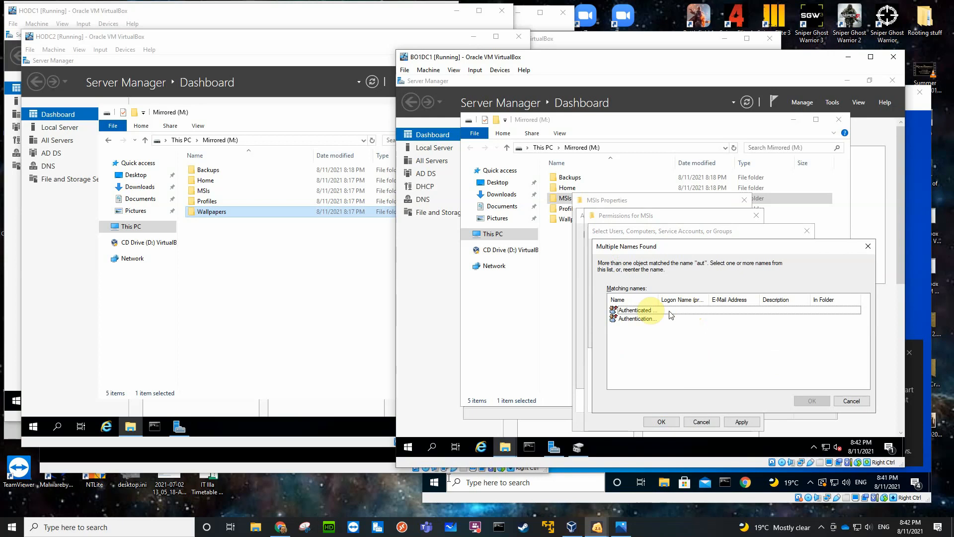
pyautogui.click(637, 309)
pyautogui.click(806, 401)
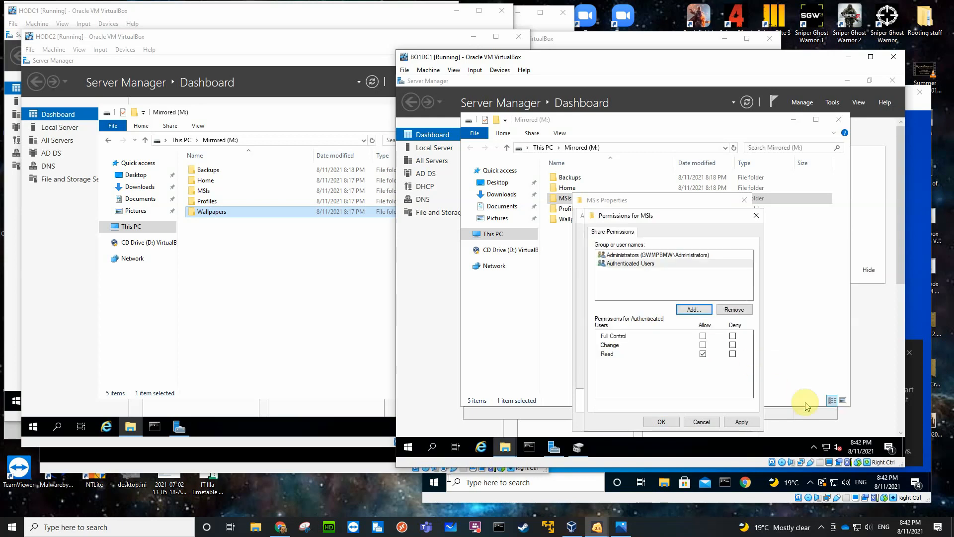
pyautogui.click(662, 422)
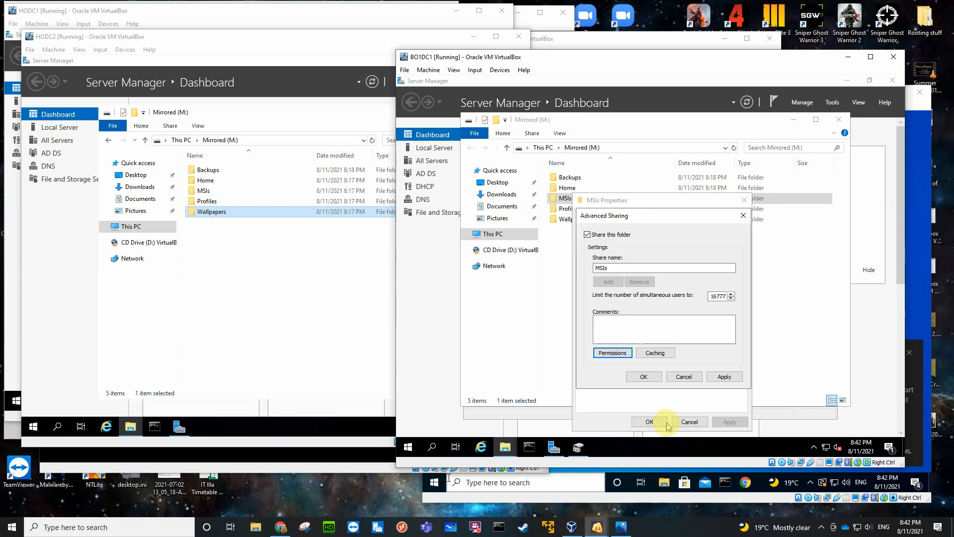
pyautogui.click(643, 377)
# Disable inheritance on the MSIs folder, removing all inherited permissions, and allow Administrators Full control in its security permissions.
pyautogui.click(637, 218)
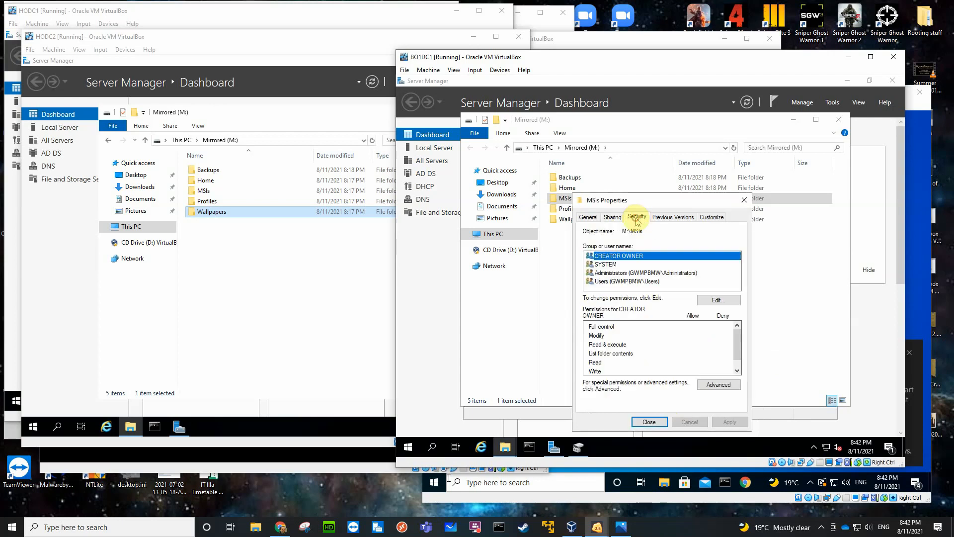
pyautogui.click(717, 383)
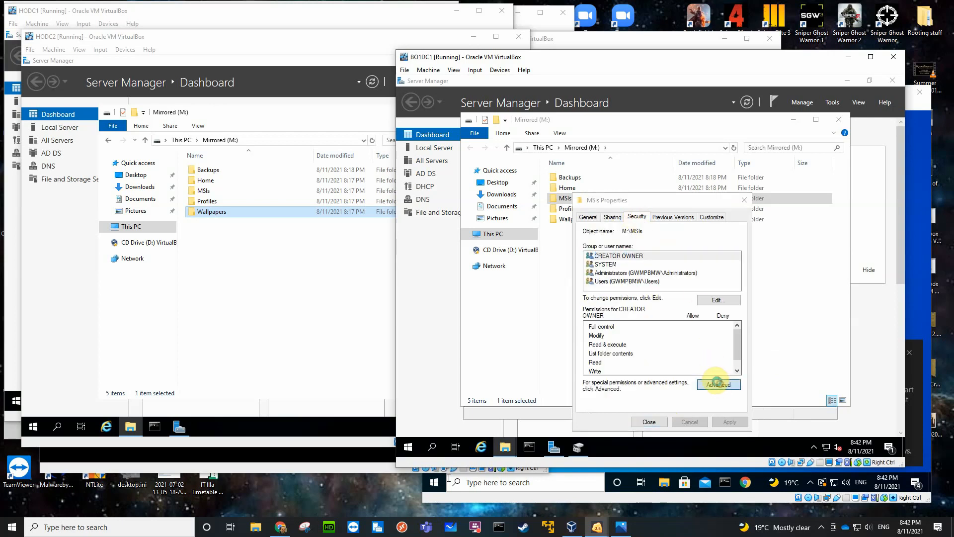
pyautogui.click(504, 338)
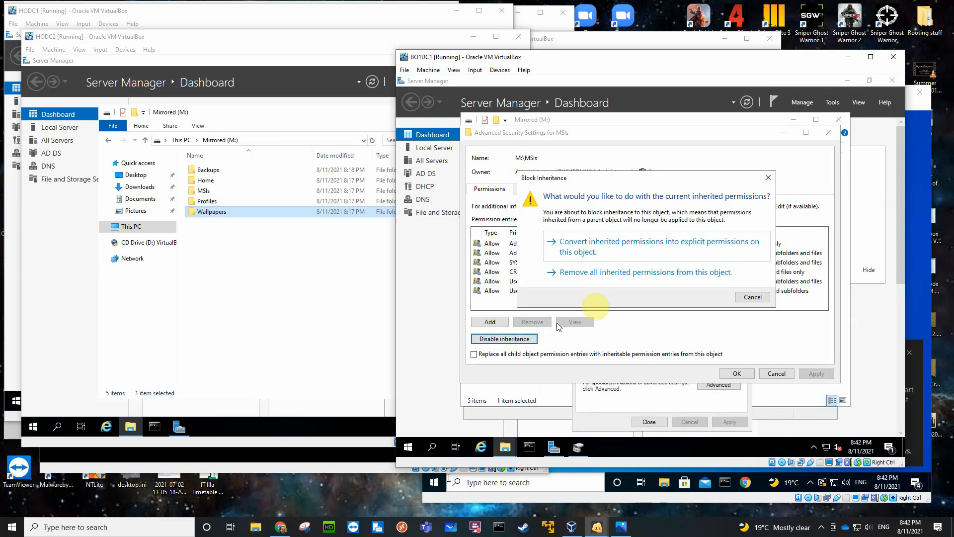
pyautogui.click(618, 273)
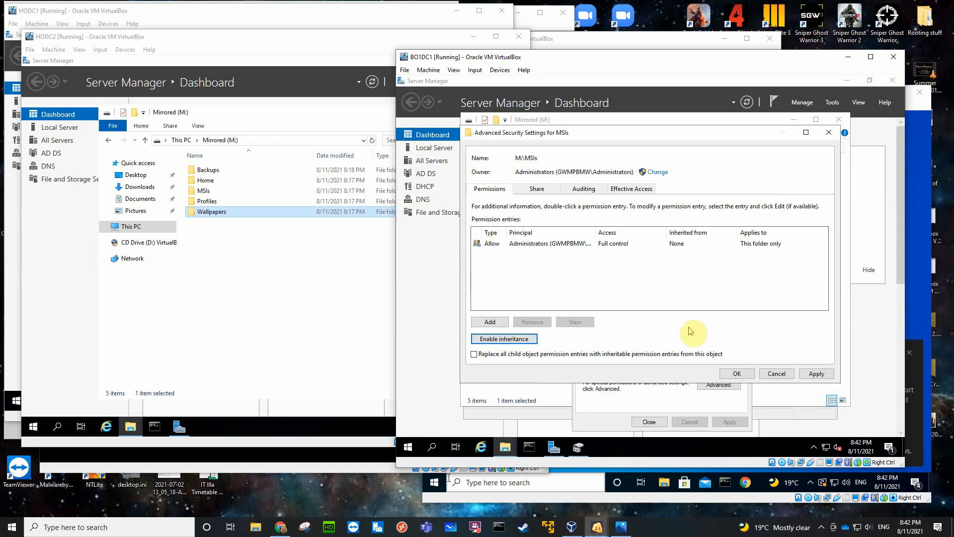
pyautogui.click(737, 376)
pyautogui.click(715, 299)
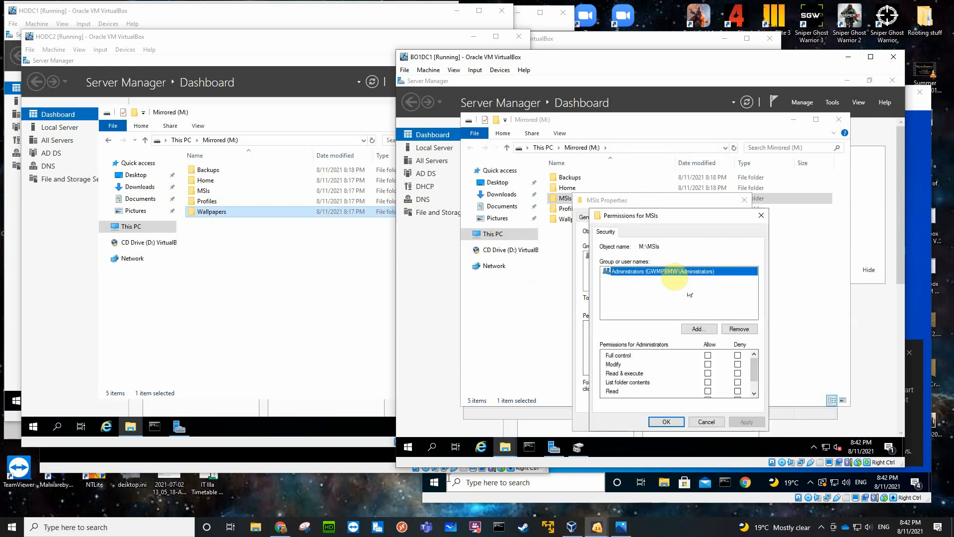
pyautogui.click(707, 355)
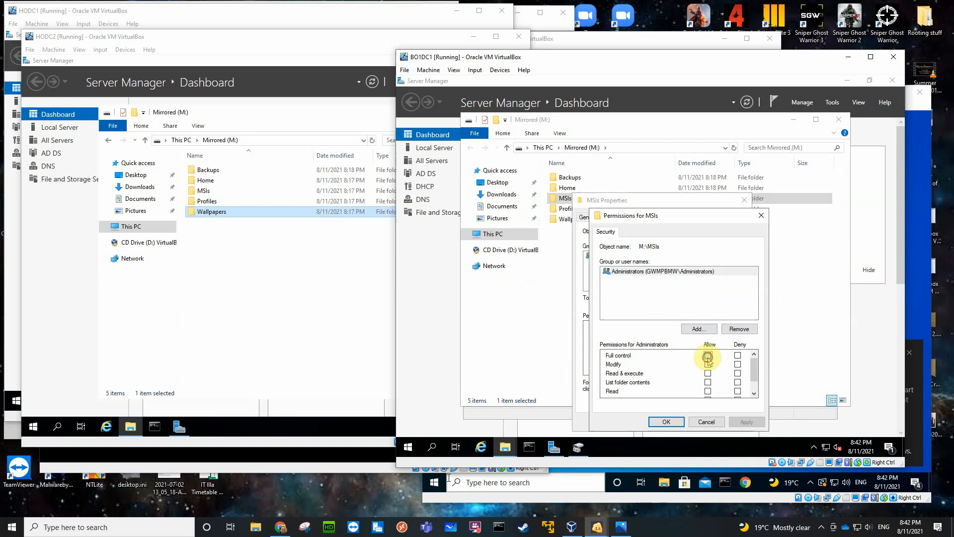
# Add Authenticated Users to the MSIs security permissions with Read & execute, List folder contents and Read allowed, and close the folder's properties.
pyautogui.click(697, 329)
pyautogui.write('aut')
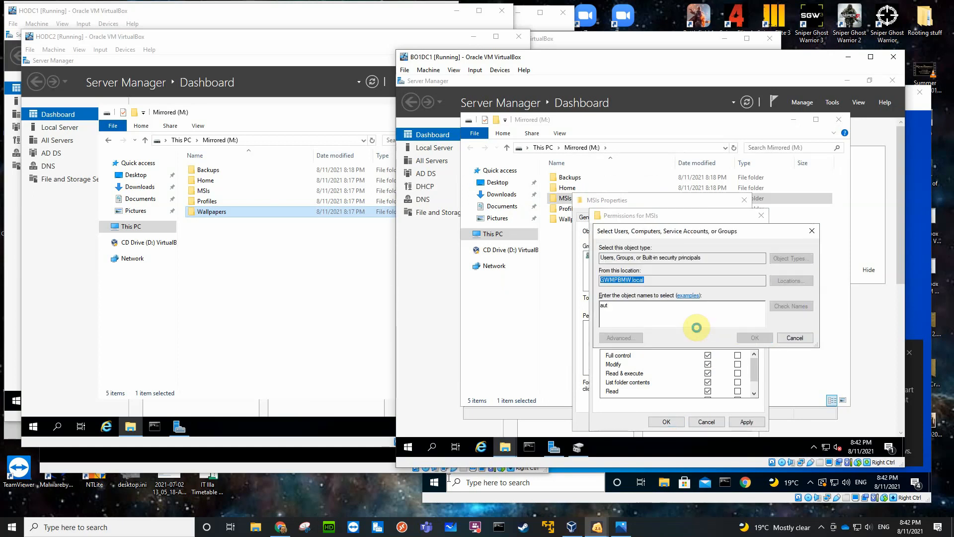
pyautogui.press('Return')
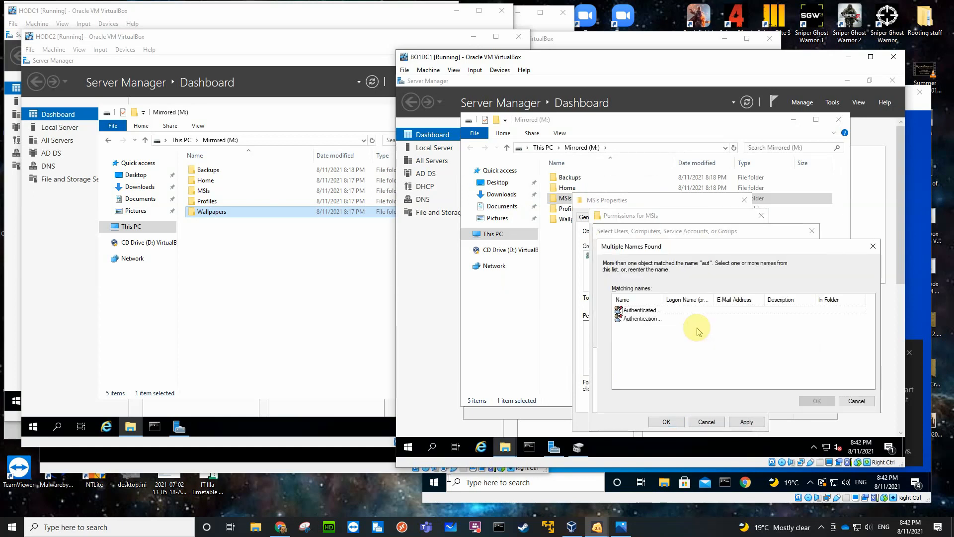
pyautogui.click(655, 310)
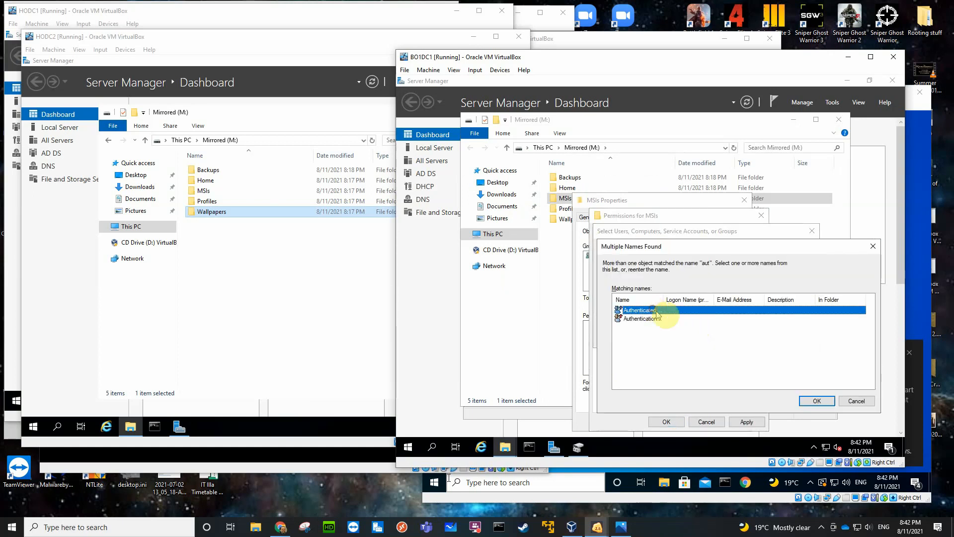
pyautogui.click(806, 401)
pyautogui.scroll(-1, 723, 368)
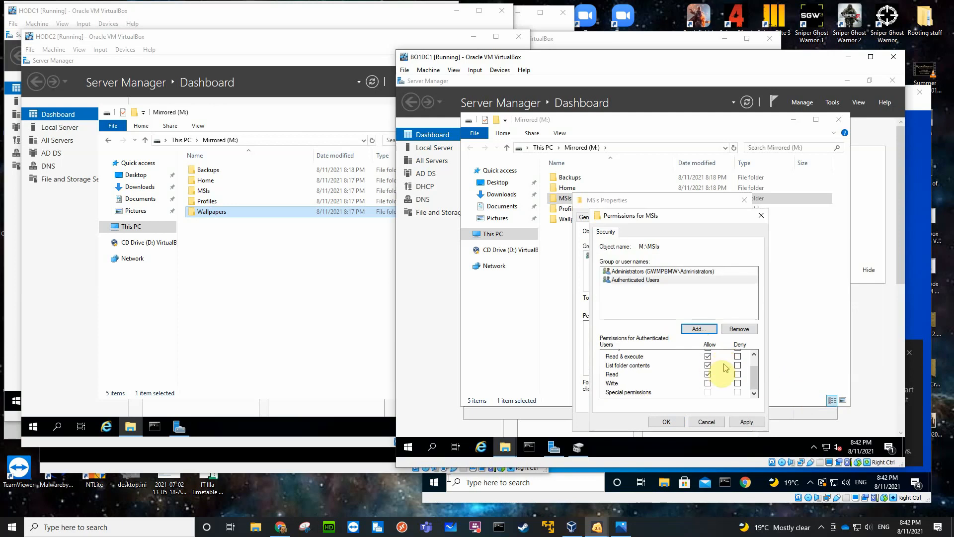
pyautogui.click(669, 421)
pyautogui.click(650, 422)
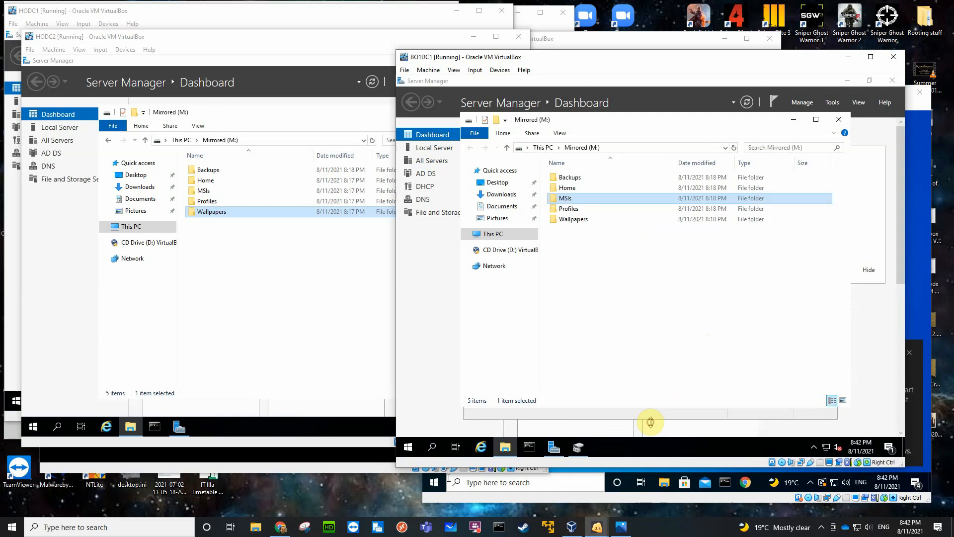
# Share the Profiles folder on BO1DC1's Mirrored (M:) volume and remove Everyone from its share permissions.
pyautogui.click(568, 210)
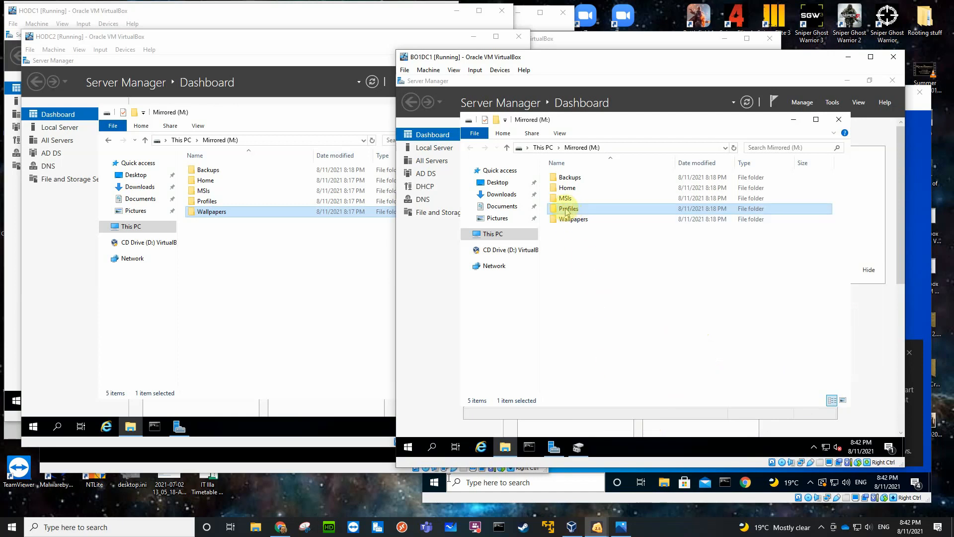
pyautogui.rightClick(565, 211)
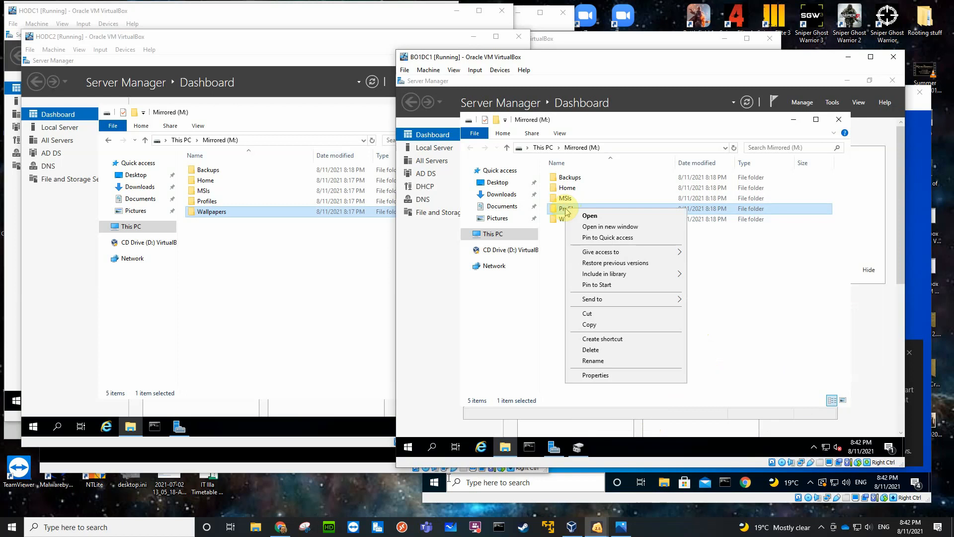
pyautogui.click(591, 375)
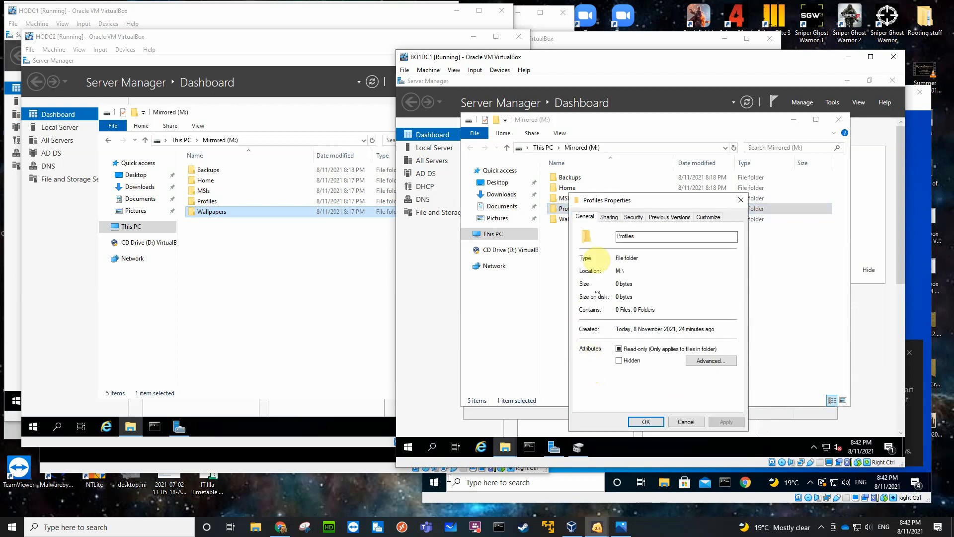
pyautogui.click(608, 217)
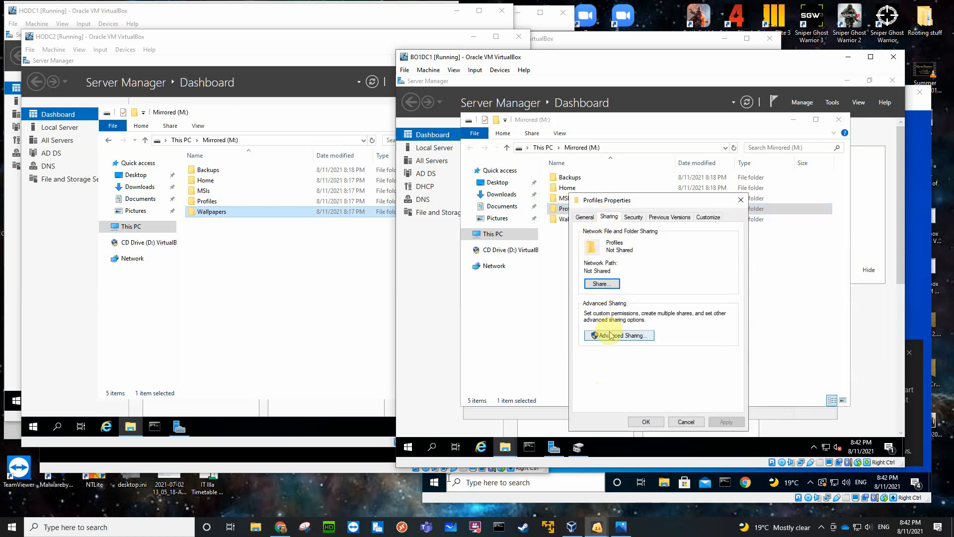
pyautogui.click(613, 336)
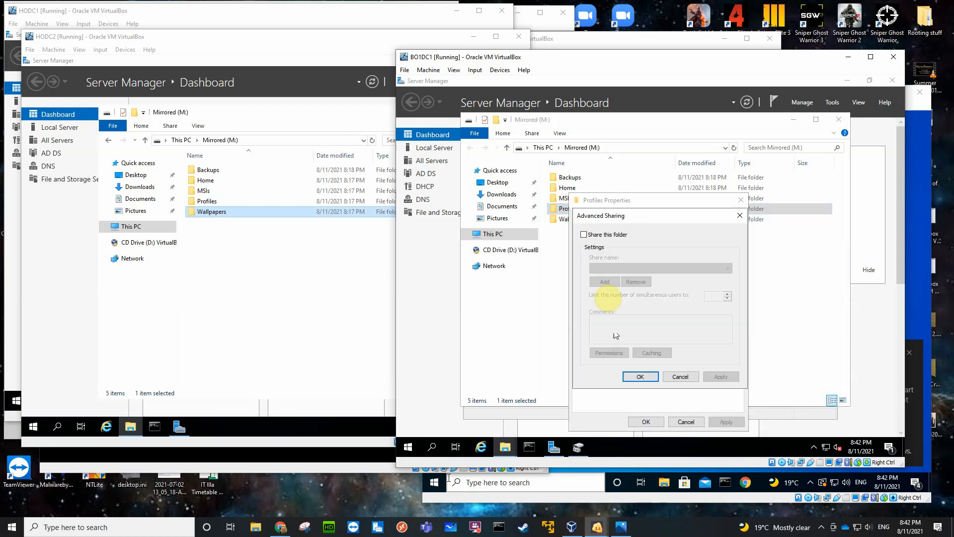
pyautogui.click(585, 234)
pyautogui.click(610, 352)
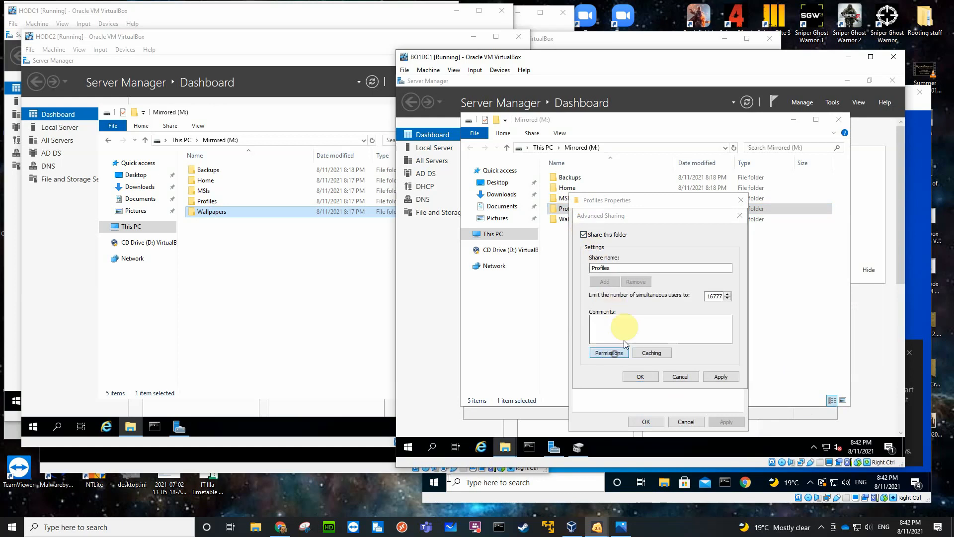
pyautogui.click(725, 310)
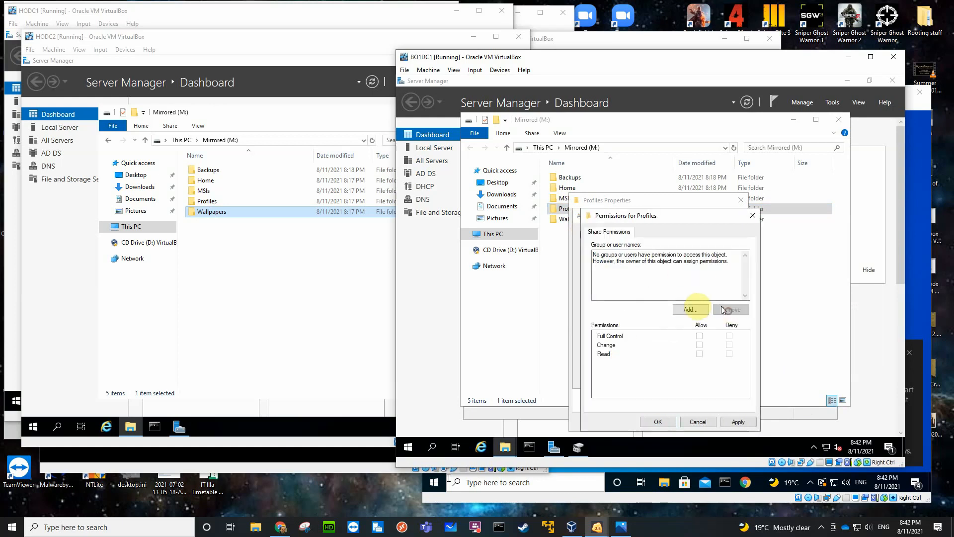
# Add the Administrators group to the Profiles share permissions.
pyautogui.click(690, 310)
pyautogui.write('adm')
pyautogui.press('Return')
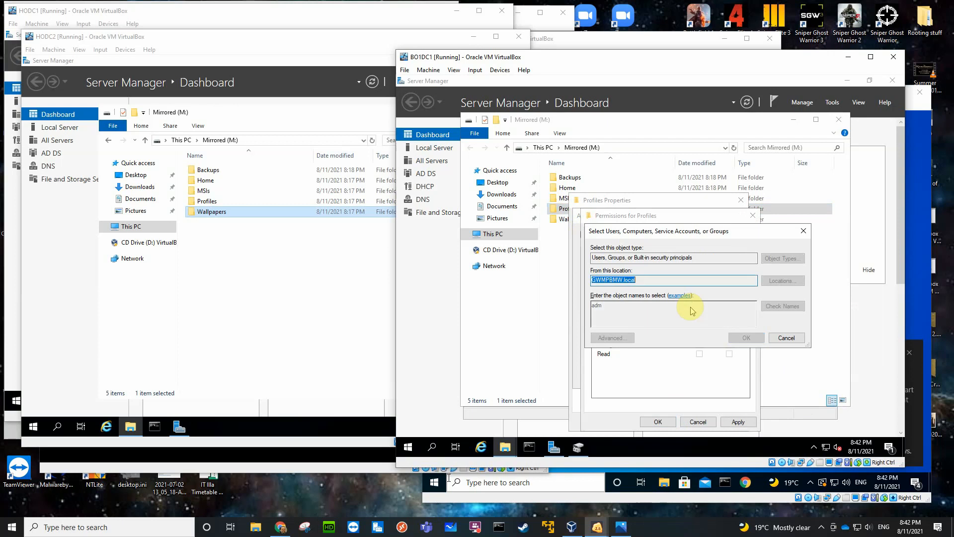
pyautogui.click(689, 319)
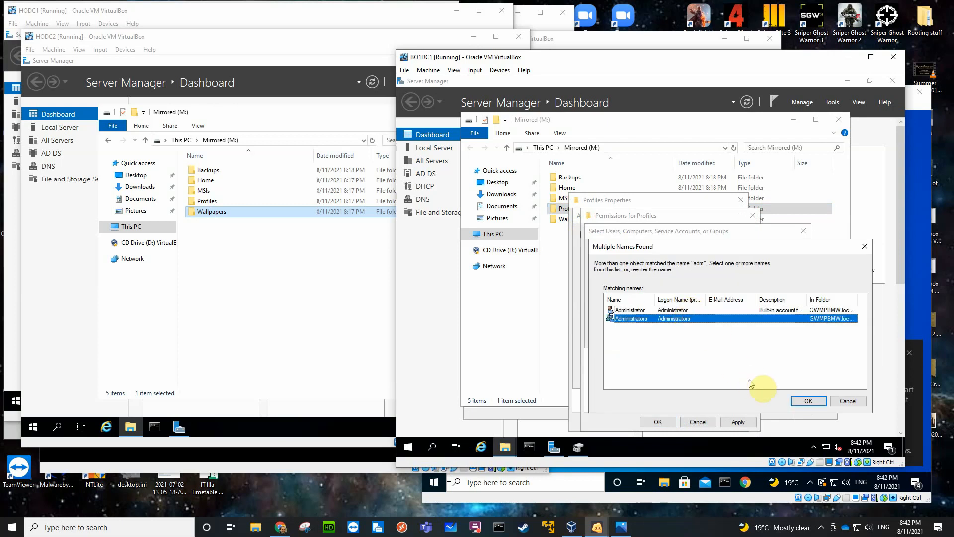
pyautogui.click(808, 401)
pyautogui.press('Return')
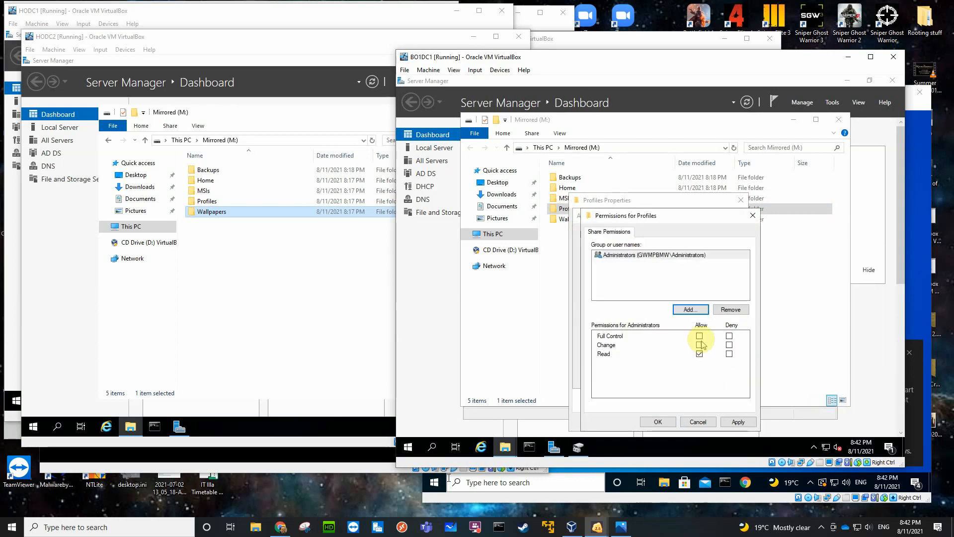
# Add Authenticated Users to the Profiles share permissions with Change and Read allowed, and confirm the folder's sharing settings.
pyautogui.click(689, 309)
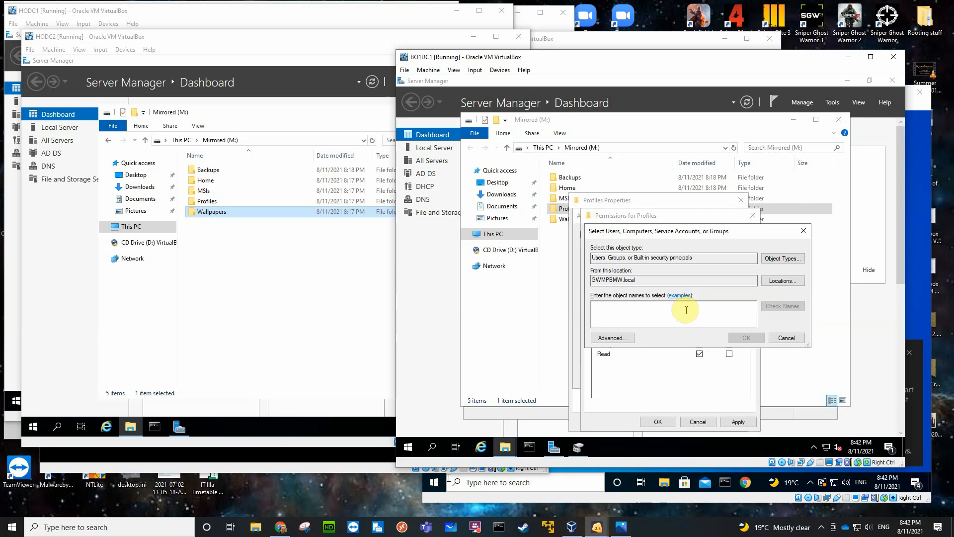
pyautogui.write('aut')
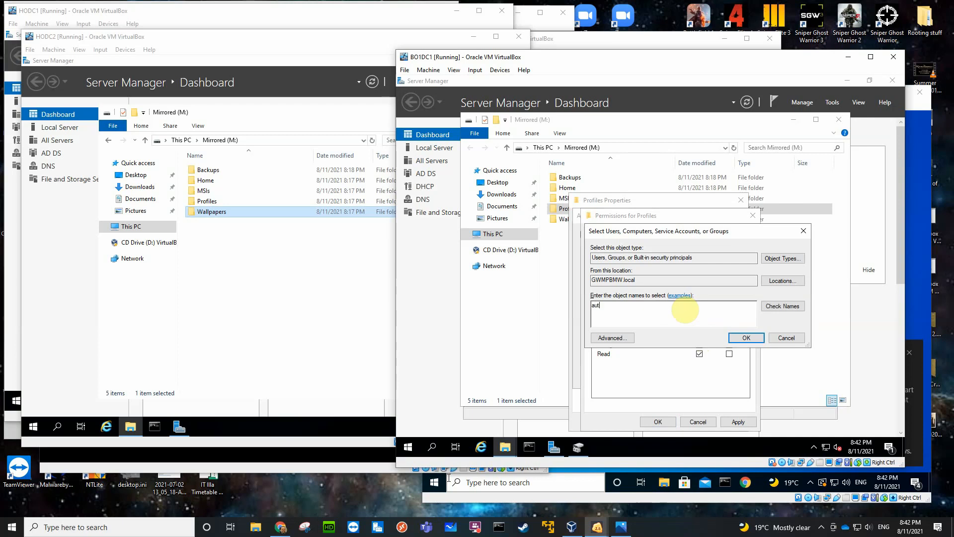
pyautogui.press('Return')
pyautogui.click(687, 311)
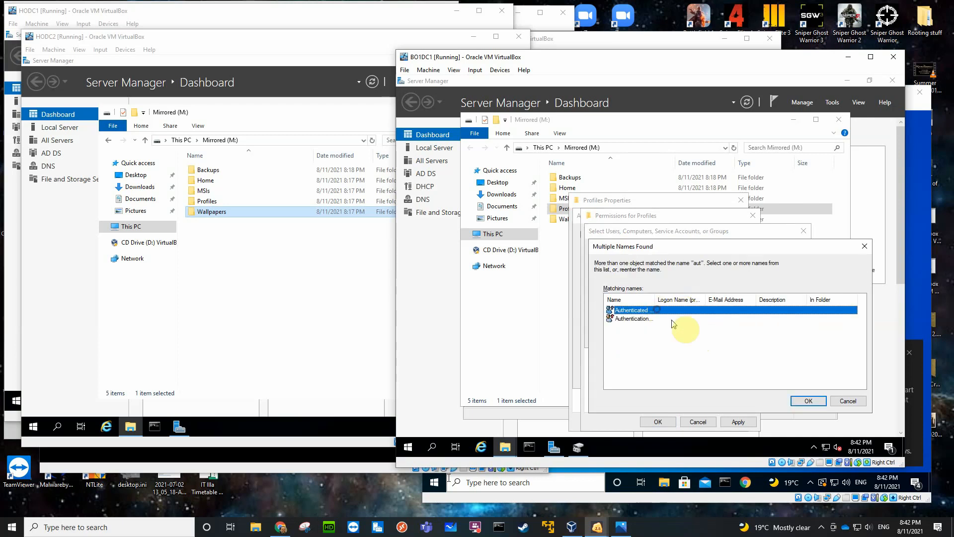
pyautogui.click(794, 402)
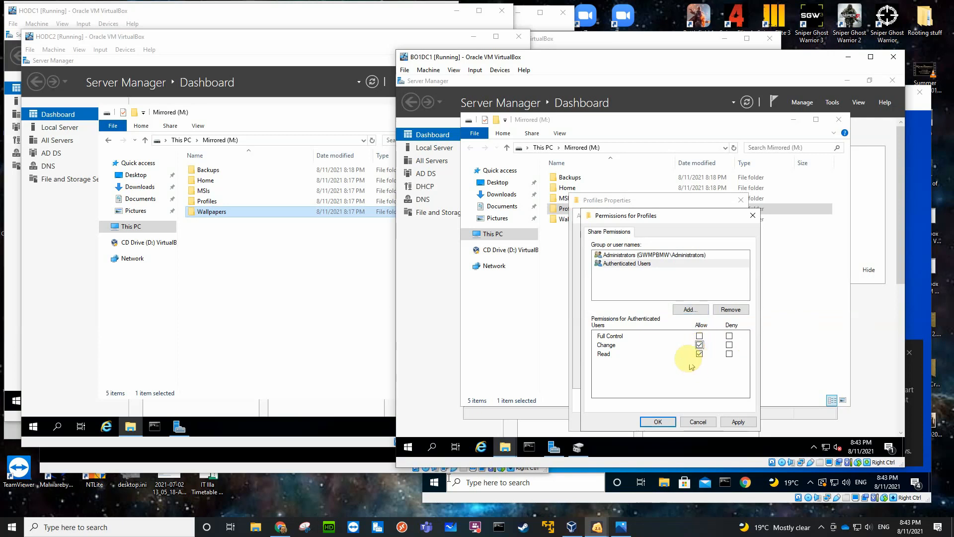
pyautogui.click(663, 423)
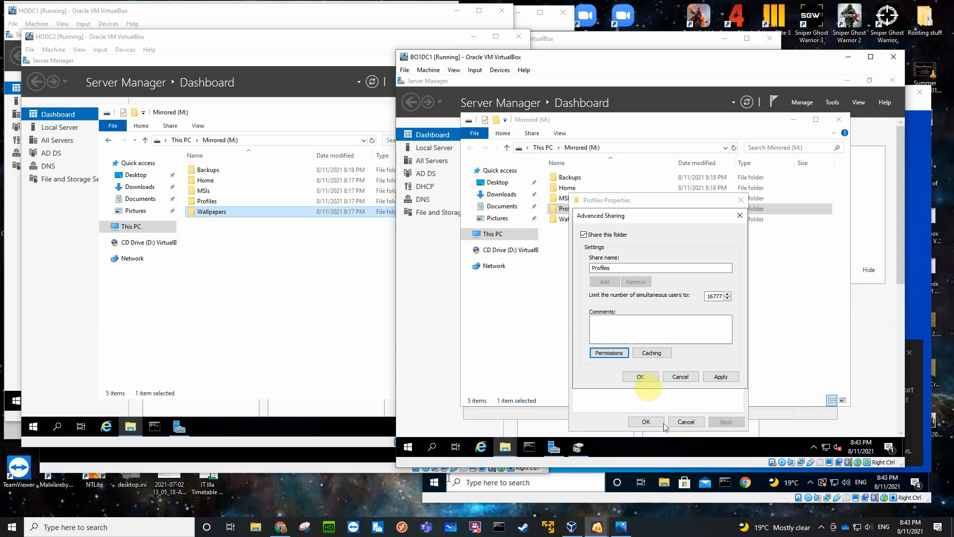
pyautogui.click(639, 376)
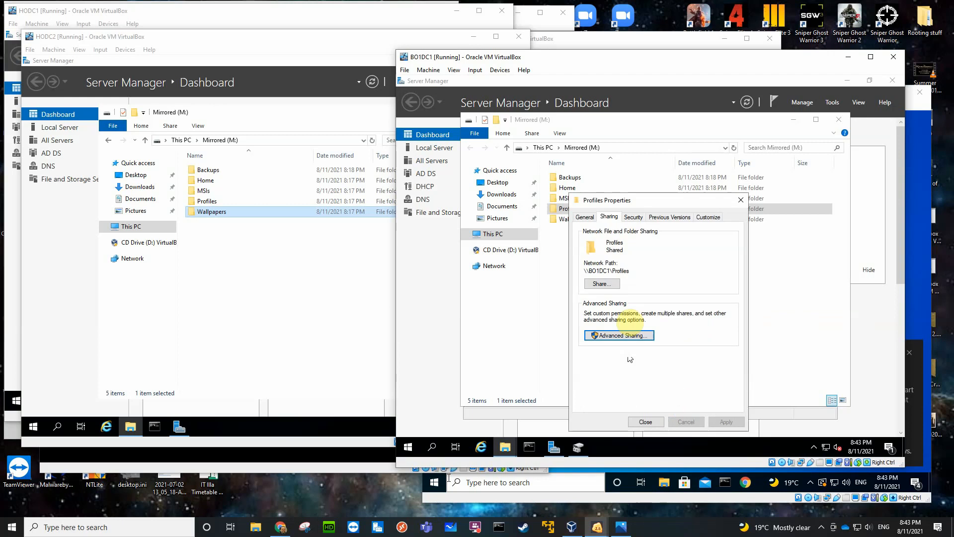
# Disable inheritance on the Profiles folder, removing all inherited permissions, and allow Administrators Full control in its security permissions.
pyautogui.click(634, 218)
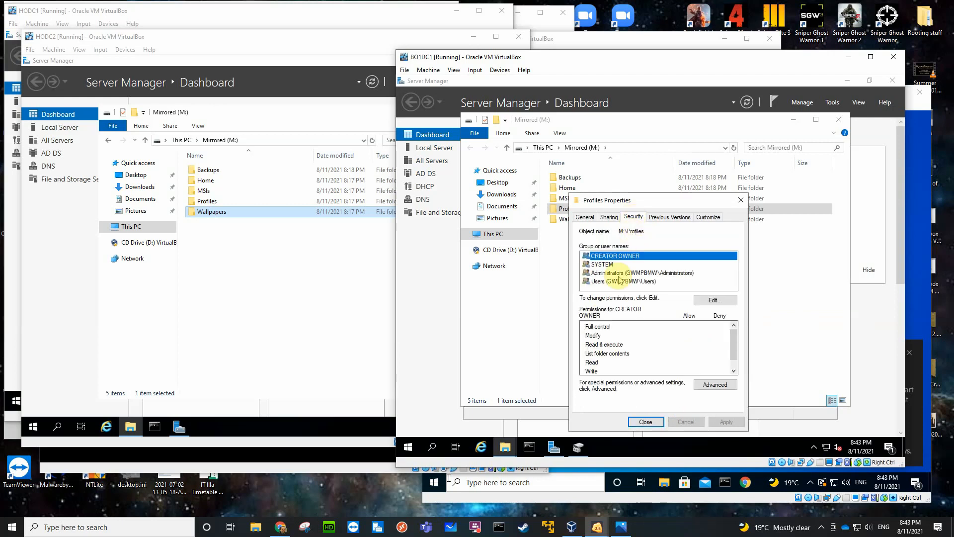
pyautogui.click(708, 385)
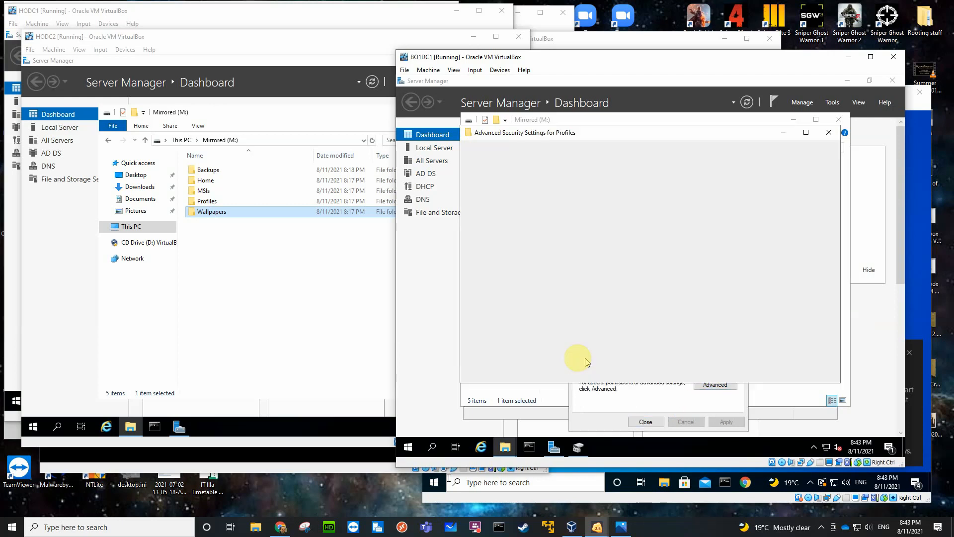
pyautogui.click(517, 337)
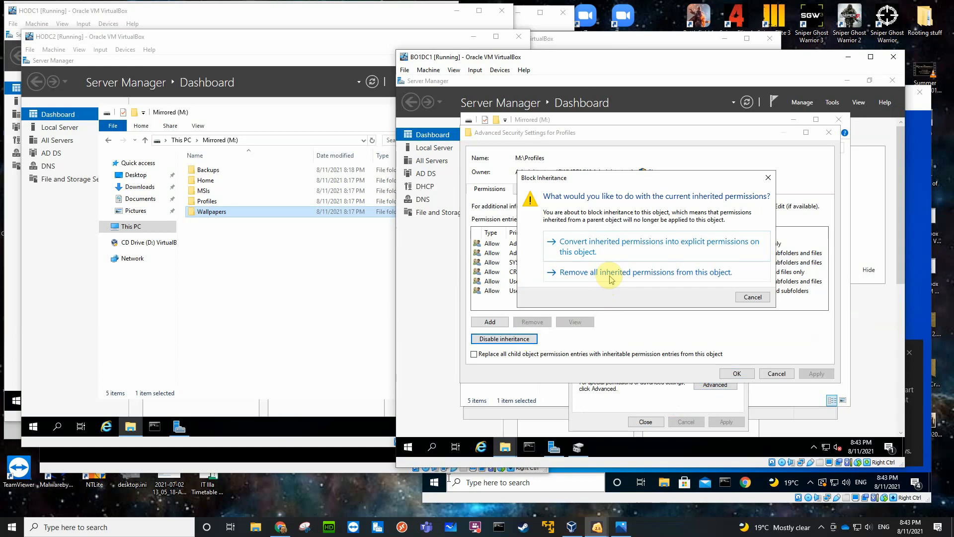
pyautogui.click(611, 280)
pyautogui.click(738, 378)
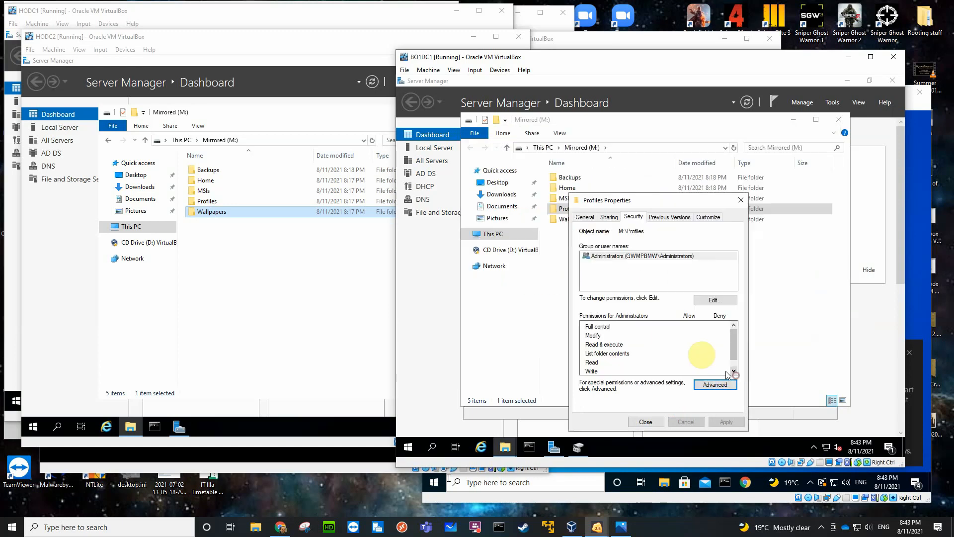
pyautogui.click(705, 299)
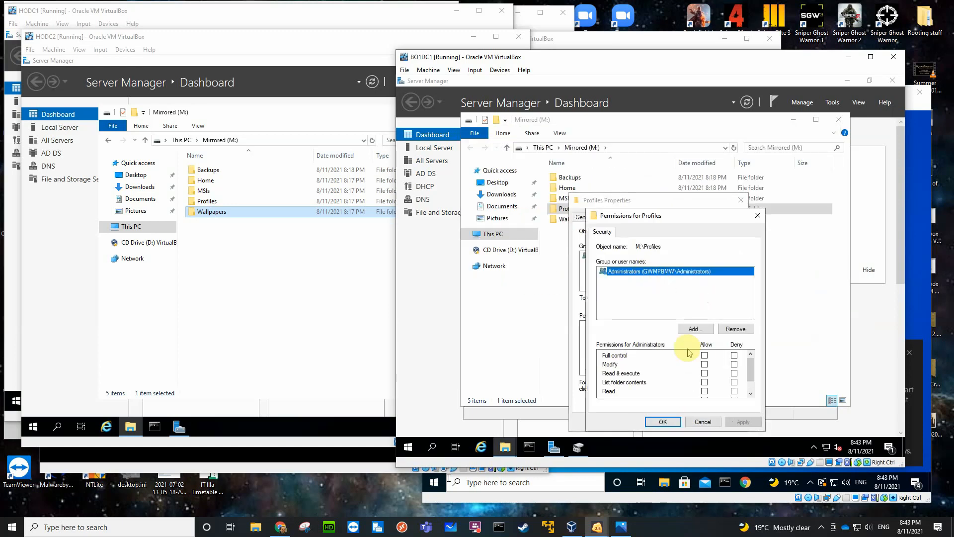
pyautogui.click(703, 357)
# Add Authenticated Users to the Profiles security permissions with Modify allowed, and close the folder's properties.
pyautogui.click(694, 328)
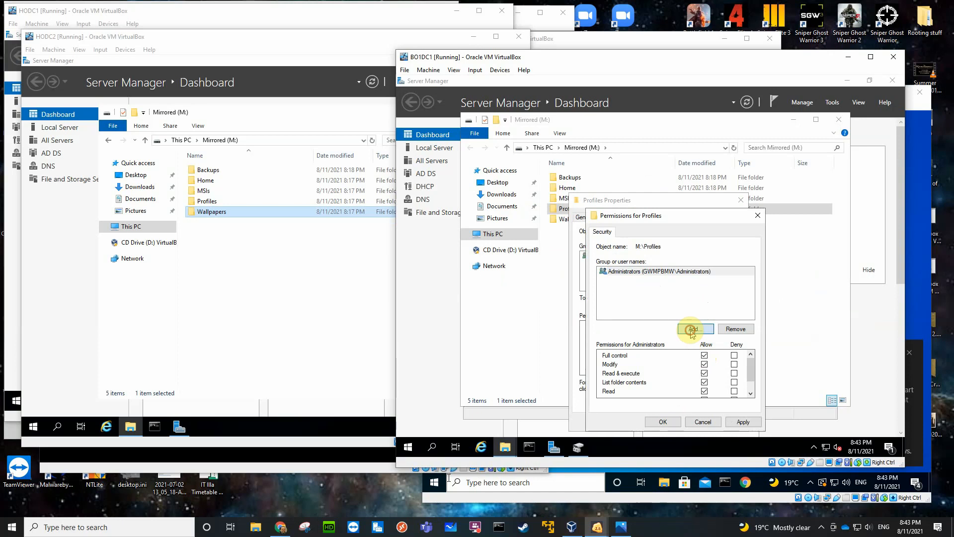
pyautogui.write('aut')
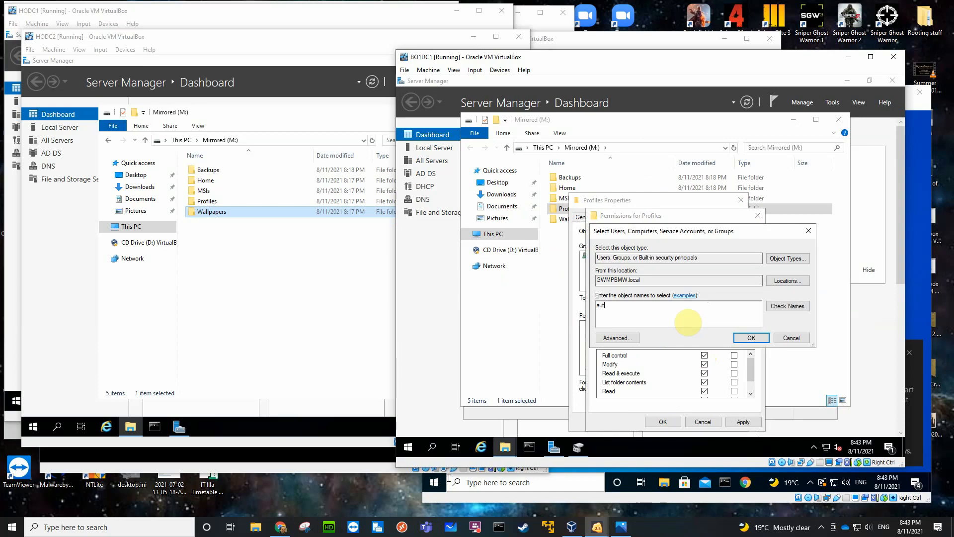
pyautogui.press('Return')
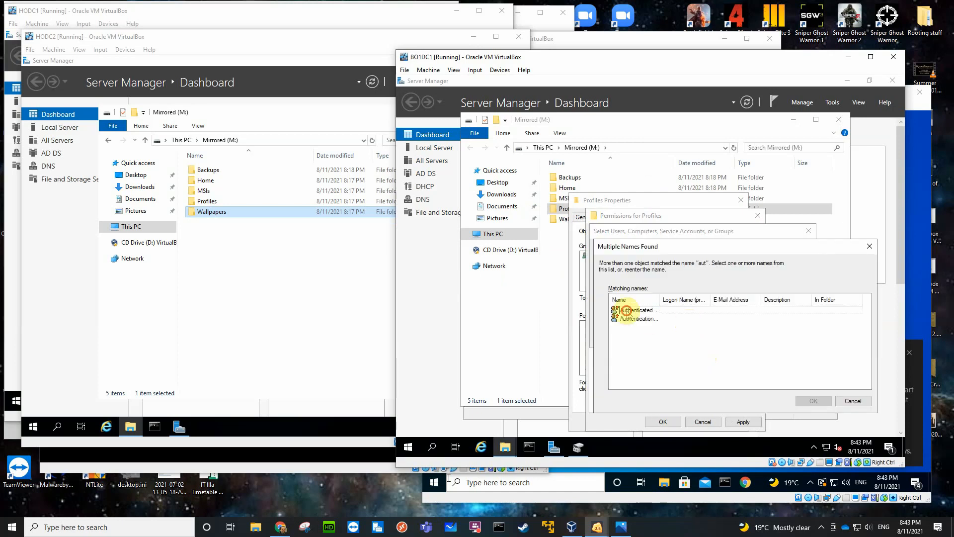
pyautogui.click(626, 310)
pyautogui.click(814, 401)
pyautogui.press('Return')
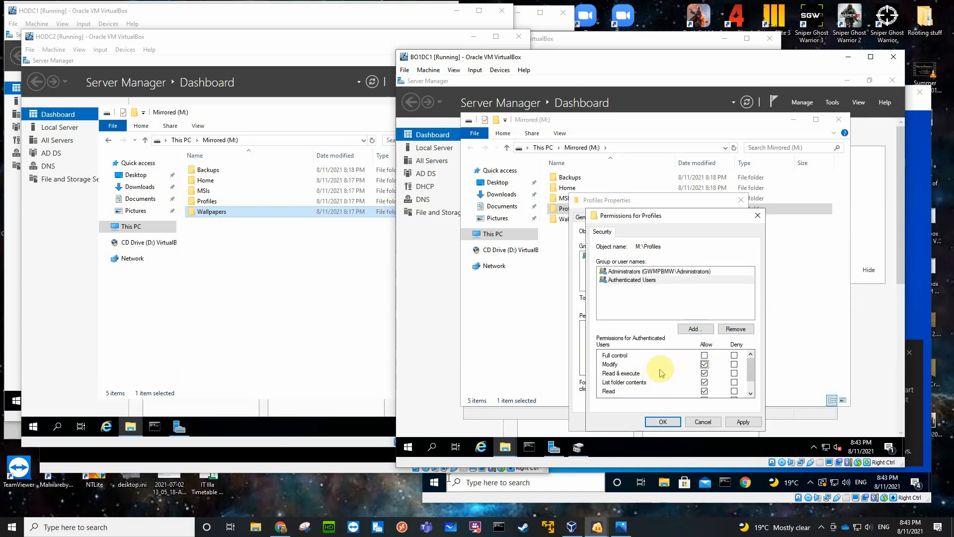
pyautogui.scroll(-1, 663, 372)
pyautogui.scroll(1, 661, 373)
pyautogui.click(663, 422)
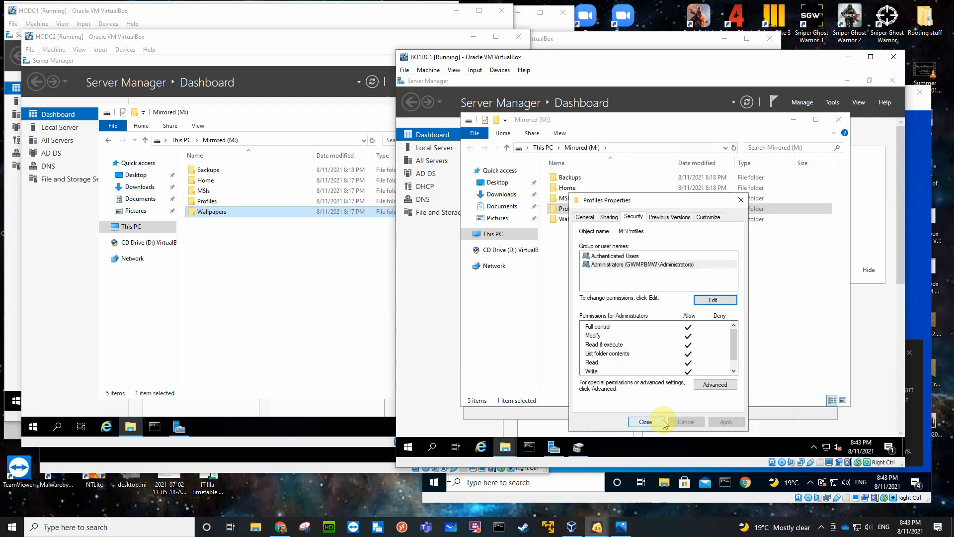
pyautogui.click(646, 422)
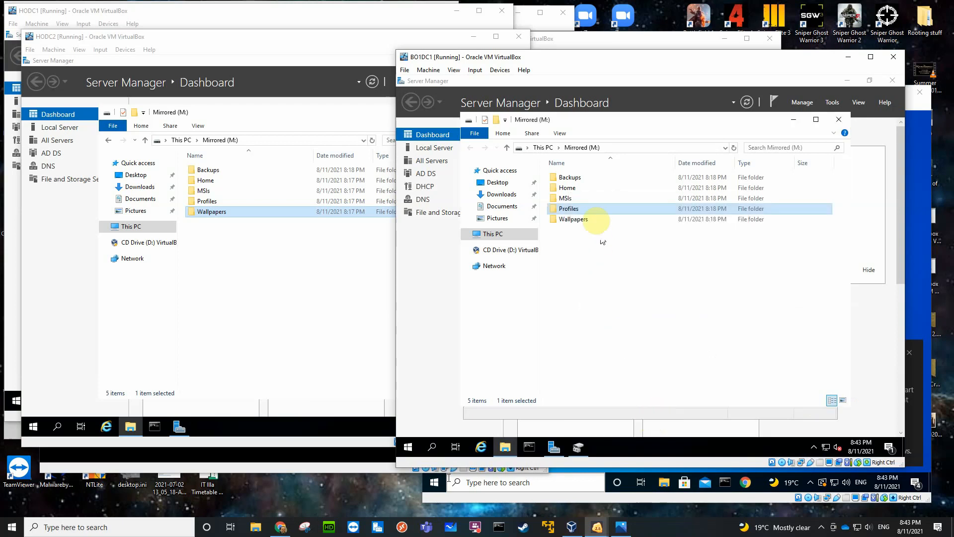
# Share the Wallpapers folder on BO1DC1's Mirrored (M:) volume and remove Everyone from its share permissions.
pyautogui.click(580, 220)
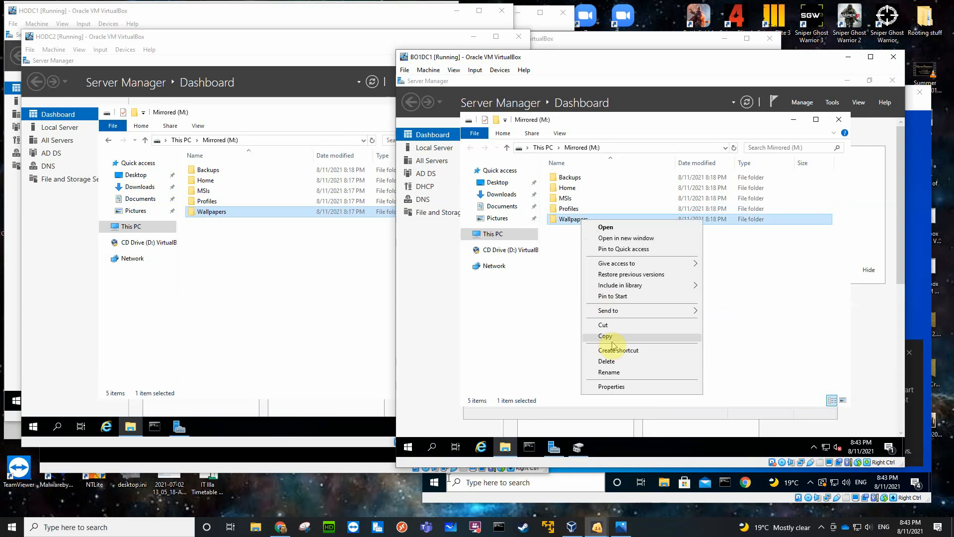
pyautogui.click(611, 386)
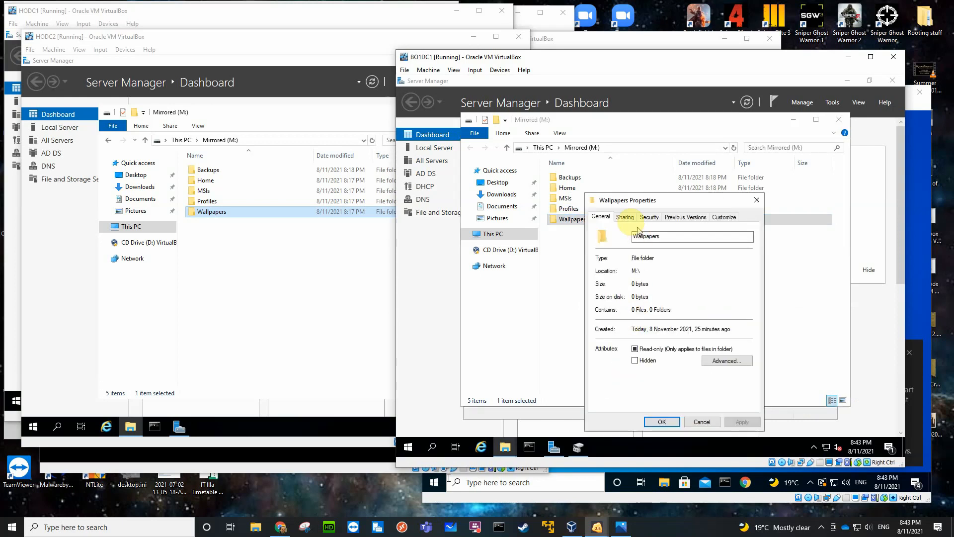
pyautogui.click(624, 217)
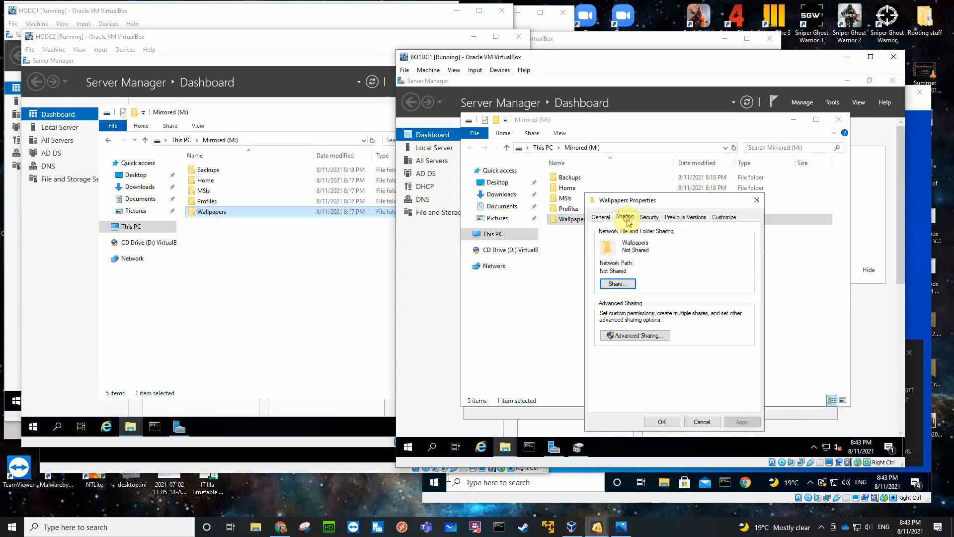
pyautogui.click(631, 336)
pyautogui.click(599, 234)
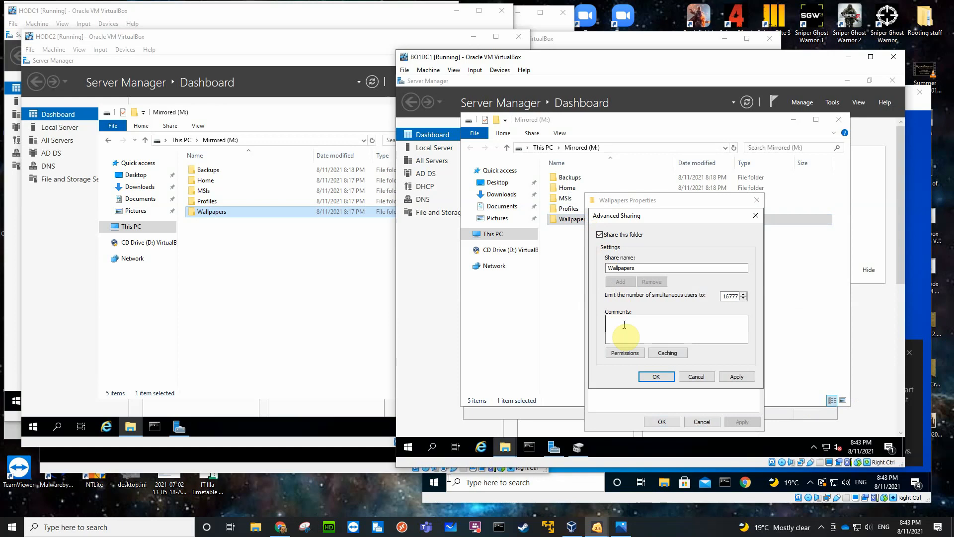
pyautogui.click(621, 352)
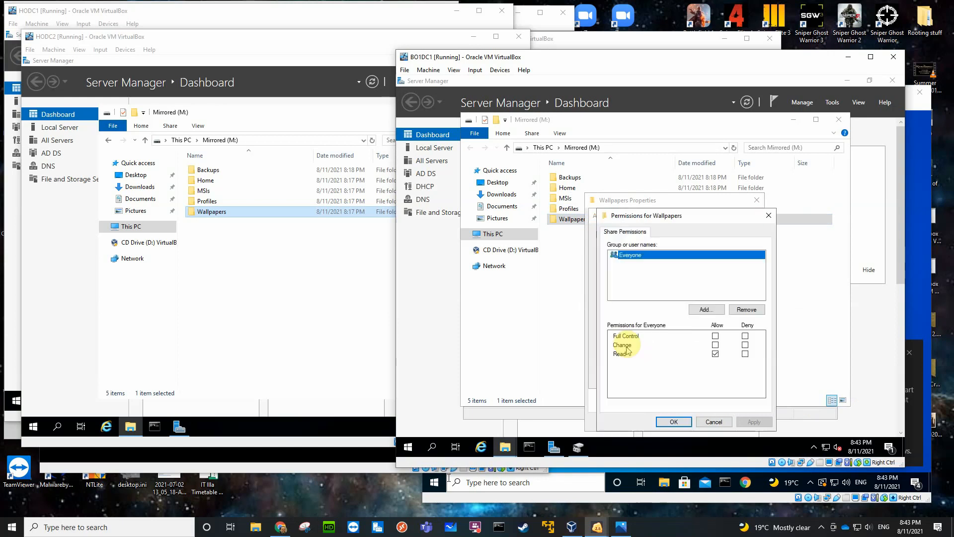
pyautogui.click(746, 309)
# Add the Administrators group to the Wallpapers share permissions with Full Control allowed.
pyautogui.click(706, 309)
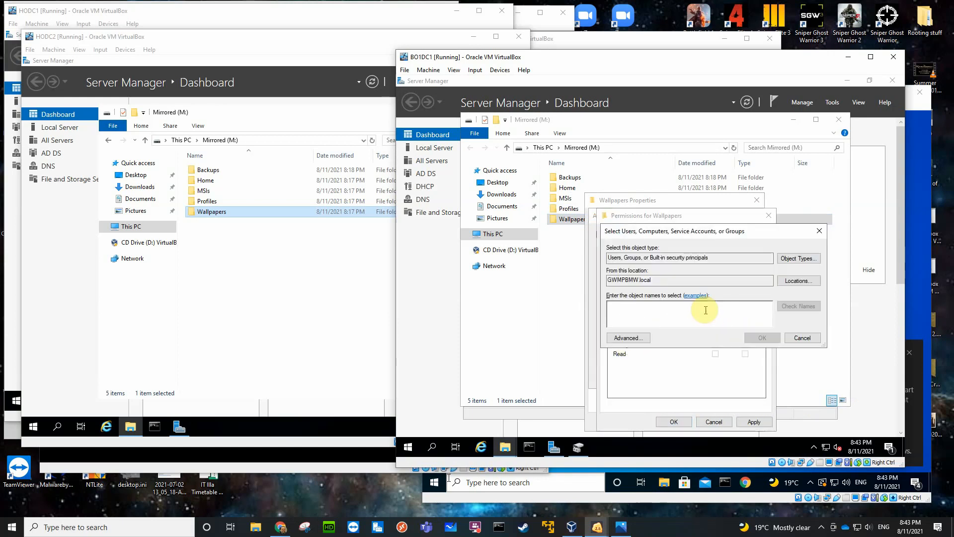
pyautogui.write('adm')
pyautogui.press('Return')
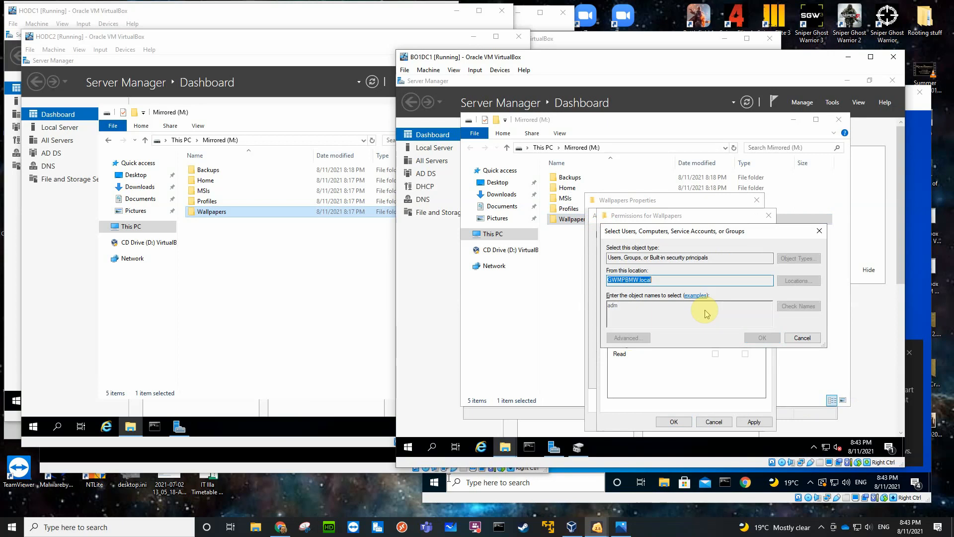
pyautogui.click(689, 318)
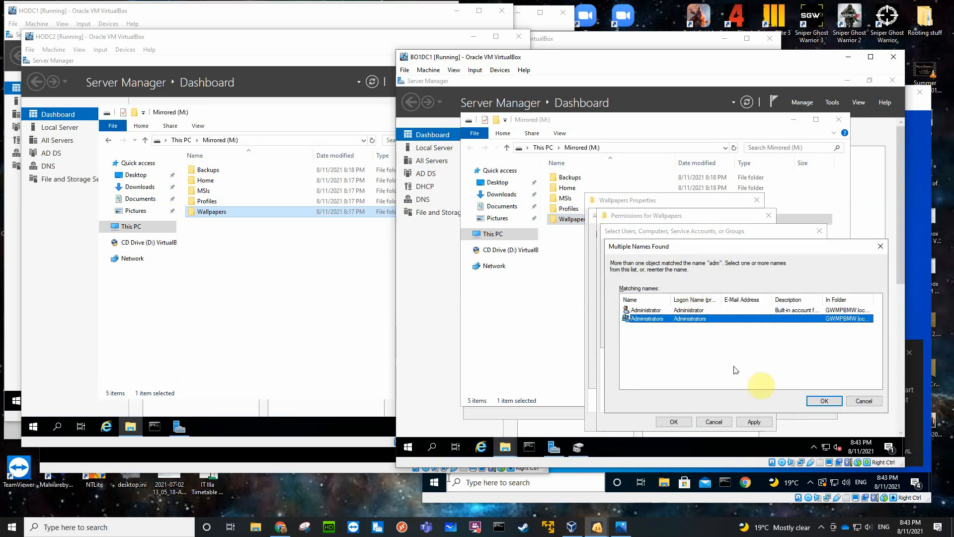
pyautogui.click(811, 401)
pyautogui.click(715, 336)
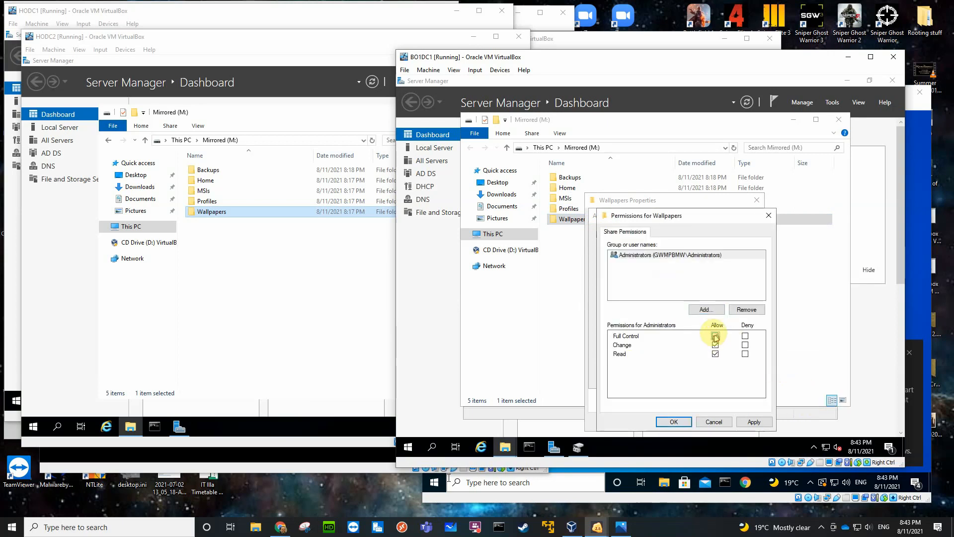
# Add Authenticated Users to the Wallpapers share permissions with Read allowed, and confirm the folder's sharing settings.
pyautogui.click(704, 311)
pyautogui.write('a')
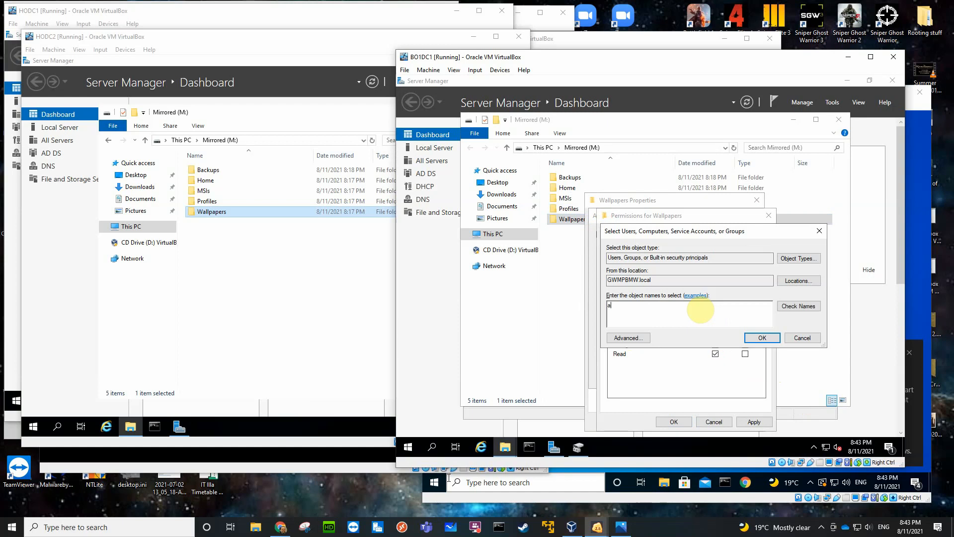
pyautogui.write('ut')
pyautogui.press('Return')
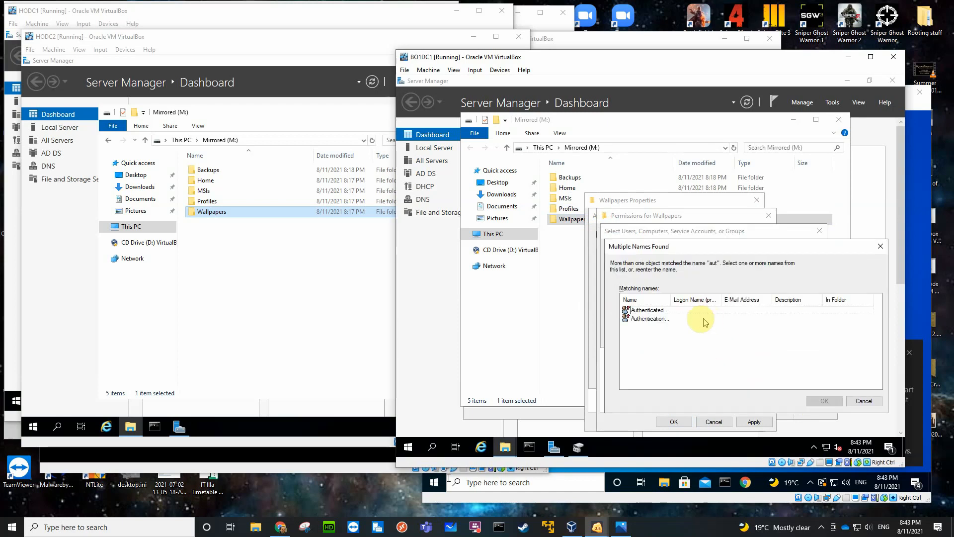
pyautogui.click(645, 310)
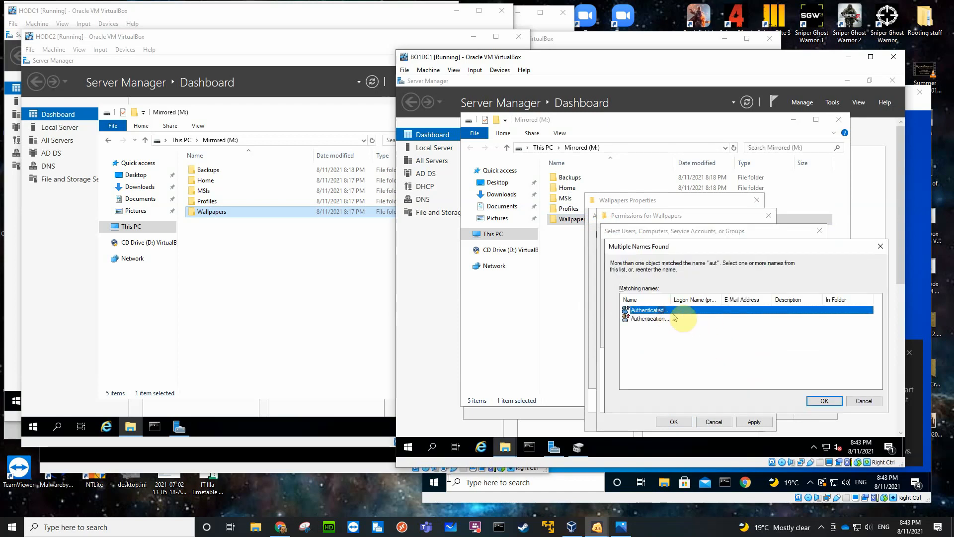
pyautogui.click(825, 400)
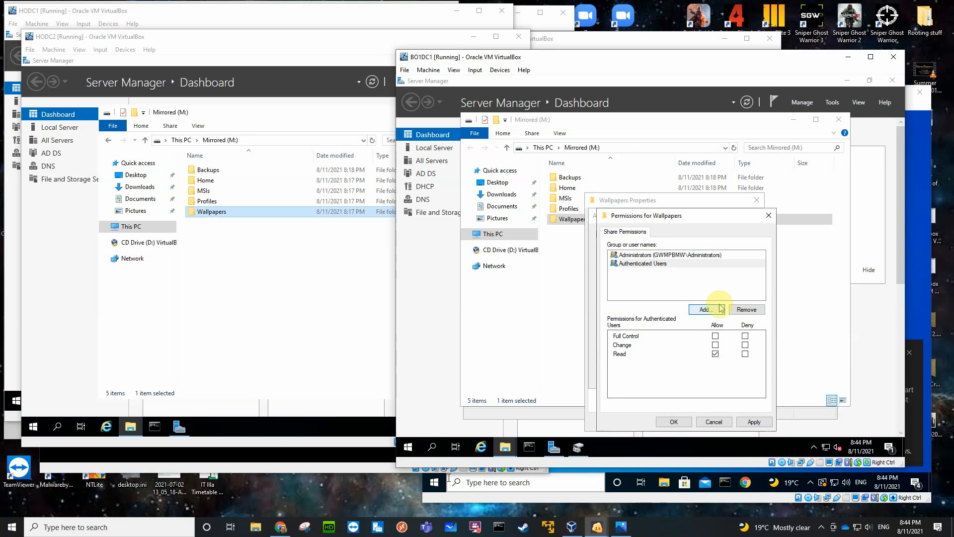
pyautogui.click(673, 421)
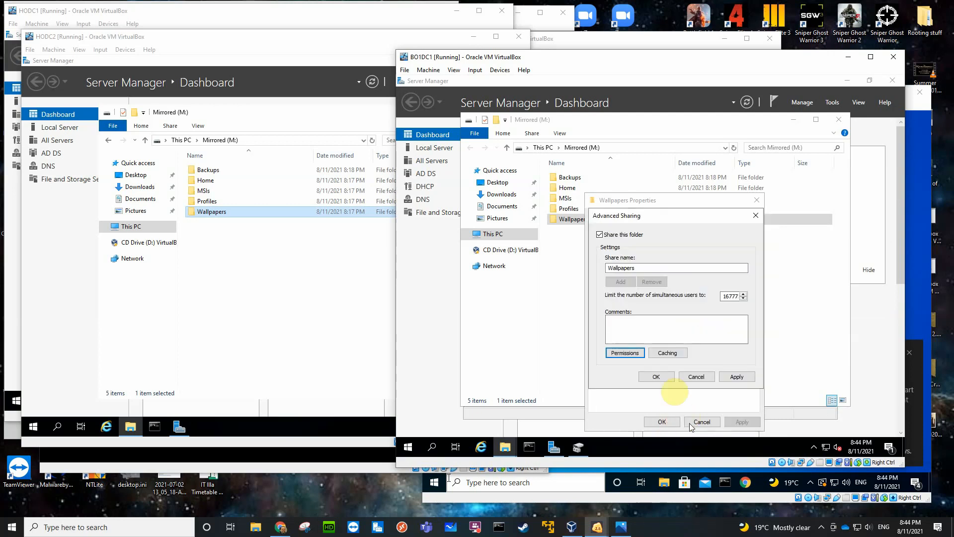
pyautogui.click(653, 376)
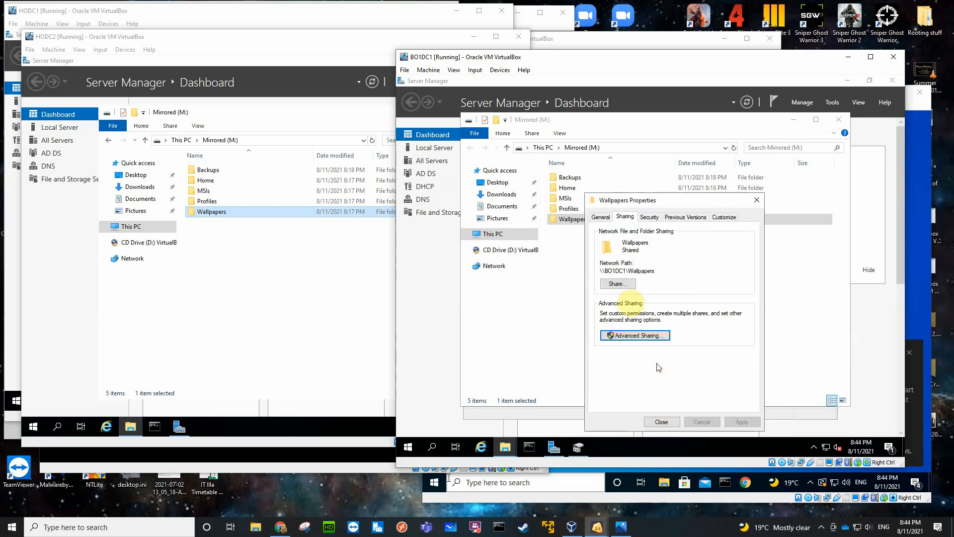
# Disable inheritance on the Wallpapers folder, removing all inherited permissions, and allow Administrators Full control in its security permissions.
pyautogui.click(647, 217)
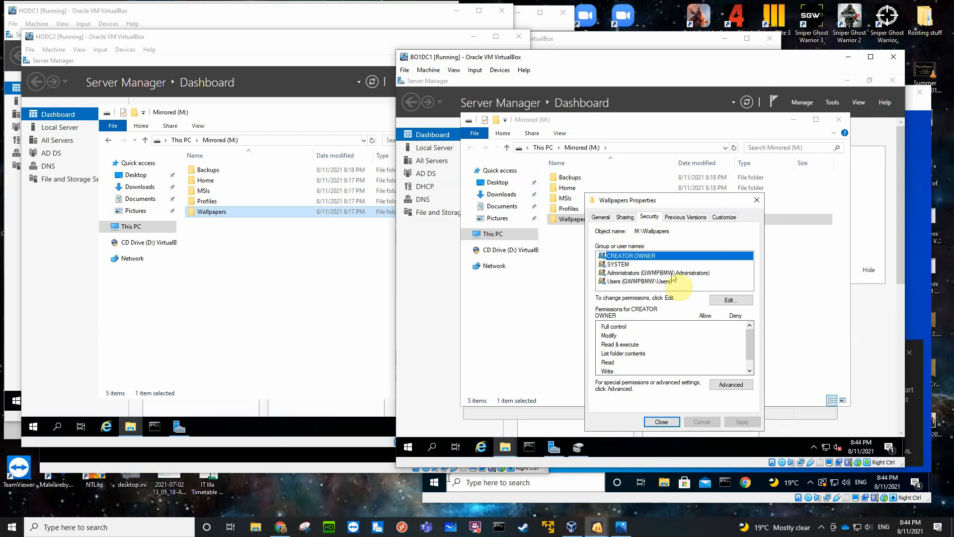
pyautogui.click(716, 384)
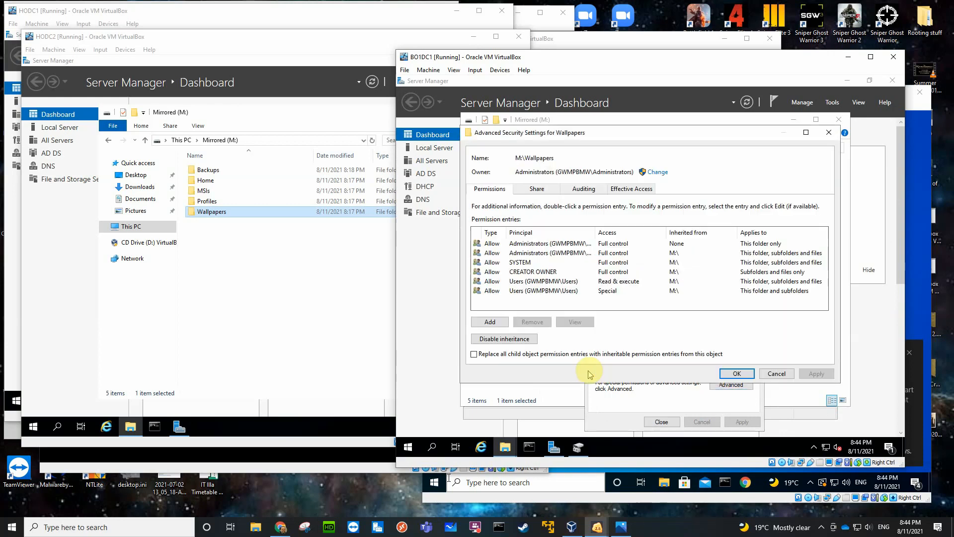
pyautogui.click(533, 343)
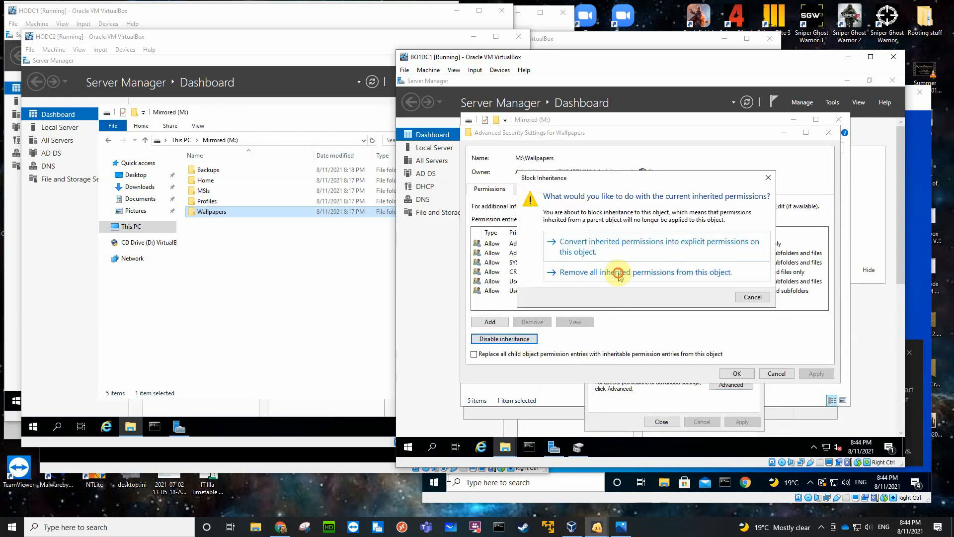
pyautogui.click(618, 272)
pyautogui.click(728, 373)
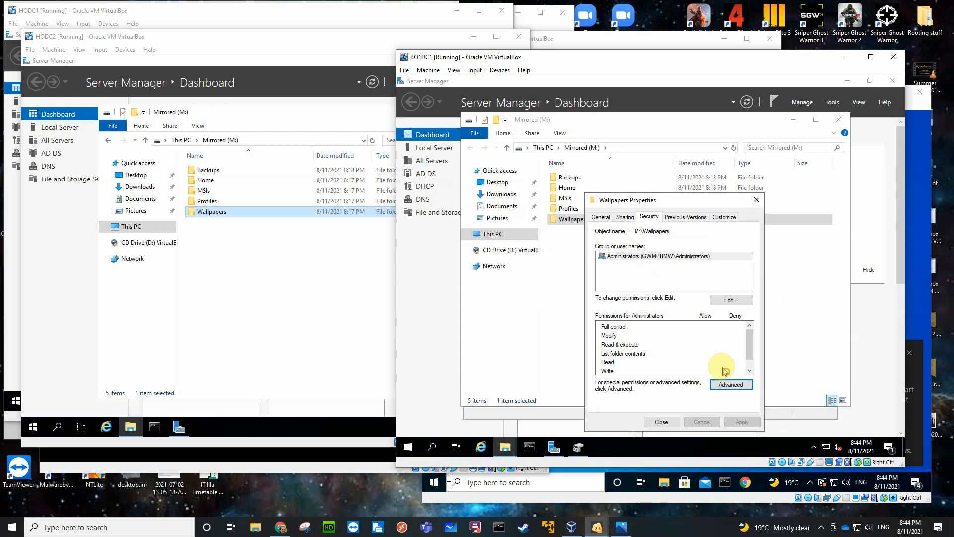
pyautogui.click(731, 299)
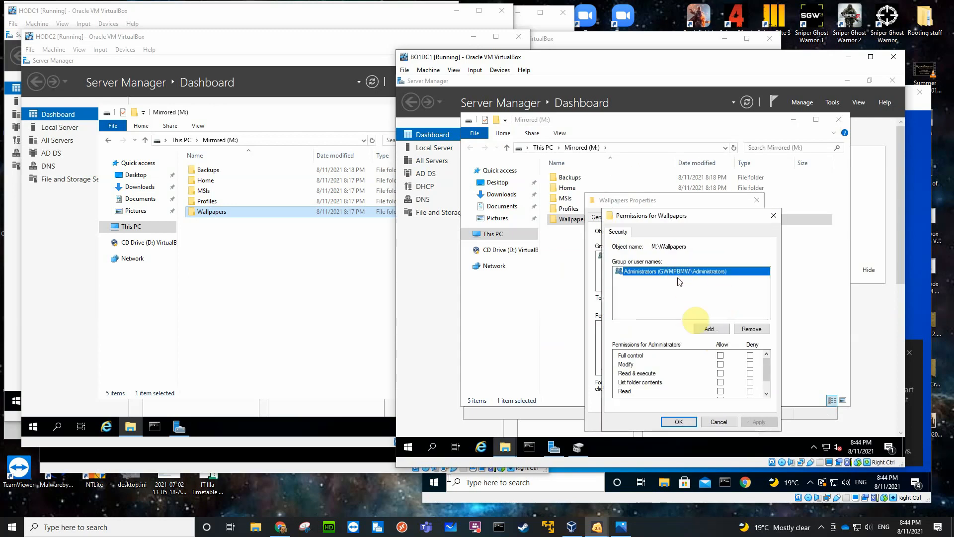
pyautogui.click(719, 355)
# Add Authenticated Users to the Wallpapers security permissions with Read & execute, List folder contents and Read allowed, and close the folder's properties.
pyautogui.click(704, 330)
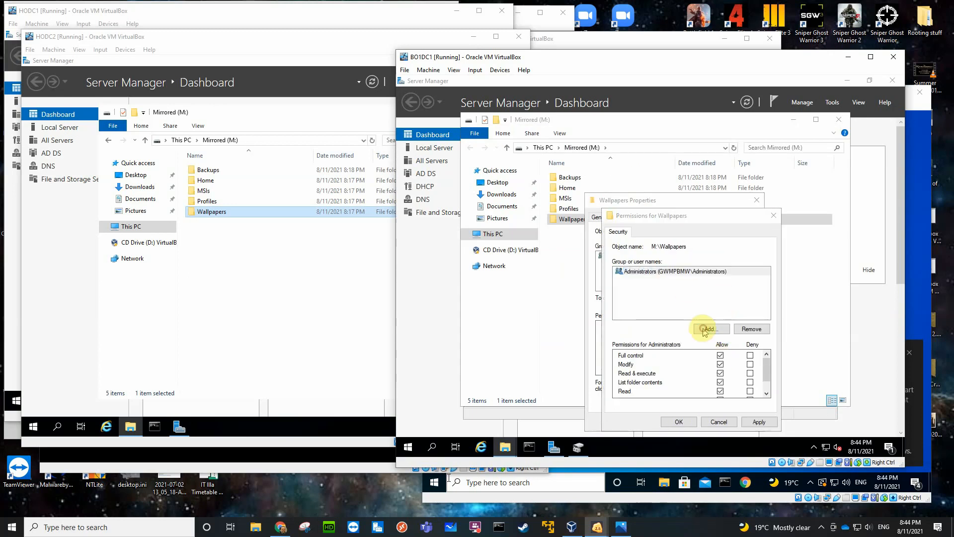
pyautogui.write('aut')
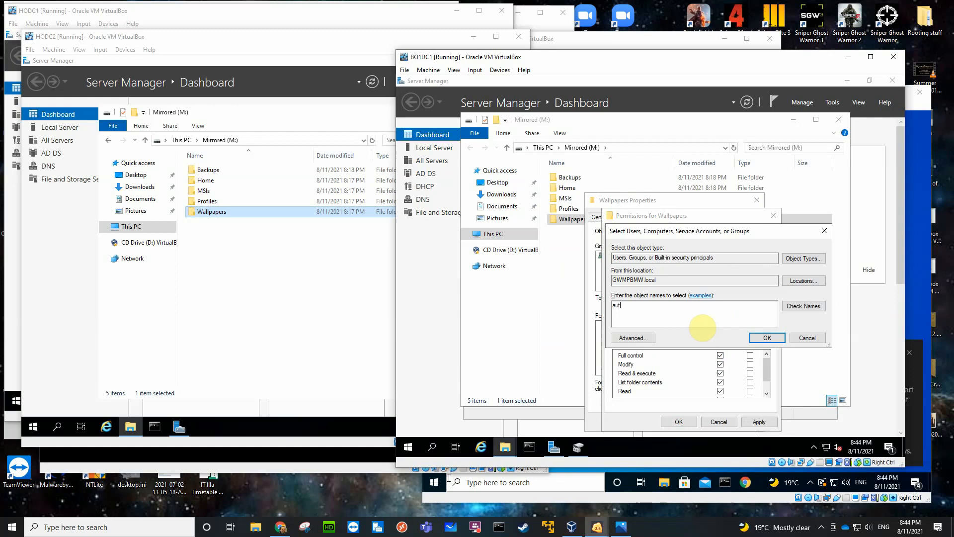
pyautogui.press('Return')
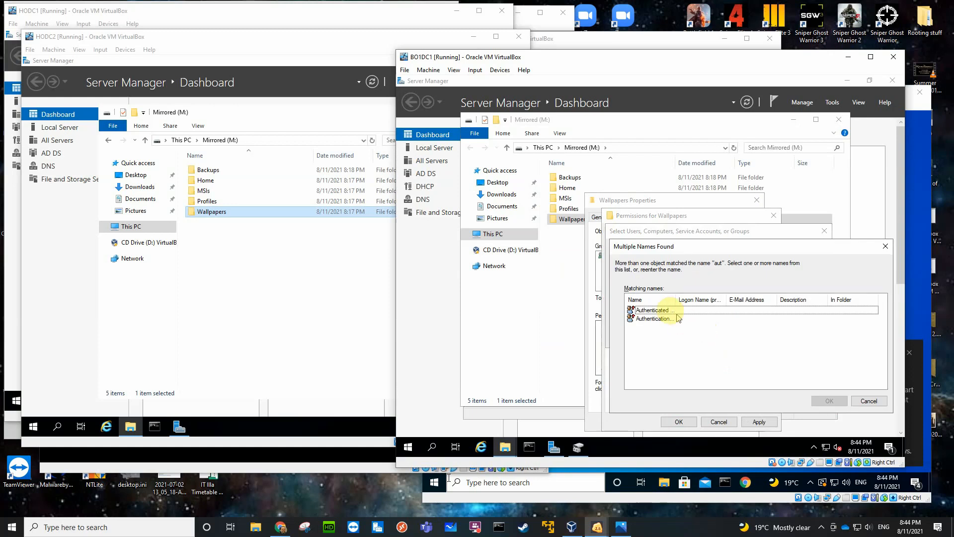
pyautogui.click(654, 311)
pyautogui.click(823, 406)
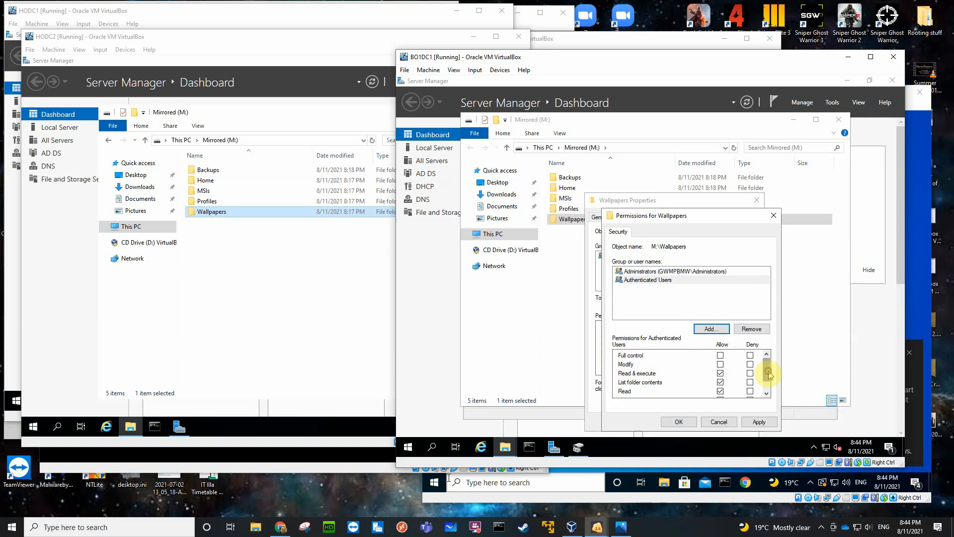
pyautogui.scroll(-1, 770, 373)
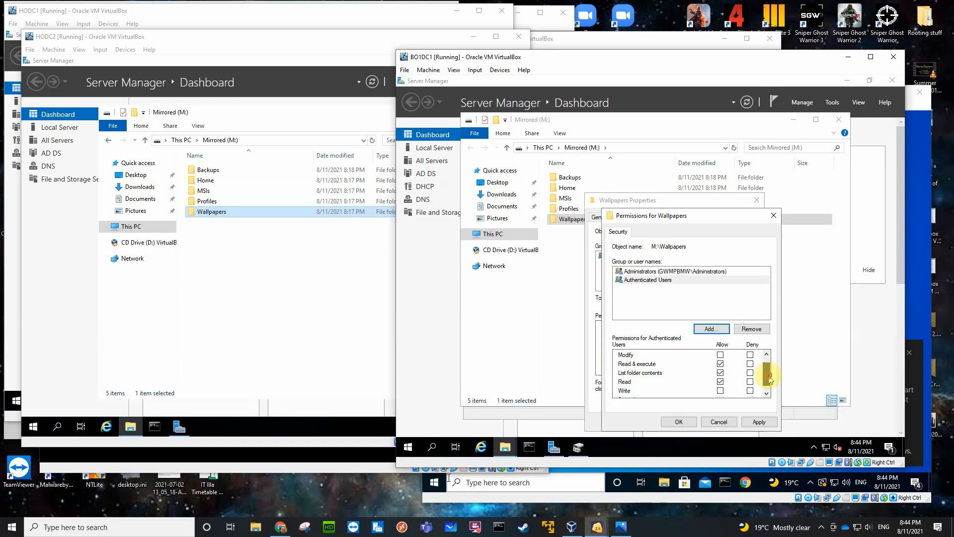
pyautogui.click(678, 422)
pyautogui.click(664, 422)
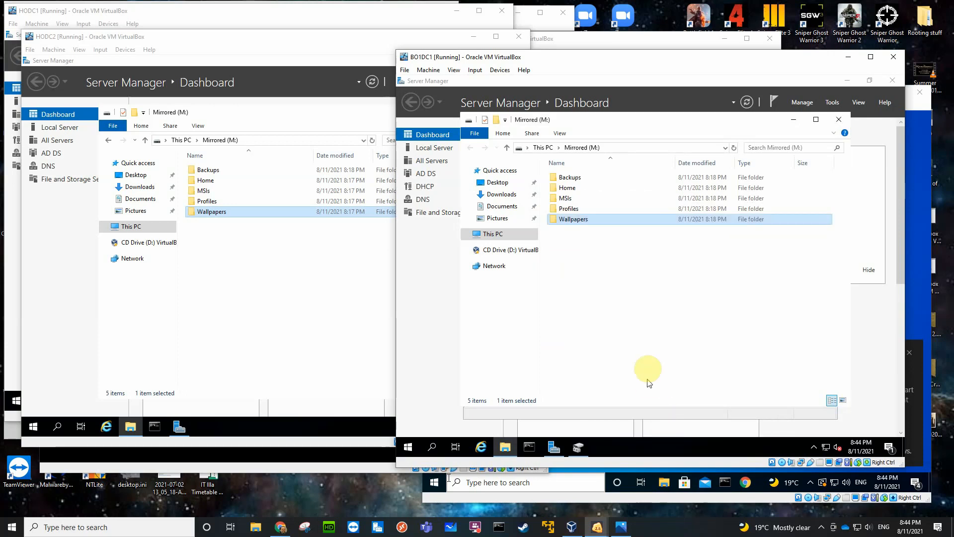
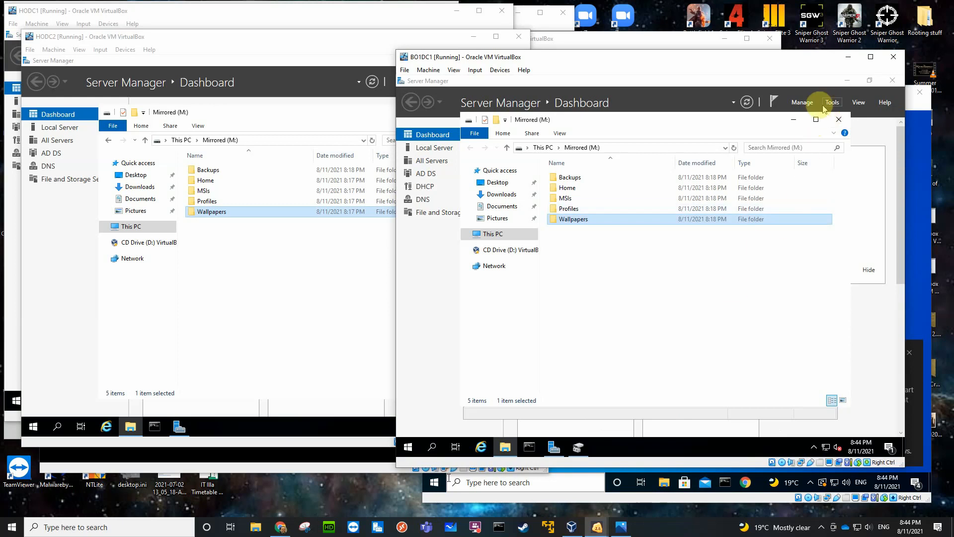
# On BO1DC1, check which File and iSCSI role services are installed using the Add Roles and Features wizard, then cancel it.
pyautogui.click(438, 149)
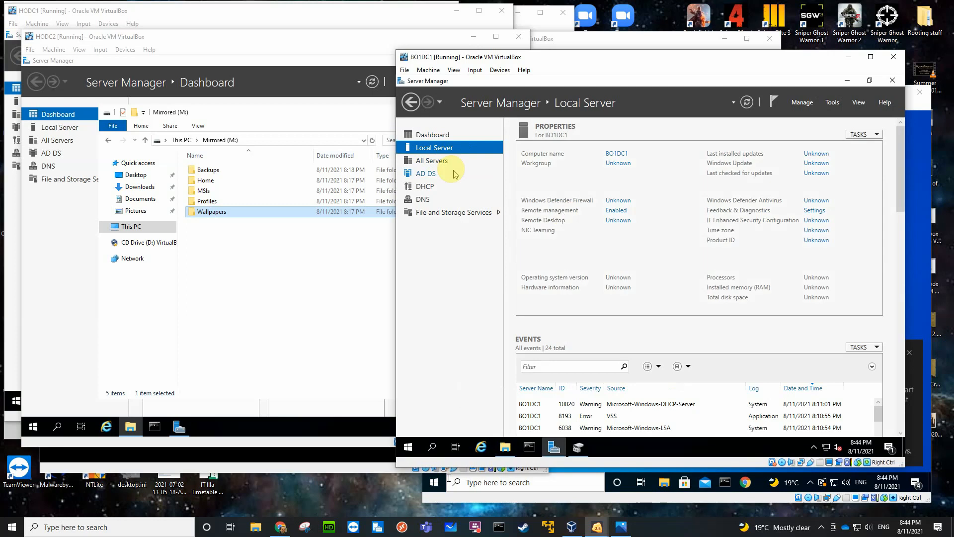
pyautogui.click(418, 133)
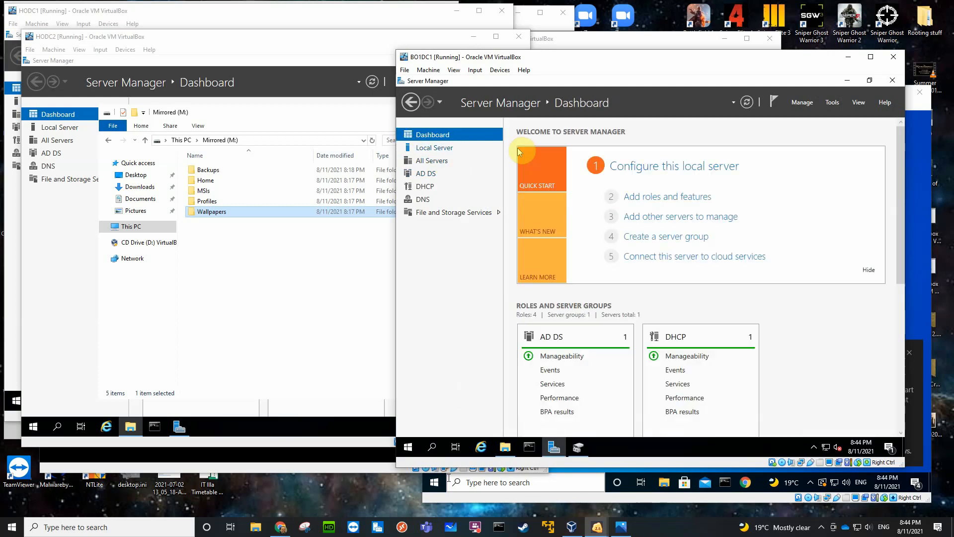
pyautogui.click(660, 197)
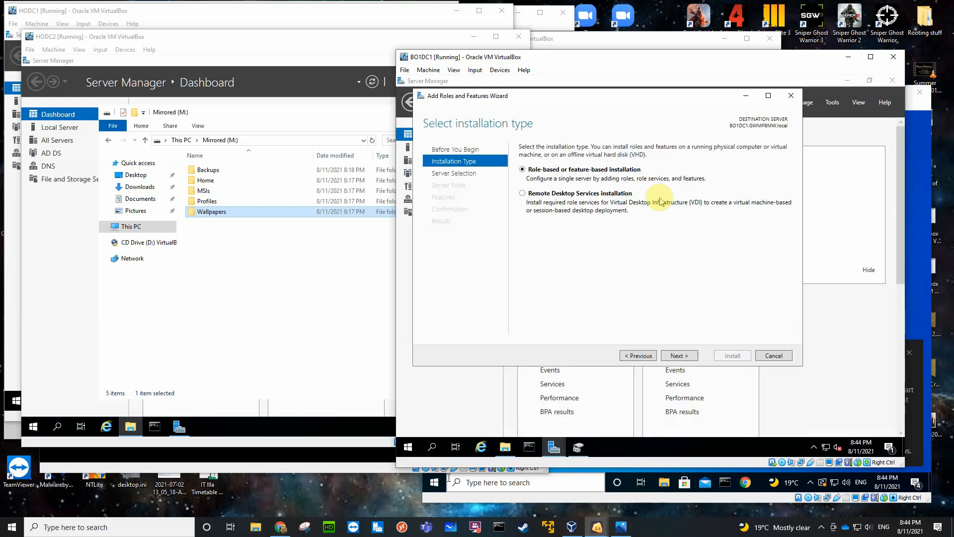
pyautogui.click(674, 357)
pyautogui.click(676, 357)
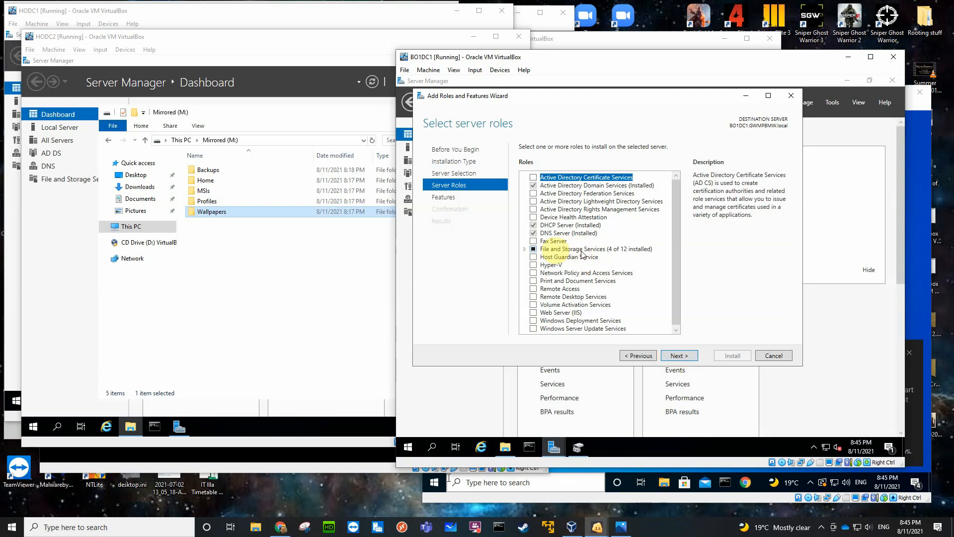
pyautogui.click(524, 248)
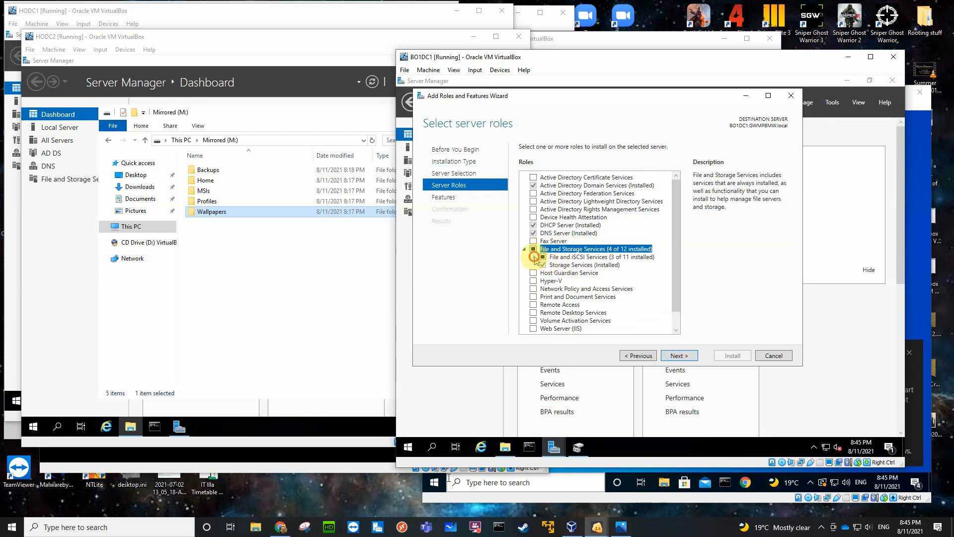
pyautogui.click(534, 257)
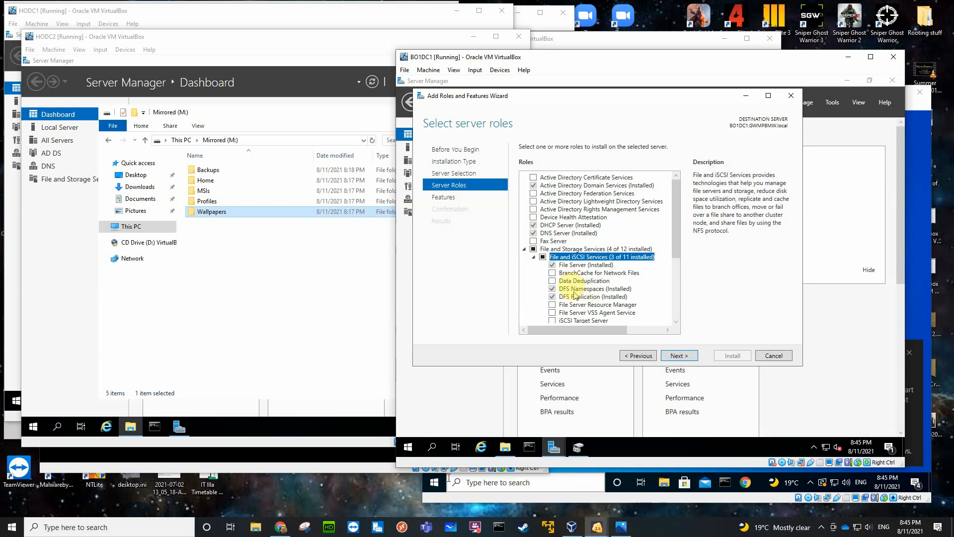
pyautogui.click(679, 356)
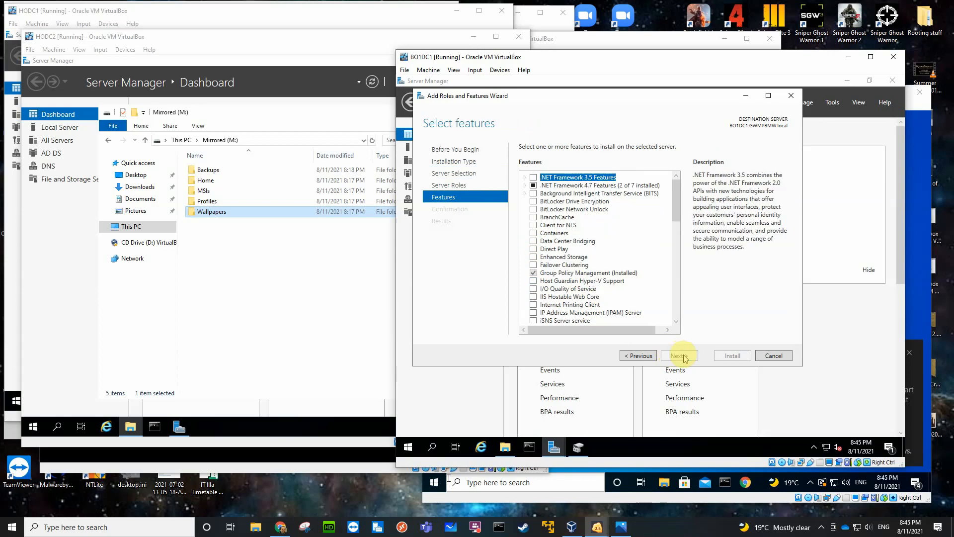
pyautogui.click(767, 355)
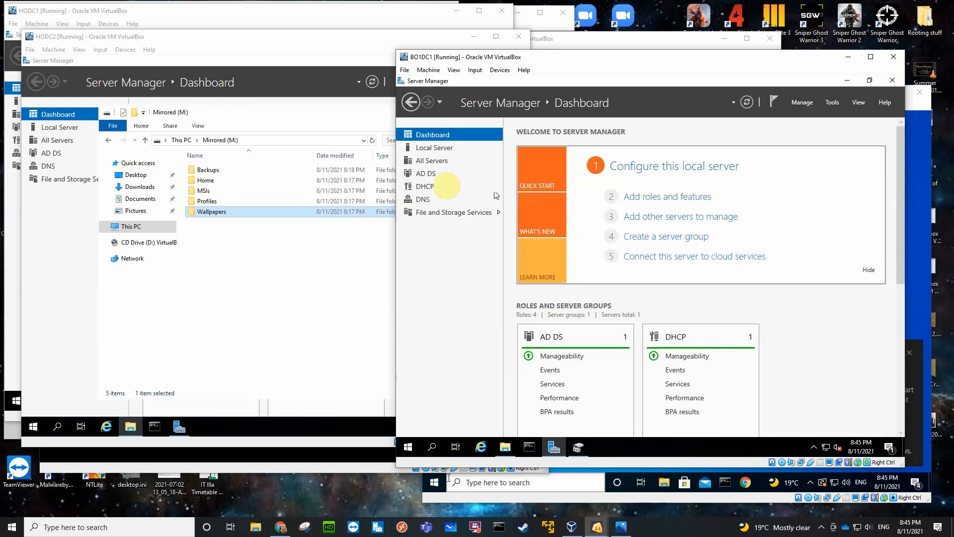
# Switch to HODC2 and check its installed File and iSCSI role services in the Add Roles and Features wizard, leaving without installing anything.
pyautogui.click(259, 284)
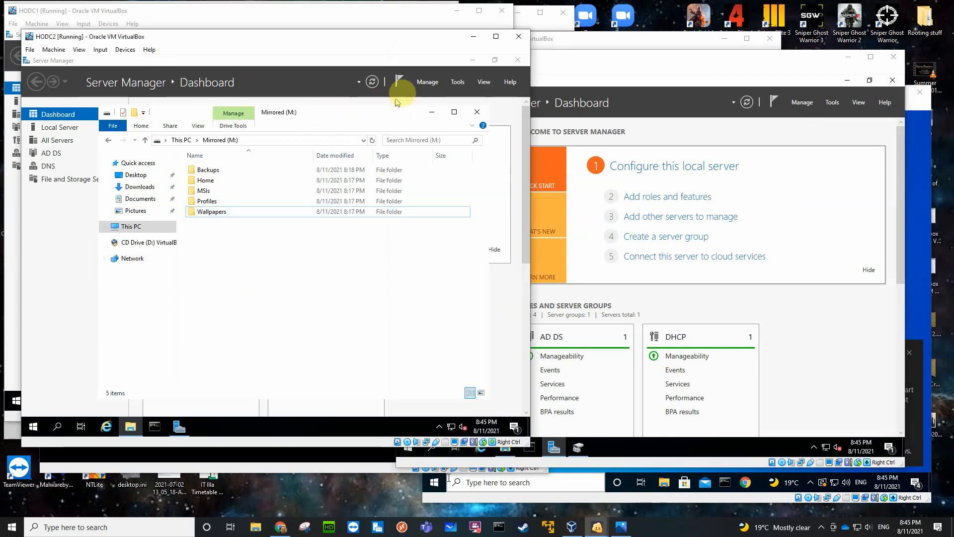
pyautogui.click(426, 83)
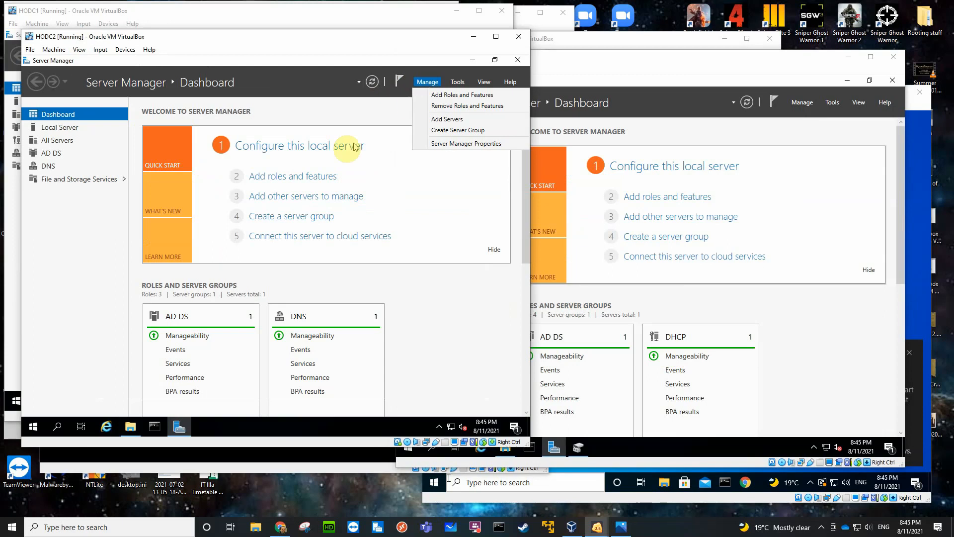
pyautogui.click(298, 177)
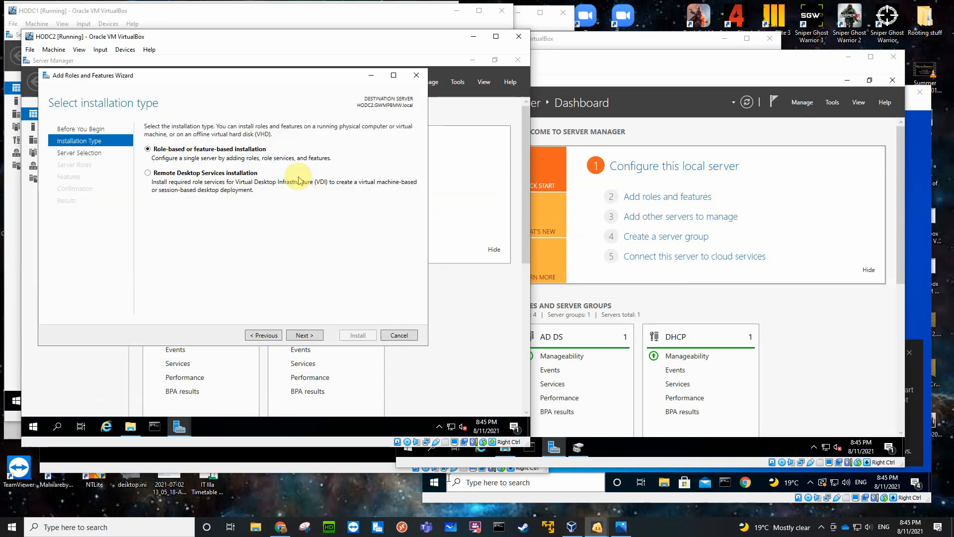
pyautogui.click(305, 335)
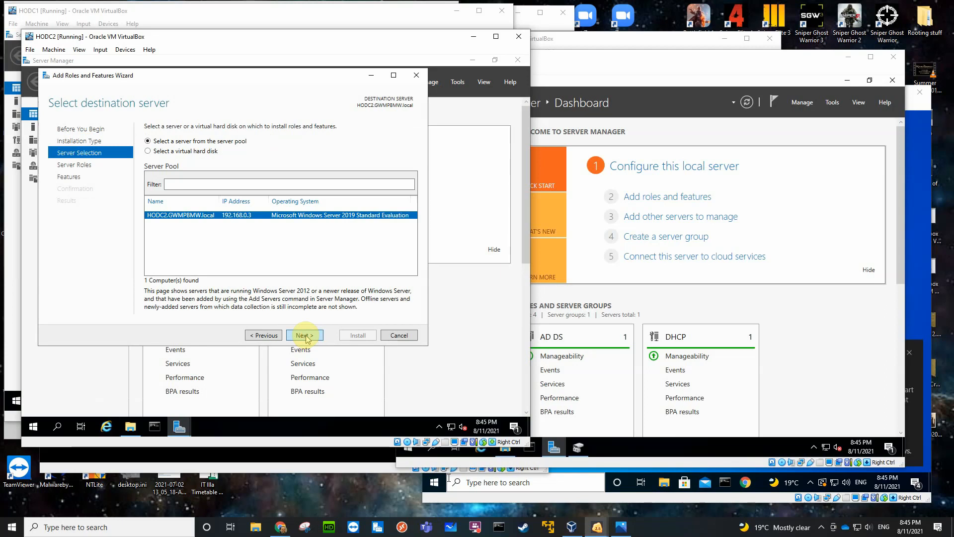
pyautogui.click(305, 335)
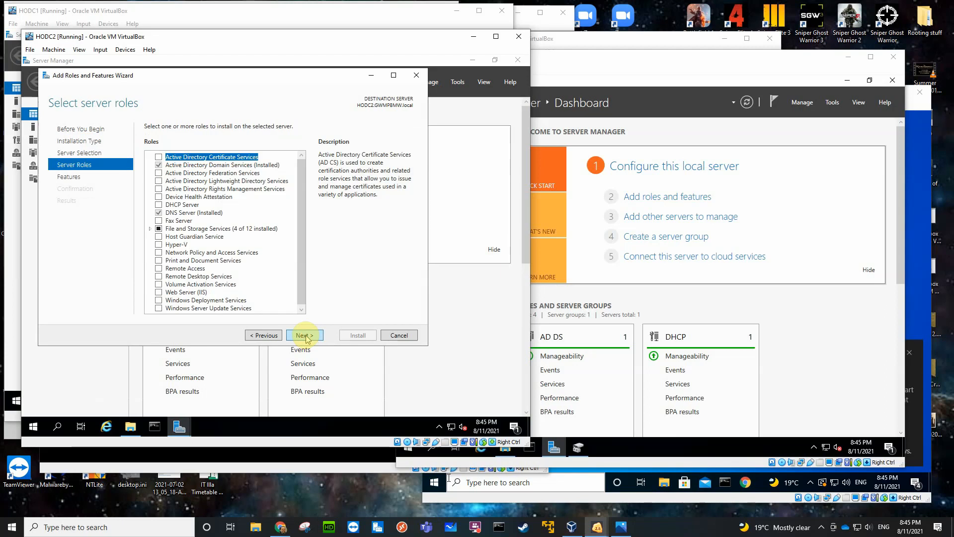
pyautogui.click(150, 229)
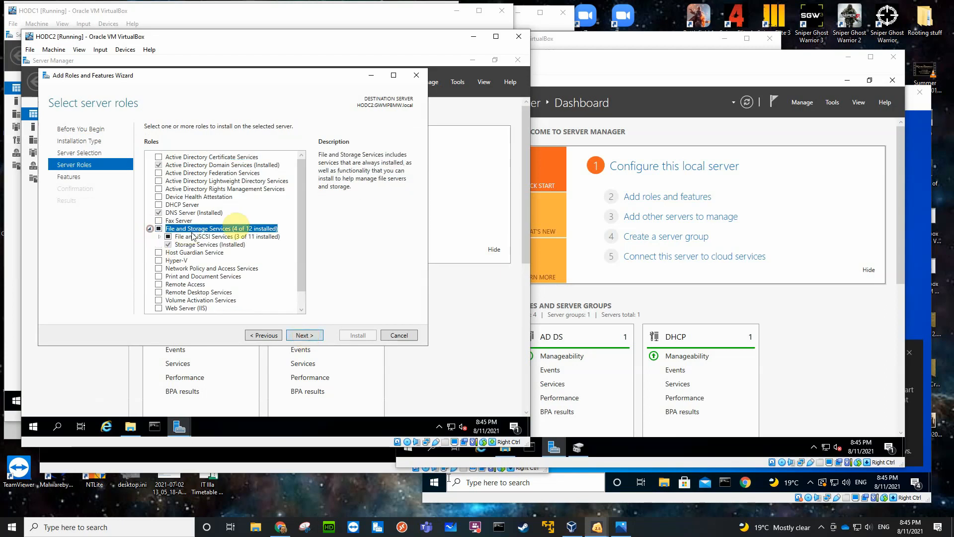
pyautogui.click(159, 237)
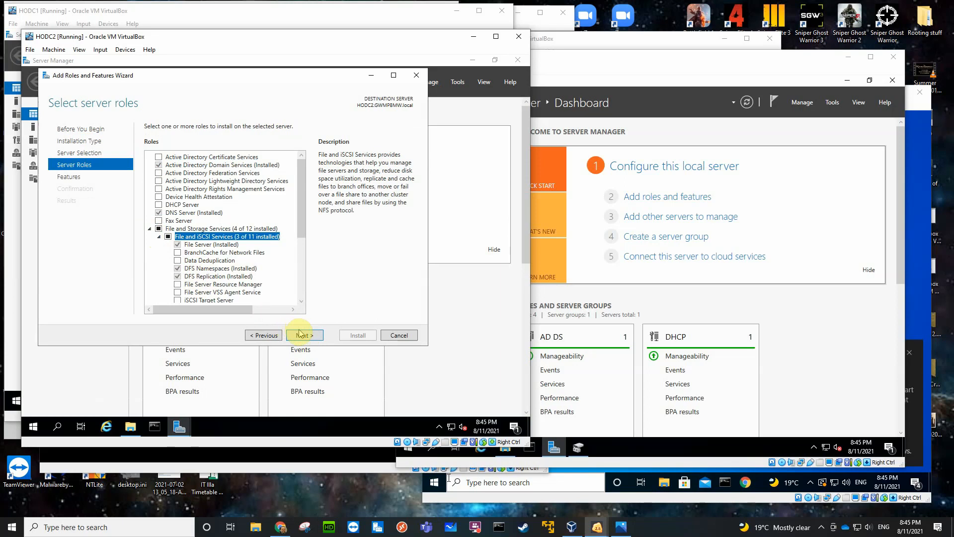
pyautogui.click(390, 335)
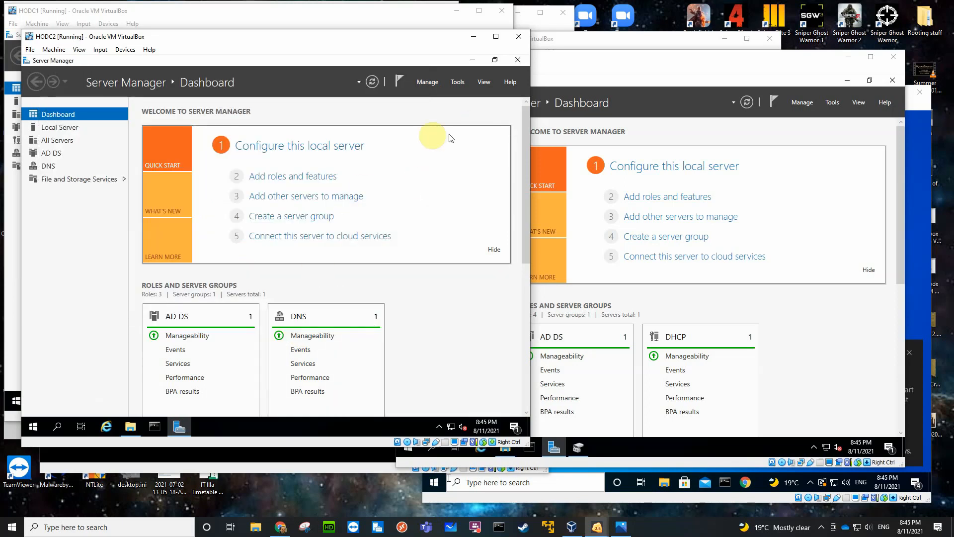
# Switch to HODC1, close the RAID5 folder window, and check the server's installed File and iSCSI role services without installing anything.
pyautogui.click(258, 15)
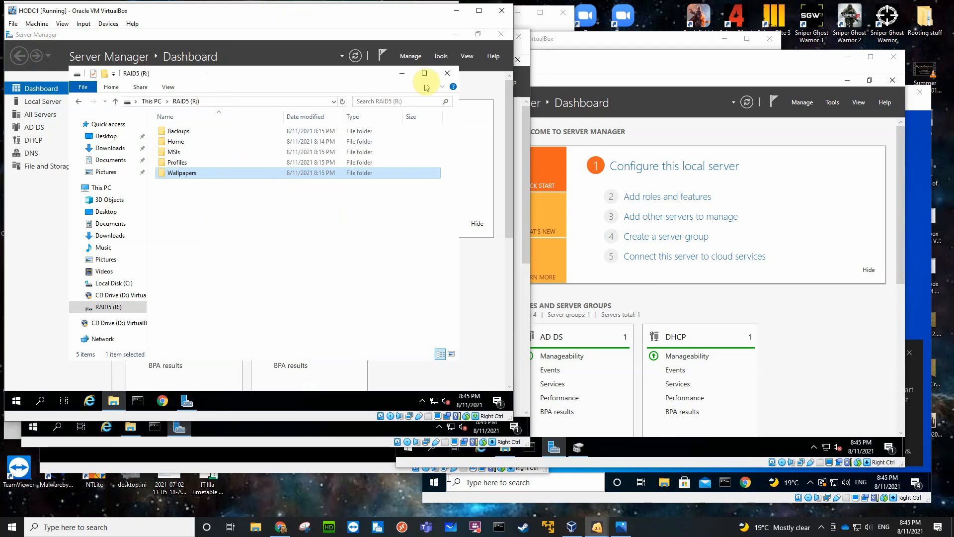
pyautogui.click(448, 73)
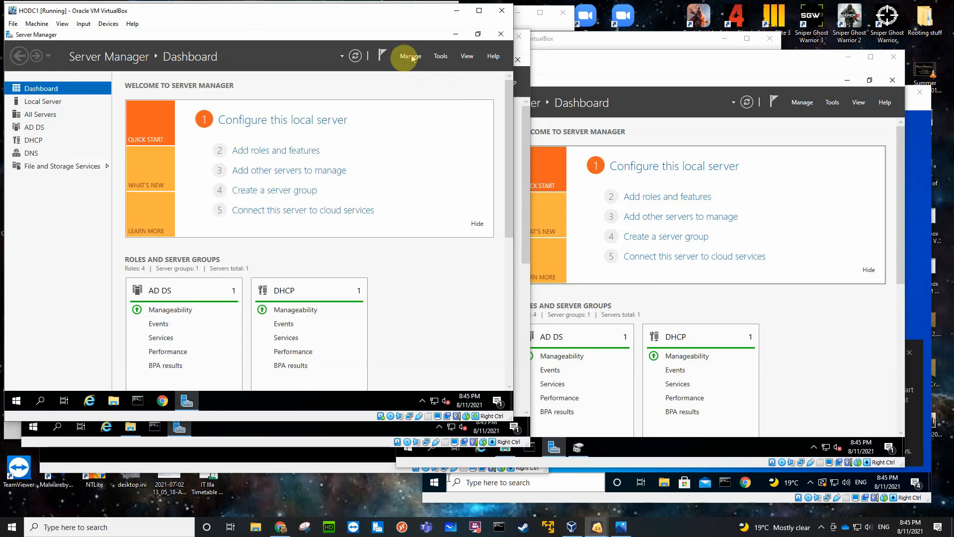
pyautogui.click(411, 57)
pyautogui.click(281, 150)
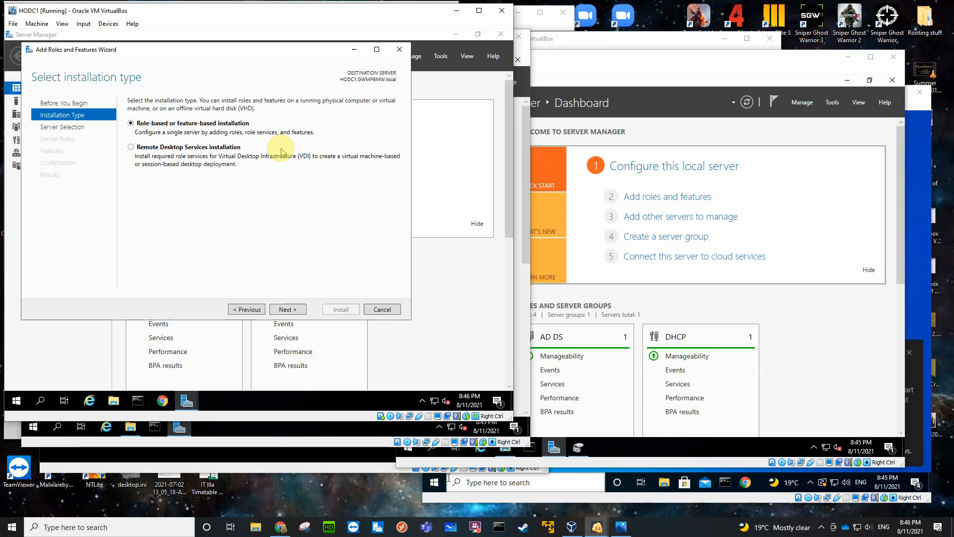
pyautogui.click(292, 310)
pyautogui.click(292, 310)
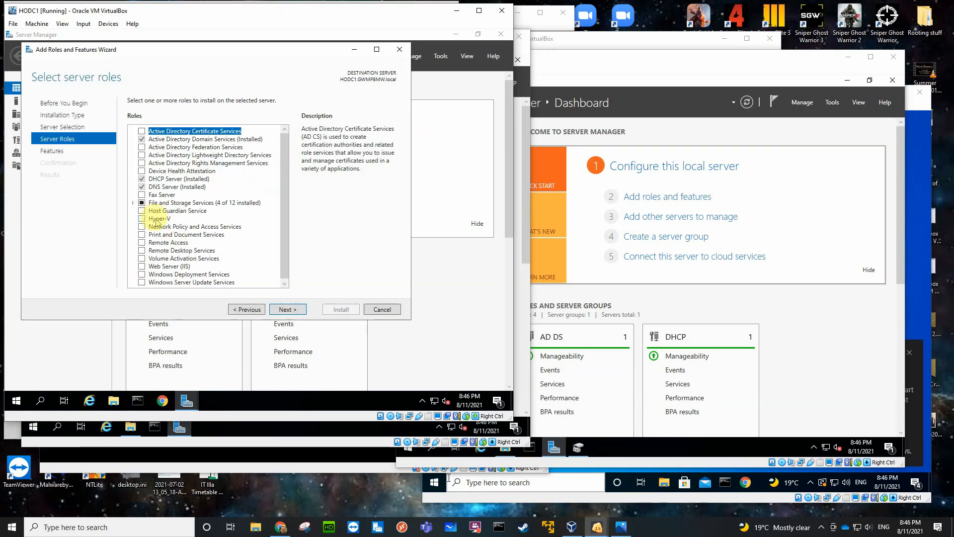
pyautogui.click(134, 203)
pyautogui.click(142, 211)
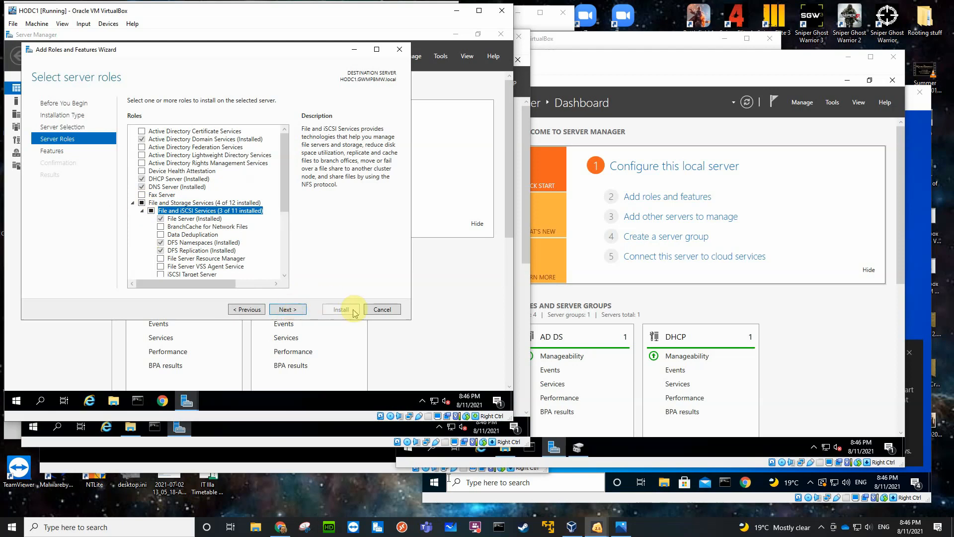
pyautogui.click(372, 309)
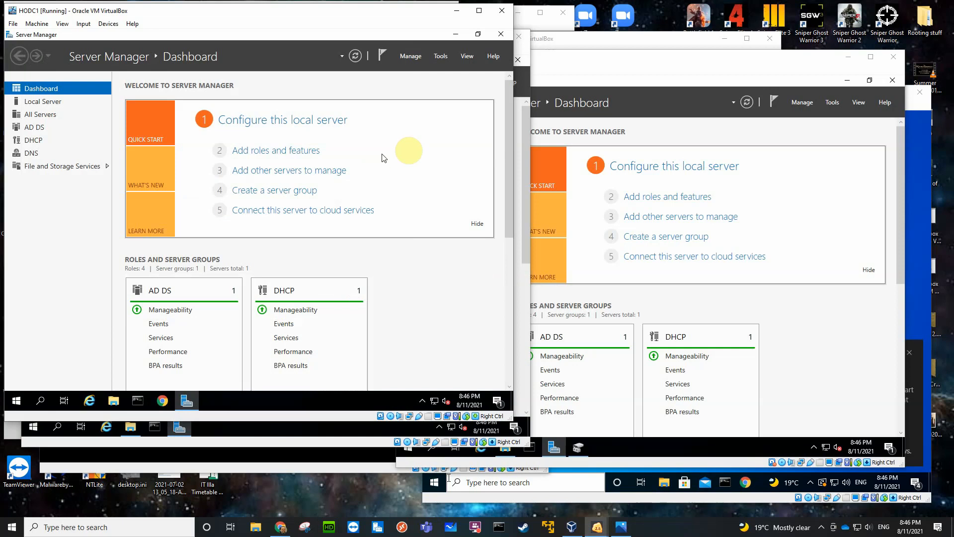
# Open DFS Management on HODC1 and examine the folder targets of the Backups folder in the CorpData namespace.
pyautogui.click(442, 57)
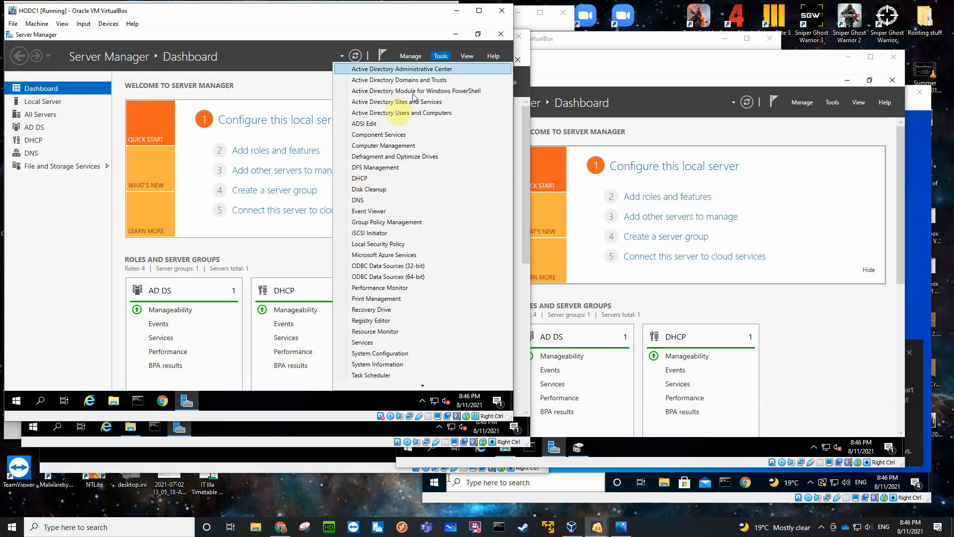
pyautogui.click(377, 167)
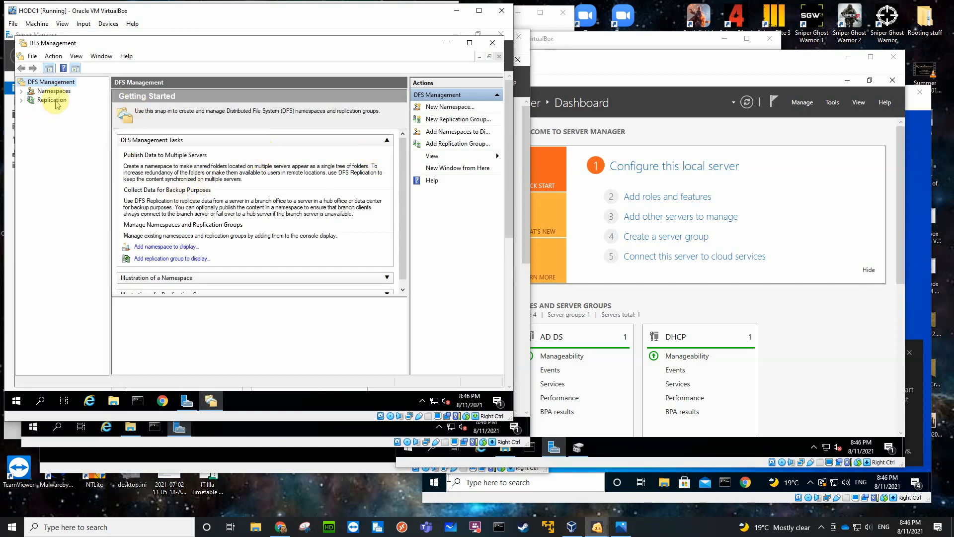
pyautogui.click(21, 91)
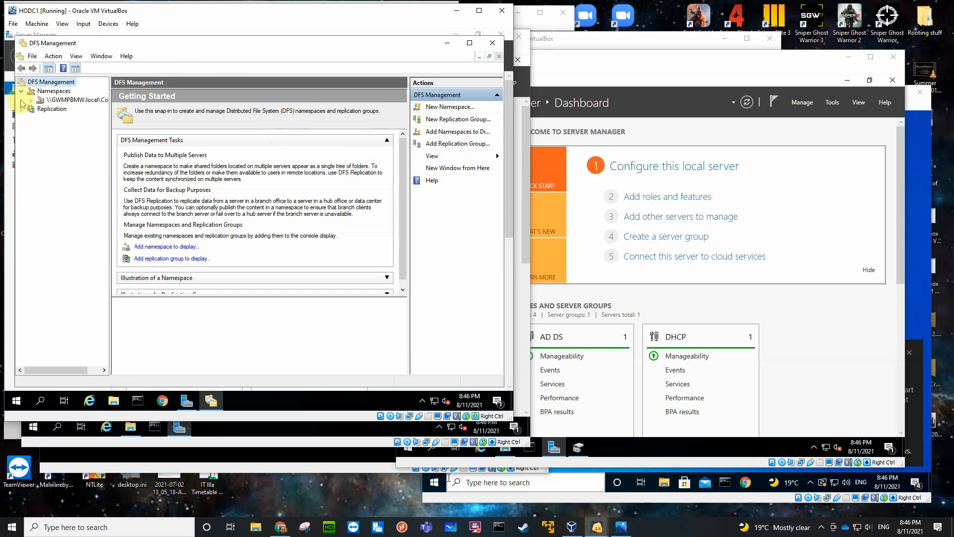
pyautogui.click(73, 100)
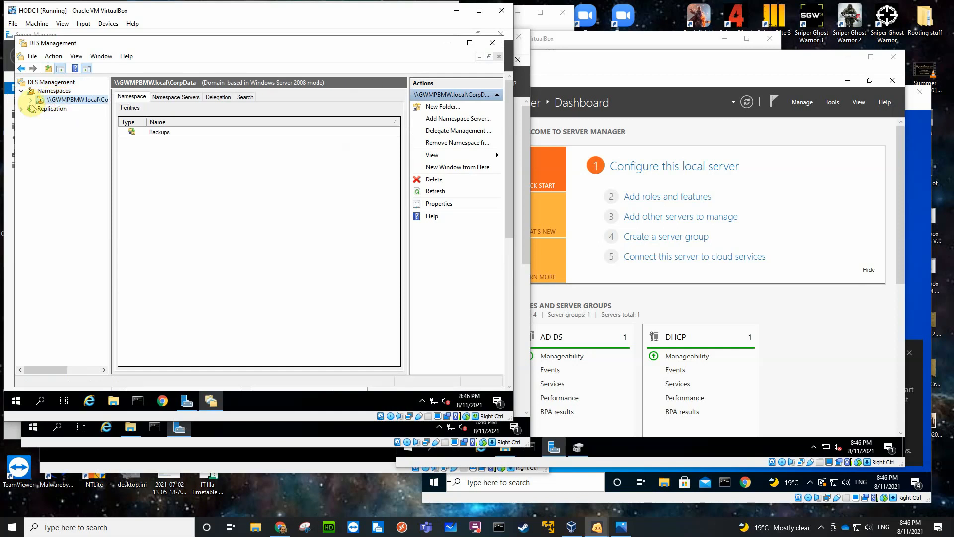
pyautogui.click(31, 100)
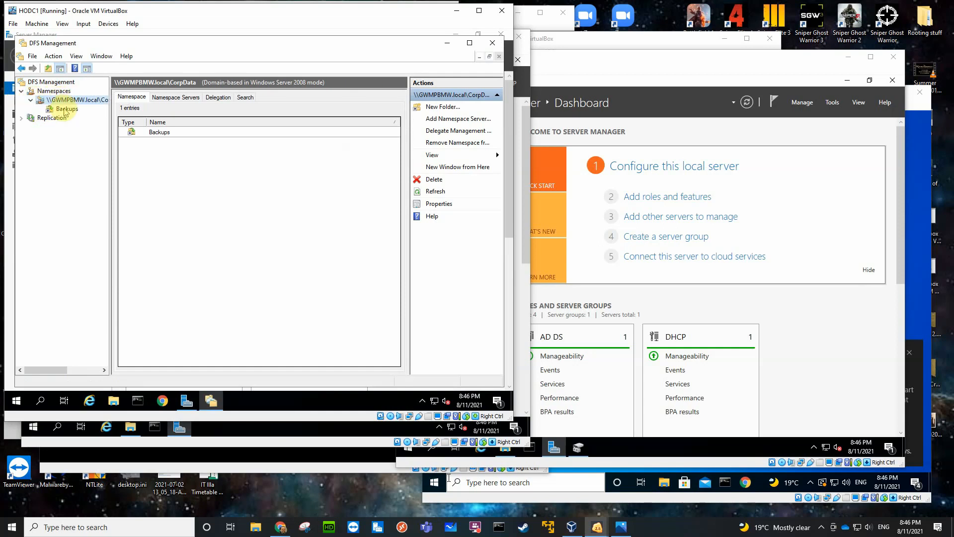
pyautogui.click(66, 110)
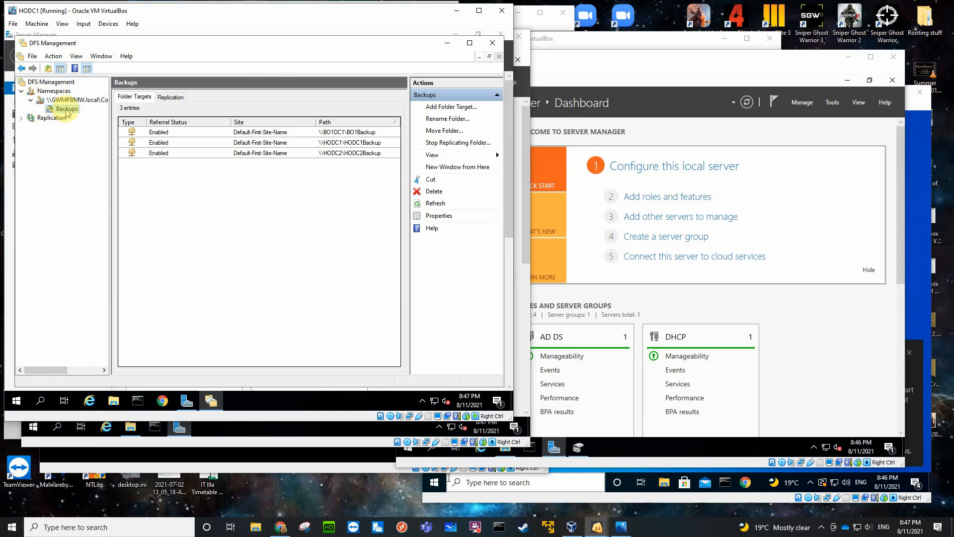
pyautogui.rightClick(67, 110)
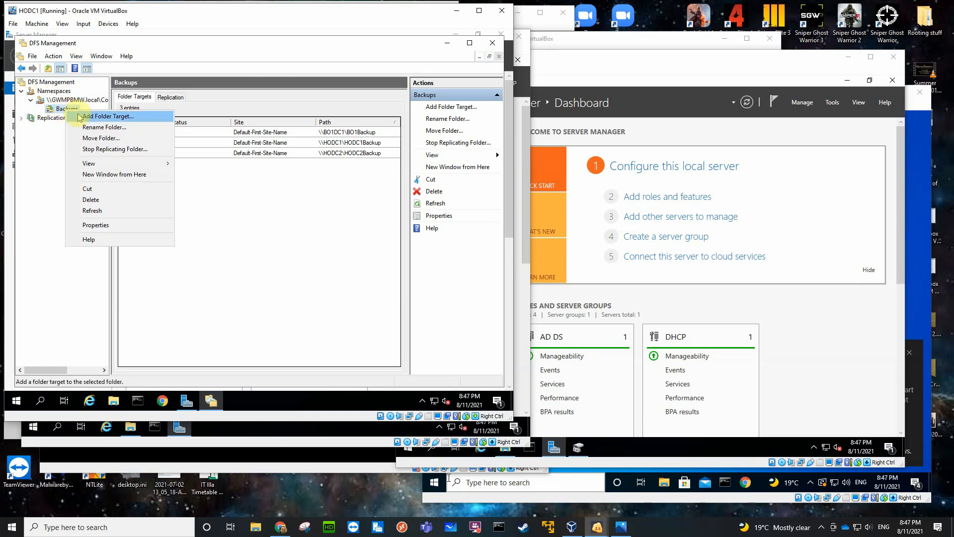
pyautogui.click(323, 178)
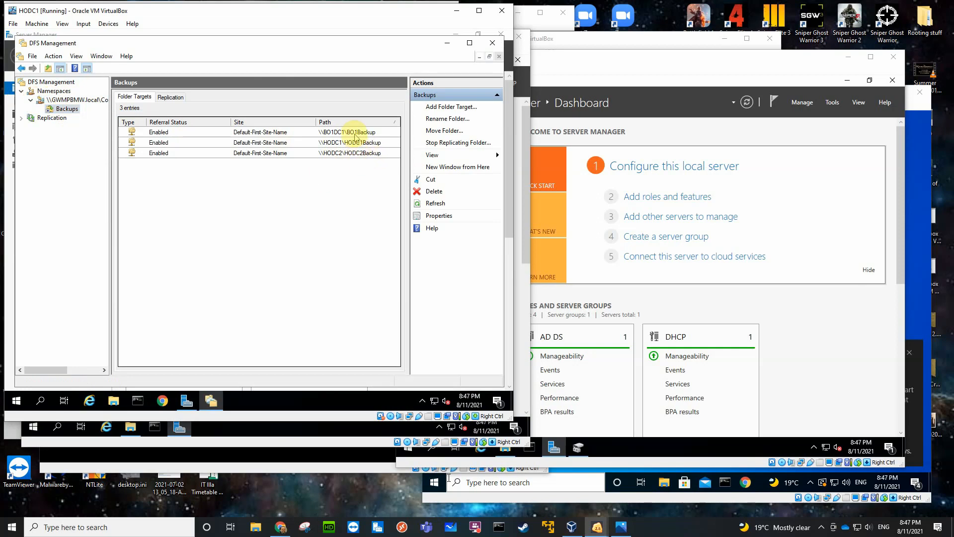
# Delete the Backups folder from the CorpData namespace together with its associated replicated folders, and check the remaining replication groups.
pyautogui.rightClick(68, 109)
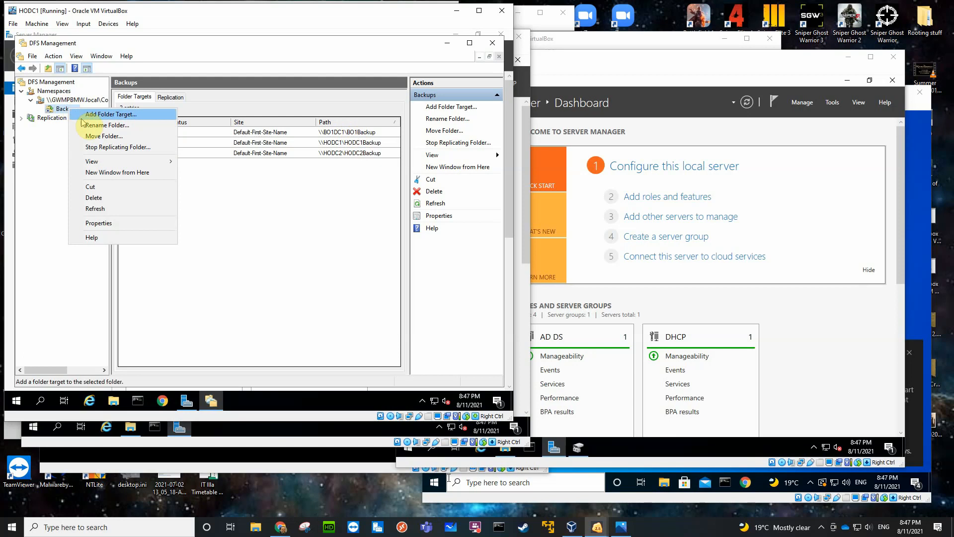
pyautogui.click(100, 199)
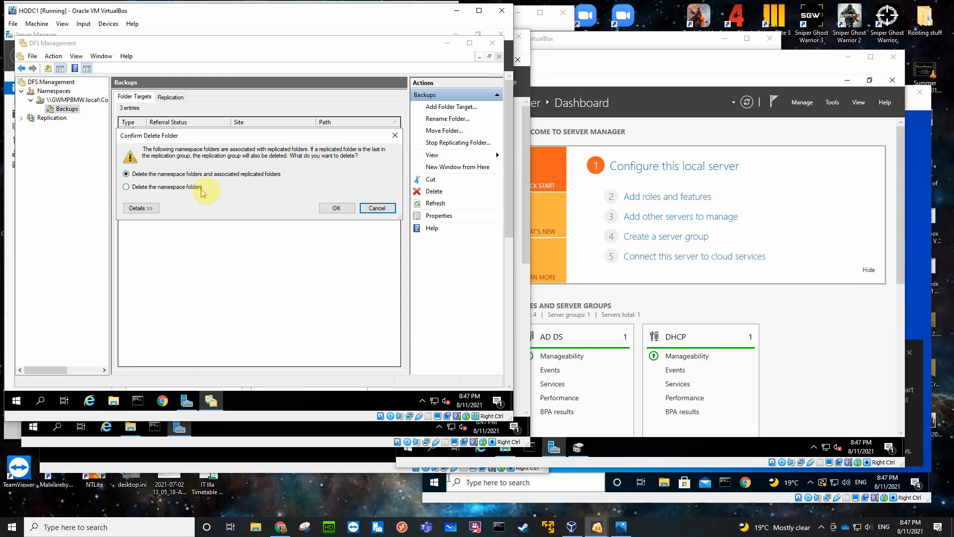
pyautogui.click(341, 210)
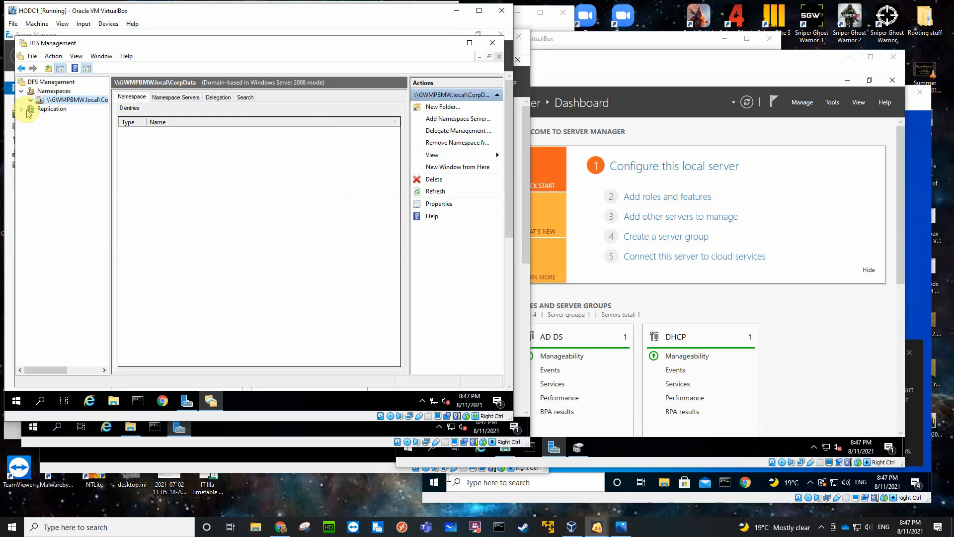
pyautogui.click(21, 109)
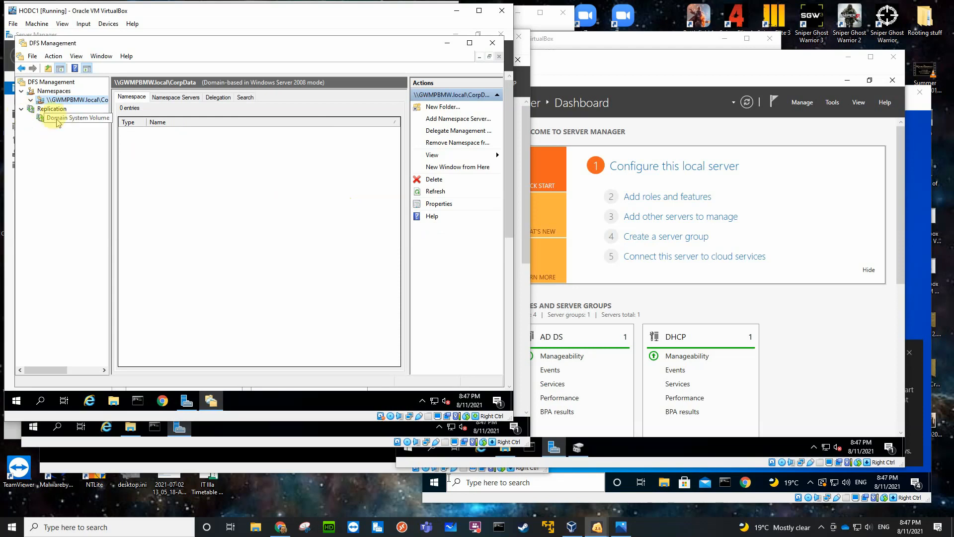
pyautogui.rightClick(53, 93)
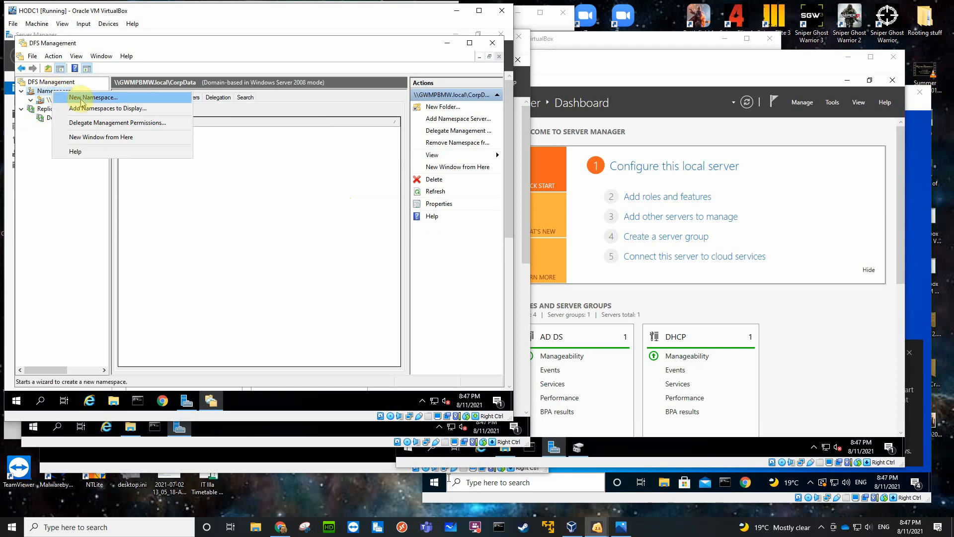
pyautogui.click(263, 212)
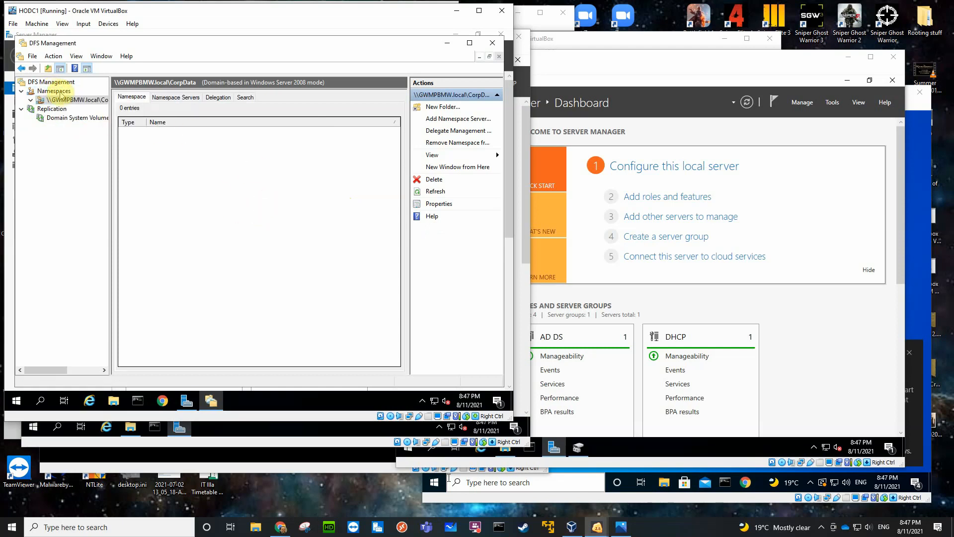
pyautogui.click(59, 93)
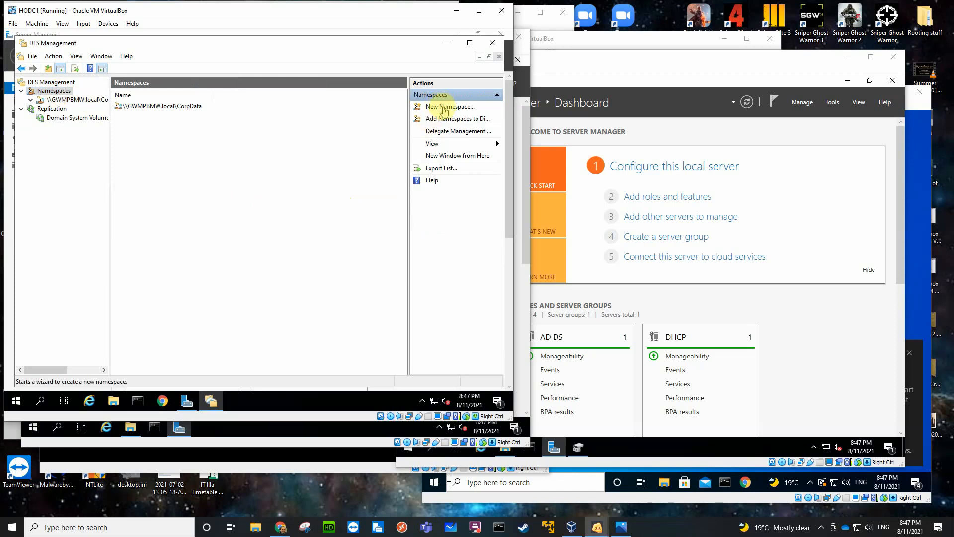
pyautogui.rightClick(52, 92)
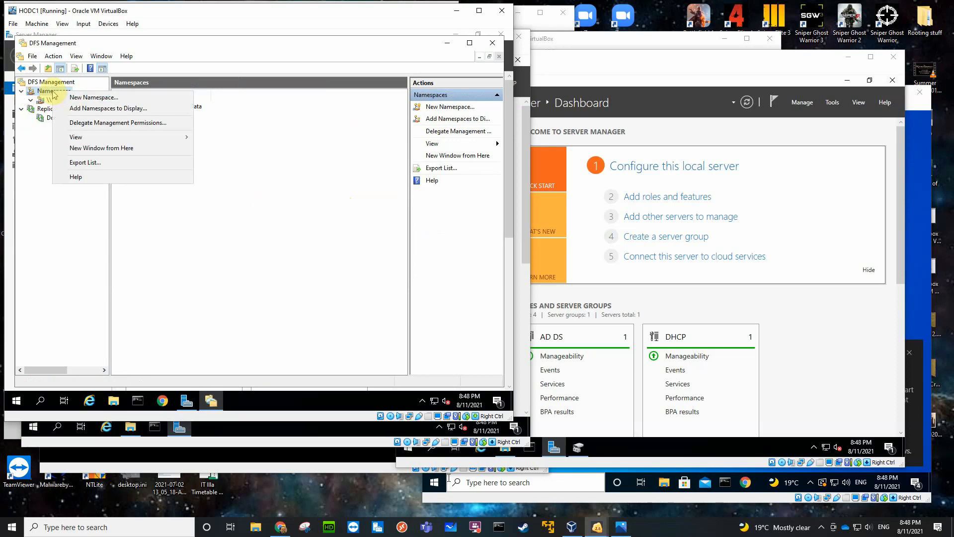
pyautogui.click(81, 99)
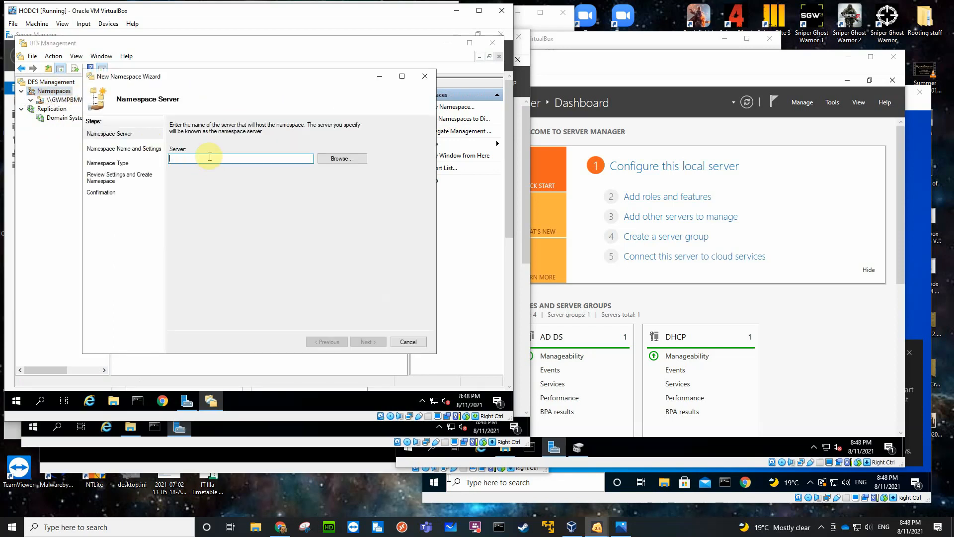
pyautogui.click(339, 158)
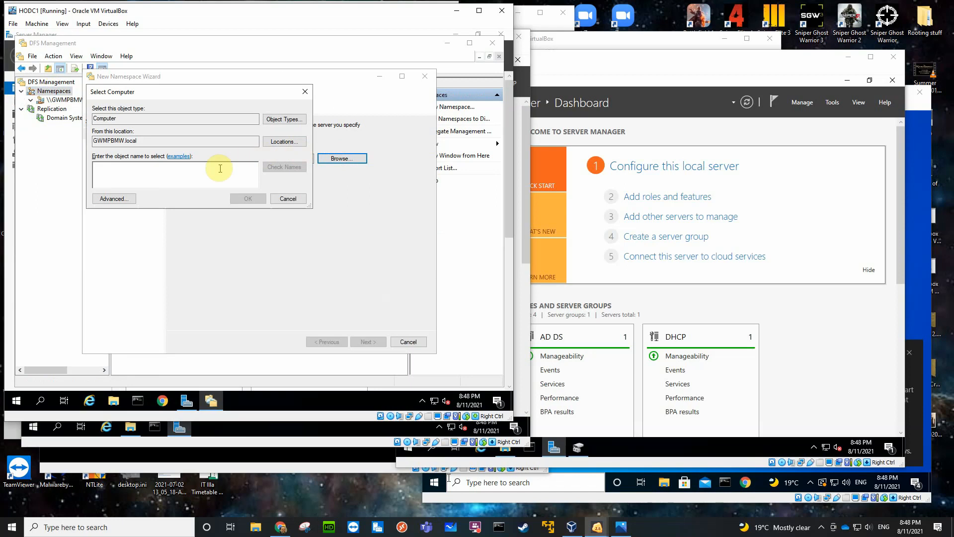
pyautogui.write('ho')
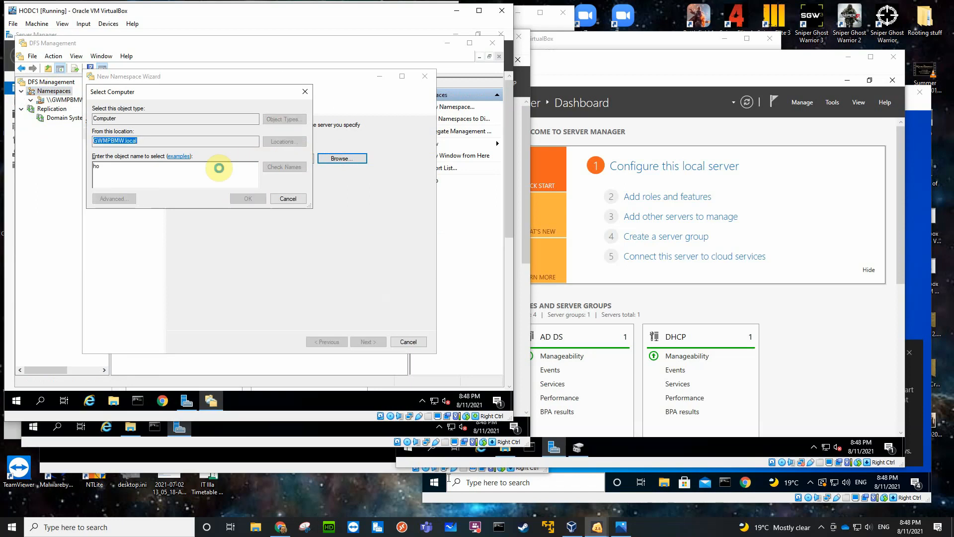
pyautogui.press('Return')
pyautogui.click(131, 171)
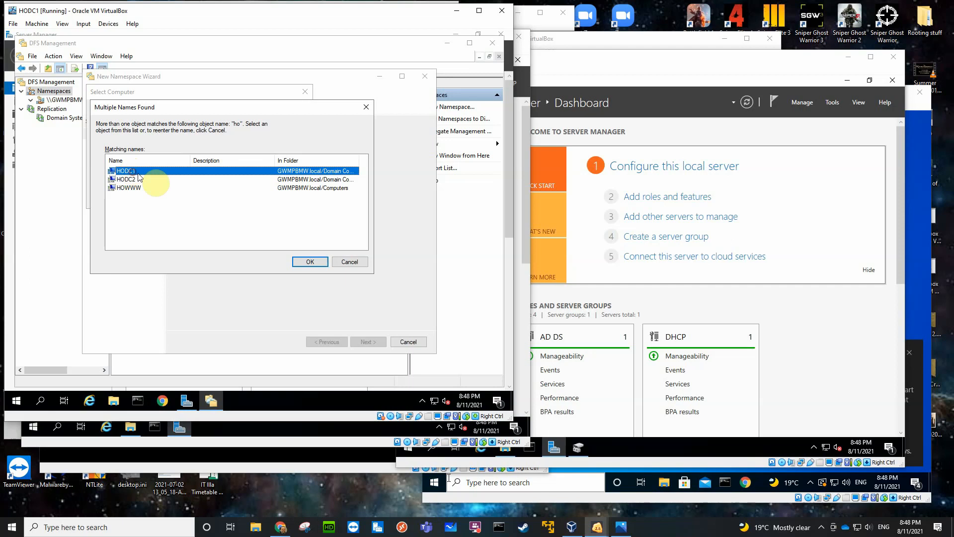
pyautogui.click(306, 262)
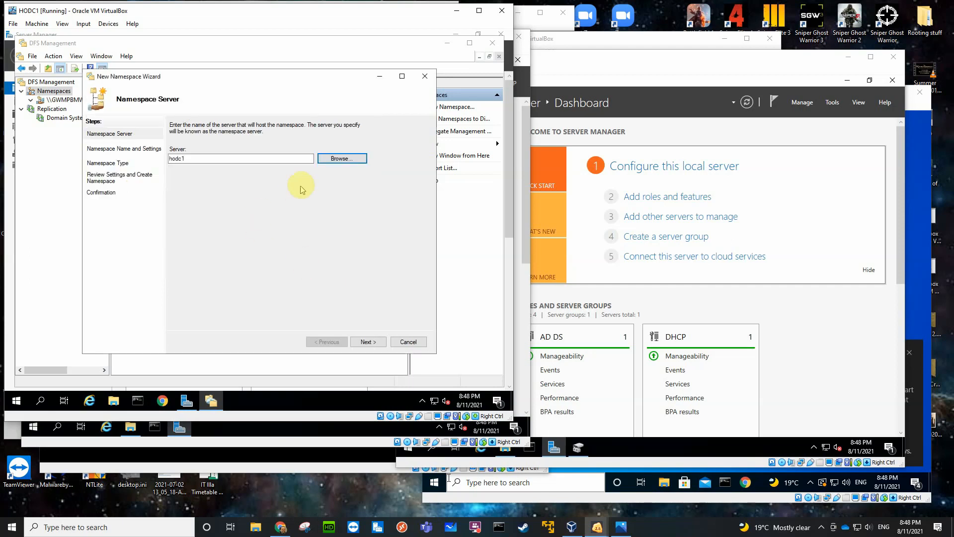
pyautogui.click(358, 340)
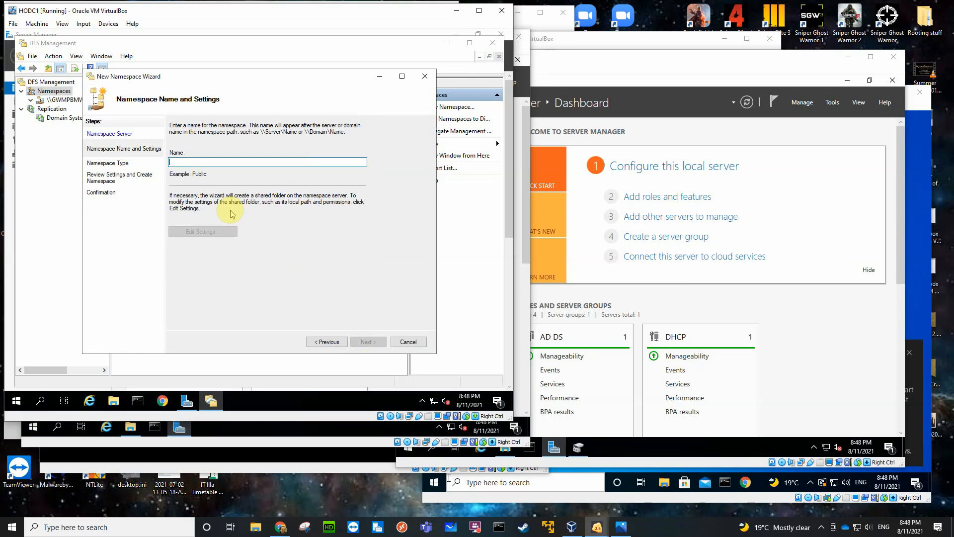
pyautogui.write('test')
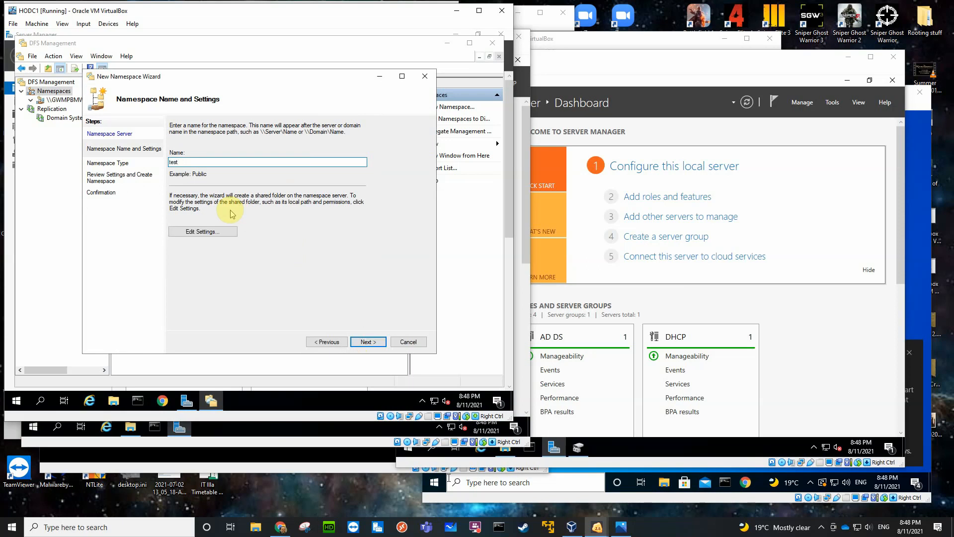
pyautogui.click(196, 231)
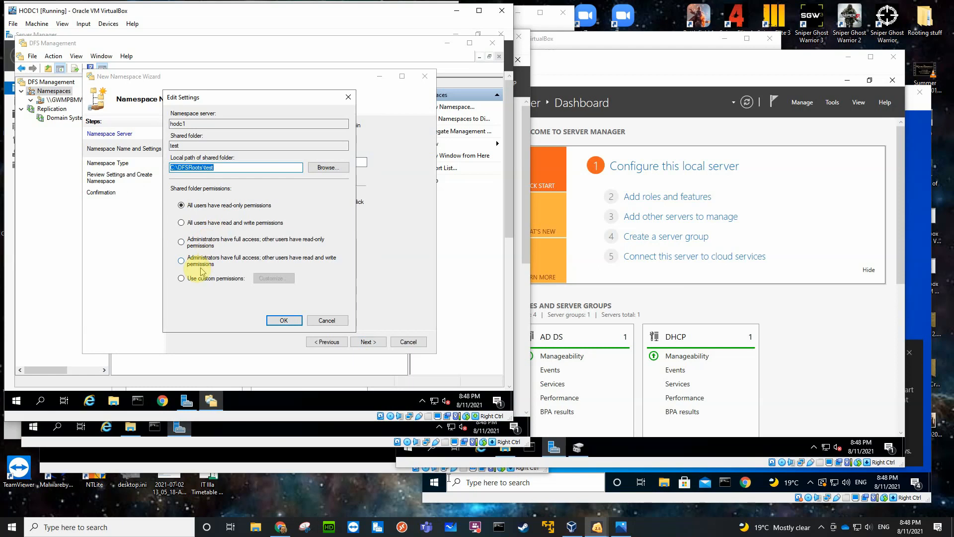
pyautogui.click(182, 262)
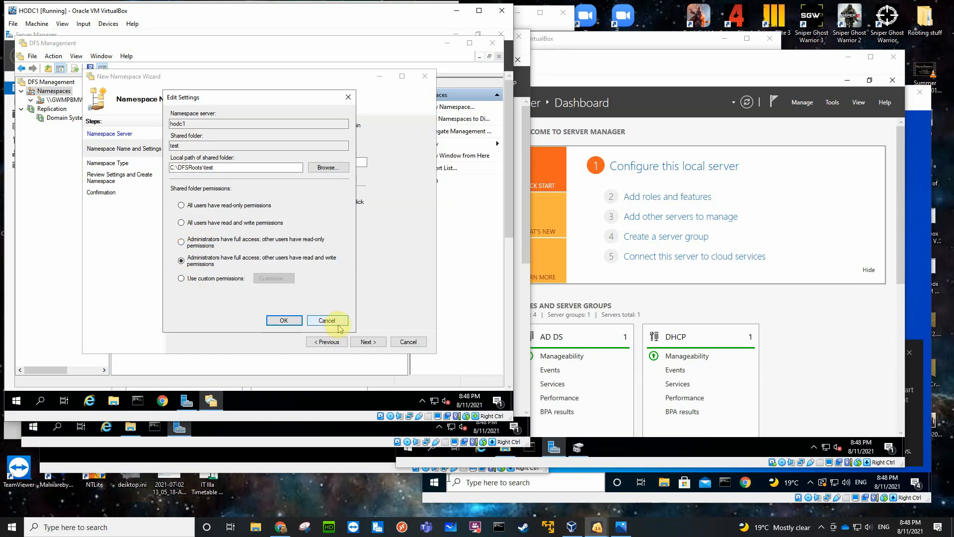
pyautogui.click(285, 320)
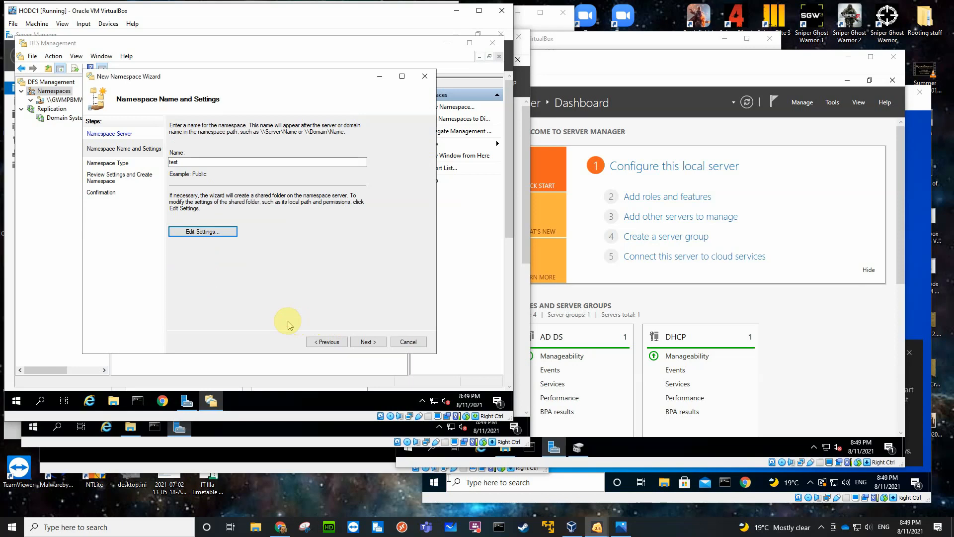
pyautogui.click(367, 343)
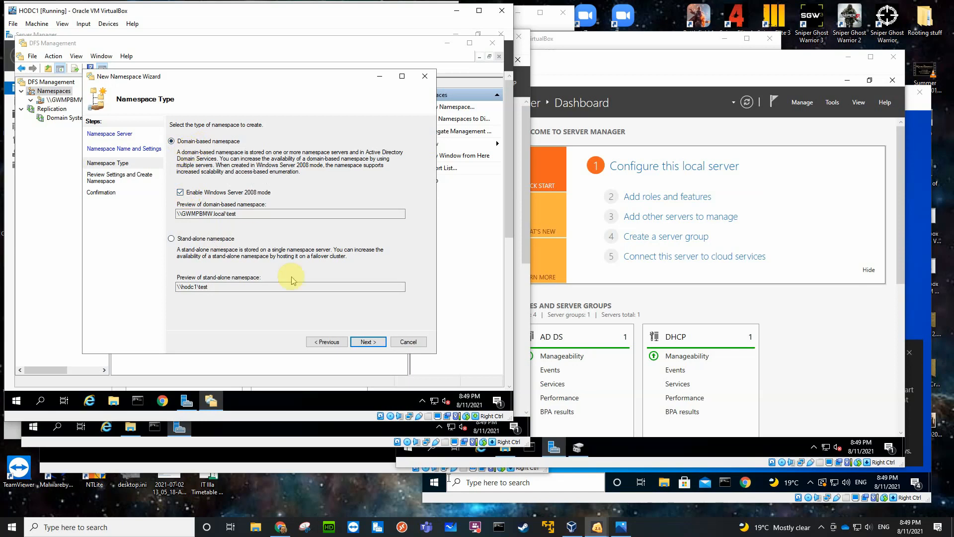
pyautogui.click(365, 343)
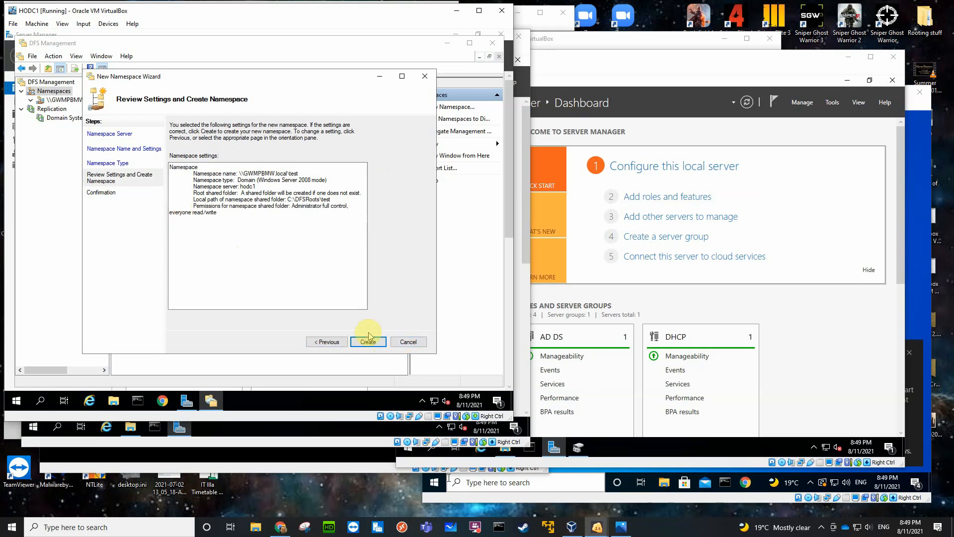
pyautogui.click(396, 342)
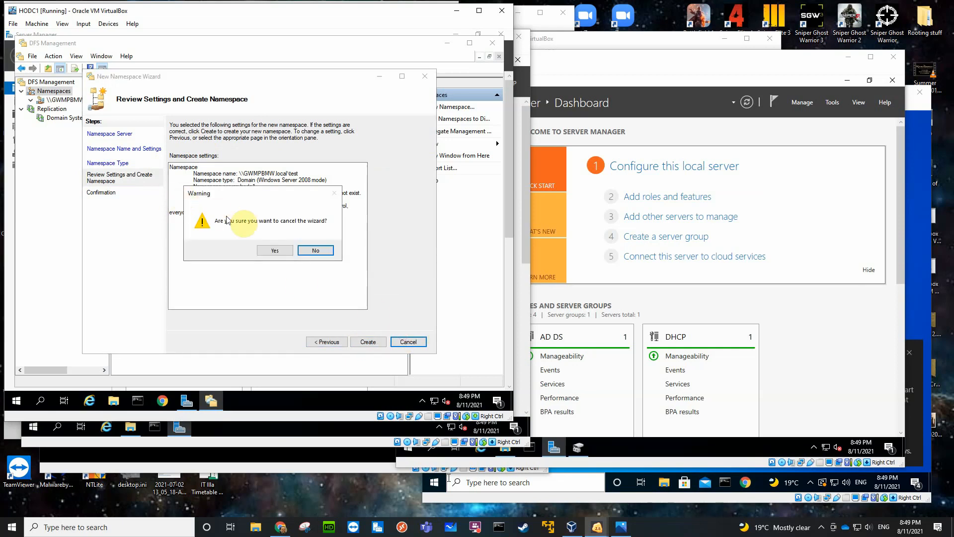
pyautogui.click(275, 248)
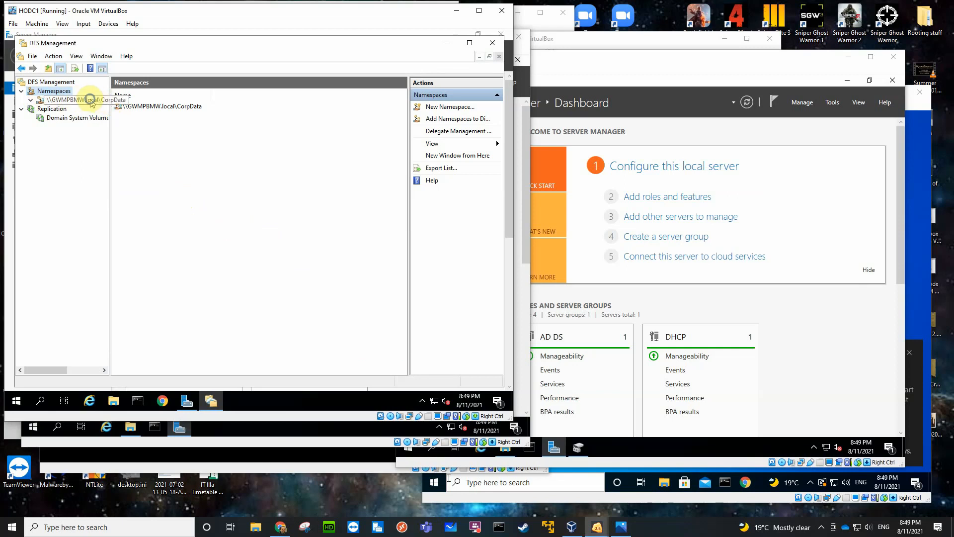
# Delete the CorpData namespace together with all its folders.
pyautogui.rightClick(90, 103)
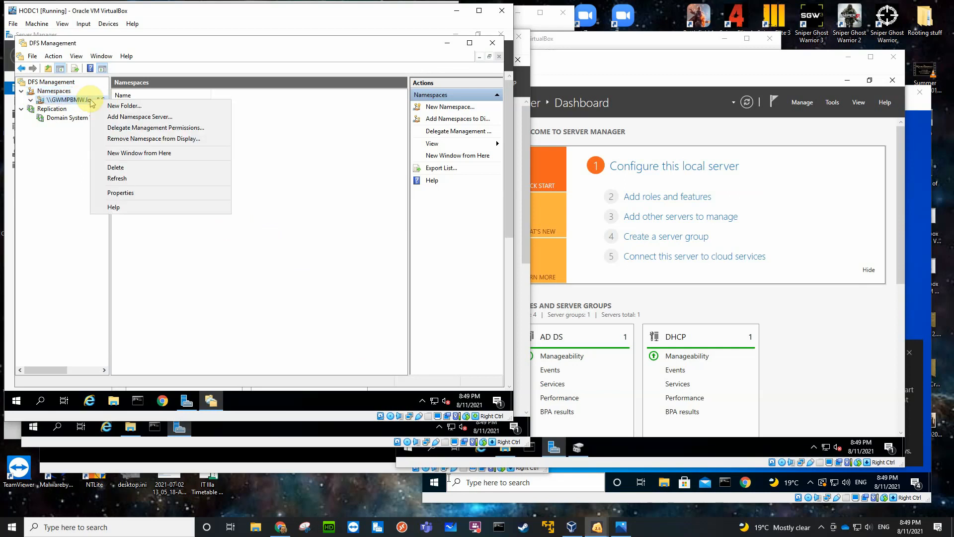
pyautogui.click(115, 167)
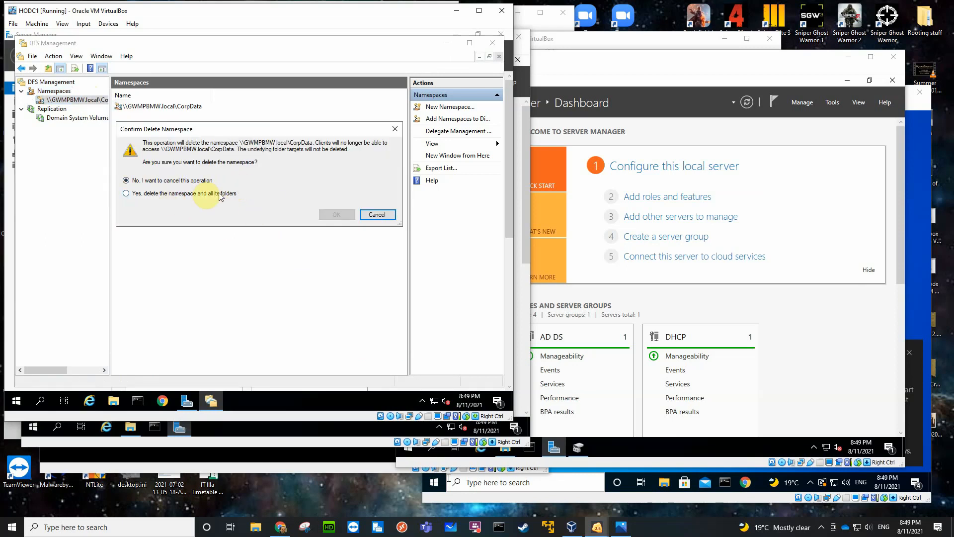
pyautogui.click(127, 194)
pyautogui.click(331, 214)
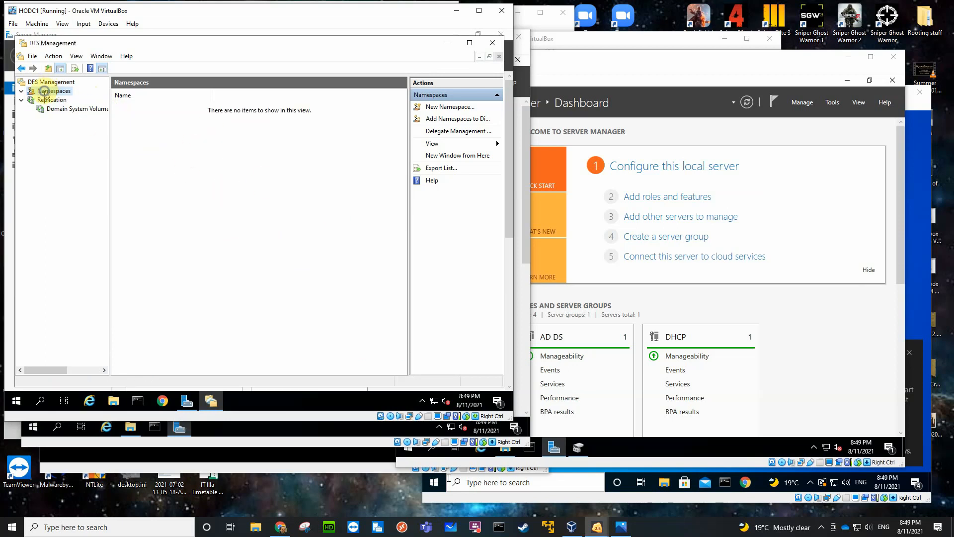
# Start a new DFS namespace and choose HODC1 from the domain's computers as its namespace server.
pyautogui.rightClick(43, 91)
pyautogui.click(77, 95)
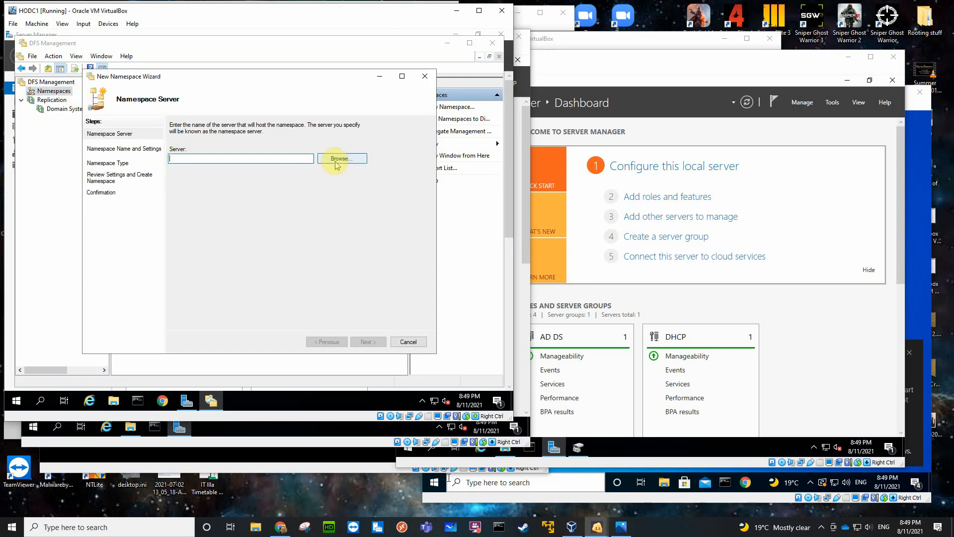
pyautogui.click(336, 159)
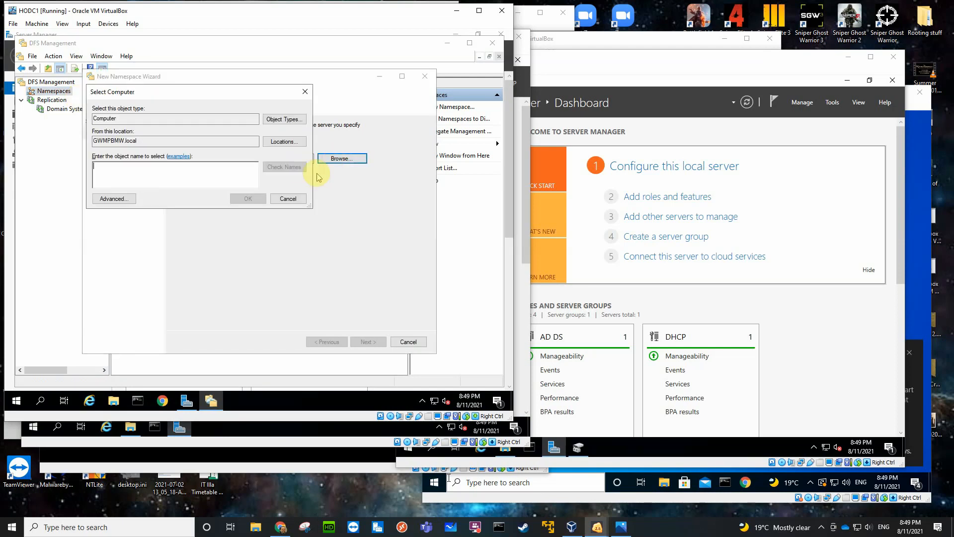
pyautogui.write('ho')
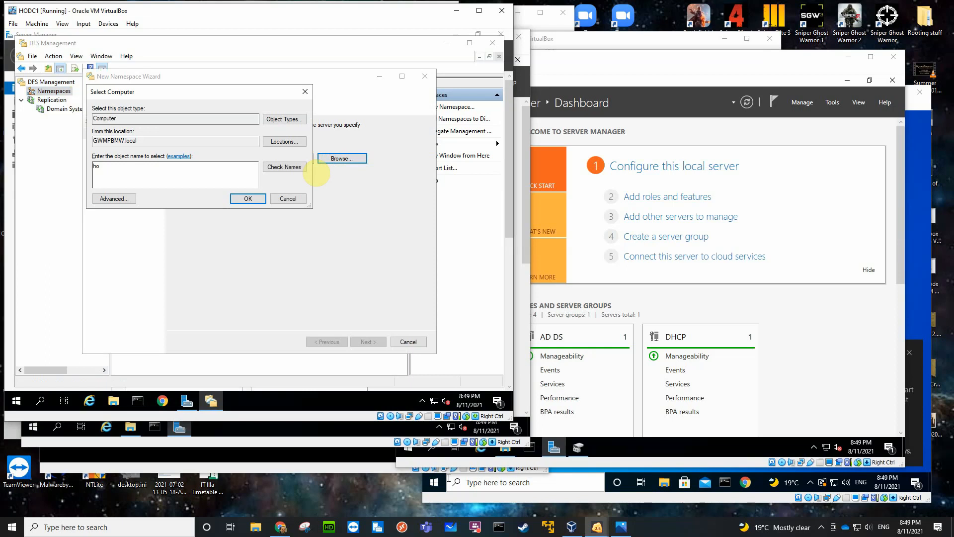
pyautogui.click(283, 167)
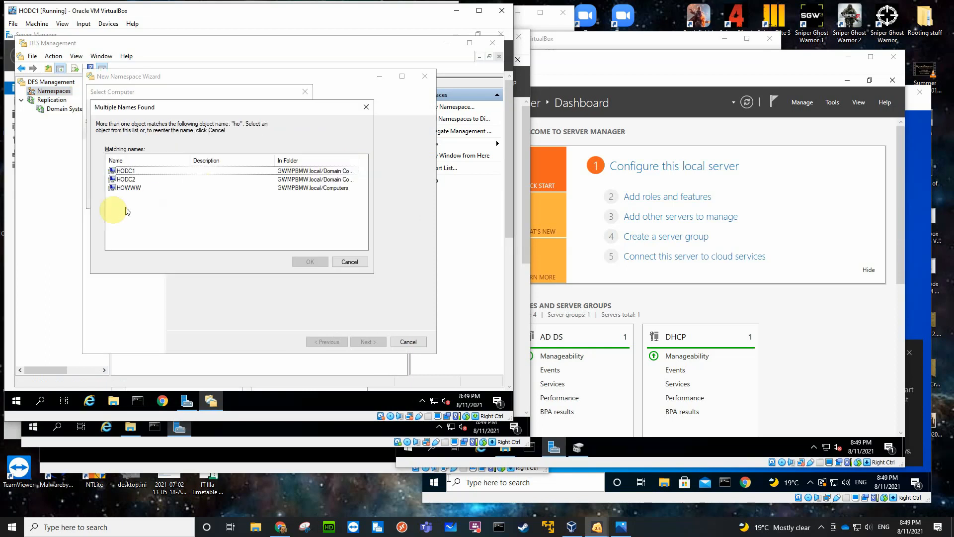
pyautogui.click(125, 171)
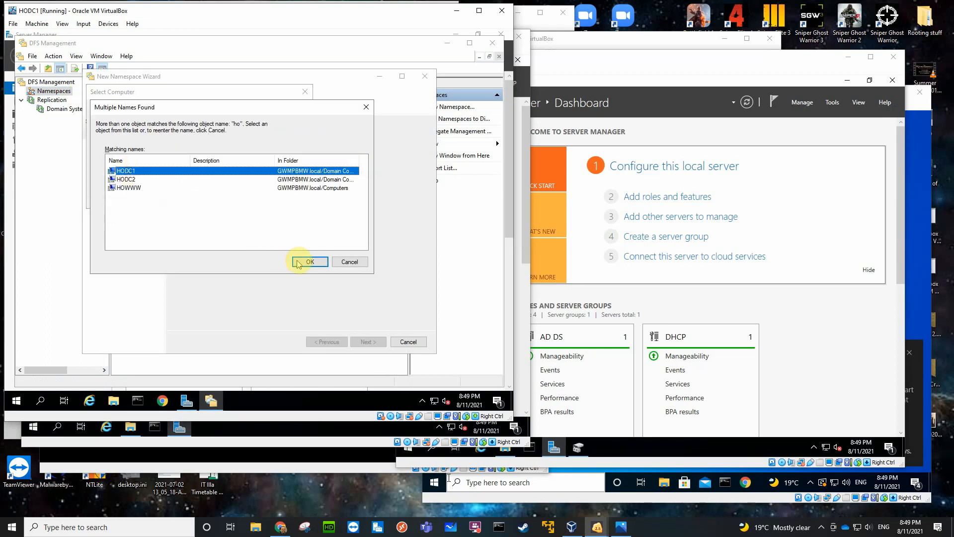
pyautogui.click(309, 261)
pyautogui.click(368, 342)
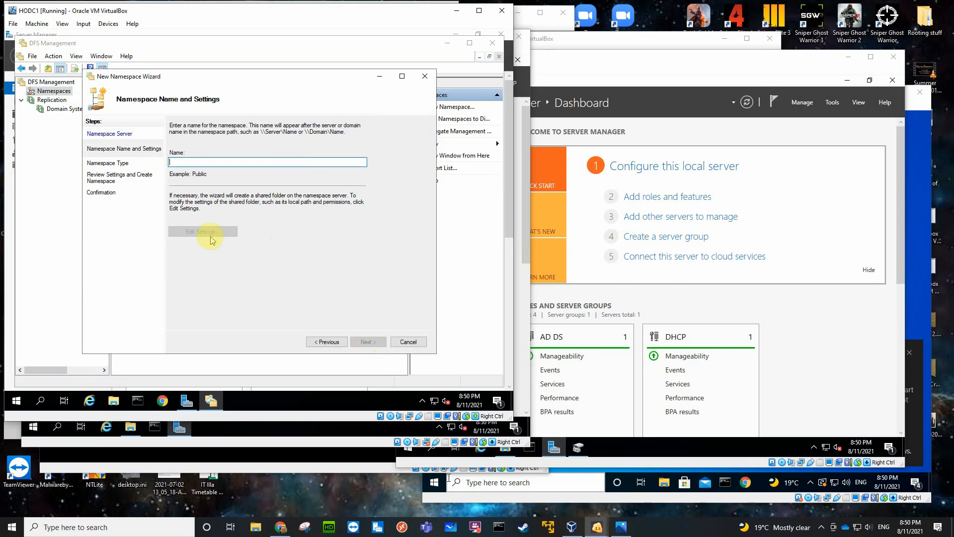
# Name the namespace CorpData and give administrators full access and other users read and write permissions on its shared folder.
pyautogui.write('CorpData')
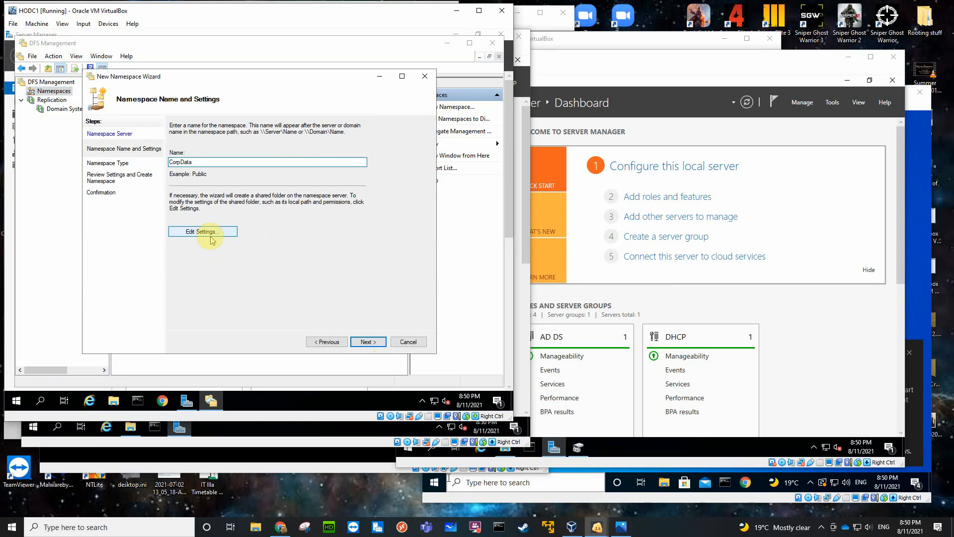
pyautogui.click(201, 232)
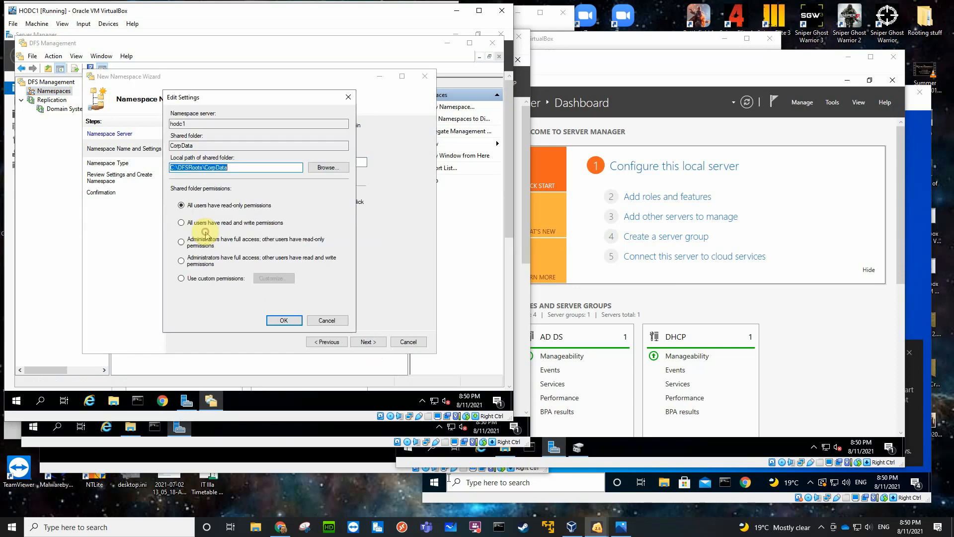
pyautogui.click(186, 262)
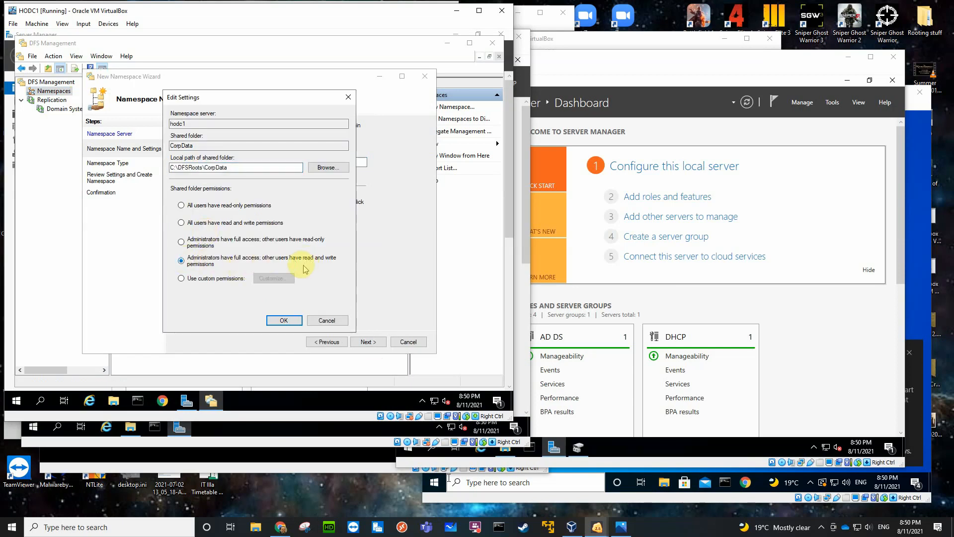
pyautogui.click(283, 320)
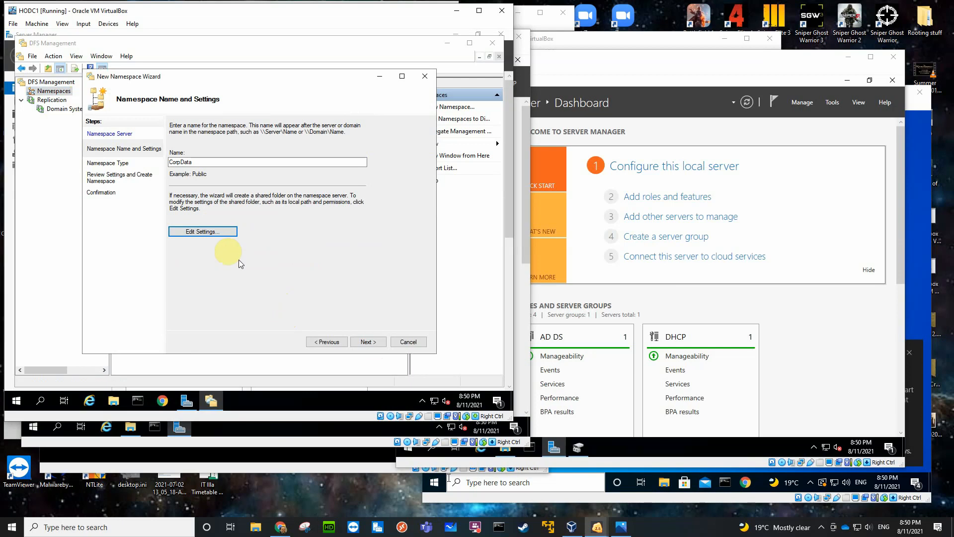
# Create CorpData as a domain-based namespace with Windows Server 2008 mode enabled and close the wizard.
pyautogui.click(362, 342)
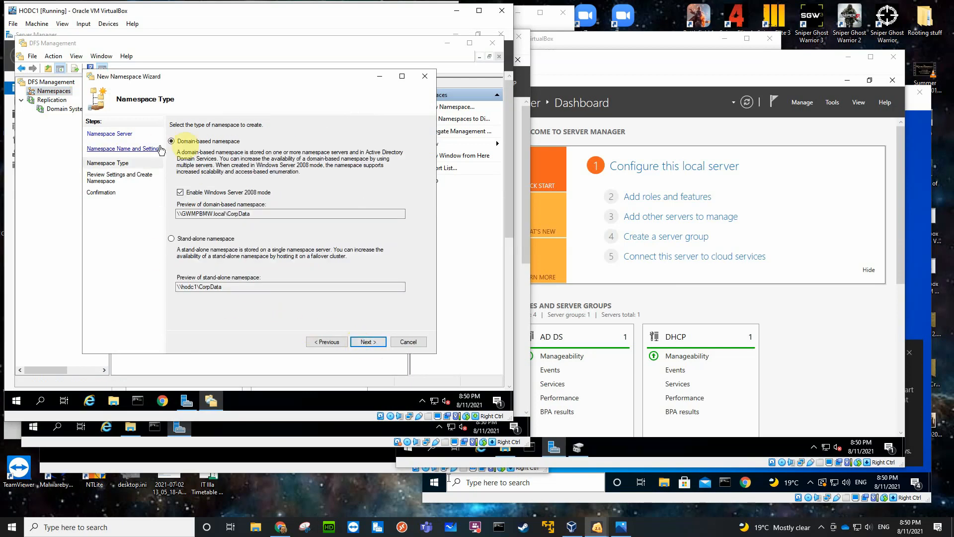
pyautogui.click(366, 348)
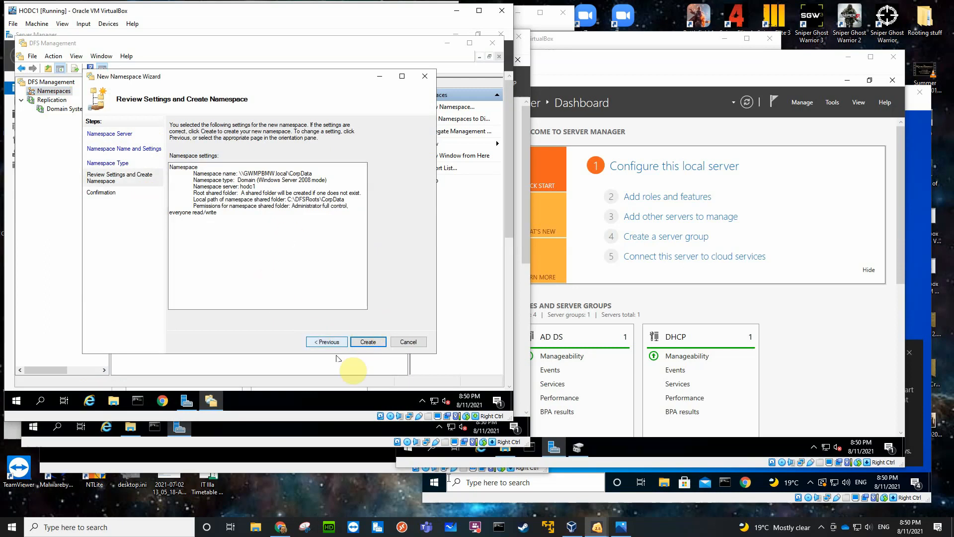
pyautogui.click(369, 341)
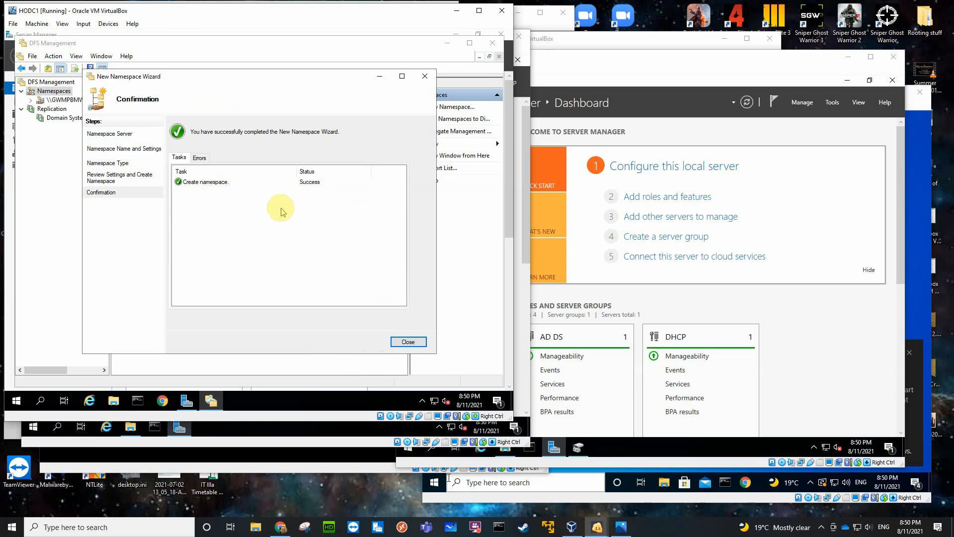
pyautogui.click(408, 342)
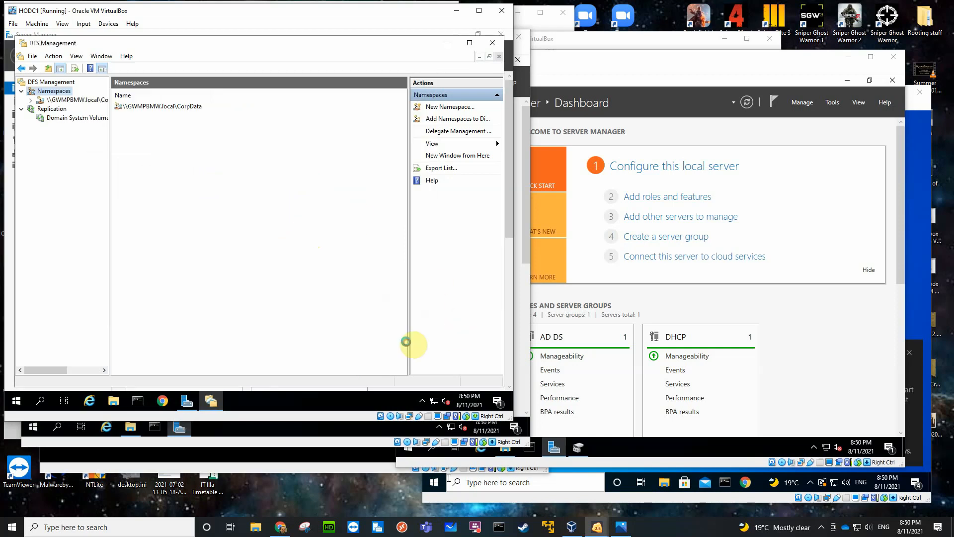
# Start adding another namespace server to the CorpData namespace and select HODC2 as the server.
pyautogui.click(77, 101)
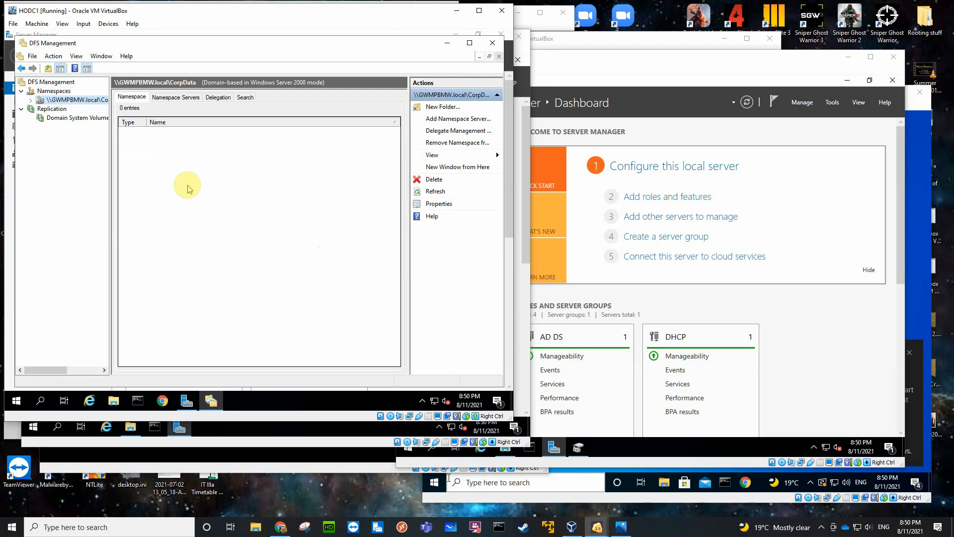
pyautogui.click(179, 101)
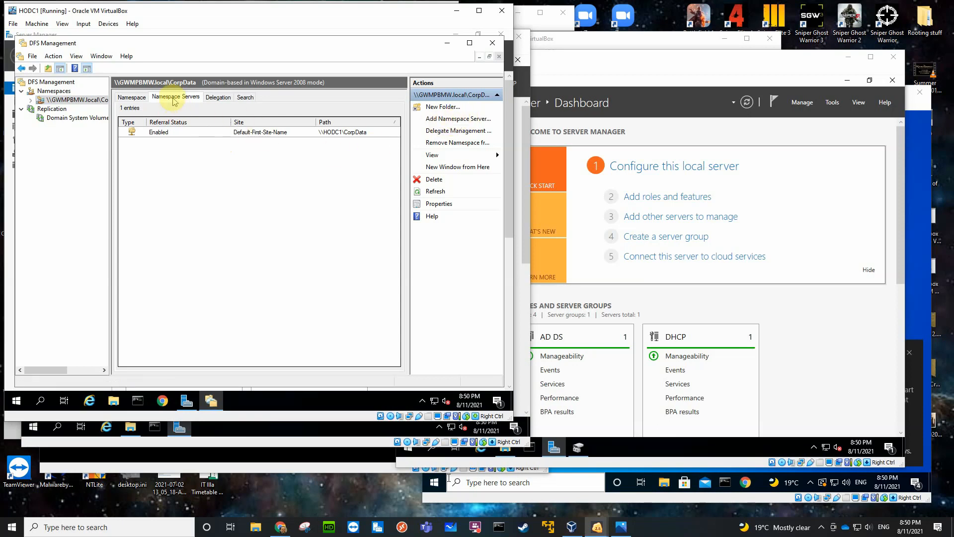
pyautogui.rightClick(189, 172)
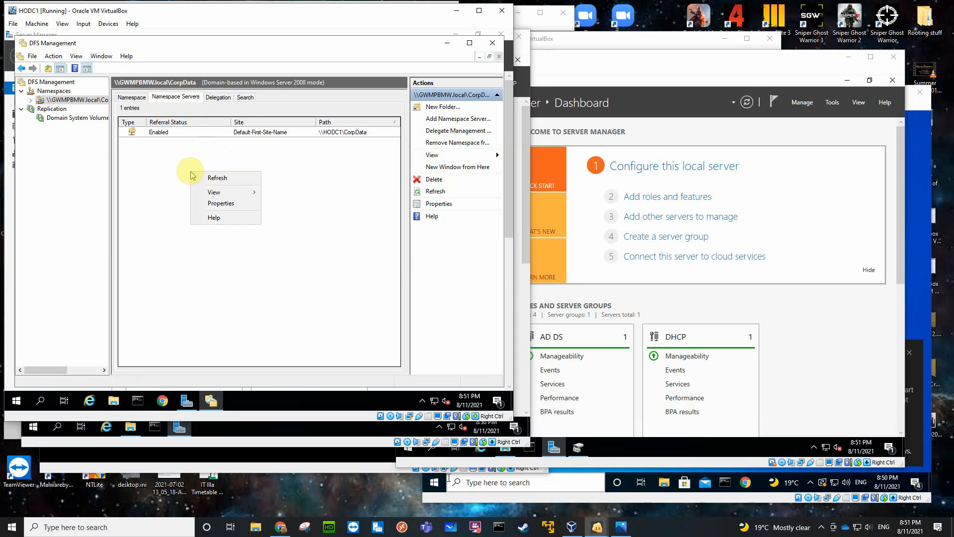
pyautogui.click(164, 96)
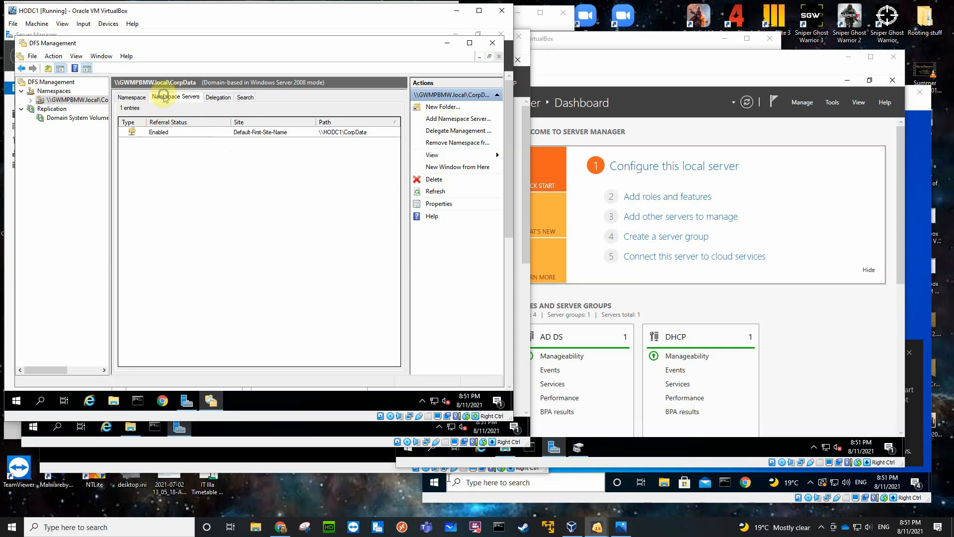
pyautogui.rightClick(72, 100)
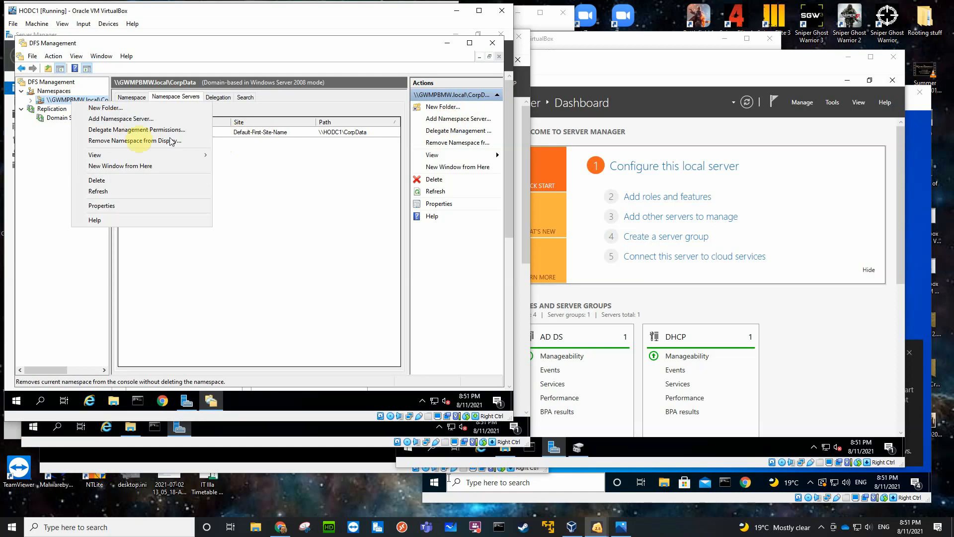
pyautogui.click(132, 120)
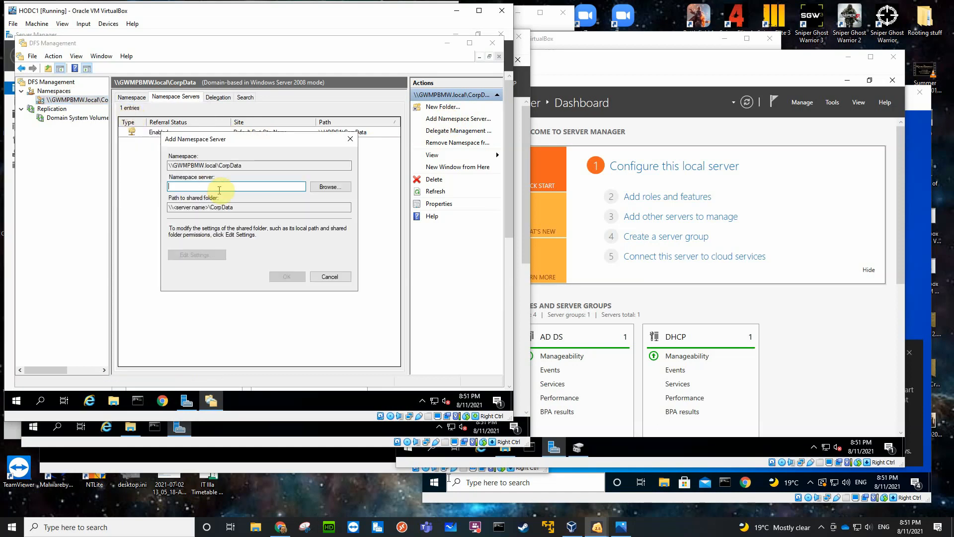
pyautogui.click(326, 187)
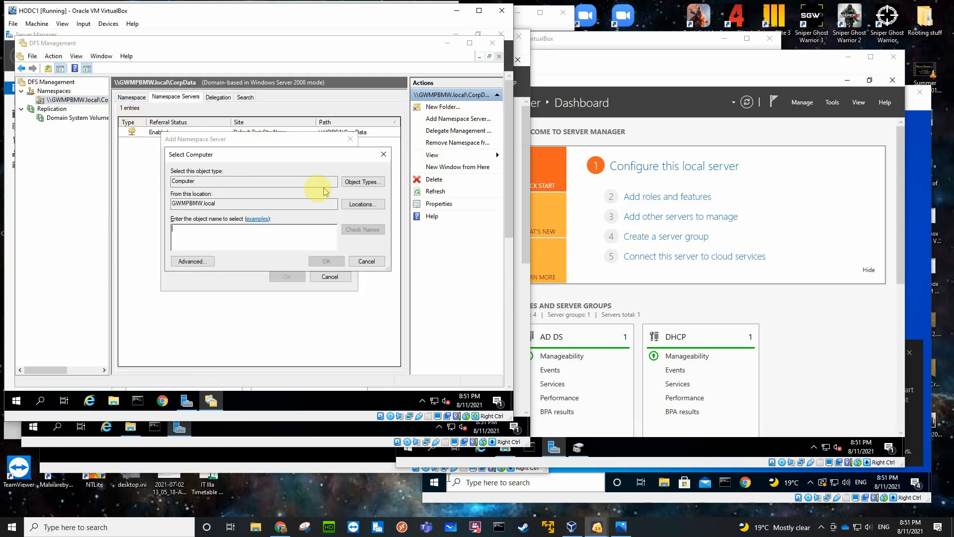
pyautogui.write('hodc2')
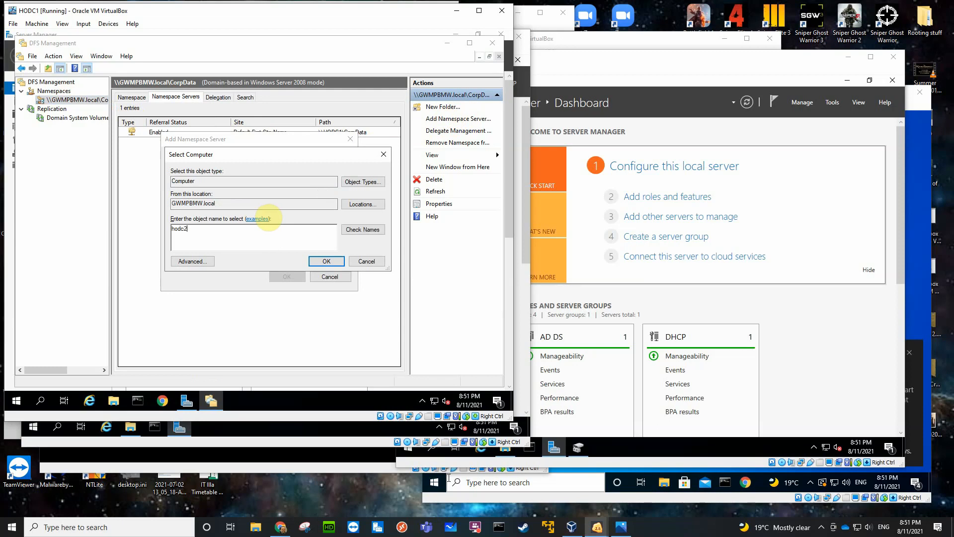
pyautogui.click(359, 229)
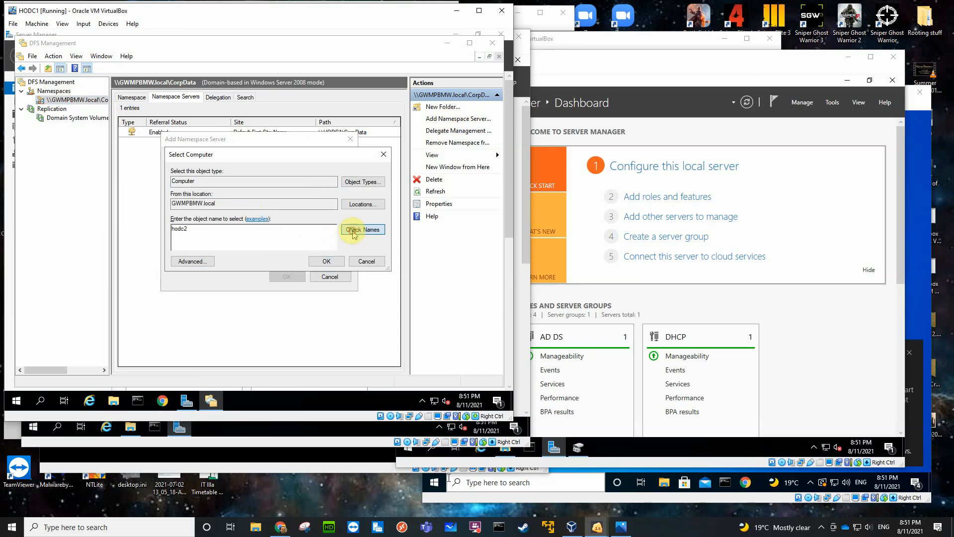
pyautogui.click(316, 262)
# Give administrators full access and other users read and write permissions on HODC2's CorpData shared folder, and add the server.
pyautogui.click(209, 256)
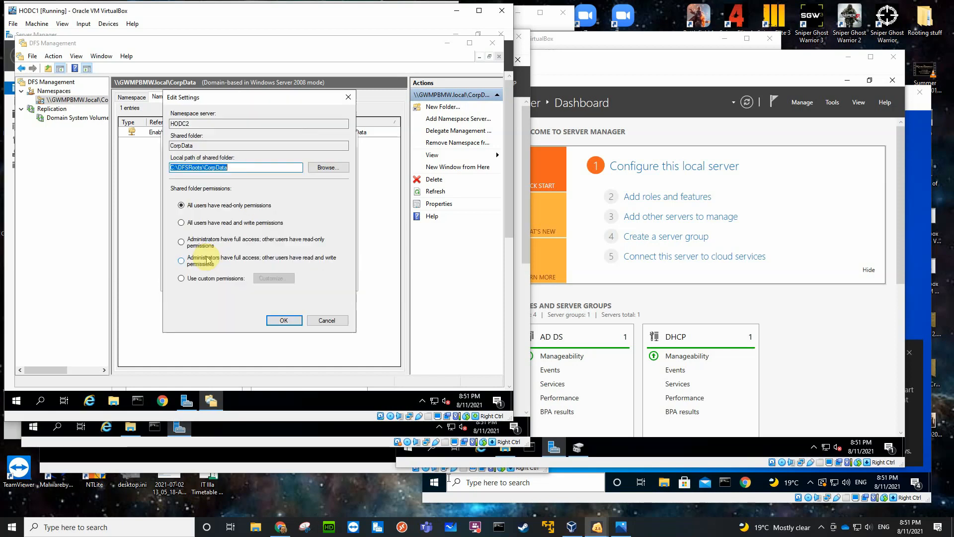
pyautogui.click(194, 261)
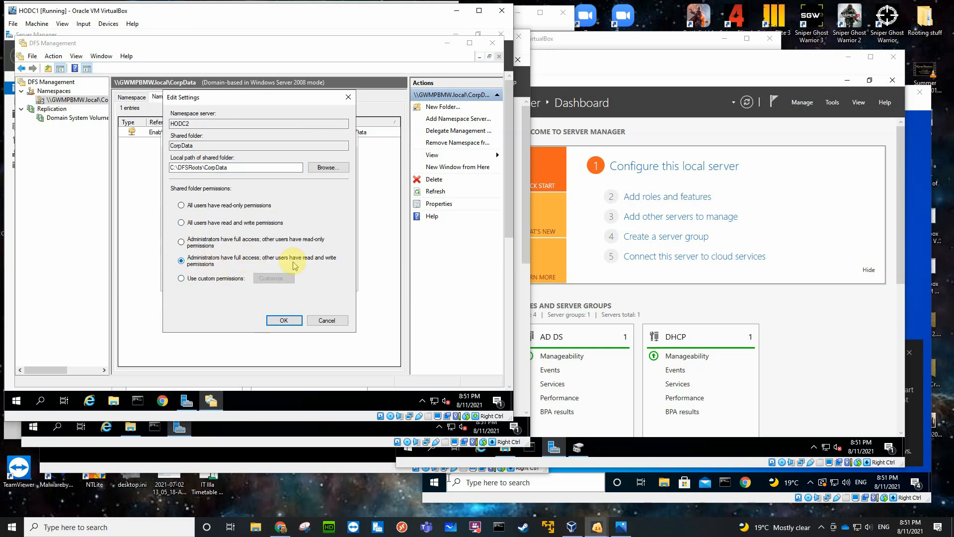
pyautogui.click(284, 320)
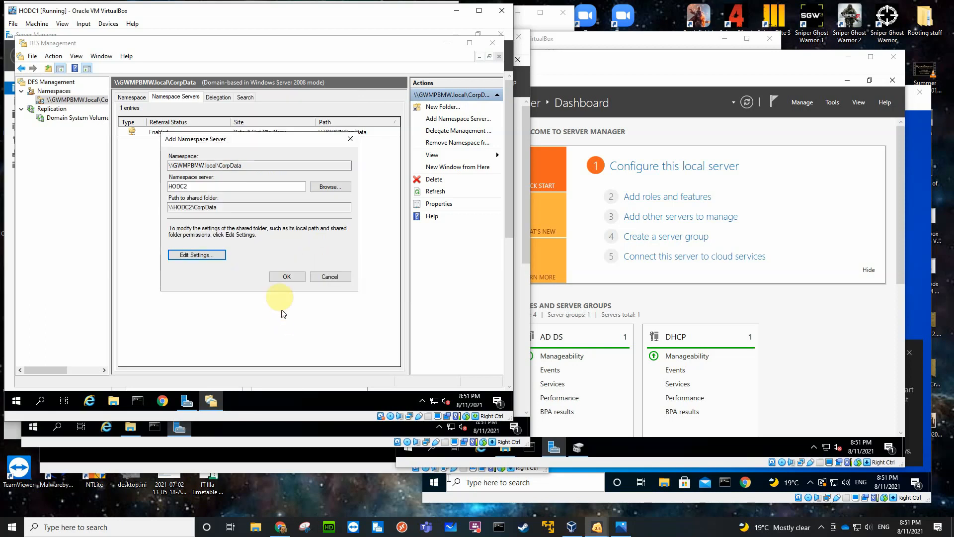
pyautogui.click(286, 276)
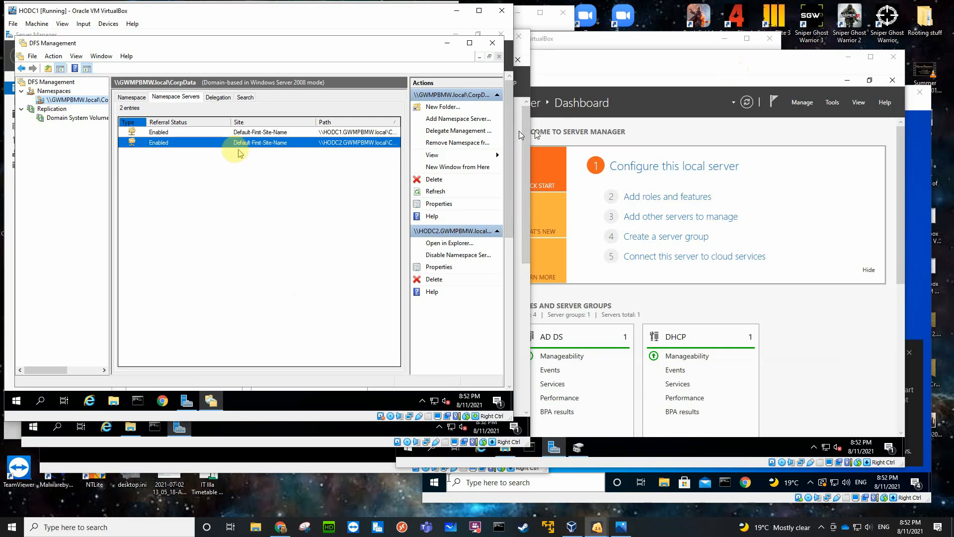
# Start adding a further namespace server to CorpData and select BO1DC1 from the domain's computers.
pyautogui.click(450, 119)
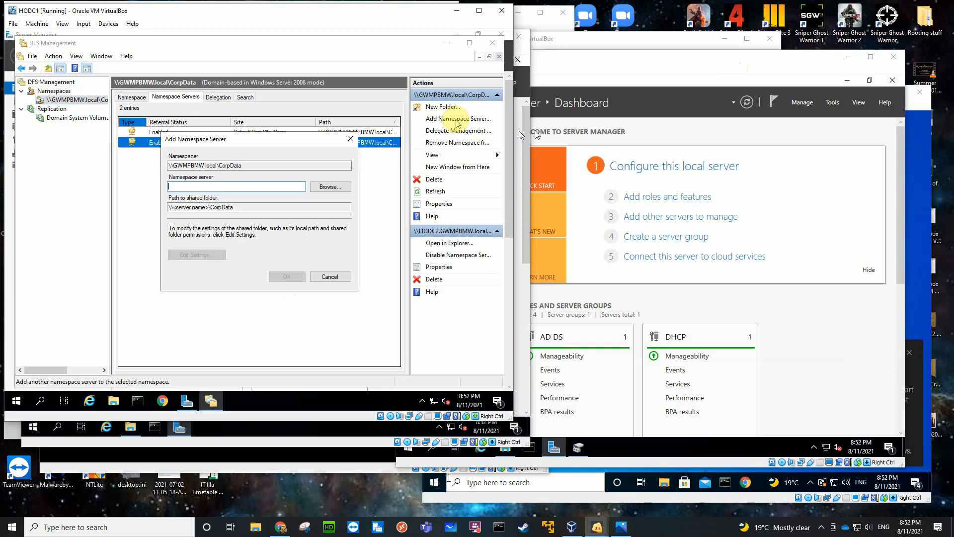
pyautogui.click(330, 187)
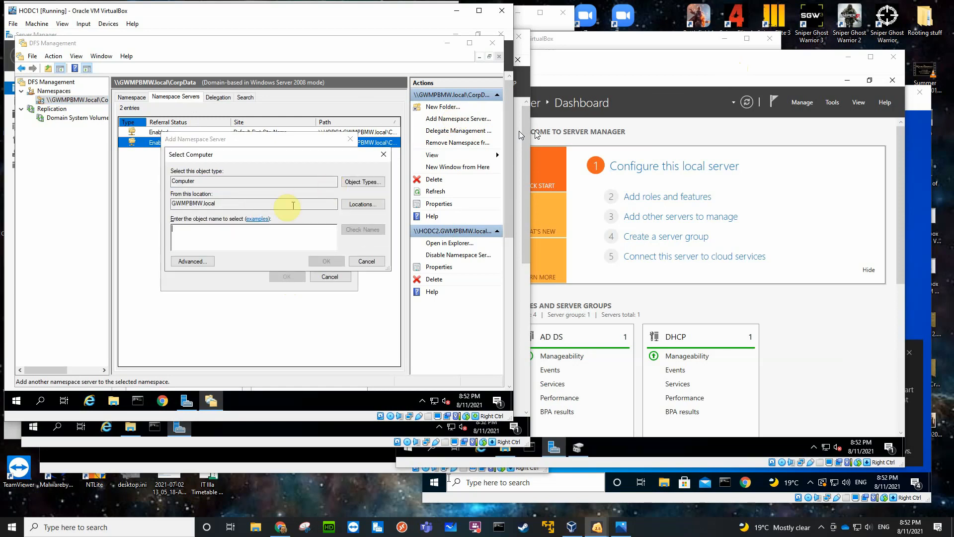
pyautogui.click(203, 261)
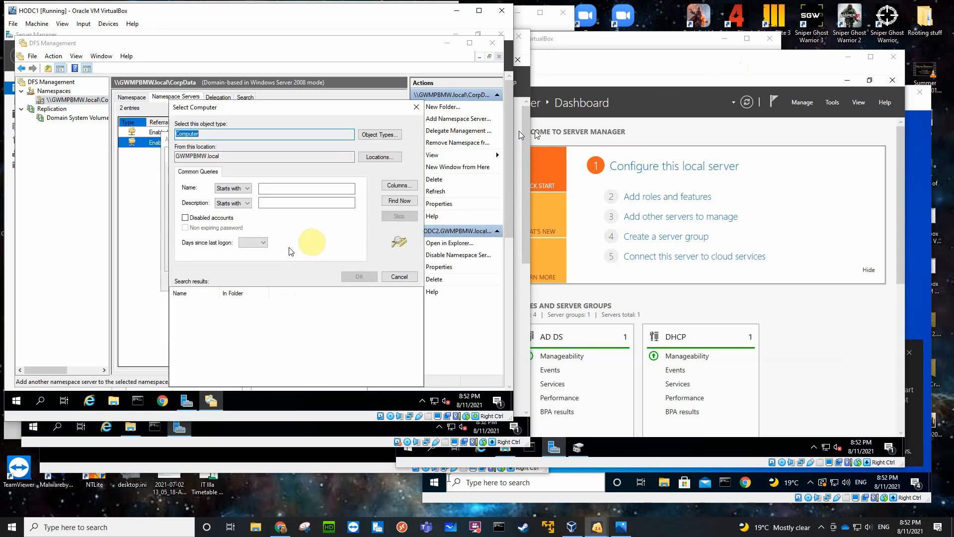
pyautogui.click(390, 203)
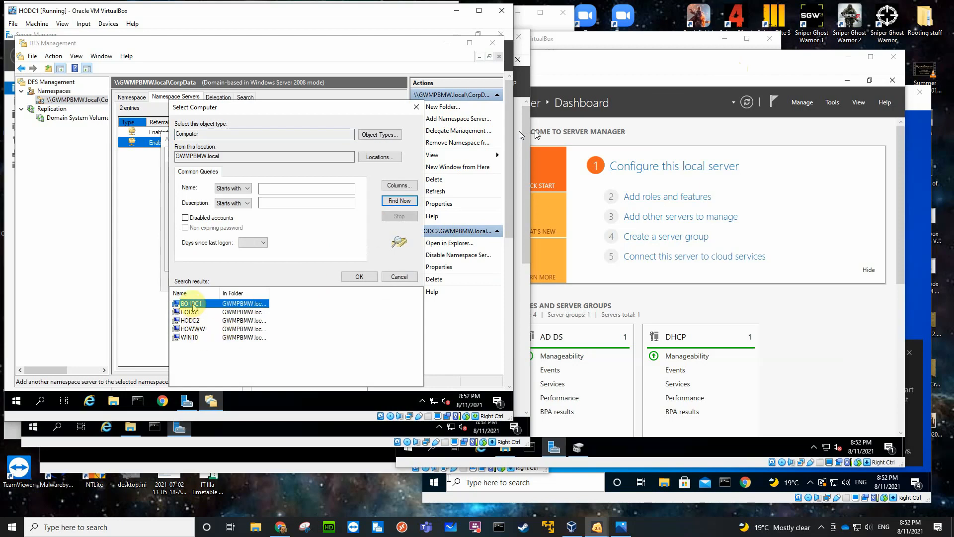
pyautogui.click(348, 277)
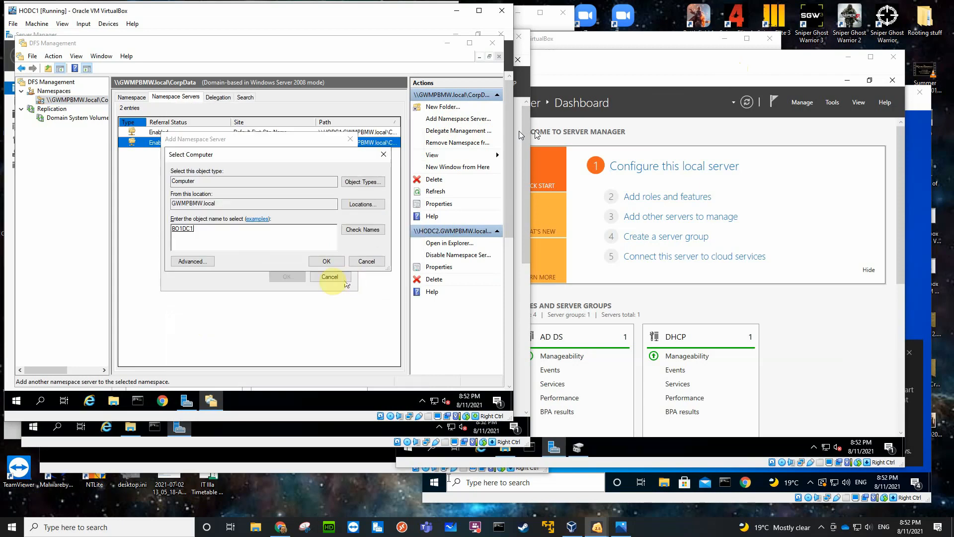
pyautogui.click(326, 261)
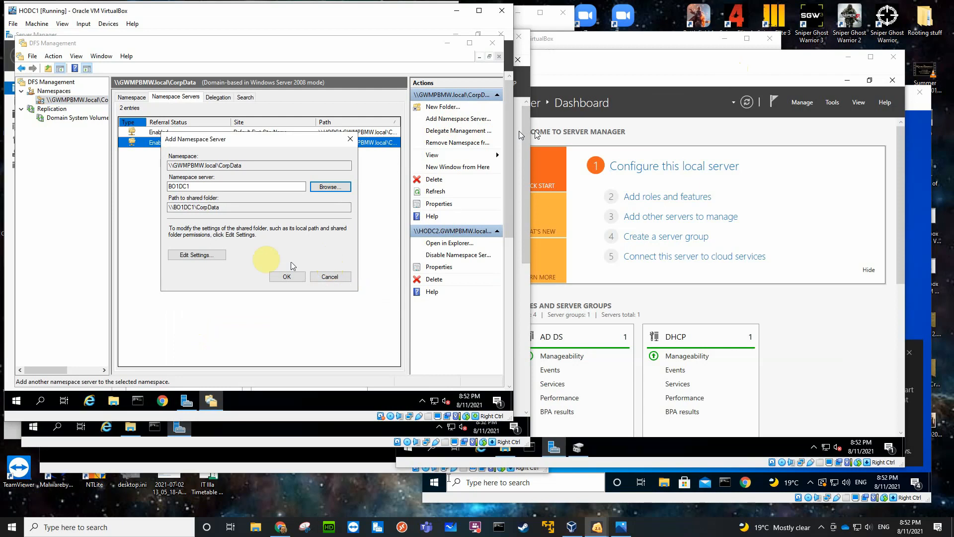
# Give administrators full access and other users read and write permissions on BO1DC1's CorpData shared folder, and add the server.
pyautogui.click(211, 256)
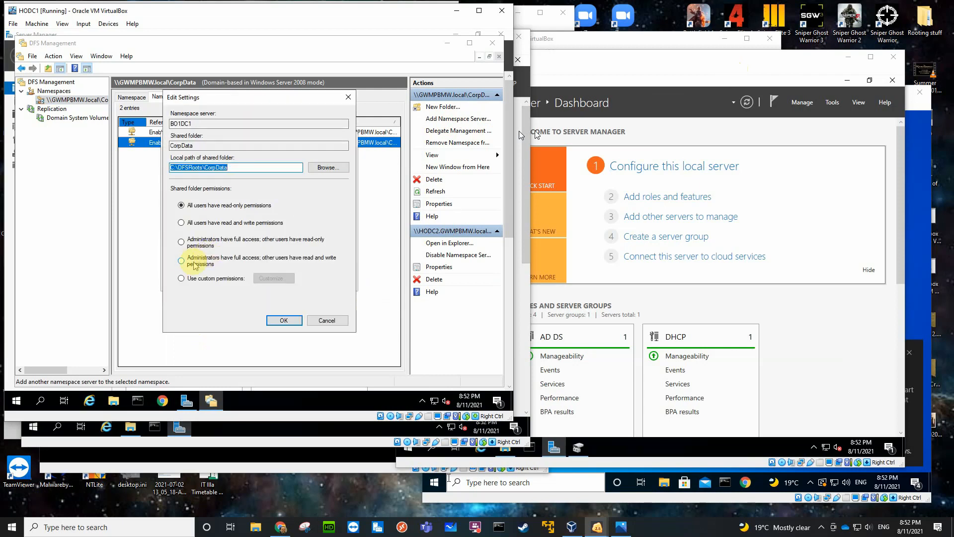
pyautogui.click(183, 261)
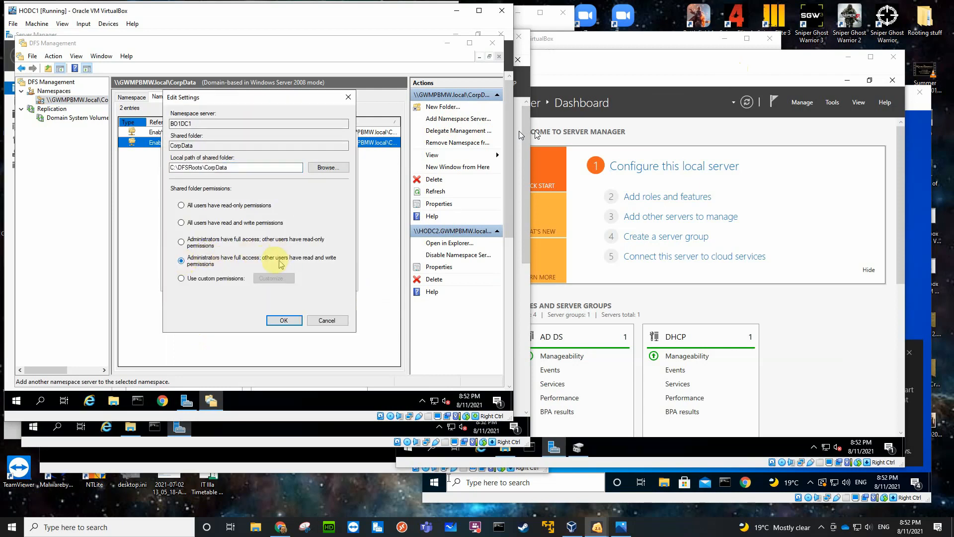
pyautogui.click(281, 319)
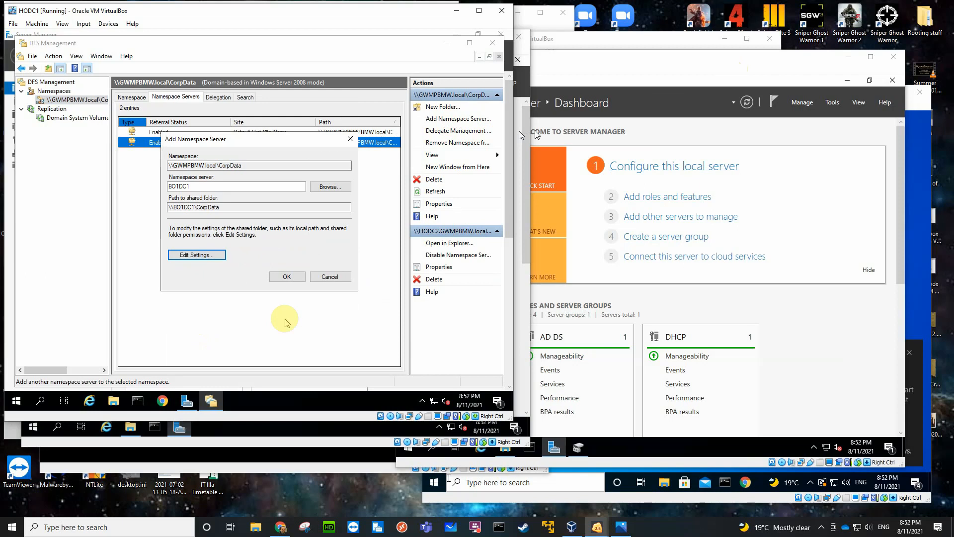
pyautogui.click(284, 277)
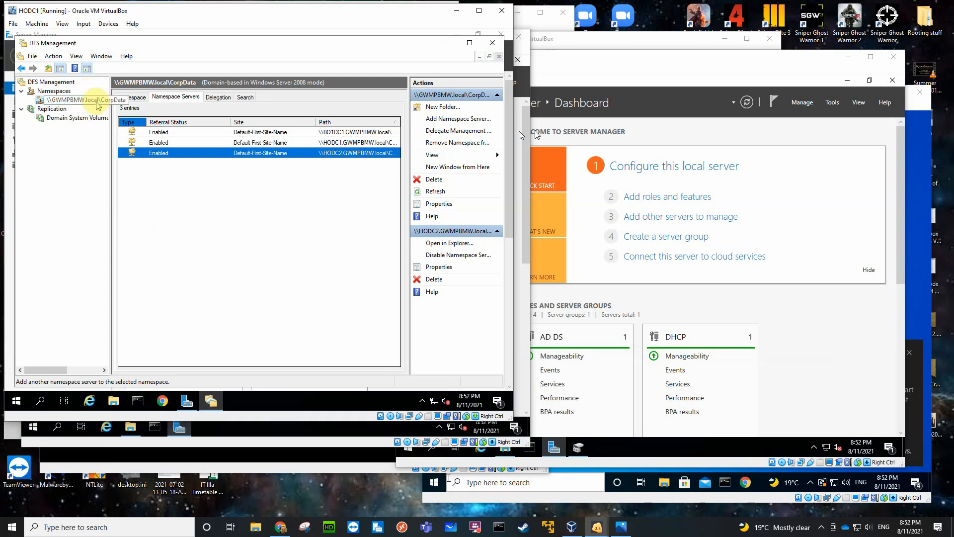
# Review the CorpData namespace's folders, its namespace servers and its advanced polling properties without changing anything.
pyautogui.click(132, 96)
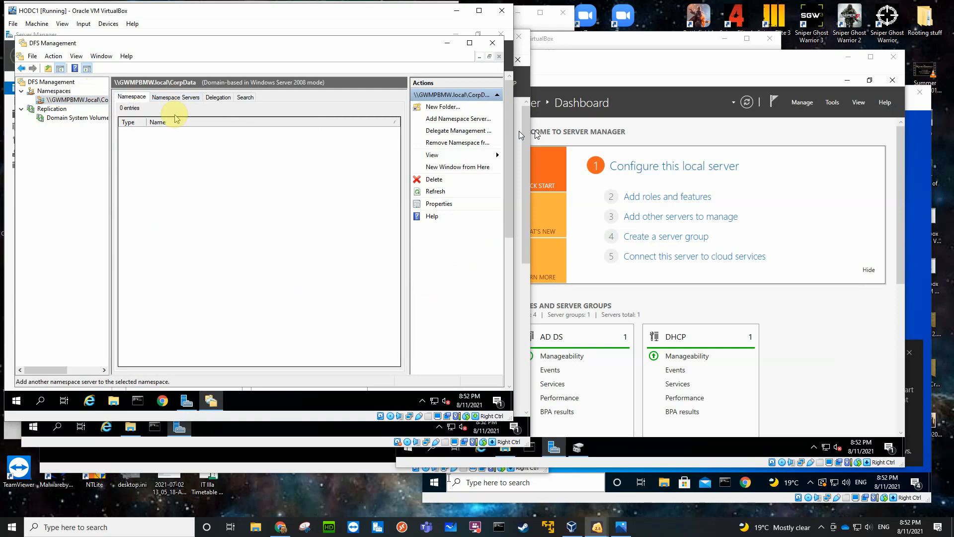
pyautogui.click(179, 97)
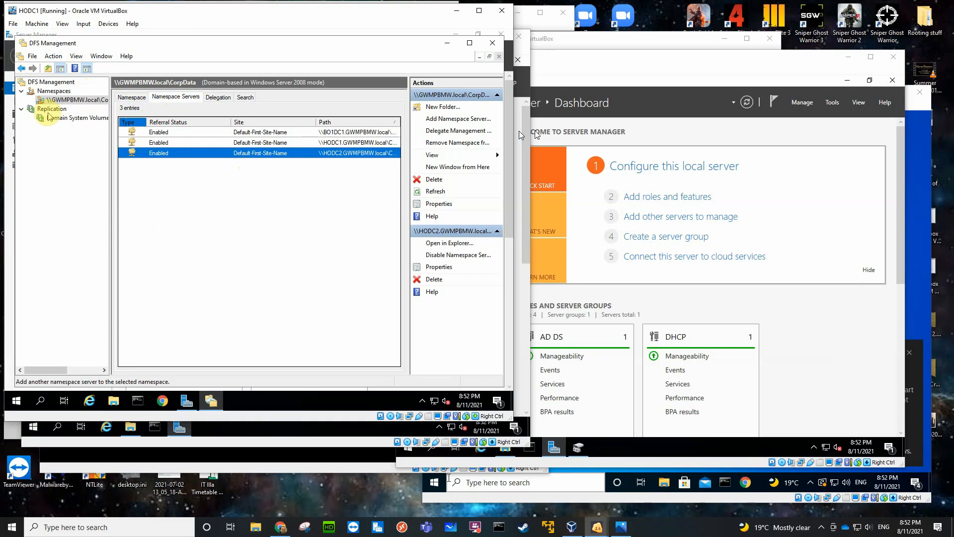
pyautogui.rightClick(78, 102)
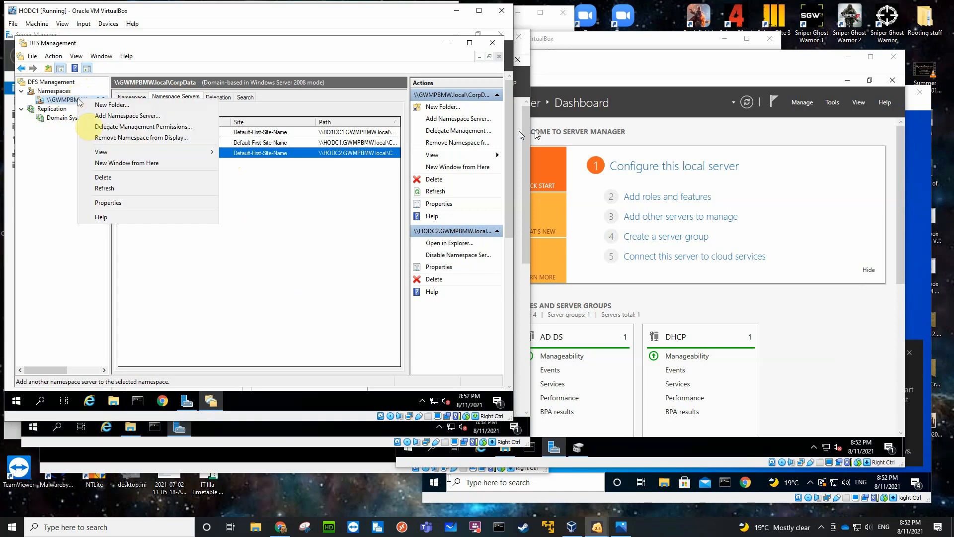
pyautogui.click(113, 202)
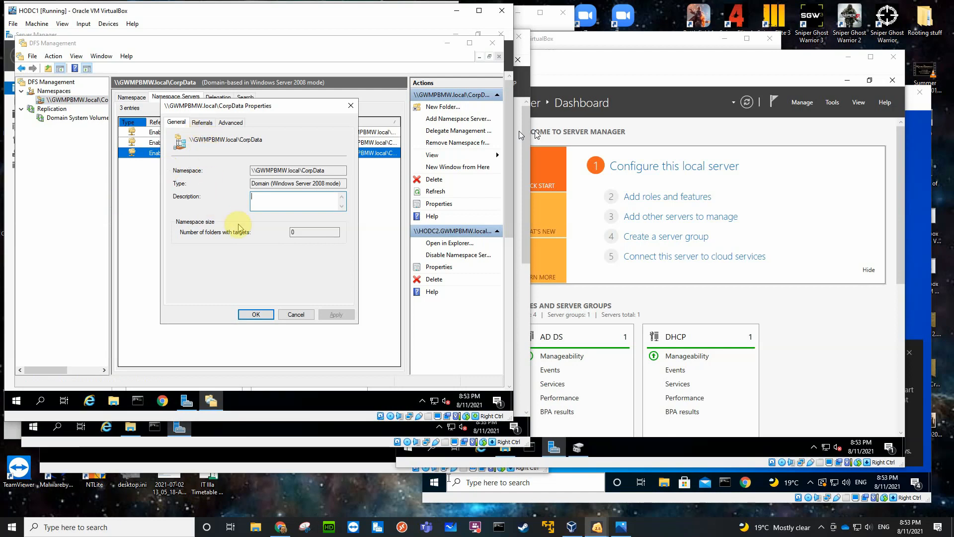
pyautogui.click(231, 123)
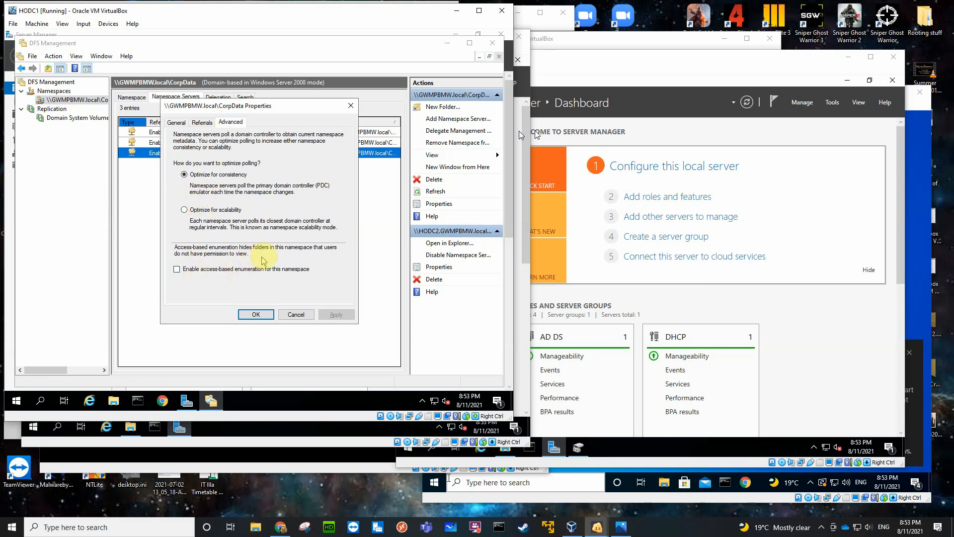
pyautogui.click(294, 315)
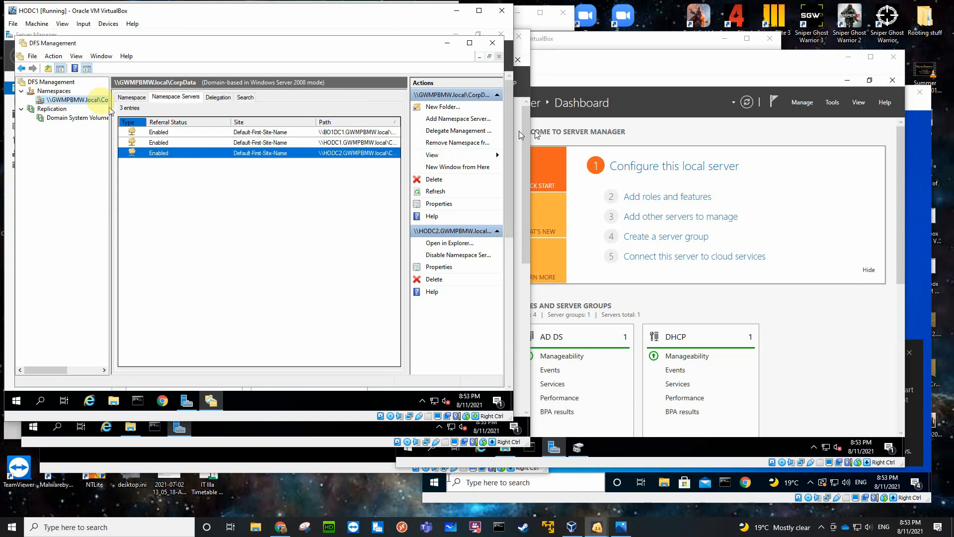
# Start a new folder named Backups in the CorpData namespace and check the folder names on BO1DC1's Mirrored (M:) drive.
pyautogui.rightClick(69, 101)
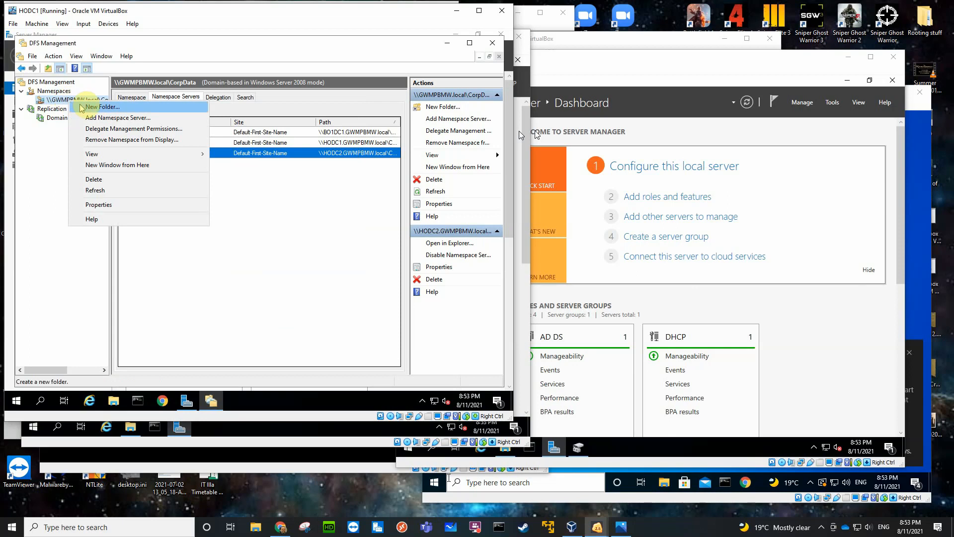
pyautogui.click(94, 107)
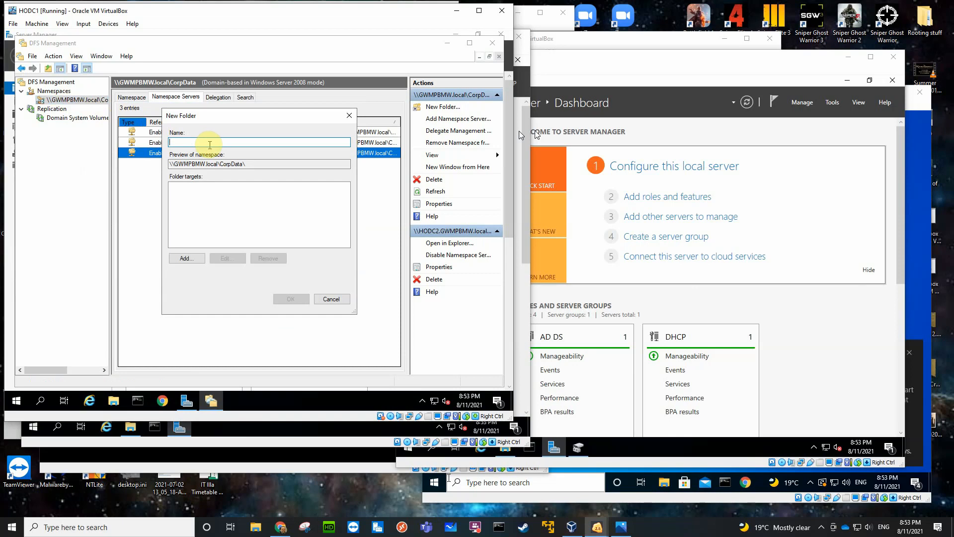
pyautogui.write('Backups')
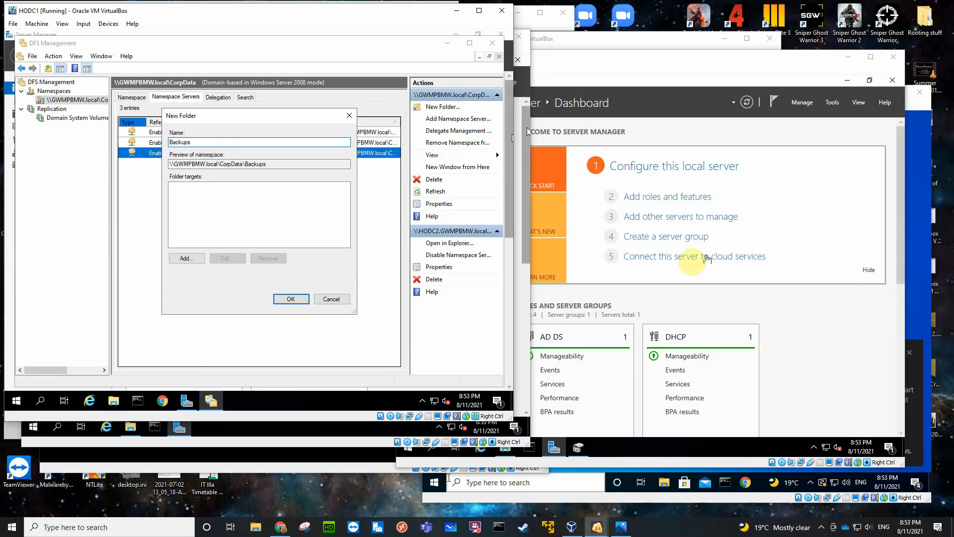
pyautogui.click(822, 343)
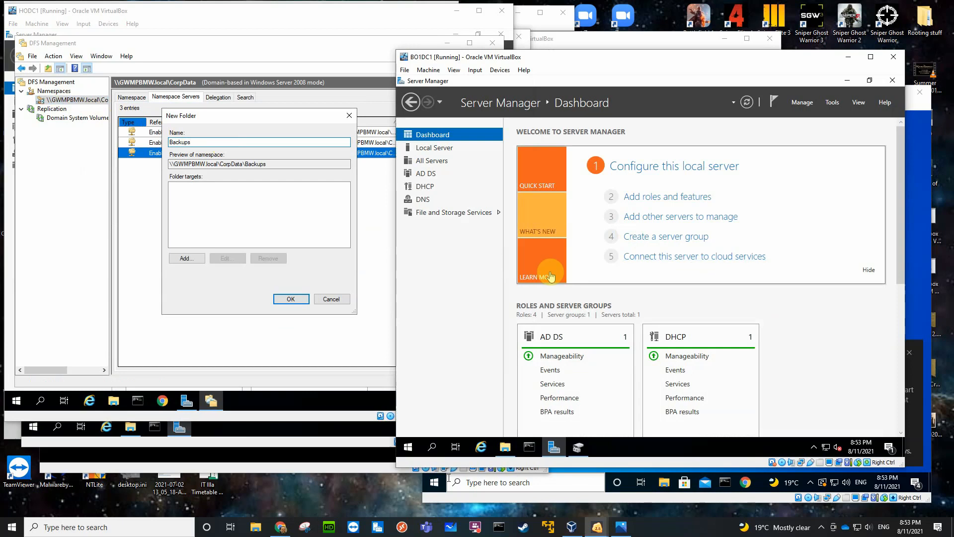
pyautogui.click(505, 447)
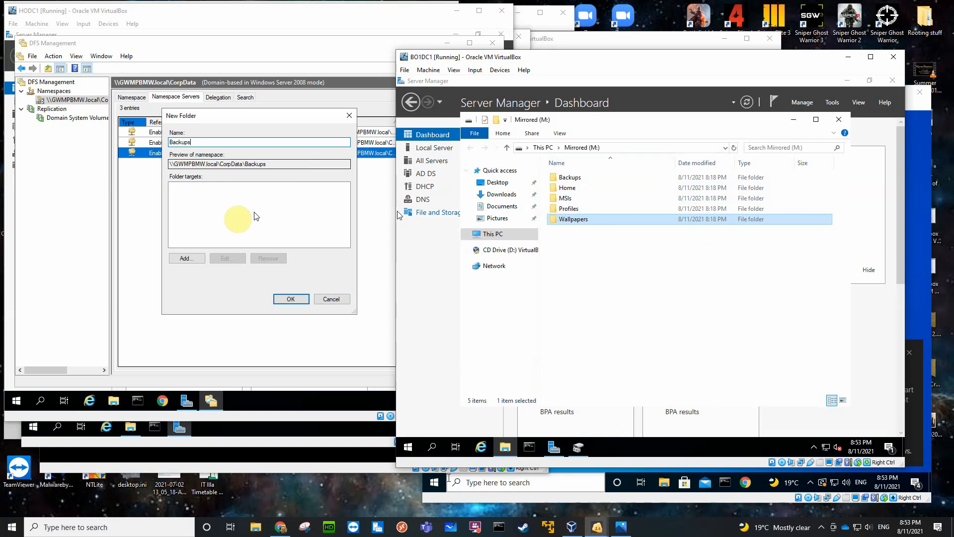
pyautogui.click(198, 204)
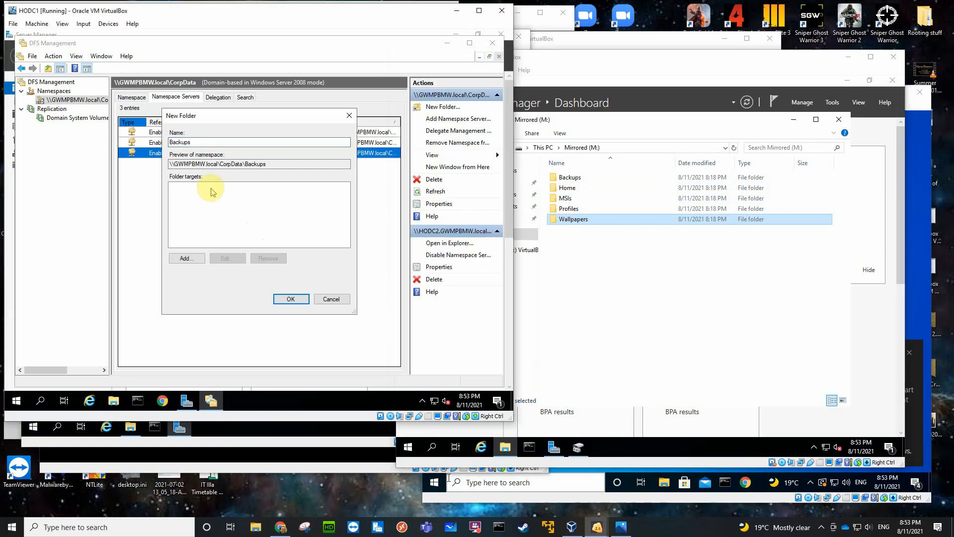
# Add the Backups shared folder on HODC1 as a folder target of the new Backups folder.
pyautogui.click(186, 259)
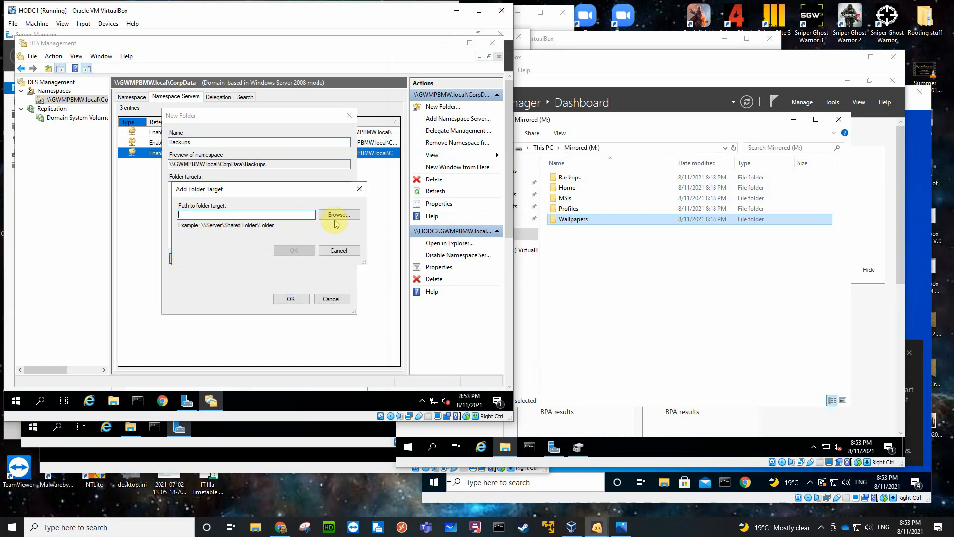
pyautogui.click(336, 219)
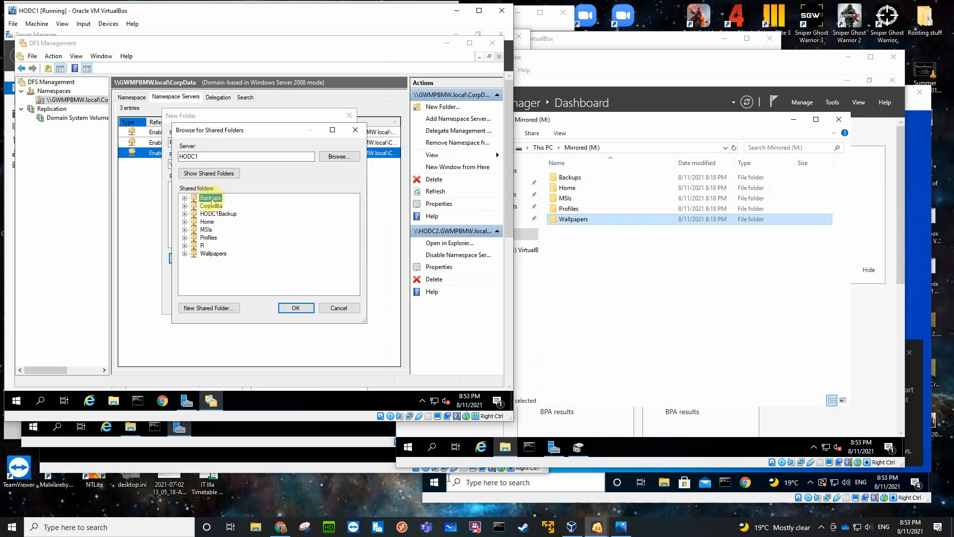
pyautogui.click(292, 308)
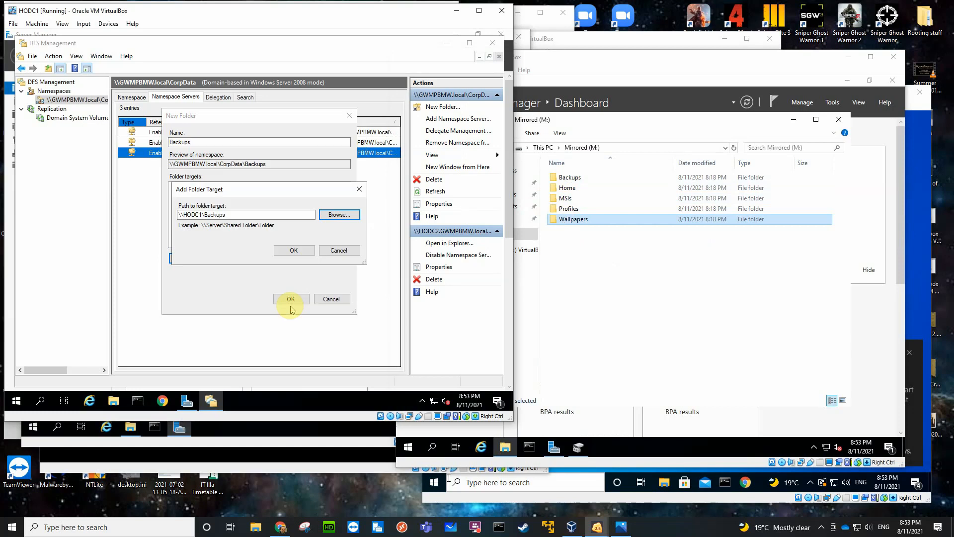
pyautogui.click(293, 250)
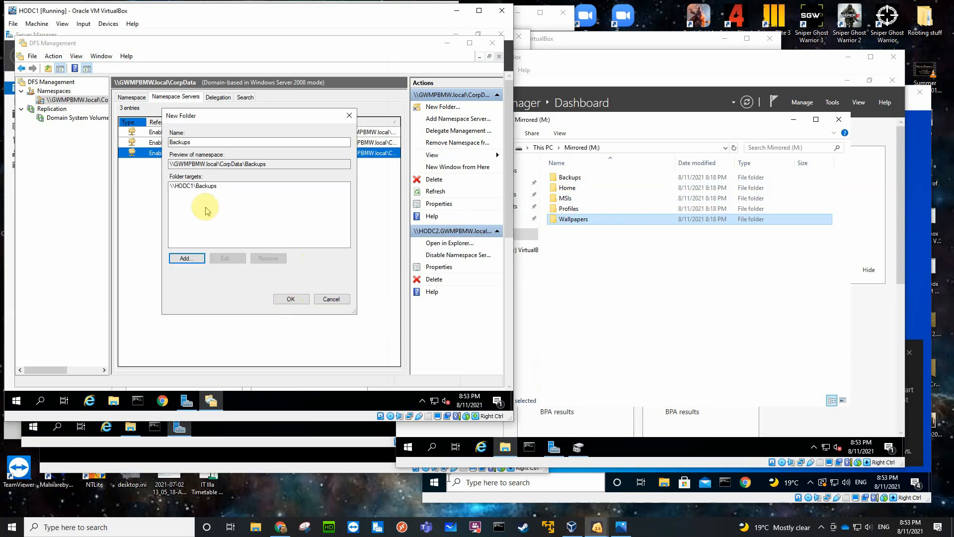
# Find HODC2 among the domain's computers and add its Backups shared folder as a second folder target.
pyautogui.click(186, 257)
pyautogui.click(333, 215)
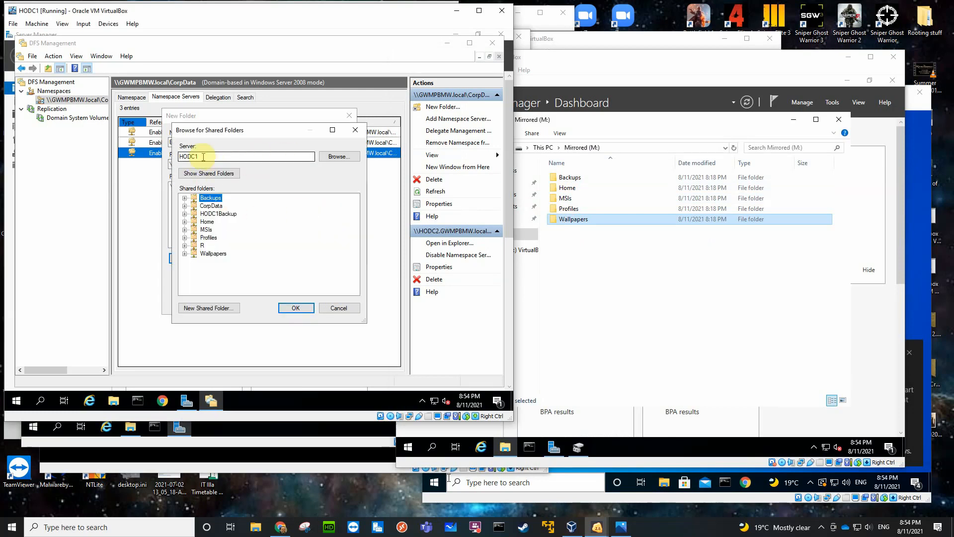
pyautogui.click(326, 156)
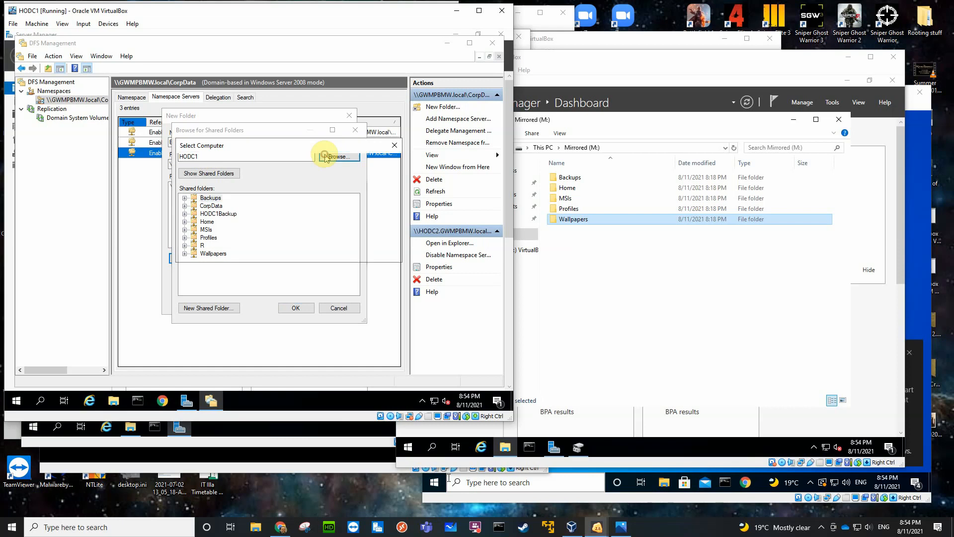
pyautogui.write('h')
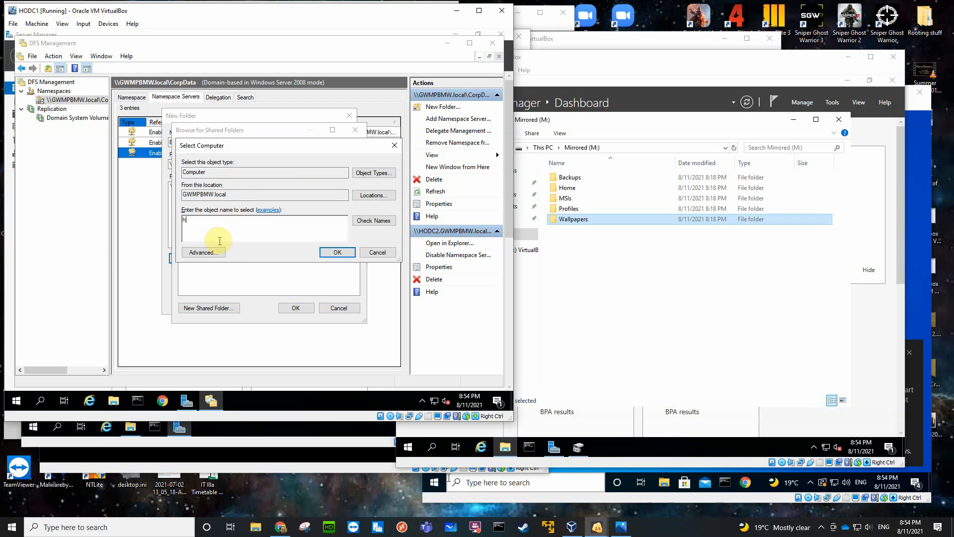
pyautogui.write('o')
pyautogui.press('Return')
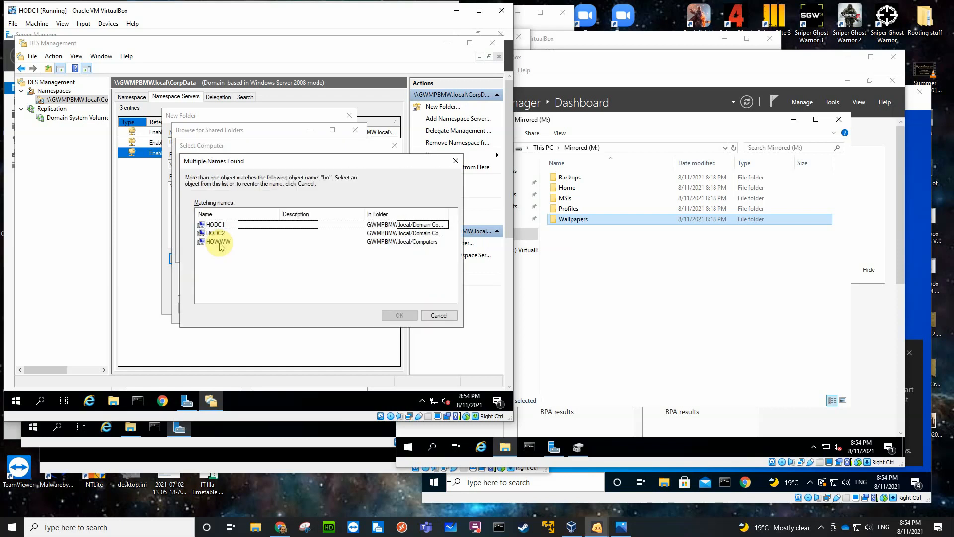
pyautogui.click(216, 238)
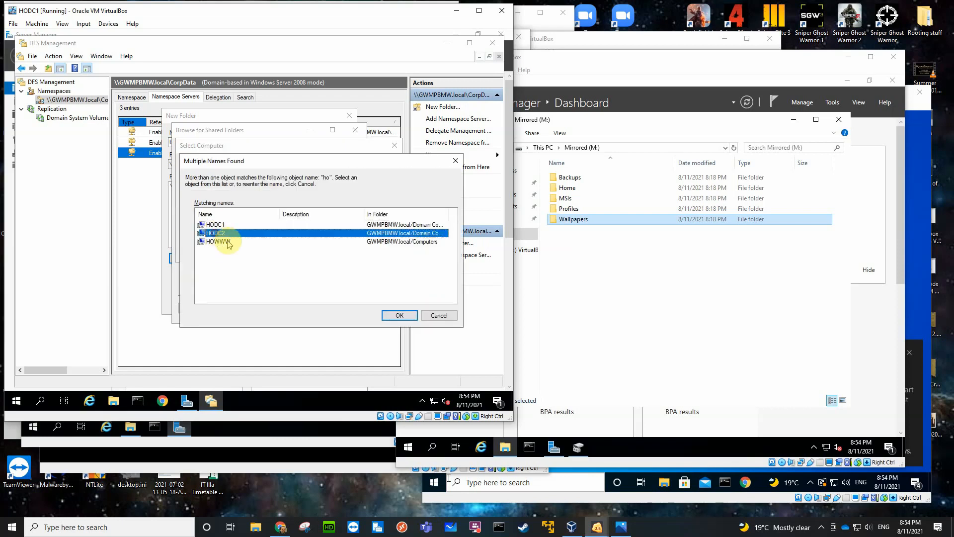
pyautogui.click(385, 315)
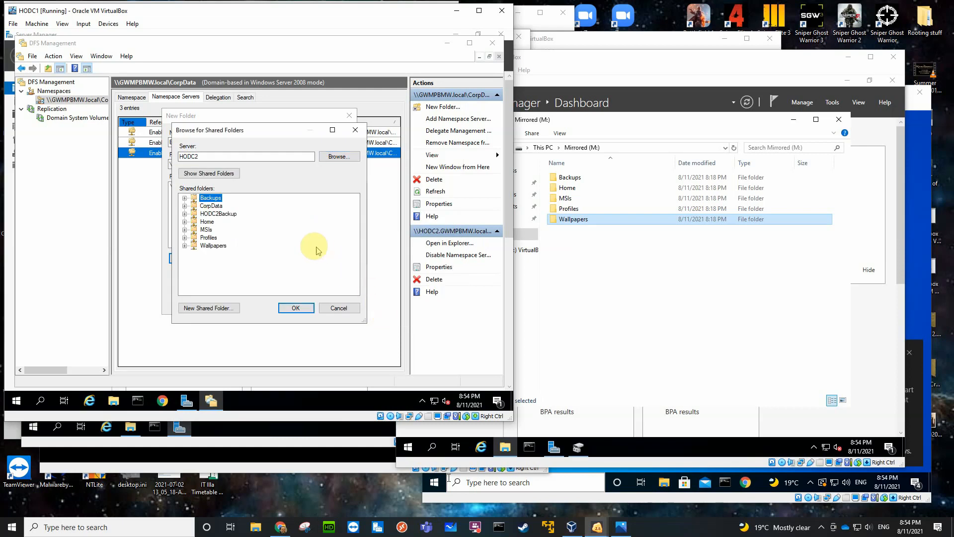
pyautogui.click(210, 198)
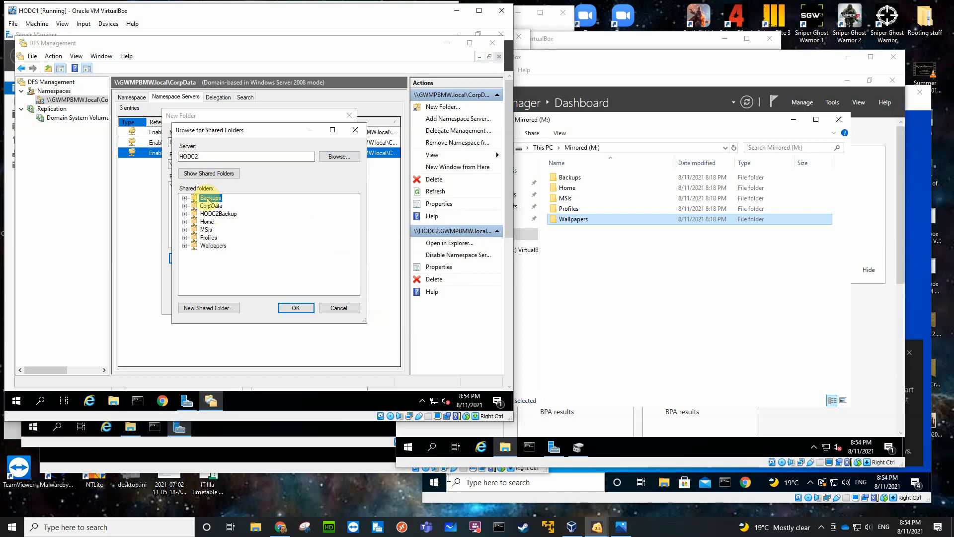
pyautogui.click(295, 308)
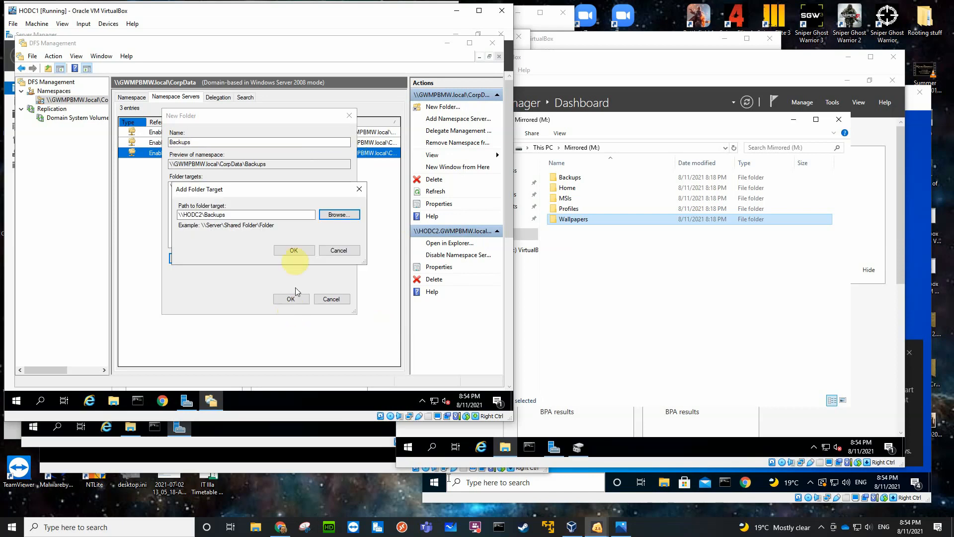
pyautogui.click(294, 252)
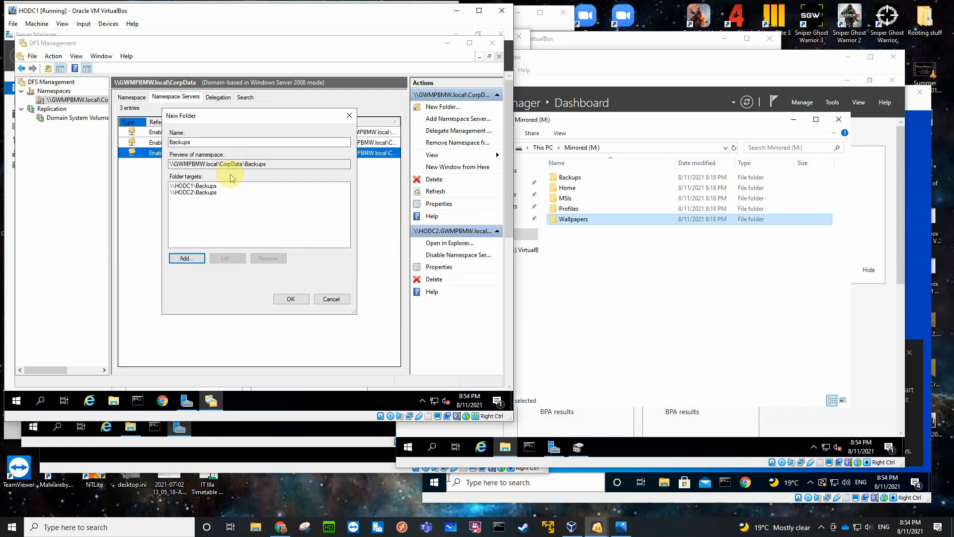
# Add the Backups shared folder on BO1DC1 as the third folder target and create the Backups namespace folder.
pyautogui.click(187, 257)
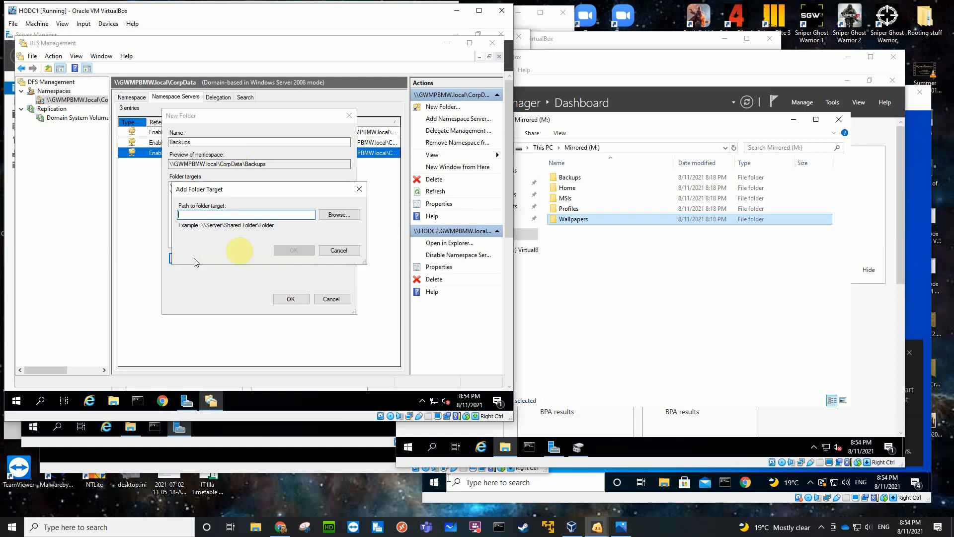
pyautogui.click(336, 215)
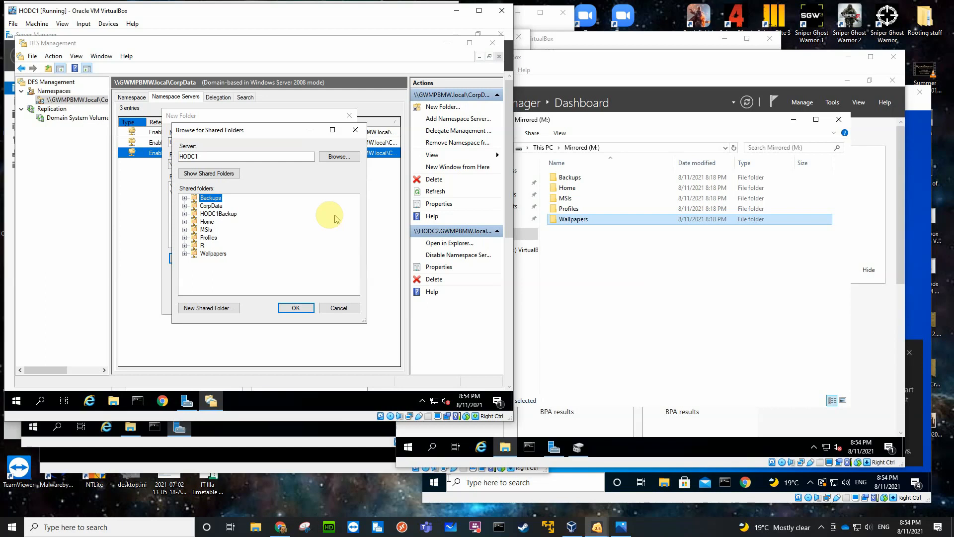
pyautogui.click(342, 157)
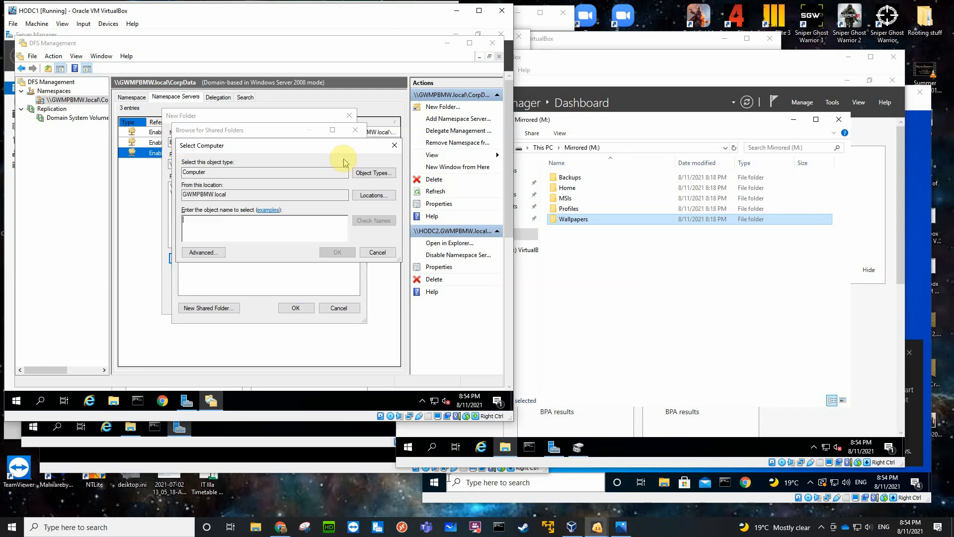
pyautogui.click(203, 252)
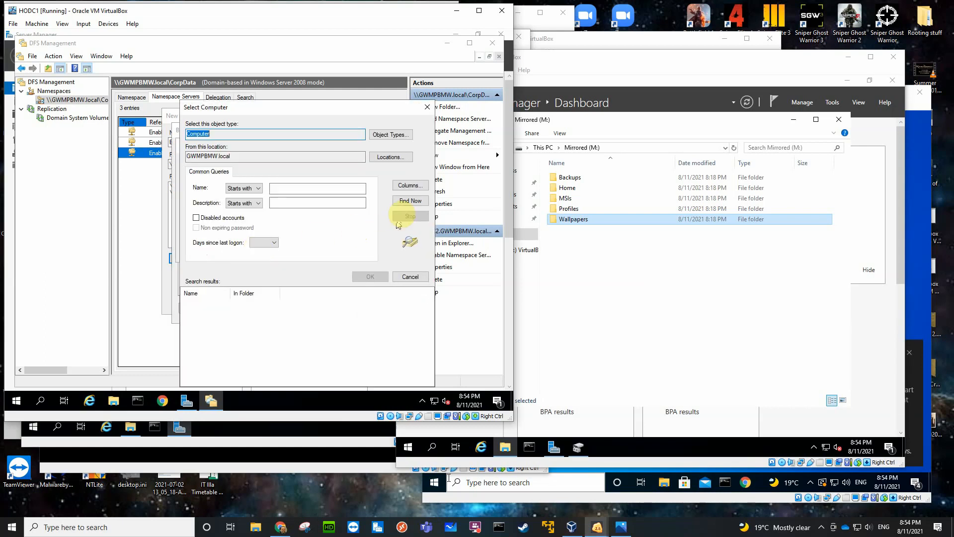
pyautogui.click(410, 200)
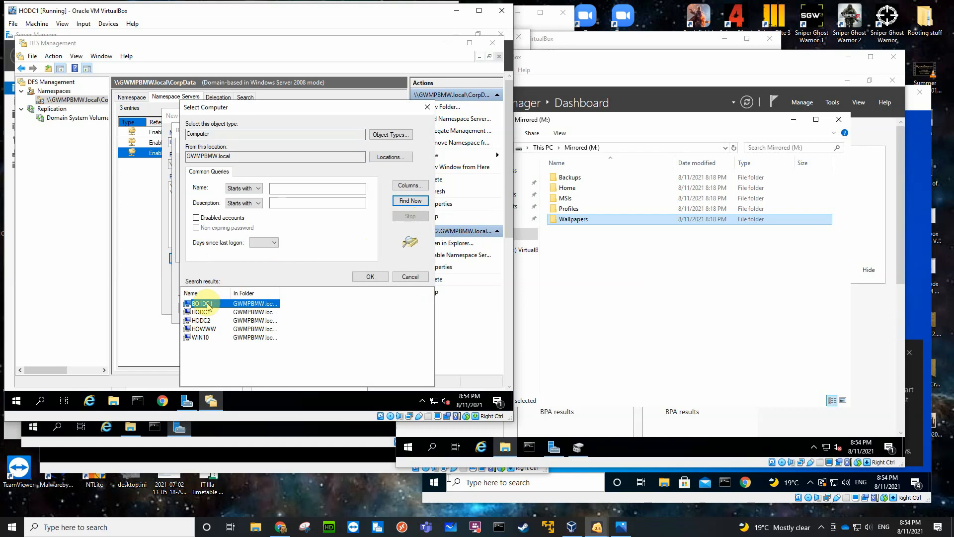
pyautogui.click(370, 277)
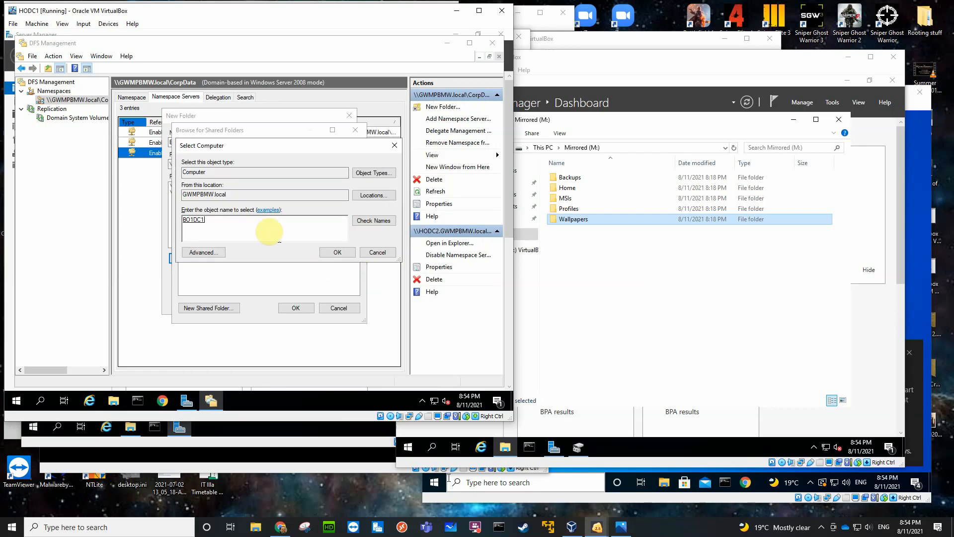
pyautogui.click(337, 252)
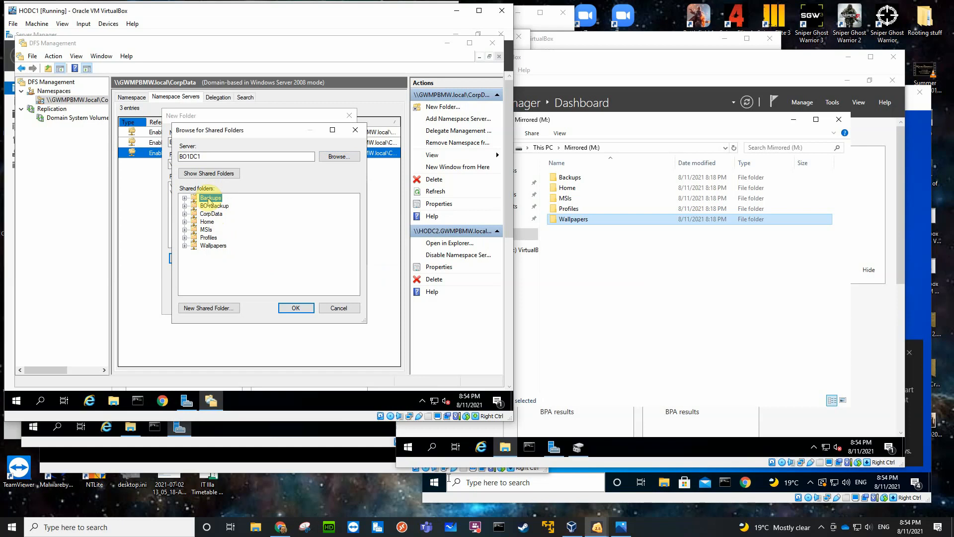
pyautogui.click(292, 307)
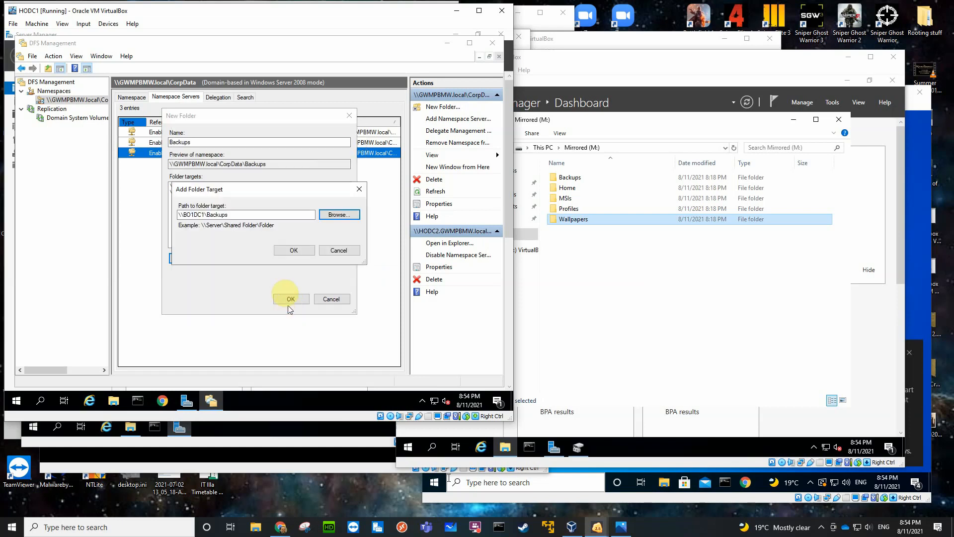
pyautogui.click(289, 250)
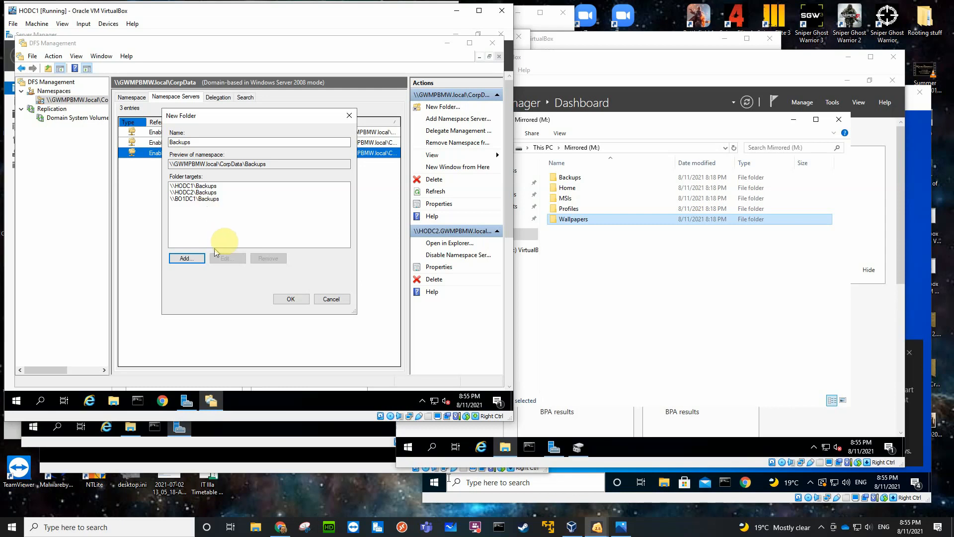
pyautogui.click(290, 298)
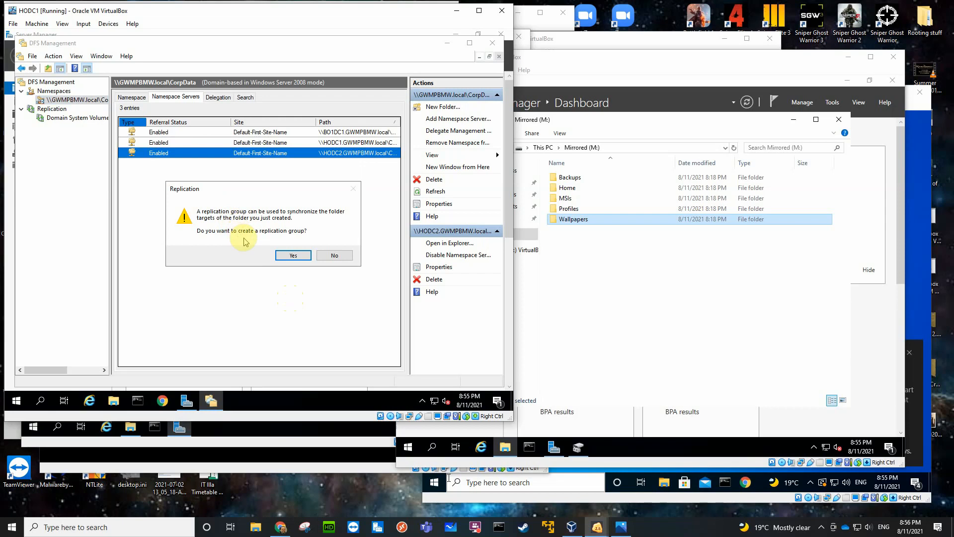
# Start a replication group for Backups with the suggested group and folder names, and set HODC1 as the primary member.
pyautogui.click(287, 255)
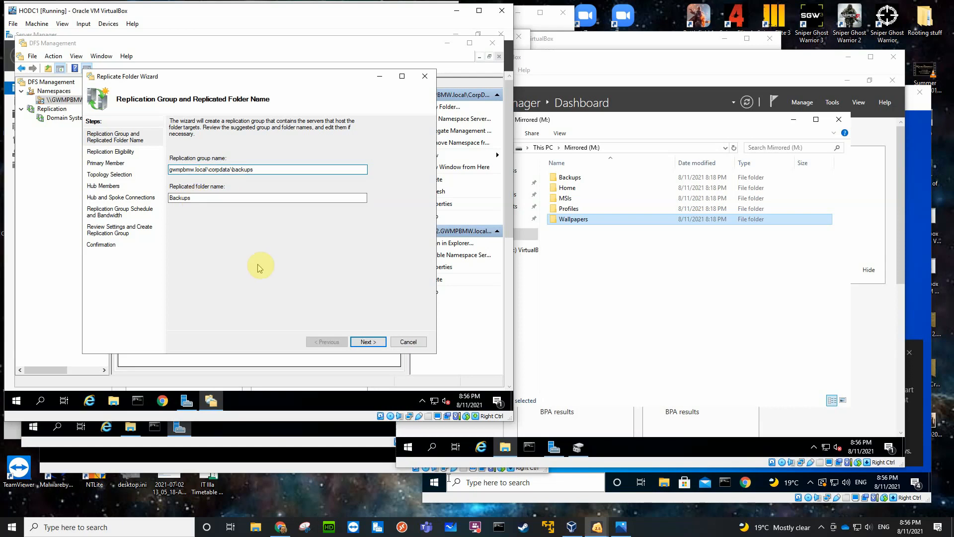
pyautogui.click(365, 342)
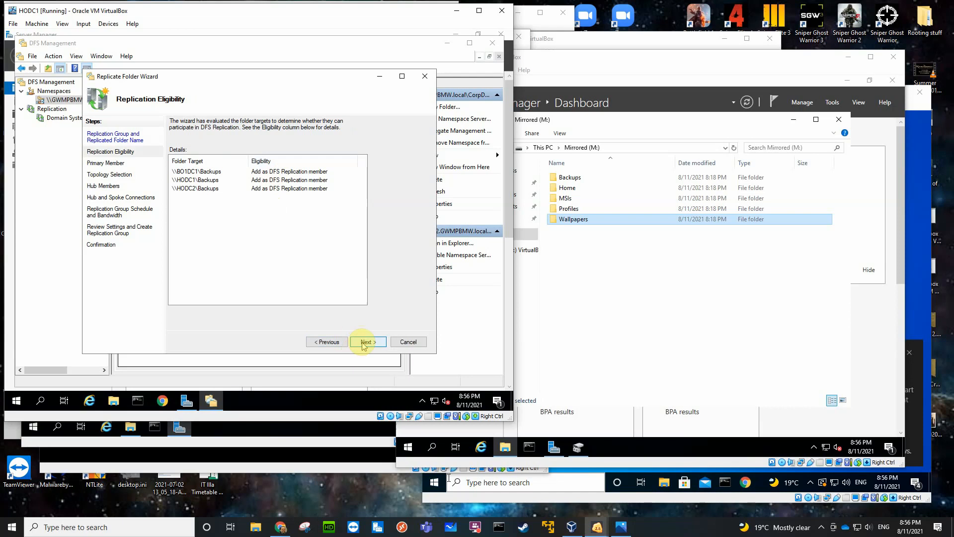
pyautogui.click(364, 342)
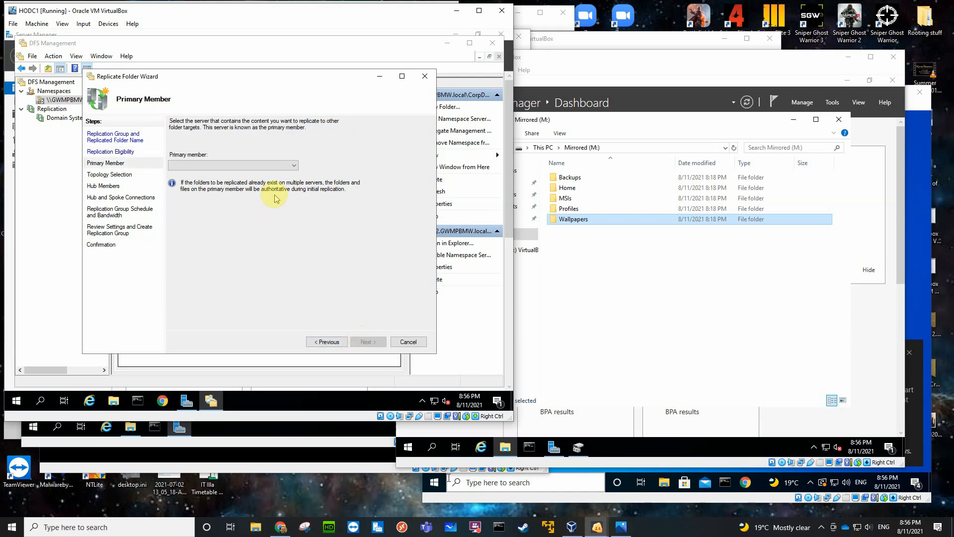
pyautogui.click(293, 166)
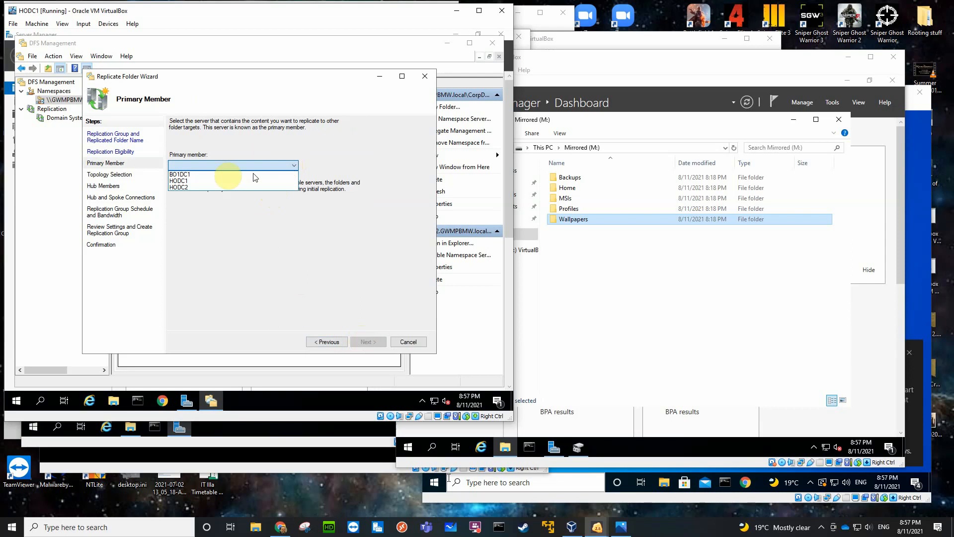
pyautogui.click(201, 182)
pyautogui.click(363, 342)
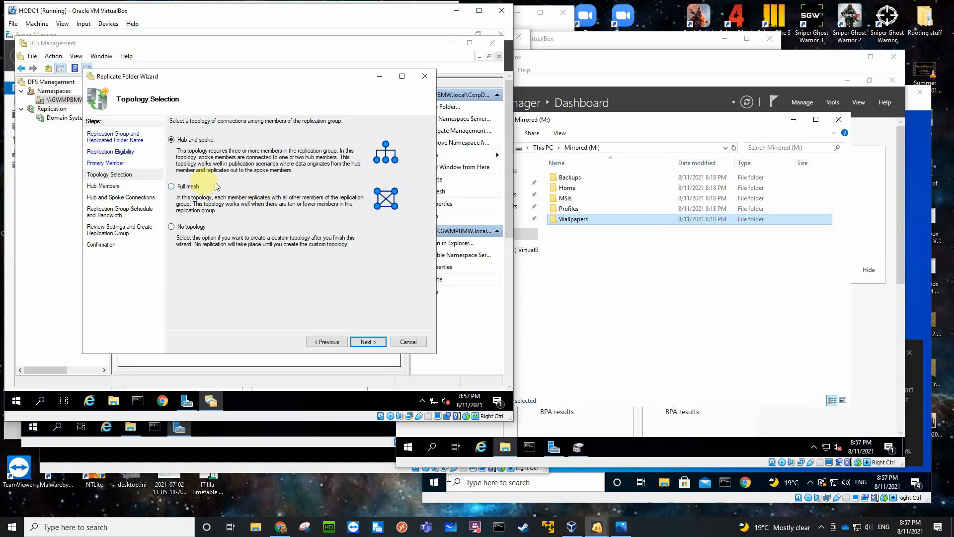
# Choose the full mesh topology and continuous replication at Full bandwidth for the Backups replication group.
pyautogui.click(174, 188)
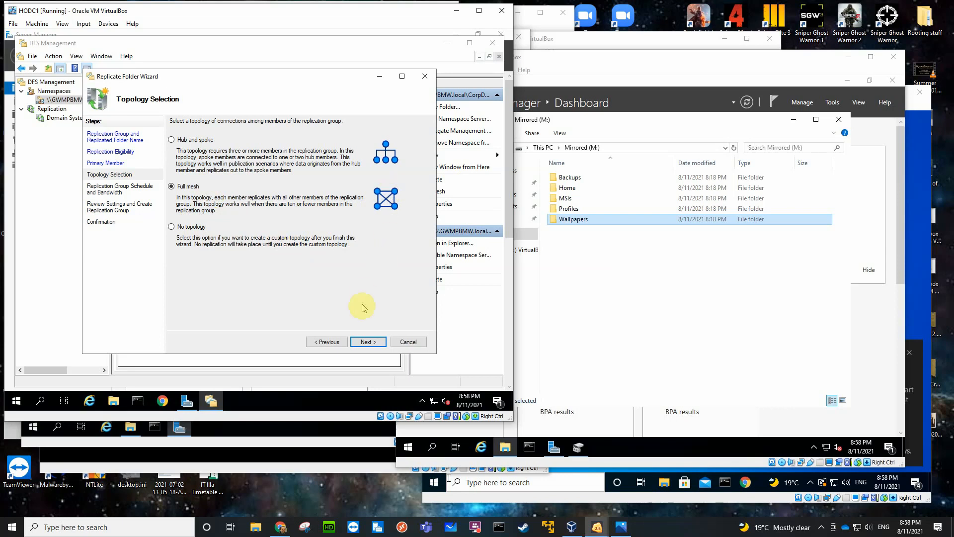
pyautogui.click(366, 342)
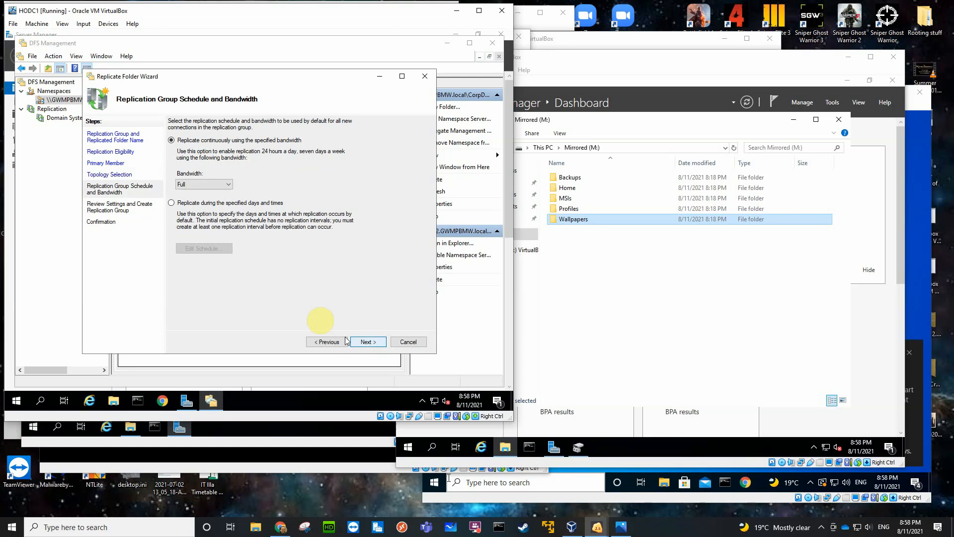
pyautogui.click(227, 185)
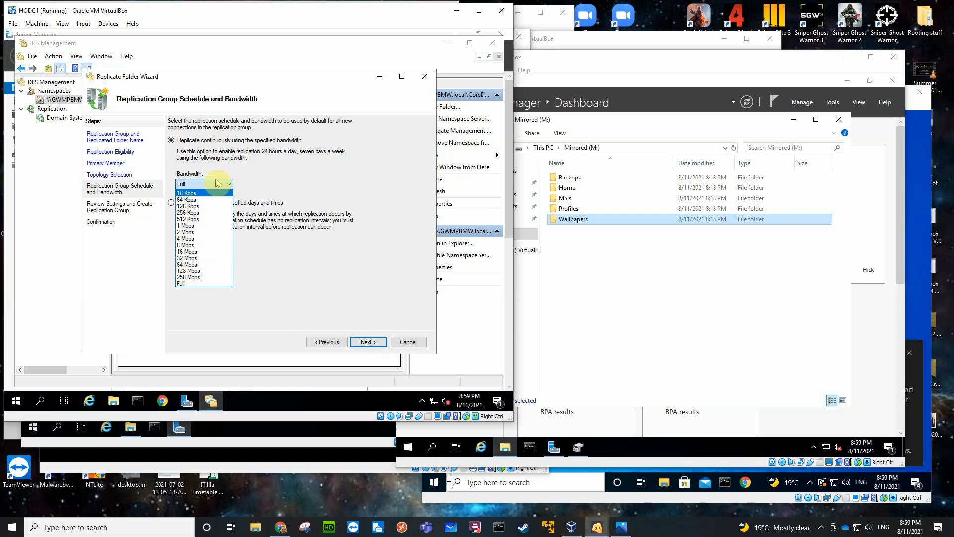
pyautogui.click(187, 284)
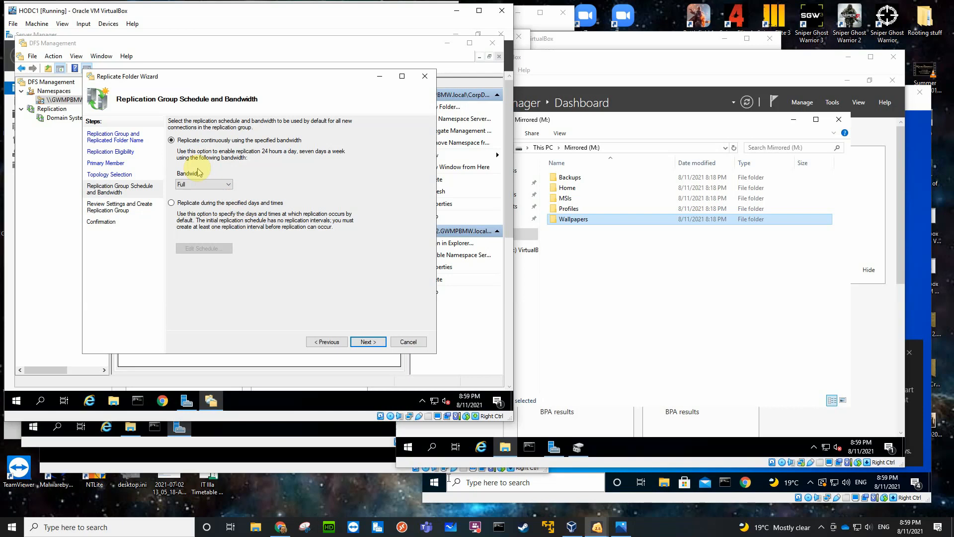
pyautogui.click(365, 342)
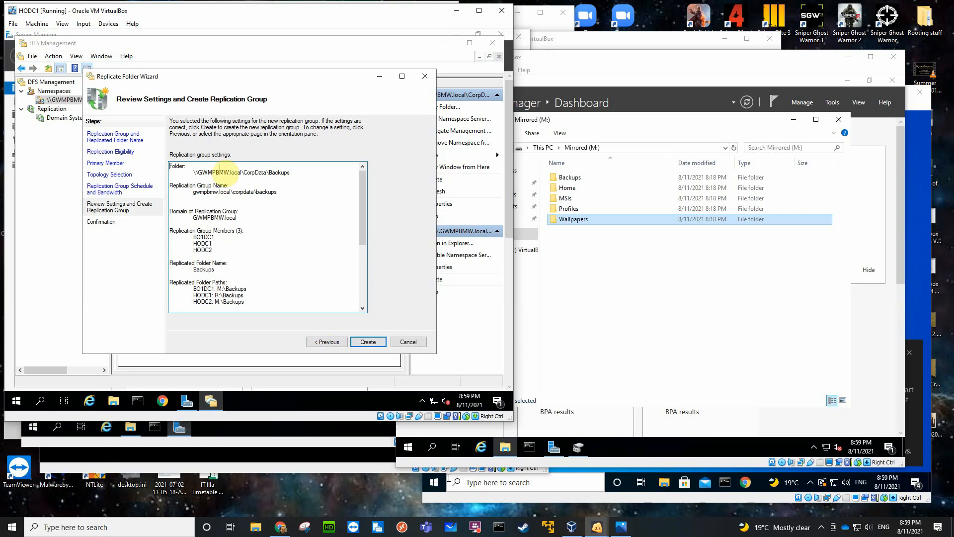
# Create the Backups replication group with the reviewed settings, then close the wizard and dismiss the replication delay notice.
pyautogui.click(368, 342)
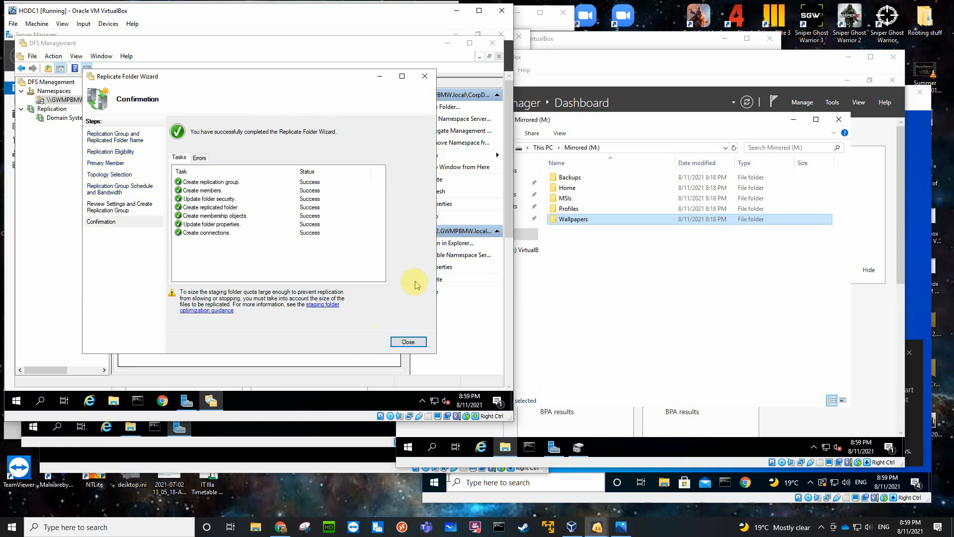
pyautogui.click(404, 342)
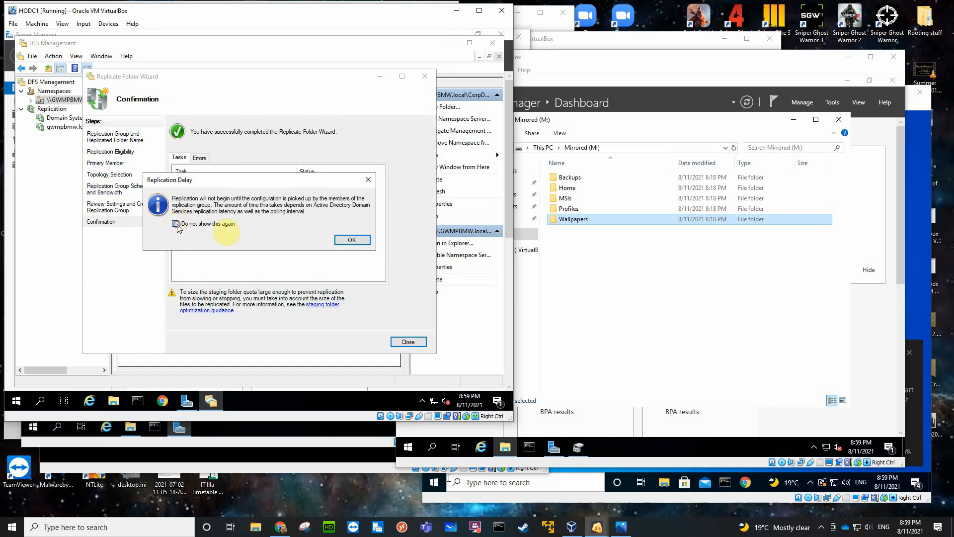
pyautogui.click(351, 239)
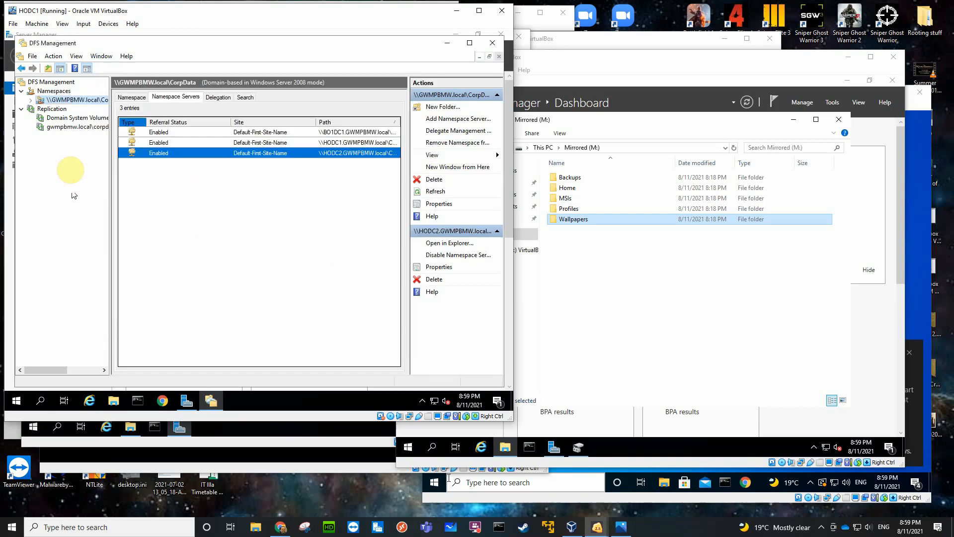
# Review the folder targets and replication memberships of Backups, and start a new folder named Home in the CorpData namespace.
pyautogui.click(31, 100)
pyautogui.click(66, 109)
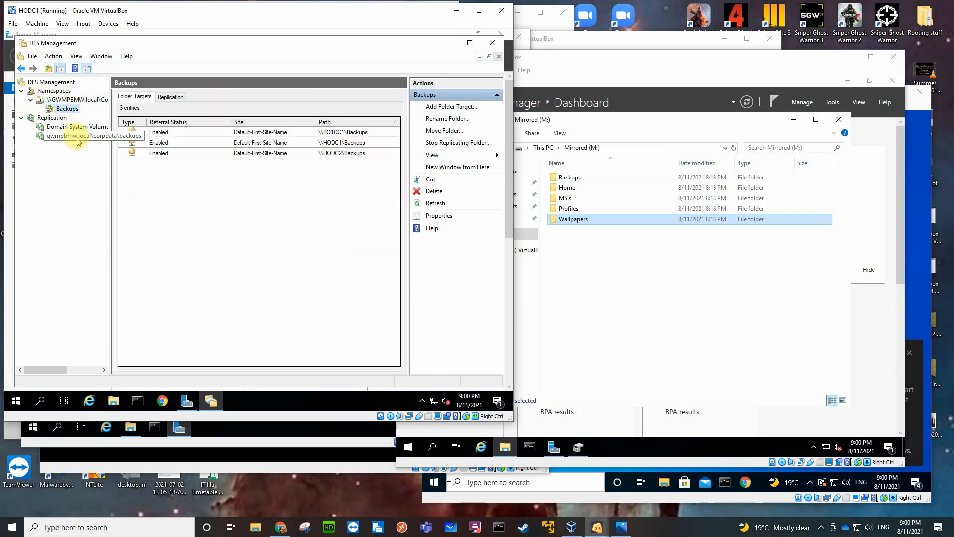
pyautogui.click(85, 139)
pyautogui.click(62, 100)
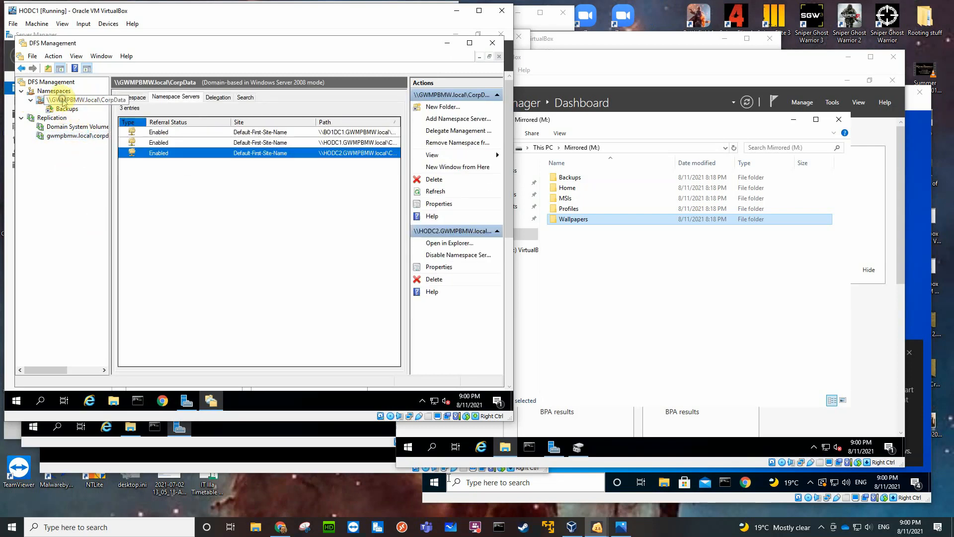
pyautogui.rightClick(62, 100)
pyautogui.click(85, 107)
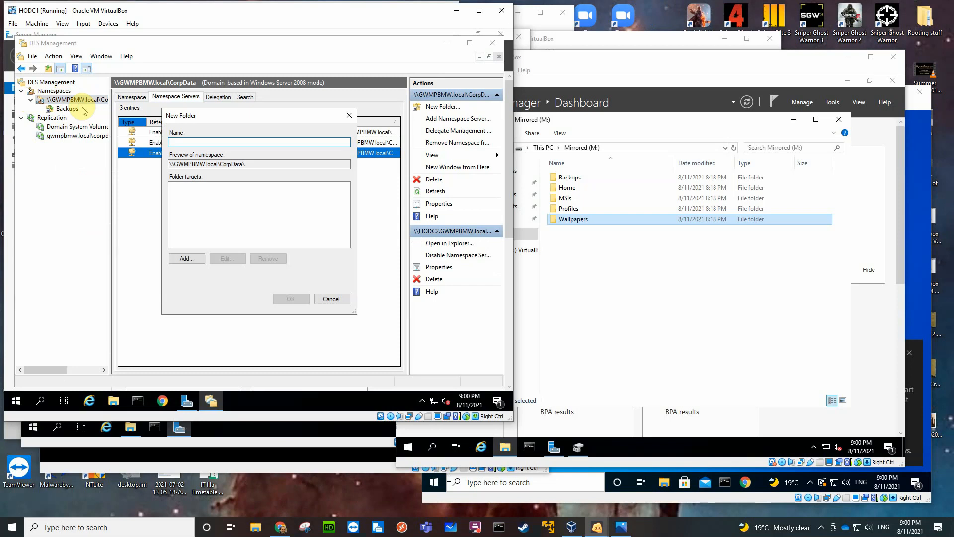
pyautogui.write('Home')
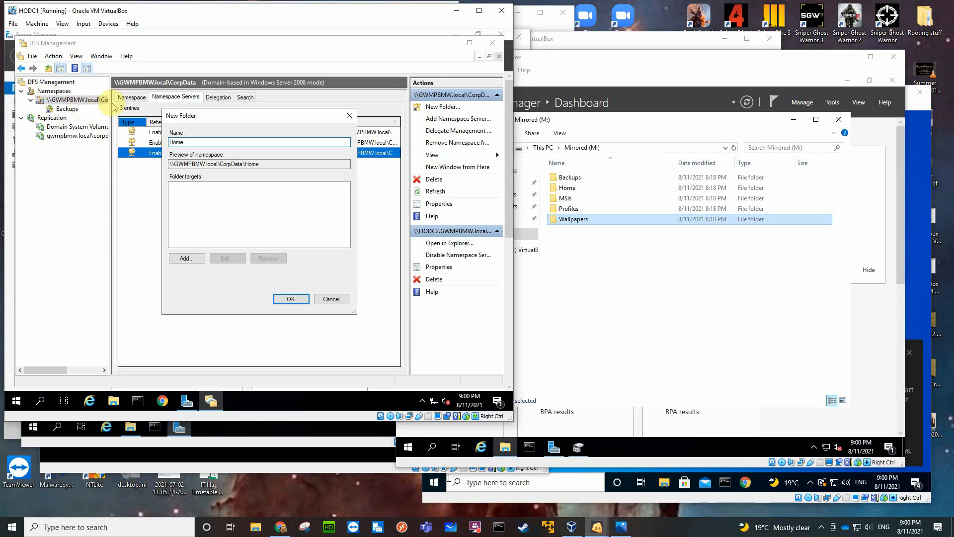
# Add the Home shared folder on HODC1 as the first target of the new Home folder.
pyautogui.click(189, 258)
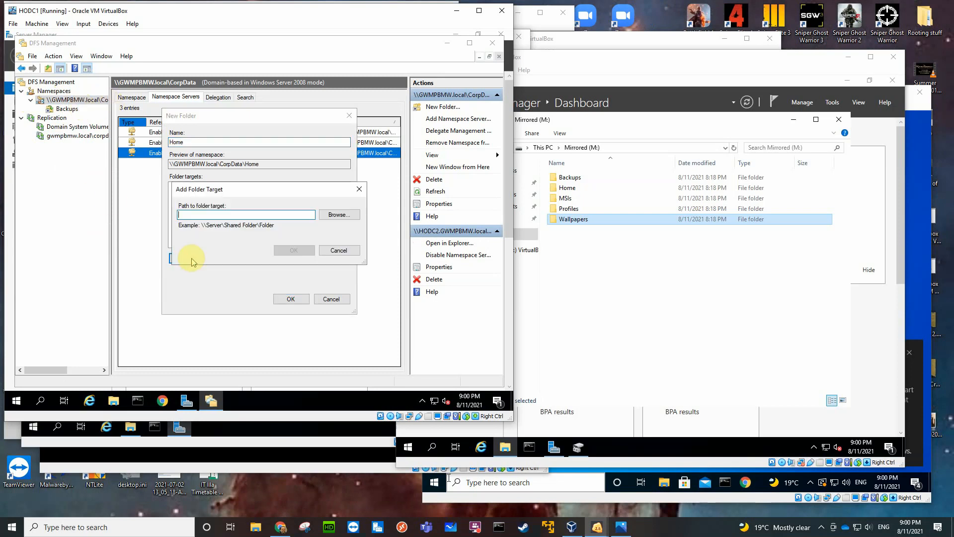
pyautogui.click(339, 214)
pyautogui.click(206, 221)
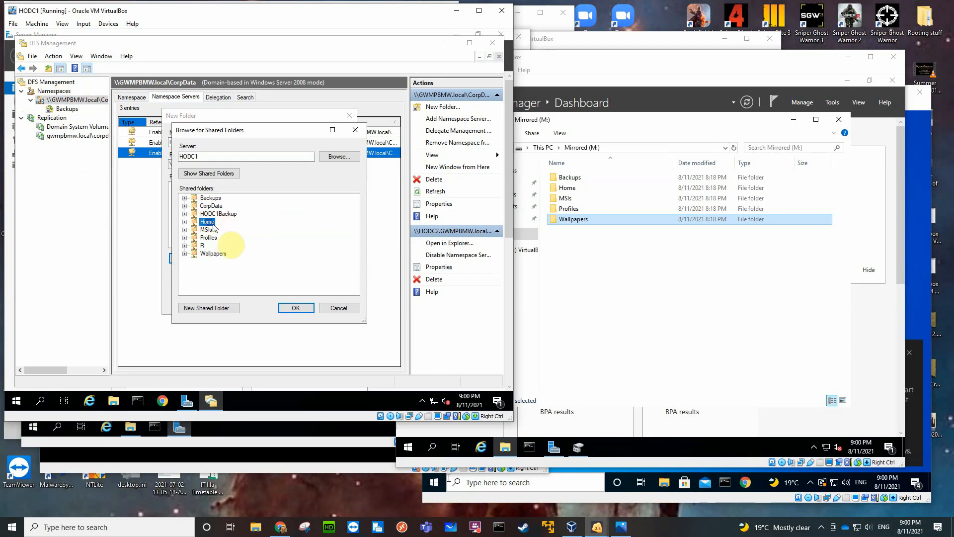
pyautogui.click(285, 306)
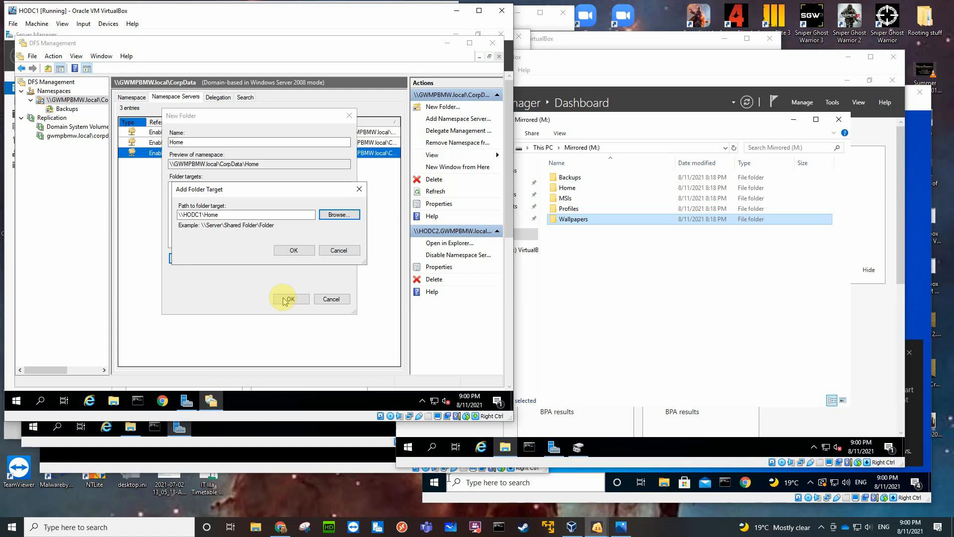
pyautogui.click(294, 250)
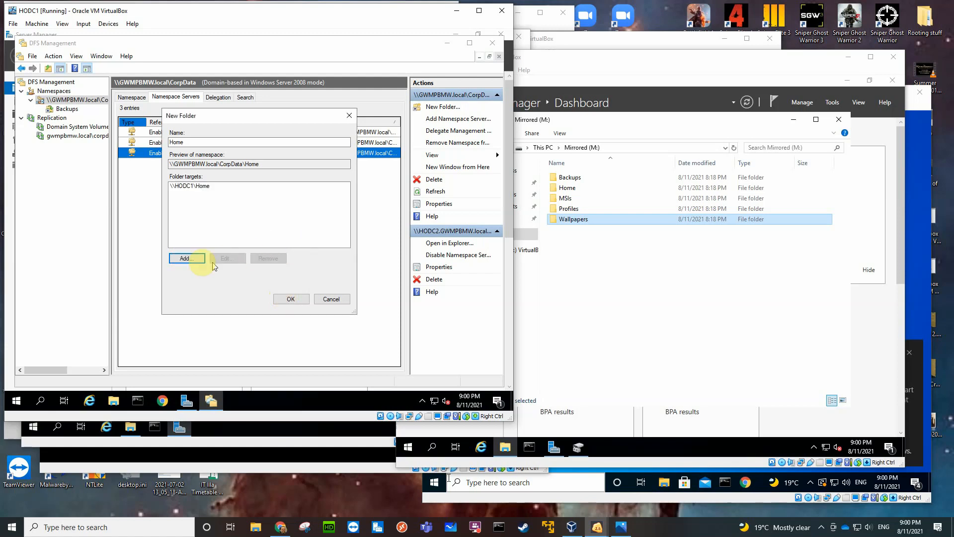
# Add the Home shared folder on HODC2 as the second folder target, finding the server by searching for "ho".
pyautogui.click(187, 258)
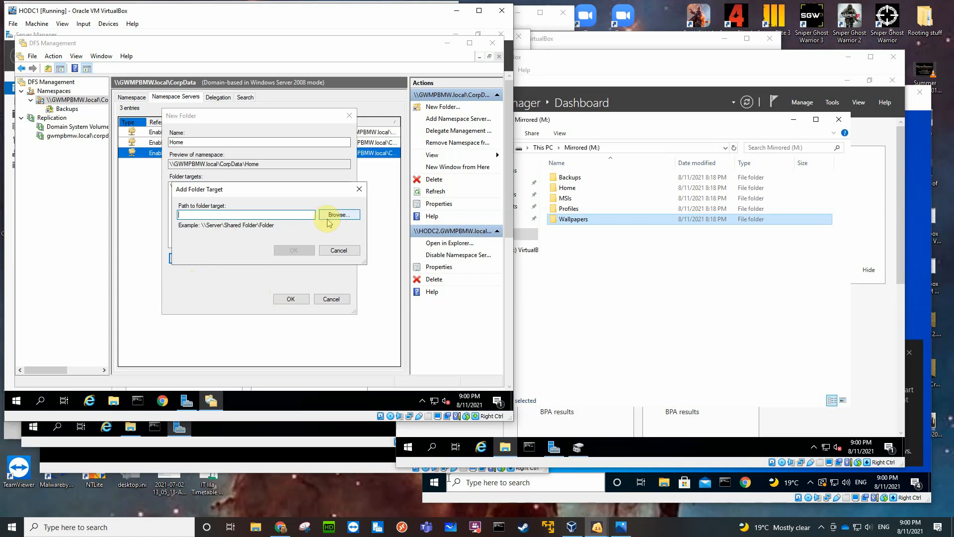
pyautogui.click(327, 215)
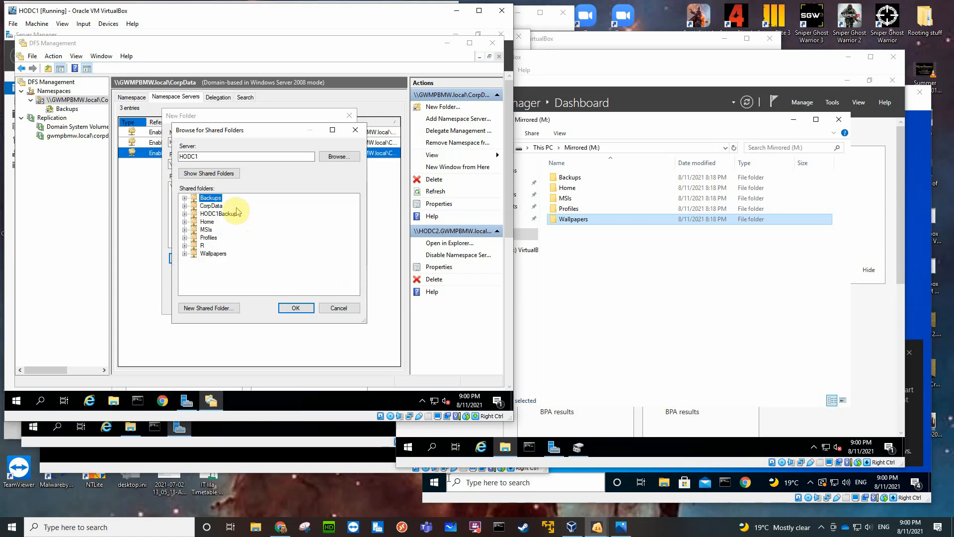
pyautogui.click(326, 157)
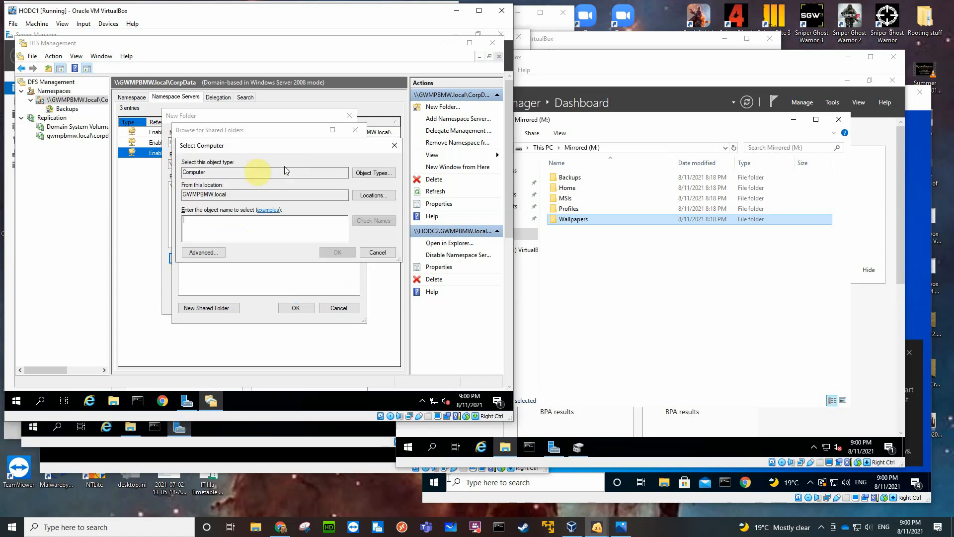
pyautogui.write('ho')
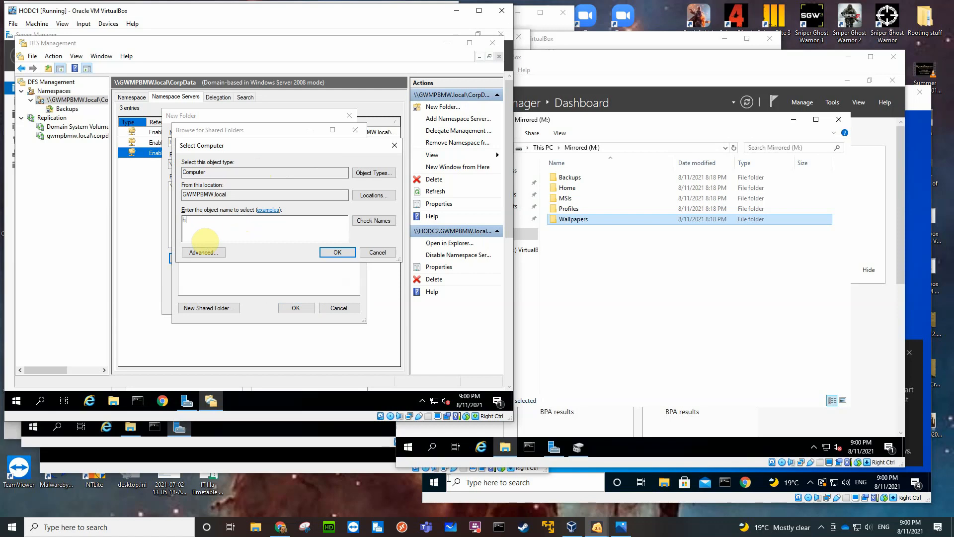
pyautogui.press('Return')
pyautogui.click(214, 224)
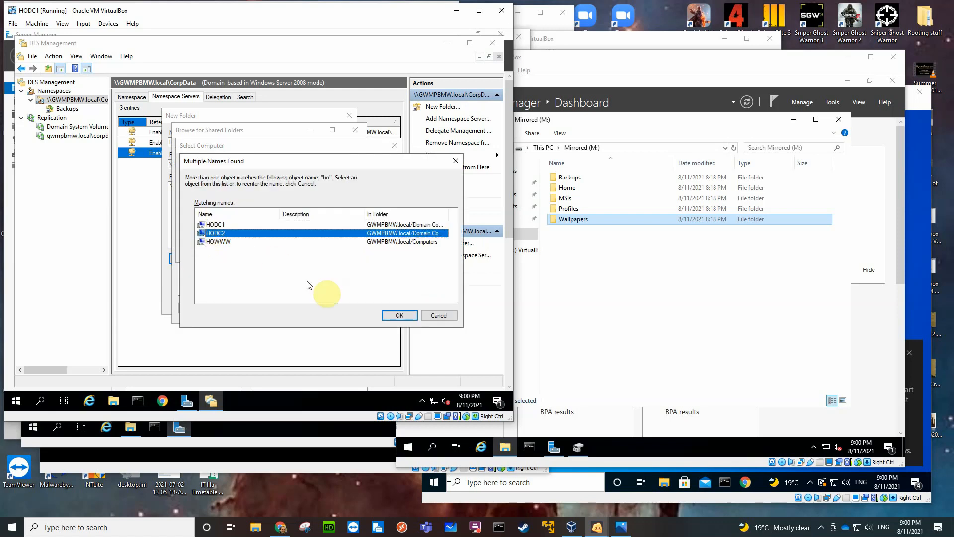
pyautogui.click(391, 315)
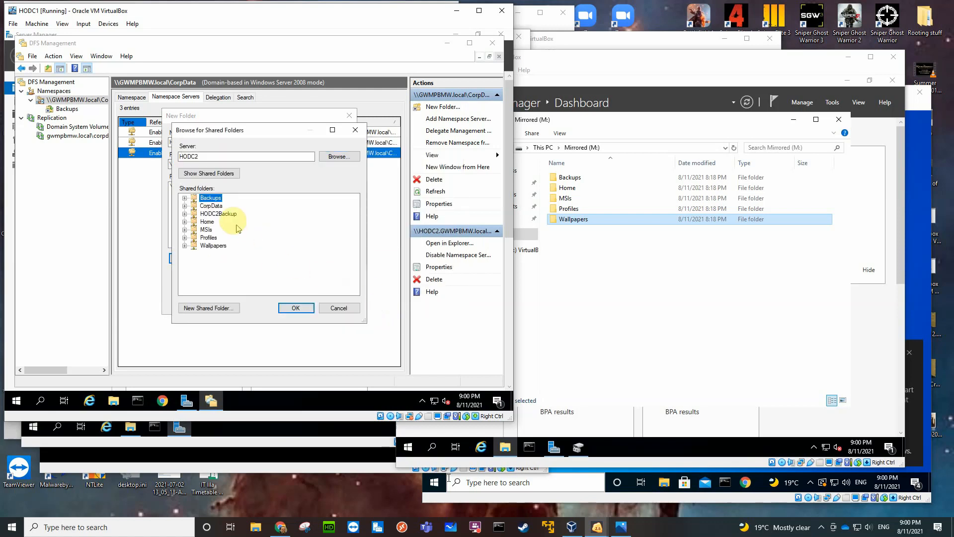
pyautogui.click(207, 221)
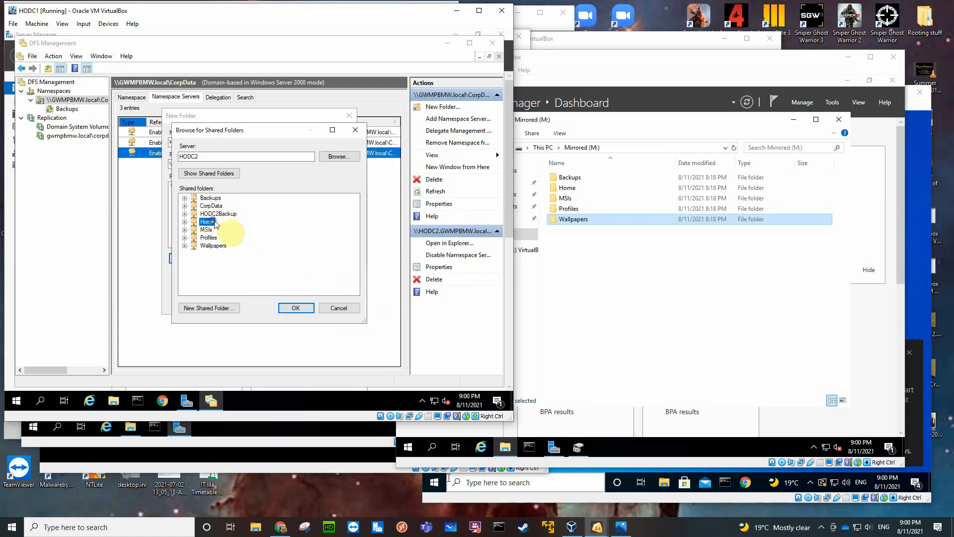
pyautogui.click(291, 308)
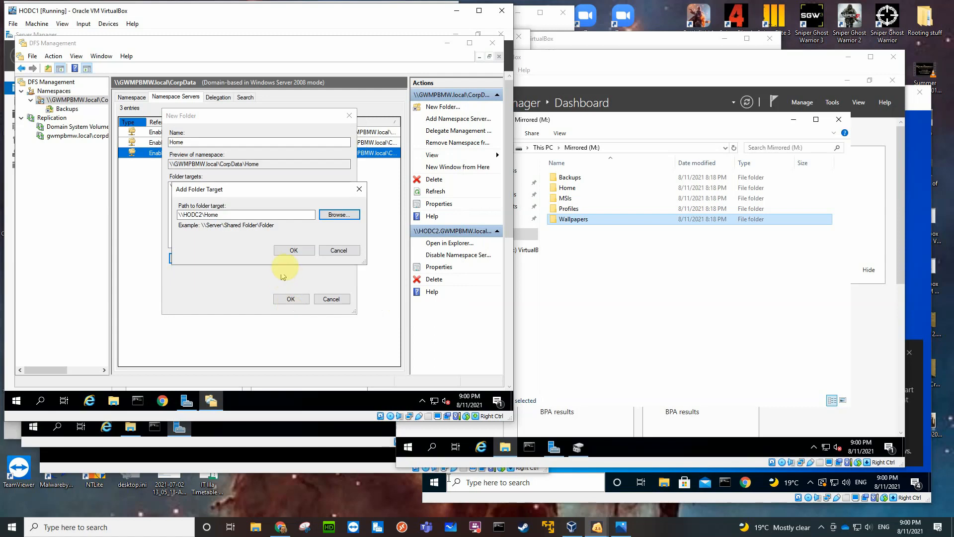
pyautogui.click(293, 251)
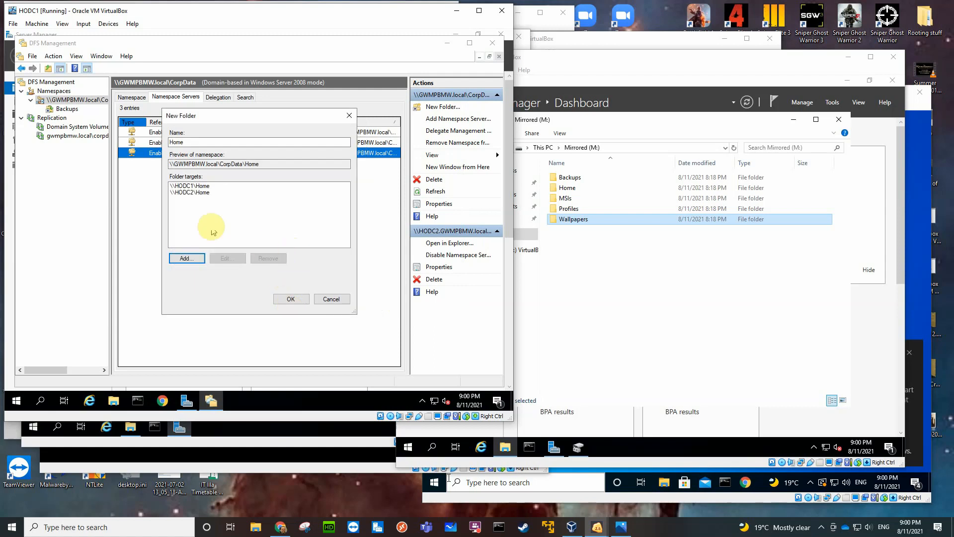
# Add the Home shared folder on BO1DC1 as the third folder target and create the Home namespace folder.
pyautogui.click(193, 252)
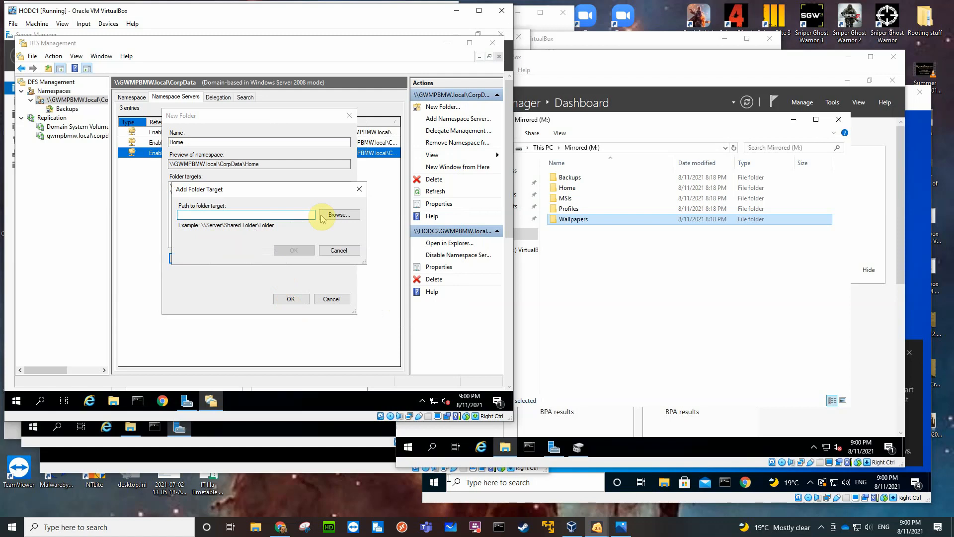
pyautogui.click(332, 217)
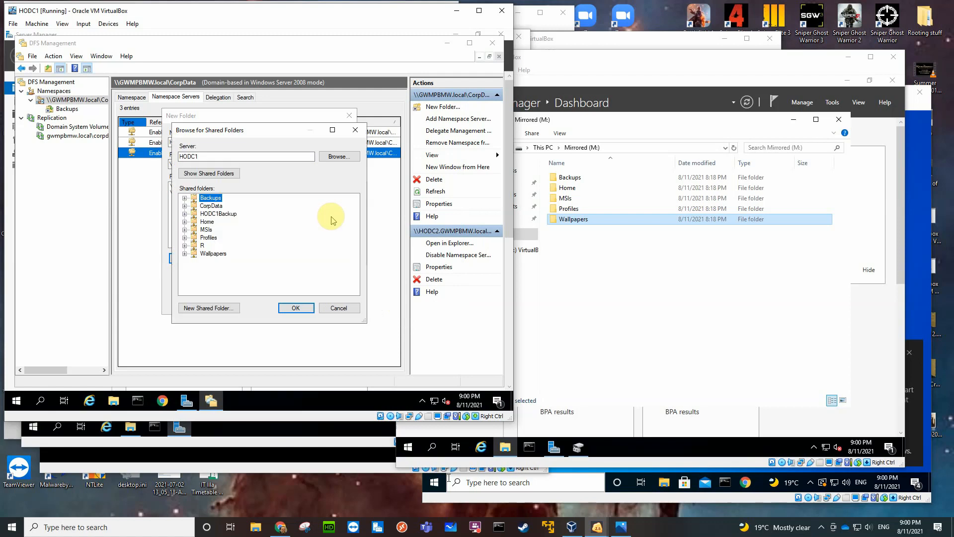
pyautogui.click(331, 157)
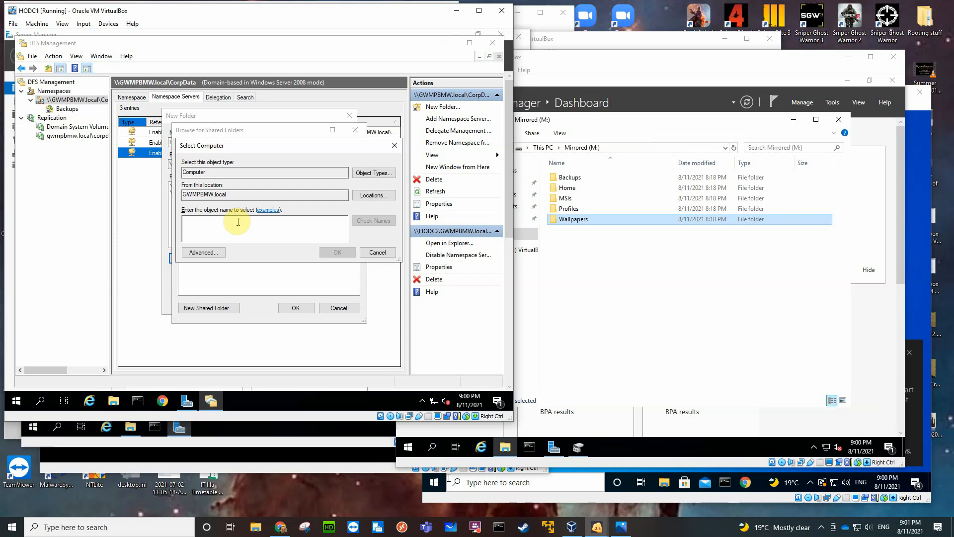
pyautogui.write('bo')
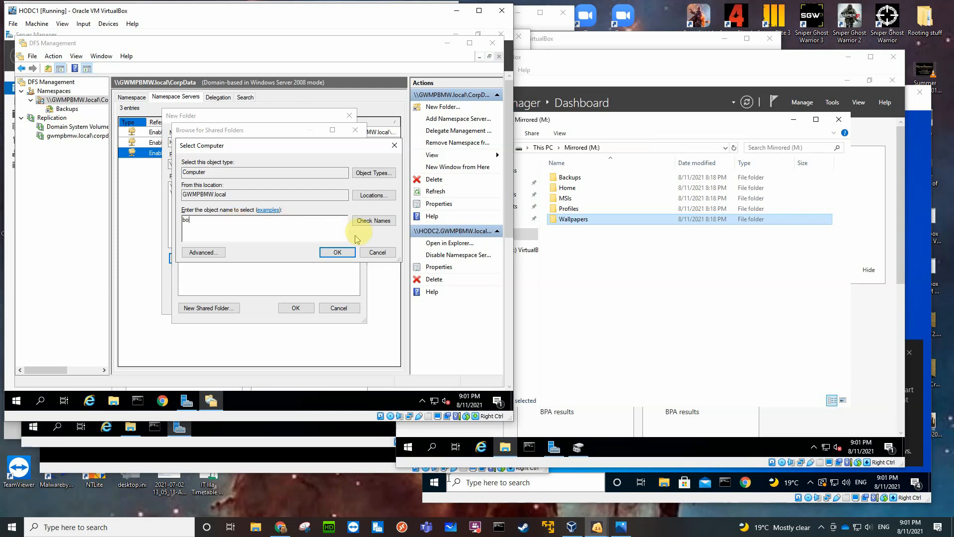
pyautogui.click(368, 222)
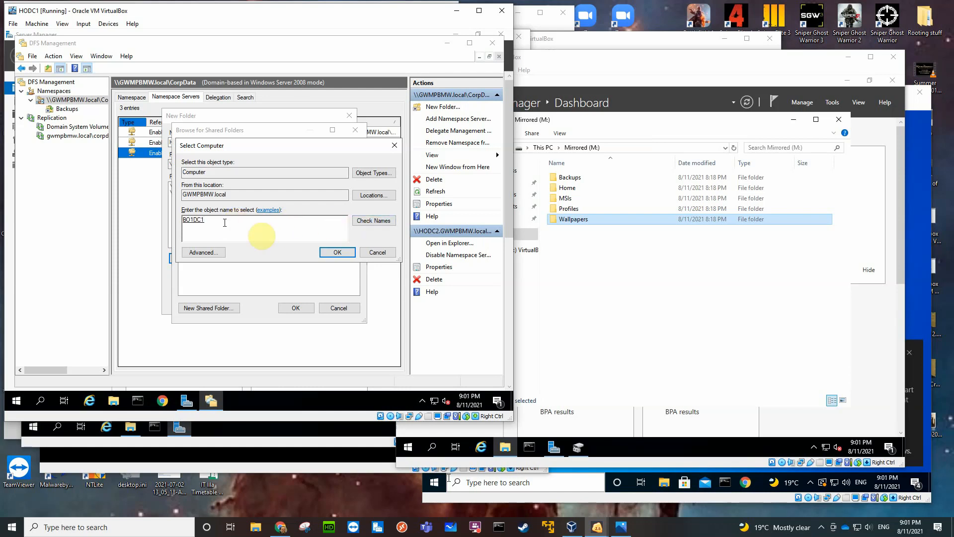
pyautogui.click(333, 253)
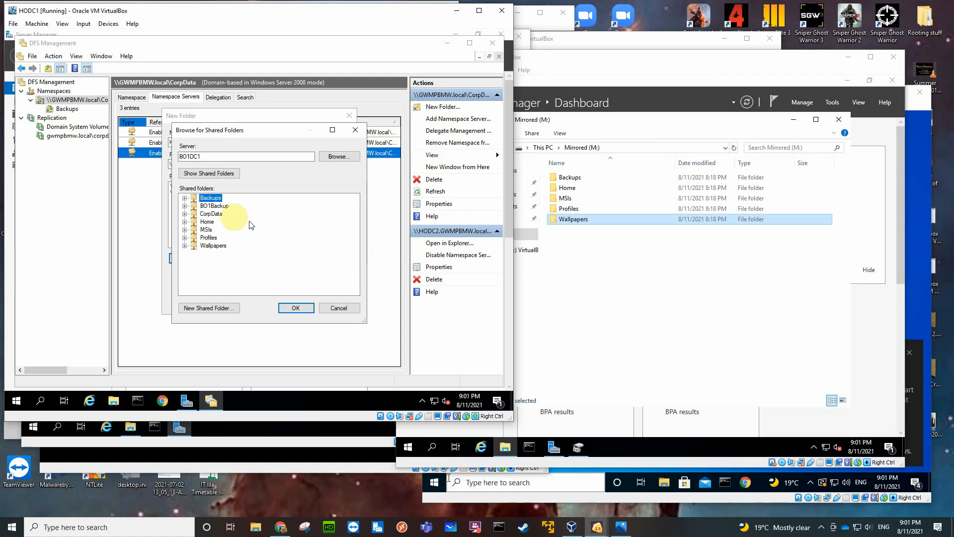
pyautogui.click(209, 221)
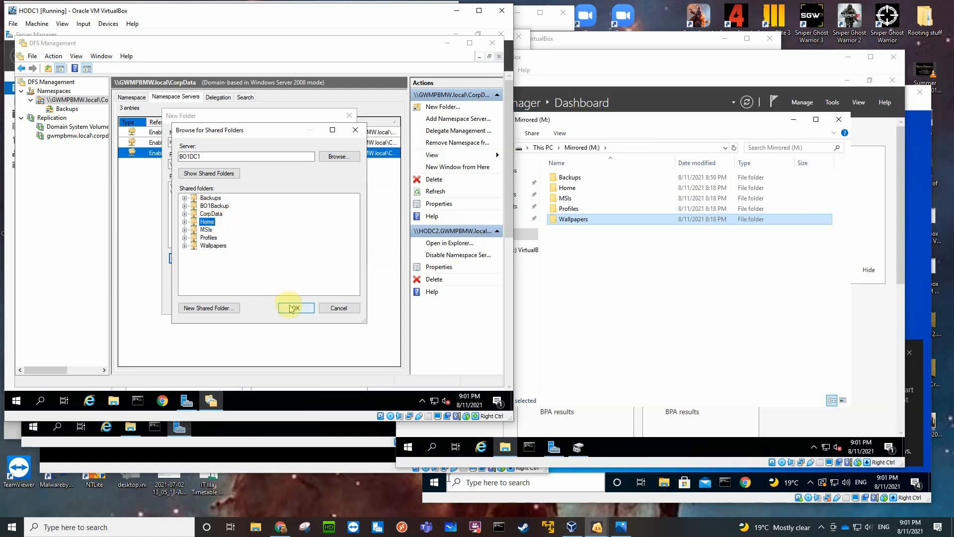
pyautogui.click(292, 307)
pyautogui.click(288, 251)
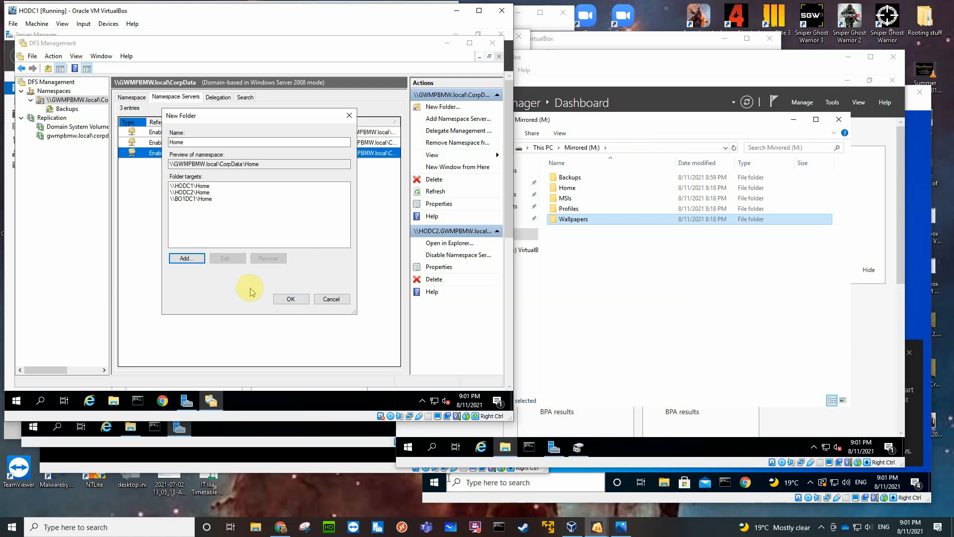
pyautogui.click(291, 300)
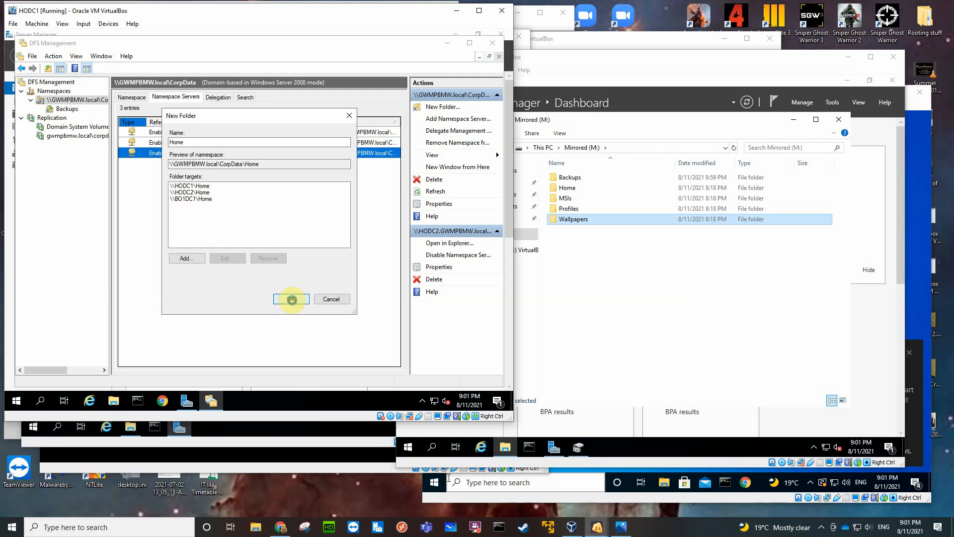
# Start a replication group for Home with the suggested group and folder names, and set HODC1 as the primary member.
pyautogui.click(290, 256)
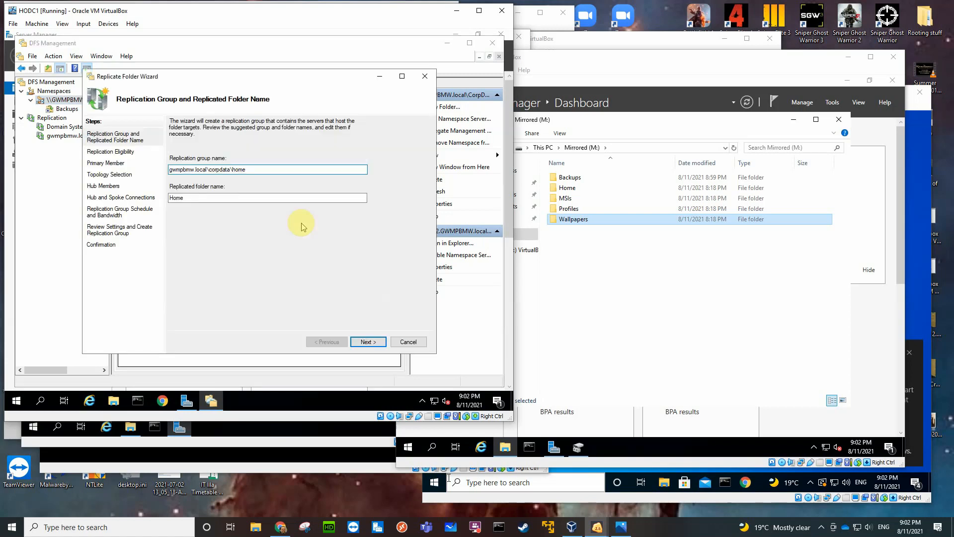
pyautogui.click(366, 342)
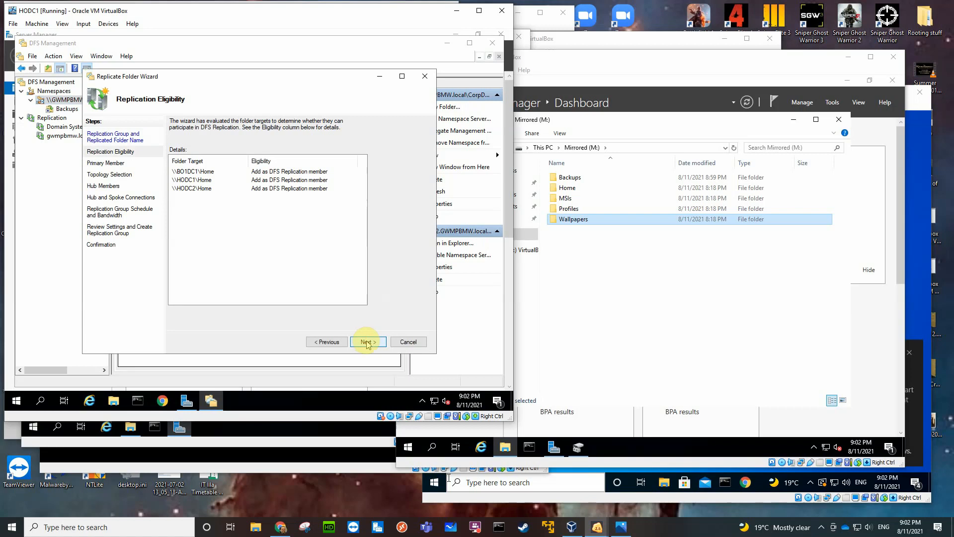
pyautogui.click(366, 342)
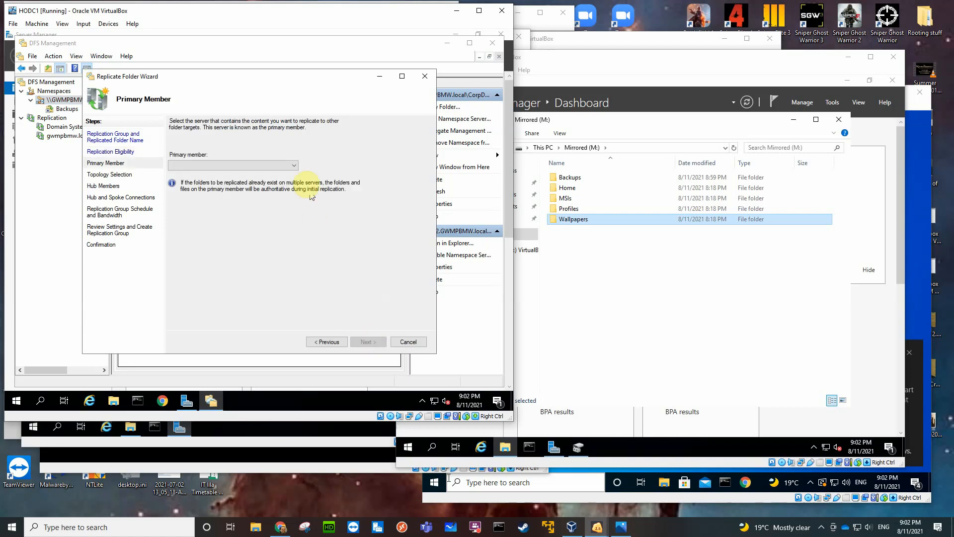
pyautogui.click(292, 165)
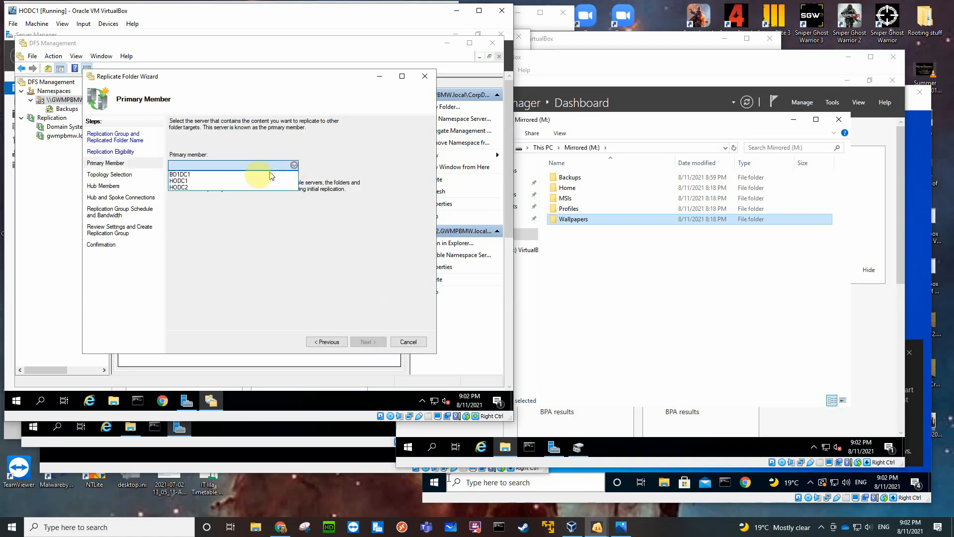
pyautogui.click(203, 180)
pyautogui.click(355, 342)
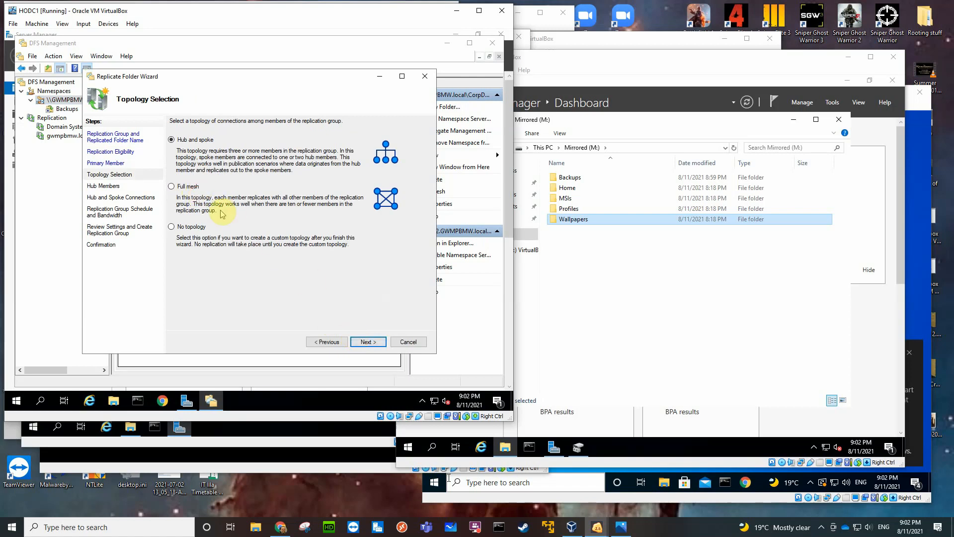
# Create the Home replication group with full mesh topology and continuous replication at Full bandwidth, and close the wizard.
pyautogui.click(172, 186)
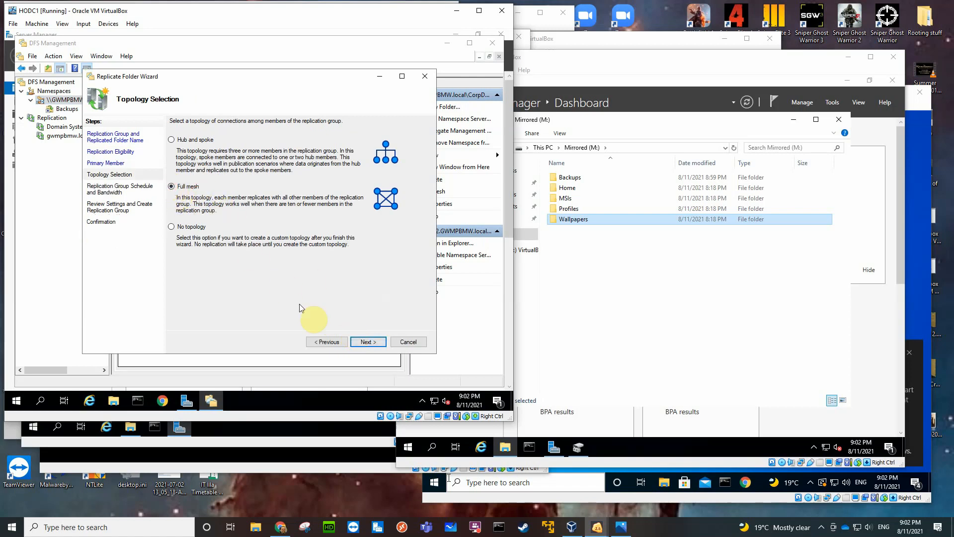
pyautogui.click(356, 342)
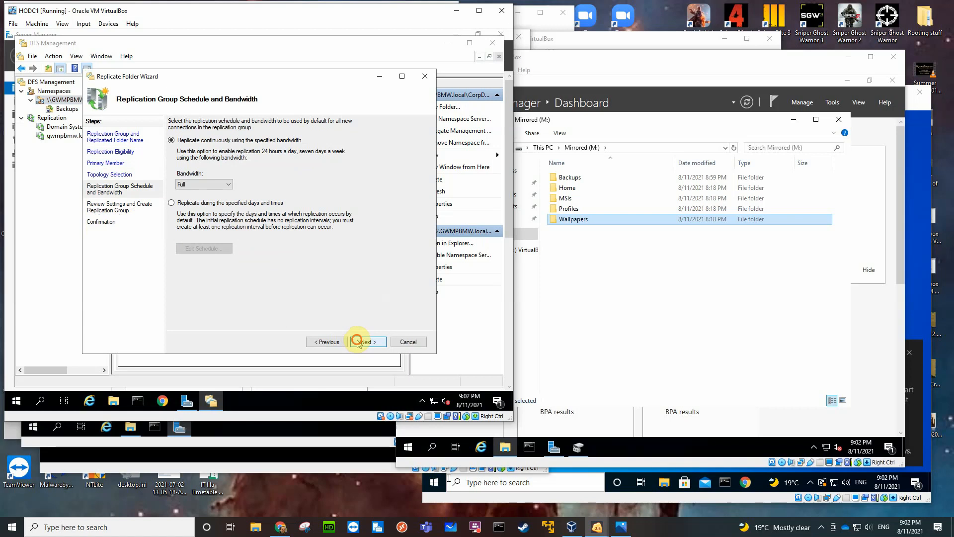
pyautogui.click(357, 341)
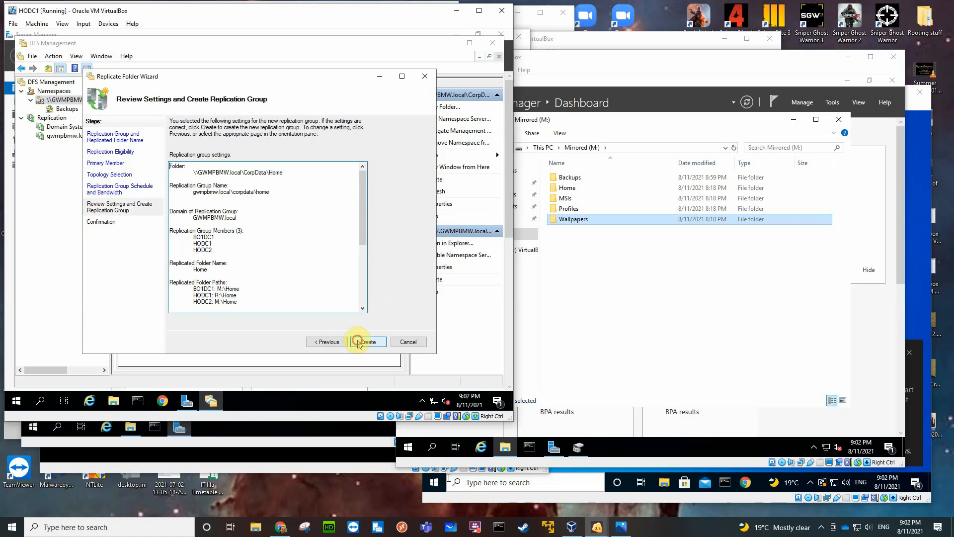
pyautogui.click(358, 342)
pyautogui.click(400, 341)
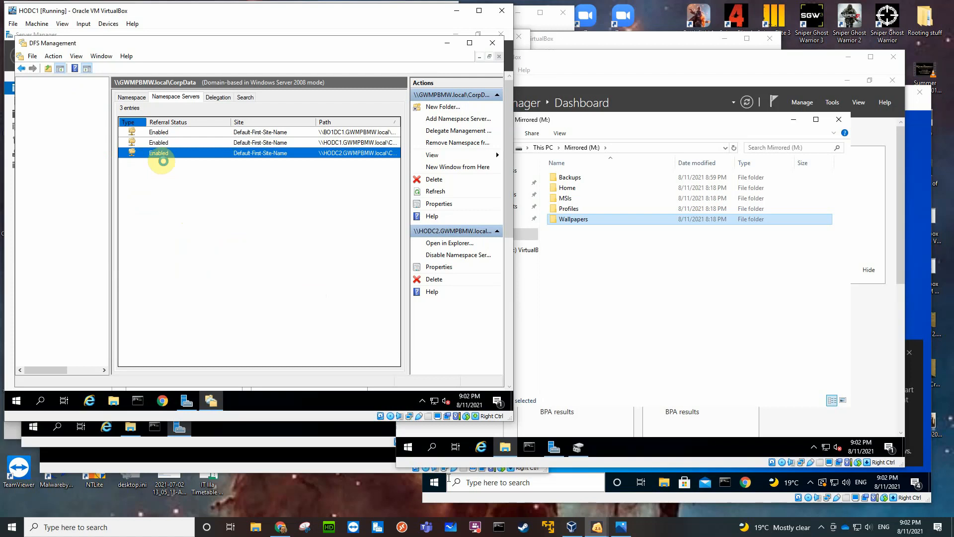
# Start a new folder named MSIs in the CorpData namespace and add the MSIs shared folder on HODC1 as its first target.
pyautogui.rightClick(67, 100)
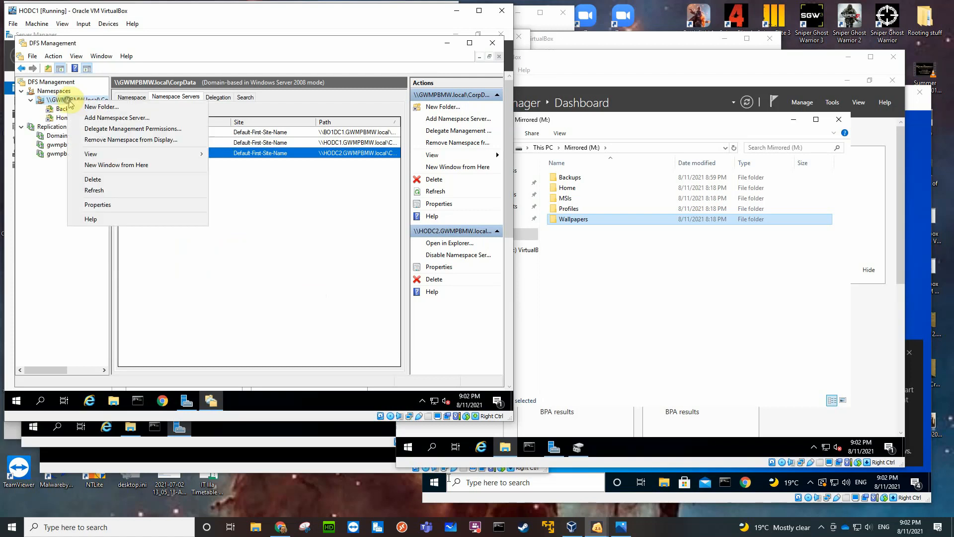
pyautogui.click(103, 107)
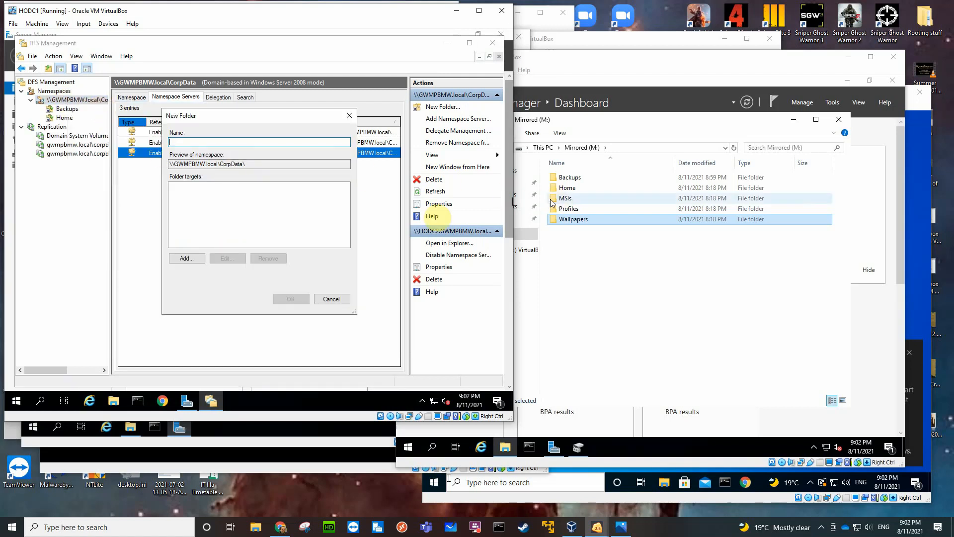
pyautogui.write('MSIs')
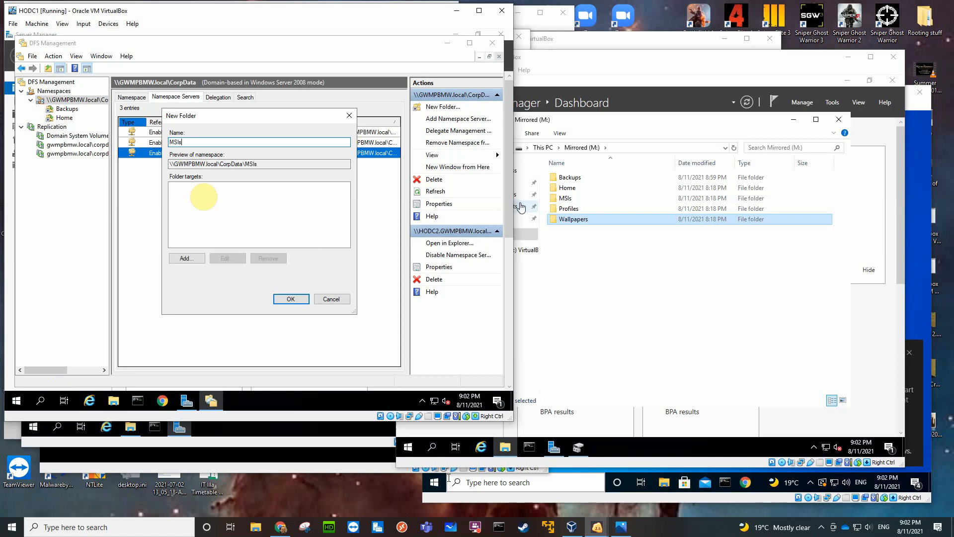
pyautogui.click(187, 258)
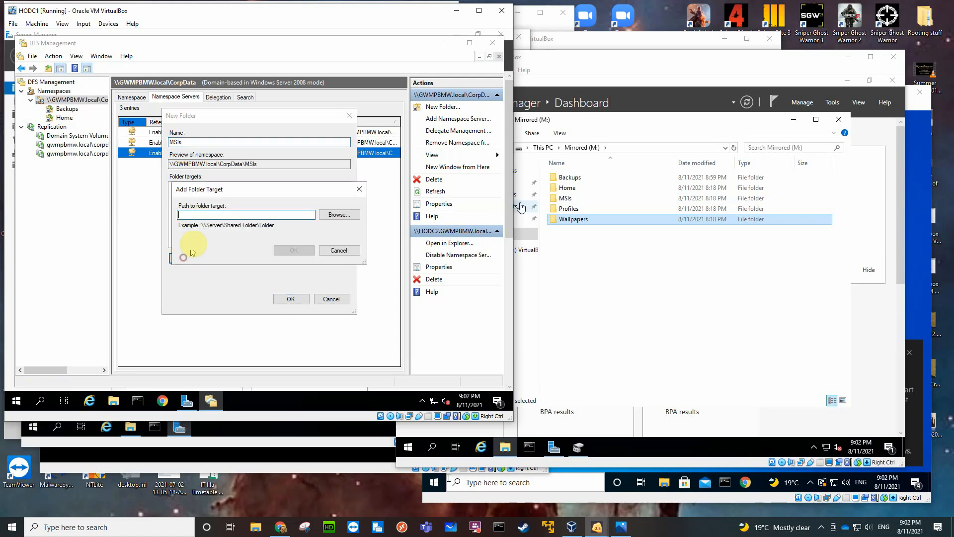
pyautogui.click(331, 214)
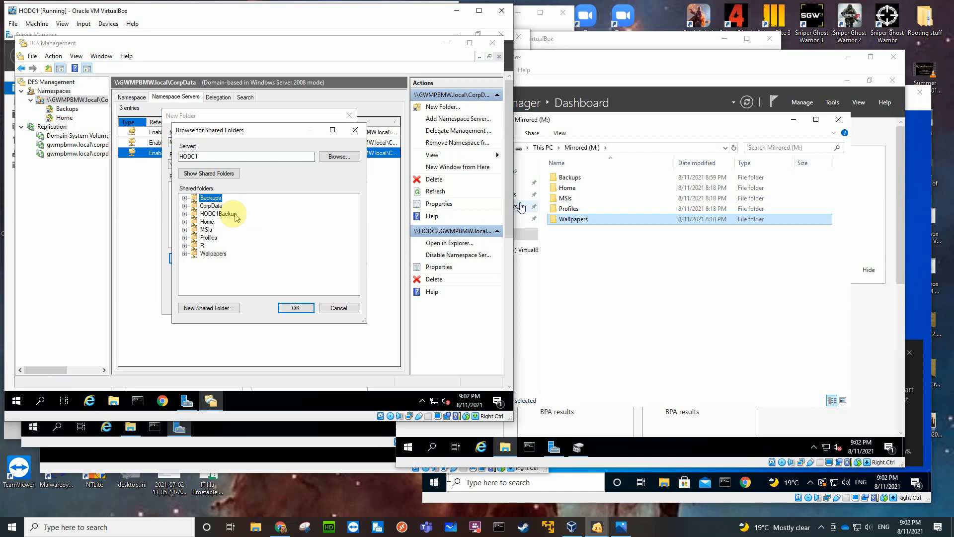
pyautogui.click(206, 229)
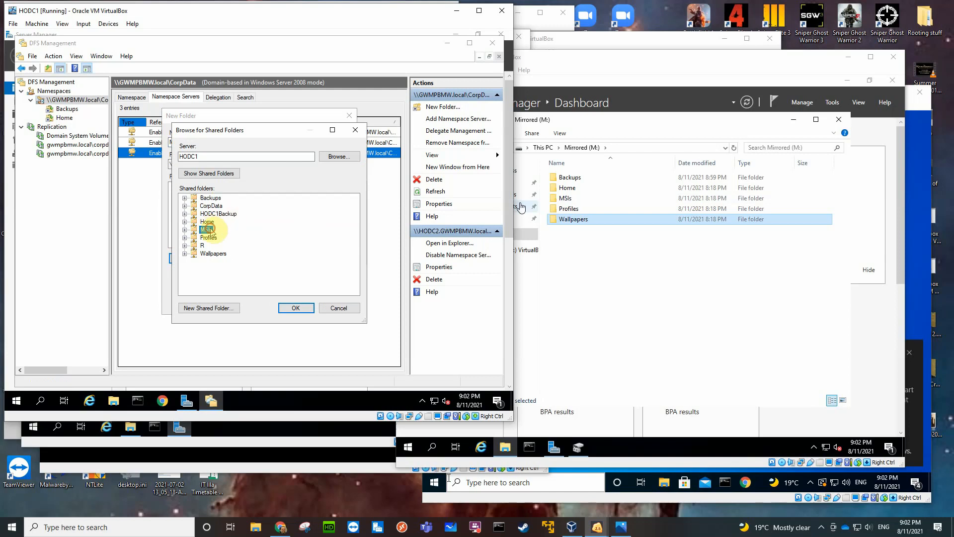
pyautogui.click(293, 307)
pyautogui.click(298, 251)
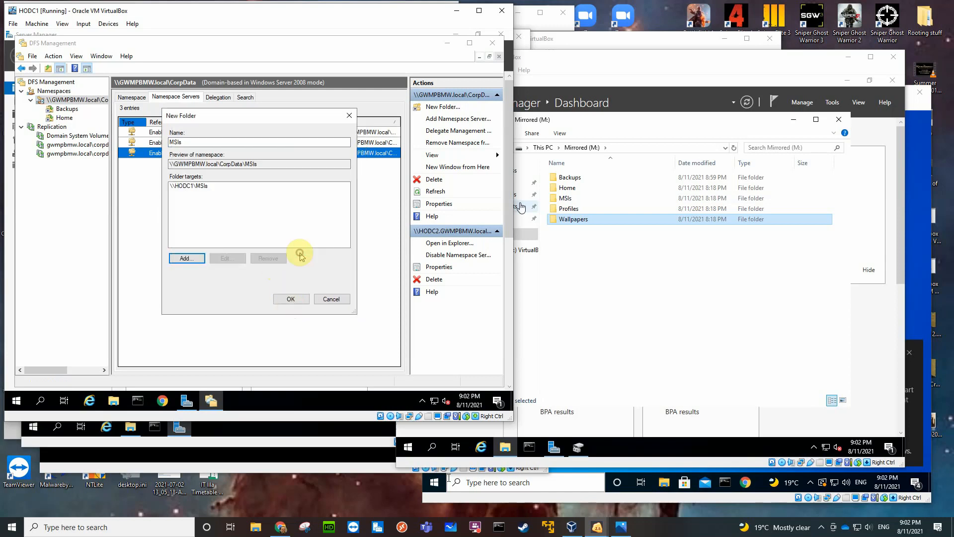
# Add the MSIs shared folder on HODC2 as the second folder target, finding the server by searching for "ho".
pyautogui.click(191, 259)
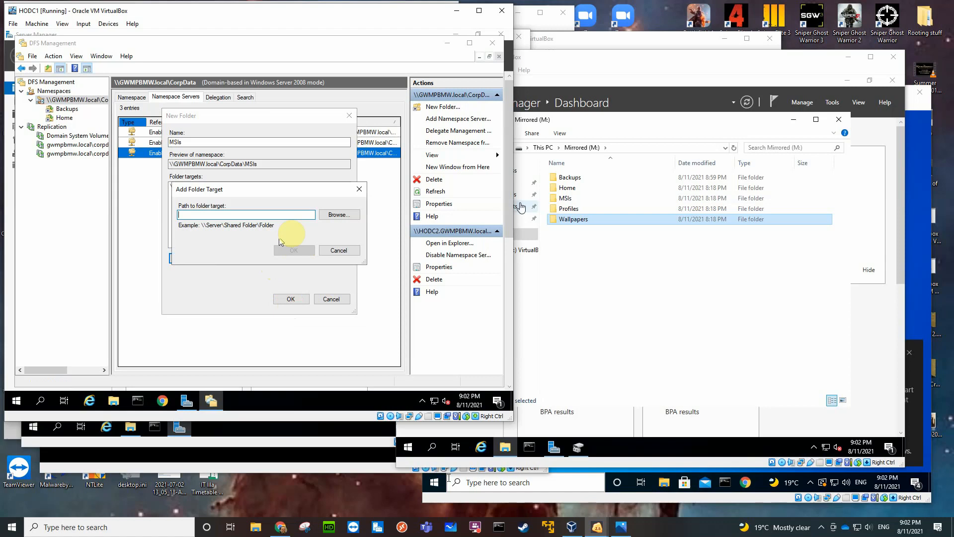
pyautogui.click(331, 215)
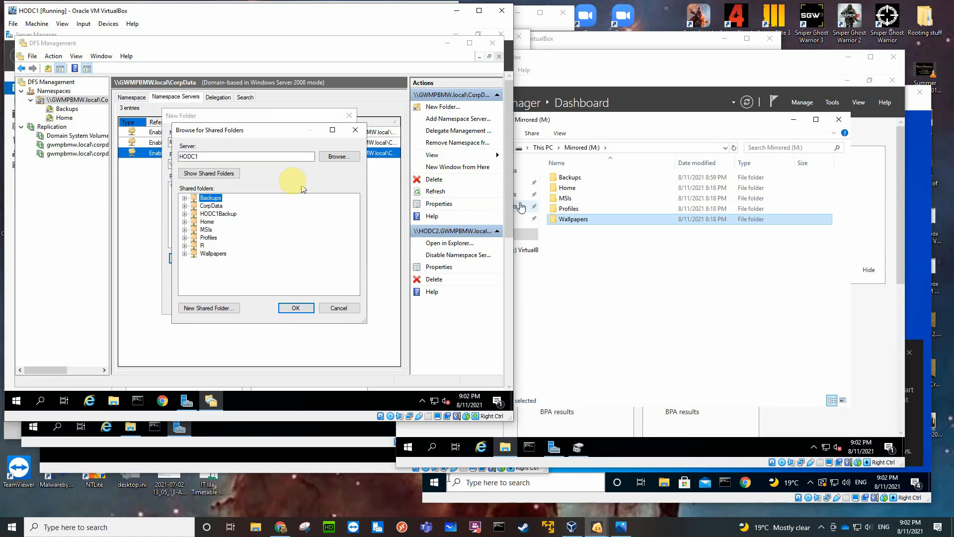
pyautogui.click(334, 154)
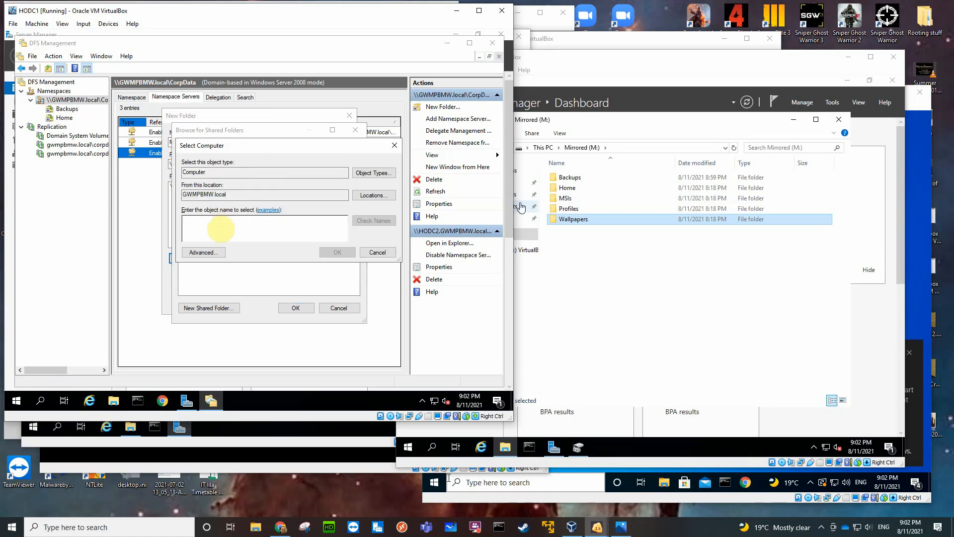
pyautogui.write('ho')
pyautogui.press('Return')
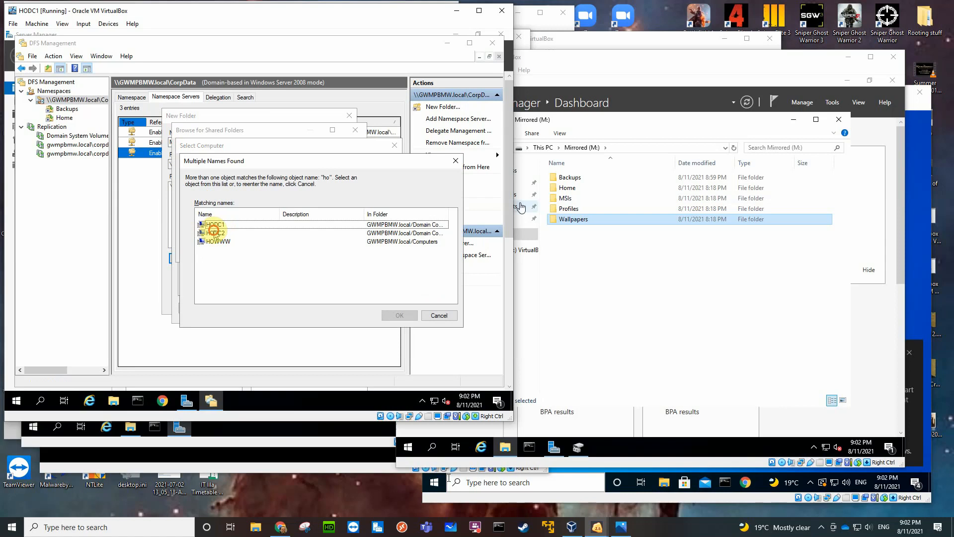
pyautogui.click(214, 232)
pyautogui.click(392, 315)
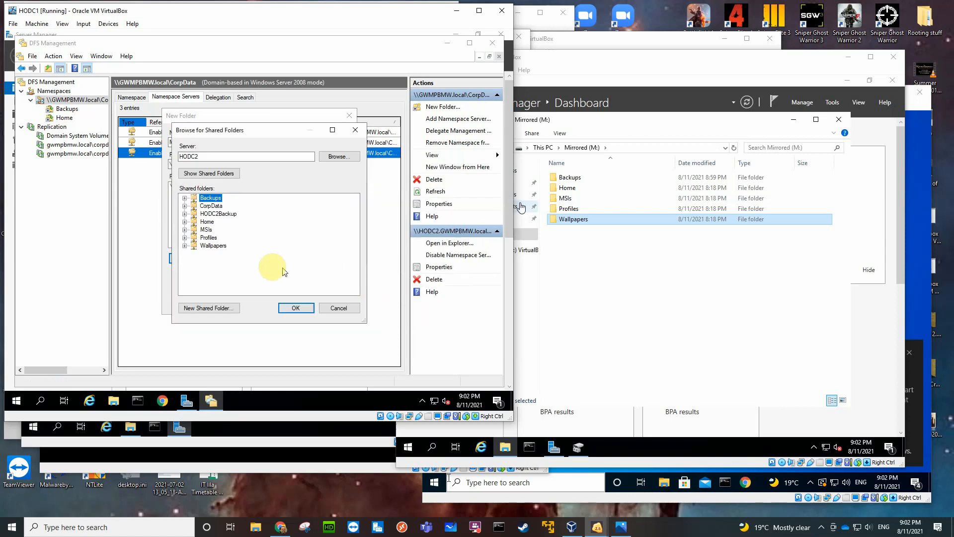
pyautogui.click(206, 229)
pyautogui.click(293, 308)
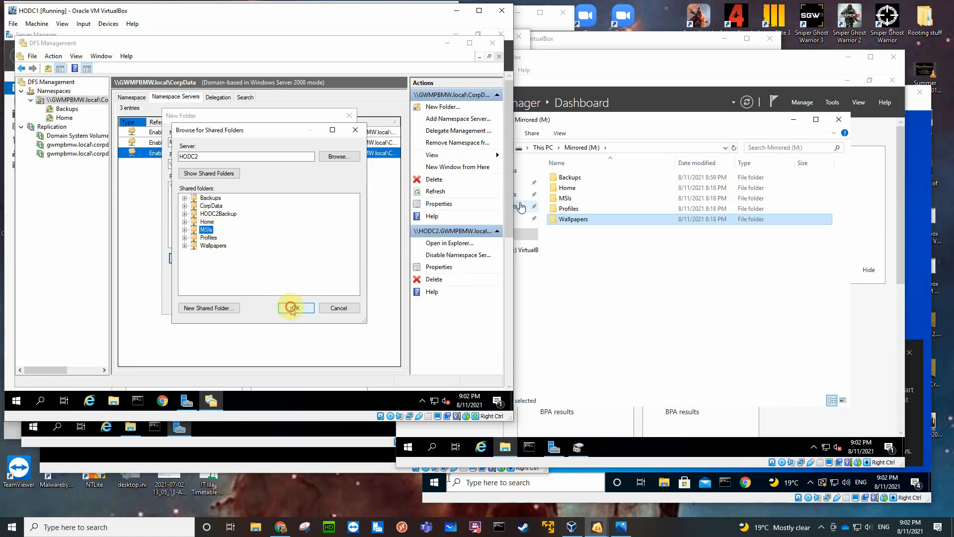
pyautogui.click(292, 250)
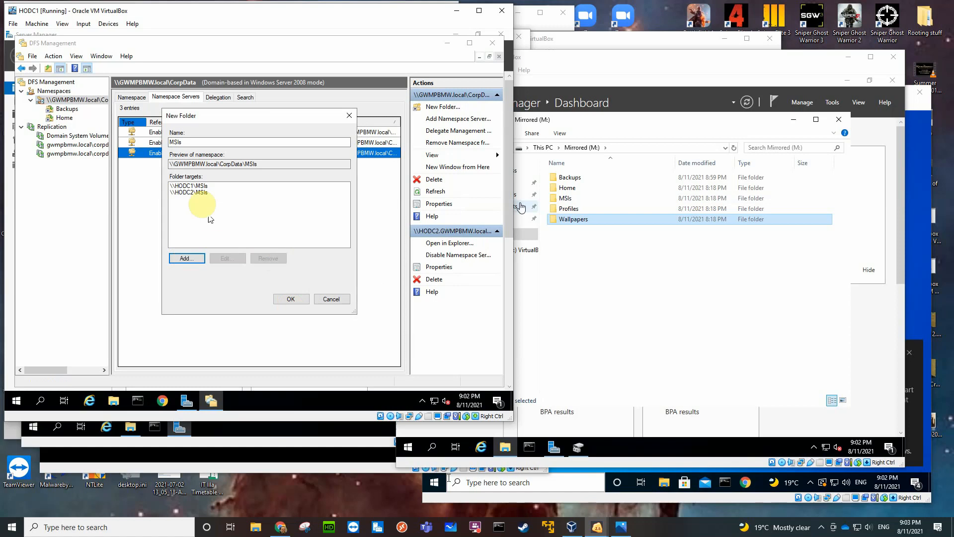
# Add the MSIs shared folder on BO1DC1 as the third folder target and create the MSIs namespace folder.
pyautogui.click(189, 259)
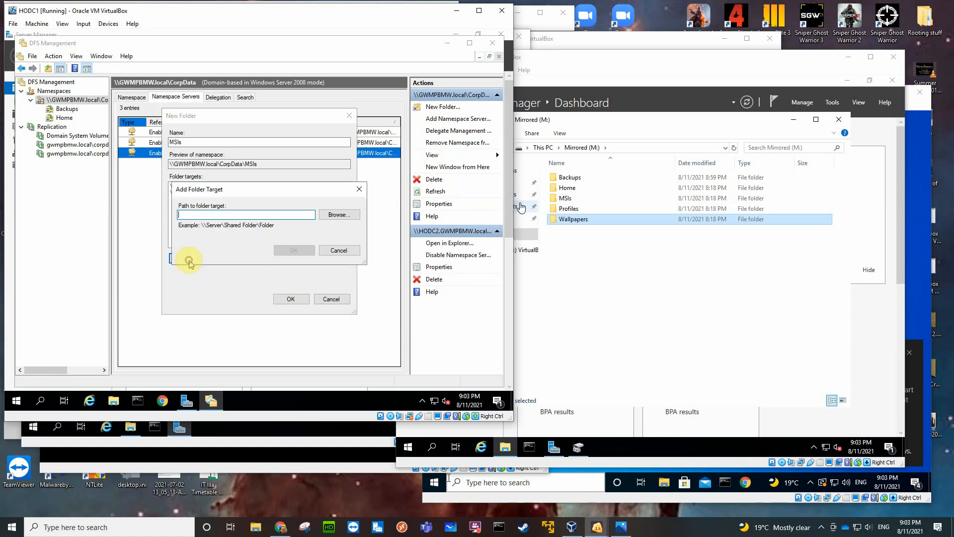
pyautogui.click(330, 214)
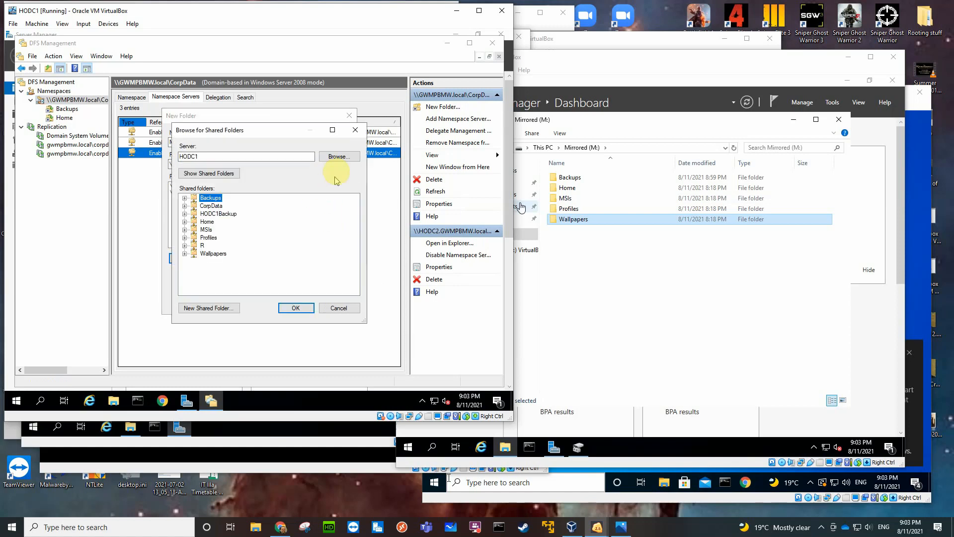
pyautogui.click(335, 156)
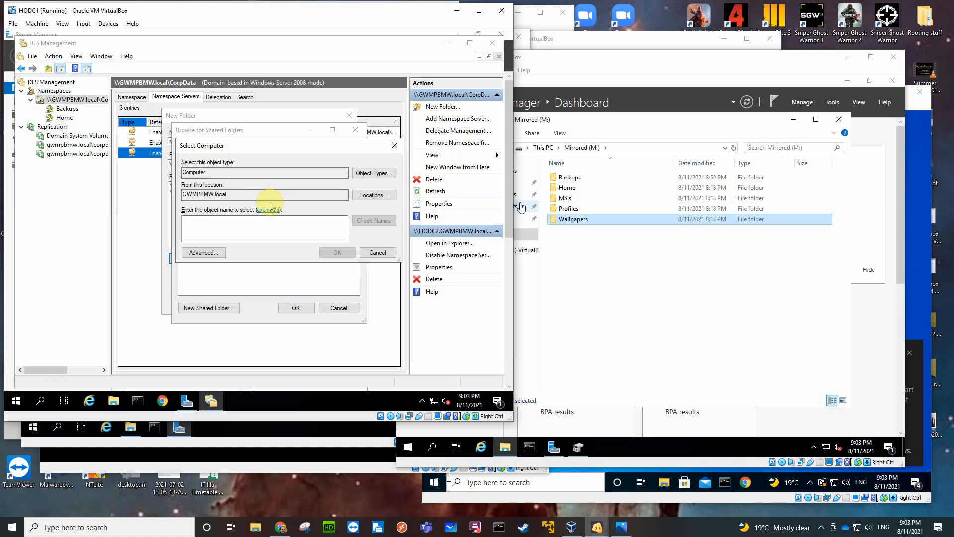
pyautogui.write('bo1dc1')
pyautogui.press('Return')
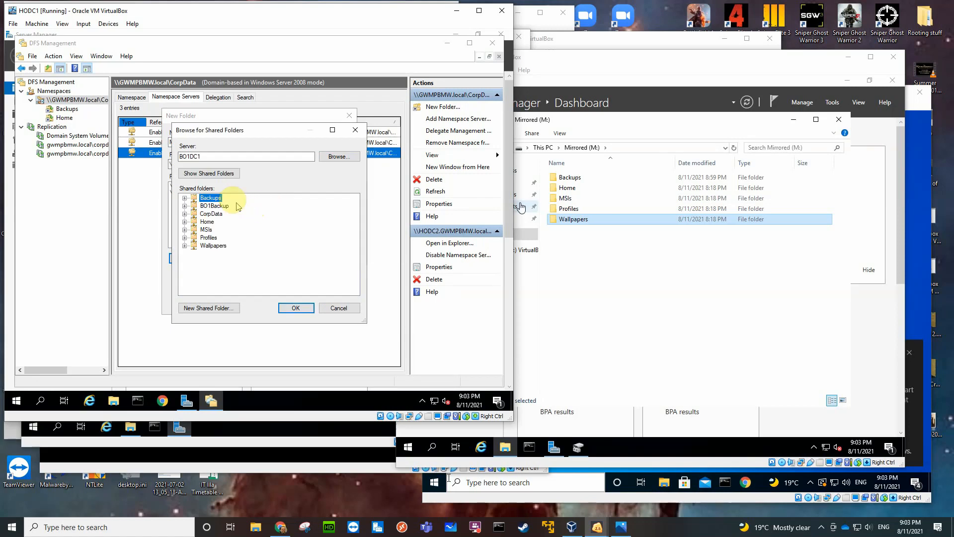
pyautogui.click(205, 230)
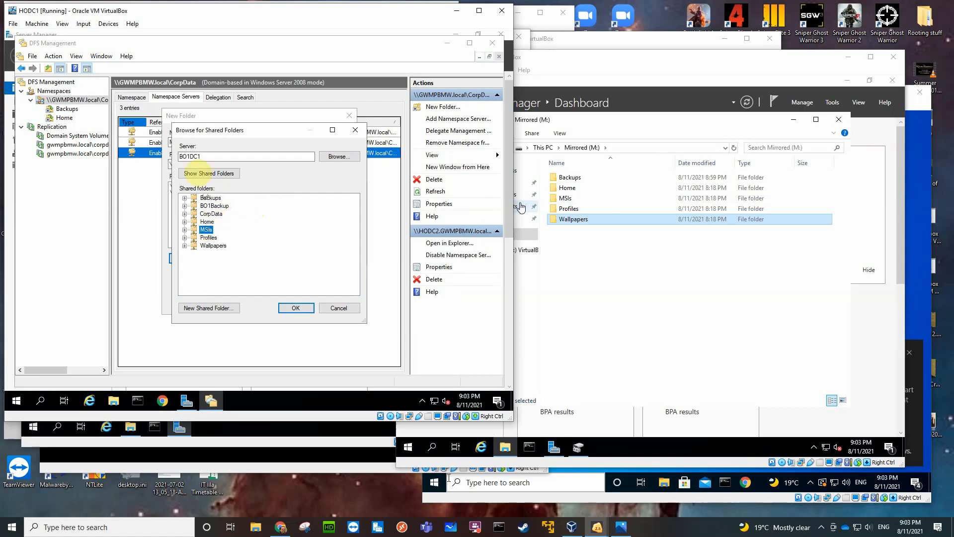
pyautogui.click(278, 306)
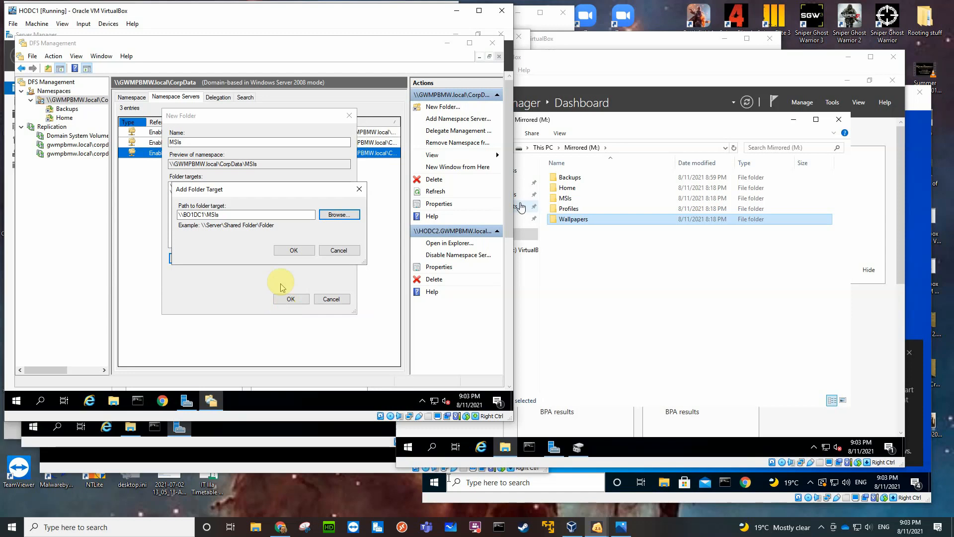
pyautogui.click(288, 252)
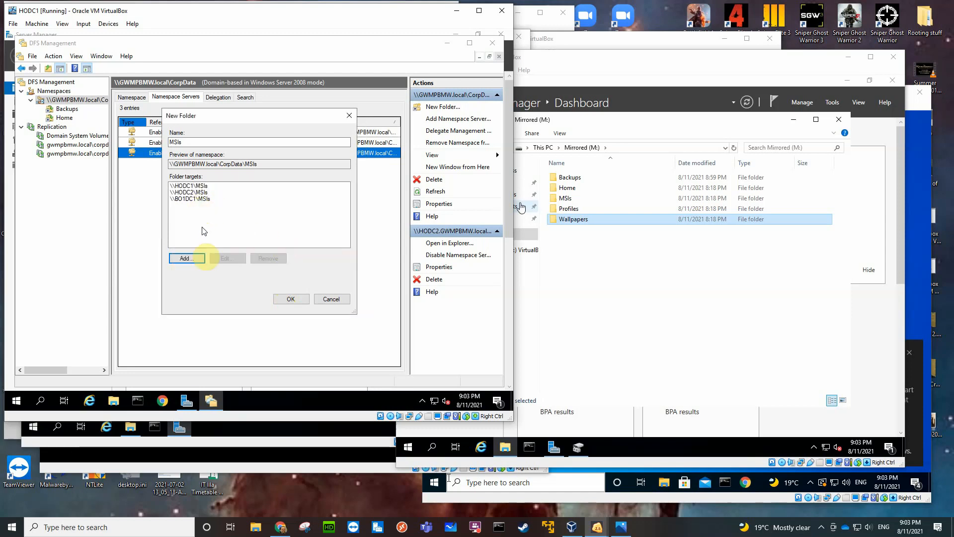
pyautogui.click(286, 300)
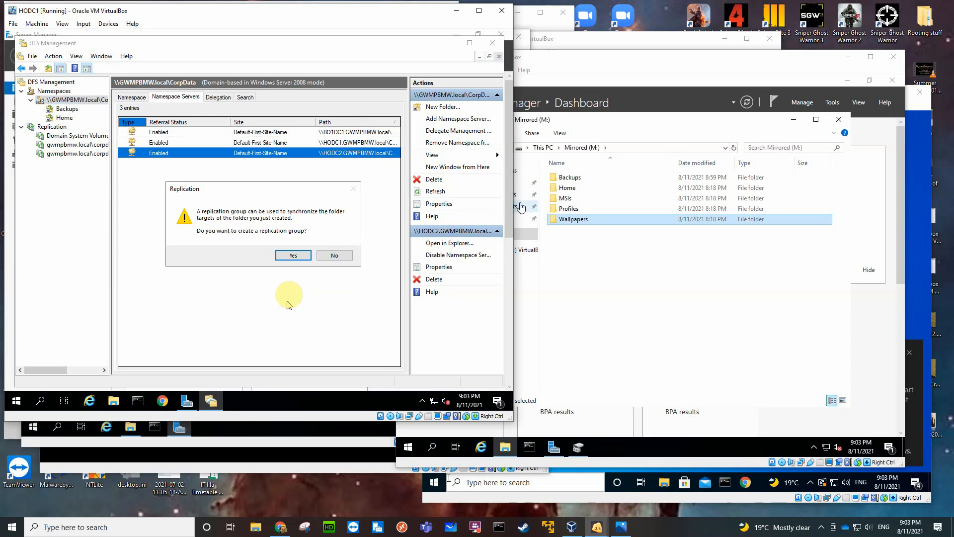
# Start a replication group for MSIs with the suggested group and folder names, and set HODC1 as the primary member.
pyautogui.click(294, 254)
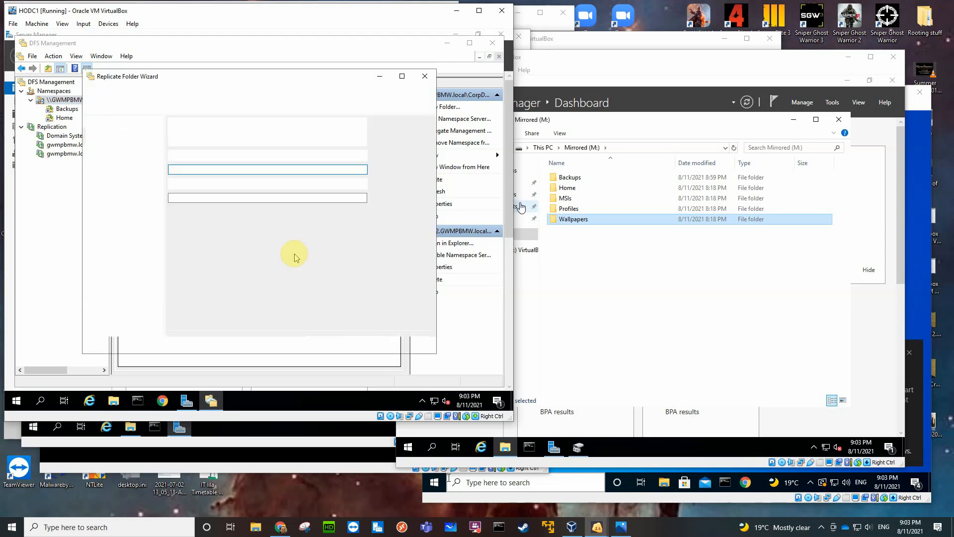
pyautogui.click(361, 343)
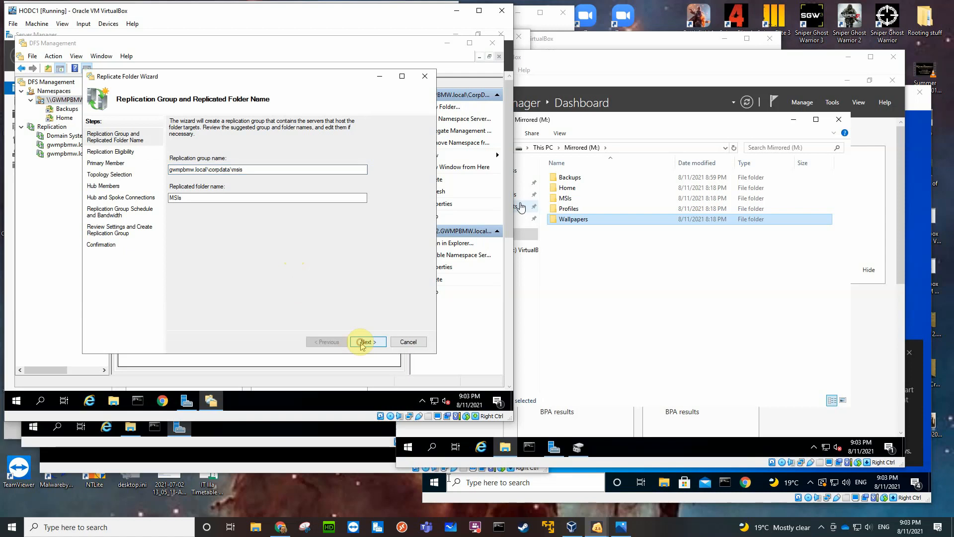
pyautogui.click(363, 343)
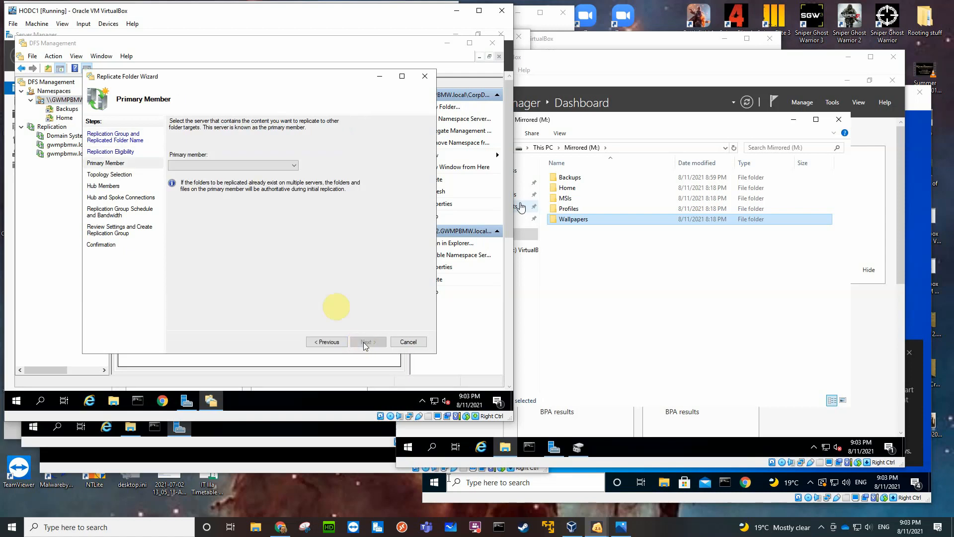
pyautogui.click(292, 165)
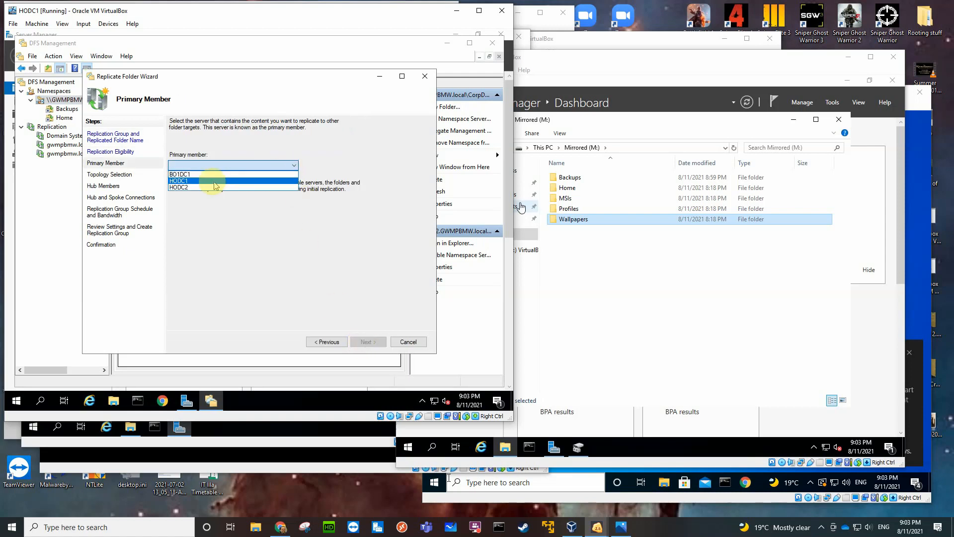
pyautogui.click(213, 182)
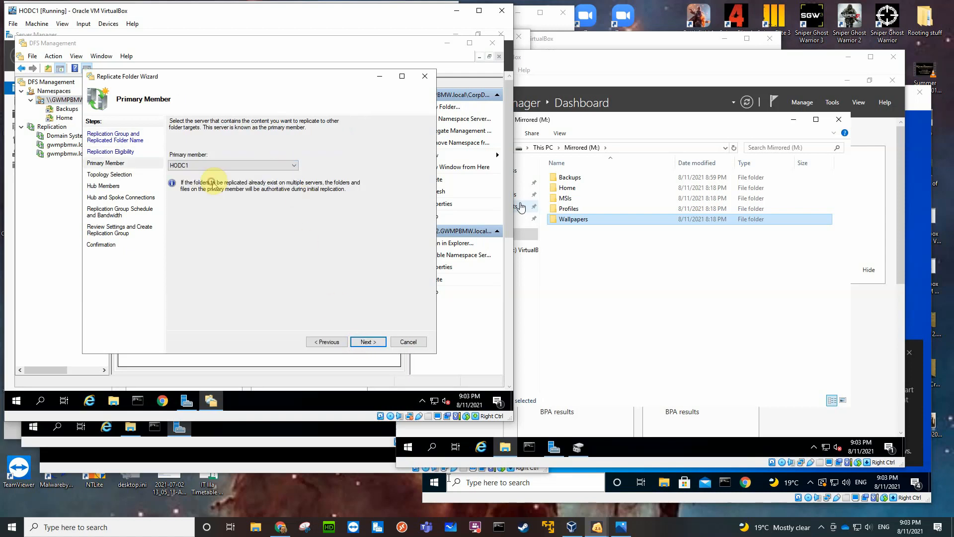
pyautogui.click(362, 343)
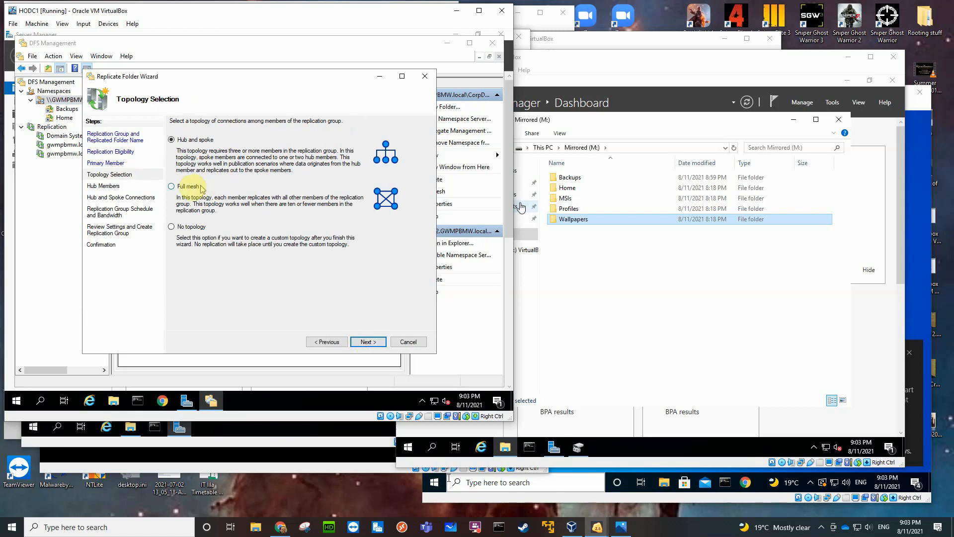
# Create the MSIs replication group with full mesh topology and continuous replication at Full bandwidth, and close the wizard.
pyautogui.click(183, 189)
pyautogui.click(366, 341)
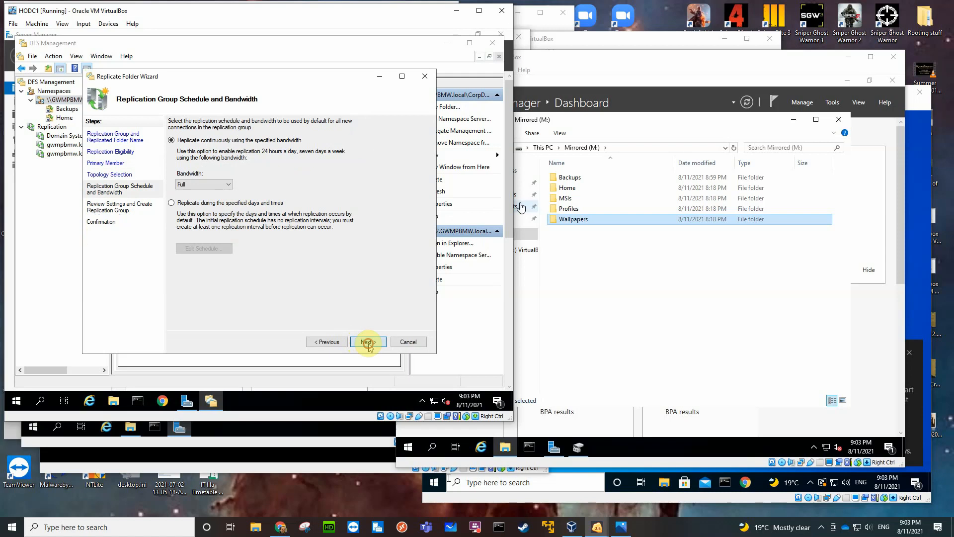
pyautogui.click(368, 342)
pyautogui.click(369, 343)
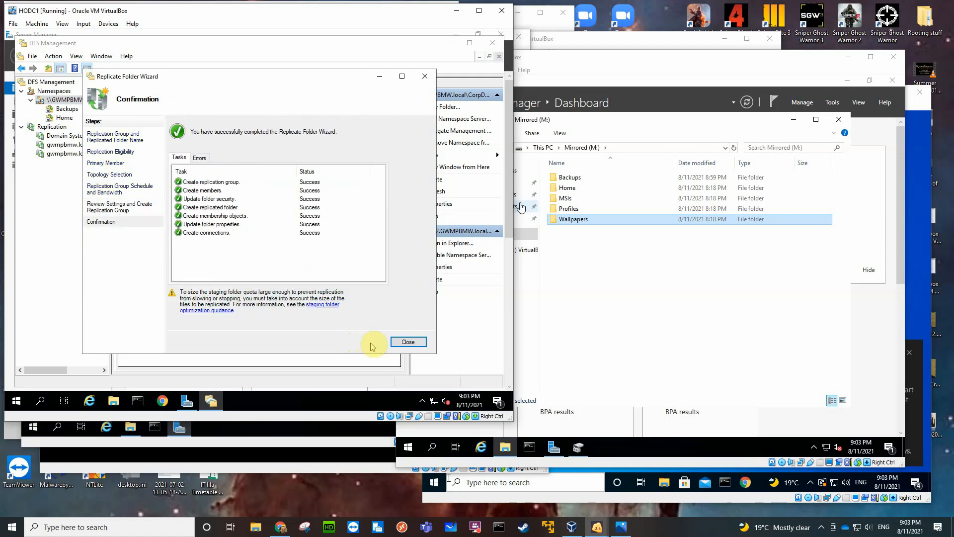
pyautogui.click(402, 343)
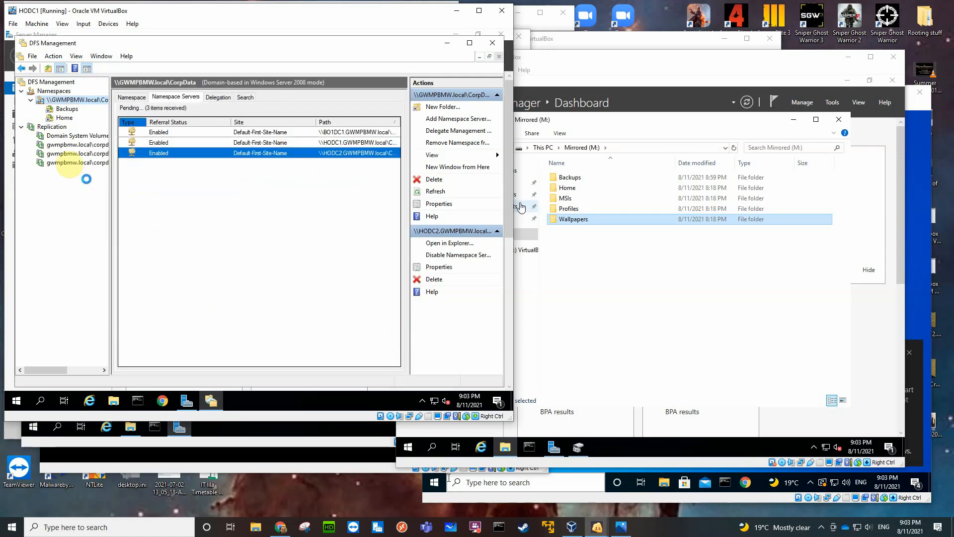
# Start a new folder named Profiles in the CorpData namespace and add the Profiles shared folder on HODC1 as its first target.
pyautogui.rightClick(69, 99)
pyautogui.click(90, 106)
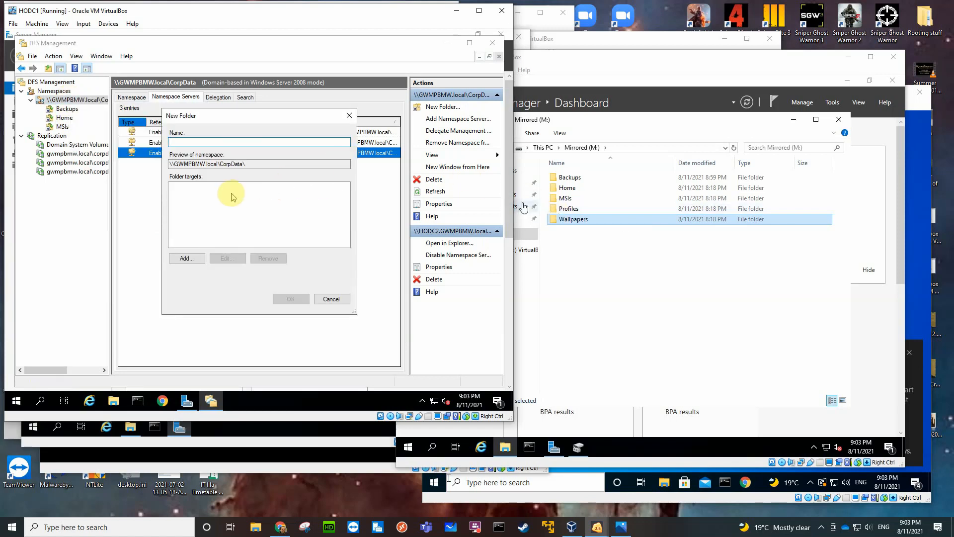
pyautogui.write('Profiles')
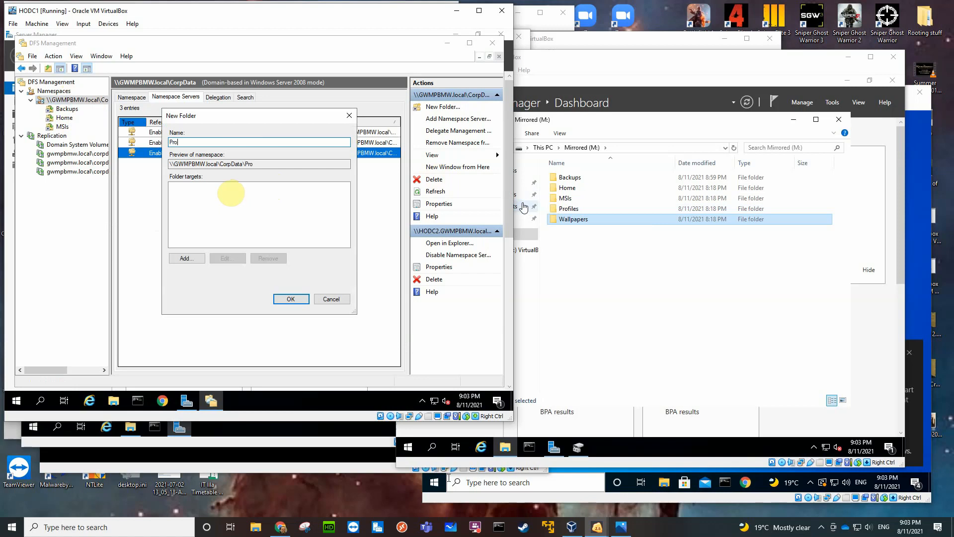
pyautogui.click(183, 258)
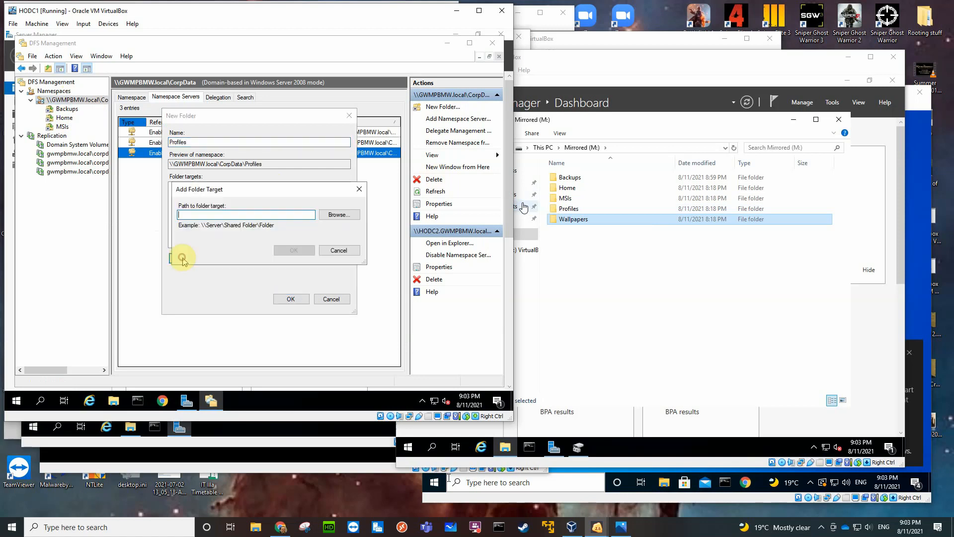
pyautogui.click(338, 215)
pyautogui.click(213, 238)
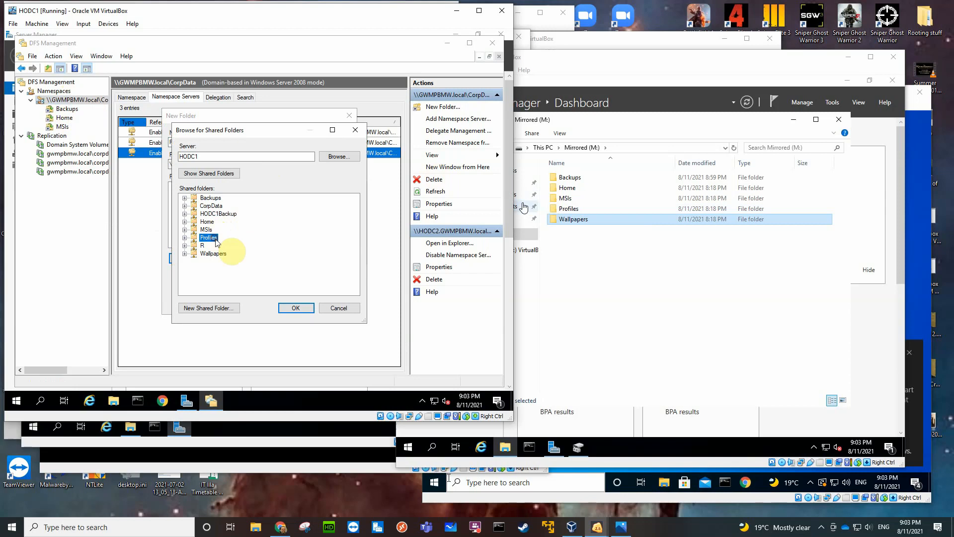
pyautogui.click(294, 307)
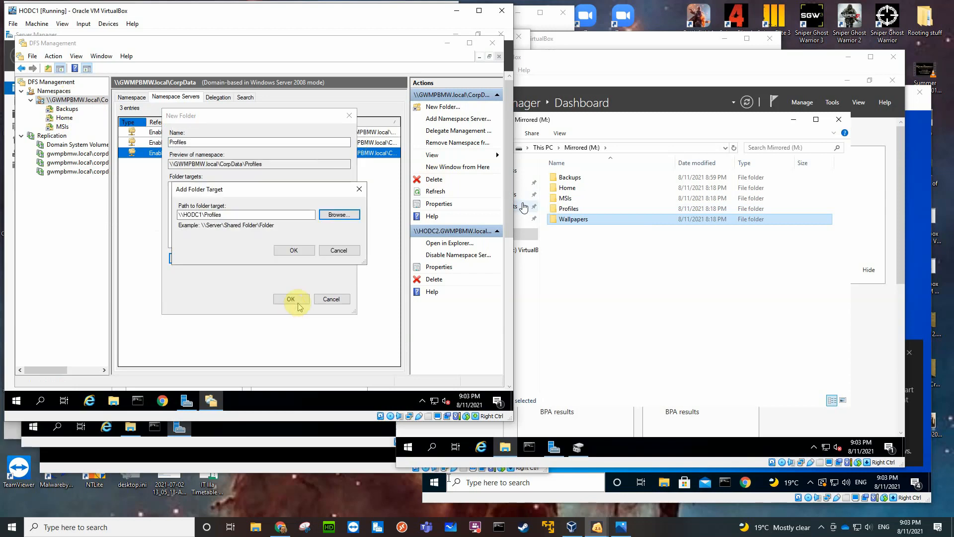
pyautogui.click(297, 250)
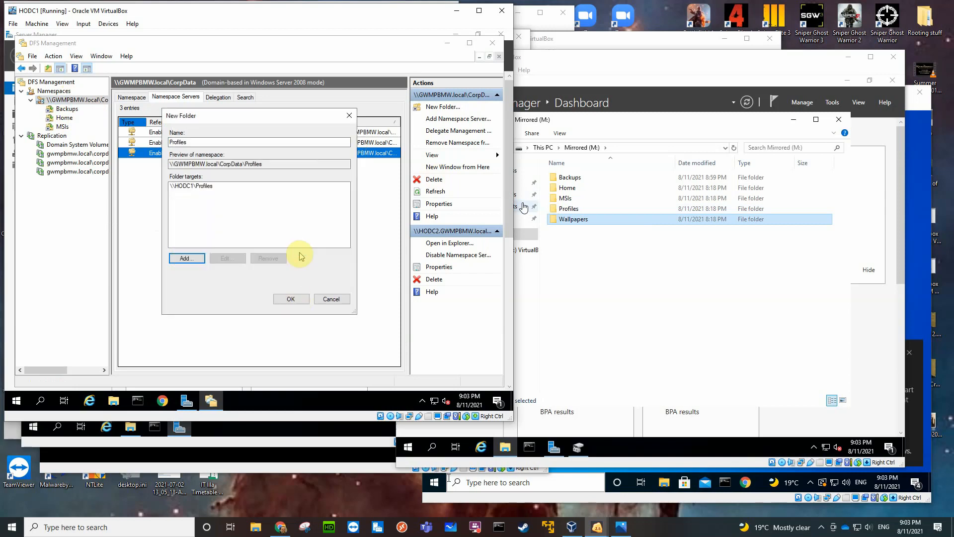
# Add the Profiles shared folder on HODC2 as the second folder target, finding the server by searching for "ho".
pyautogui.click(194, 258)
pyautogui.click(334, 214)
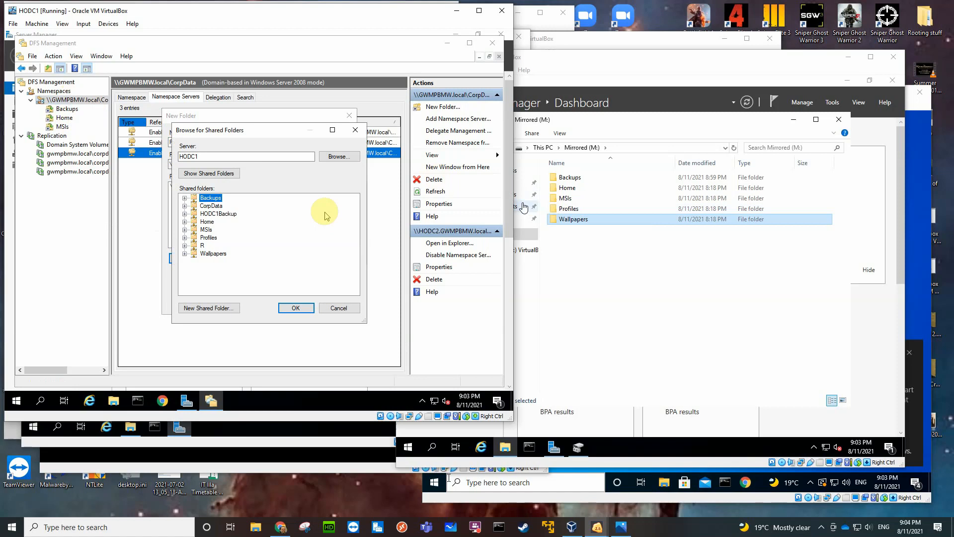
pyautogui.click(334, 158)
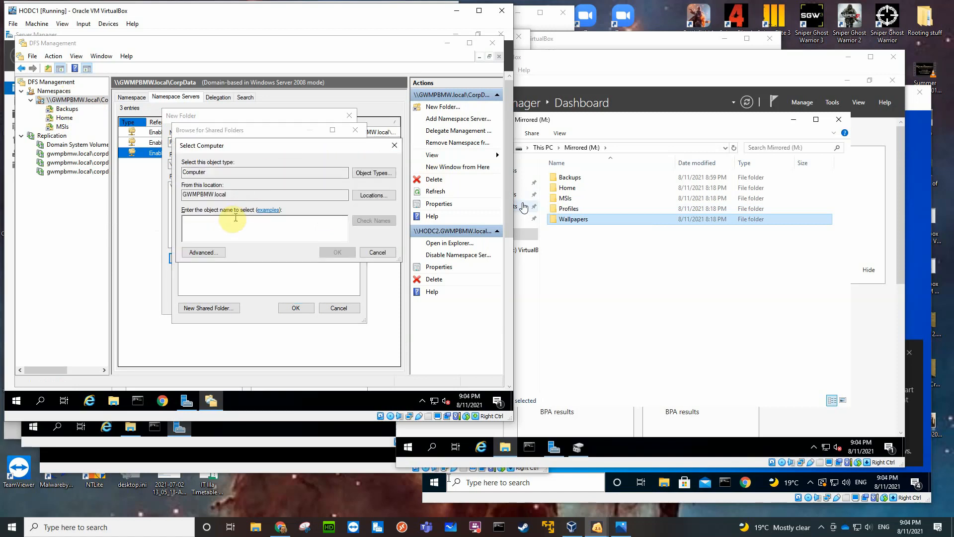
pyautogui.write('ho')
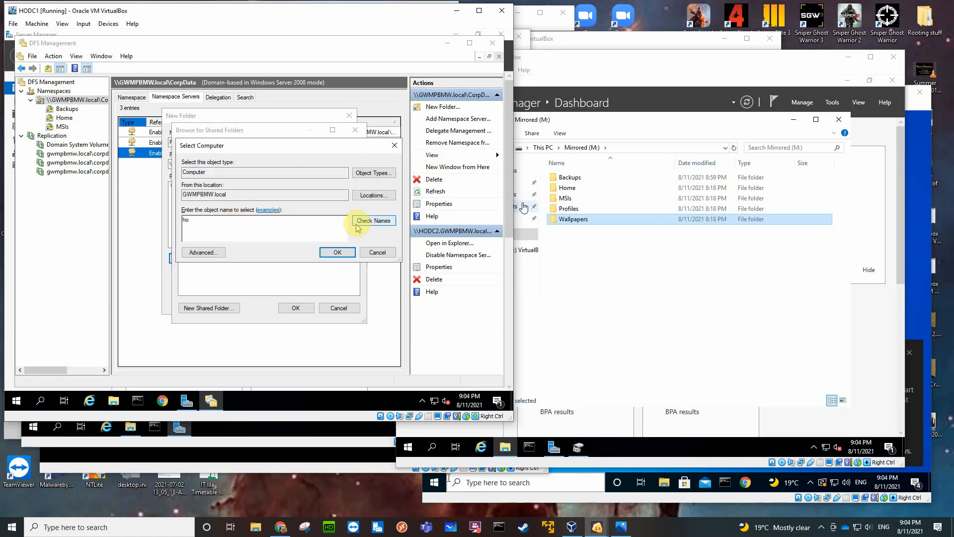
pyautogui.click(370, 221)
pyautogui.click(215, 232)
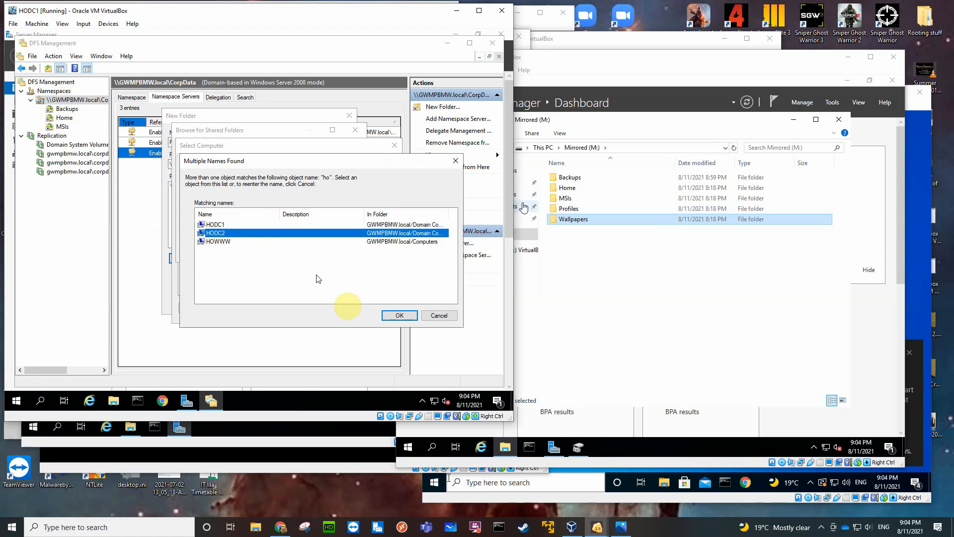
pyautogui.click(398, 315)
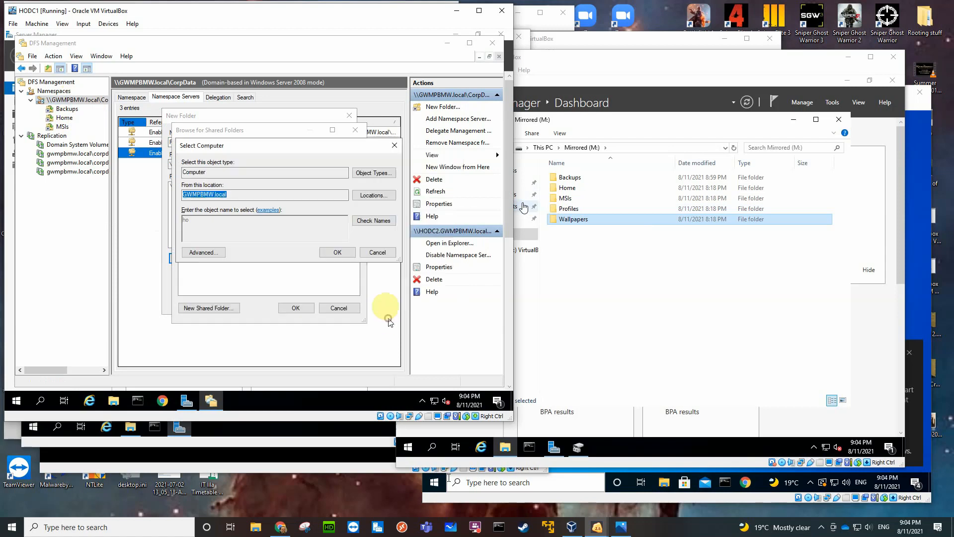
pyautogui.click(330, 252)
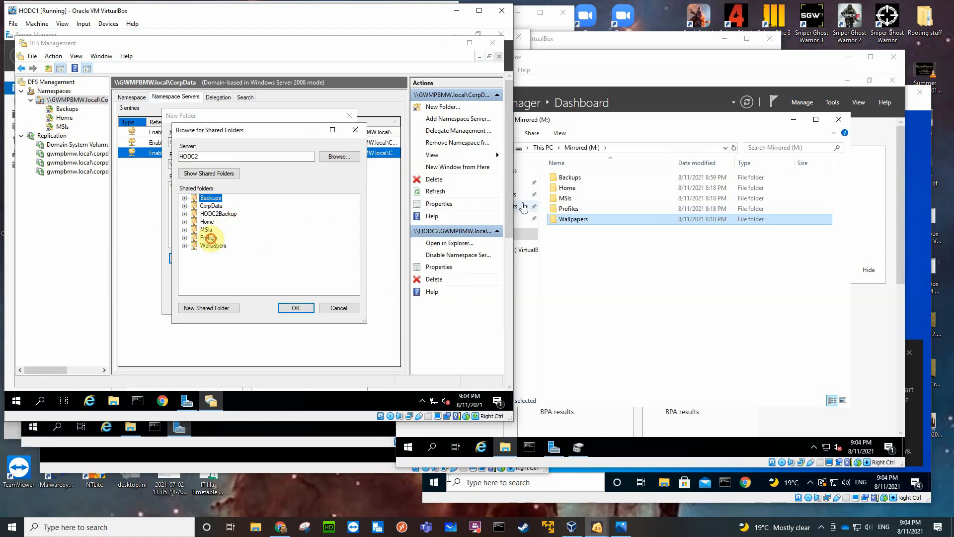
pyautogui.click(210, 237)
pyautogui.click(293, 308)
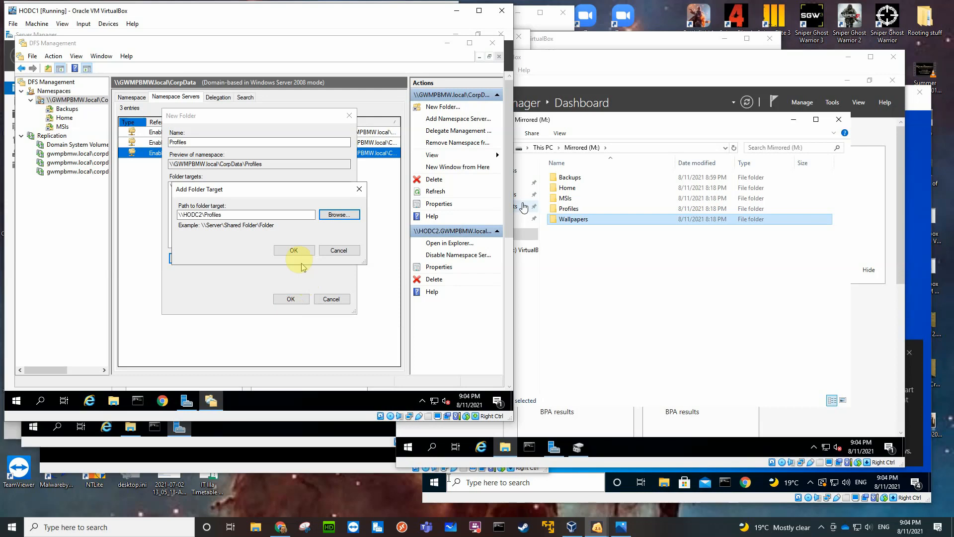
pyautogui.click(294, 249)
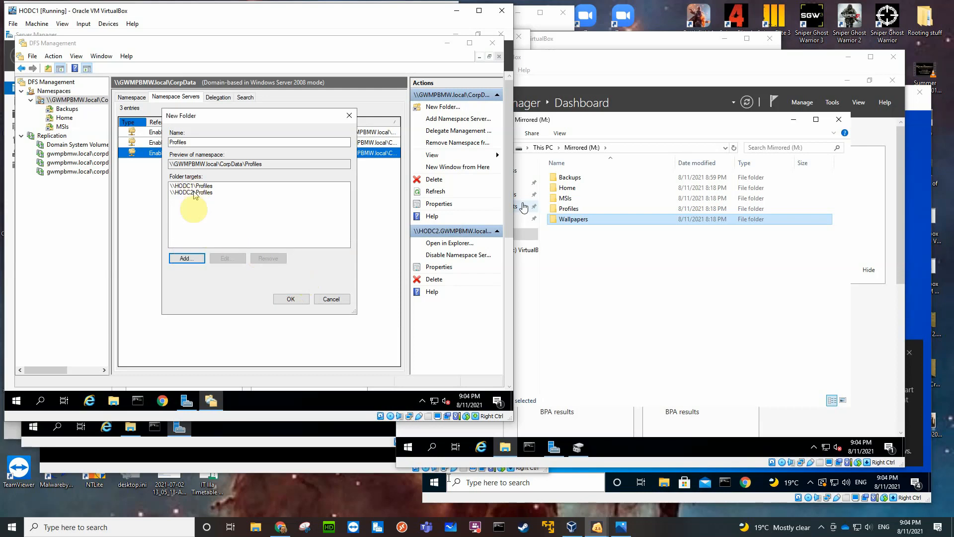
# Add the Profiles shared folder on BO1DC1 as the third target, finding the server with "bo", and create the Profiles namespace folder.
pyautogui.click(186, 259)
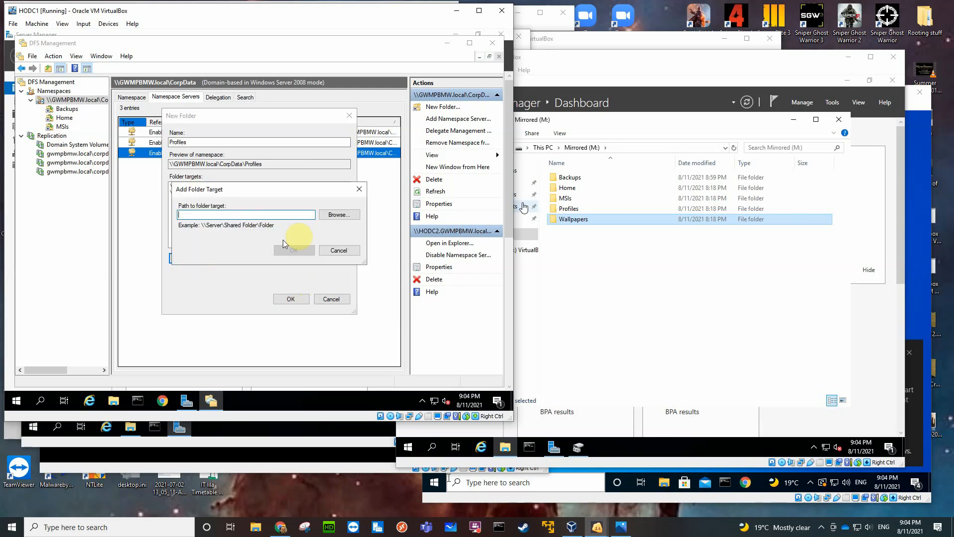
pyautogui.click(338, 219)
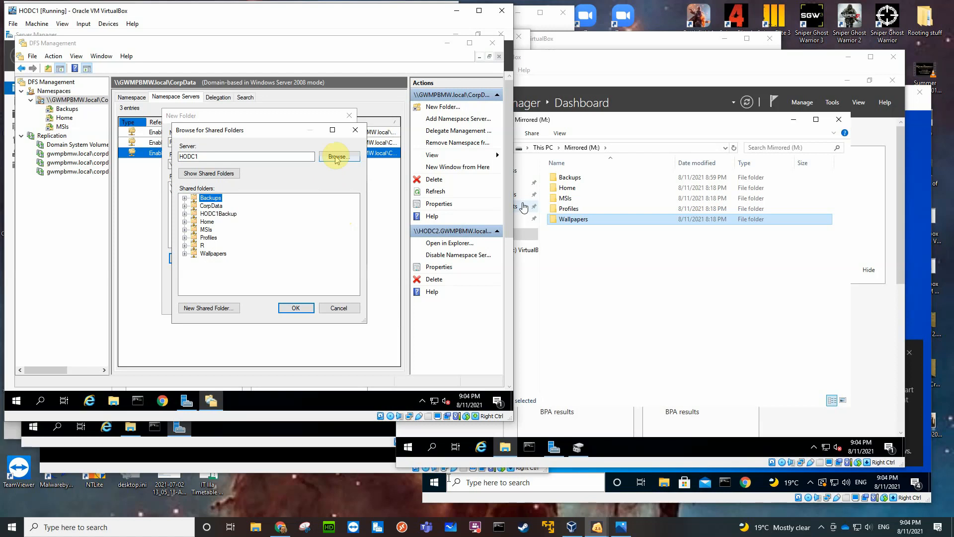
pyautogui.click(335, 157)
pyautogui.write('b')
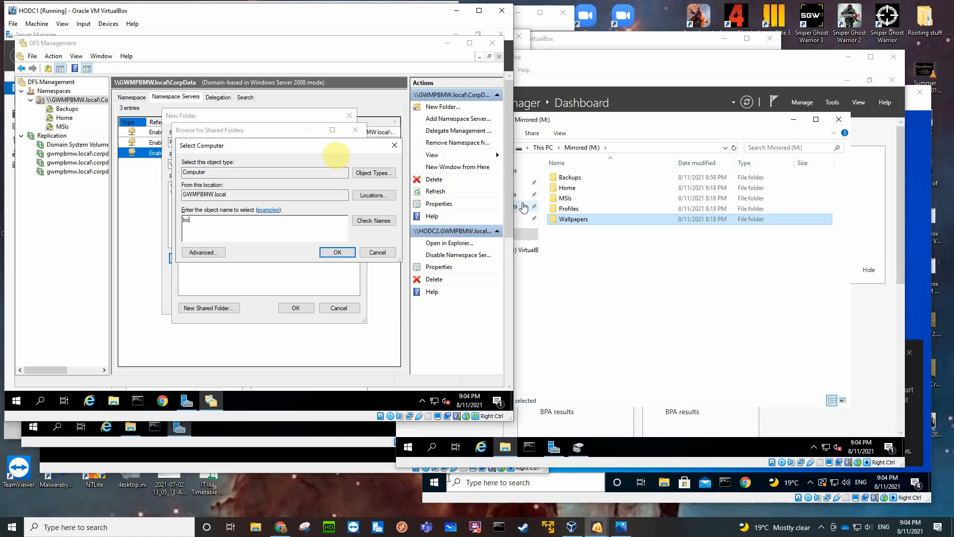
pyautogui.write('o')
pyautogui.press('Return')
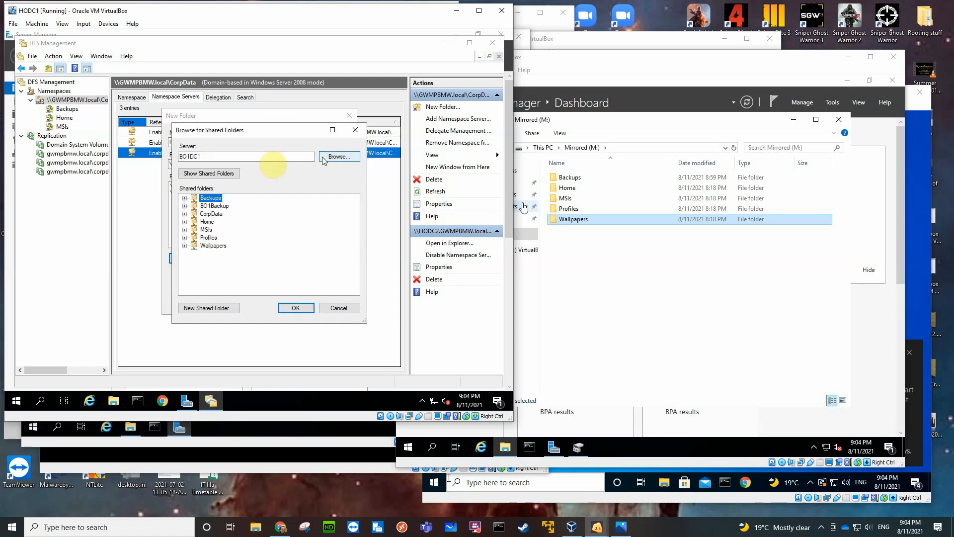
pyautogui.click(206, 238)
pyautogui.click(295, 307)
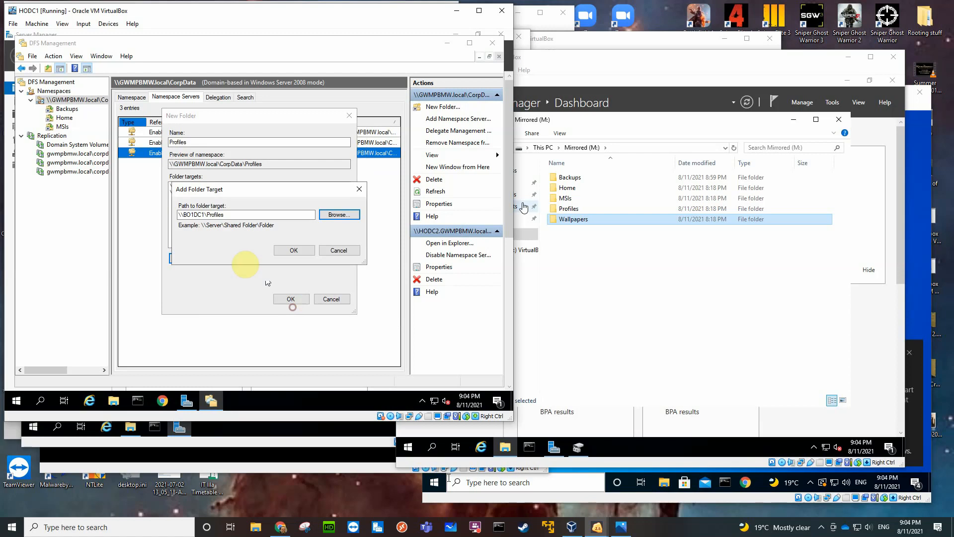
pyautogui.click(292, 250)
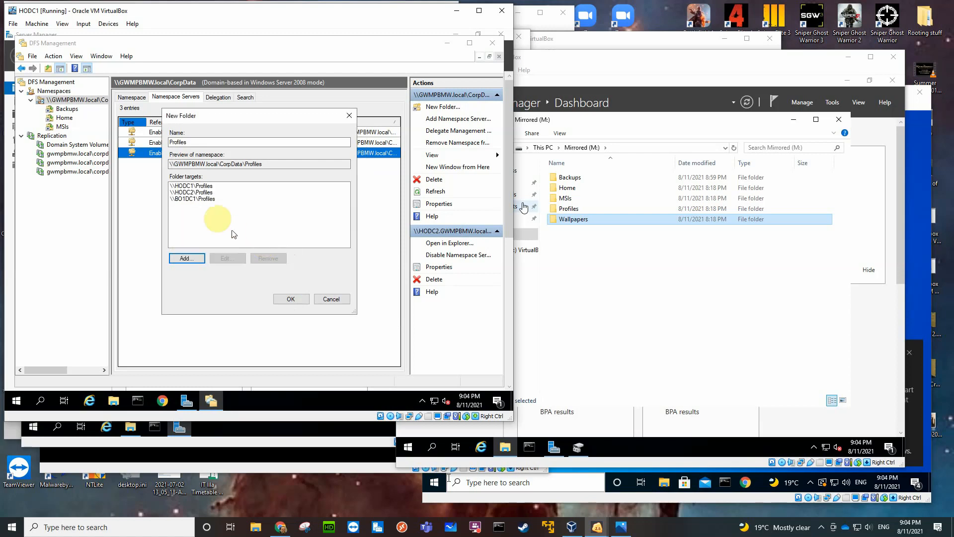
pyautogui.click(286, 299)
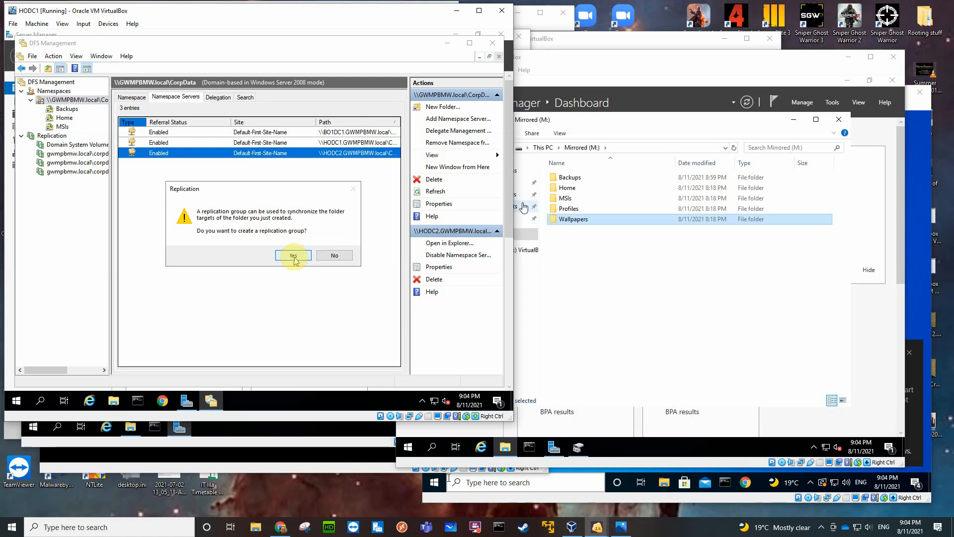
# Start a replication group for Profiles with the suggested group and folder names, and set HODC1 as the primary member.
pyautogui.click(293, 255)
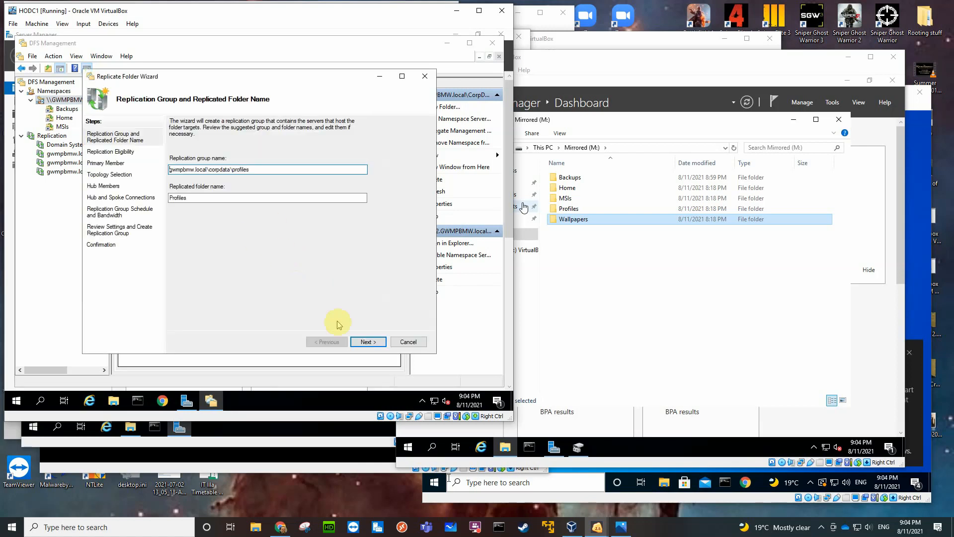
pyautogui.click(369, 343)
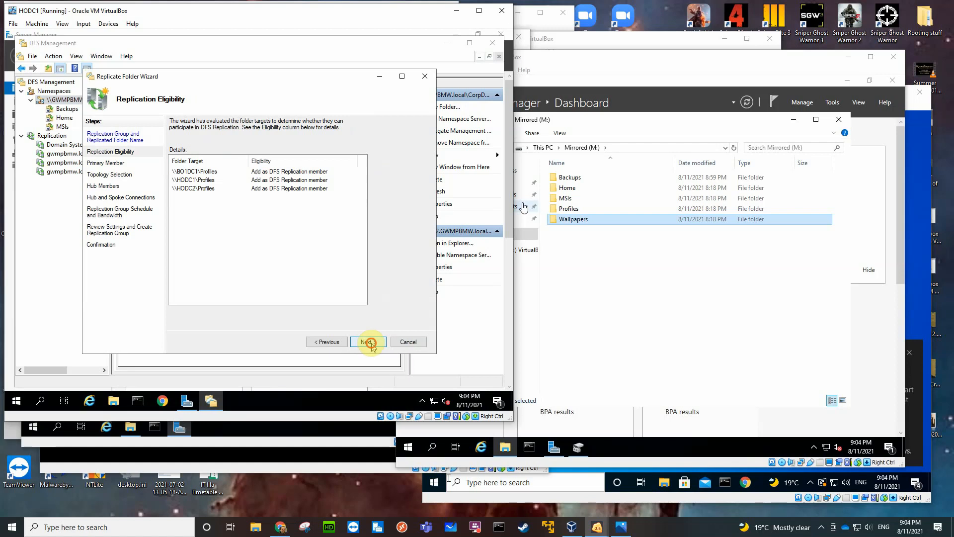
pyautogui.click(371, 343)
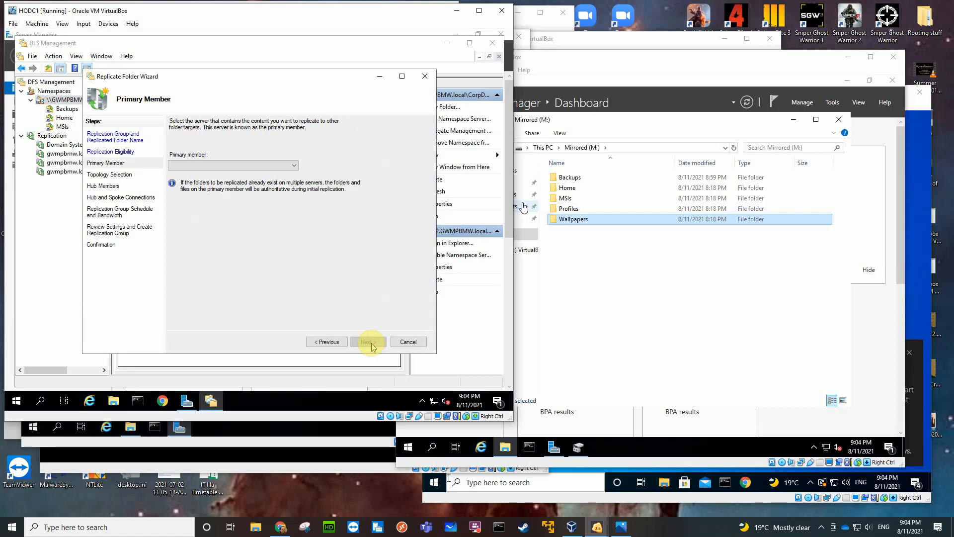
pyautogui.click(291, 165)
pyautogui.click(208, 182)
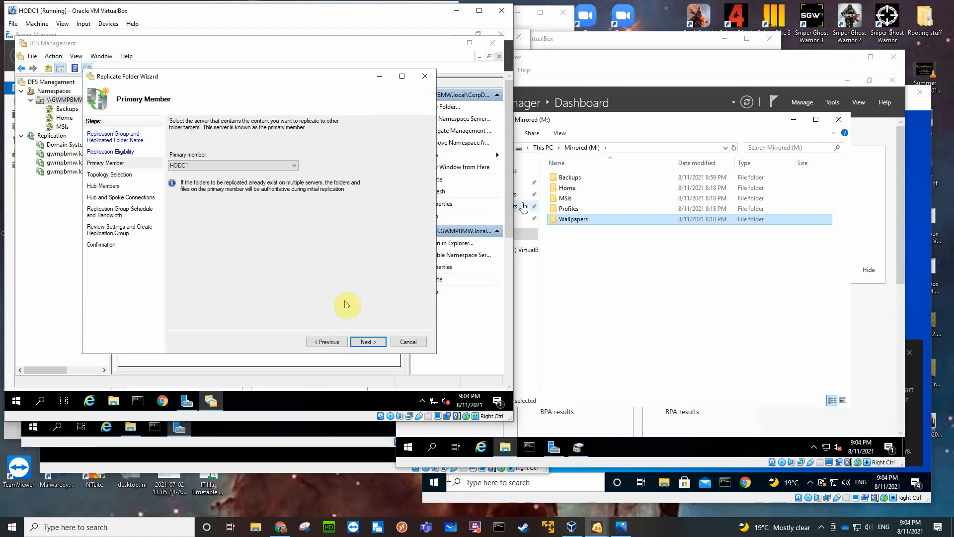
# Create the Profiles replication group with full mesh topology and continuous replication at Full bandwidth, and close the wizard.
pyautogui.click(368, 342)
pyautogui.click(171, 185)
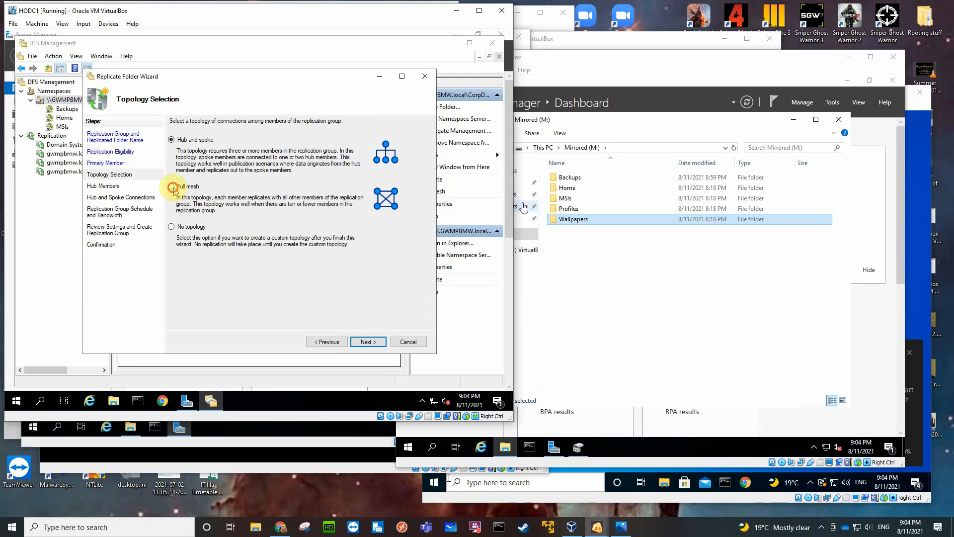
pyautogui.click(366, 341)
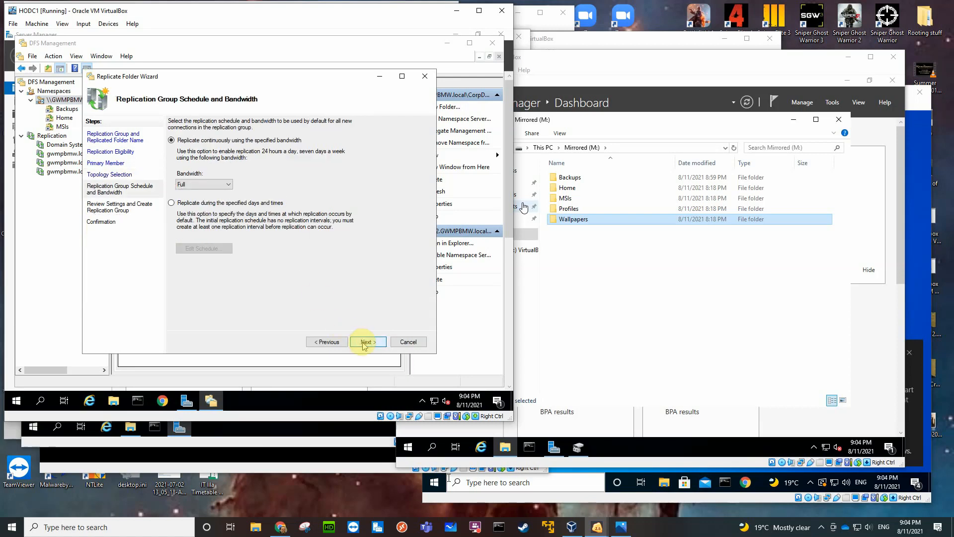
pyautogui.click(365, 342)
pyautogui.click(367, 341)
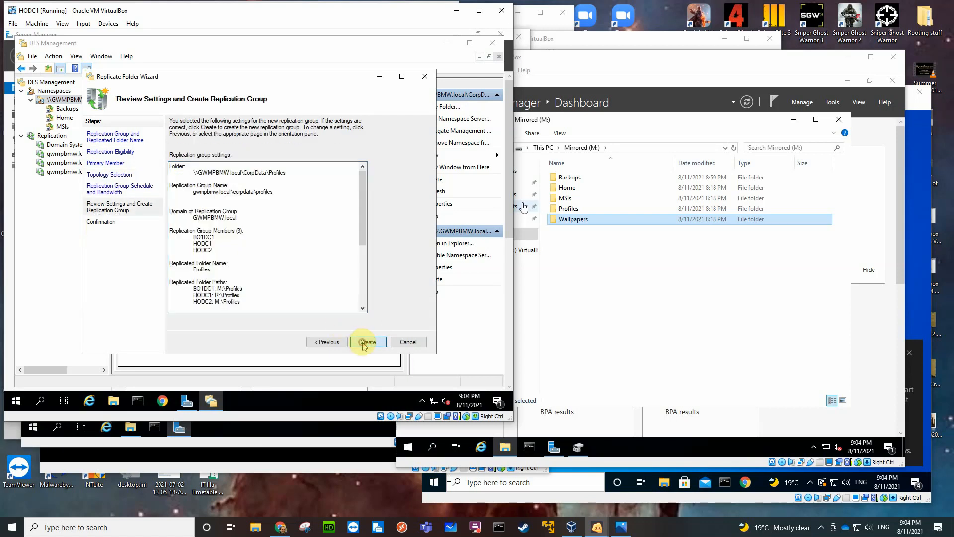
pyautogui.click(408, 342)
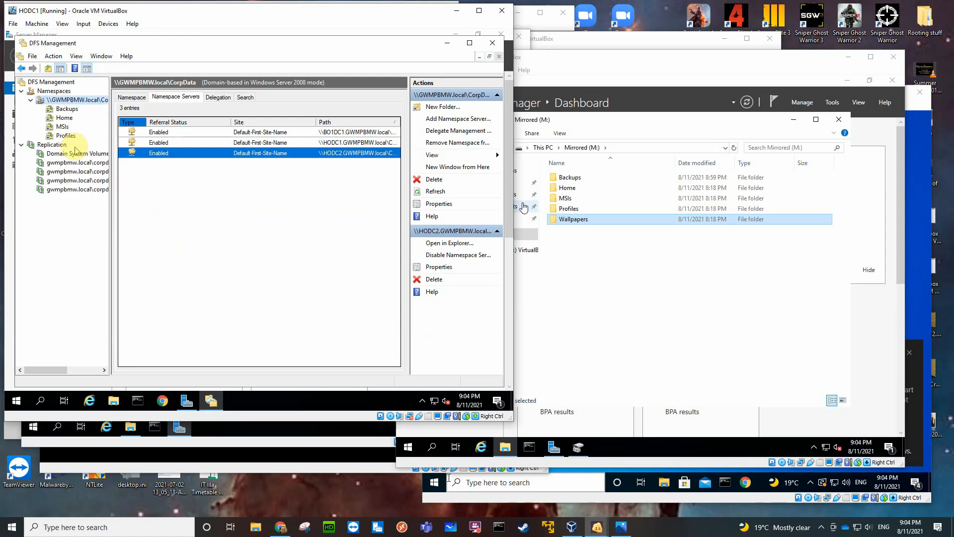
# Start a new folder named Wallpapers in the CorpData namespace and add the Wallpapers share on HODC1 as its first target.
pyautogui.rightClick(79, 102)
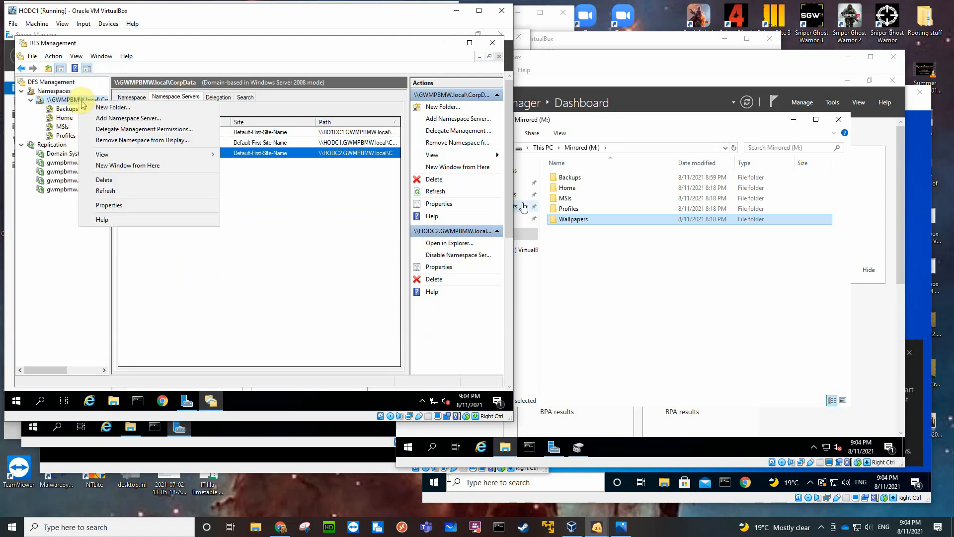
pyautogui.click(104, 106)
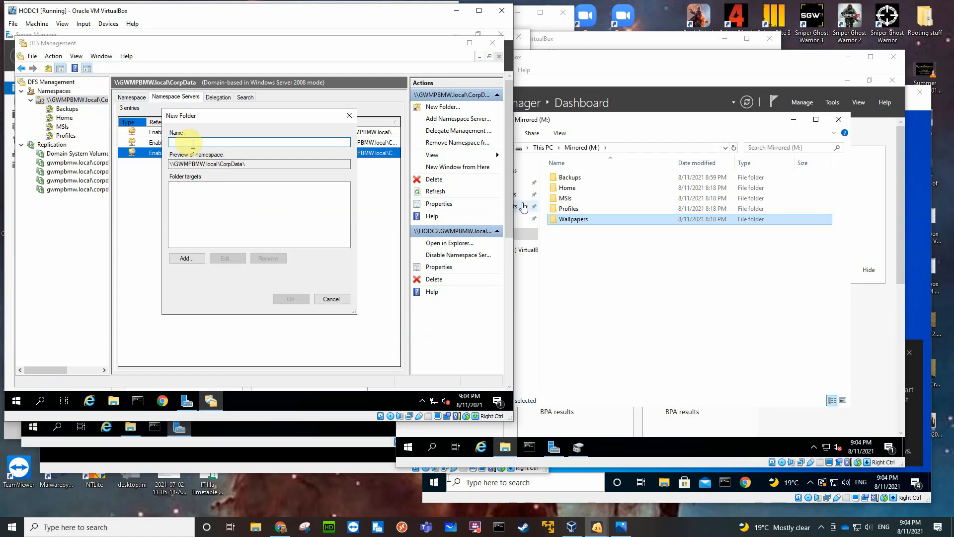
pyautogui.write('Wallpapers')
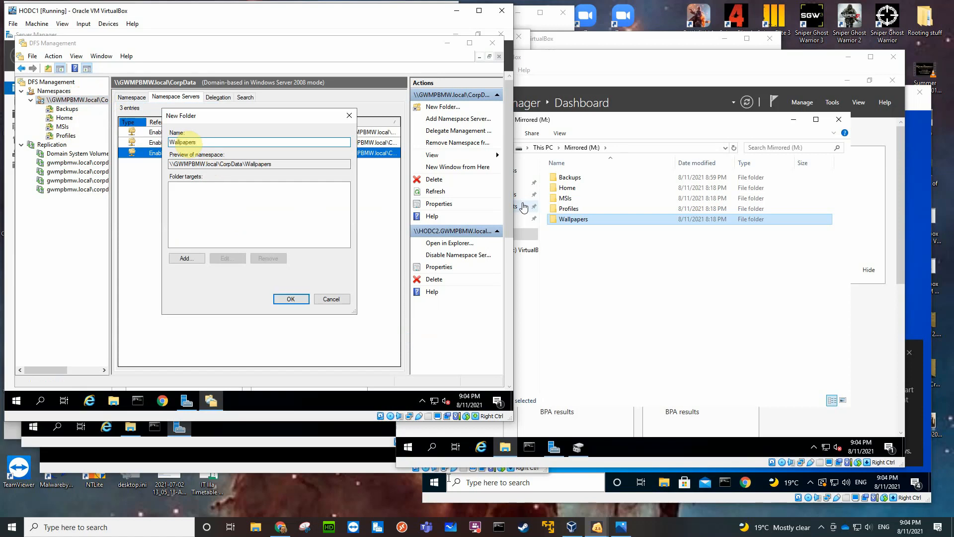
pyautogui.click(188, 258)
pyautogui.click(332, 214)
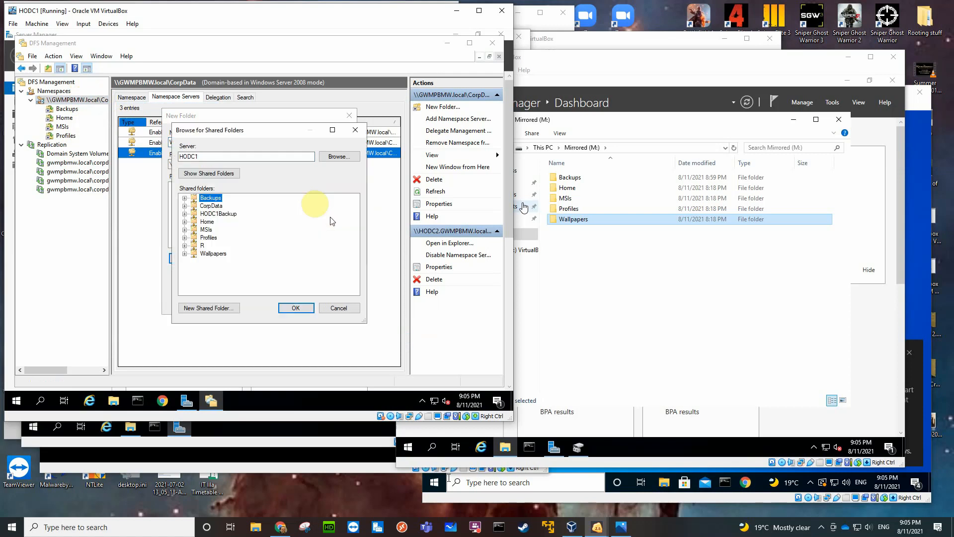
pyautogui.click(213, 254)
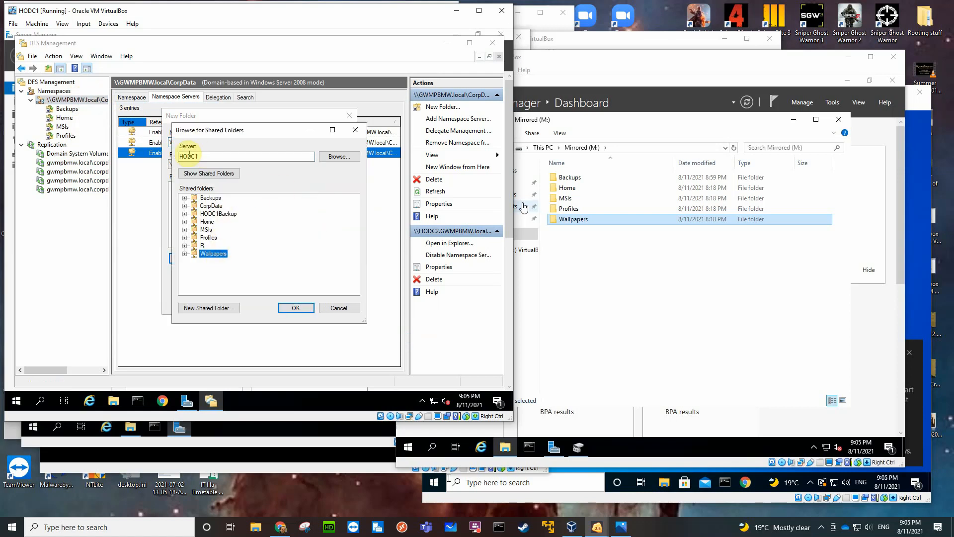
pyautogui.click(301, 306)
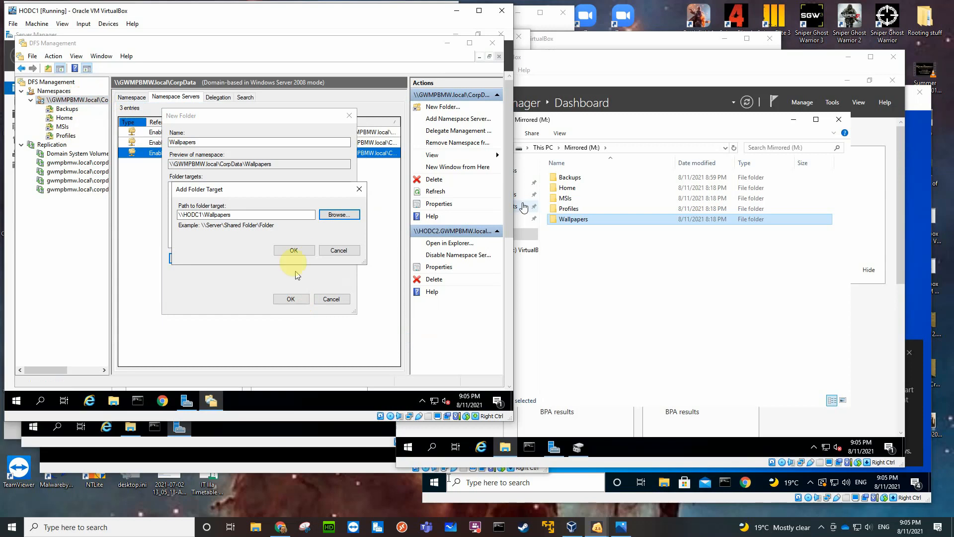
pyautogui.click(293, 250)
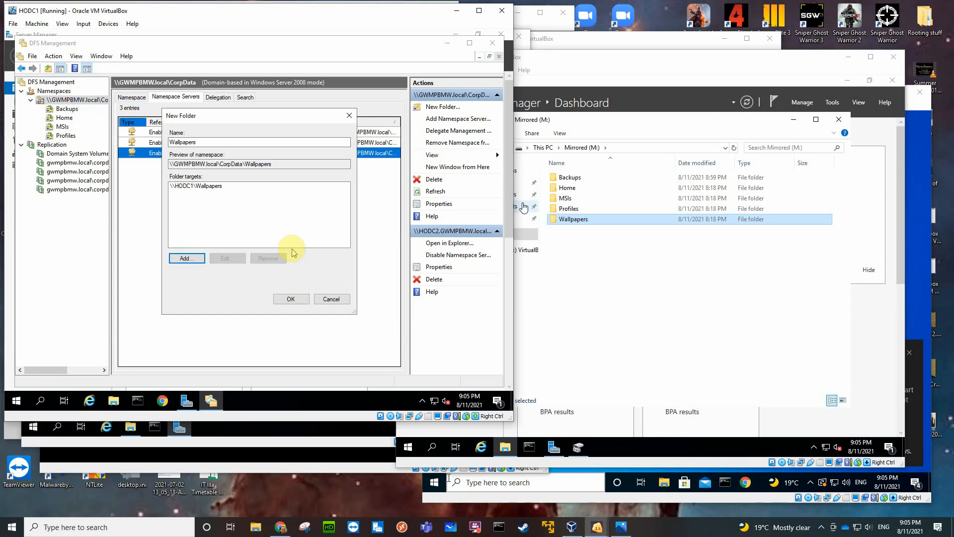
# Add the Wallpapers shared folder on HODC2 as the second folder target, finding the server by searching for "ho".
pyautogui.click(193, 259)
pyautogui.click(339, 219)
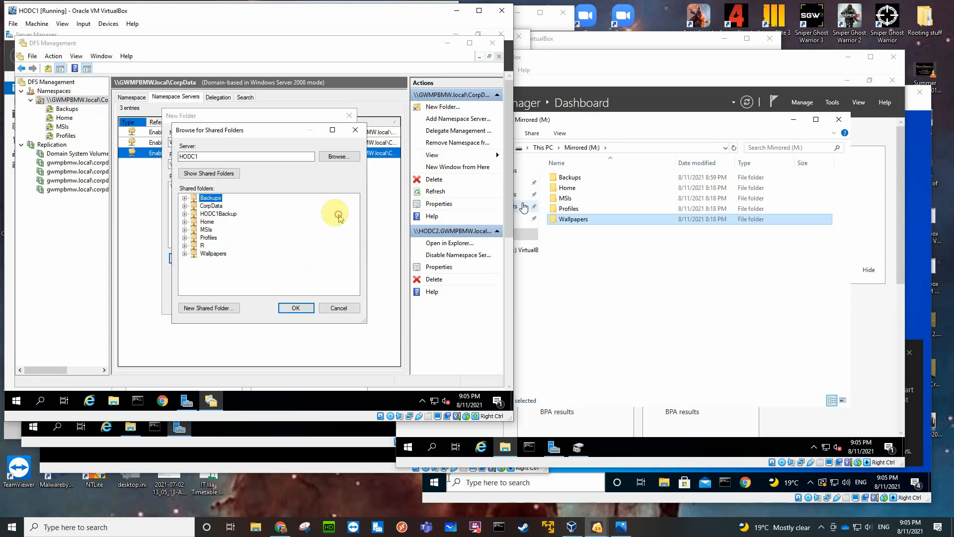
pyautogui.click(342, 155)
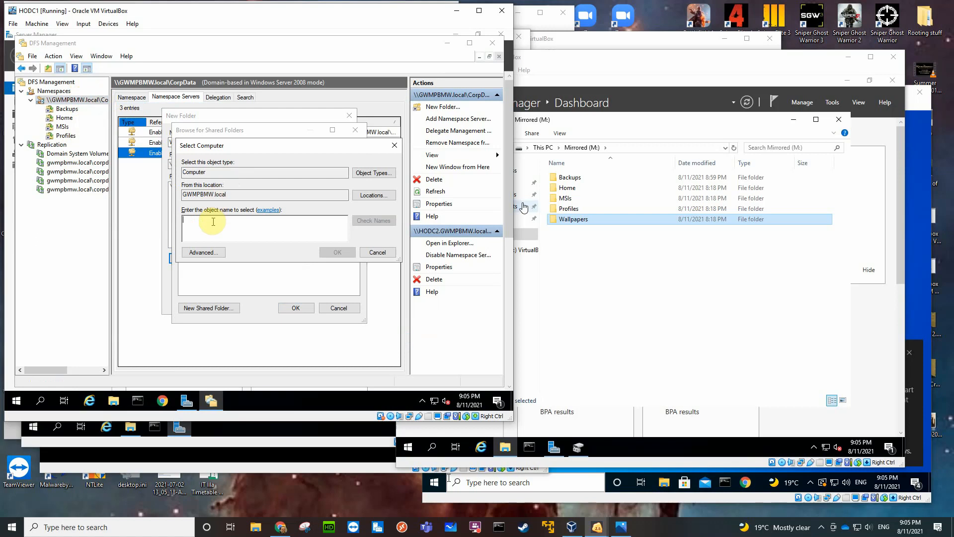
pyautogui.write('ho')
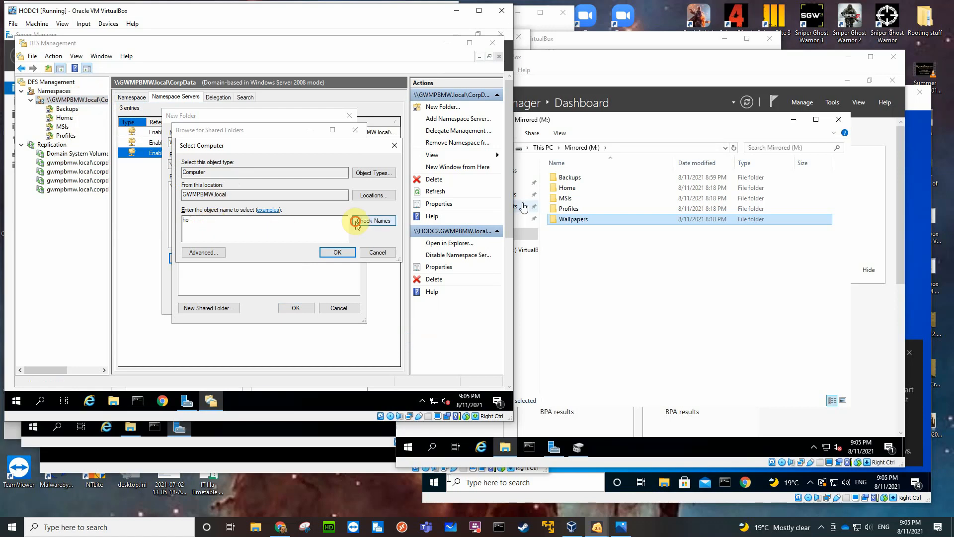
pyautogui.click(361, 221)
pyautogui.click(216, 233)
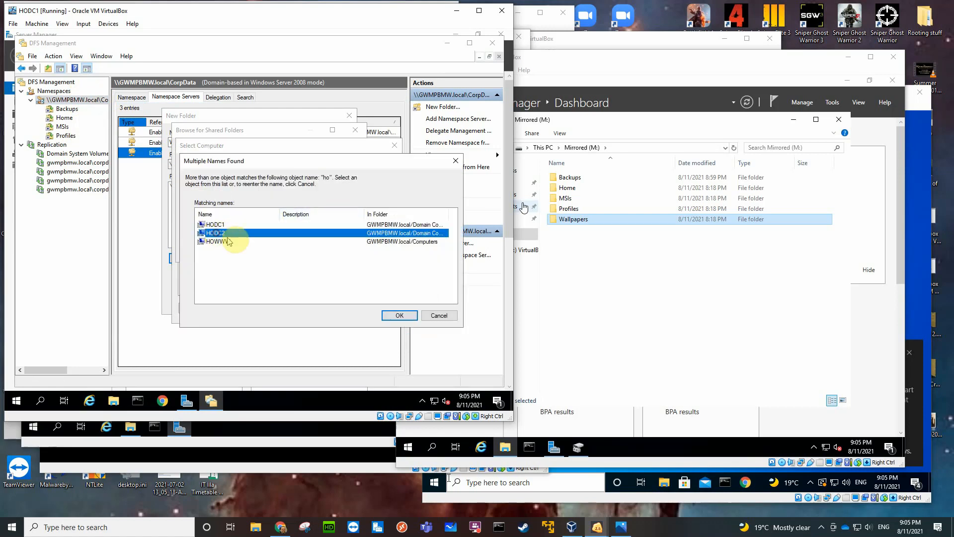
pyautogui.click(404, 321)
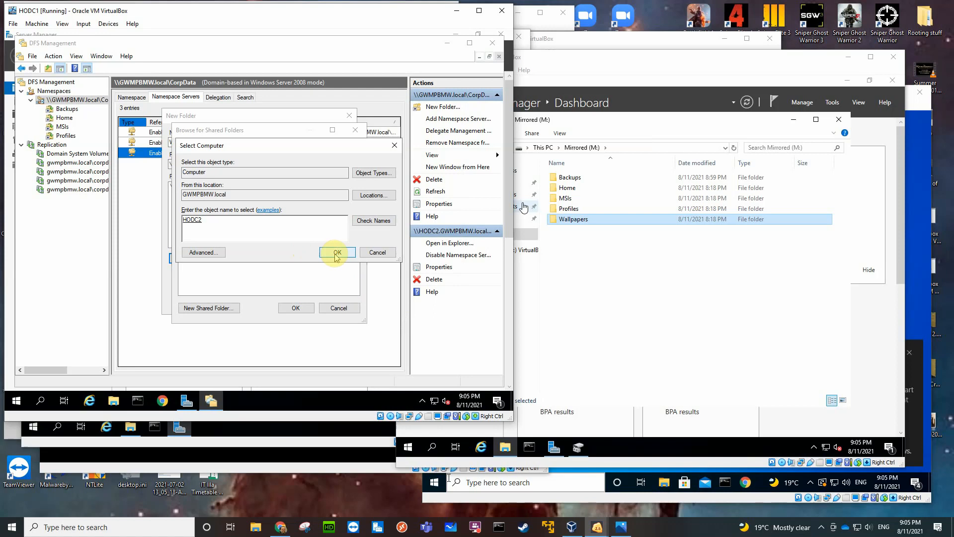
pyautogui.click(332, 252)
pyautogui.click(213, 246)
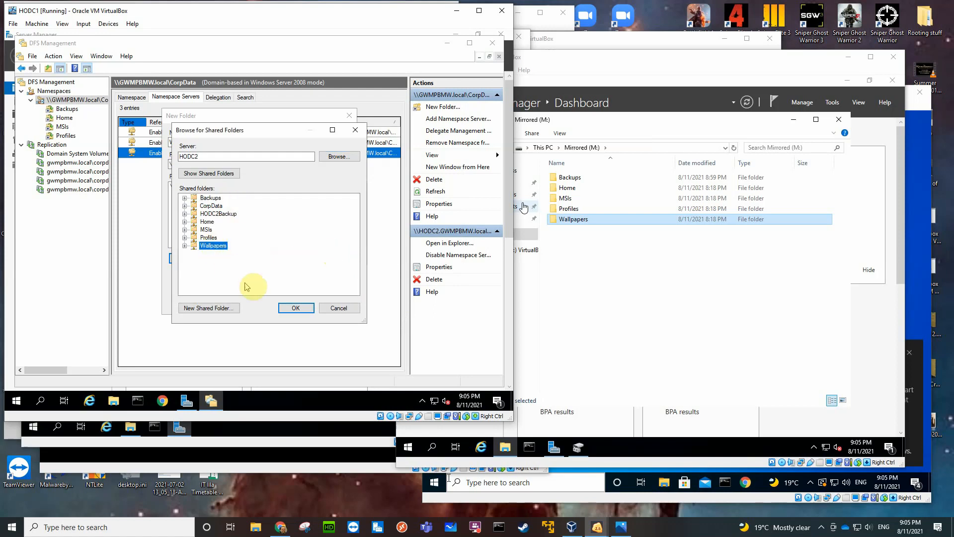
pyautogui.click(294, 308)
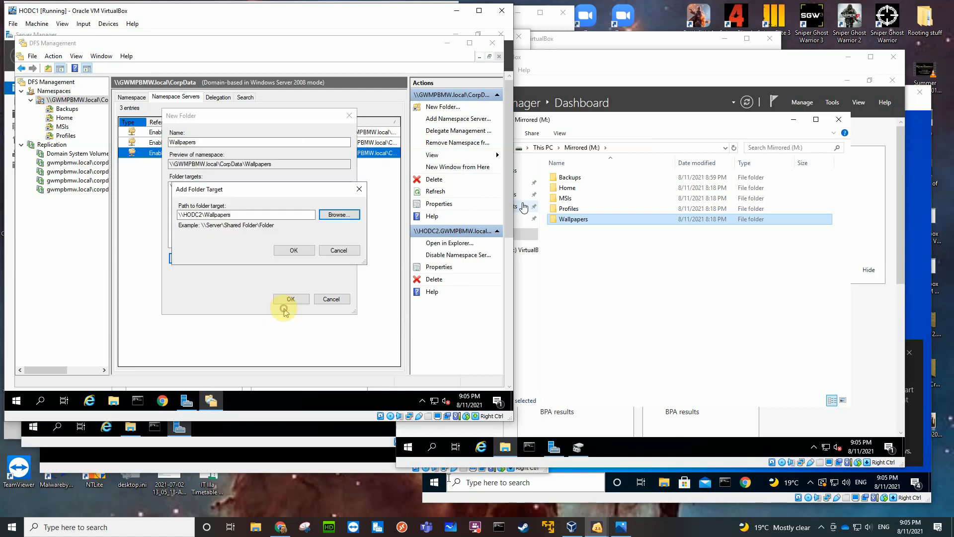
pyautogui.click(279, 251)
# Add the Wallpapers shared folder on BO1DC1 as the third target, finding the server with "b", and create the Wallpapers namespace folder.
pyautogui.click(194, 257)
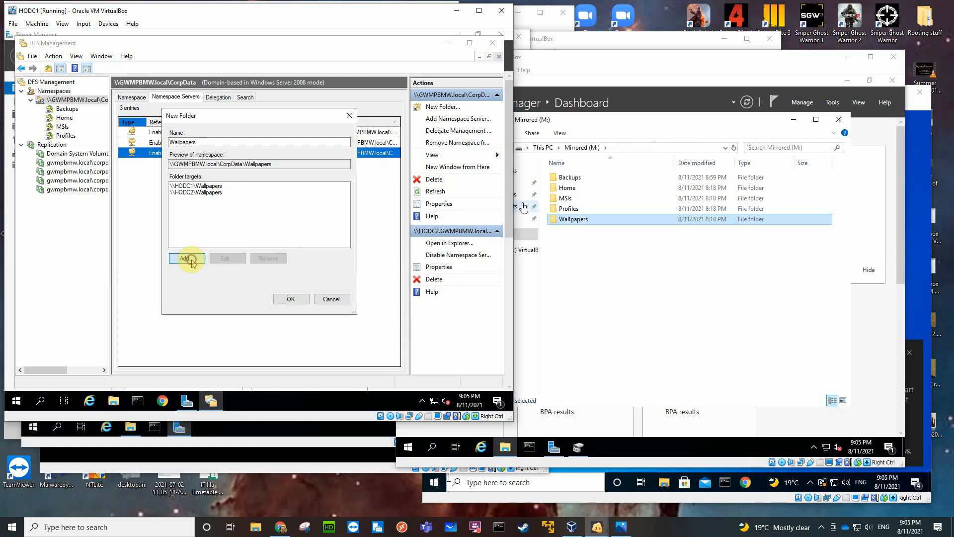
pyautogui.click(338, 215)
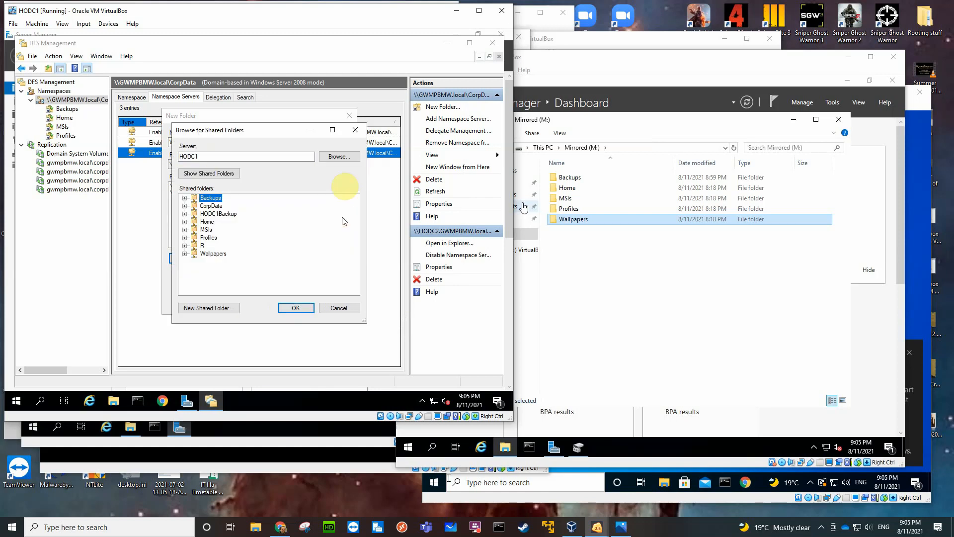
pyautogui.click(341, 160)
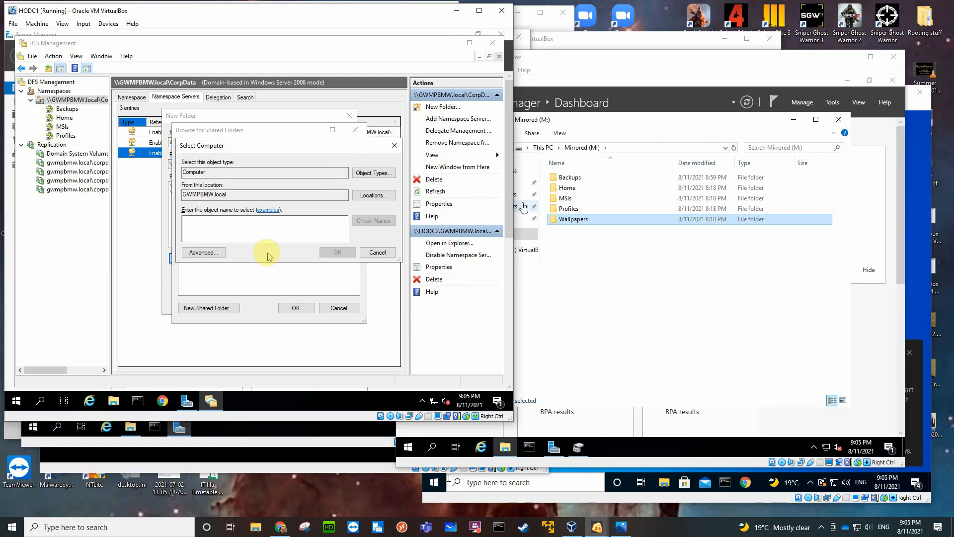
pyautogui.write('d')
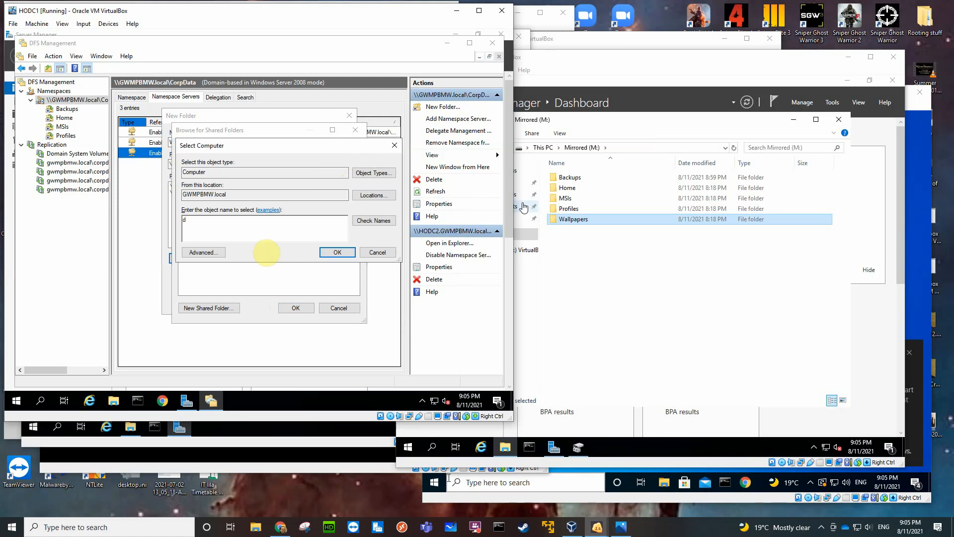
pyautogui.press('BackSpace')
pyautogui.write('bo')
pyautogui.press('Return')
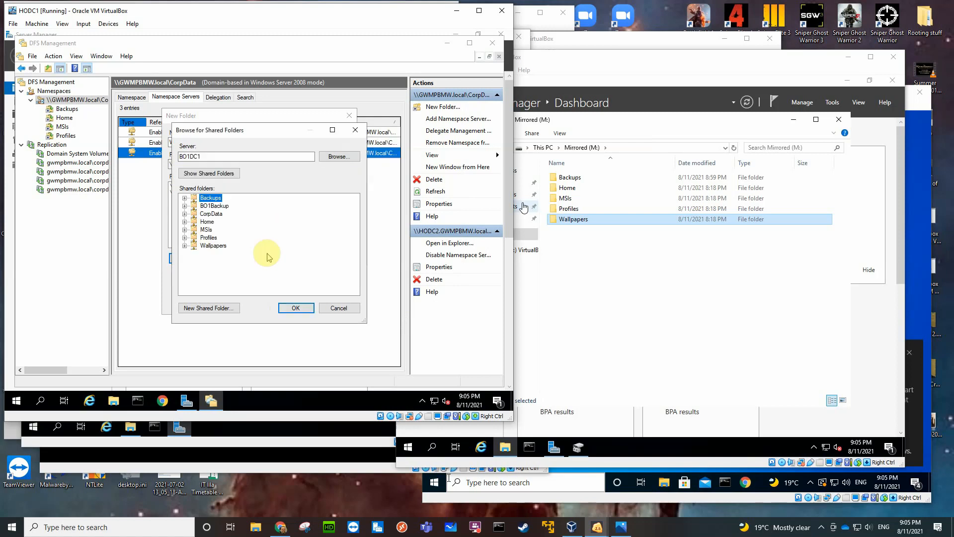
pyautogui.click(210, 245)
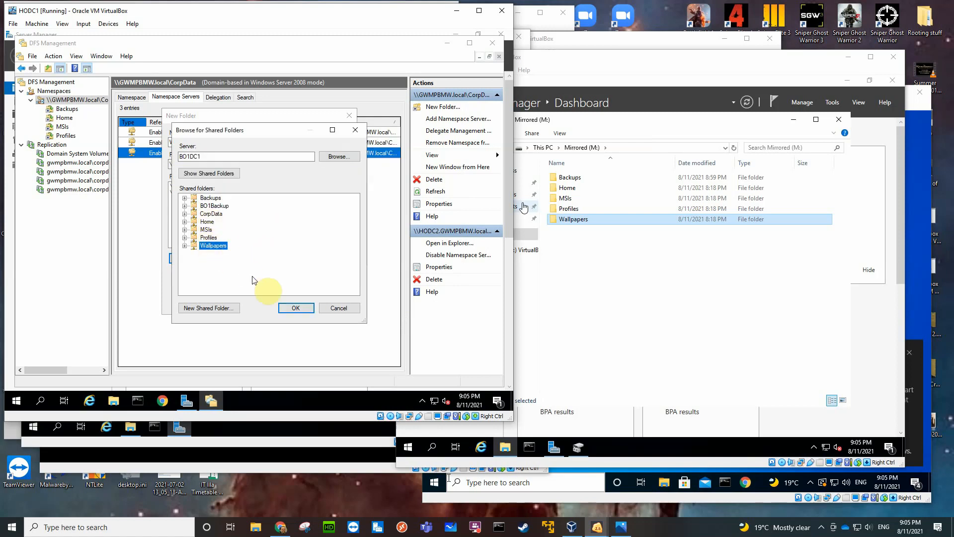
pyautogui.click(291, 308)
pyautogui.click(292, 249)
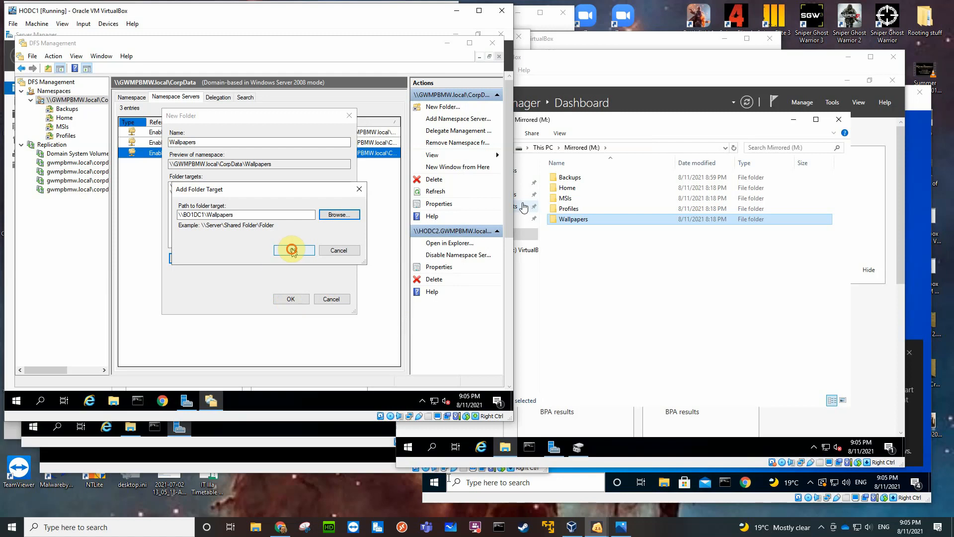
pyautogui.click(284, 298)
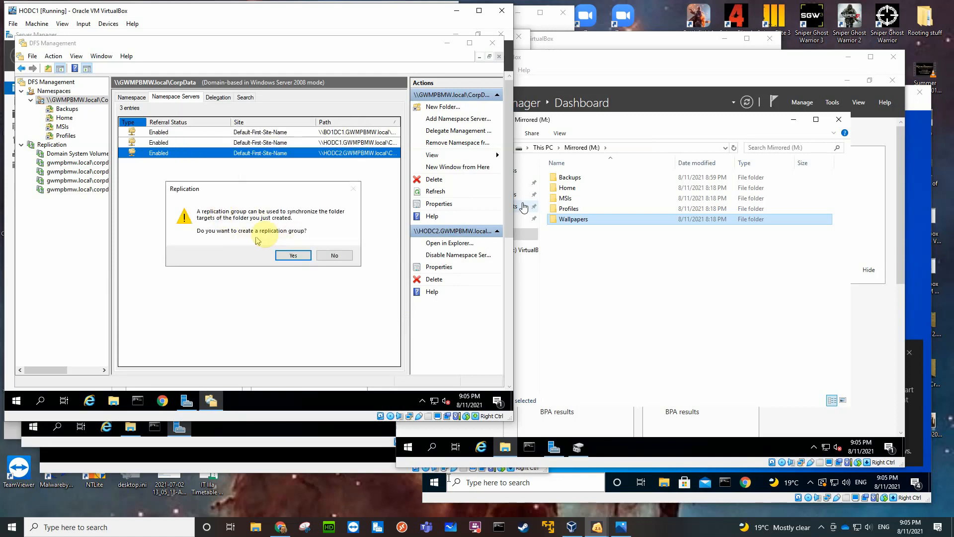
# Start a replication group for Wallpapers with the suggested group and folder names, and set HODC1 as the primary member.
pyautogui.click(297, 255)
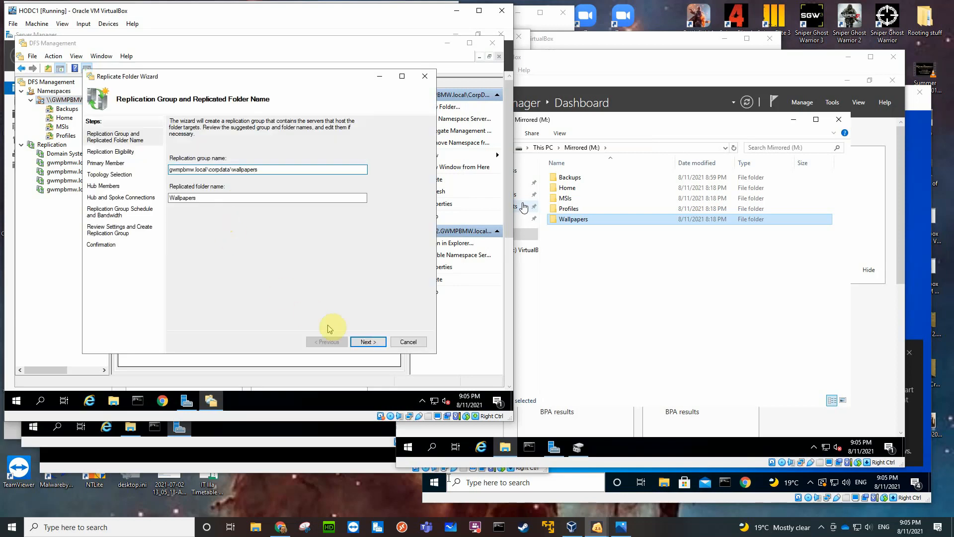
pyautogui.click(358, 342)
pyautogui.click(358, 343)
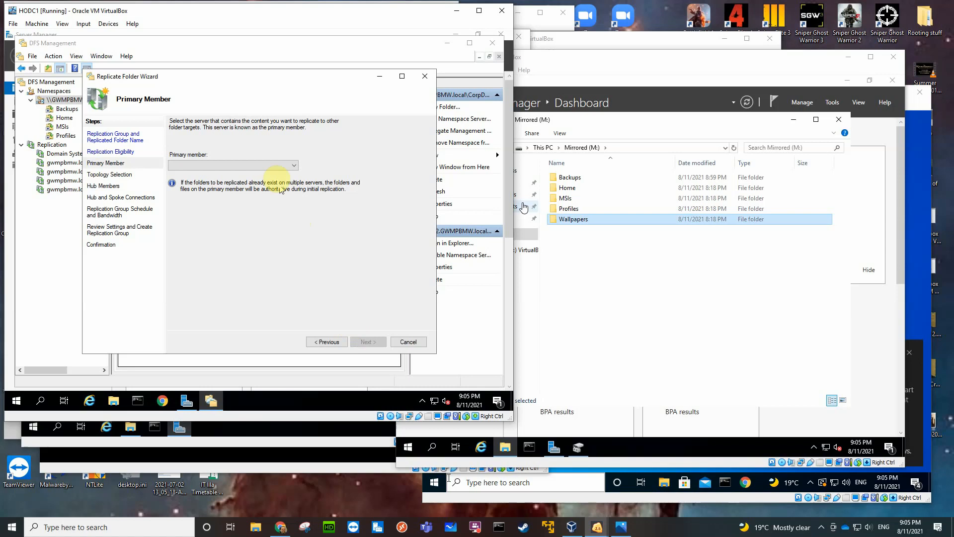
pyautogui.click(276, 165)
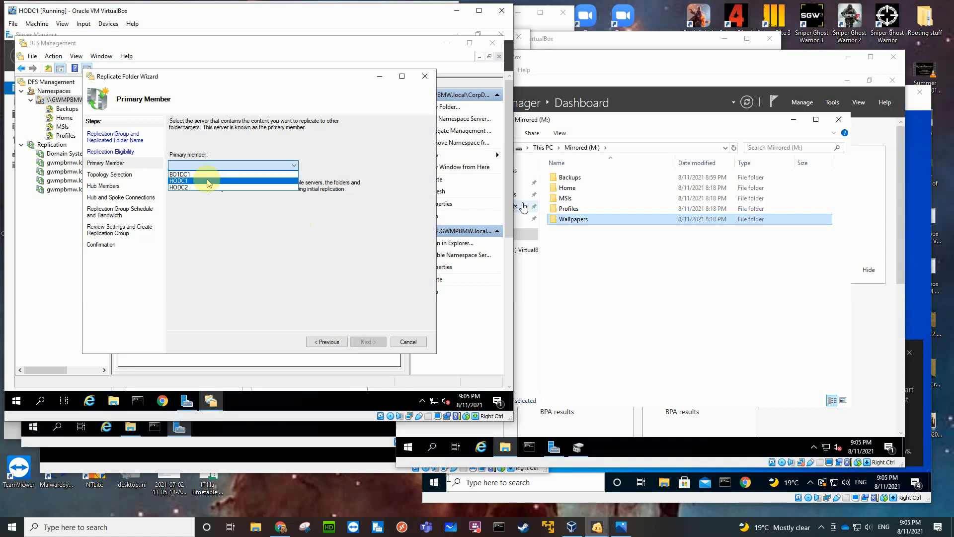
pyautogui.click(208, 181)
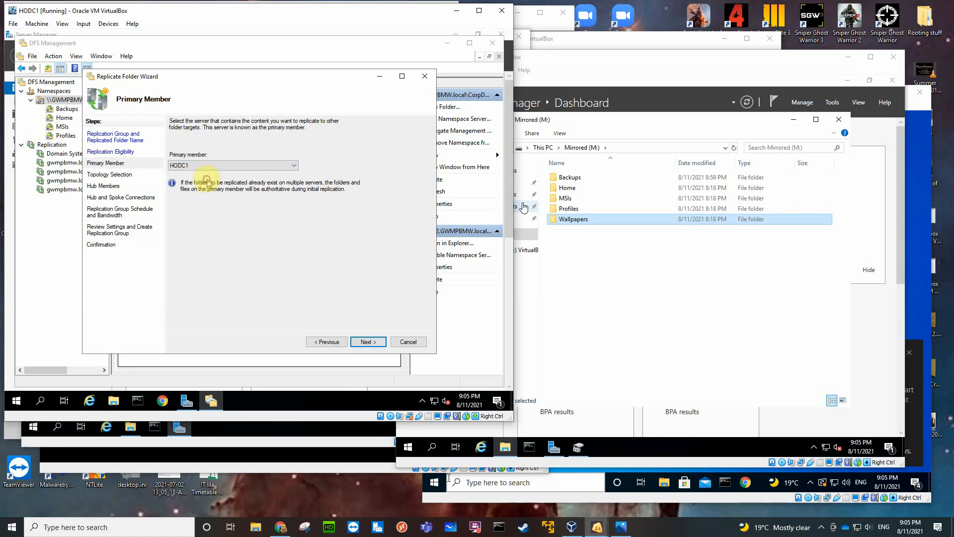
pyautogui.click(367, 342)
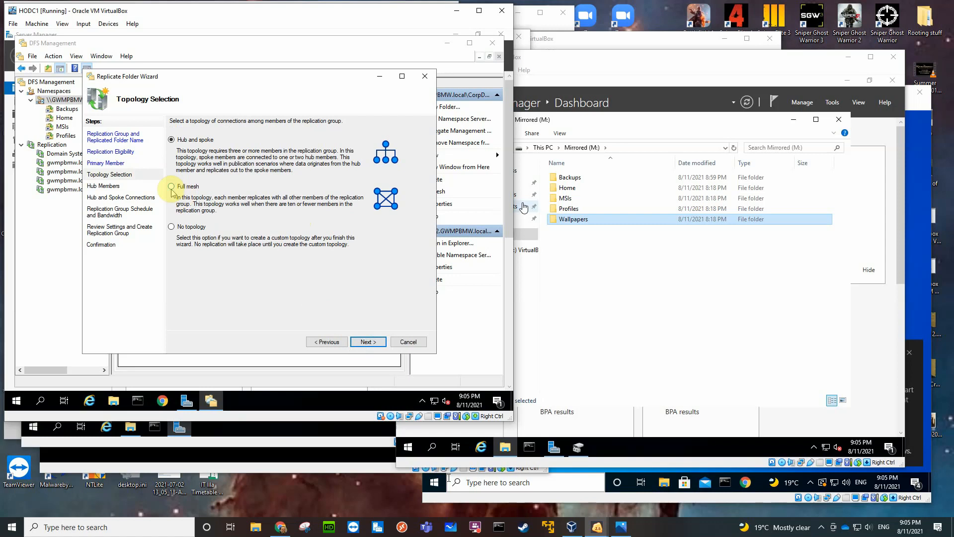
# Create the Wallpapers replication group with full mesh topology and continuous replication at Full bandwidth, and close the wizard.
pyautogui.click(172, 187)
pyautogui.click(367, 342)
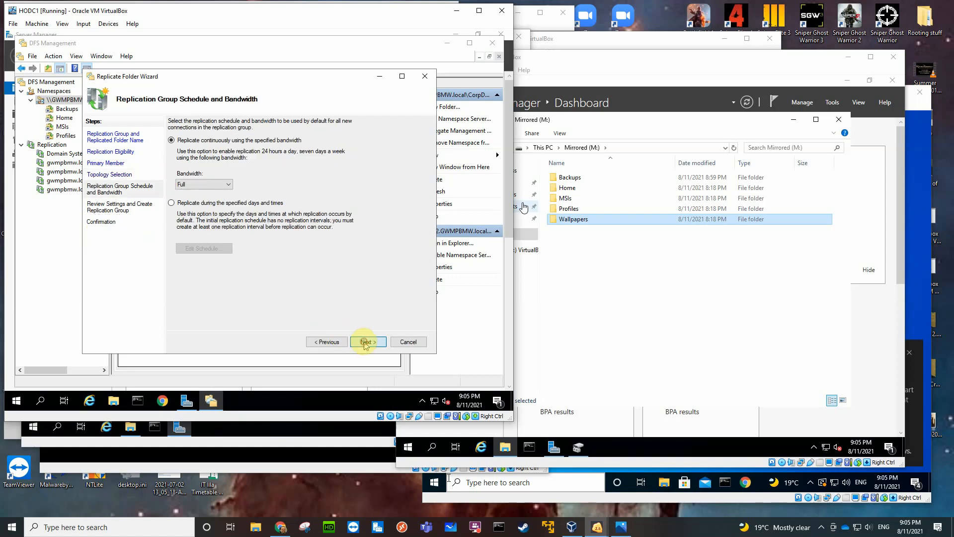
pyautogui.click(367, 342)
pyautogui.click(367, 342)
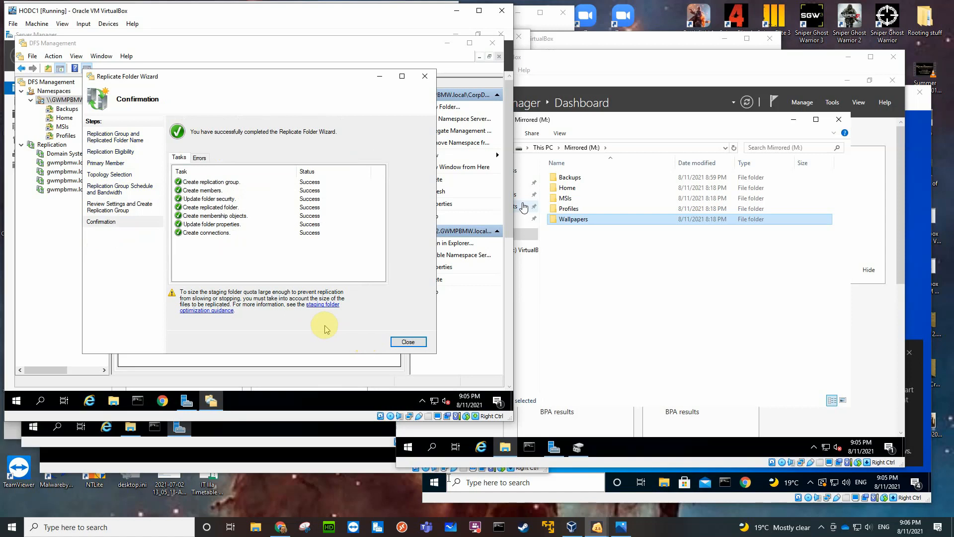
pyautogui.click(407, 342)
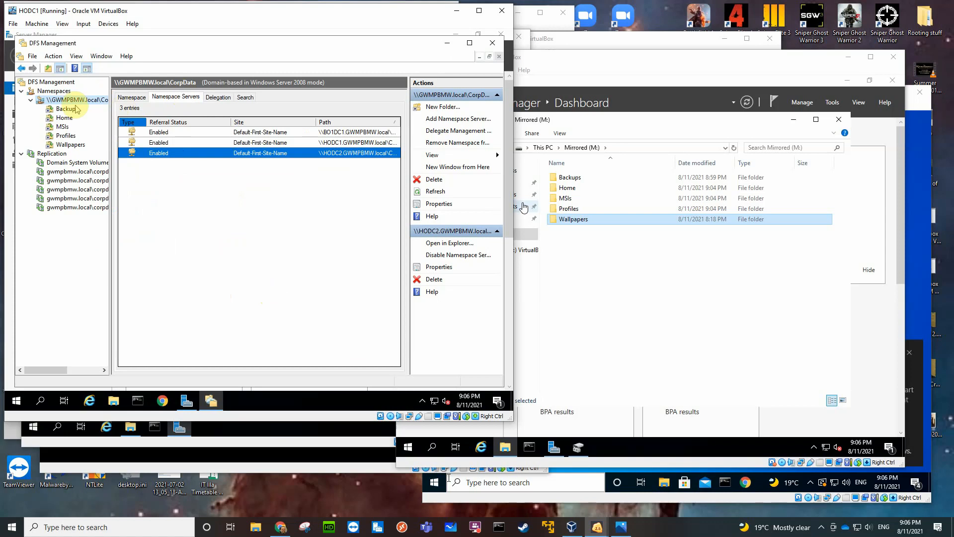
# Review the folder targets of the Backups and Home namespace folders on HODC1.
pyautogui.click(68, 110)
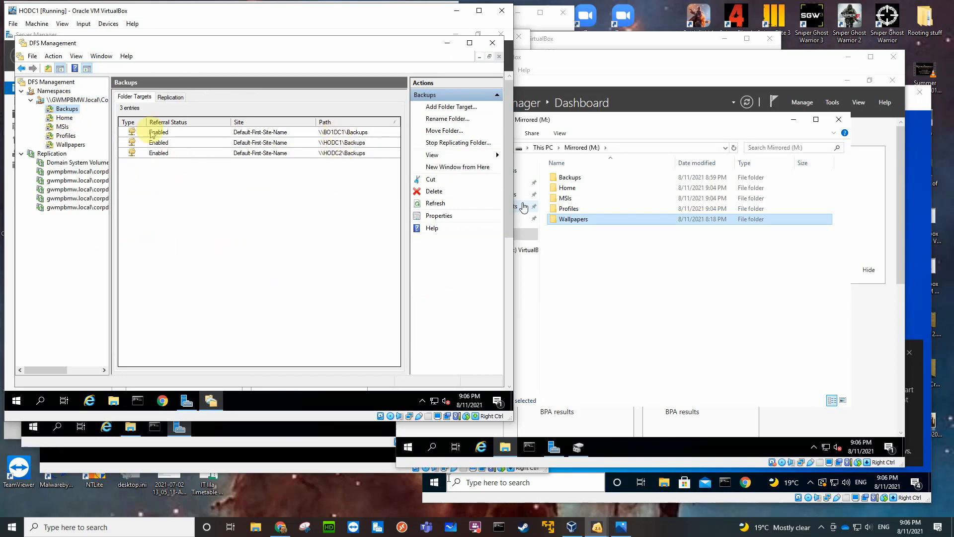
pyautogui.click(65, 117)
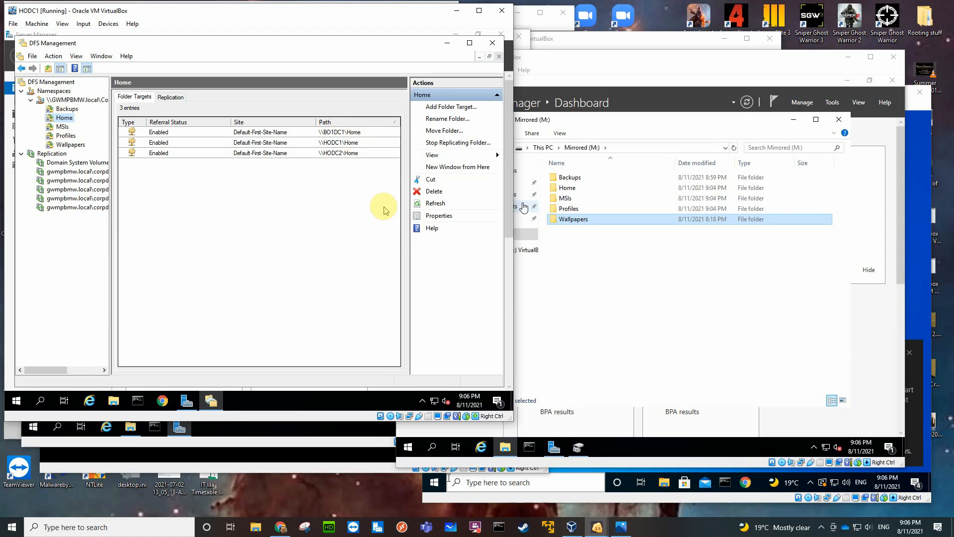
# Switch to the BO1DC1 virtual machine, close its Mirrored (M:) file window, and open DFS Management from Server Manager.
pyautogui.click(744, 351)
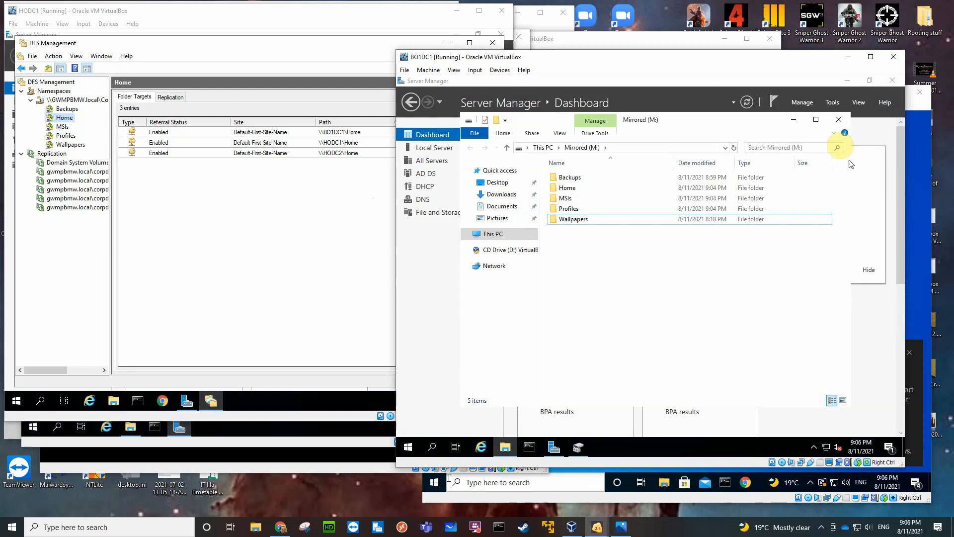
pyautogui.click(839, 119)
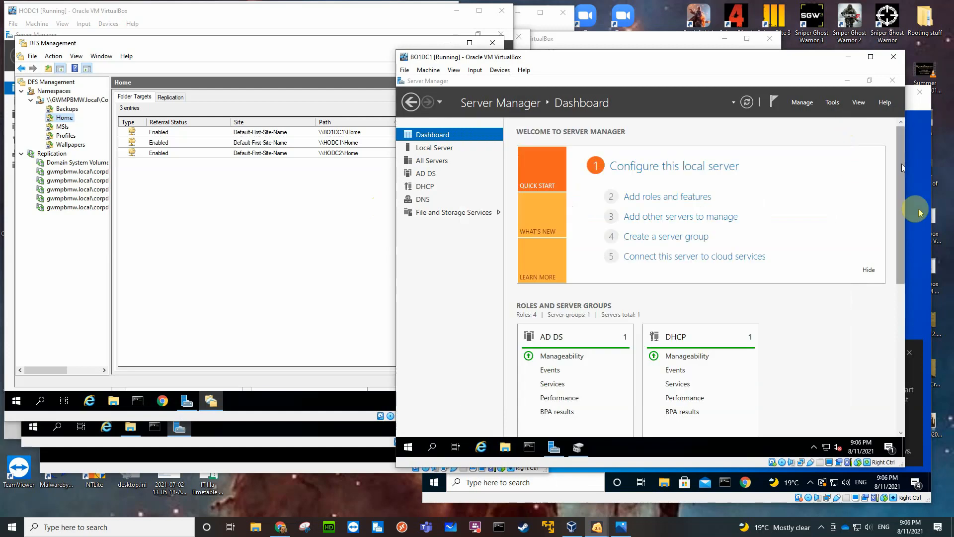
pyautogui.click(831, 103)
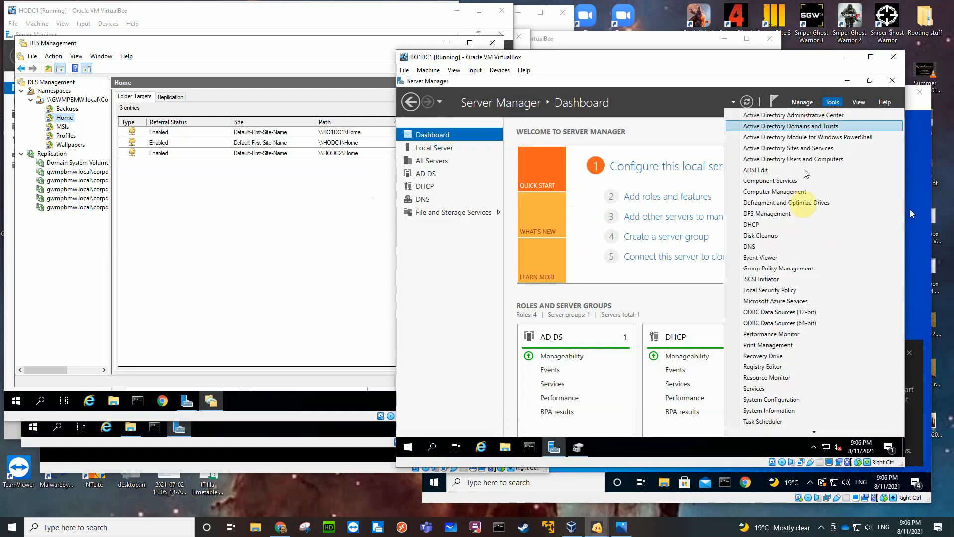
pyautogui.click(776, 214)
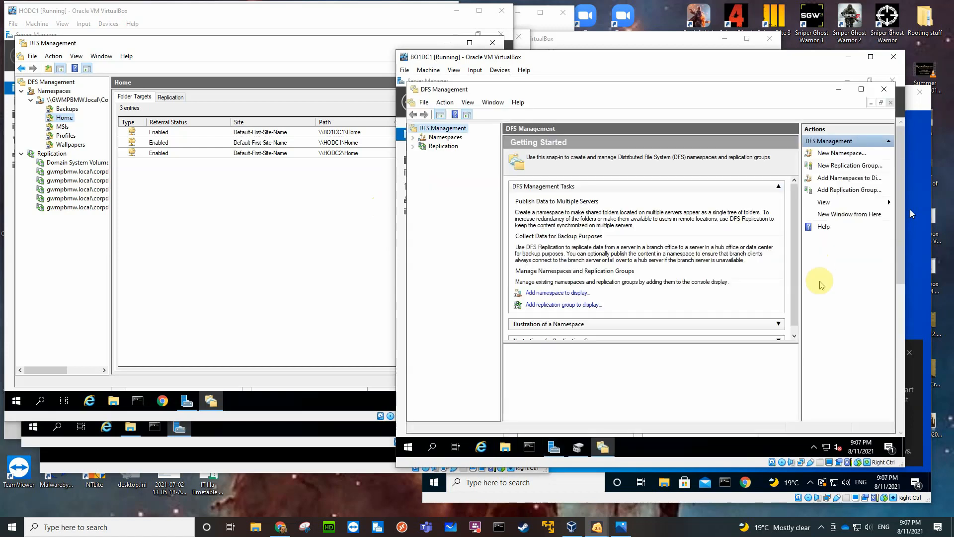
# Expand the CorpData namespace and the replication groups on BO1DC1, and examine the folder targets of Backups.
pyautogui.click(414, 138)
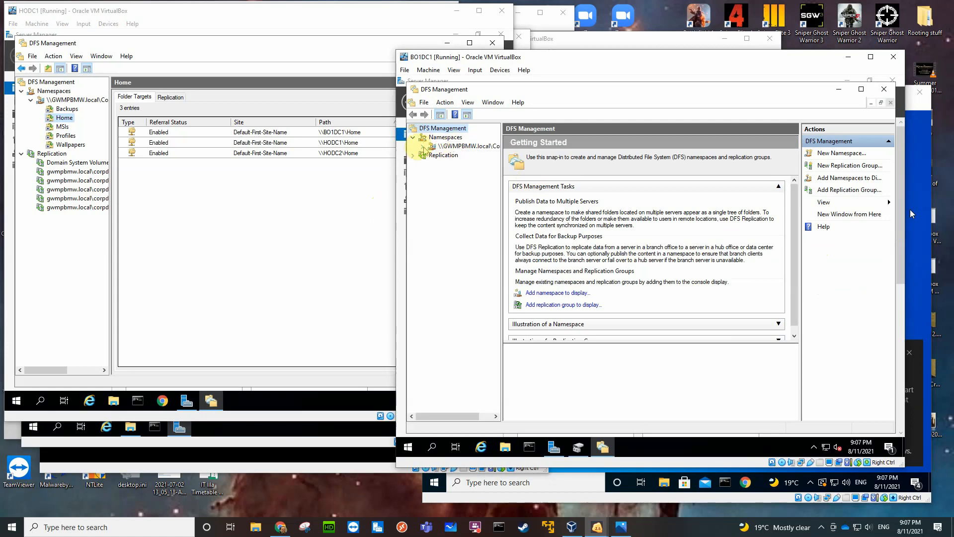
pyautogui.click(422, 147)
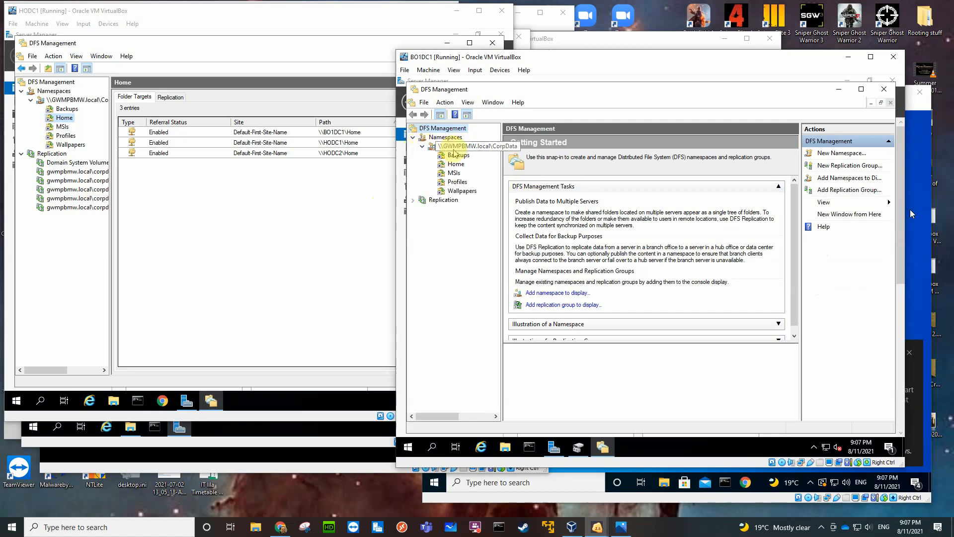
pyautogui.click(413, 201)
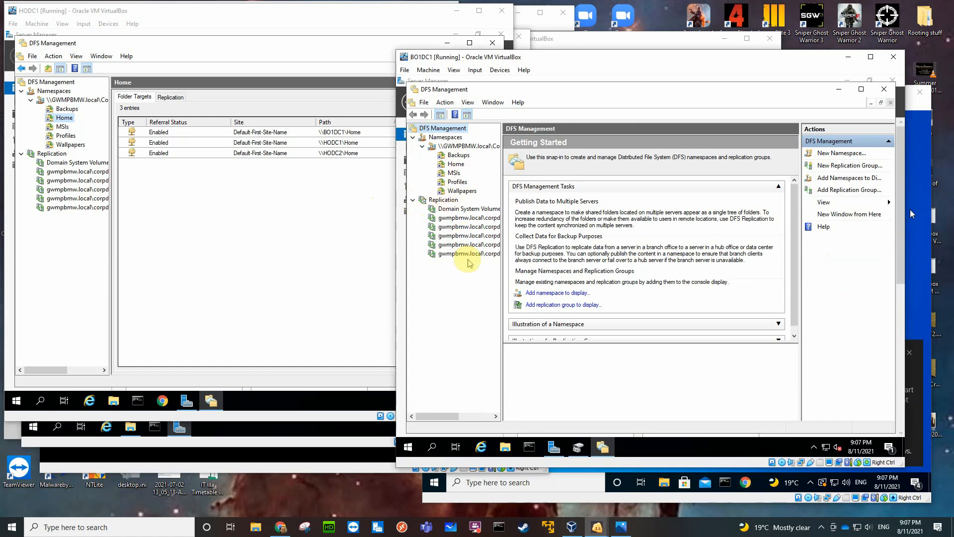
pyautogui.click(461, 156)
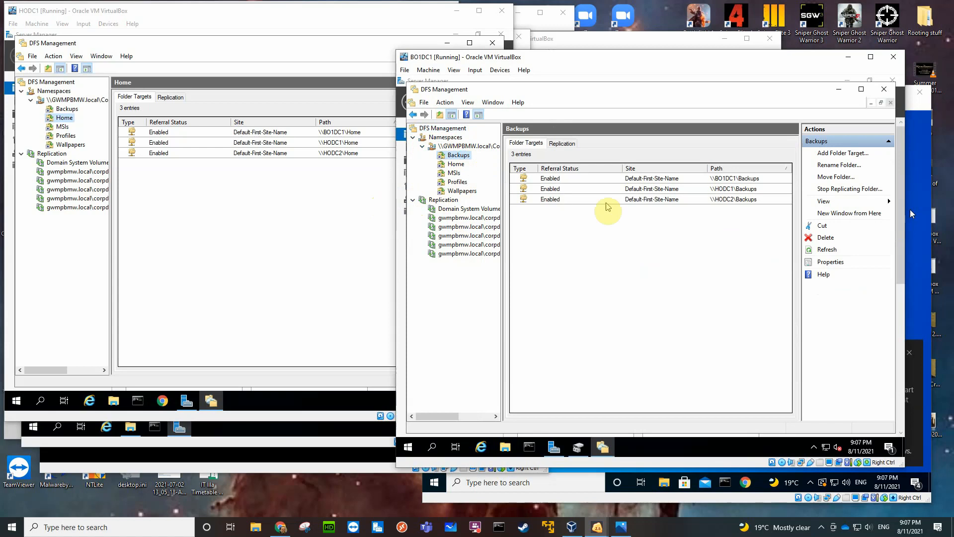
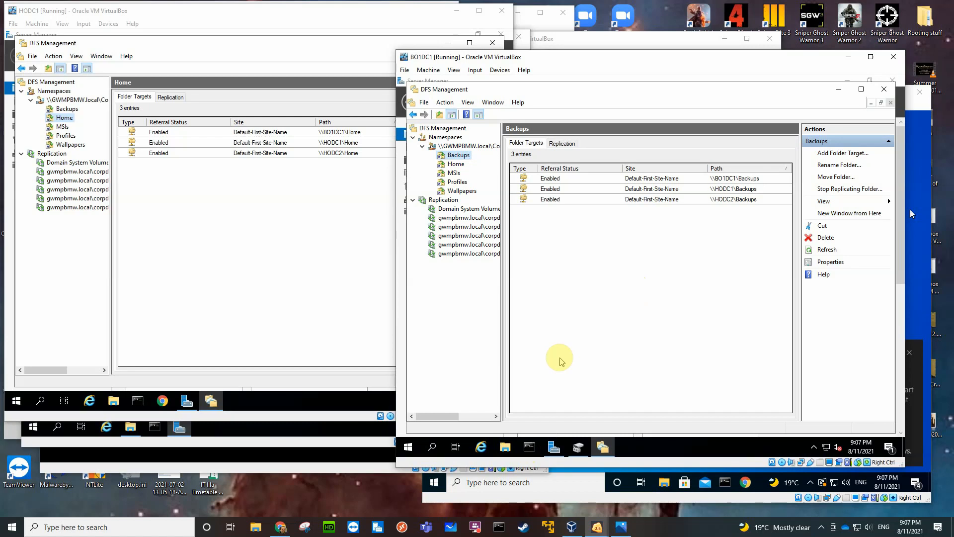
# Run repadmin /showrepl in a command prompt on BO1DC1 and review the inbound replication report.
pyautogui.click(530, 446)
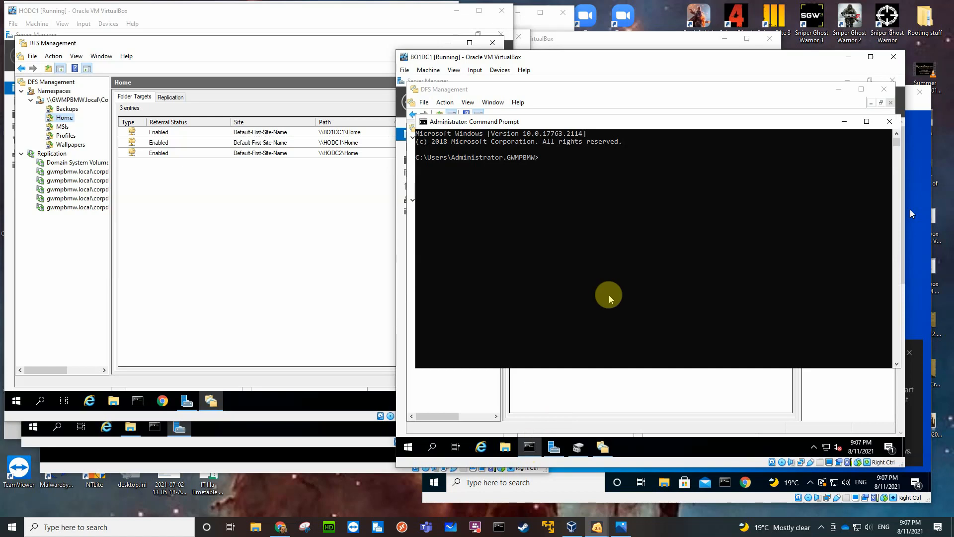
pyautogui.write('repadmin')
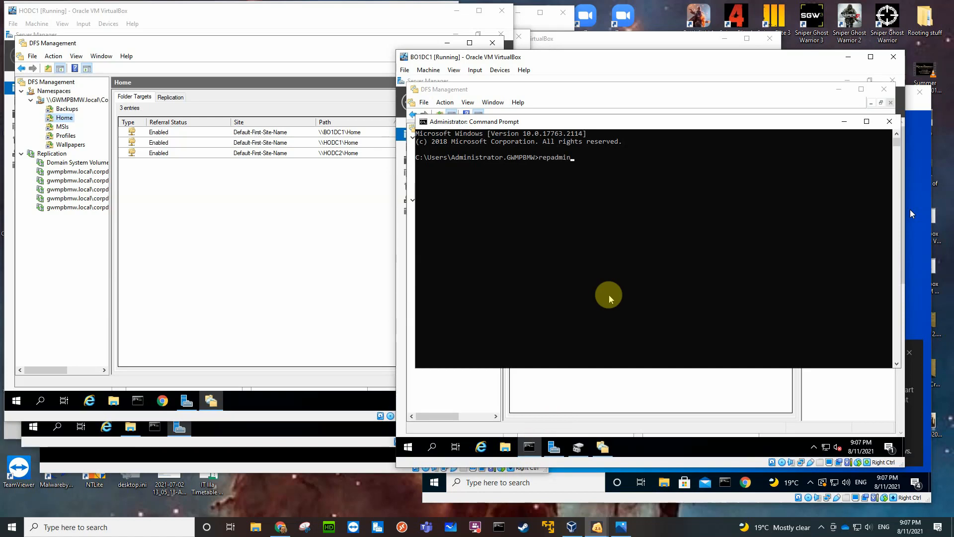
pyautogui.write(' /showrepl')
pyautogui.press('Return')
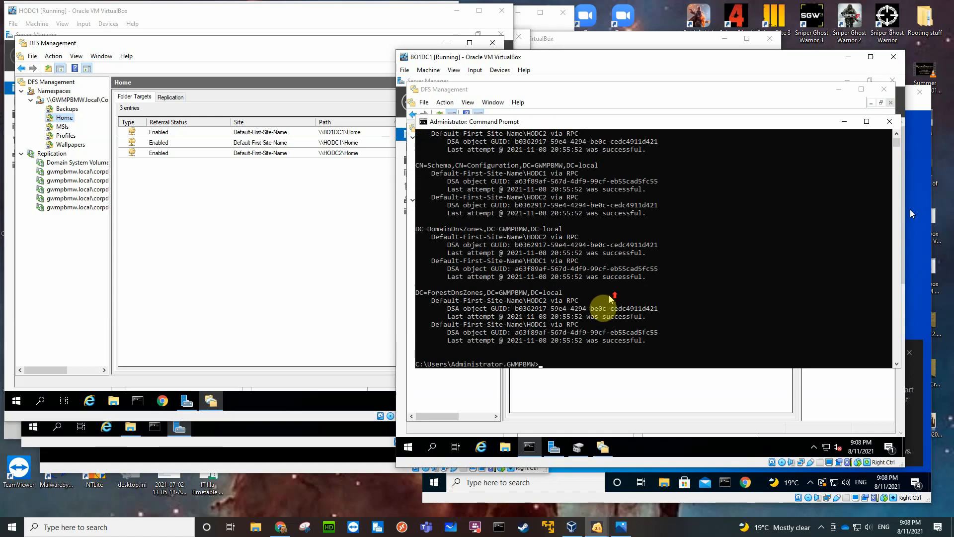
pyautogui.scroll(4, 621, 303)
pyautogui.scroll(-6, 745, 324)
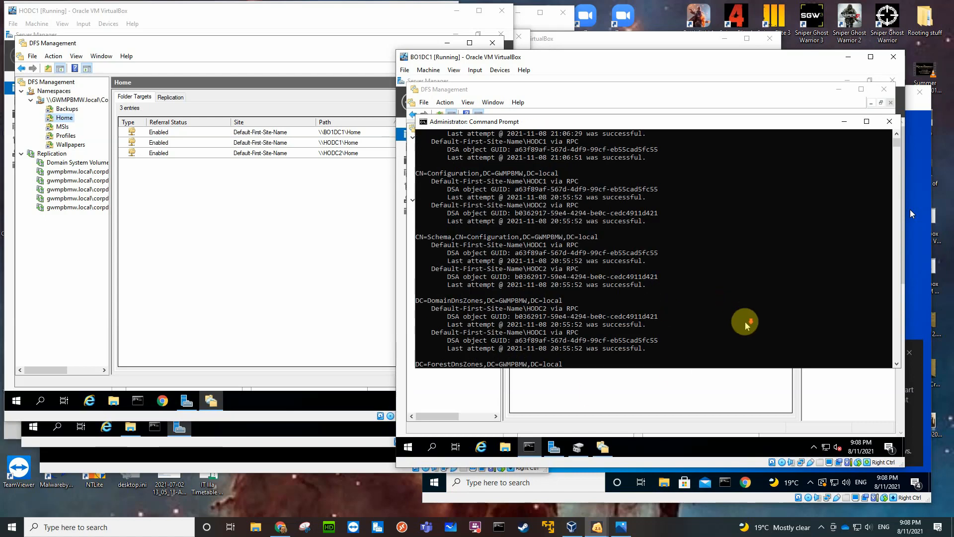
pyautogui.scroll(8, 744, 324)
pyautogui.scroll(4, 745, 324)
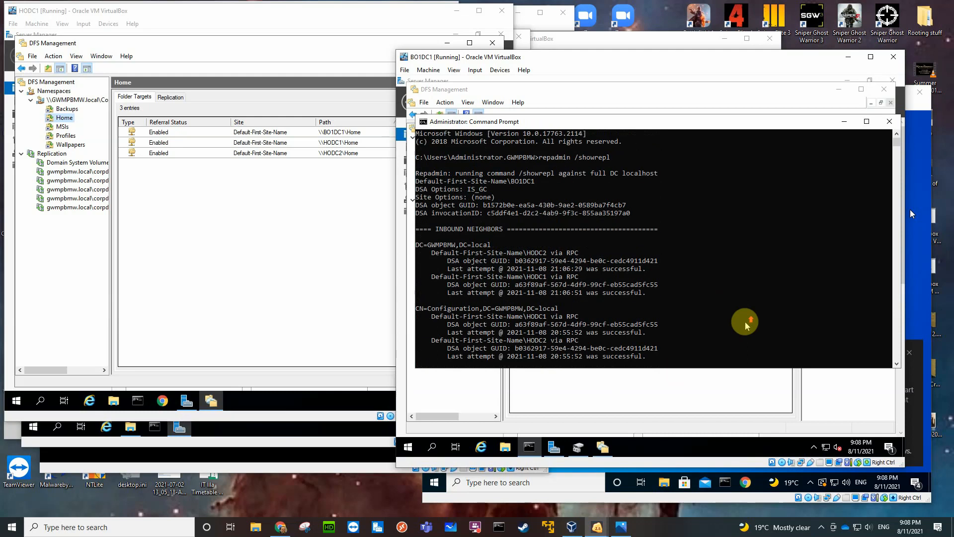
# Synchronise BO1DC1 with its replication partners by running repadmin /syncall, and close the command prompt.
pyautogui.scroll(-9, 745, 324)
pyautogui.scroll(-1, 744, 324)
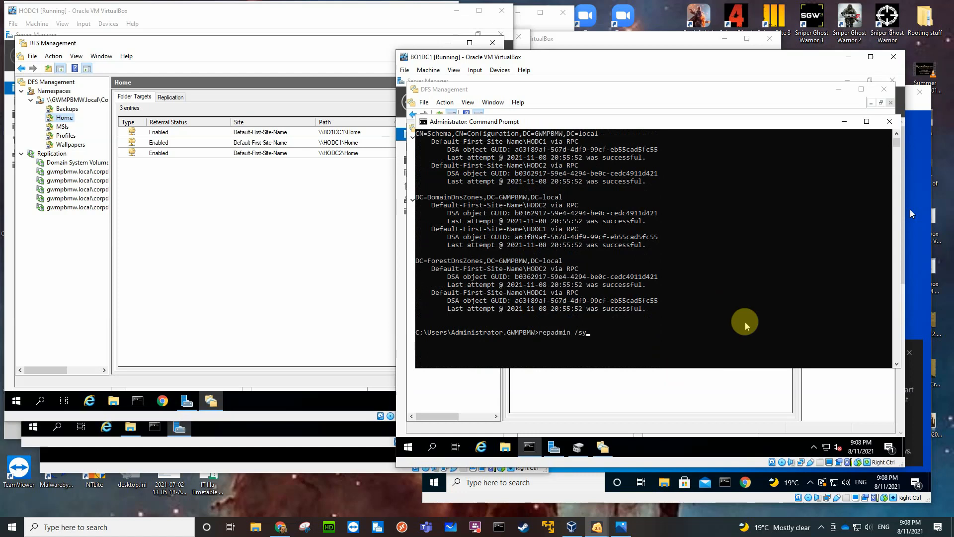
pyautogui.write('ncall')
pyautogui.press('Return')
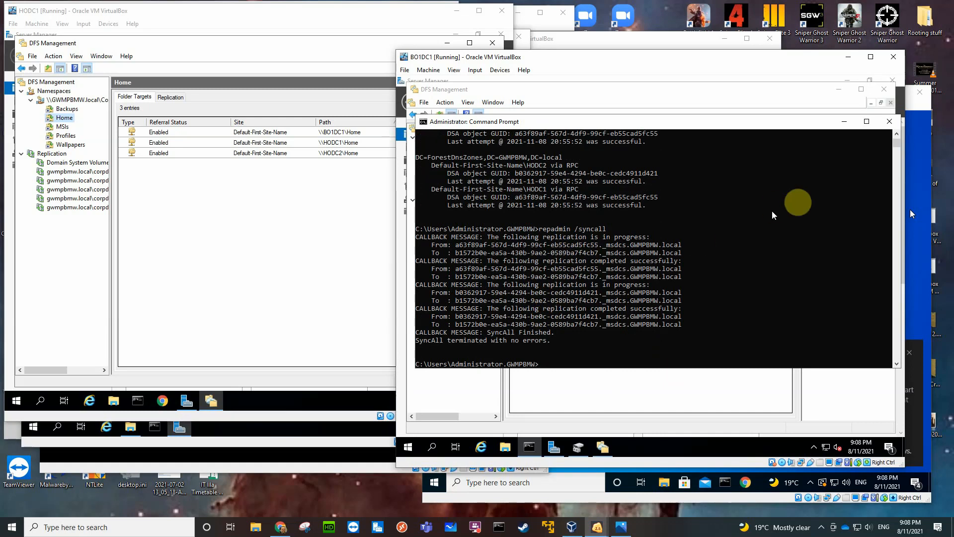
pyautogui.click(889, 121)
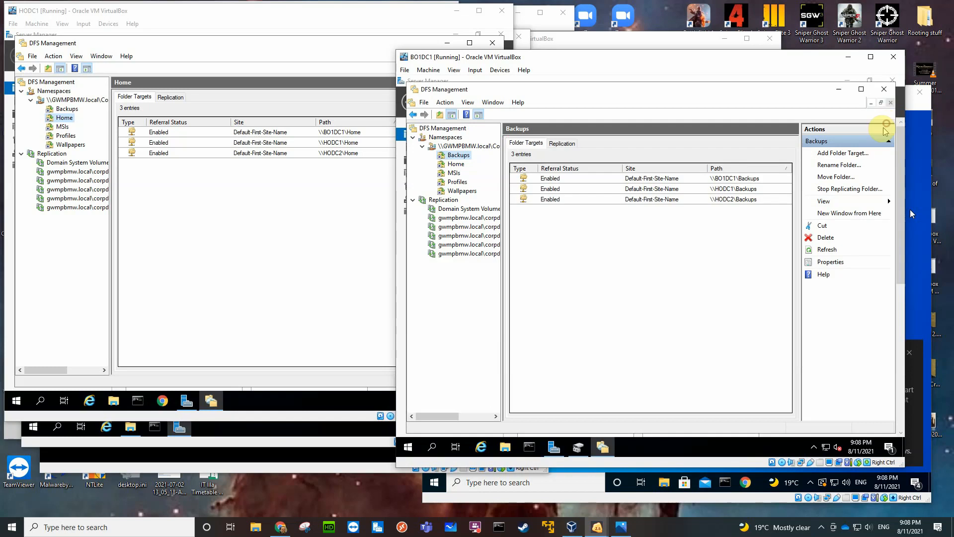
# Close DFS Management and, in Active Directory Sites and Services, force immediate replication of HODC1's connection from HODC2.
pyautogui.click(883, 91)
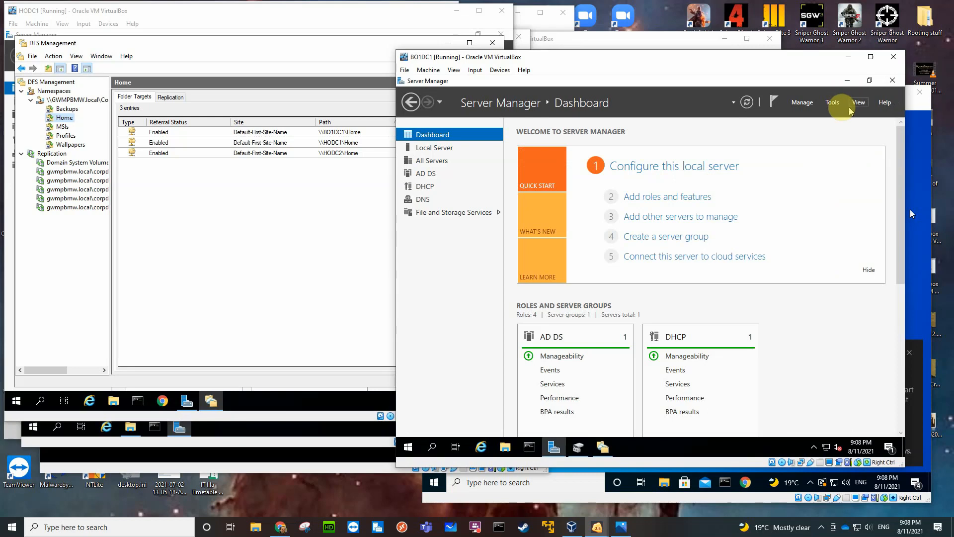
pyautogui.click(833, 104)
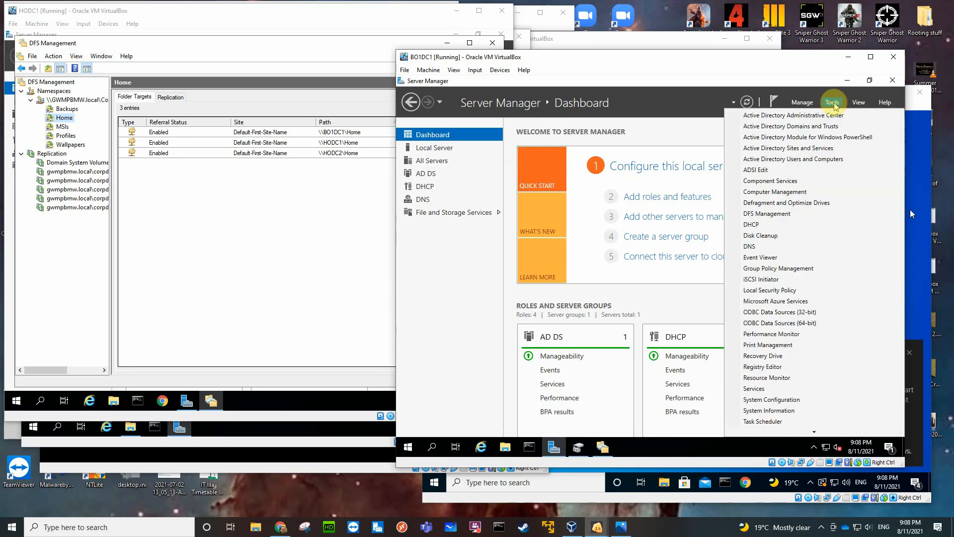
pyautogui.click(818, 149)
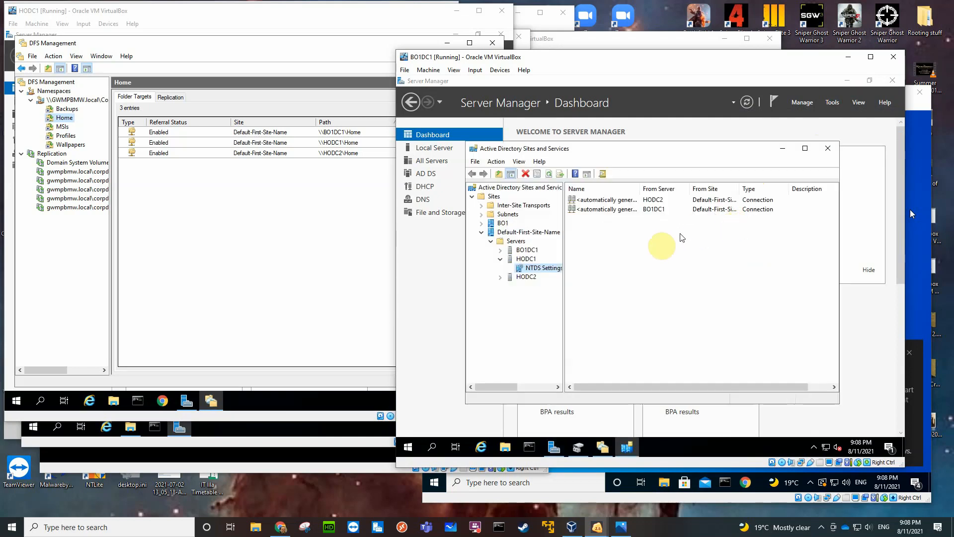
pyautogui.rightClick(598, 200)
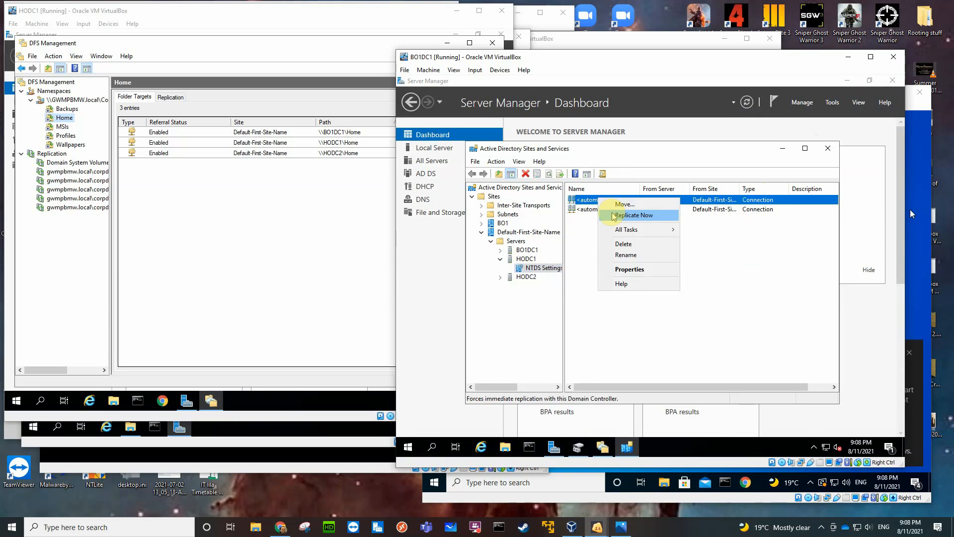
pyautogui.click(615, 216)
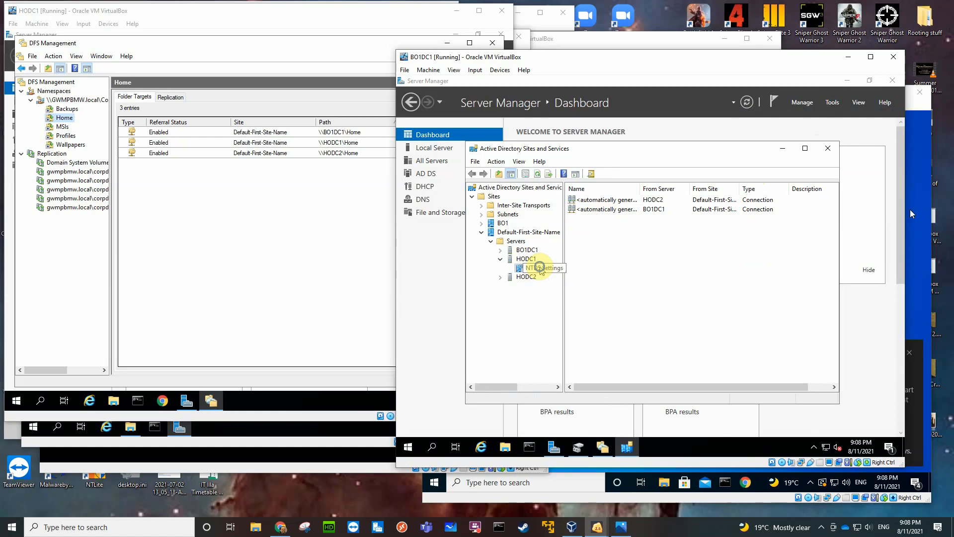
# Compare the replication commands available for the NTDS Settings of HODC1, BO1DC1 and HODC2 under Default-First-Site-Name.
pyautogui.rightClick(541, 268)
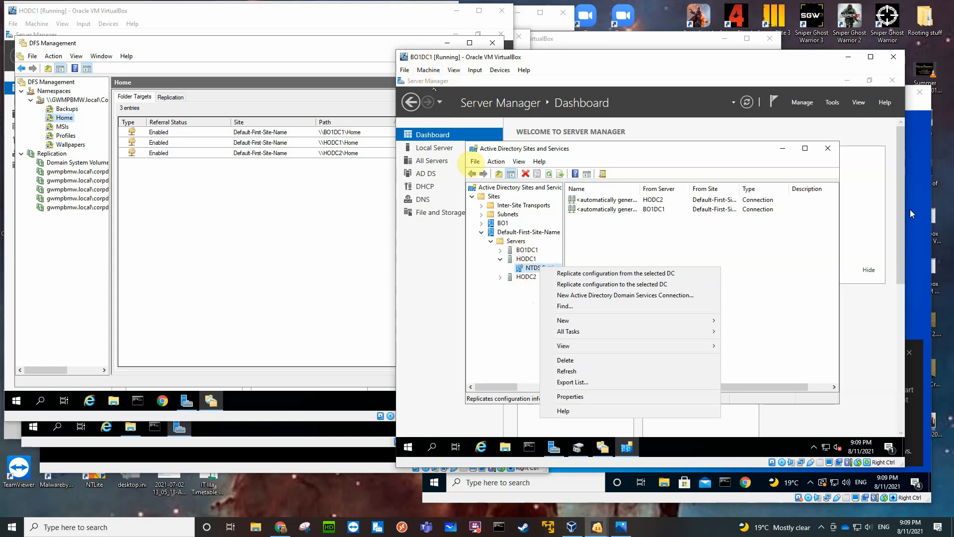
pyautogui.click(505, 251)
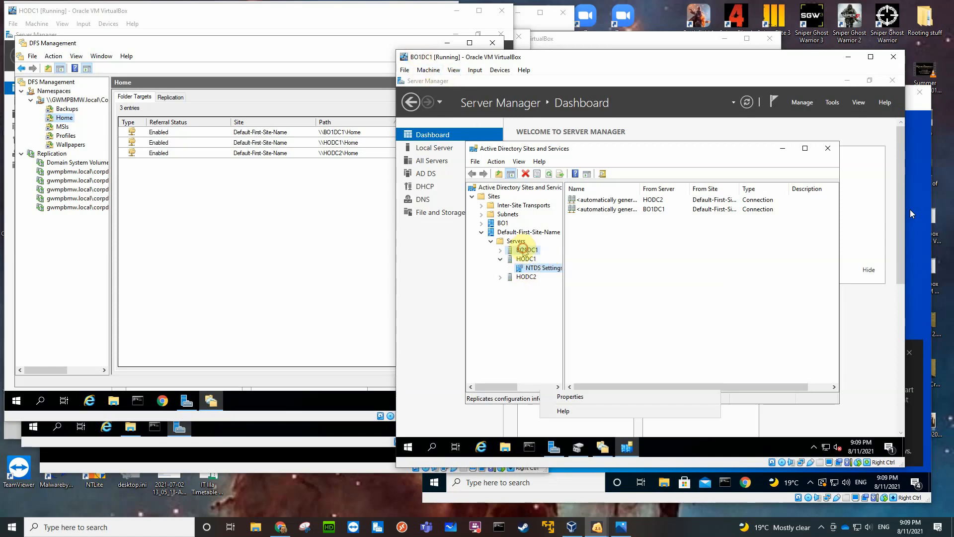
pyautogui.click(501, 251)
pyautogui.rightClick(544, 260)
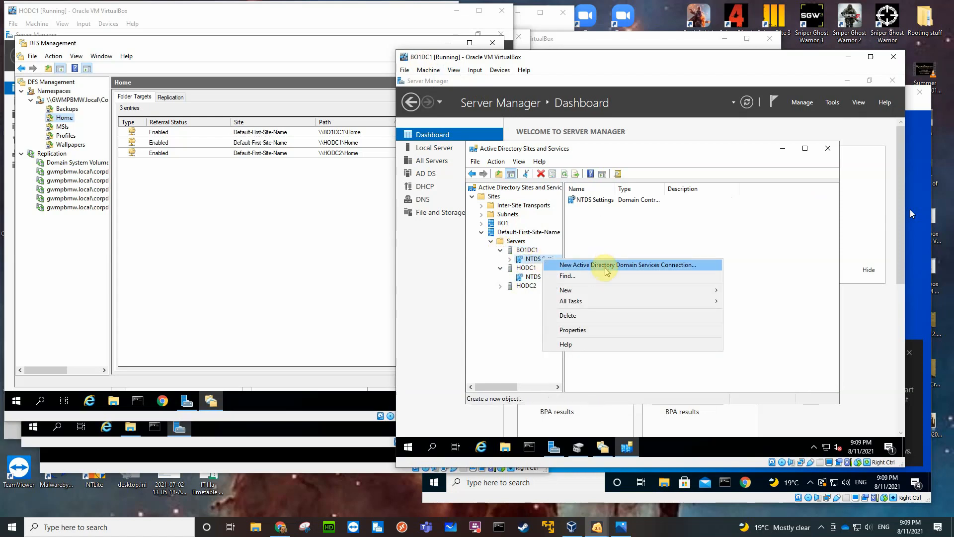
pyautogui.click(525, 315)
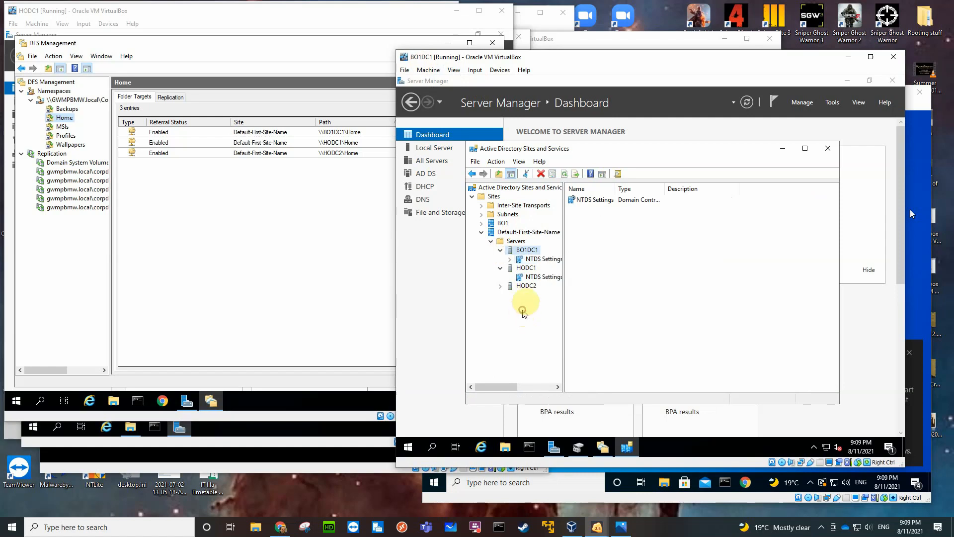
pyautogui.rightClick(534, 278)
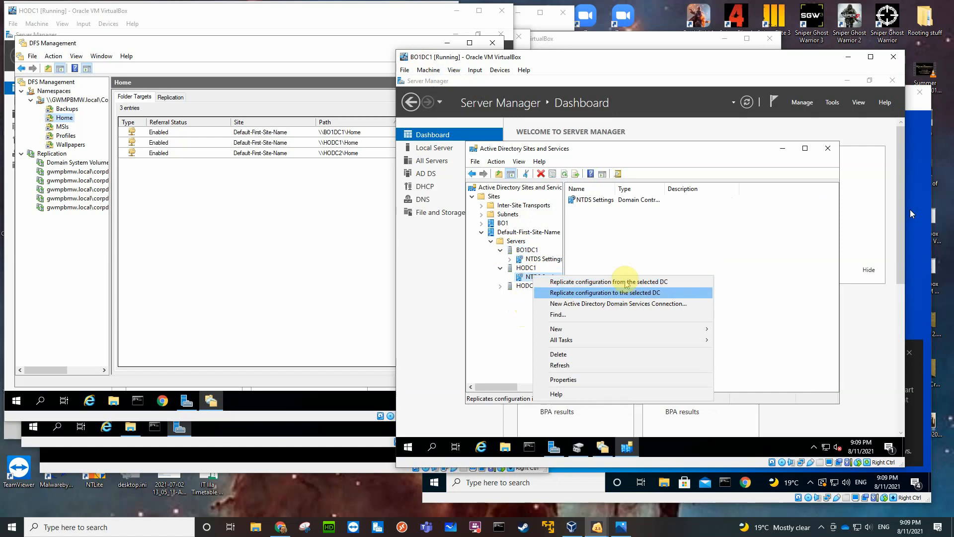
pyautogui.click(520, 308)
pyautogui.click(500, 285)
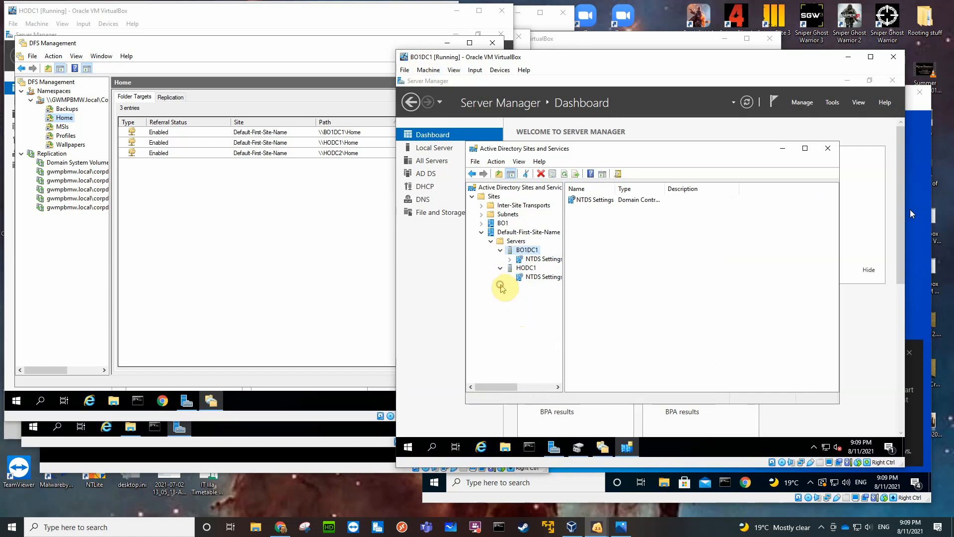
pyautogui.rightClick(539, 294)
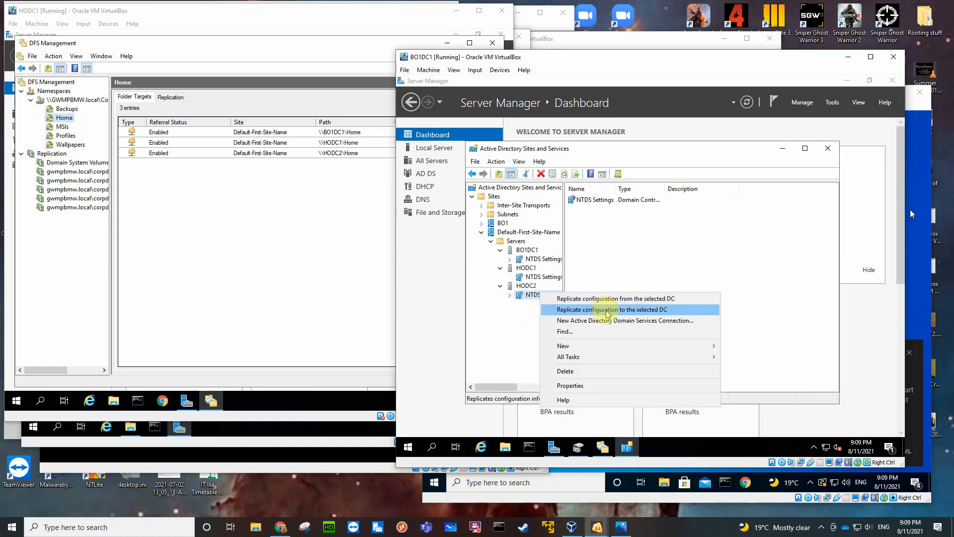
pyautogui.rightClick(545, 278)
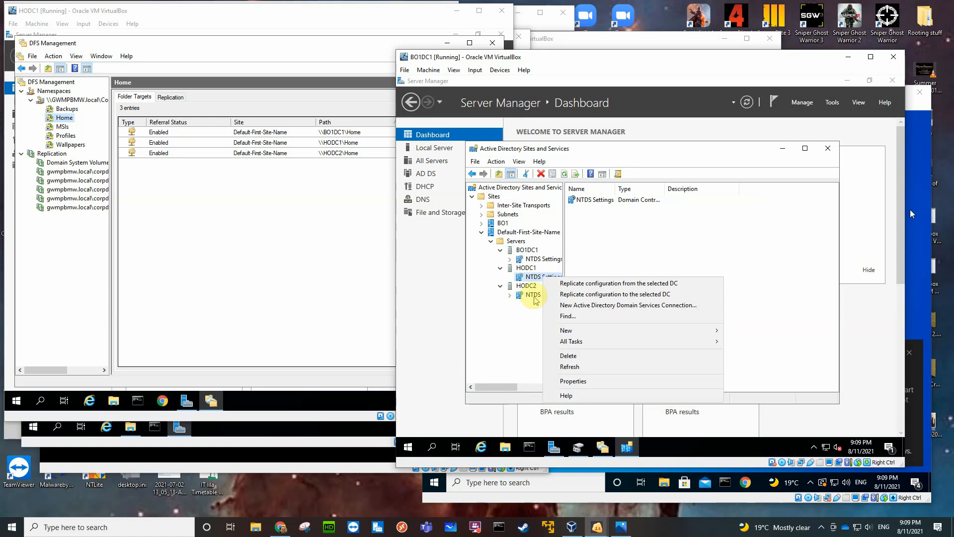
# Force immediate replication of the connection from HODC1 in HODC2's NTDS Settings.
pyautogui.click(536, 294)
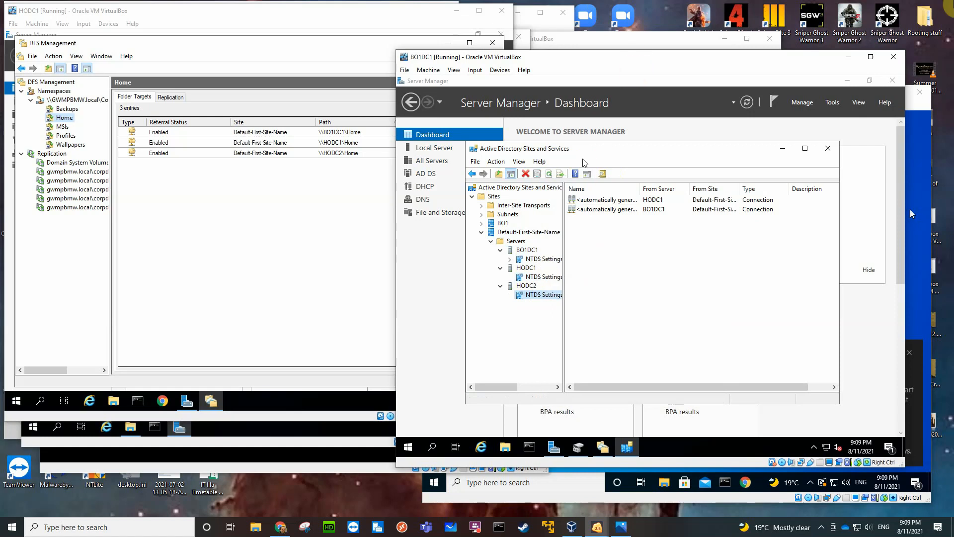
pyautogui.rightClick(610, 203)
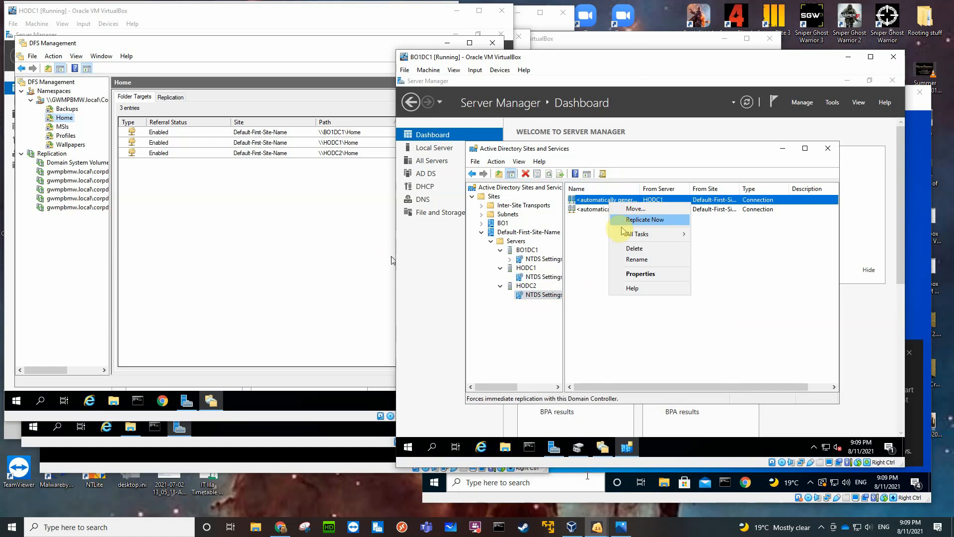
pyautogui.click(631, 222)
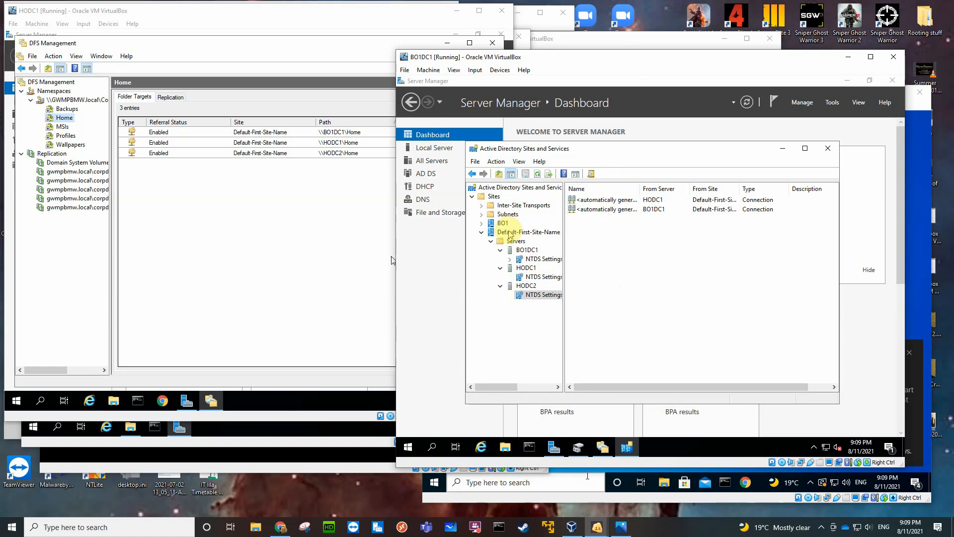
# Check the Servers container of the BO1 site, collapse the site and close Active Directory Sites and Services.
pyautogui.click(522, 232)
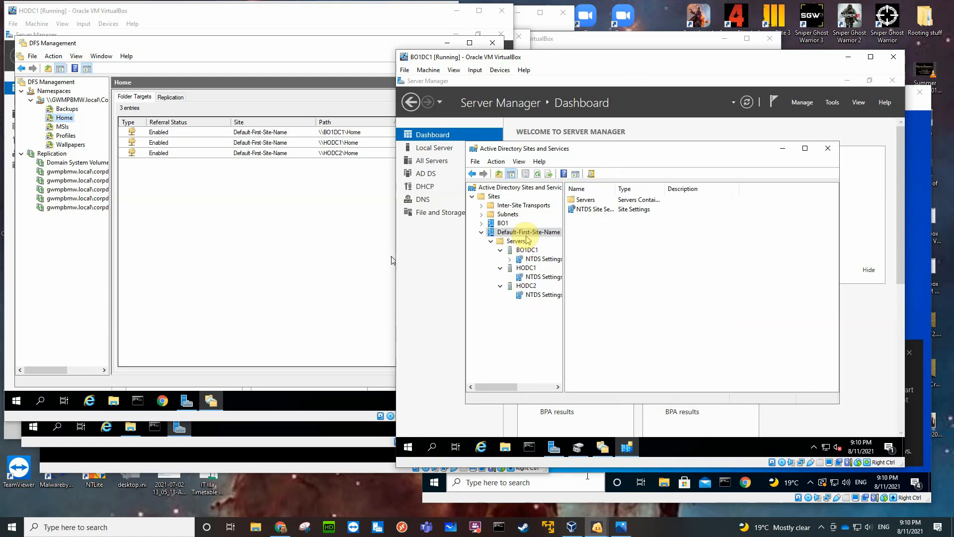
pyautogui.click(499, 223)
pyautogui.click(481, 223)
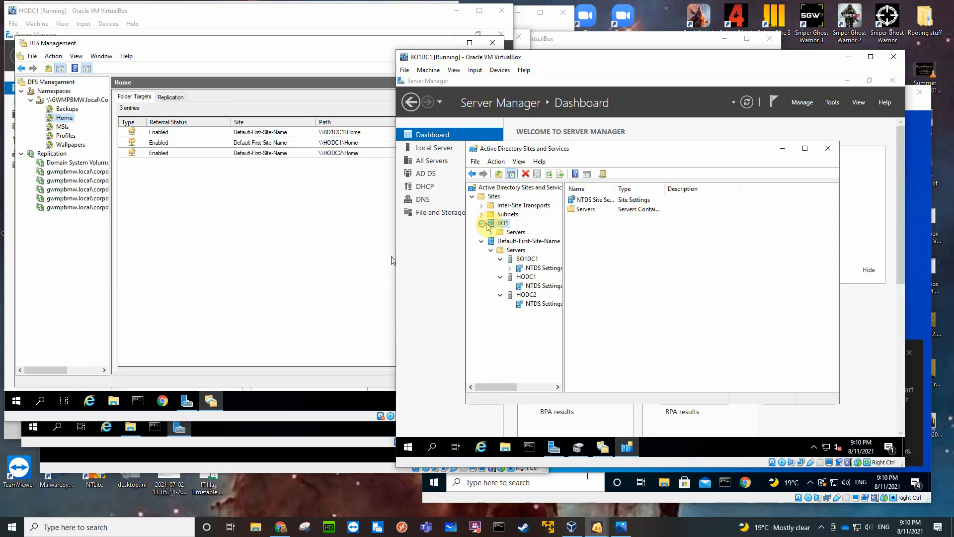
pyautogui.click(516, 232)
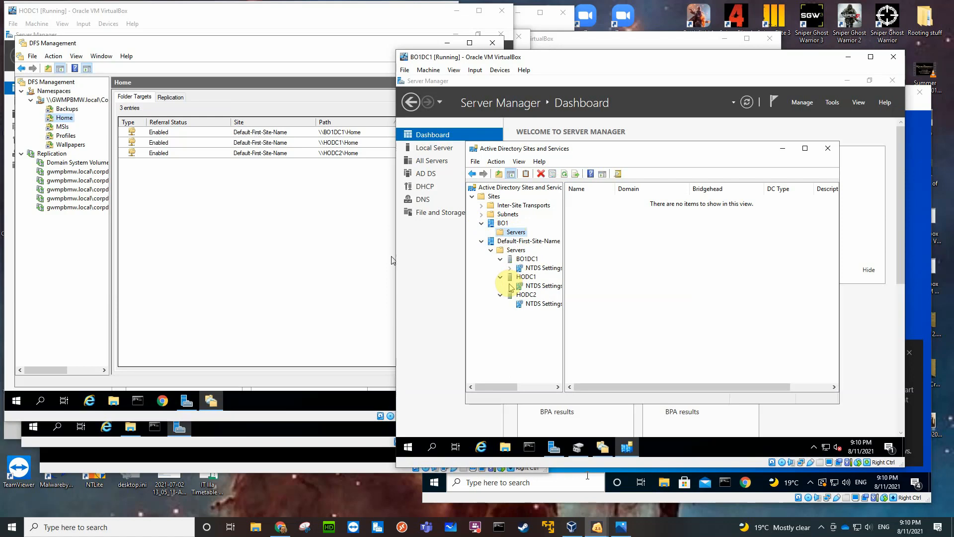
pyautogui.click(482, 223)
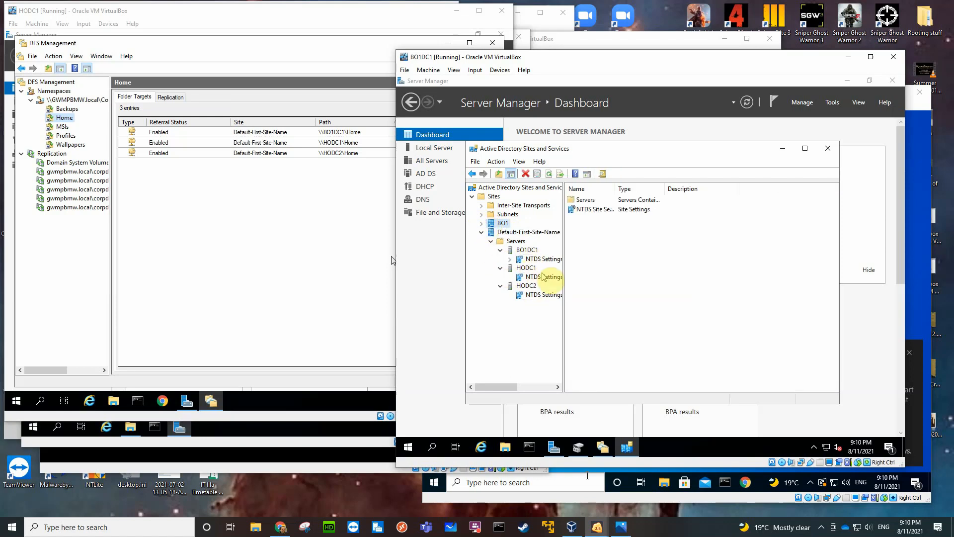
pyautogui.click(827, 148)
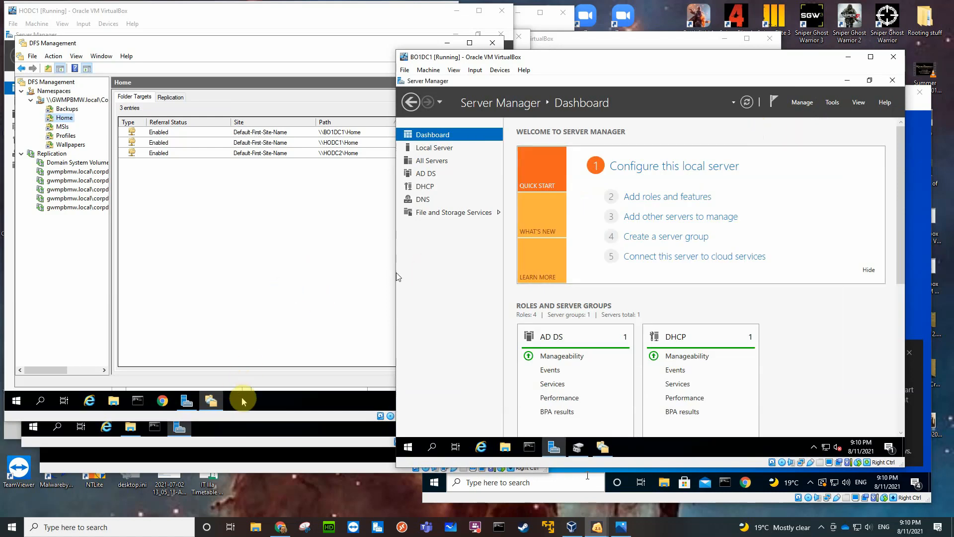
# Switch to the HODC2 virtual machine, open DFS Management and expand the CorpData namespace and the Replication node.
pyautogui.click(249, 443)
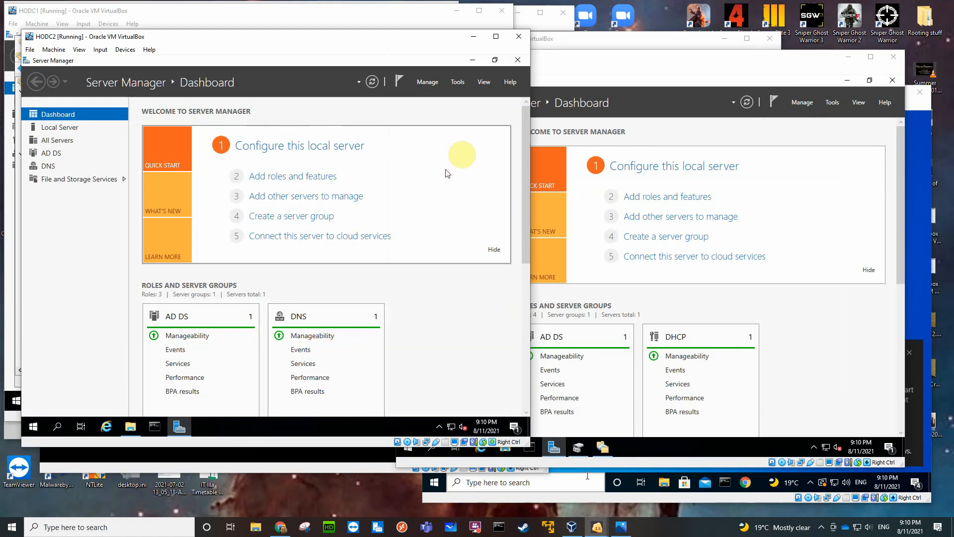
pyautogui.click(456, 84)
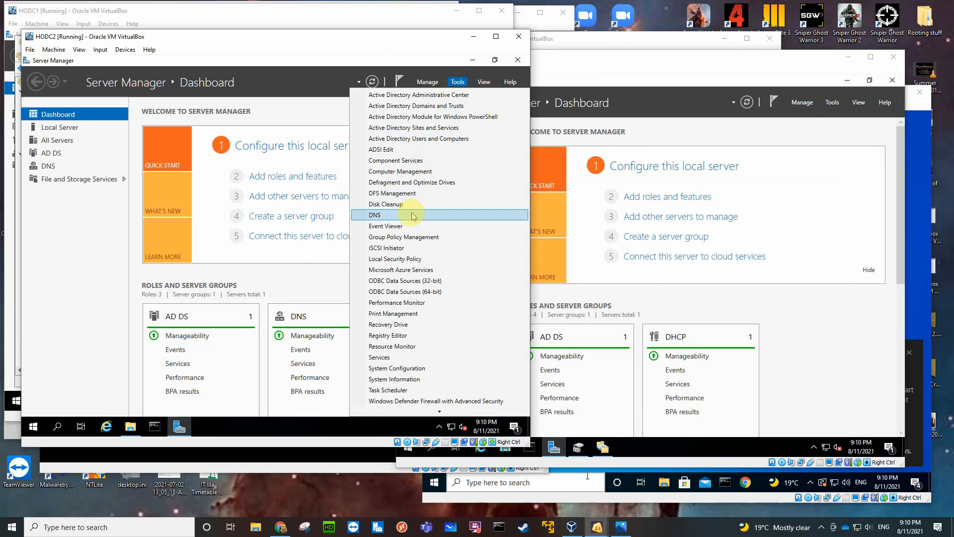
pyautogui.click(406, 204)
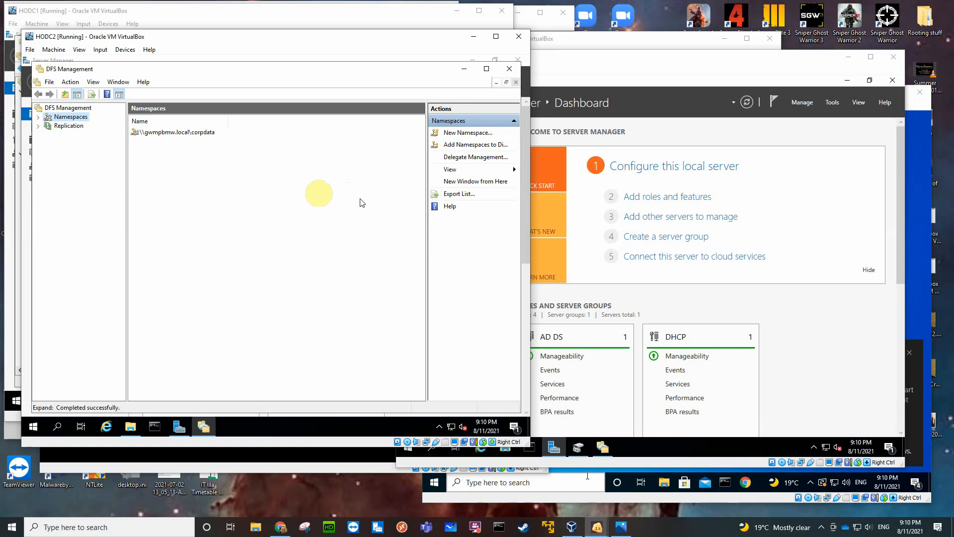
pyautogui.click(38, 117)
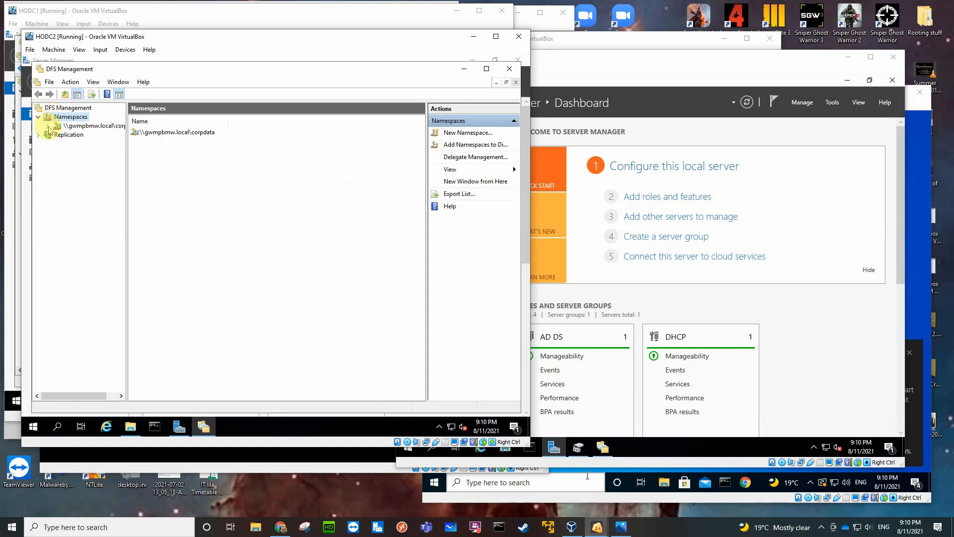
pyautogui.click(48, 126)
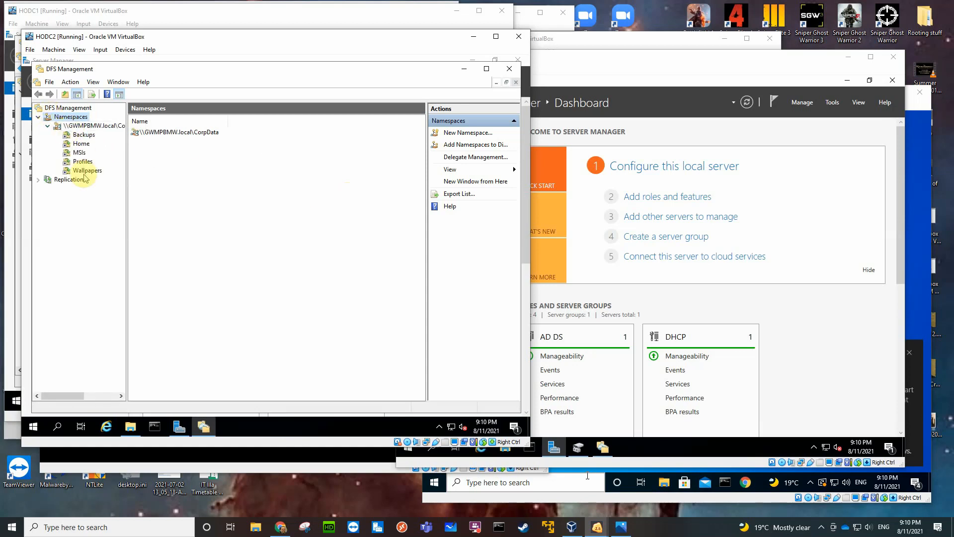
pyautogui.click(39, 179)
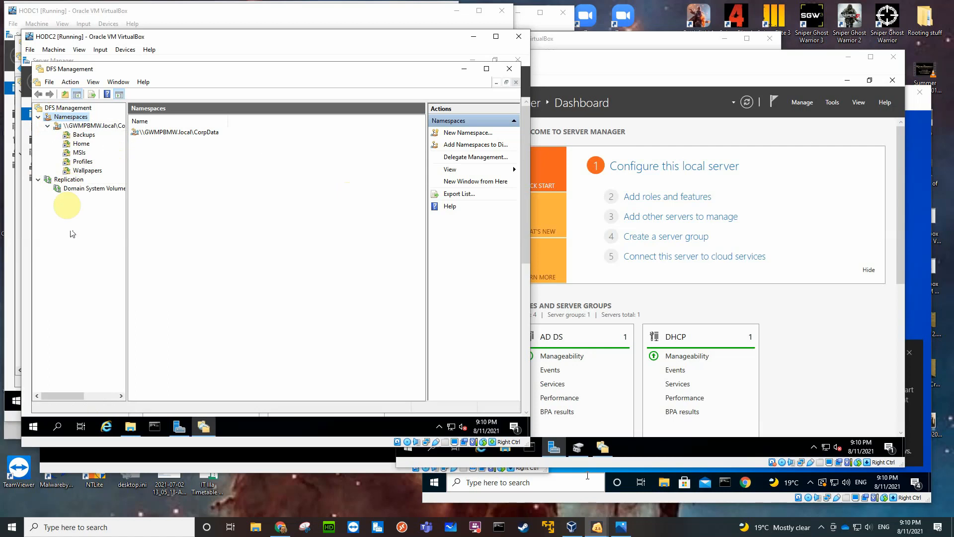
# Refresh the Replication node in HODC2's DFS Management to load the replication groups.
pyautogui.click(69, 179)
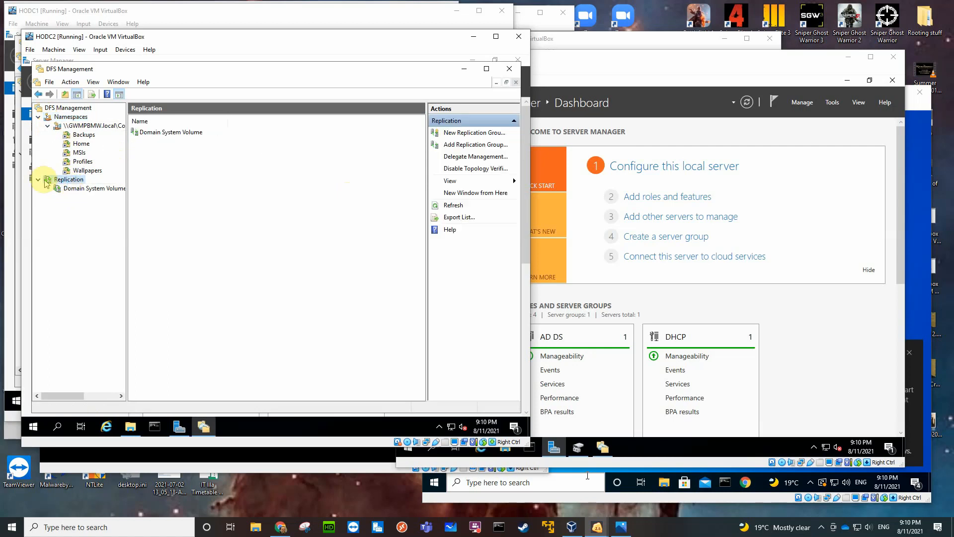
pyautogui.click(39, 179)
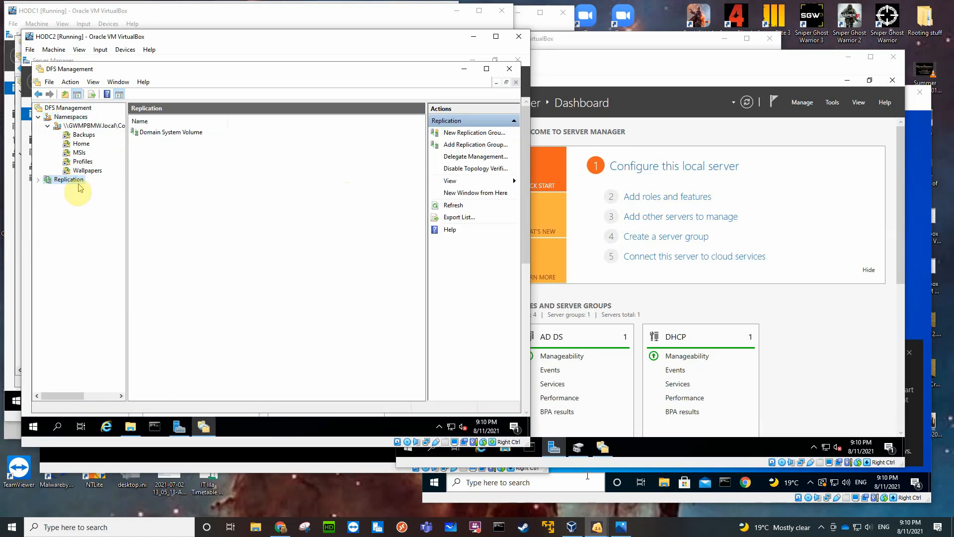
pyautogui.click(38, 181)
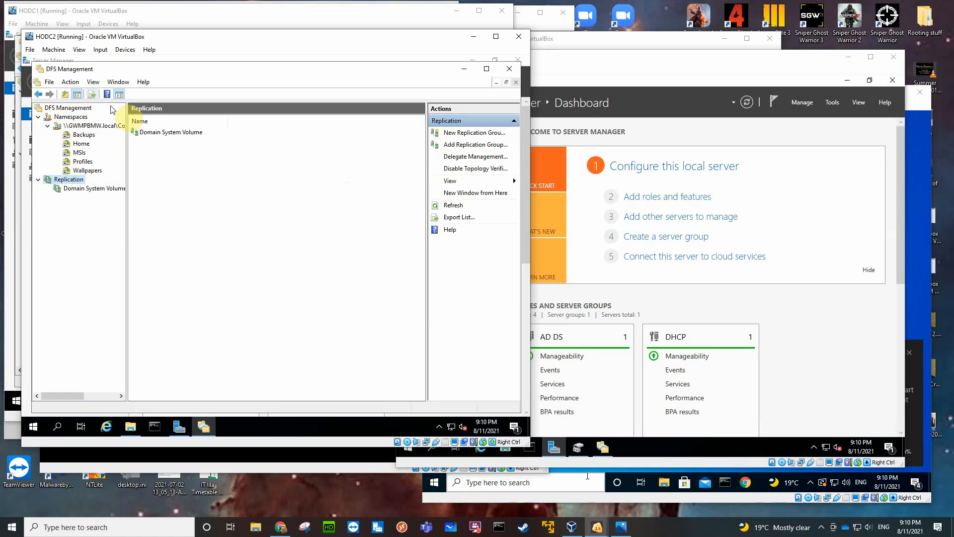
pyautogui.click(447, 206)
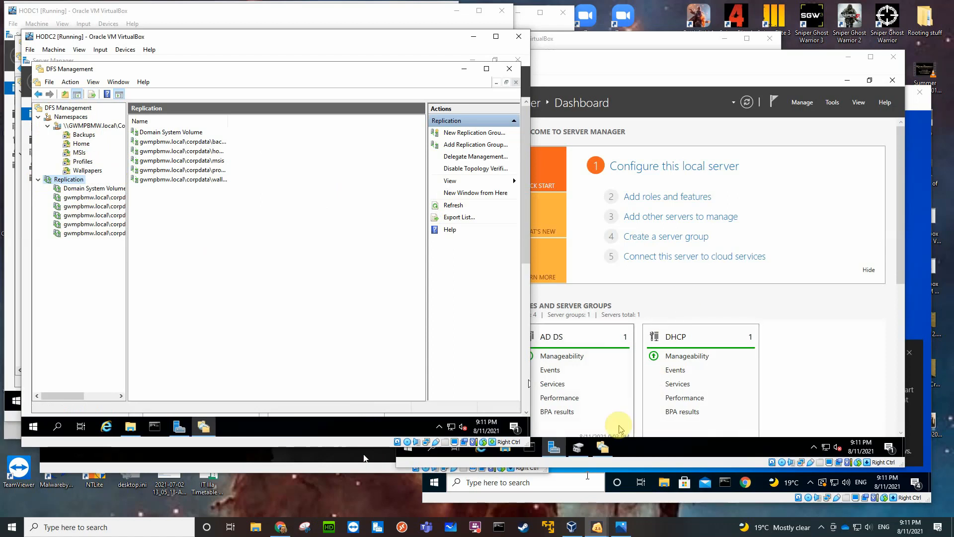
# Switch to the BO1DC1 virtual machine and check the contents of the Wallpapers folder on the Mirrored (M:) drive in File Explorer.
pyautogui.click(653, 314)
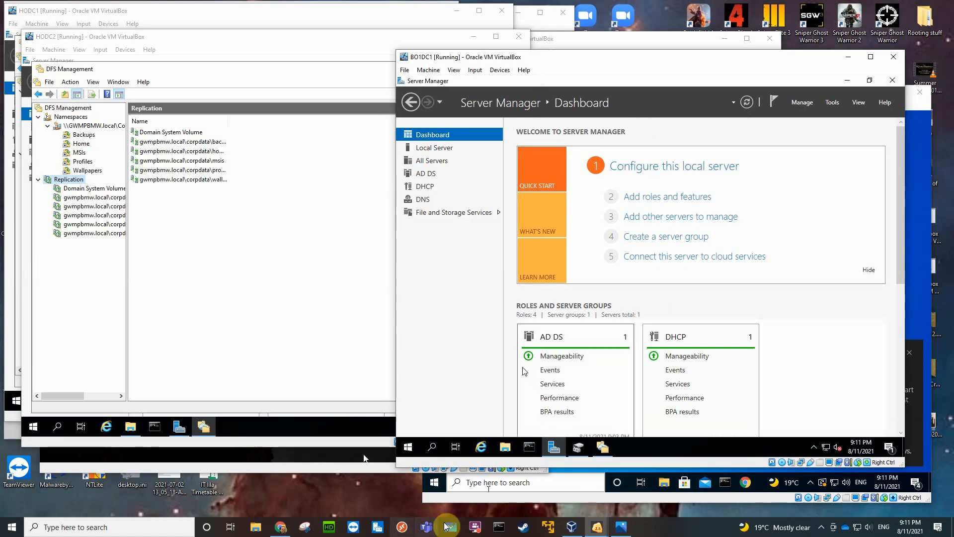
pyautogui.click(505, 447)
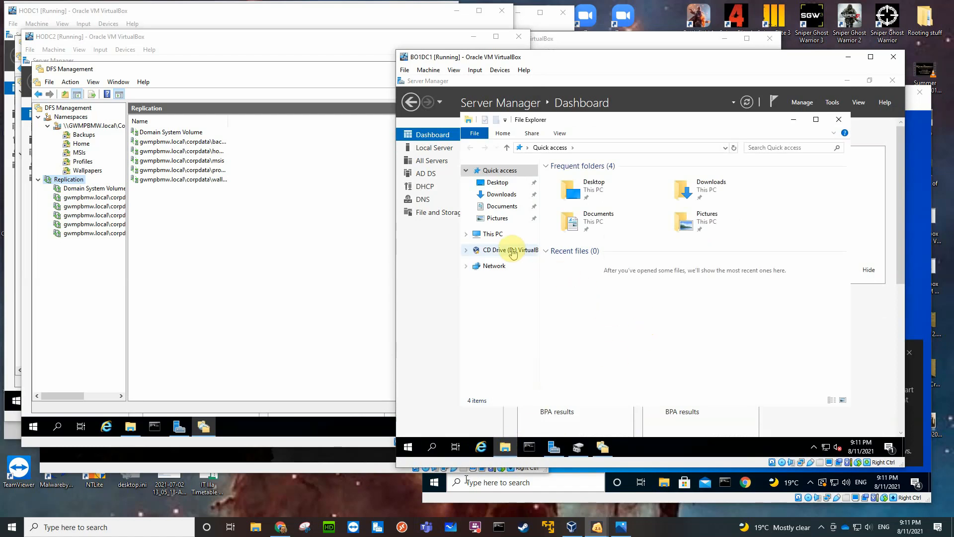
pyautogui.click(503, 238)
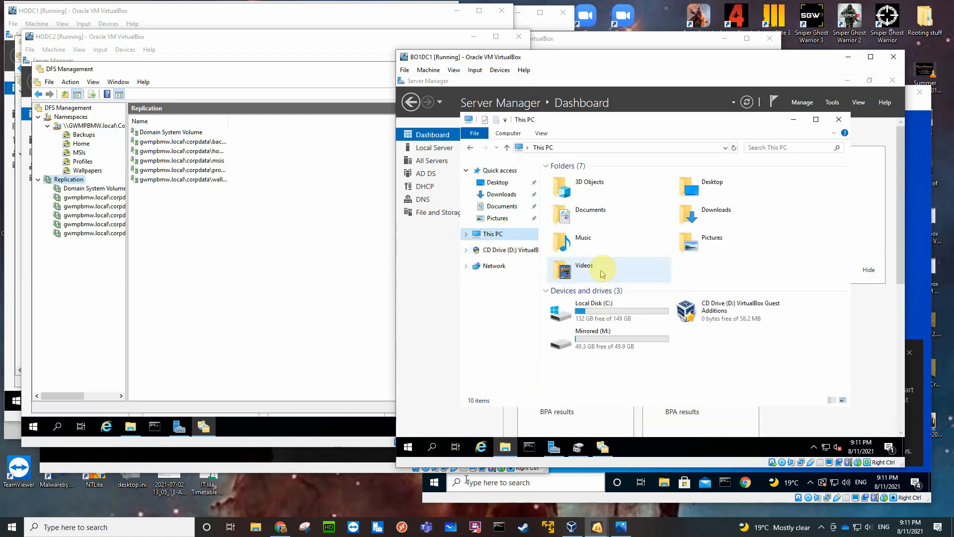
pyautogui.doubleClick(622, 338)
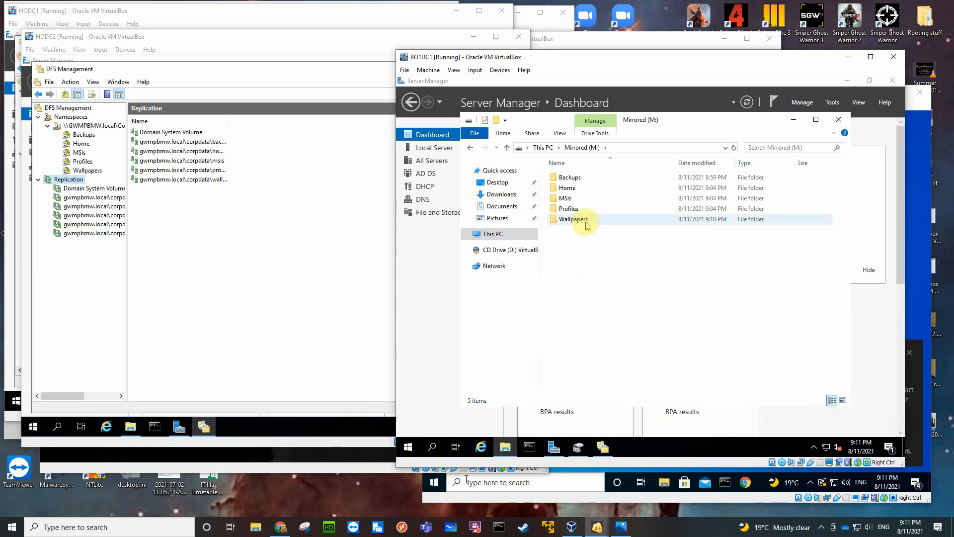
pyautogui.doubleClick(573, 219)
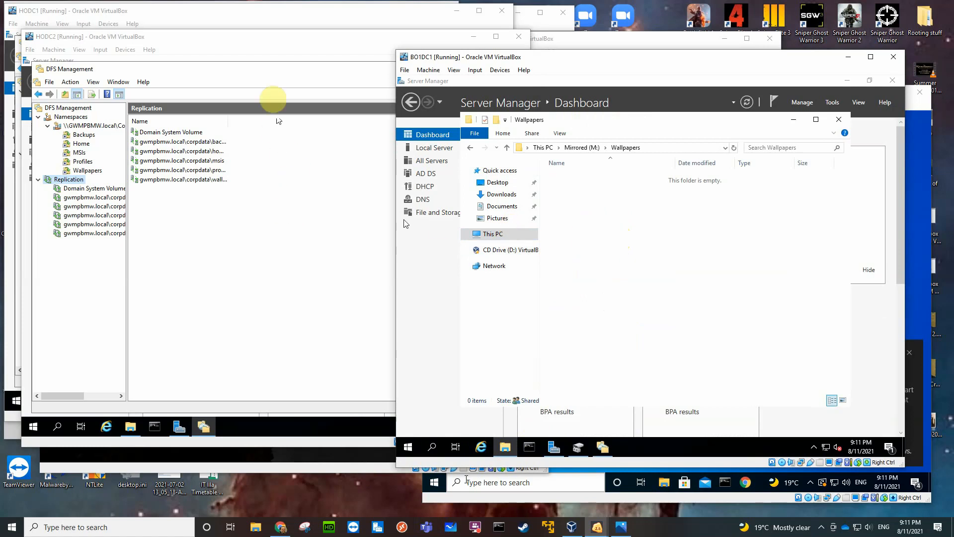
# Switch to the HODC2 virtual machine and check the contents of the MSIs folder on its Mirrored (M:) drive.
pyautogui.click(221, 16)
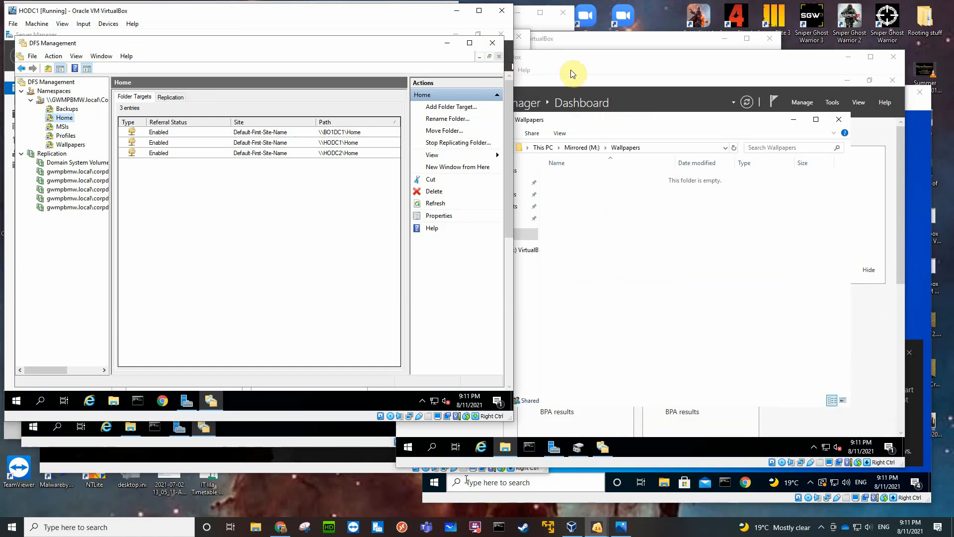
pyautogui.click(269, 442)
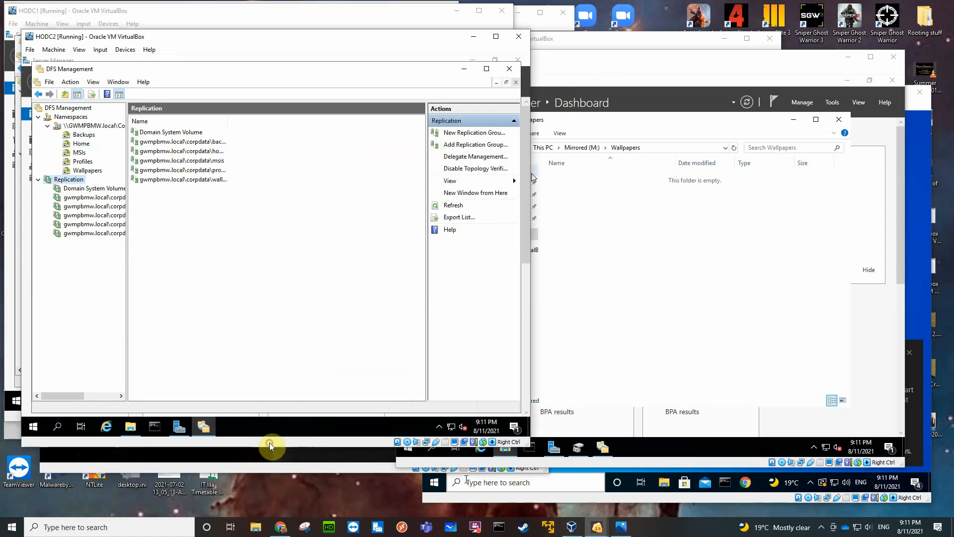
pyautogui.click(130, 426)
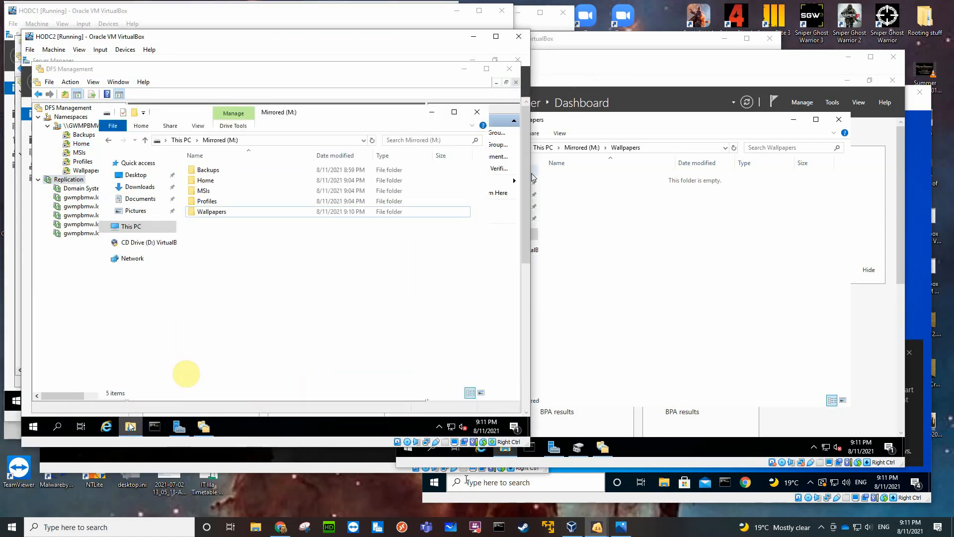
pyautogui.doubleClick(223, 192)
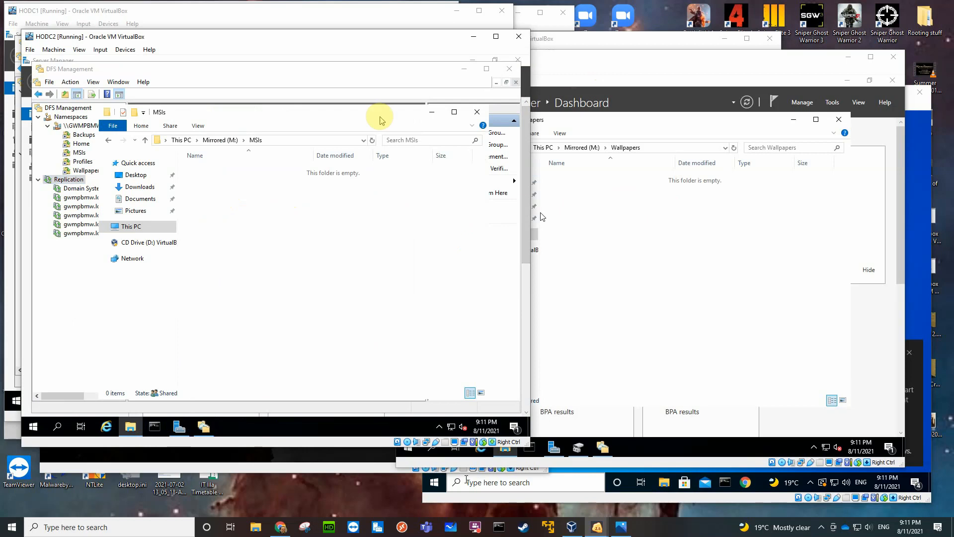
# Switch to the HODC1 virtual machine, close DFS Management and open the virtual machine's shared folder settings.
pyautogui.click(304, 16)
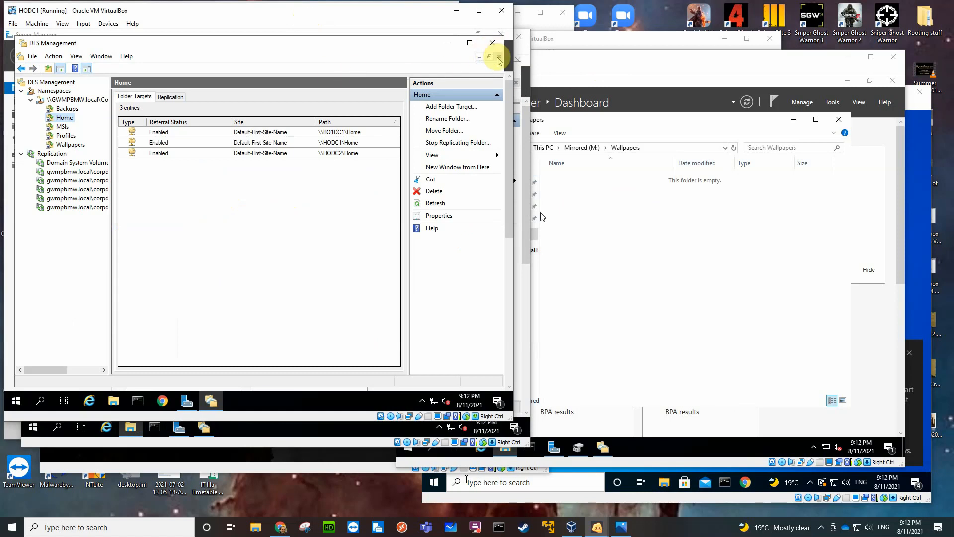
pyautogui.click(493, 44)
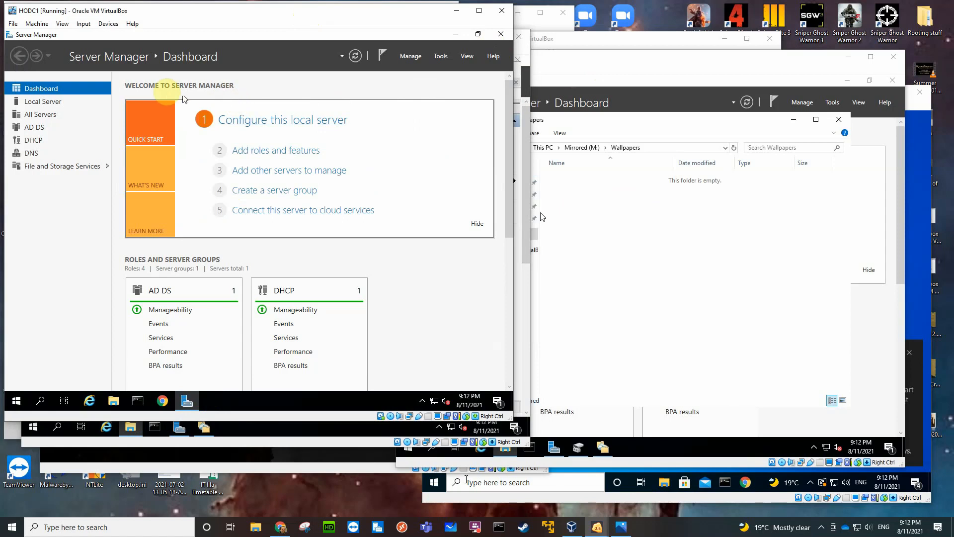
pyautogui.click(107, 24)
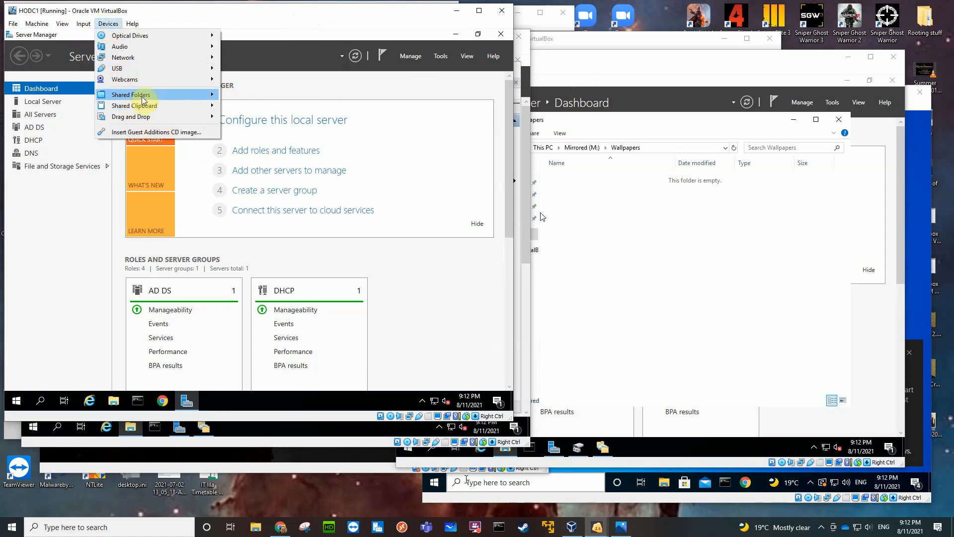
pyautogui.moveTo(143, 99)
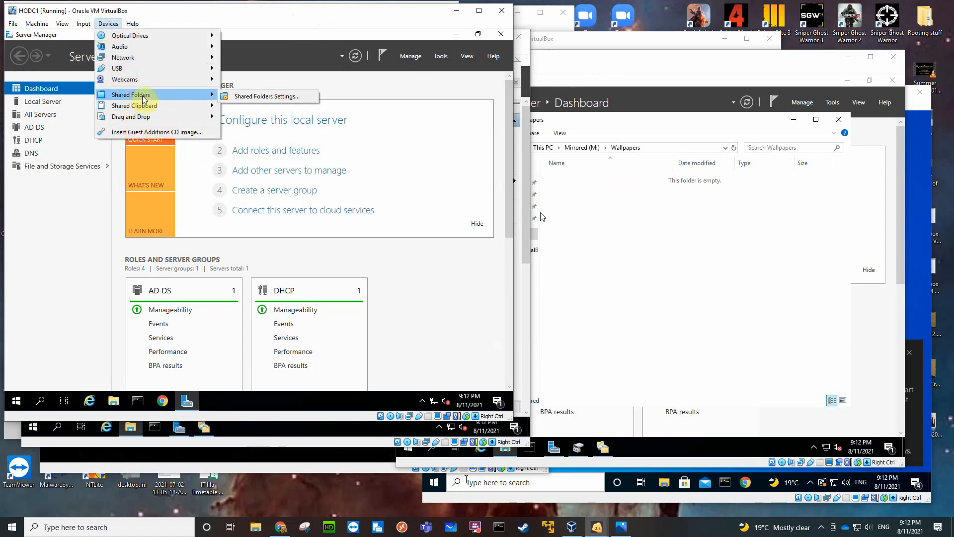
pyautogui.click(251, 96)
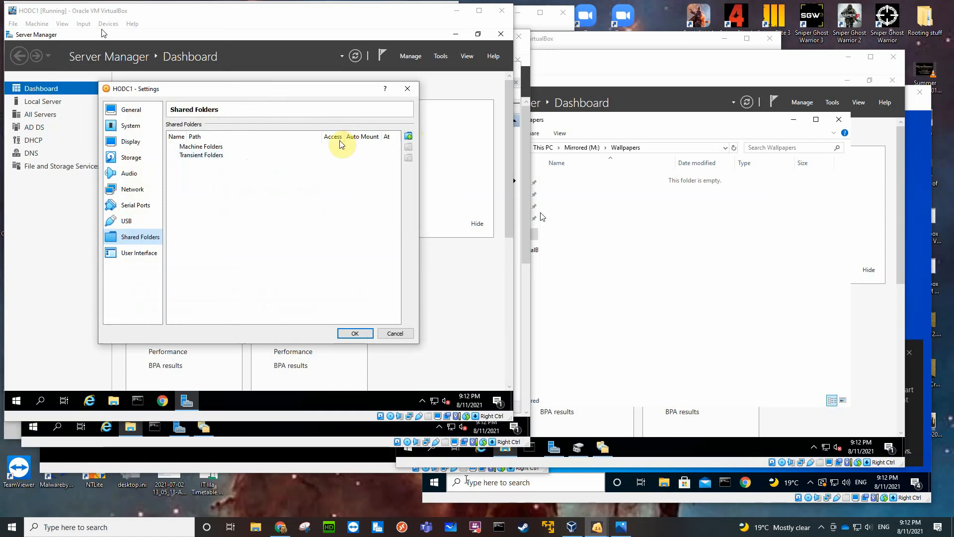
# Start a new shared folder for HODC1 and browse to the 850EVO1TB (T:) drive for its folder path.
pyautogui.click(409, 137)
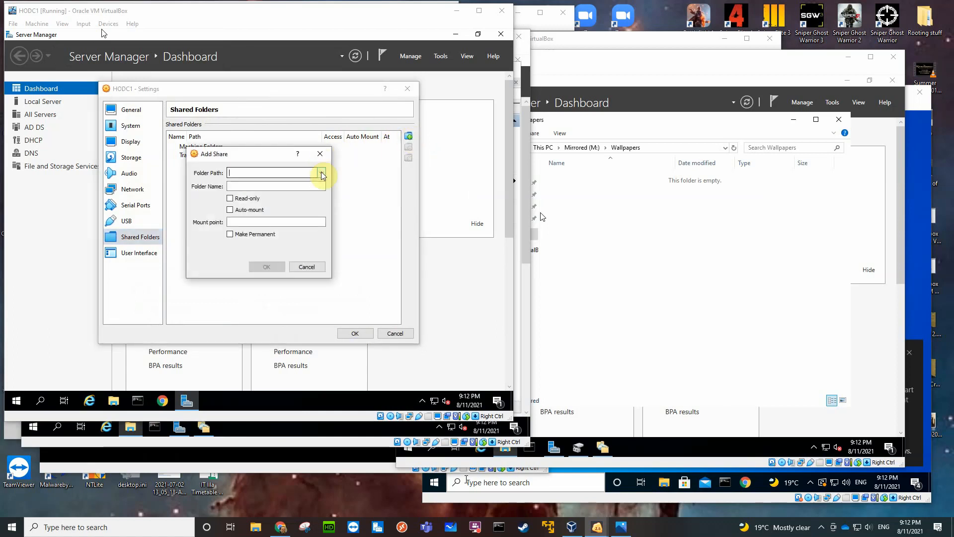
pyautogui.click(321, 173)
pyautogui.click(260, 192)
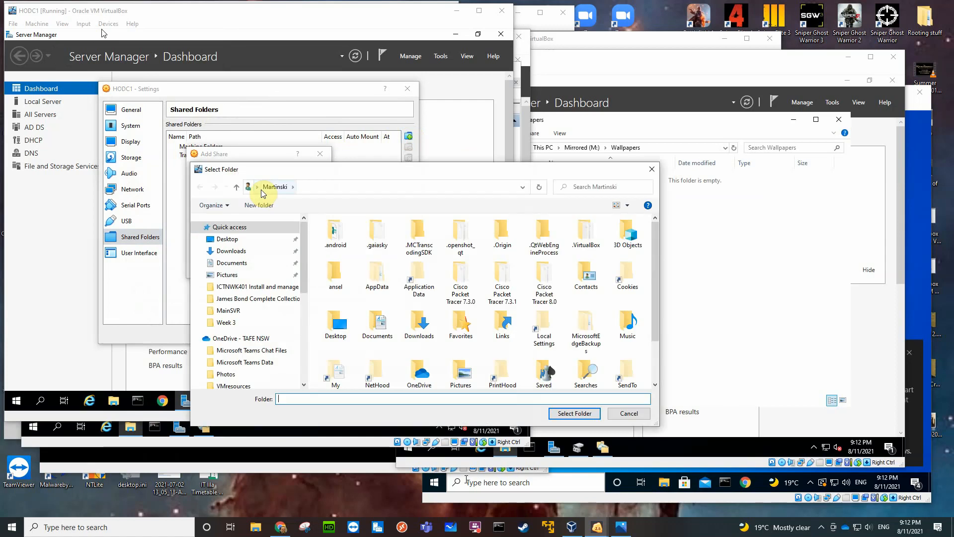
pyautogui.moveTo(334, 169); pyautogui.dragTo(284, 94)
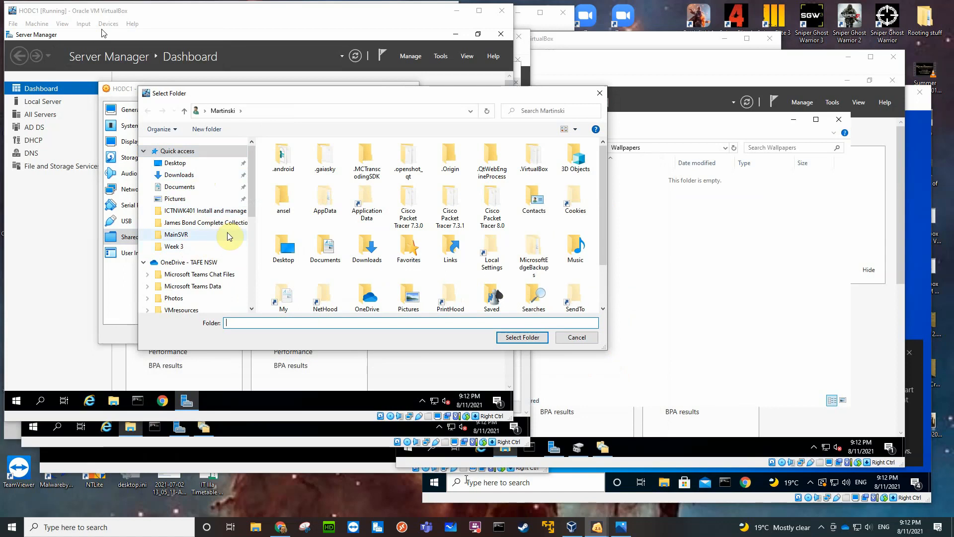
pyautogui.click(251, 223)
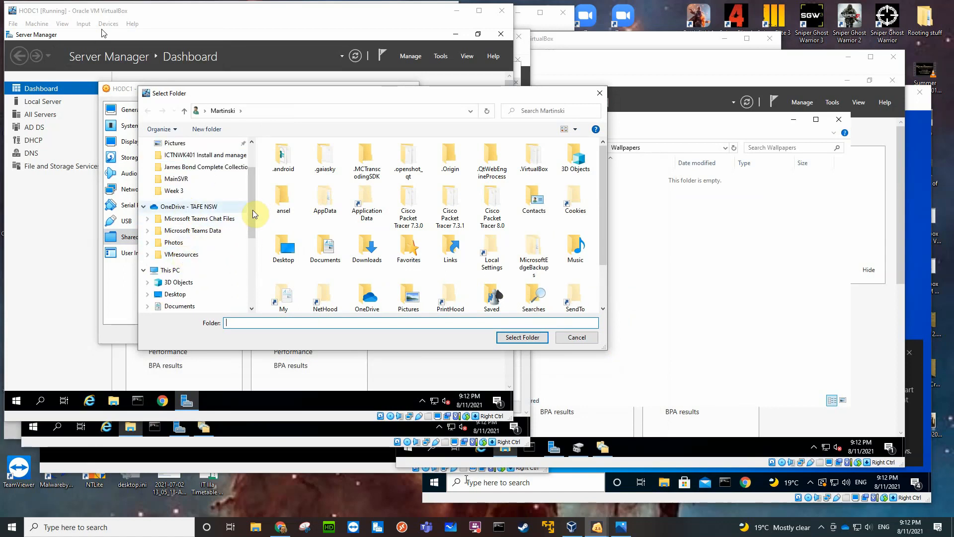
pyautogui.moveTo(253, 217); pyautogui.dragTo(255, 274)
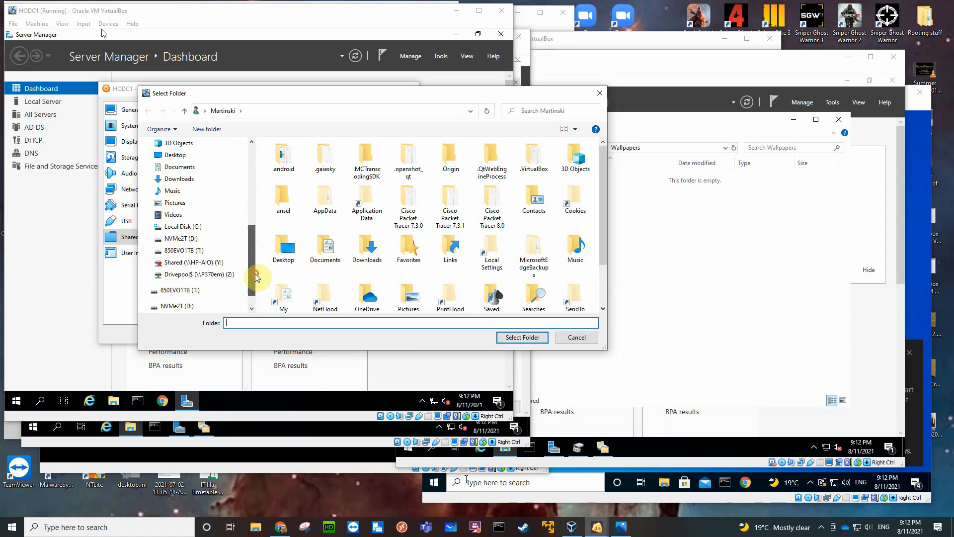
pyautogui.click(201, 251)
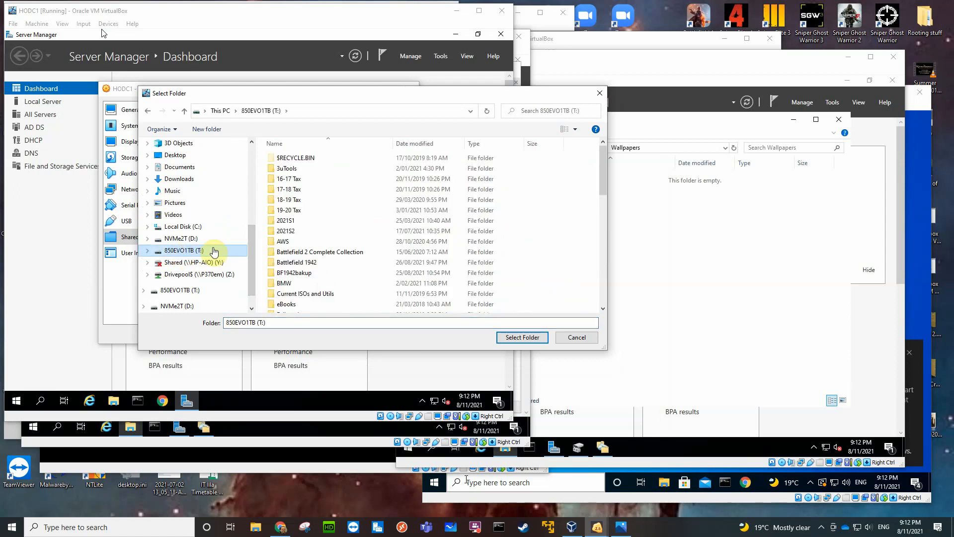
# Choose the VMresources folder inside OneDrive - TAFE NSW as the share's folder path.
pyautogui.scroll(-10, 353, 256)
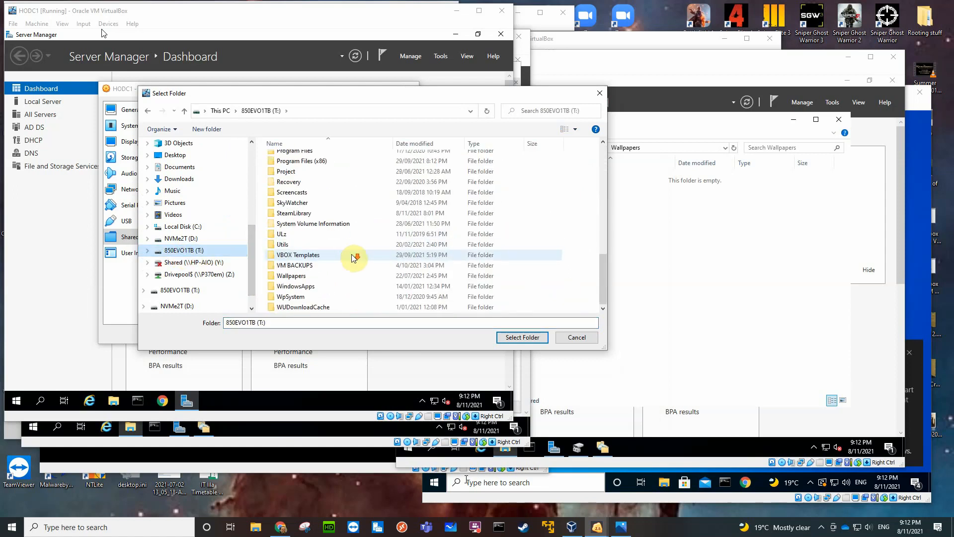
pyautogui.scroll(5, 354, 254)
pyautogui.doubleClick(316, 240)
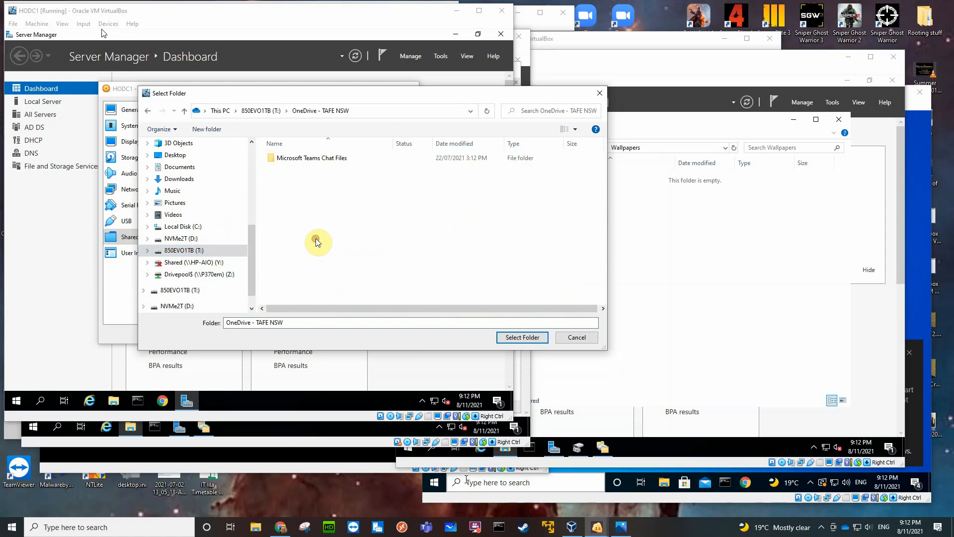
pyautogui.doubleClick(294, 190)
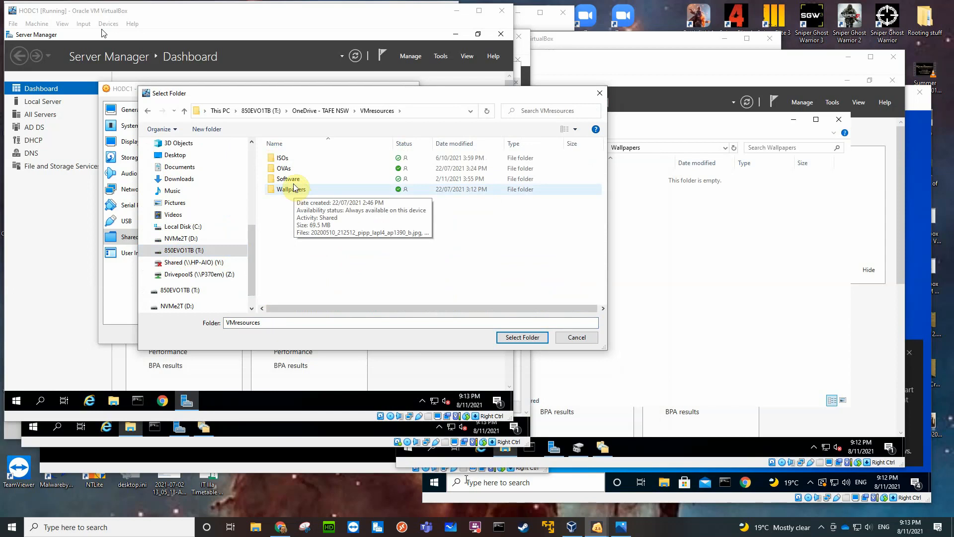
pyautogui.doubleClick(292, 178)
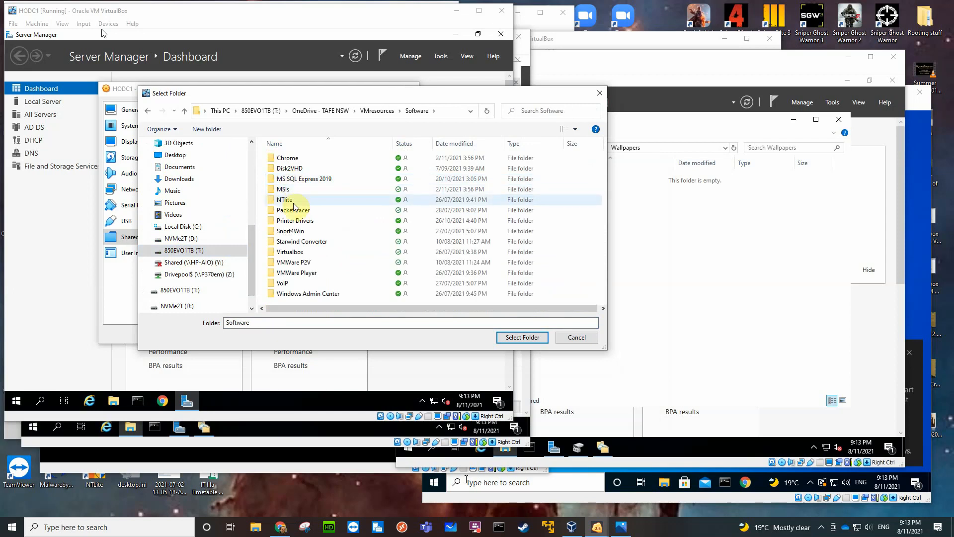
pyautogui.click(377, 110)
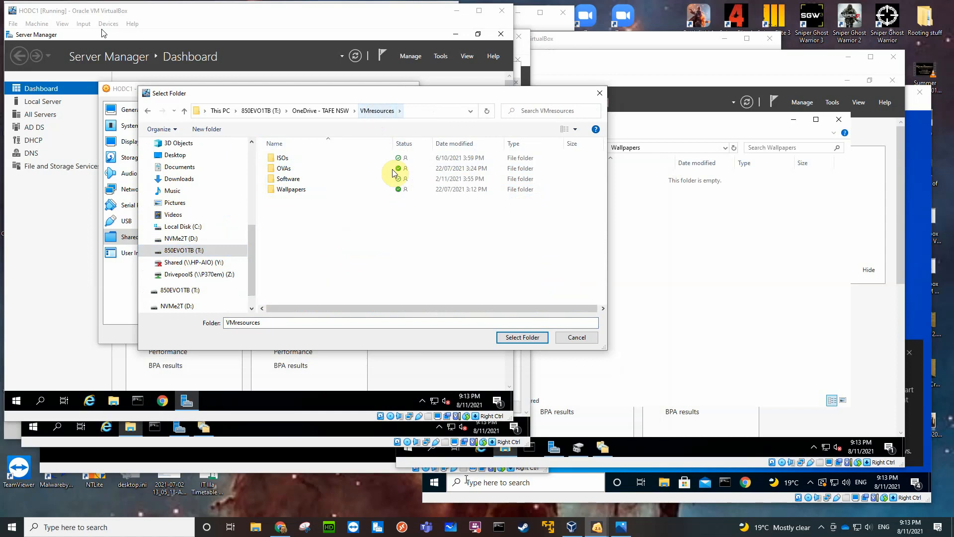
pyautogui.click(519, 338)
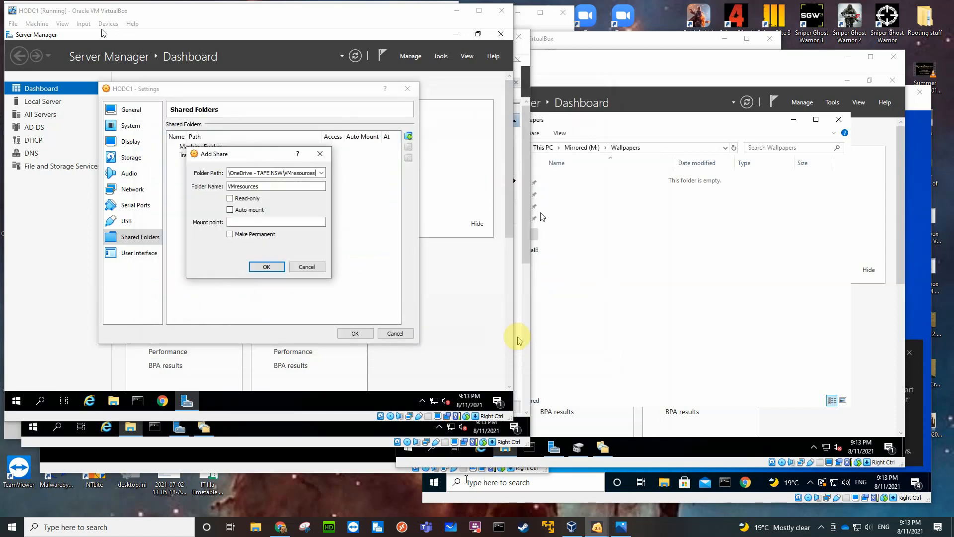
# Make the VMresources share read-only, add it and save the HODC1 settings.
pyautogui.click(230, 199)
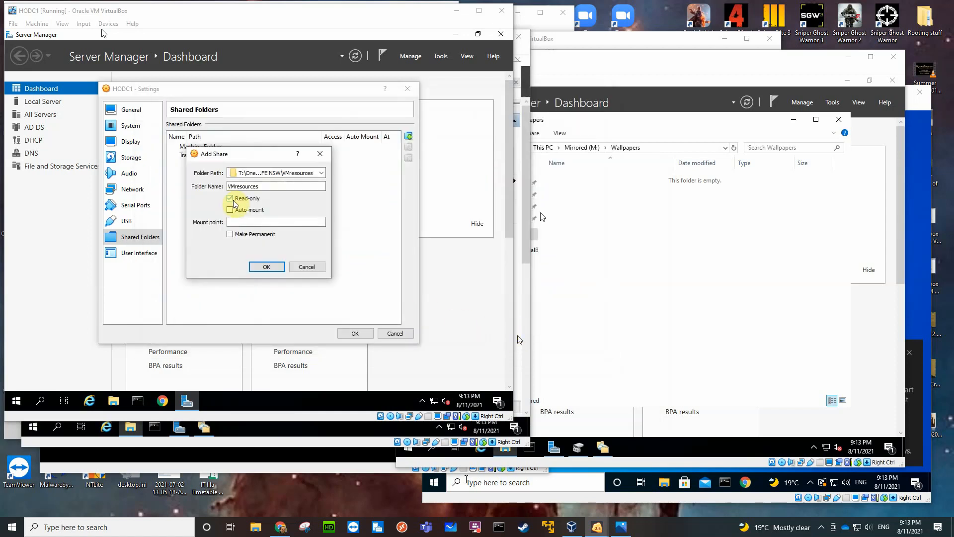
pyautogui.click(271, 268)
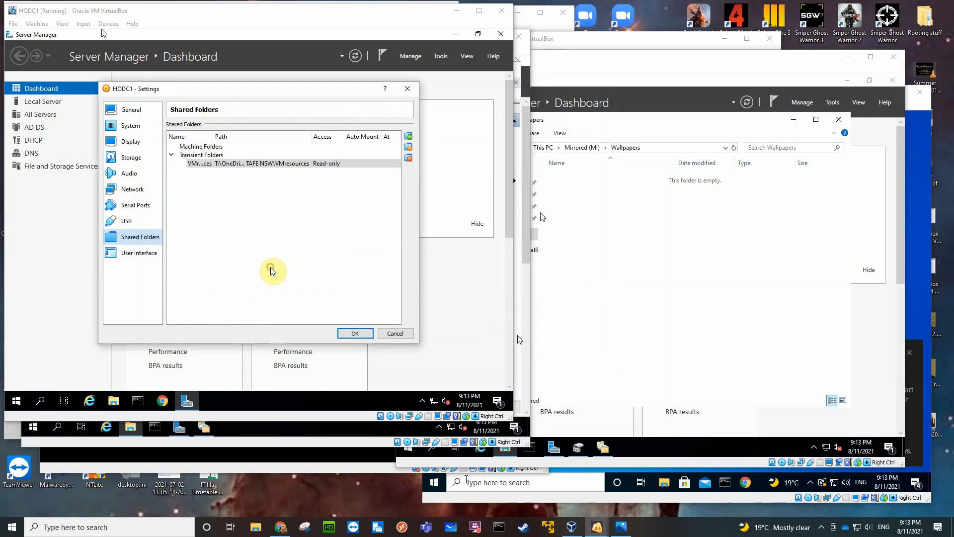
pyautogui.click(356, 334)
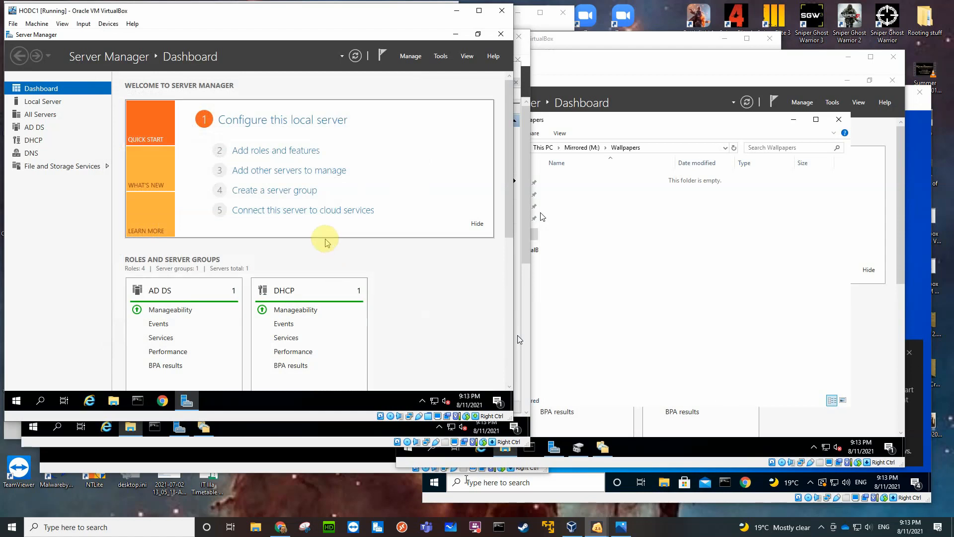
# In HODC1's File Explorer, browse to the \\vboxsvr network location and open its VMresources share.
pyautogui.click(113, 402)
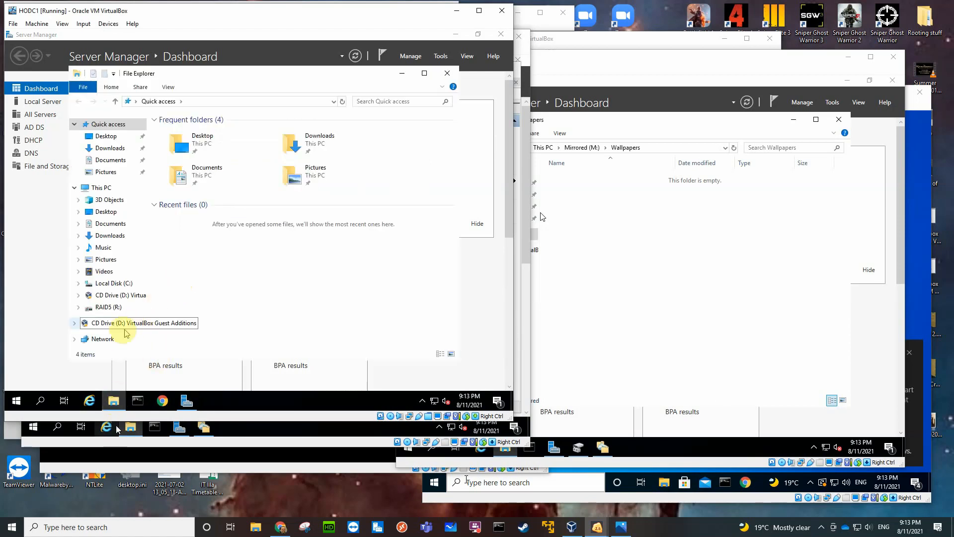
pyautogui.click(107, 341)
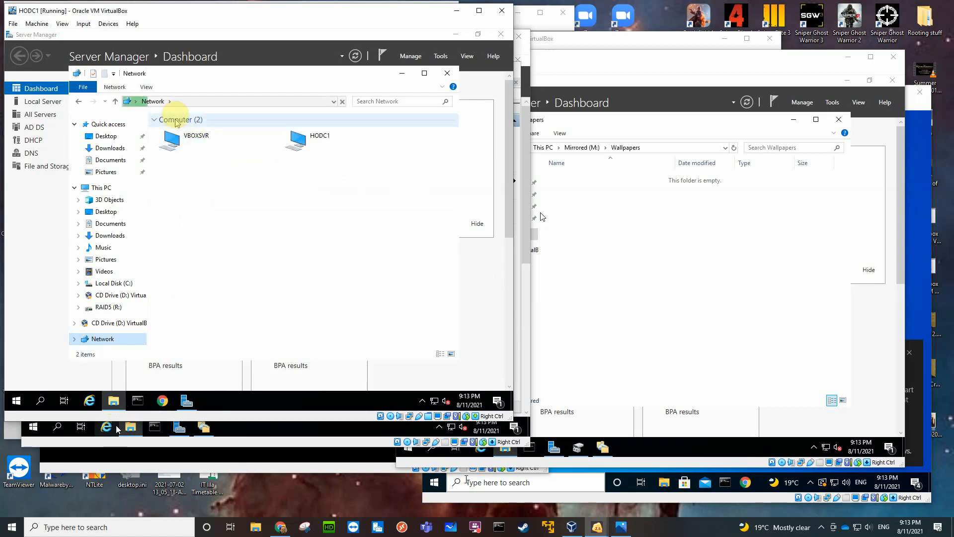
pyautogui.click(183, 101)
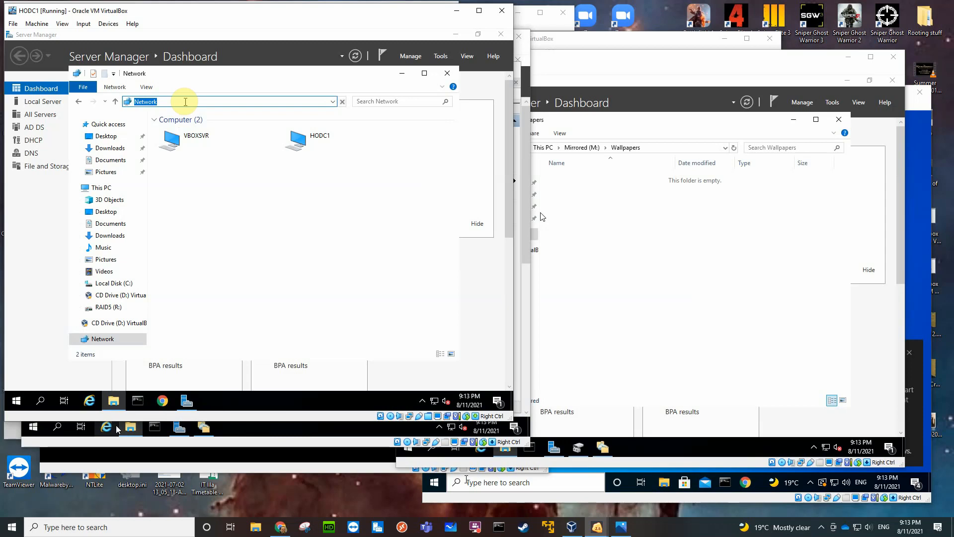
pyautogui.write('\\\\vb')
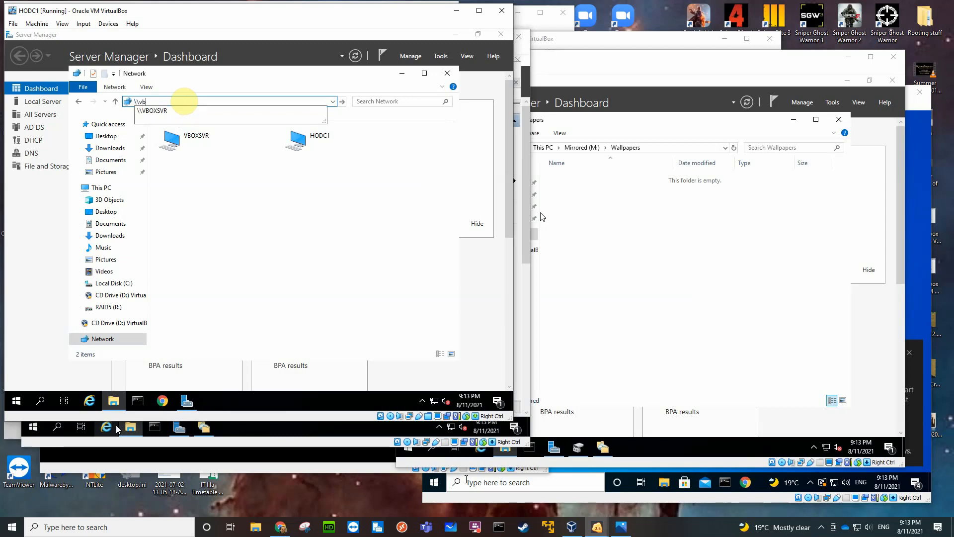
pyautogui.write('oxsvr')
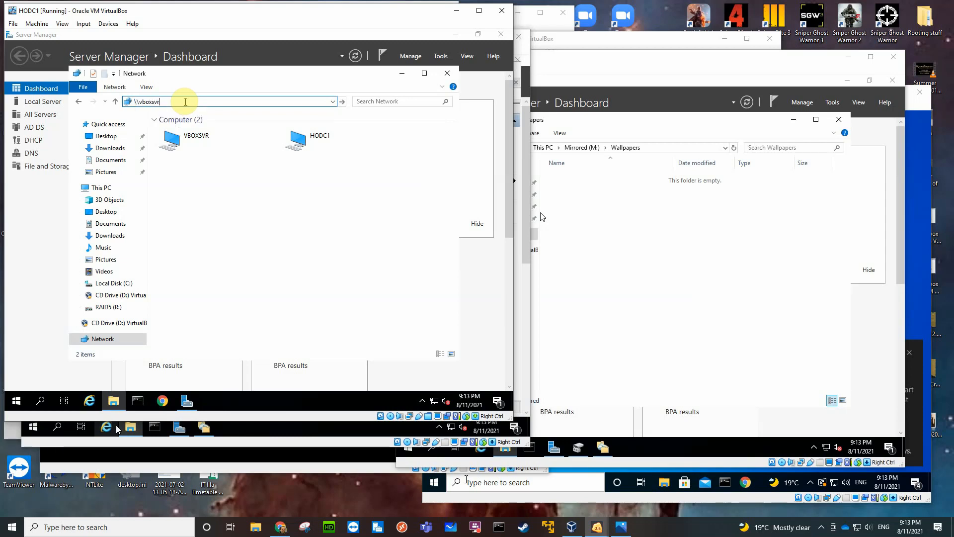
pyautogui.press('Return')
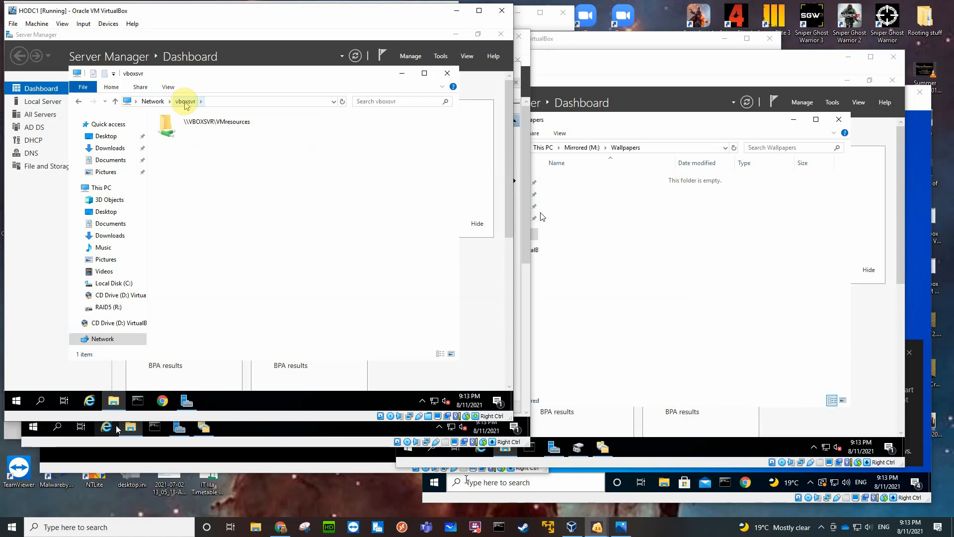
pyautogui.click(219, 127)
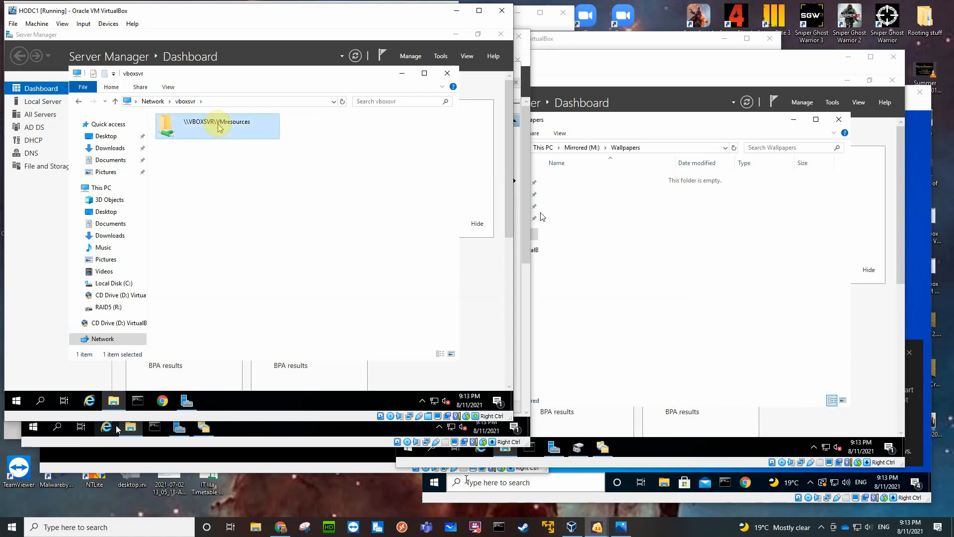
pyautogui.doubleClick(218, 128)
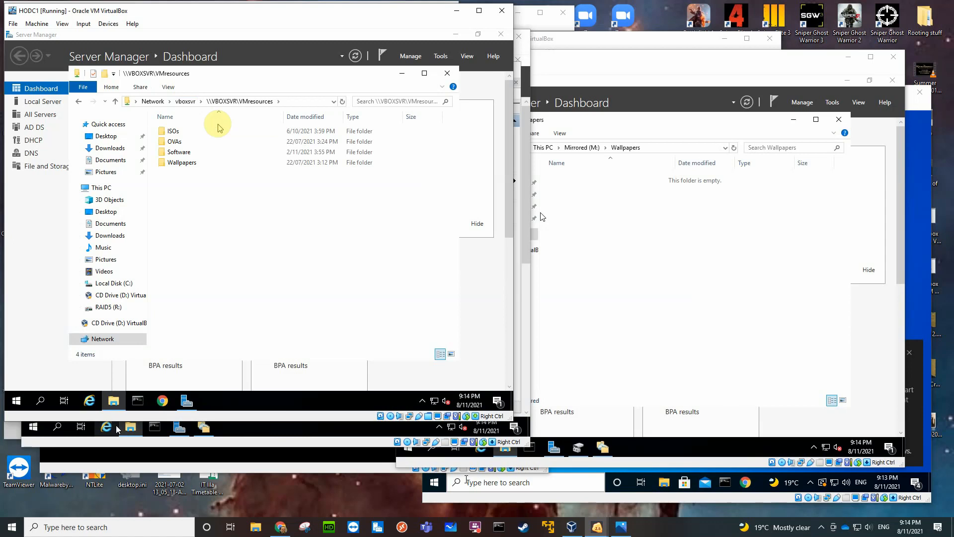
# Copy all files from the share's Wallpapers folder into the Wallpapers folder on the RAID5 (R:) drive.
pyautogui.doubleClick(192, 163)
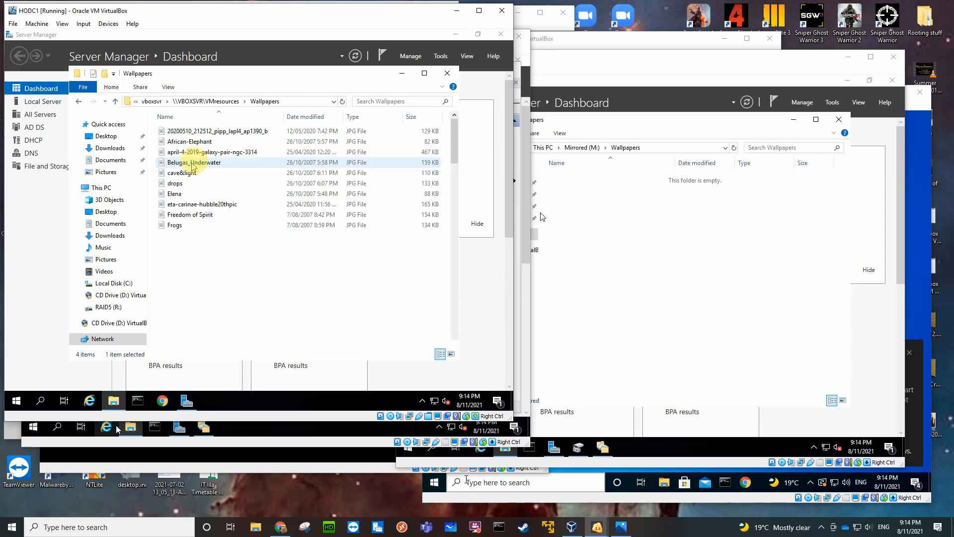
pyautogui.hotkey('ctrl', 'a')
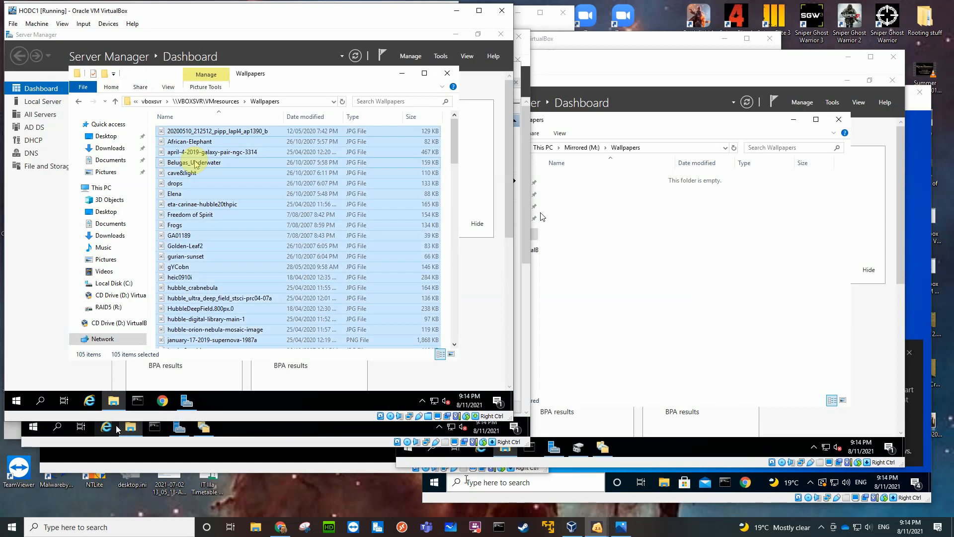
pyautogui.rightClick(205, 151)
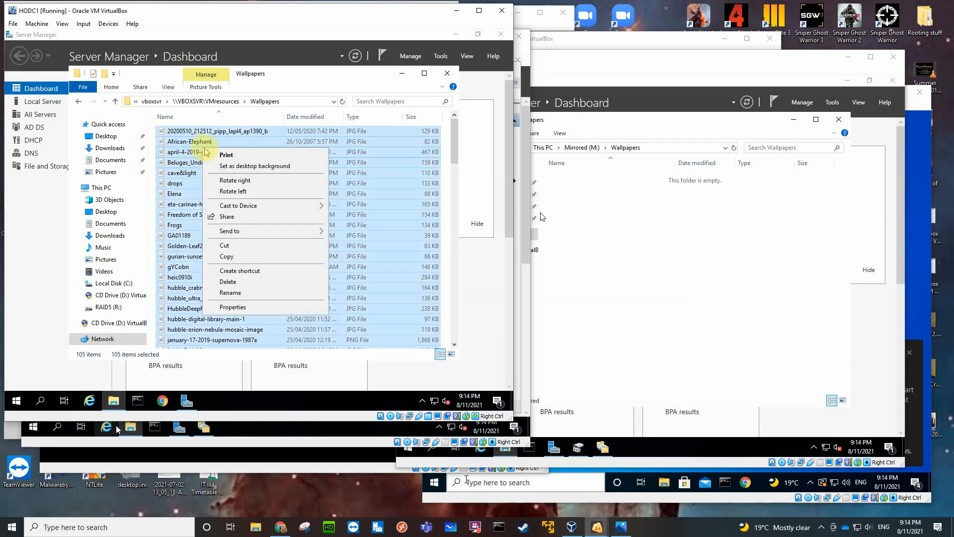
pyautogui.click(230, 257)
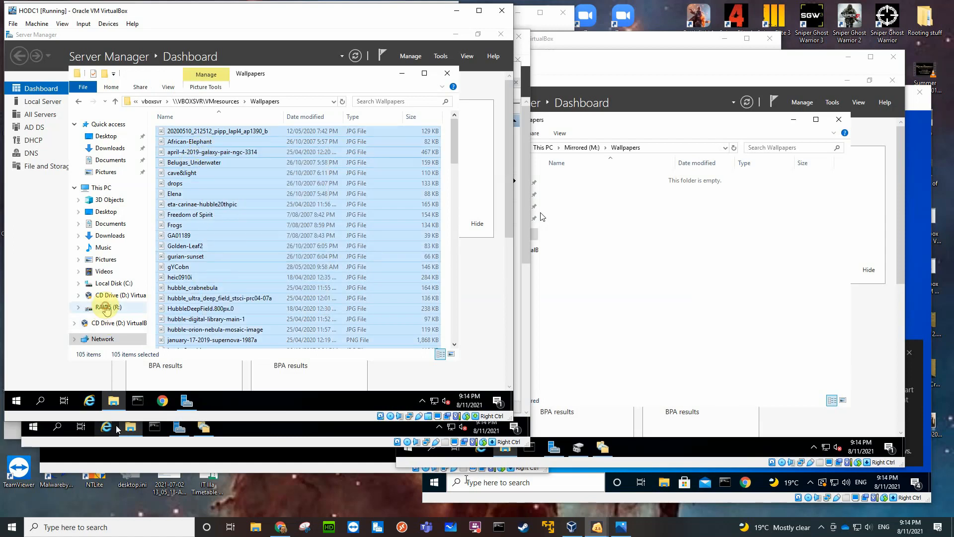
pyautogui.click(107, 307)
pyautogui.doubleClick(187, 173)
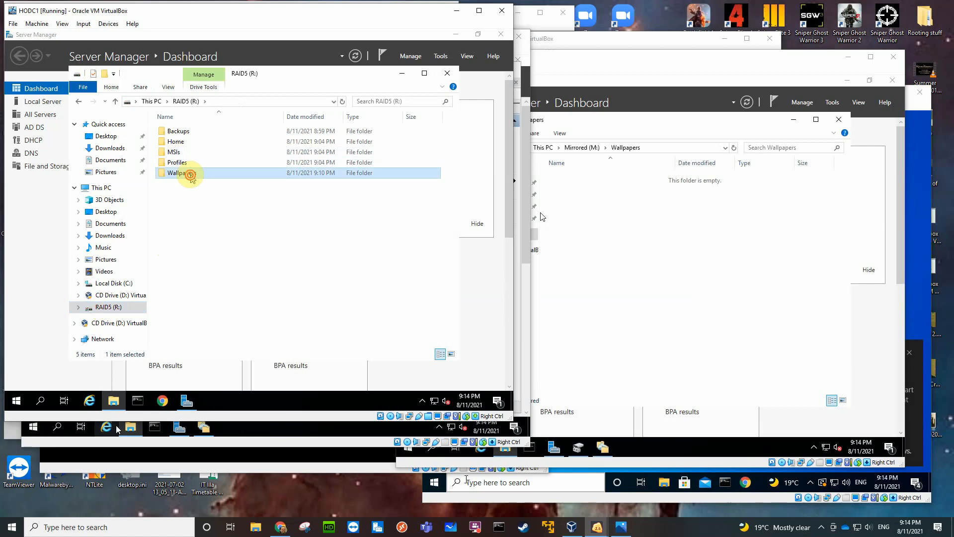
pyautogui.rightClick(218, 193)
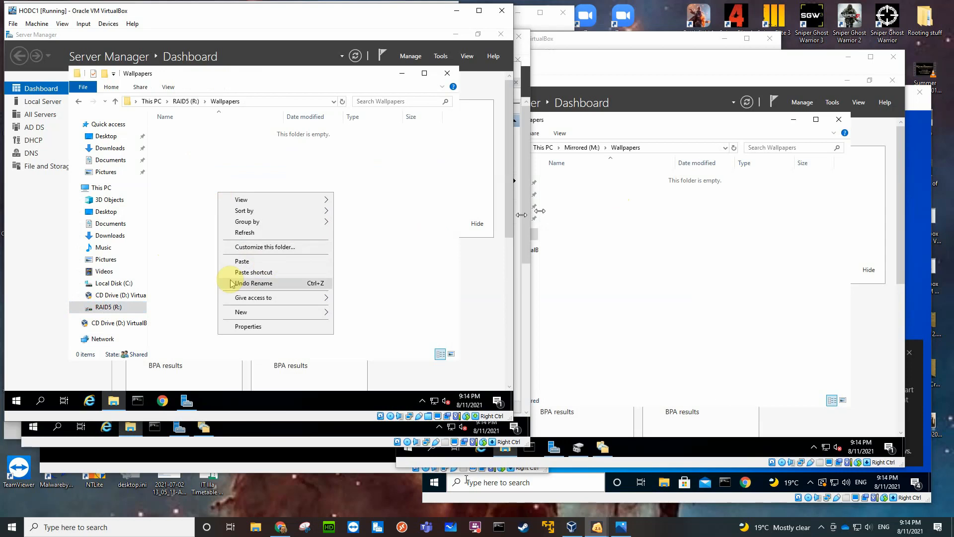
pyautogui.click(241, 261)
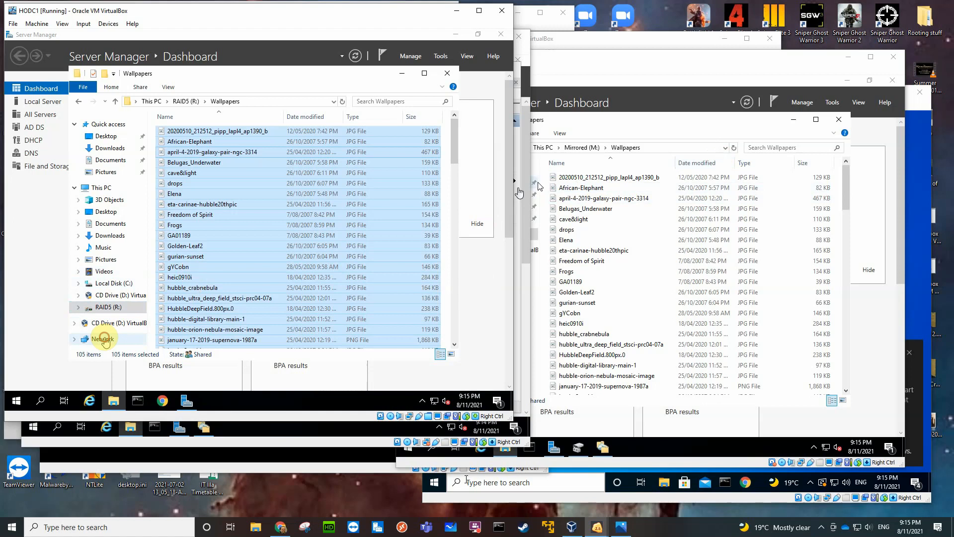
# Return to the VMresources share on VBOXSVR and open the MSIs folder inside Software.
pyautogui.click(104, 339)
pyautogui.click(192, 135)
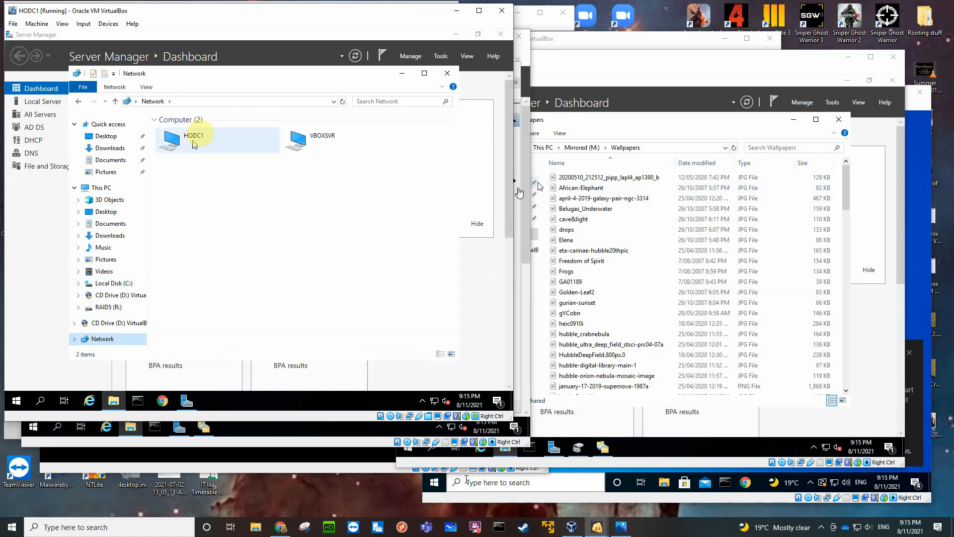
pyautogui.doubleClick(296, 136)
pyautogui.click(233, 121)
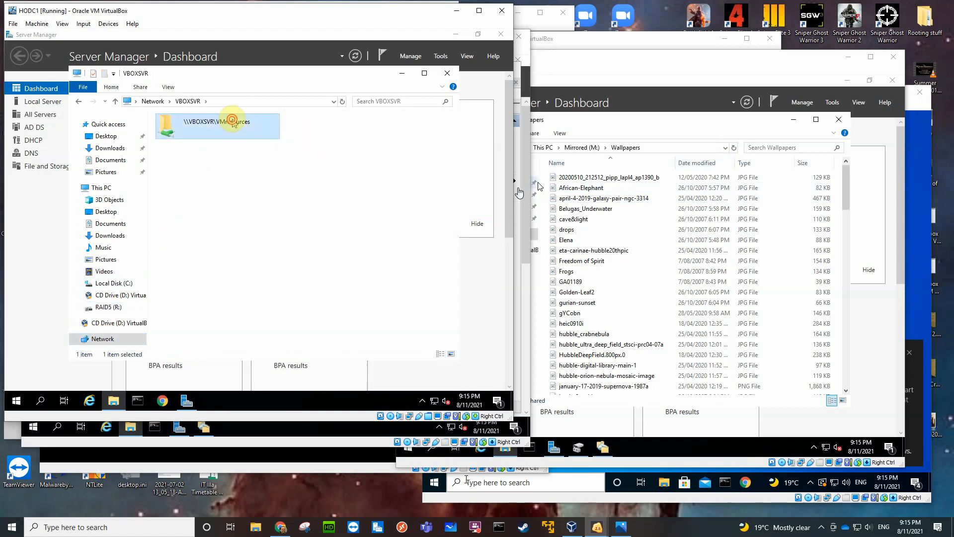
pyautogui.doubleClick(232, 121)
pyautogui.click(189, 156)
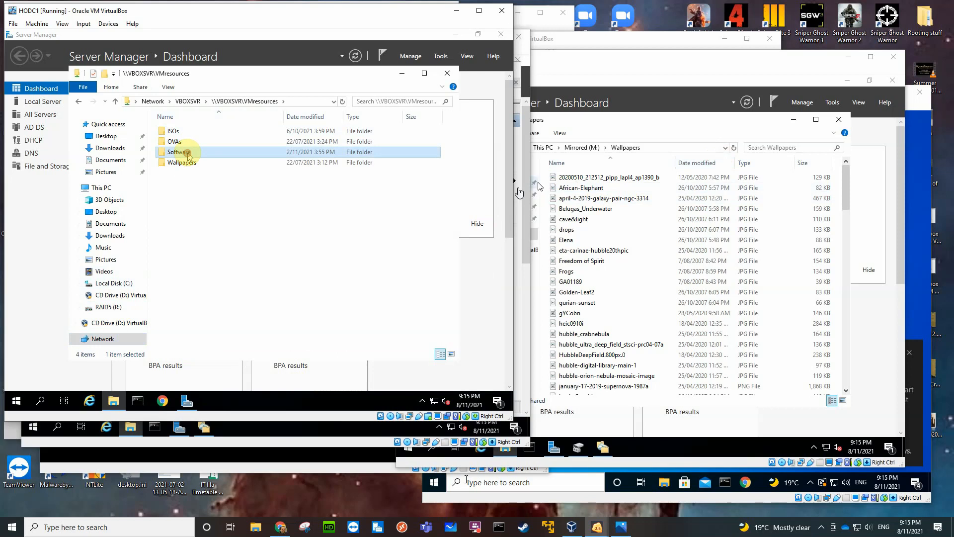
pyautogui.doubleClick(188, 156)
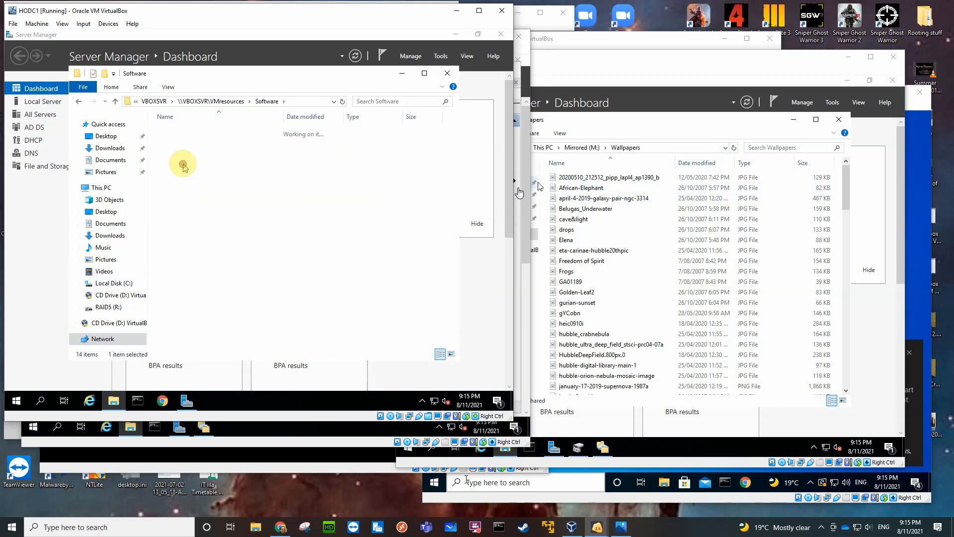
pyautogui.click(193, 132)
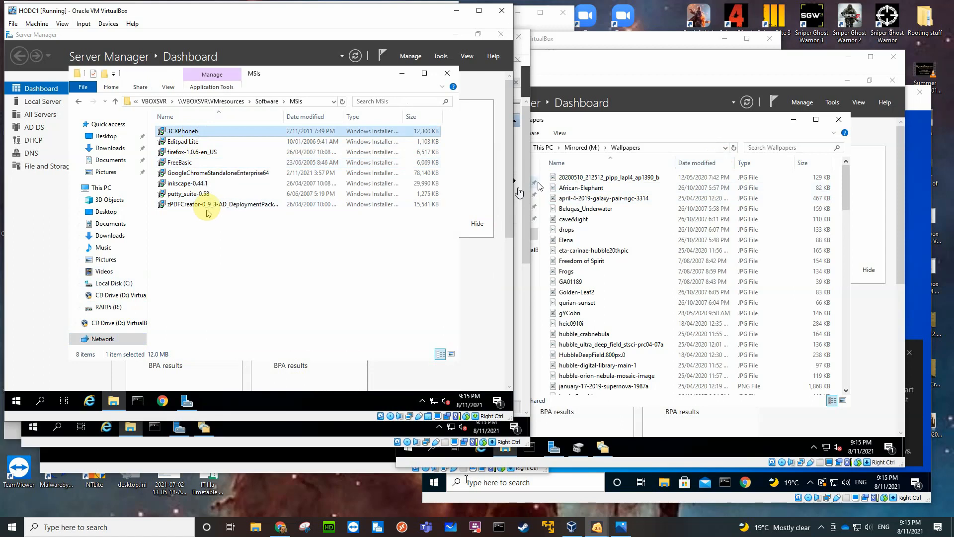
# Copy all the installer packages from the share's MSIs folder into the MSIs folder on RAID5 (R:).
pyautogui.keyDown('shift'); pyautogui.click(205, 204); pyautogui.keyUp('shift')
pyautogui.rightClick(218, 185)
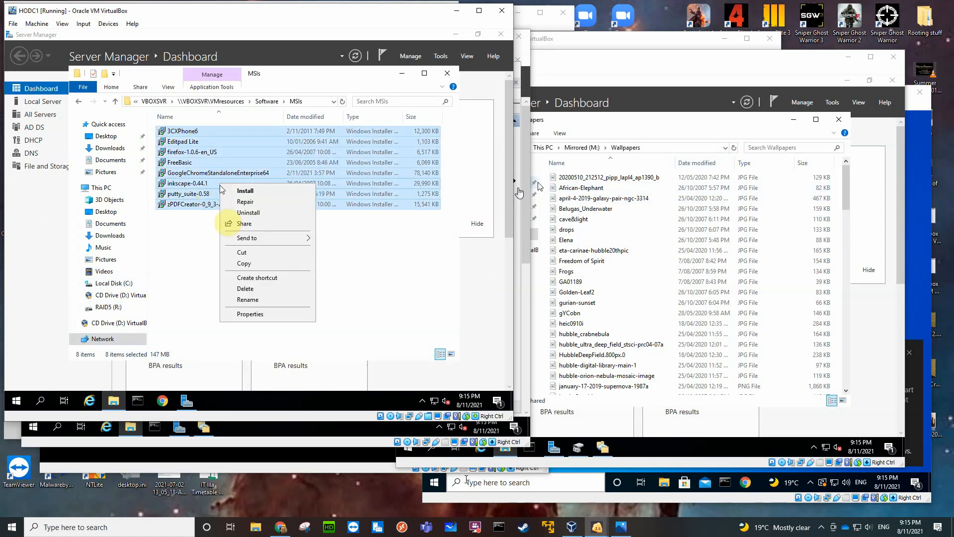
pyautogui.click(249, 263)
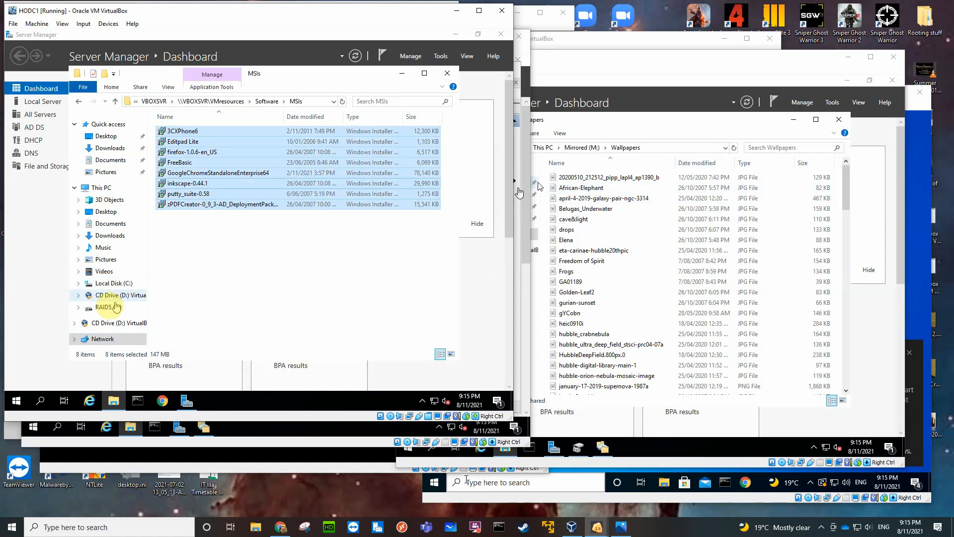
pyautogui.click(108, 307)
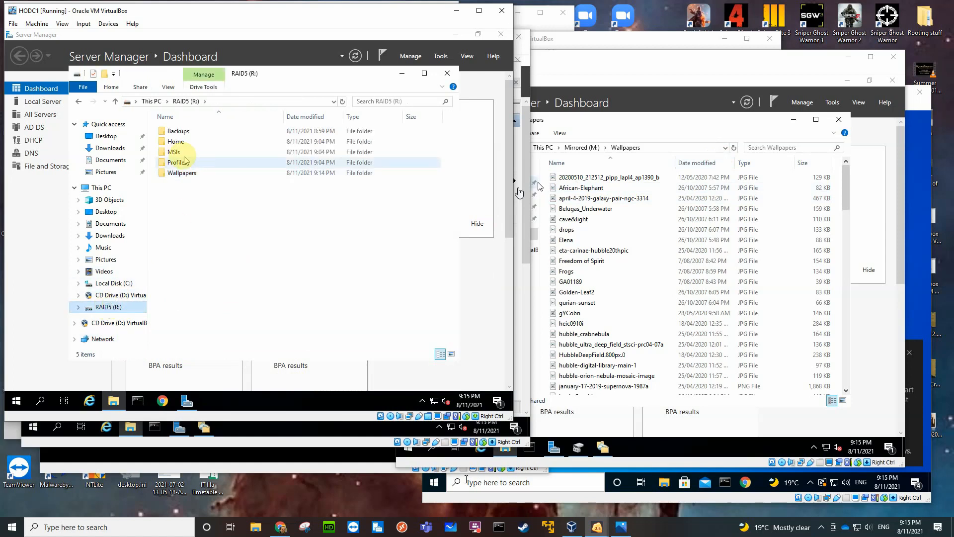
pyautogui.doubleClick(180, 152)
pyautogui.rightClick(227, 176)
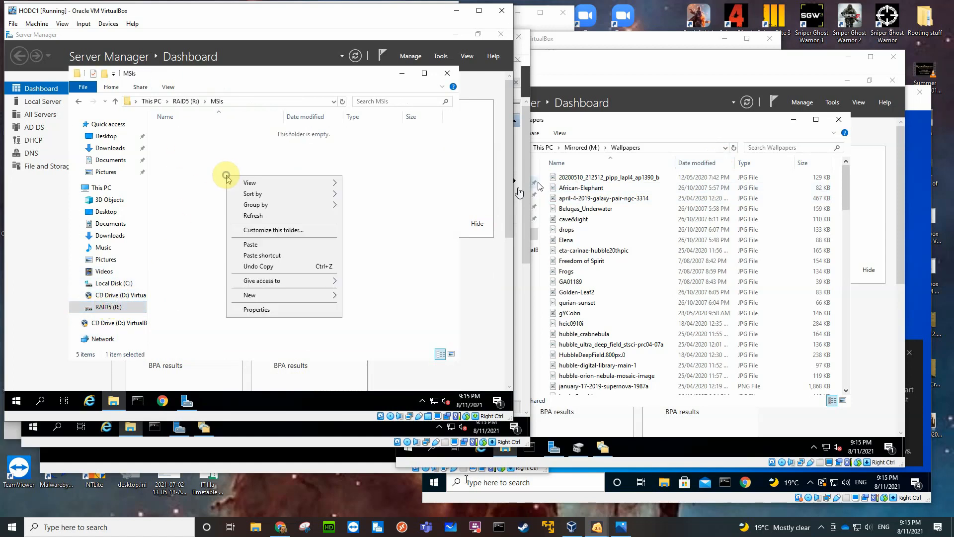
pyautogui.click(251, 245)
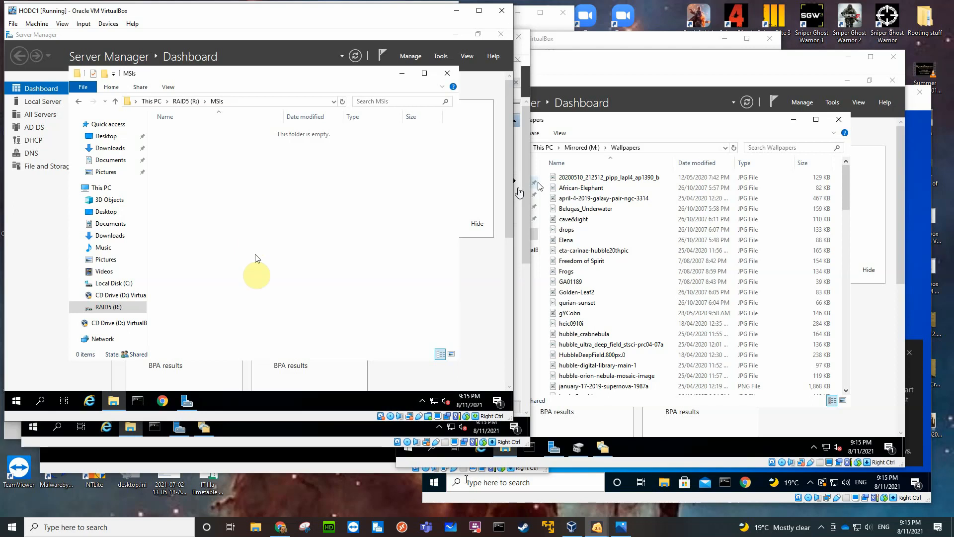
# Check the replicated files in the MSIs folder of the Mirrored (M:) drive on HODC2 and on BO1DC1.
pyautogui.click(271, 455)
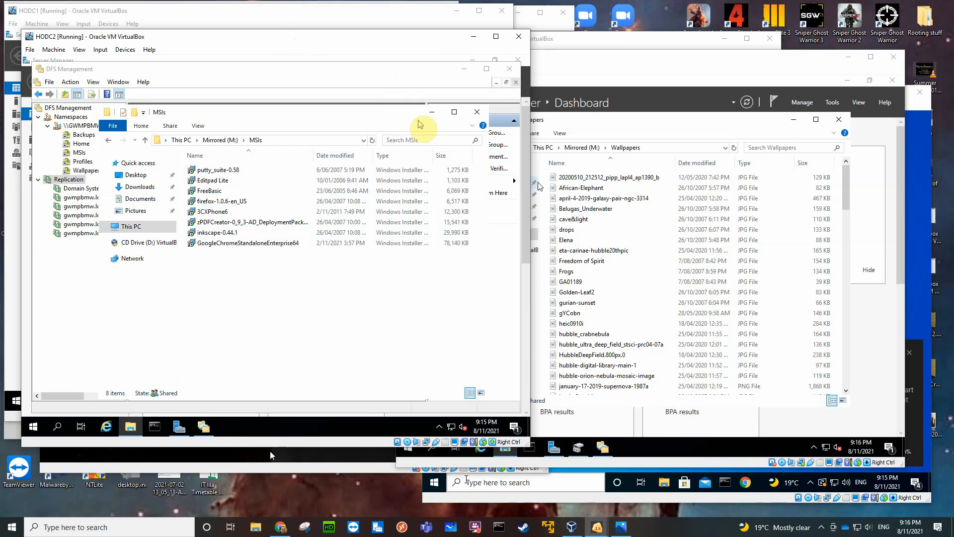
pyautogui.click(742, 121)
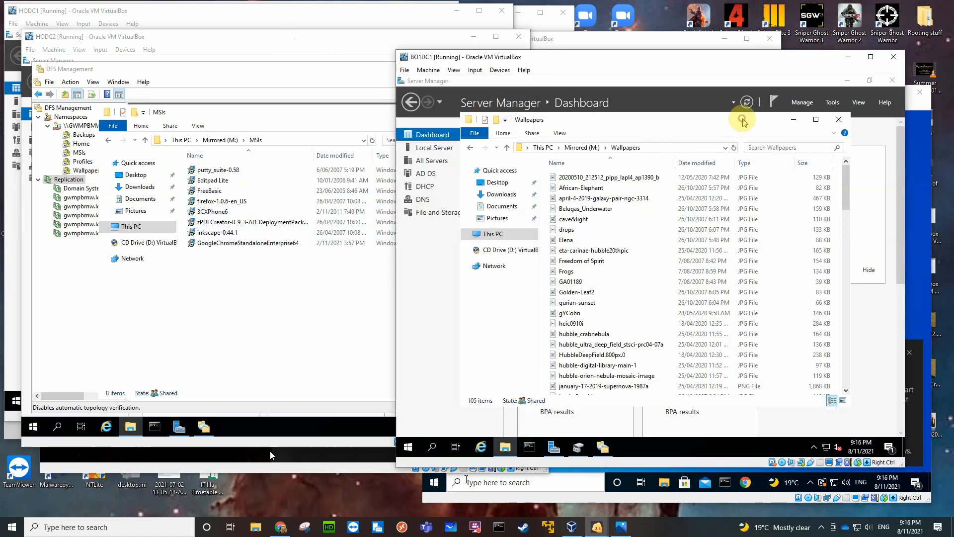
pyautogui.click(581, 148)
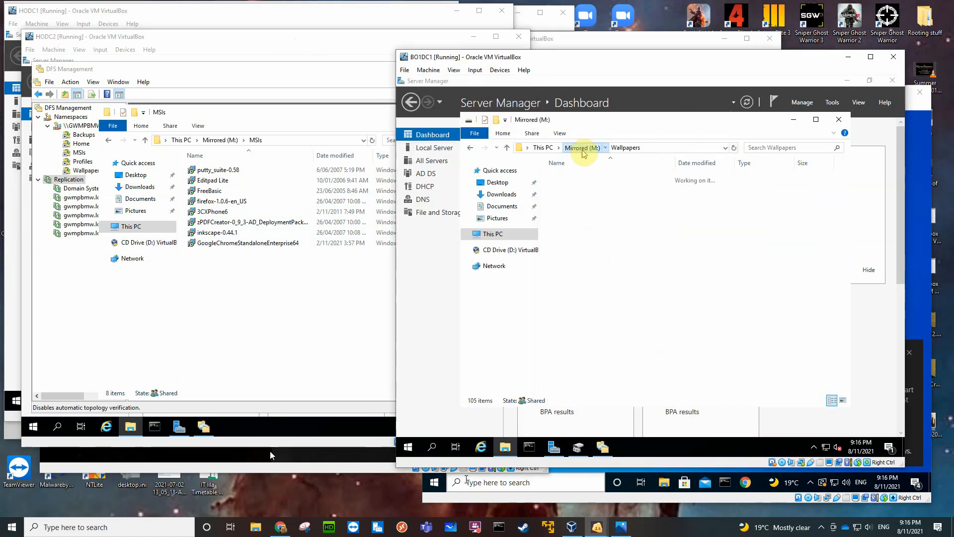
pyautogui.doubleClick(571, 196)
pyautogui.click(652, 209)
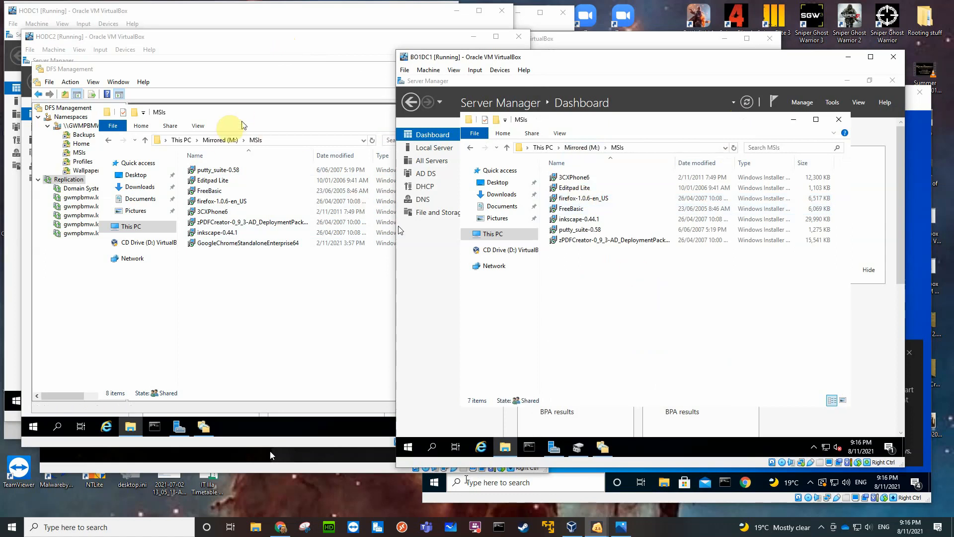
# Check the replicated files in HODC2's Wallpapers folder on Mirrored (M:), and return to the HODC1 virtual machine.
pyautogui.click(218, 141)
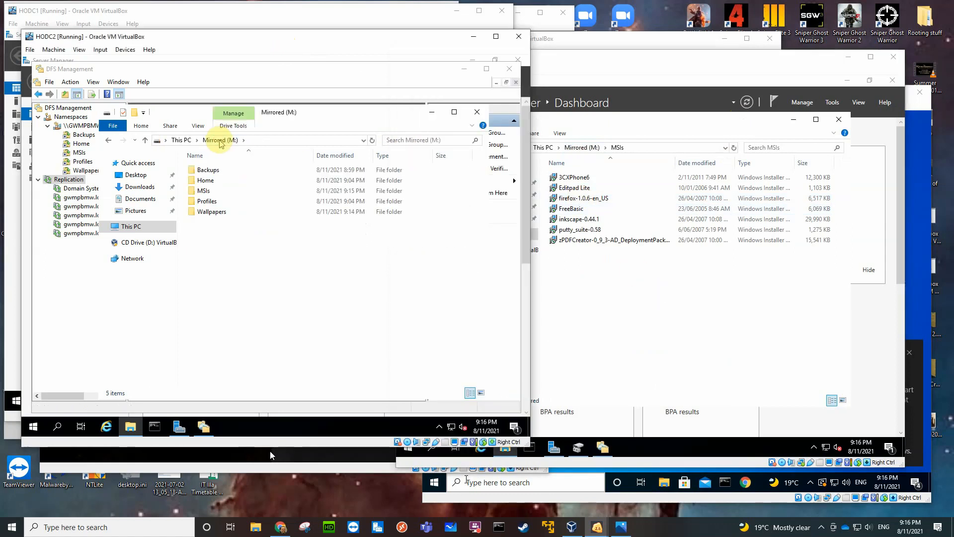
pyautogui.doubleClick(211, 211)
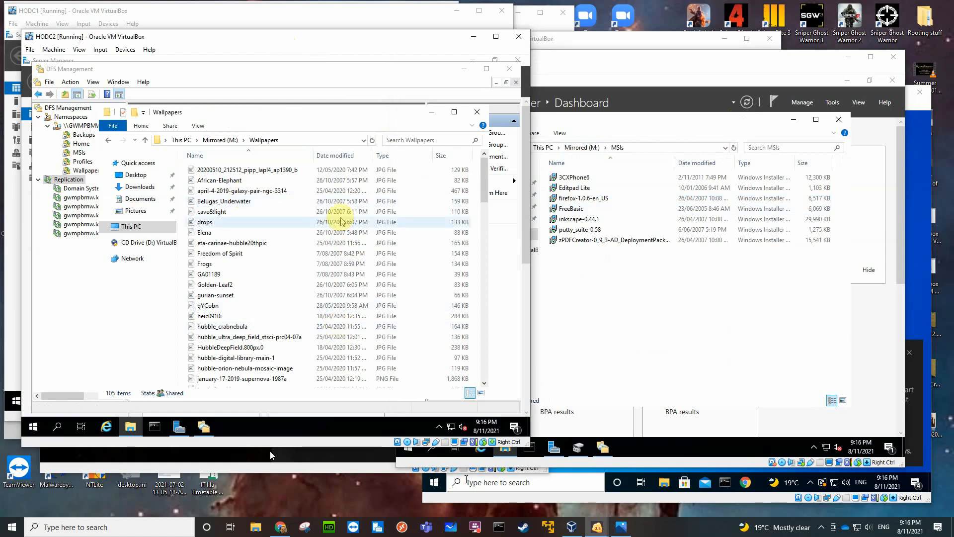
pyautogui.click(174, 12)
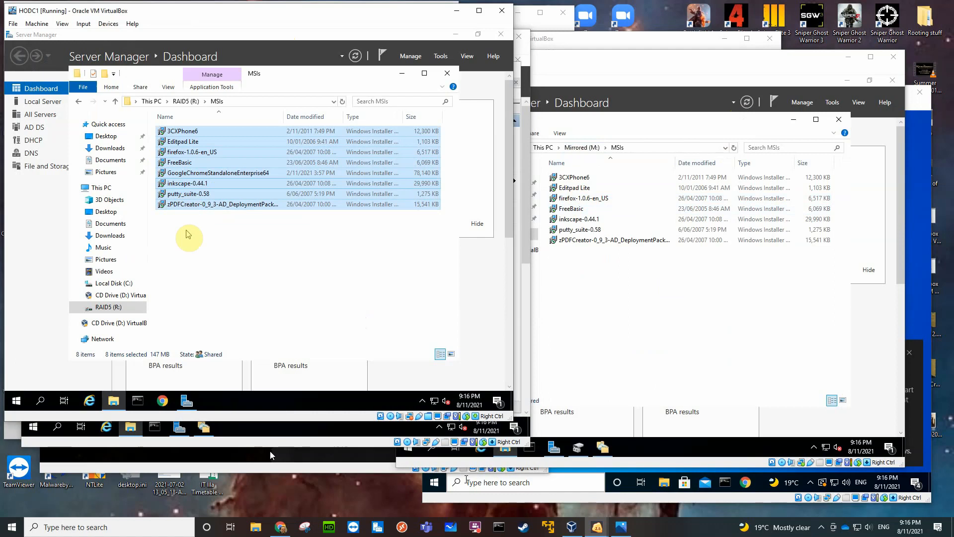